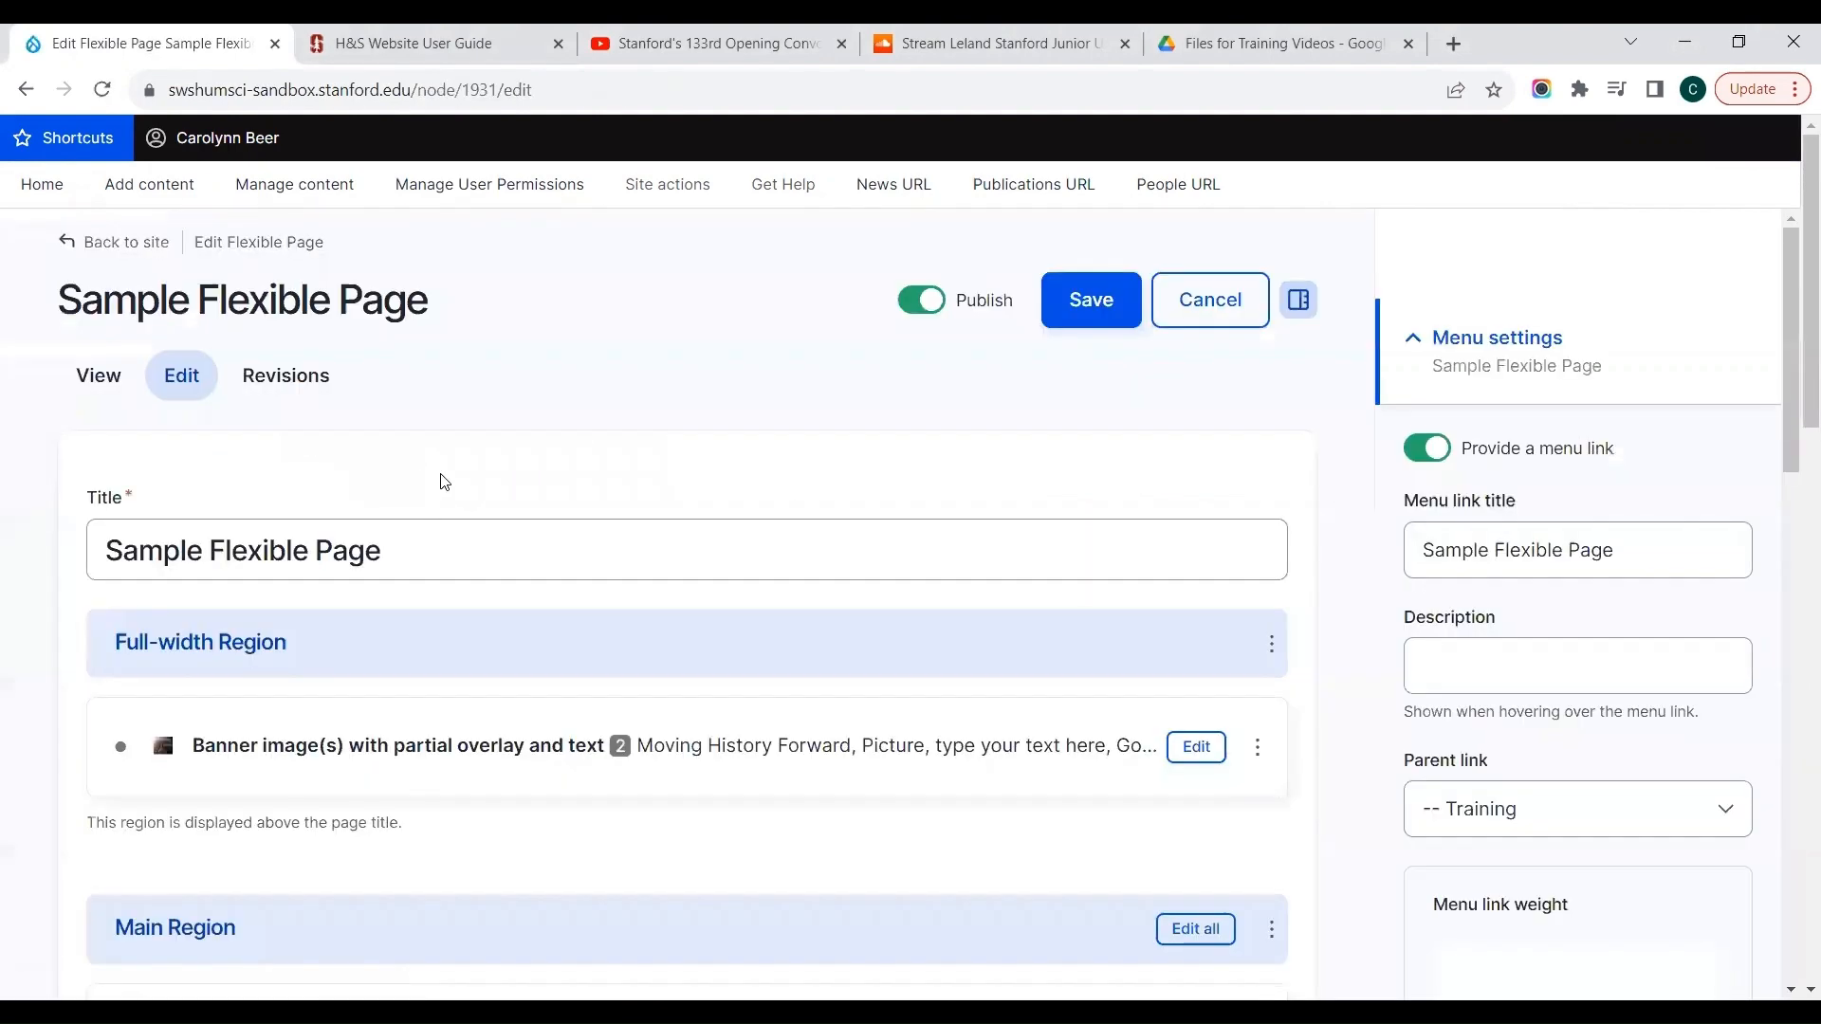
Find the Text Area component by searching for "text are" and add it at the end of the Main Region
{"action": "scroll", "coordinate": [445, 481], "scroll_direction": "down", "scroll_amount": 3}
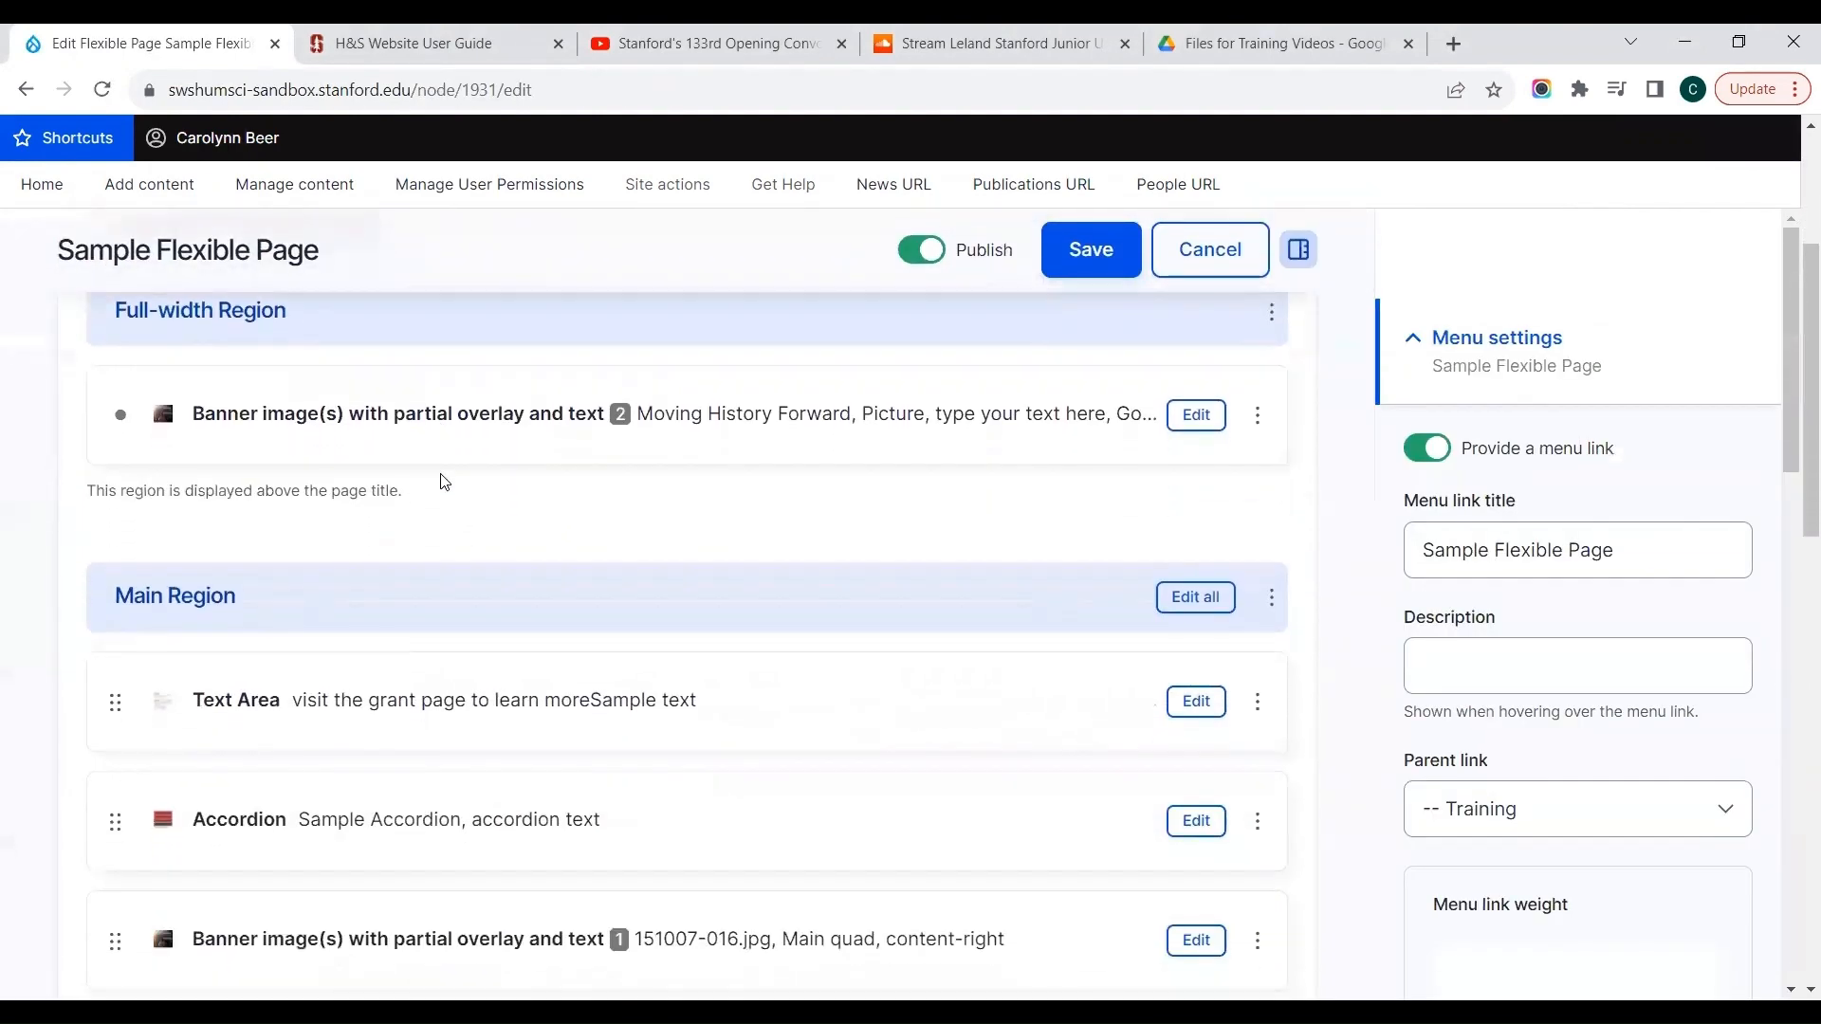
{"action": "scroll", "coordinate": [442, 479], "scroll_direction": "down", "scroll_amount": 2}
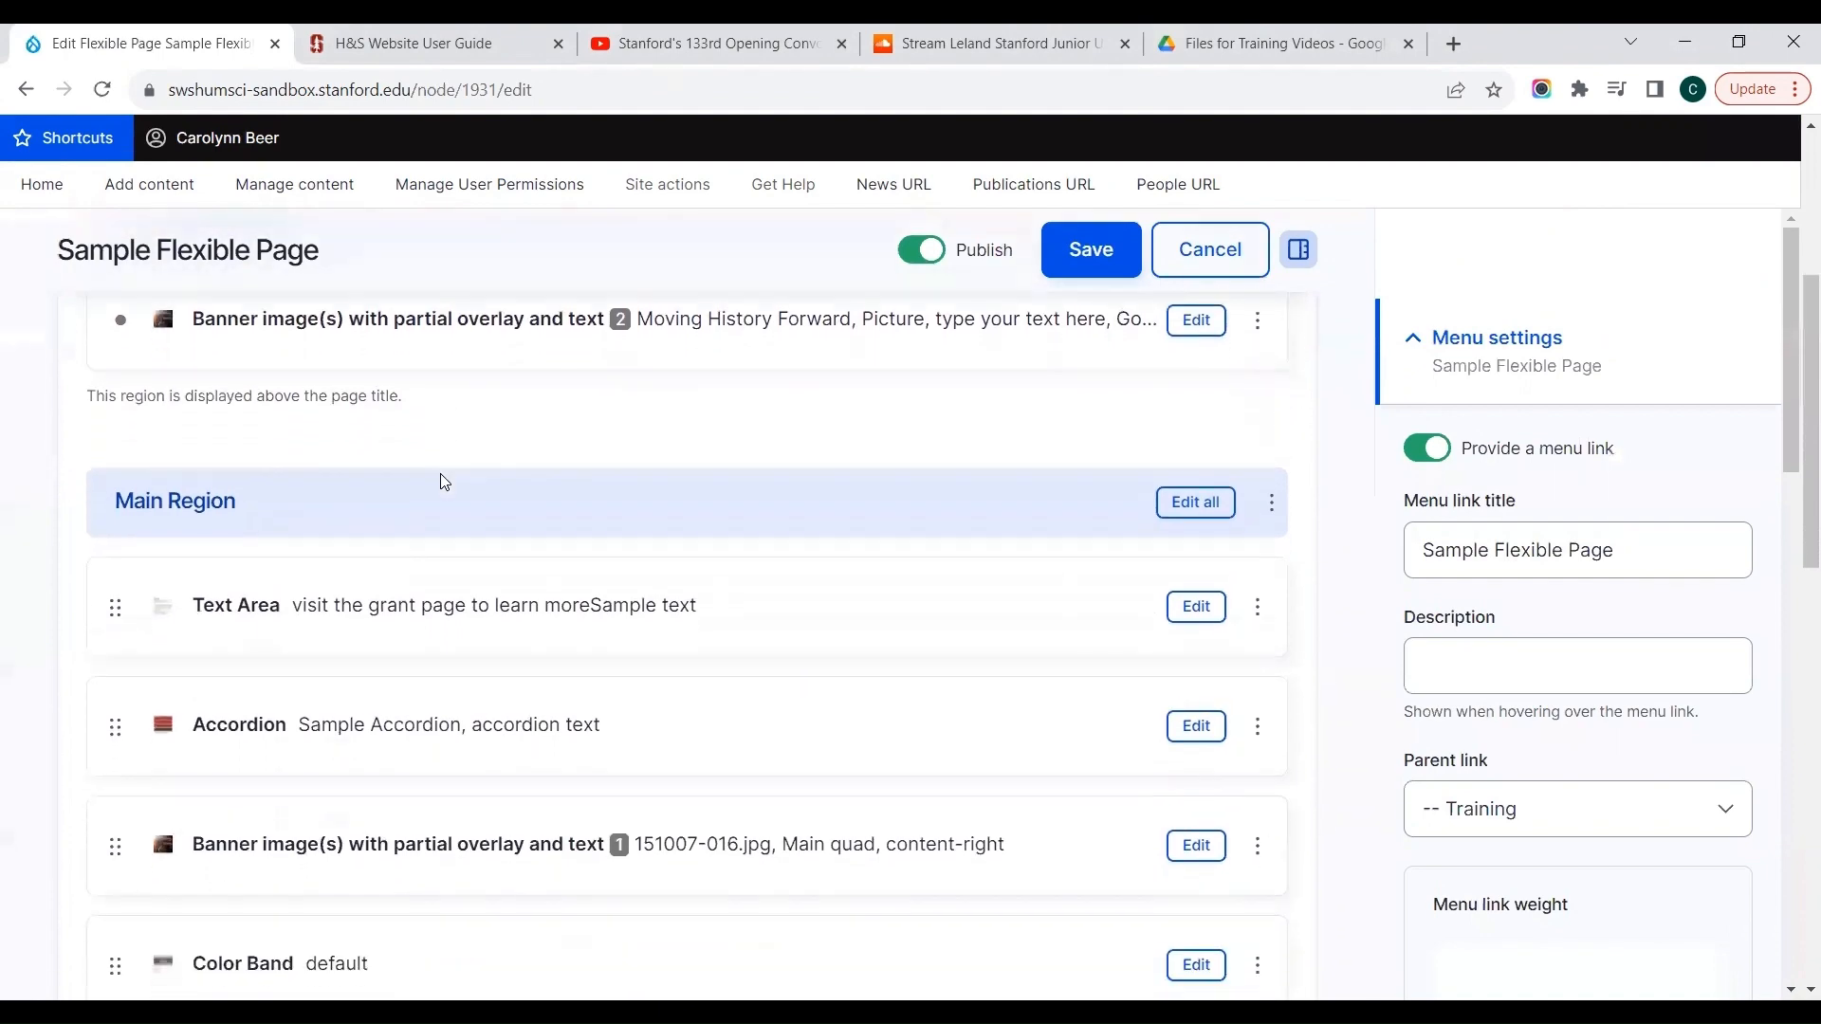
{"action": "scroll", "coordinate": [441, 474], "scroll_direction": "down", "scroll_amount": 10}
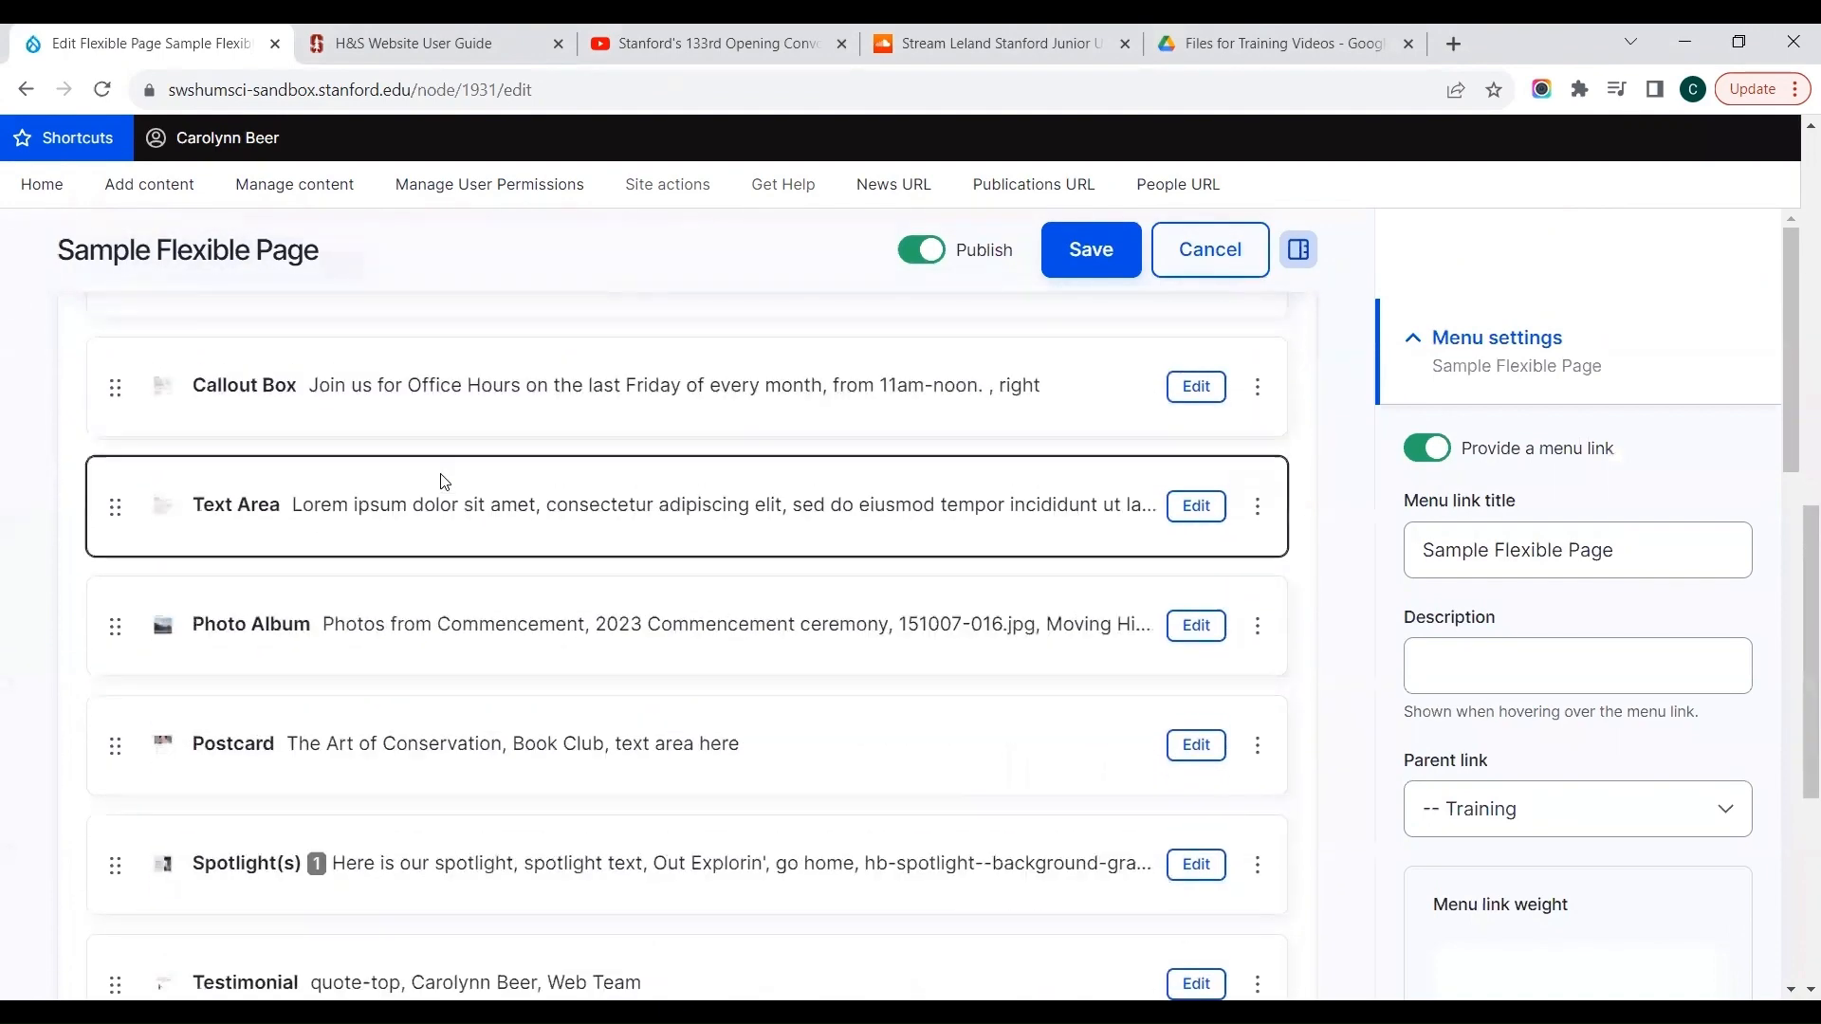
{"action": "left_click", "coordinate": [199, 799]}
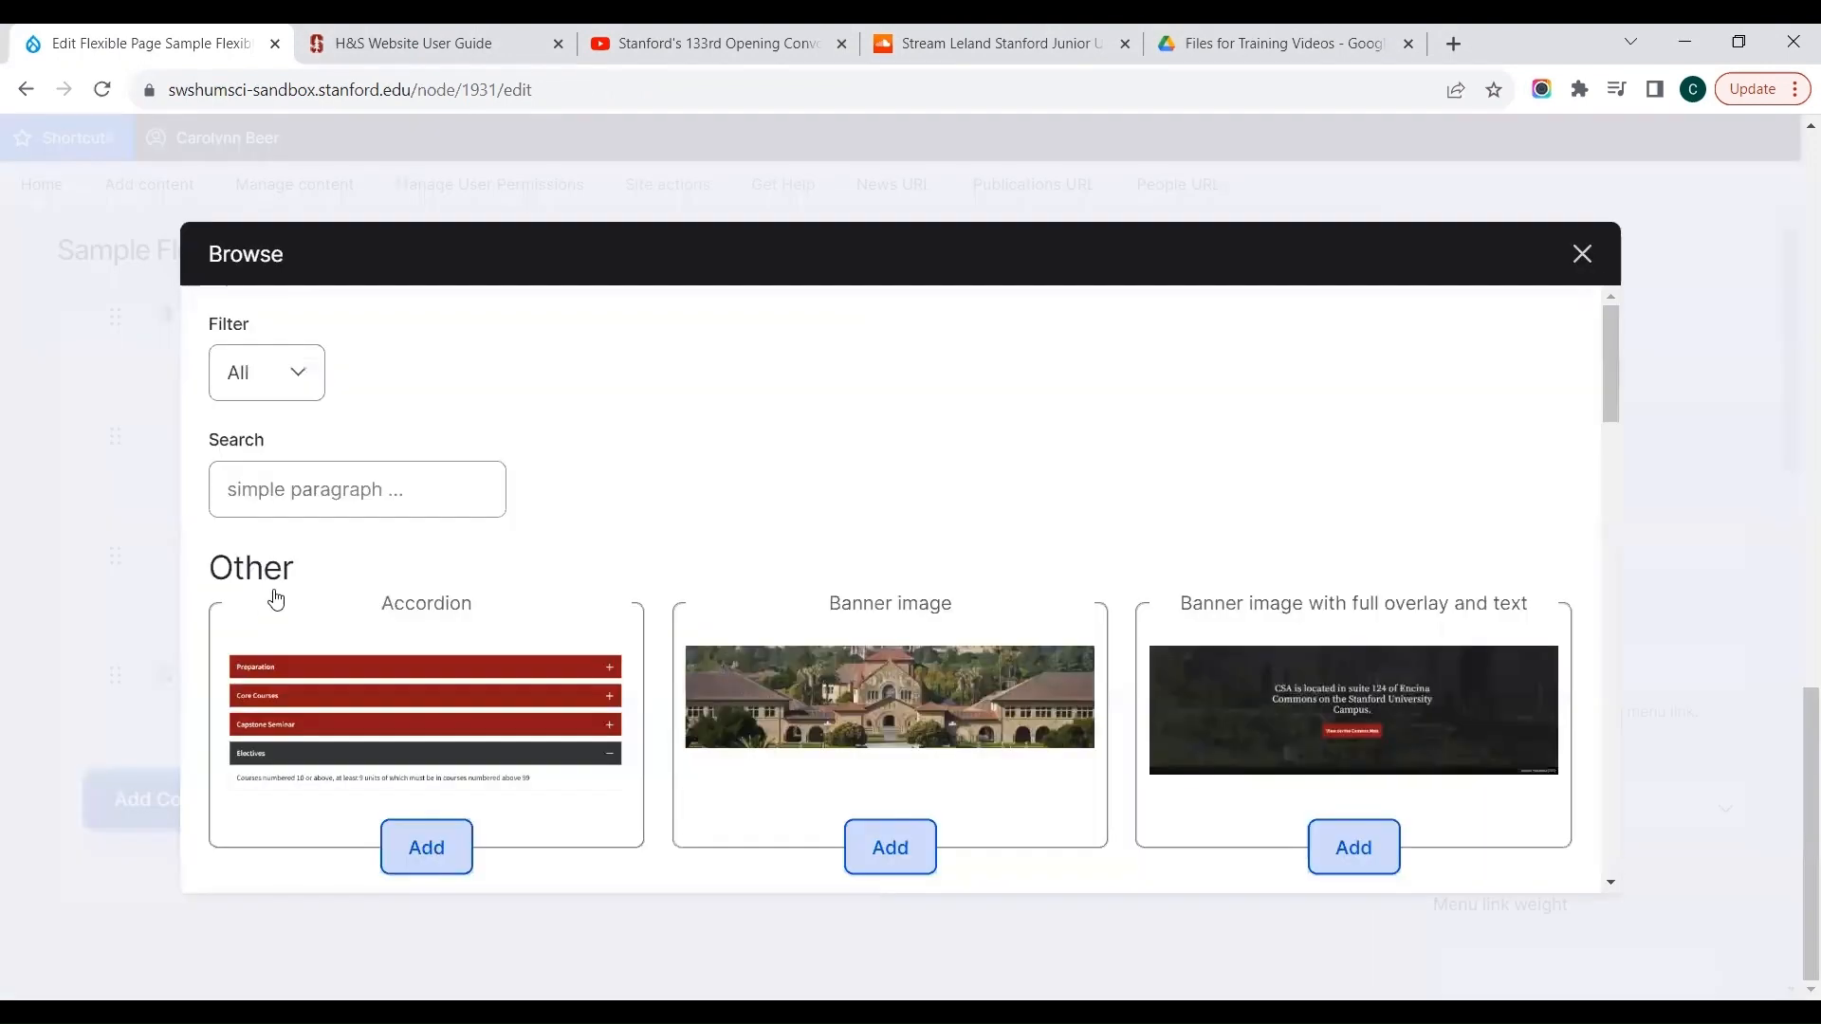
{"action": "left_click", "coordinate": [311, 511]}
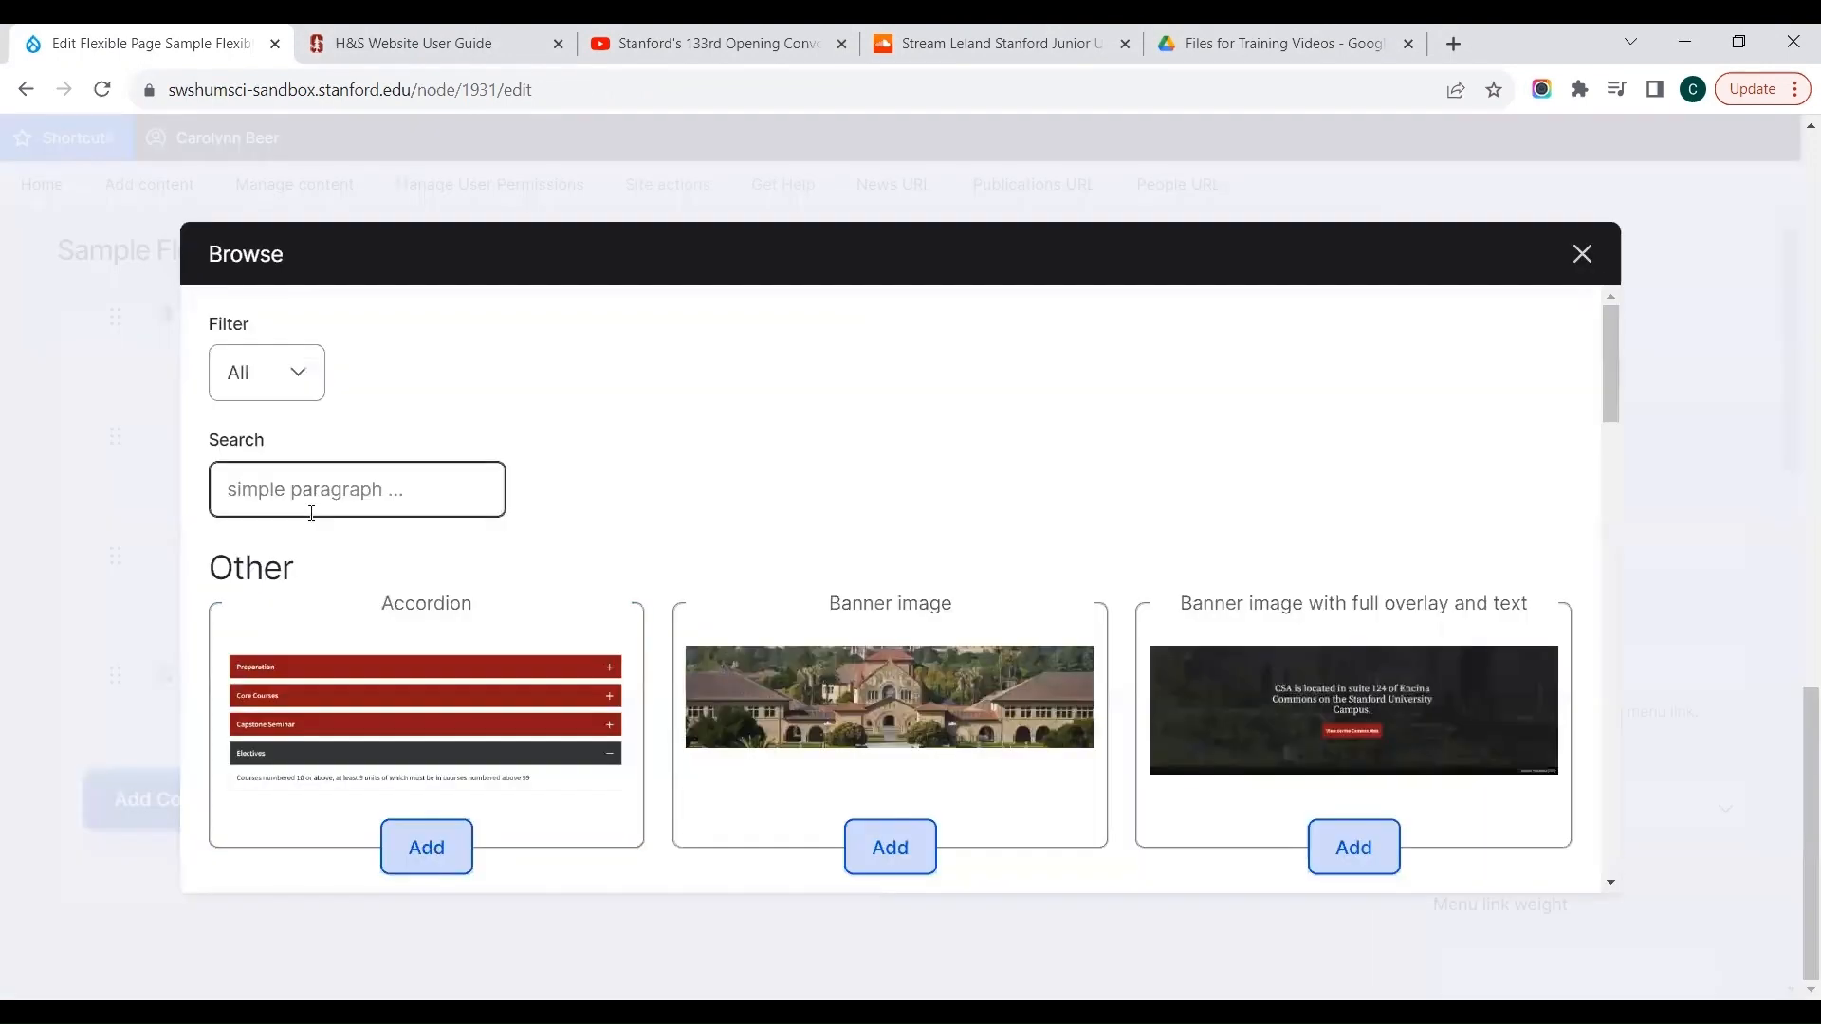
{"action": "type", "text": "text"}
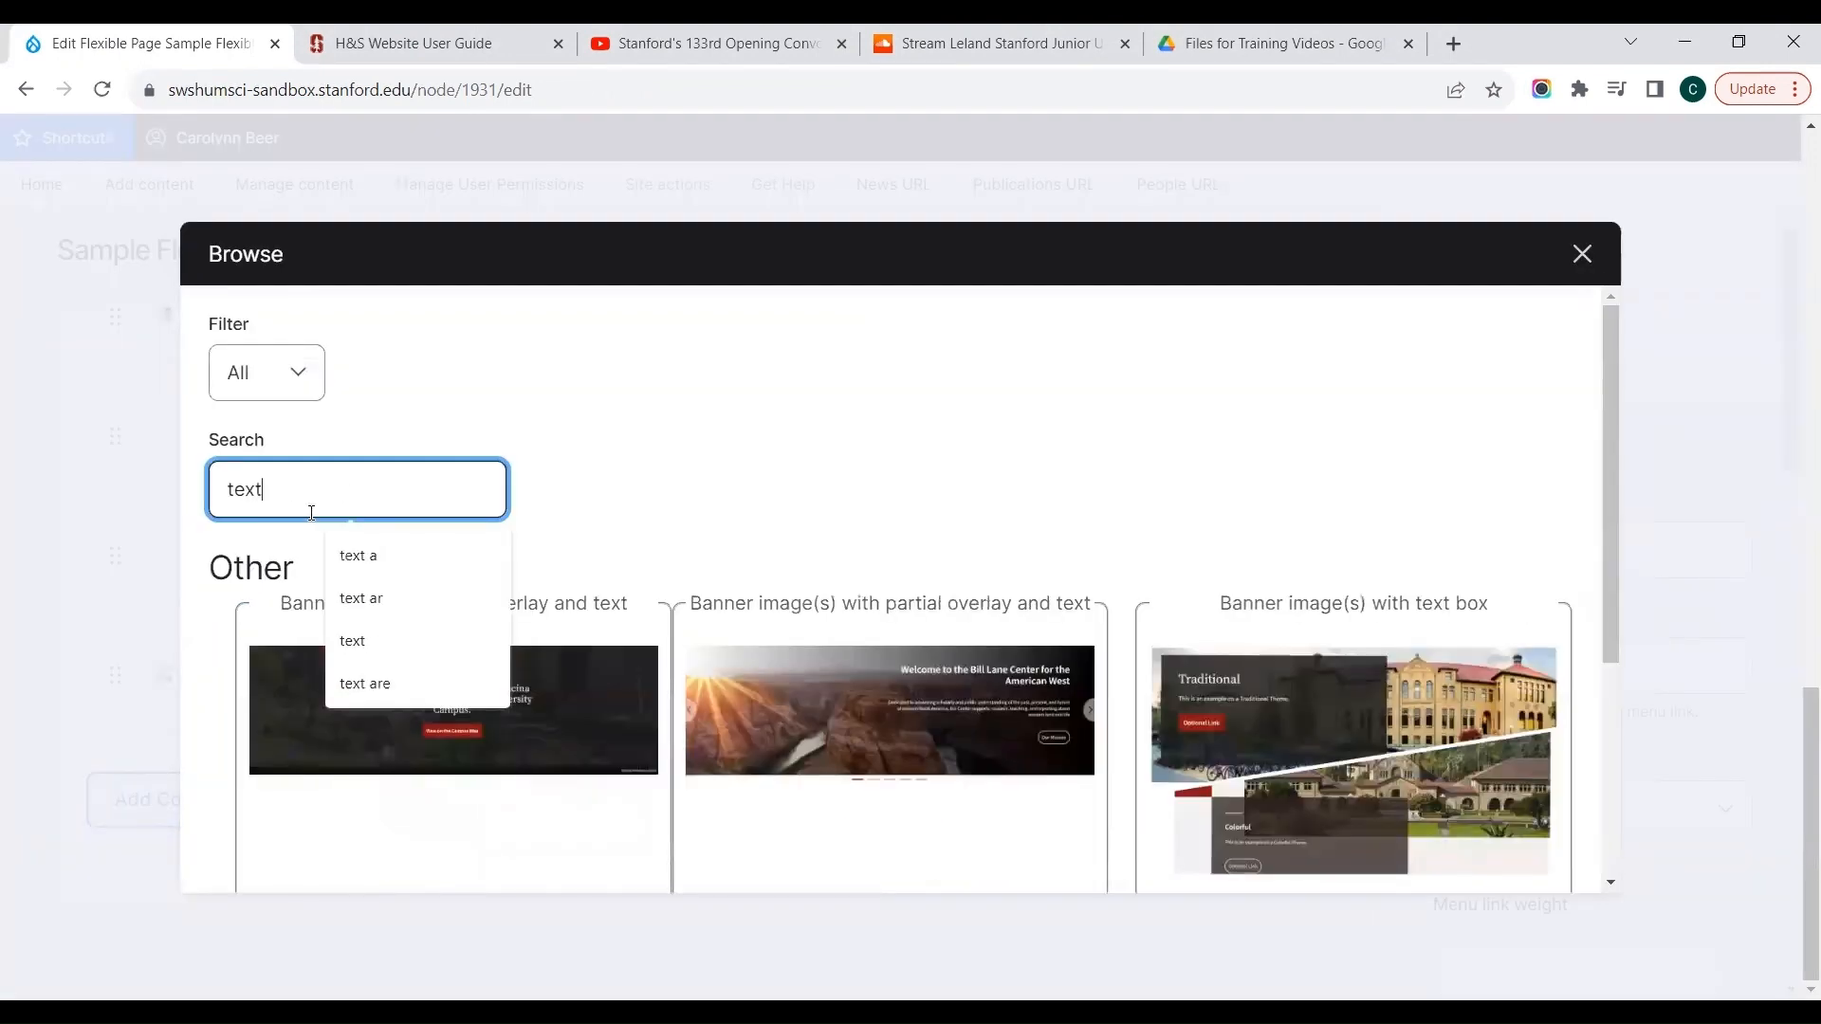
{"action": "left_click", "coordinate": [364, 682]}
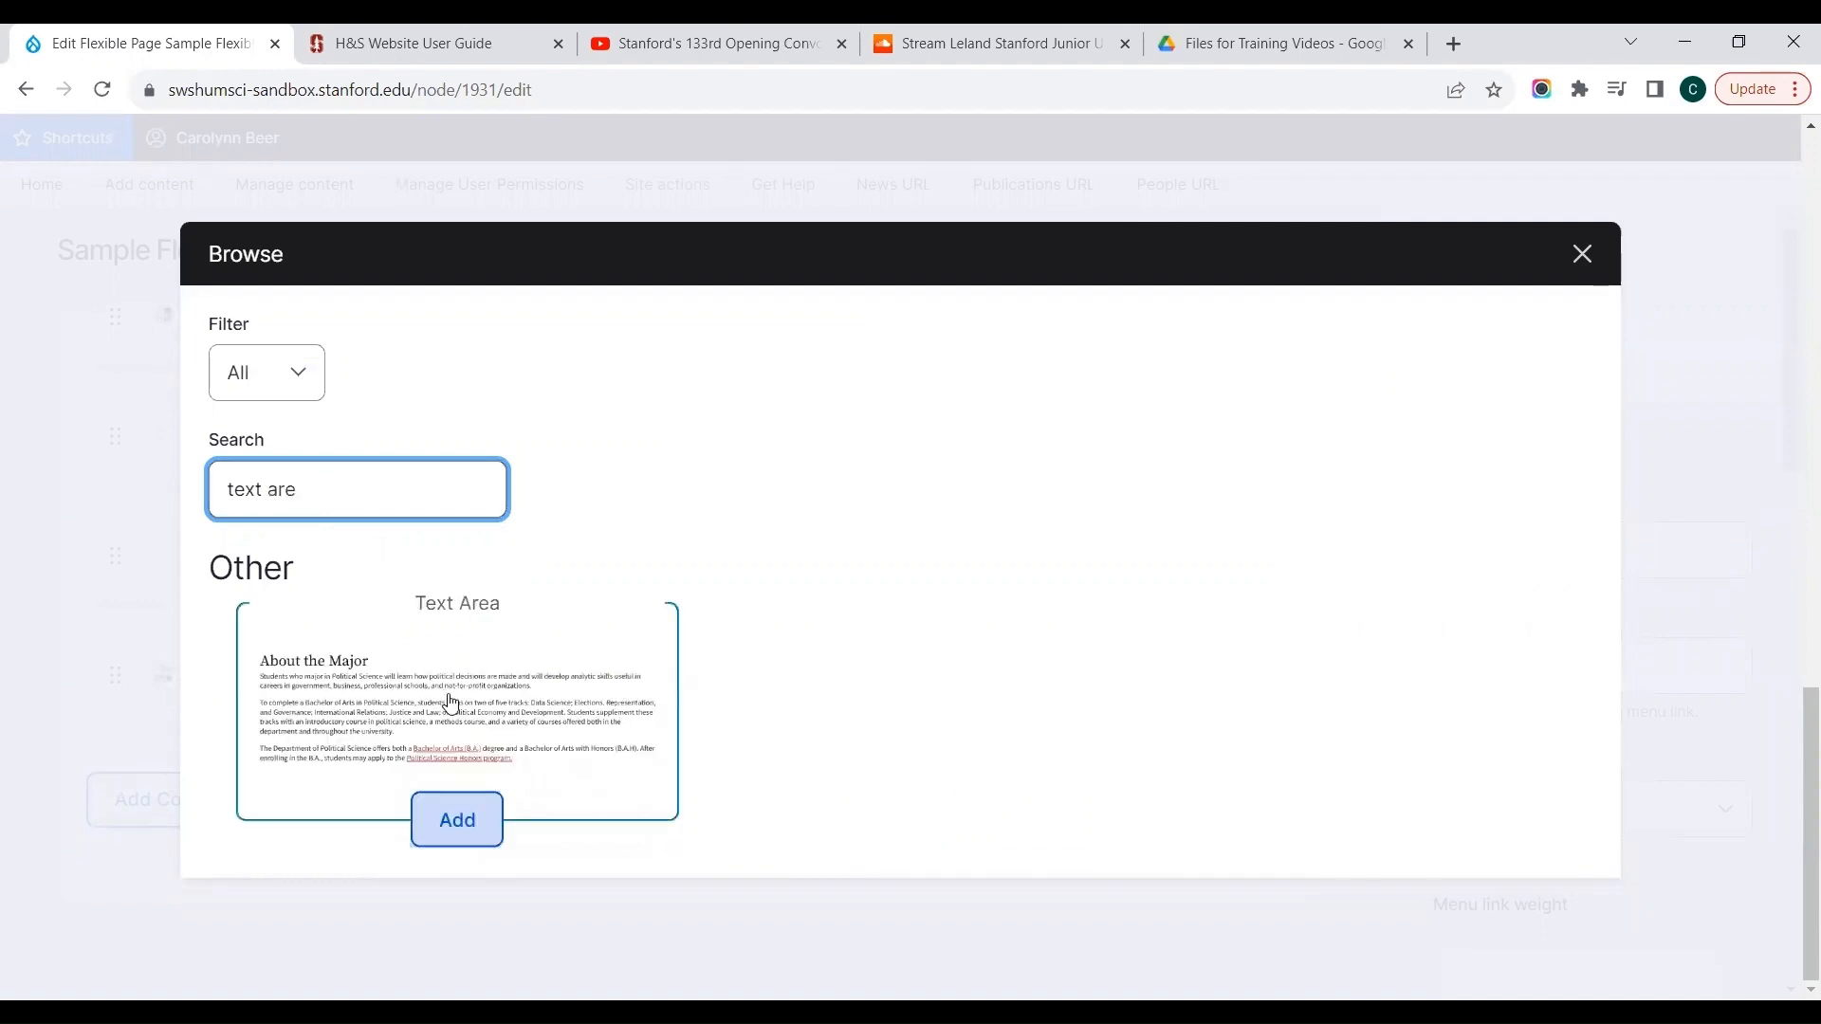
{"action": "left_click", "coordinate": [455, 816]}
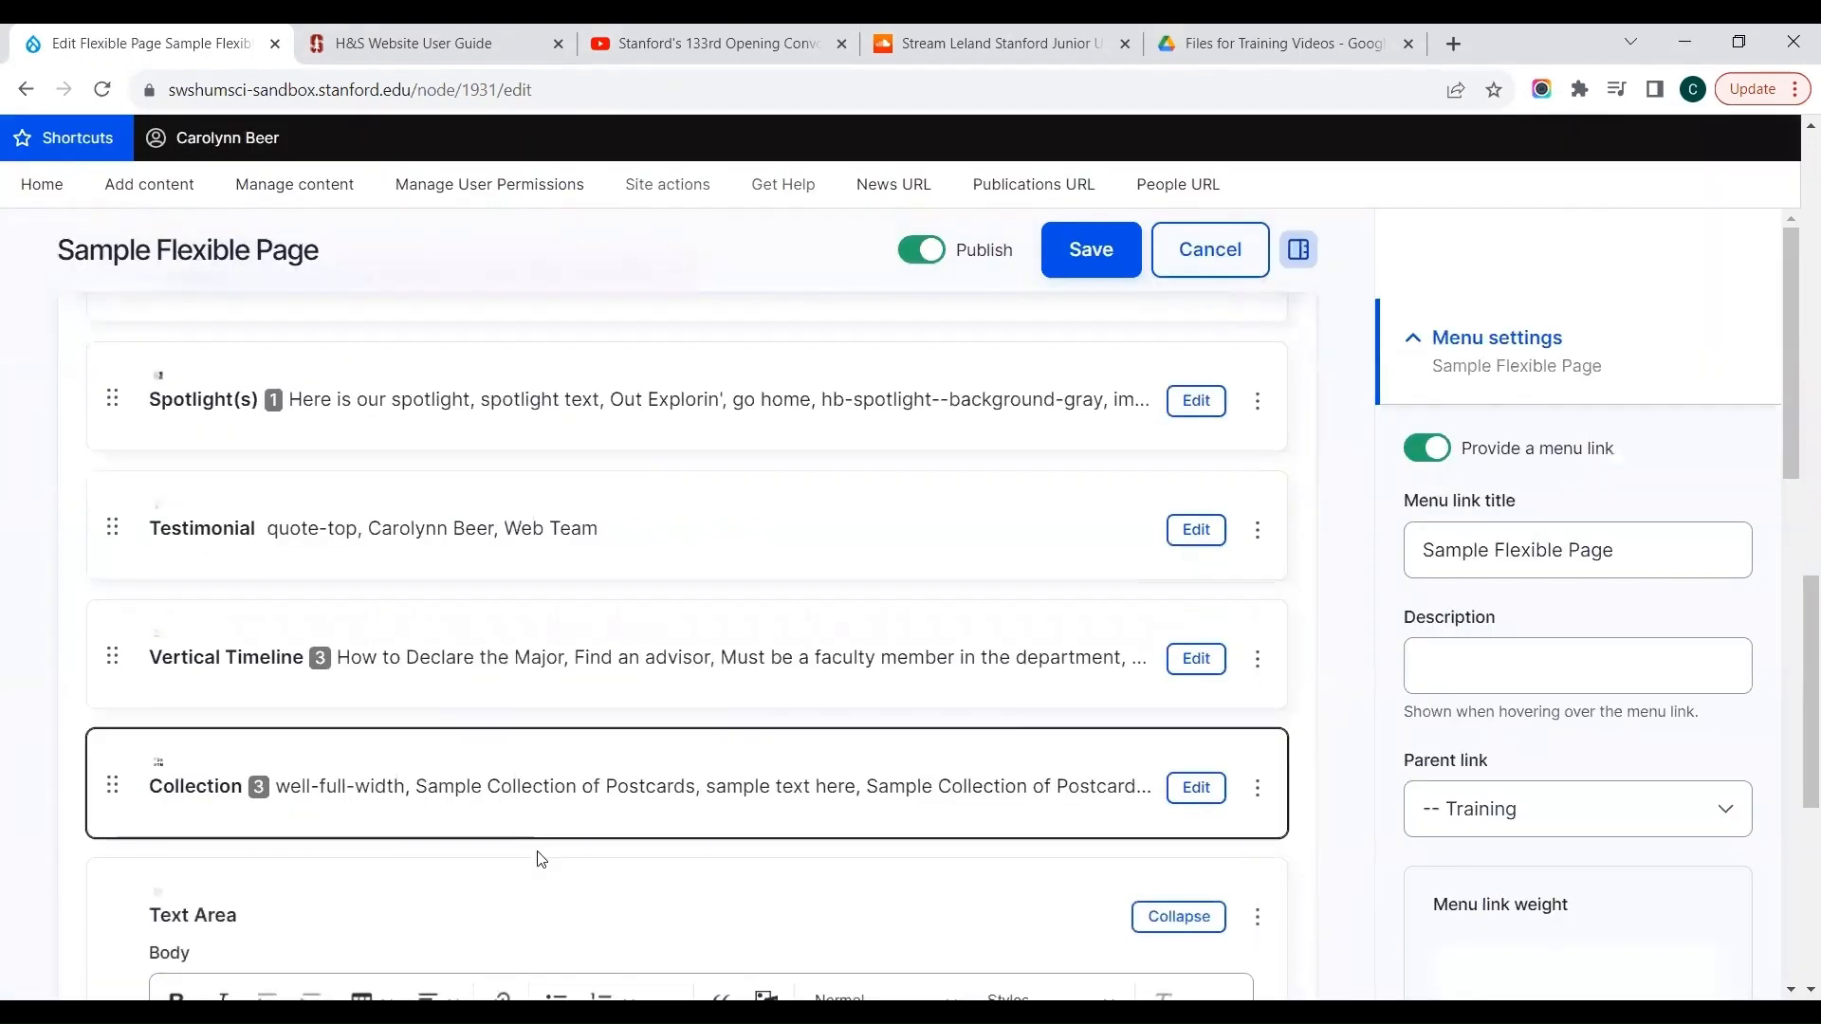
Start inserting media into the new Text Area's body and choose Video as the media type
{"action": "scroll", "coordinate": [545, 874], "scroll_direction": "down", "scroll_amount": 2}
{"action": "scroll", "coordinate": [545, 879], "scroll_direction": "down", "scroll_amount": 4}
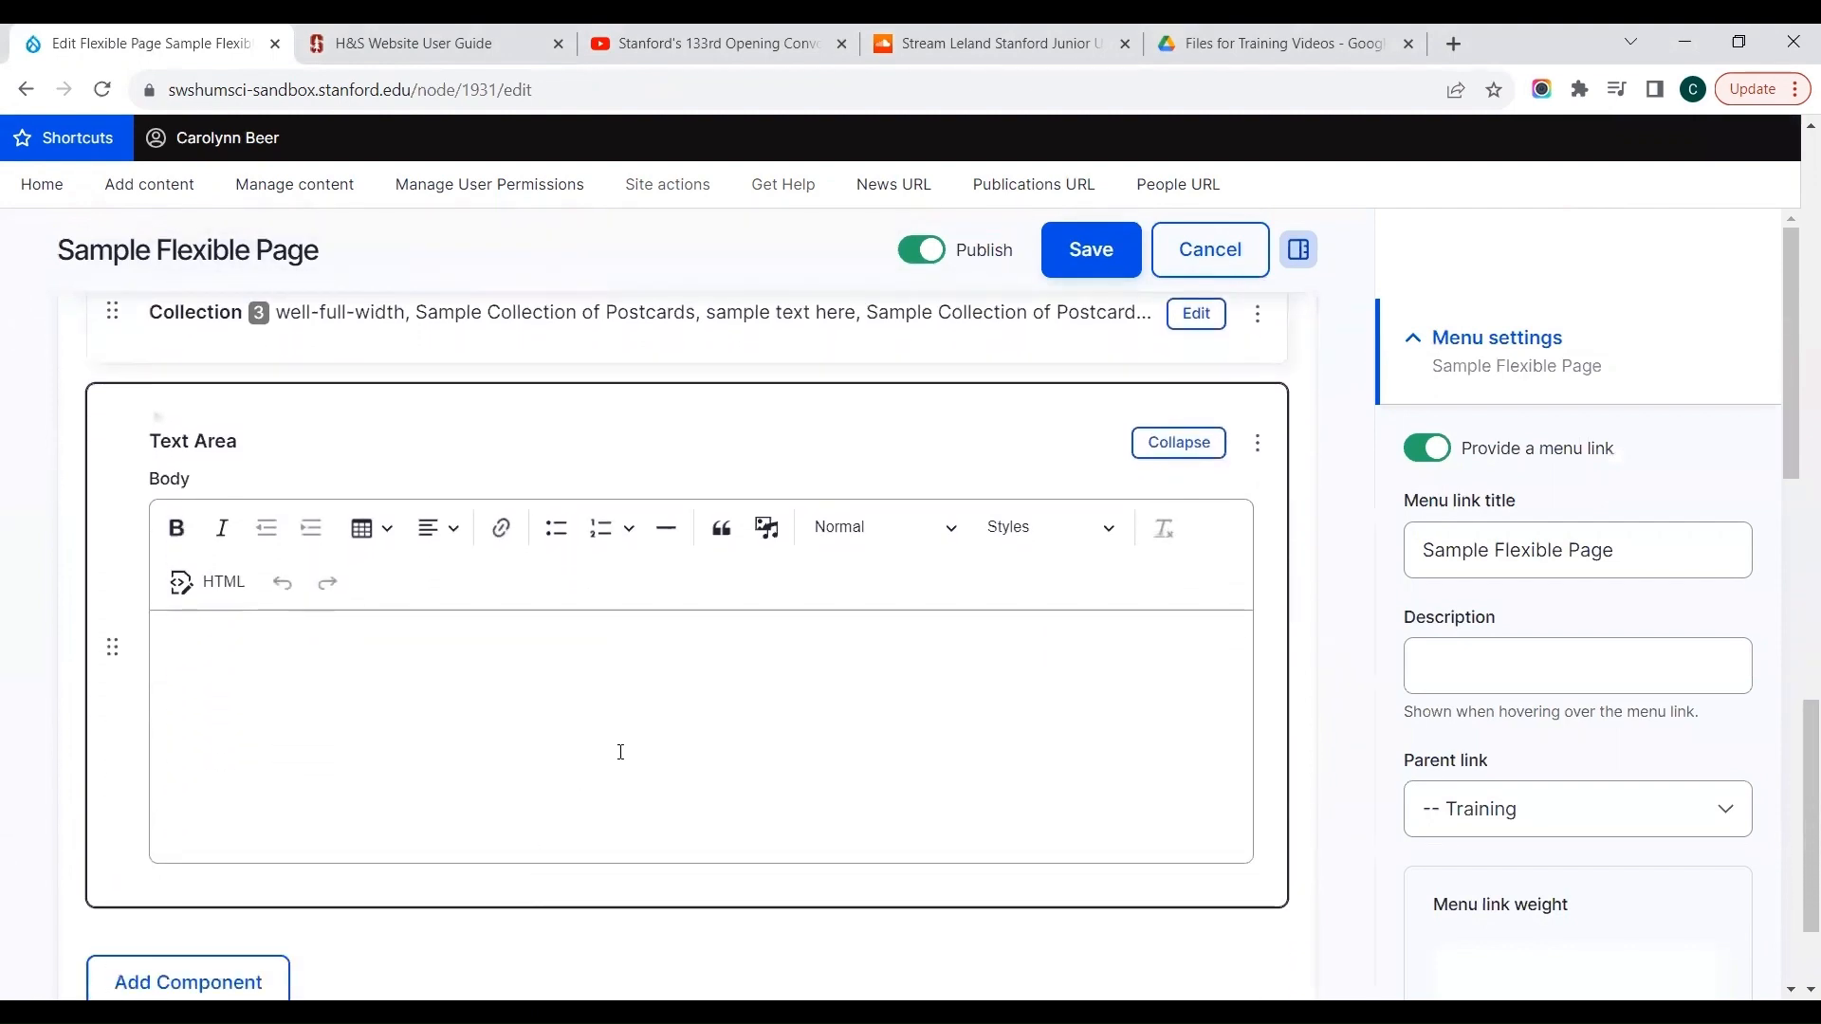
{"action": "left_click", "coordinate": [765, 546]}
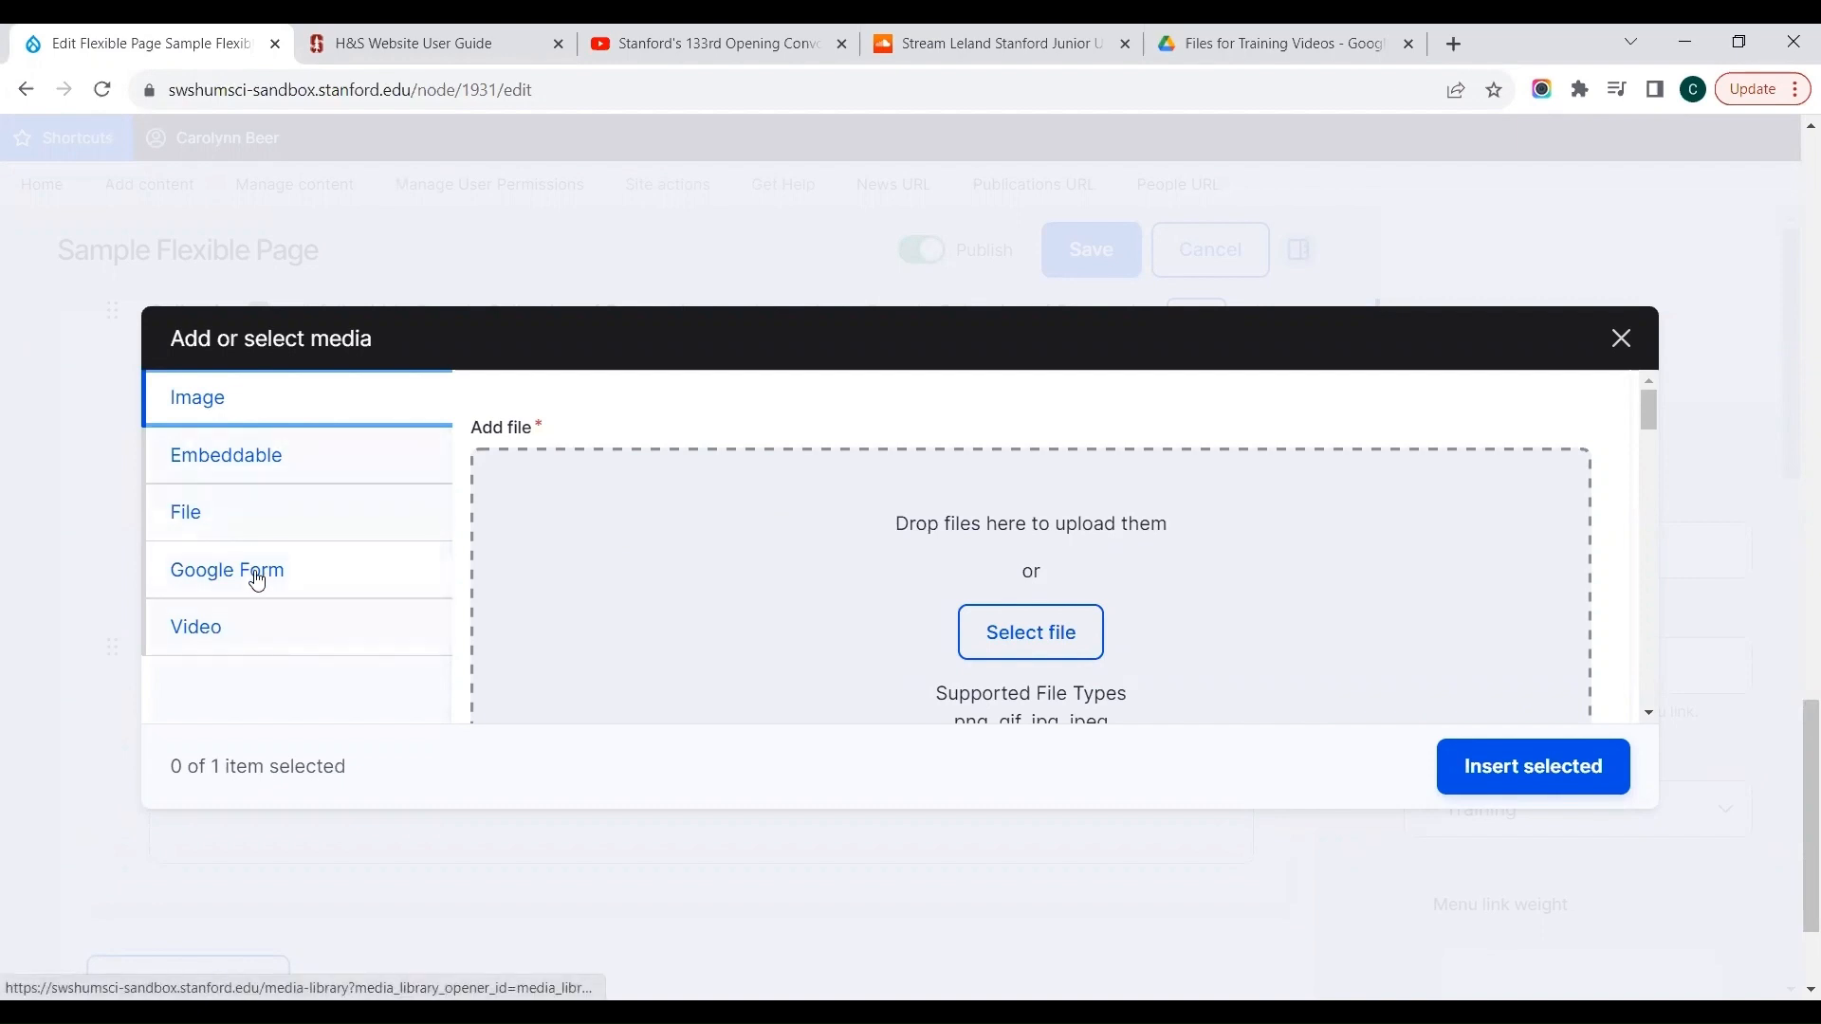
{"action": "left_click", "coordinate": [279, 475]}
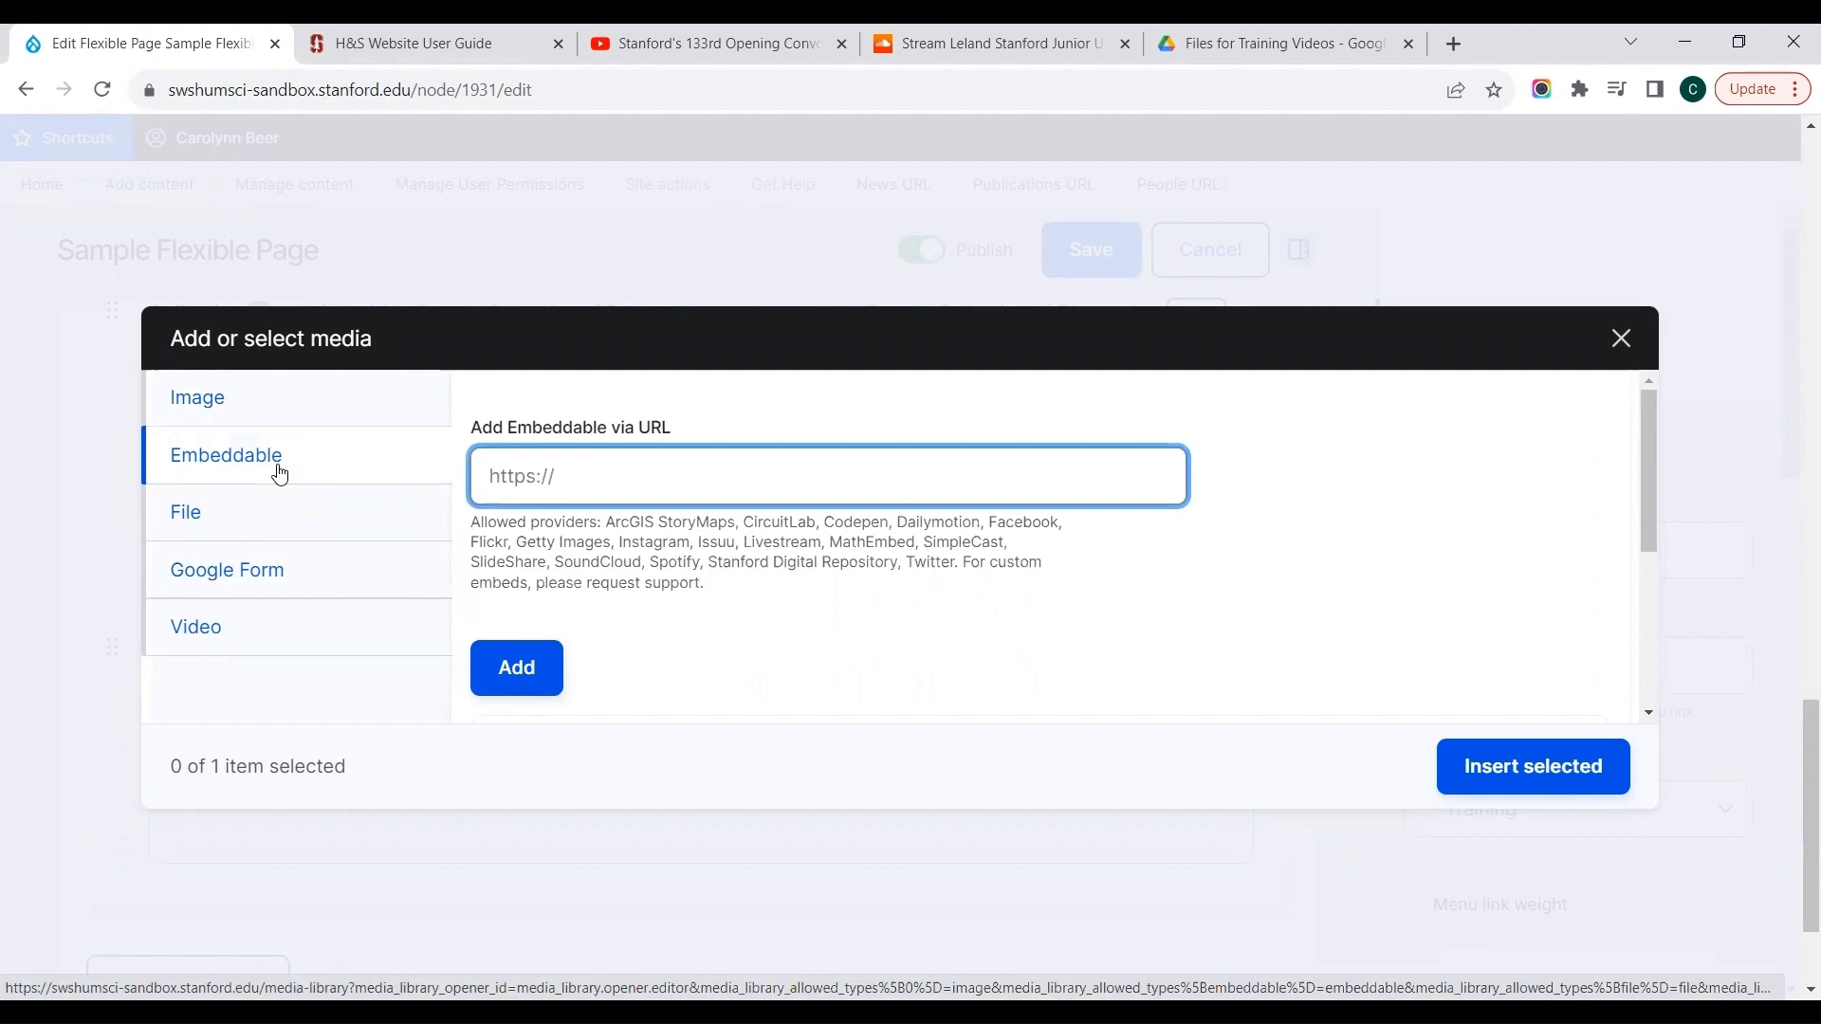
{"action": "left_click", "coordinate": [268, 629]}
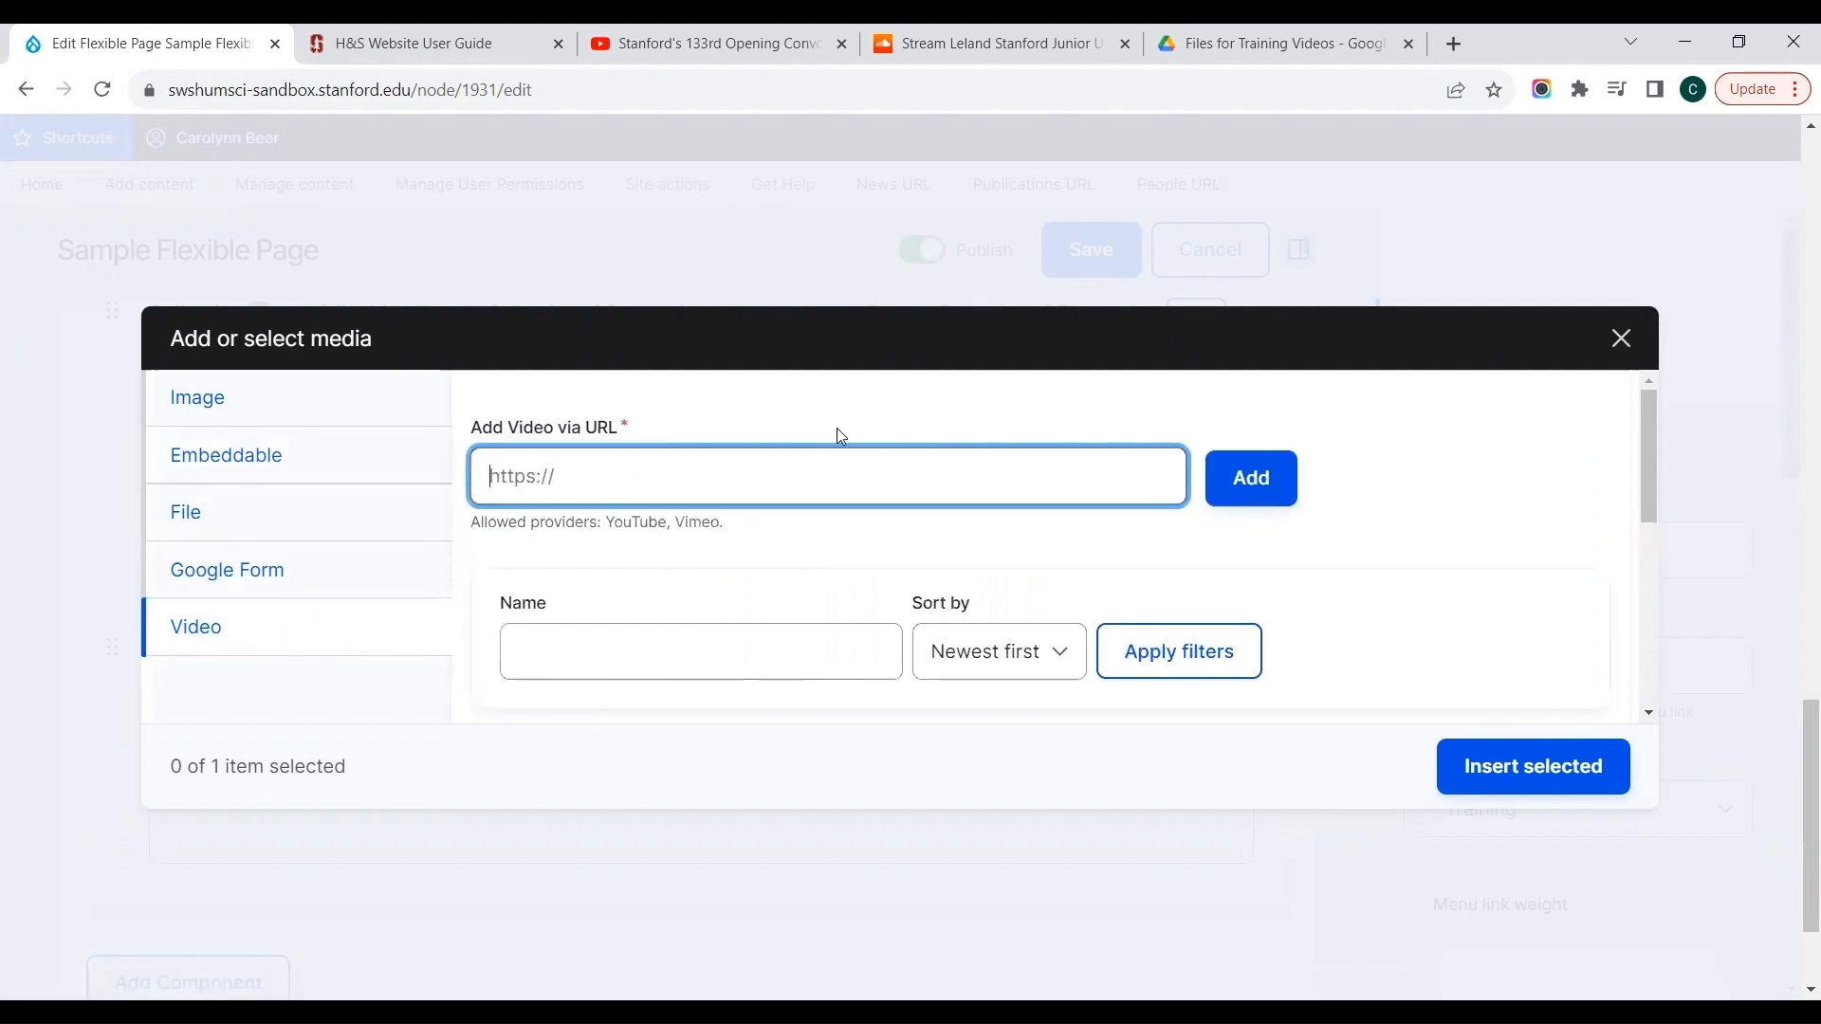
Switch to YouTube and copy the share link of Stanford's 133rd Opening Convocation Ceremony, set to start at 10 seconds
{"action": "left_click", "coordinate": [739, 52]}
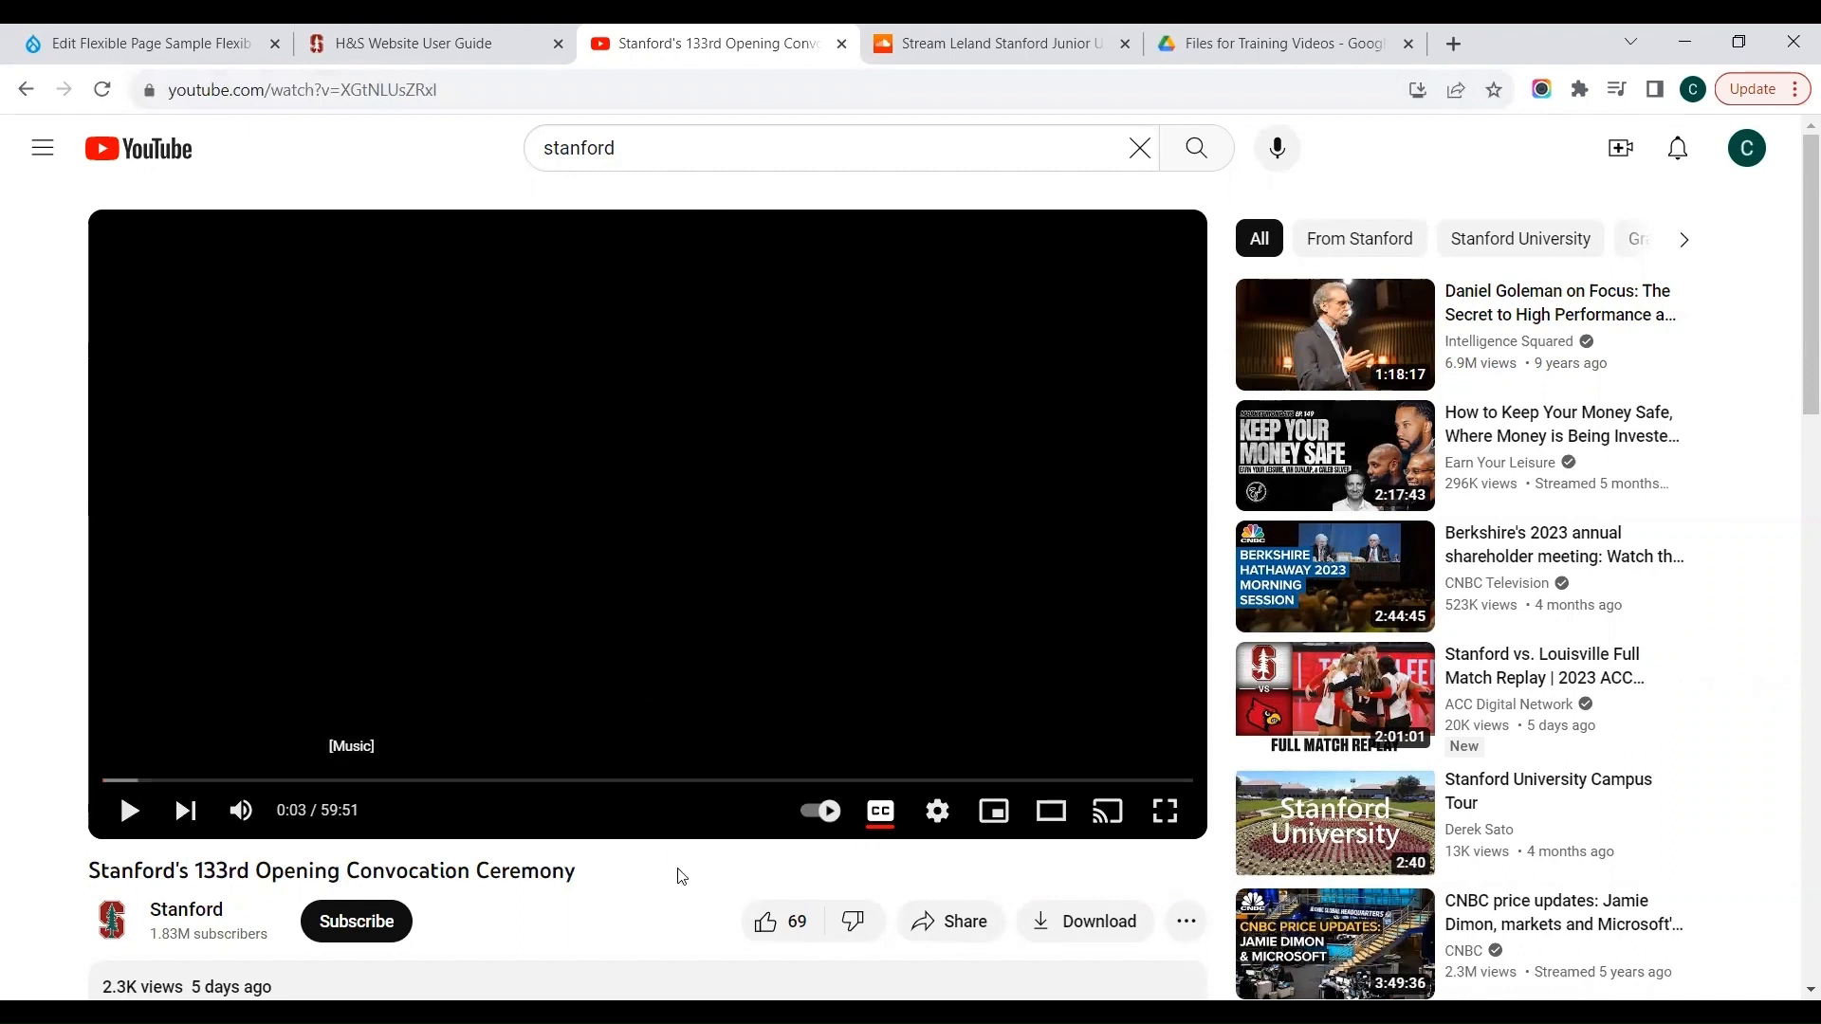
{"action": "scroll", "coordinate": [679, 873], "scroll_direction": "down", "scroll_amount": 1}
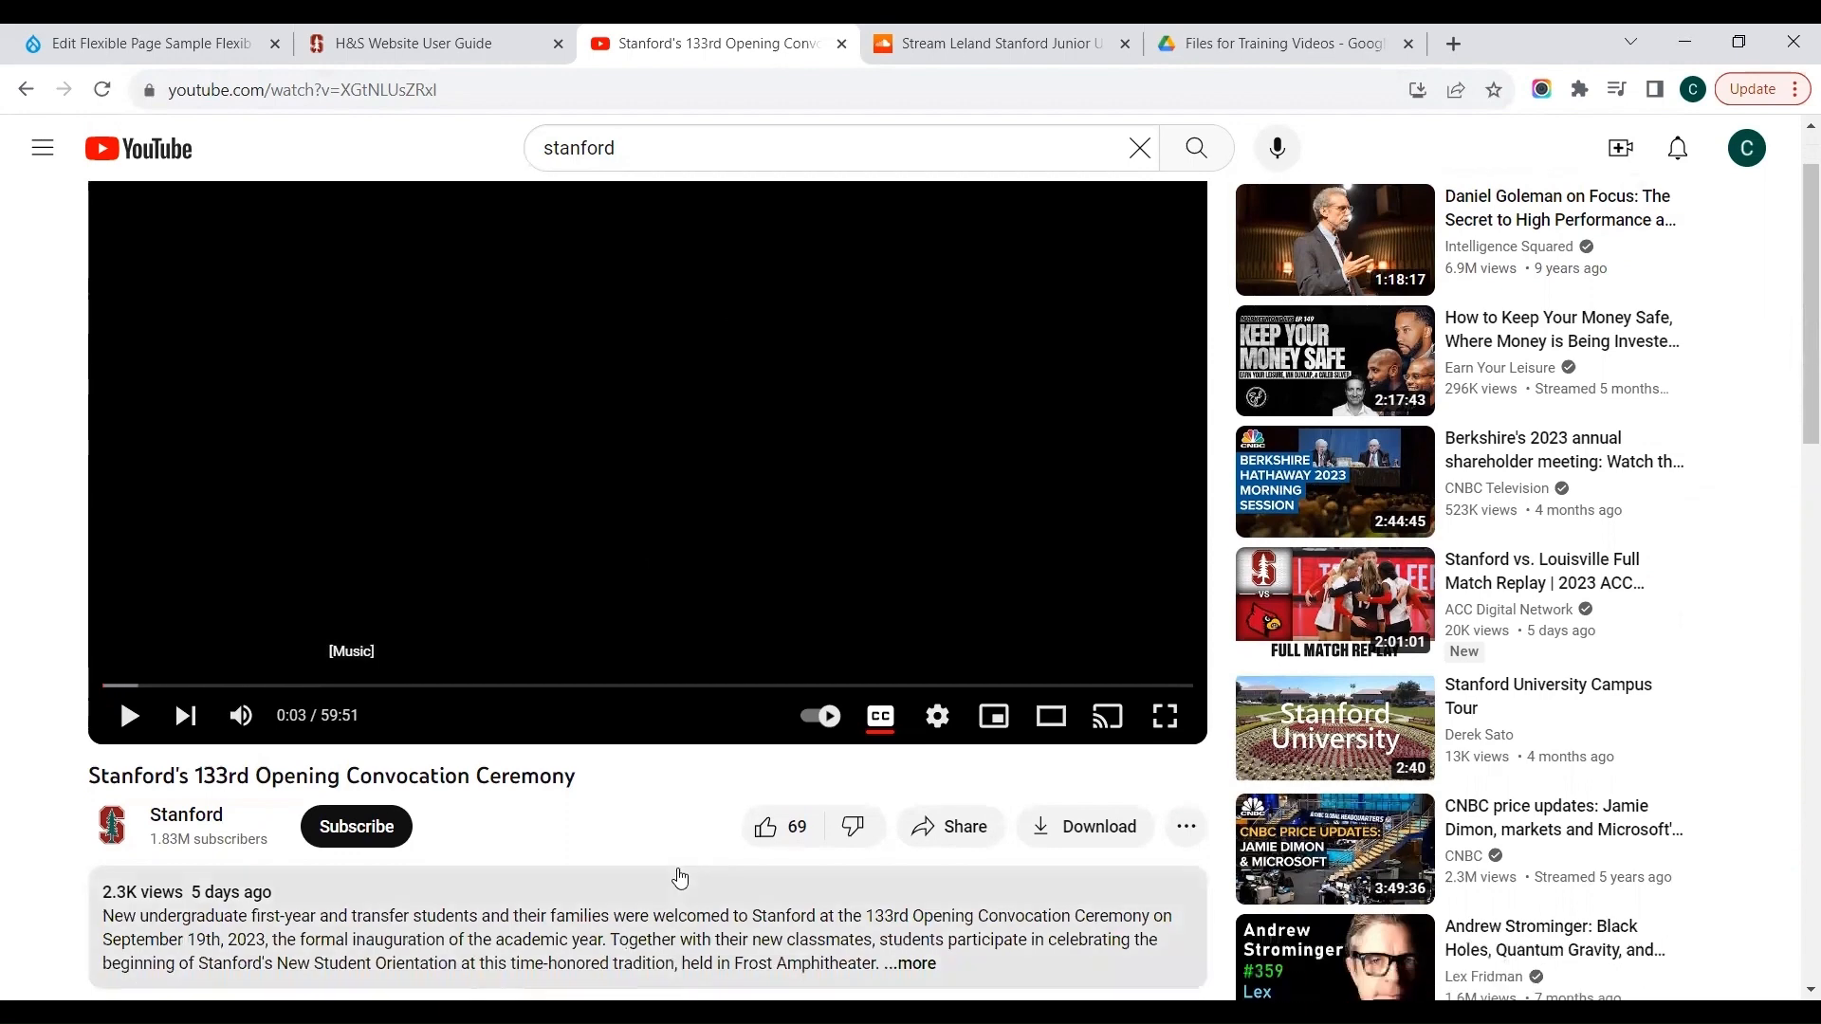
{"action": "left_click", "coordinate": [939, 834]}
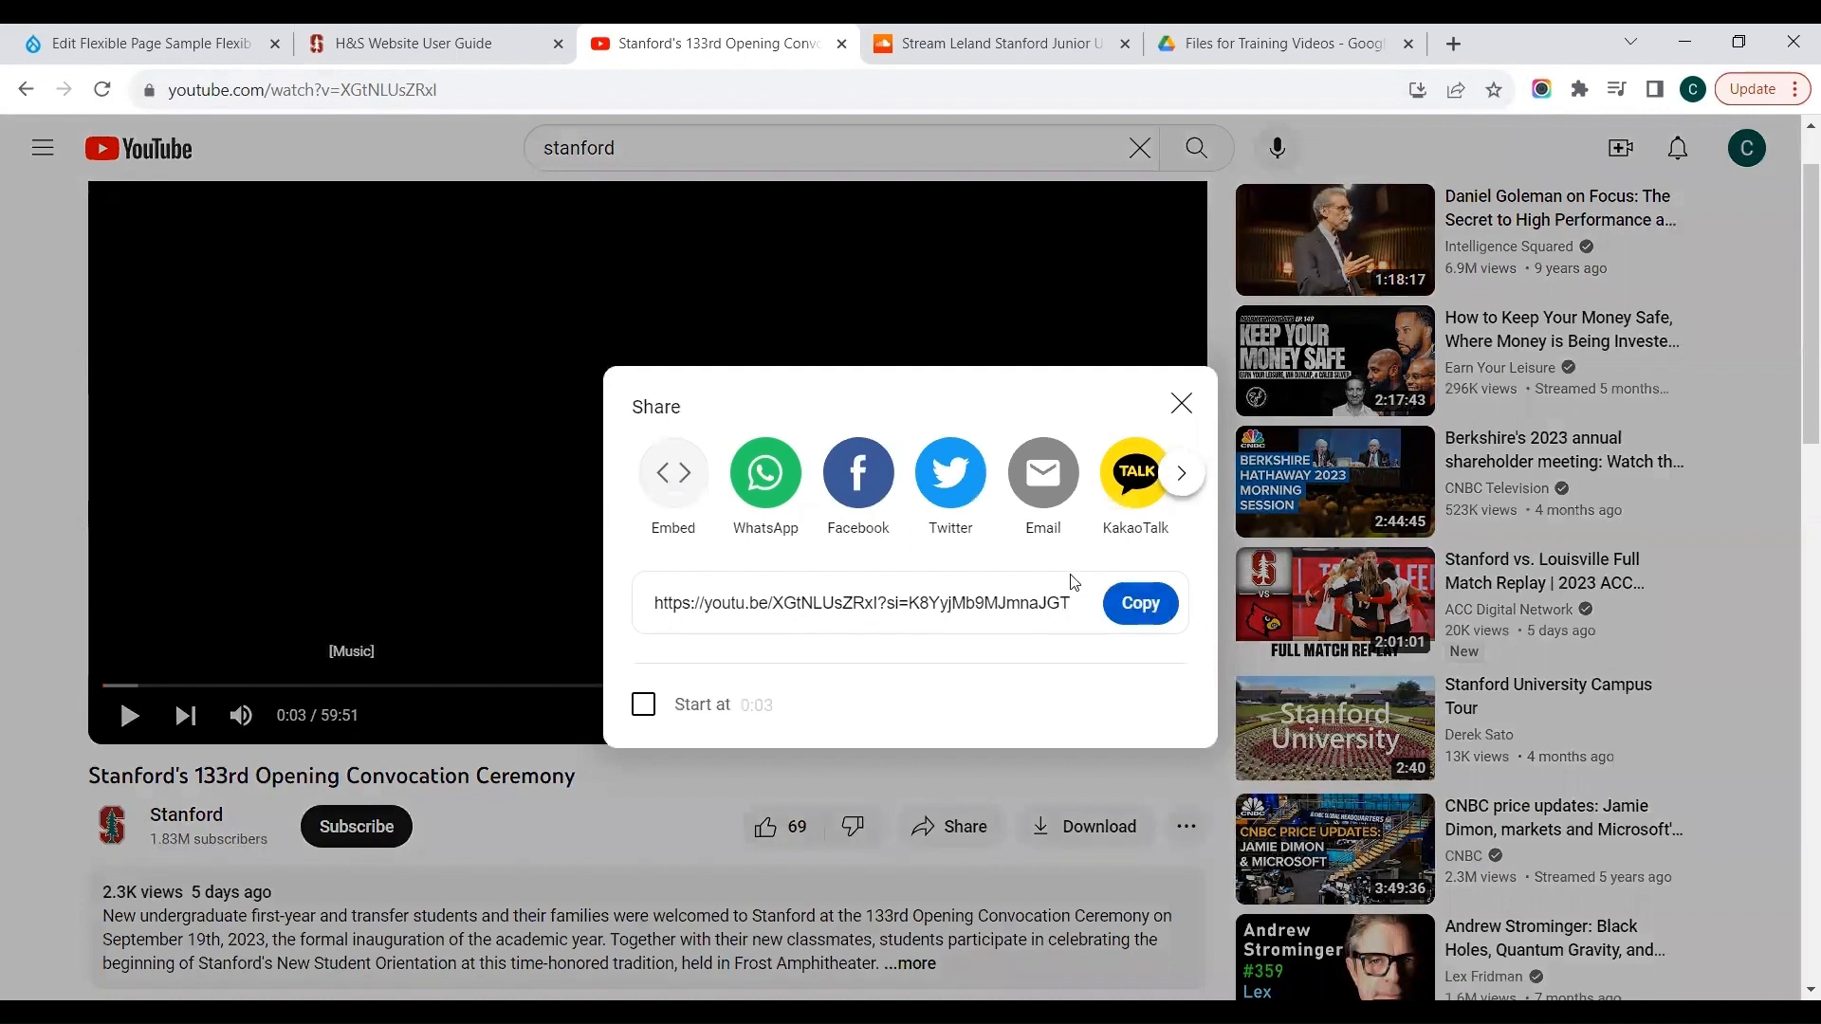
{"action": "left_click", "coordinate": [643, 706]}
{"action": "type", "text": "10"}
{"action": "left_click", "coordinate": [1138, 604]}
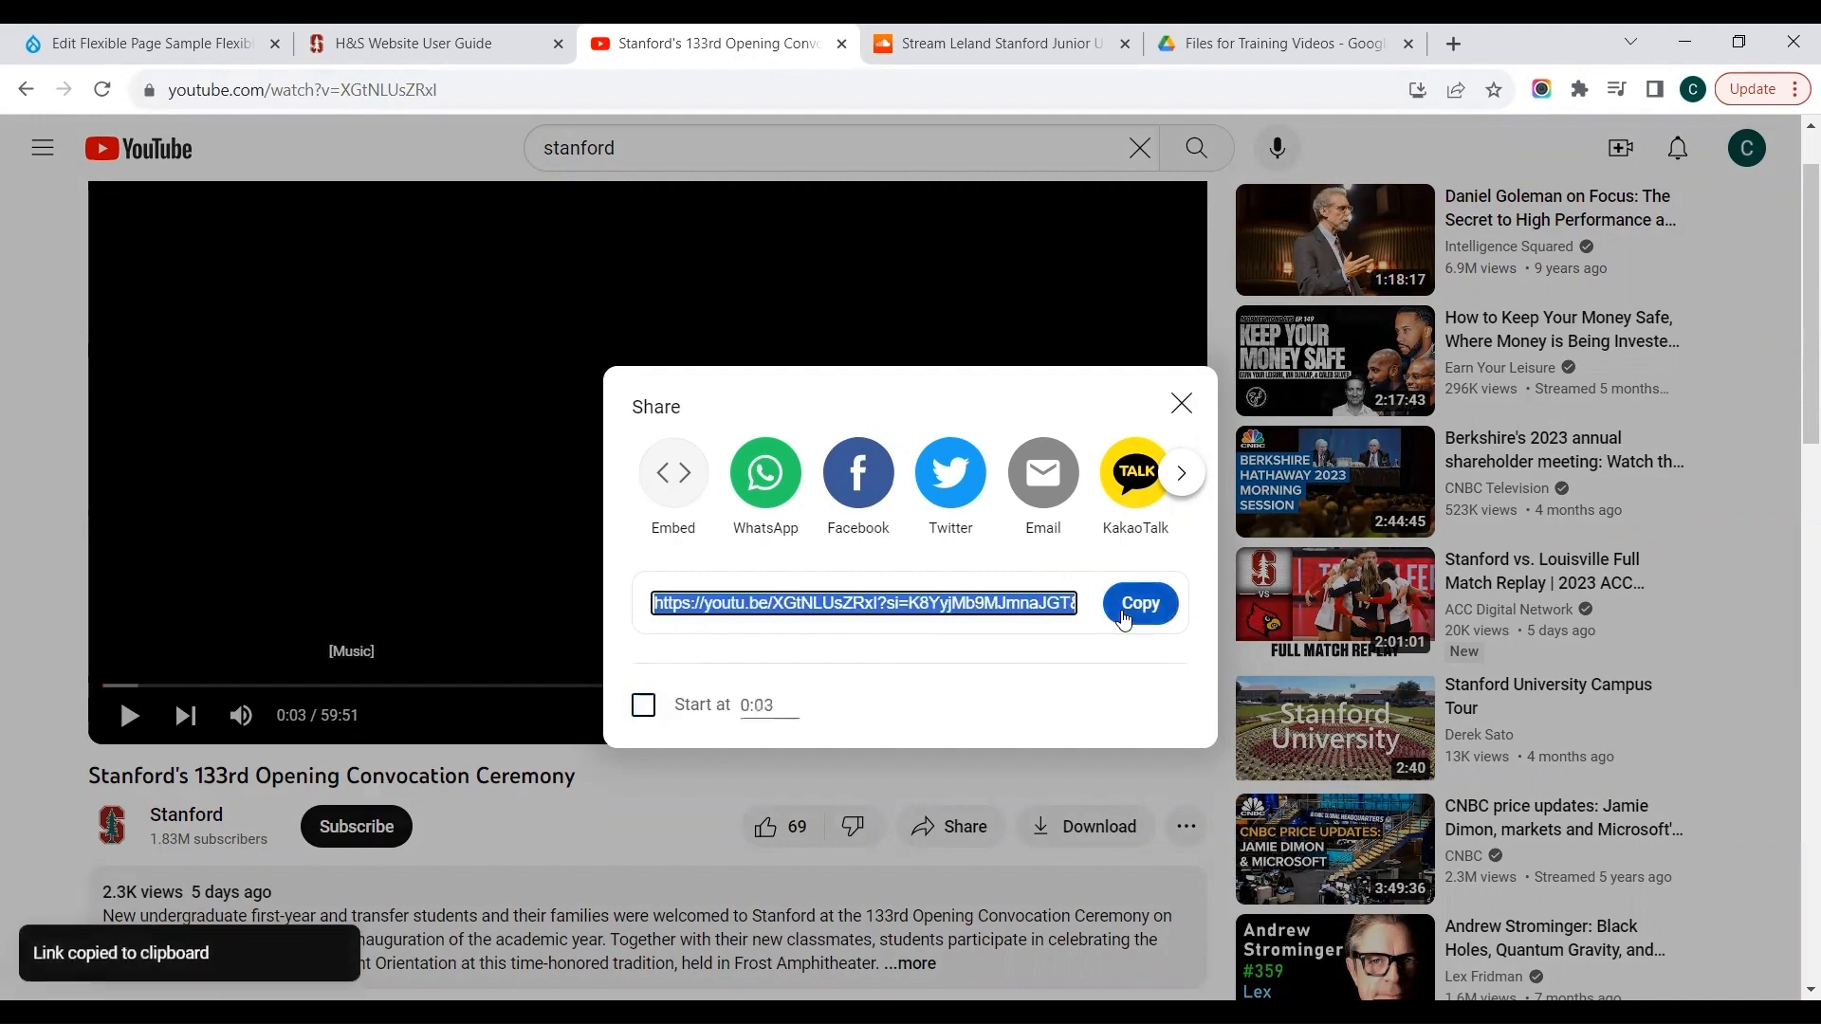
Return to the page editor and add a new video from the copied YouTube link
{"action": "left_click", "coordinate": [196, 55]}
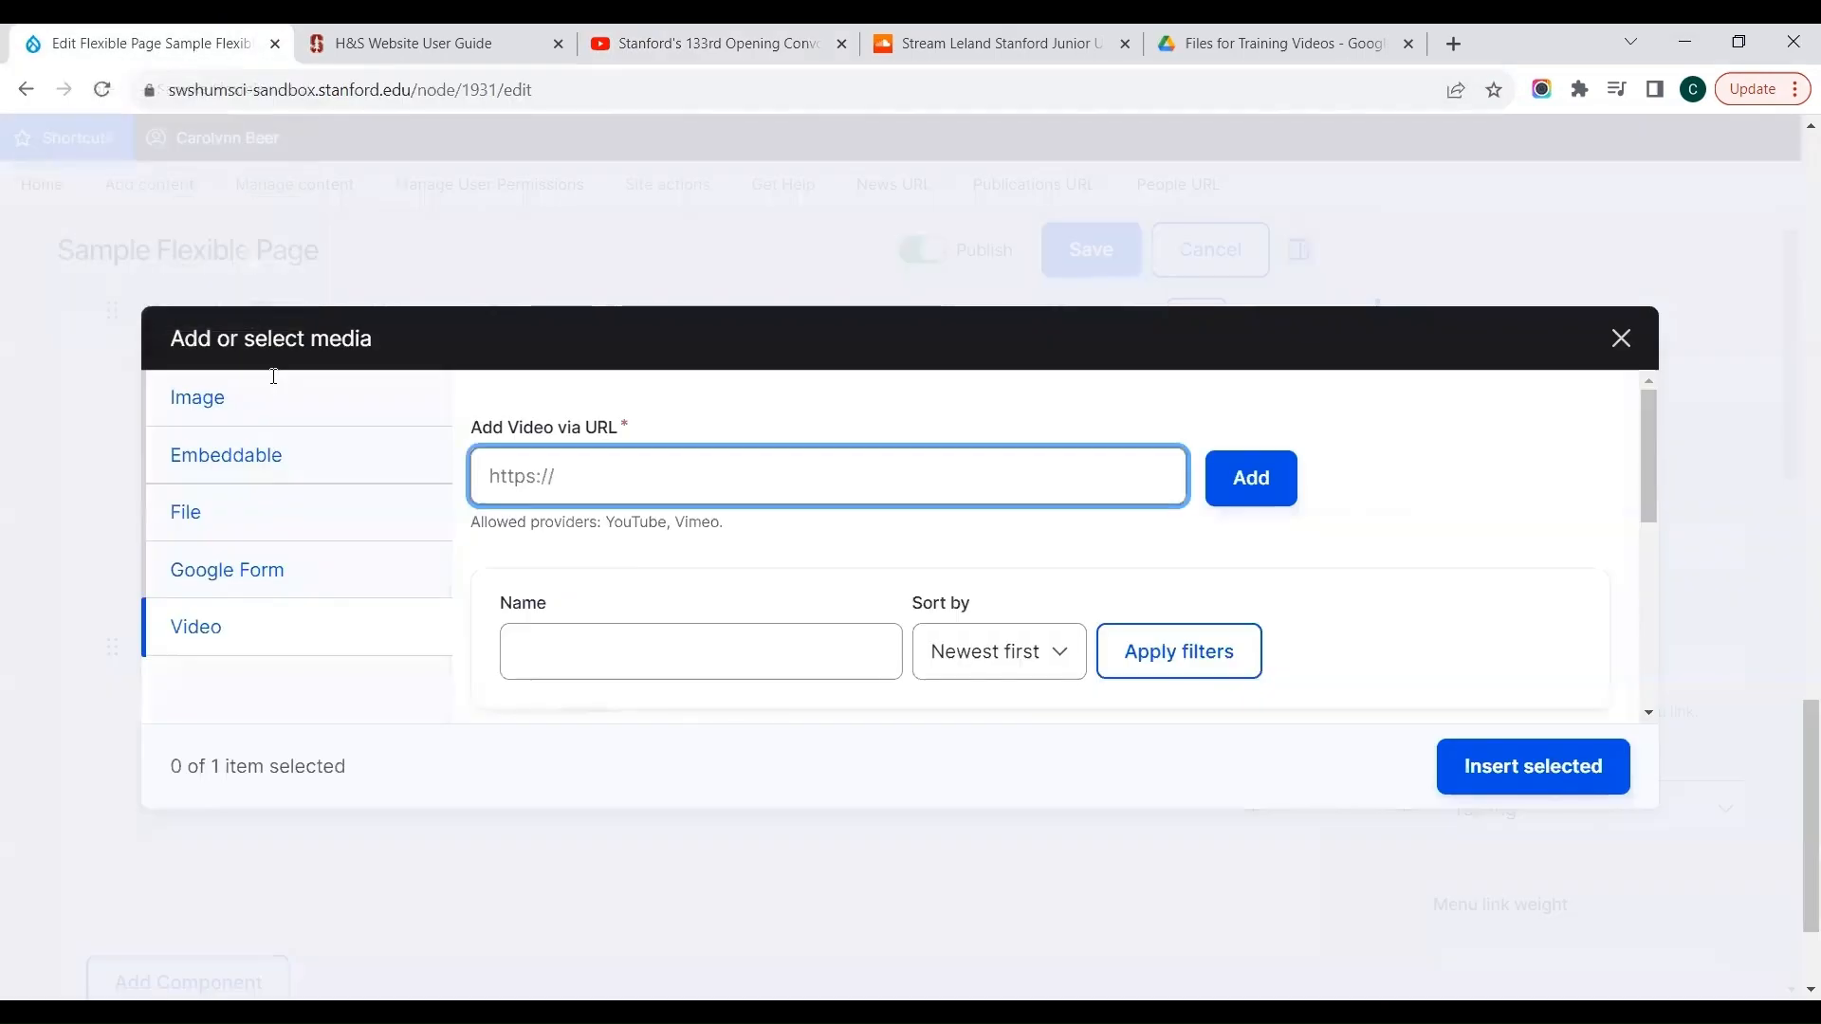
{"action": "left_click", "coordinate": [597, 482]}
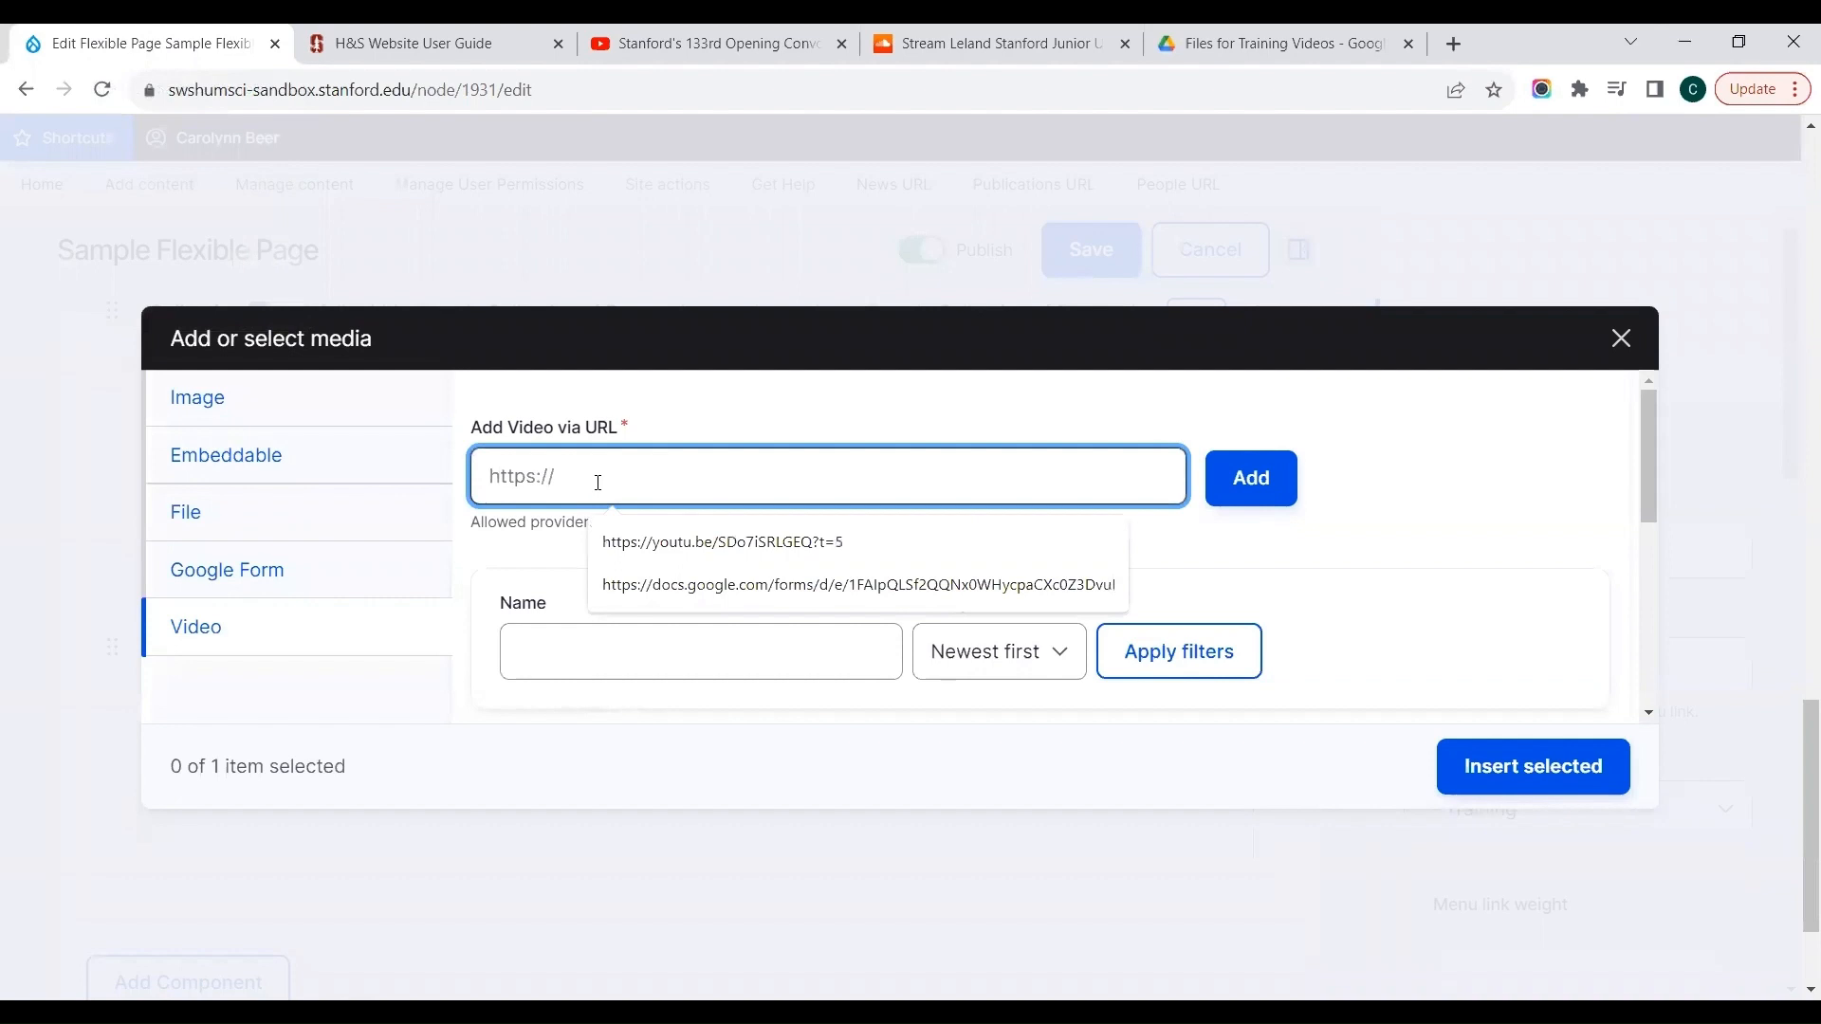
{"action": "key", "text": "ctrl+v"}
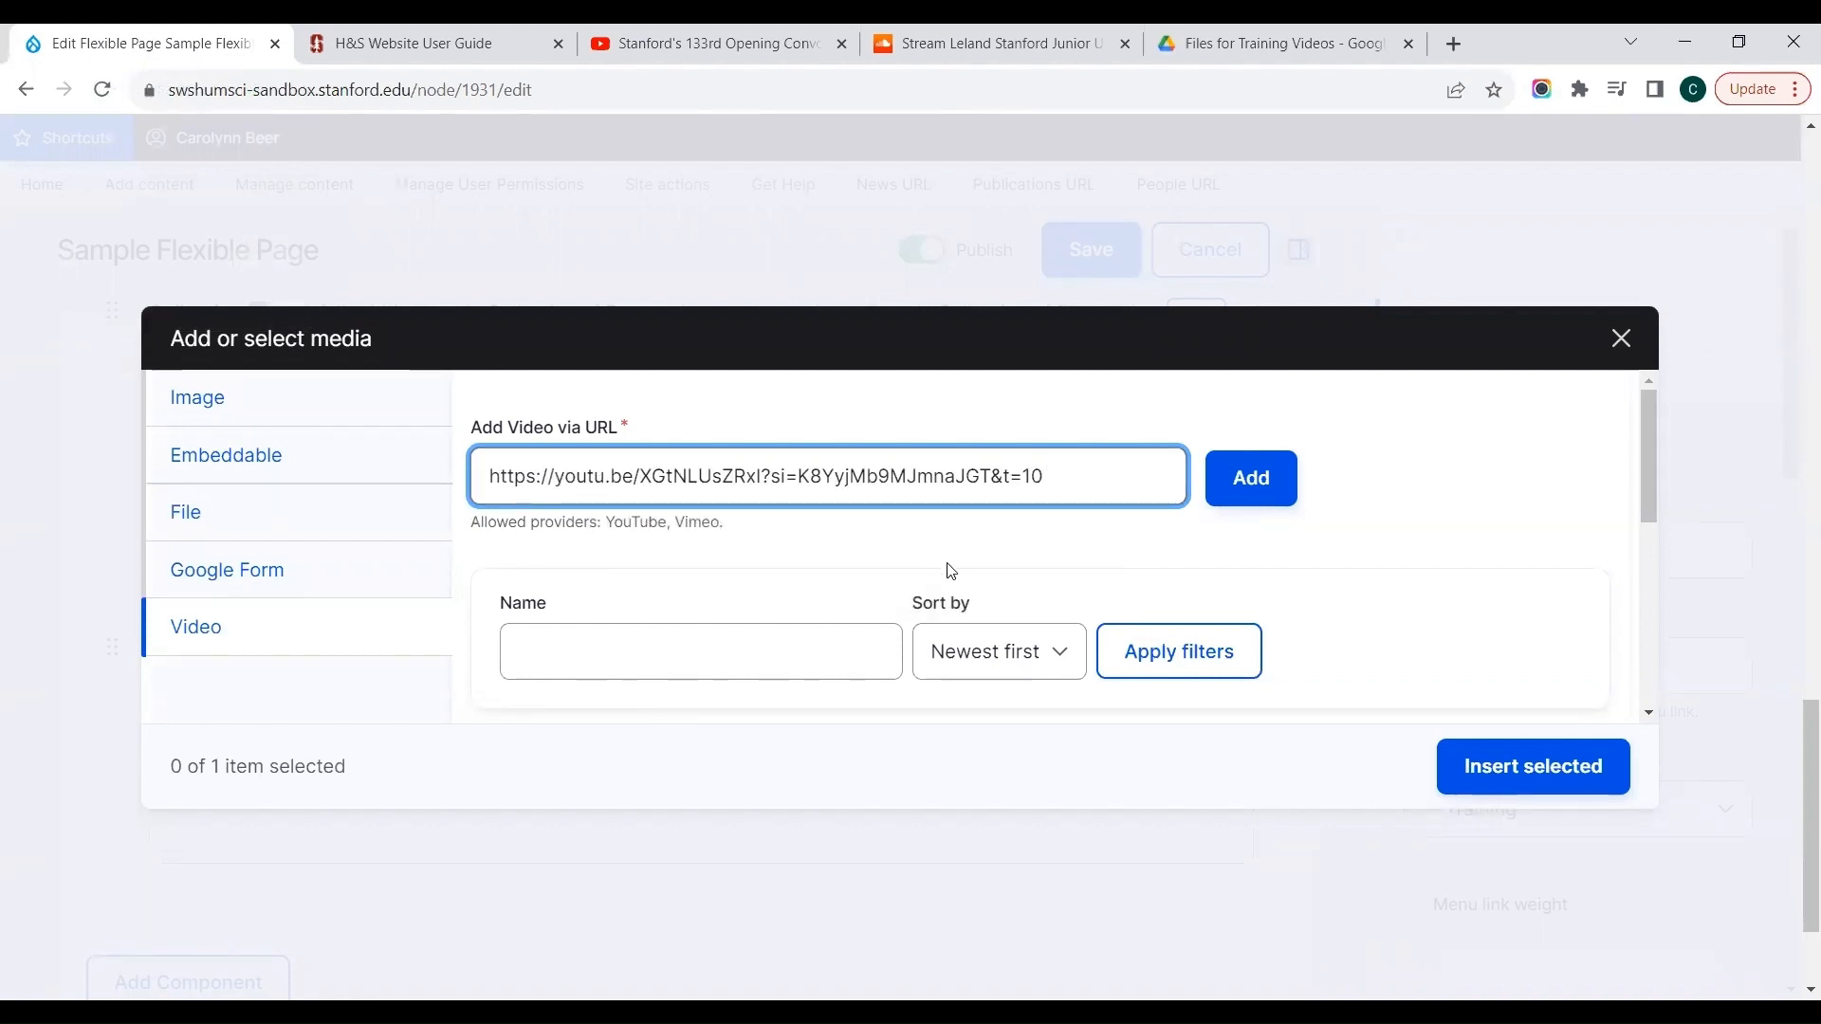
{"action": "left_click", "coordinate": [1253, 477]}
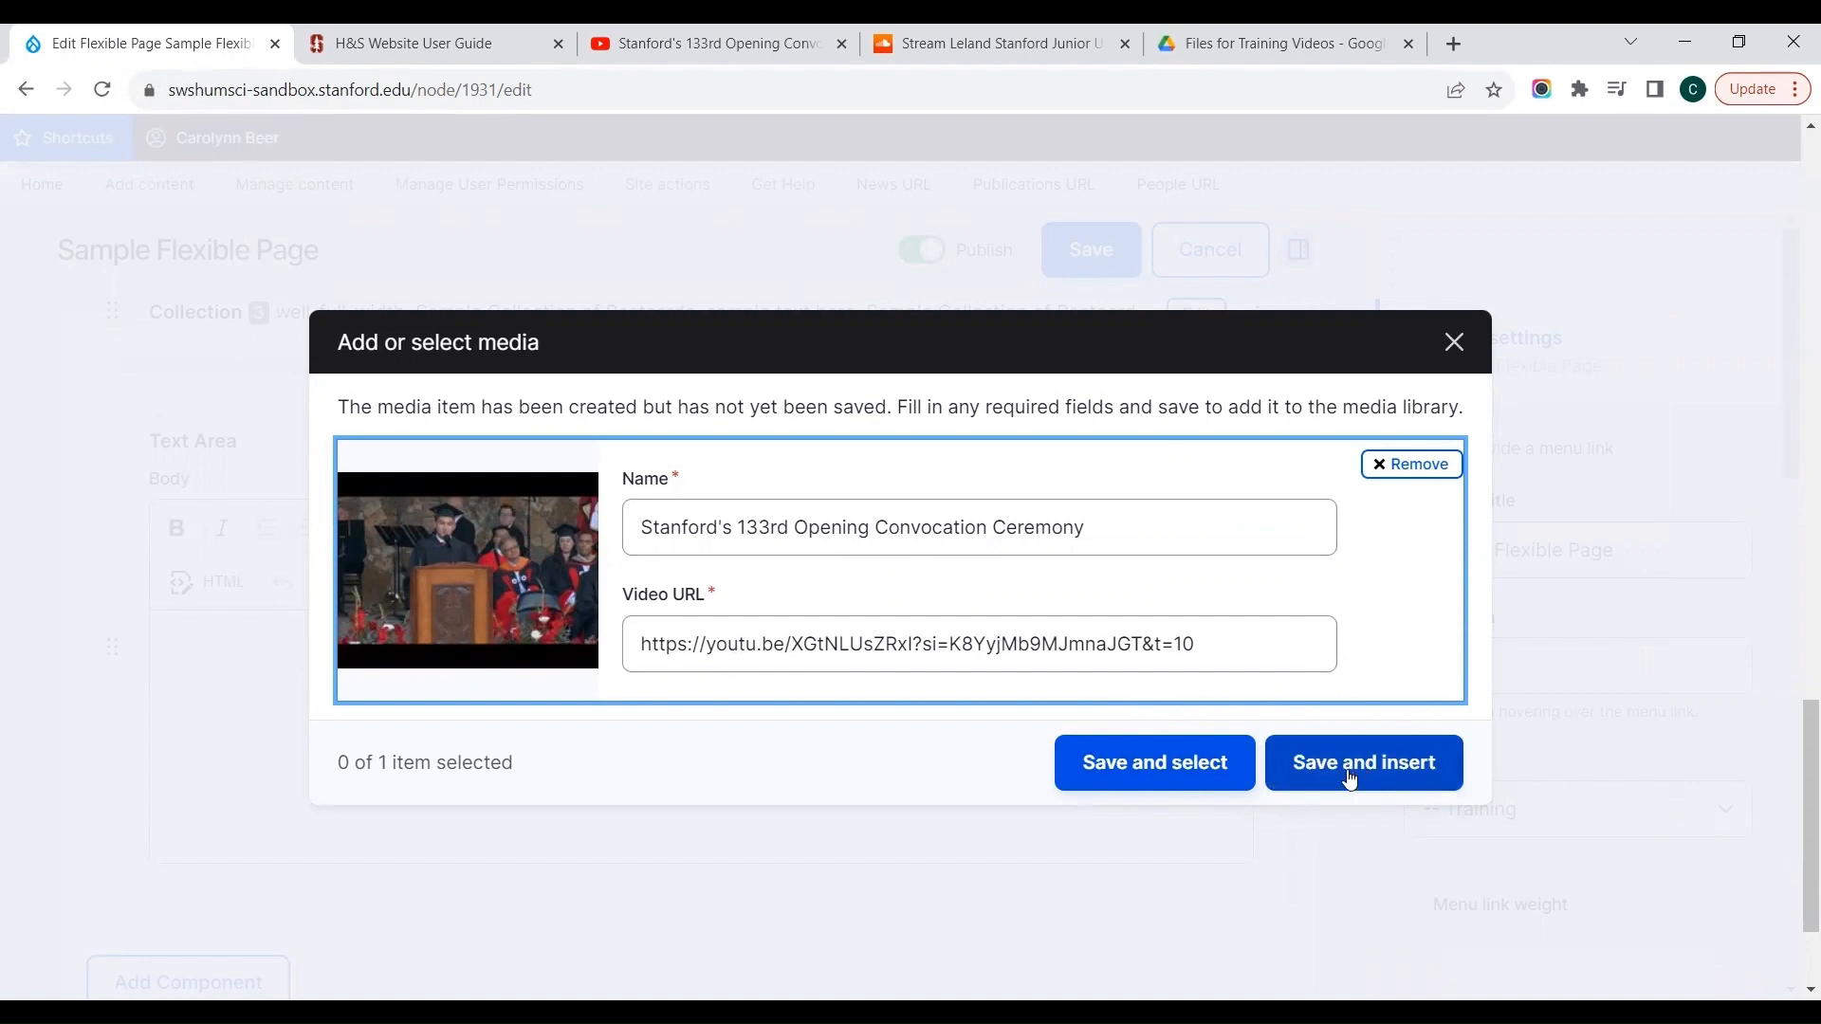
Save the convocation video to the media library as the selected item and insert it into the text area
{"action": "left_click", "coordinate": [1235, 777]}
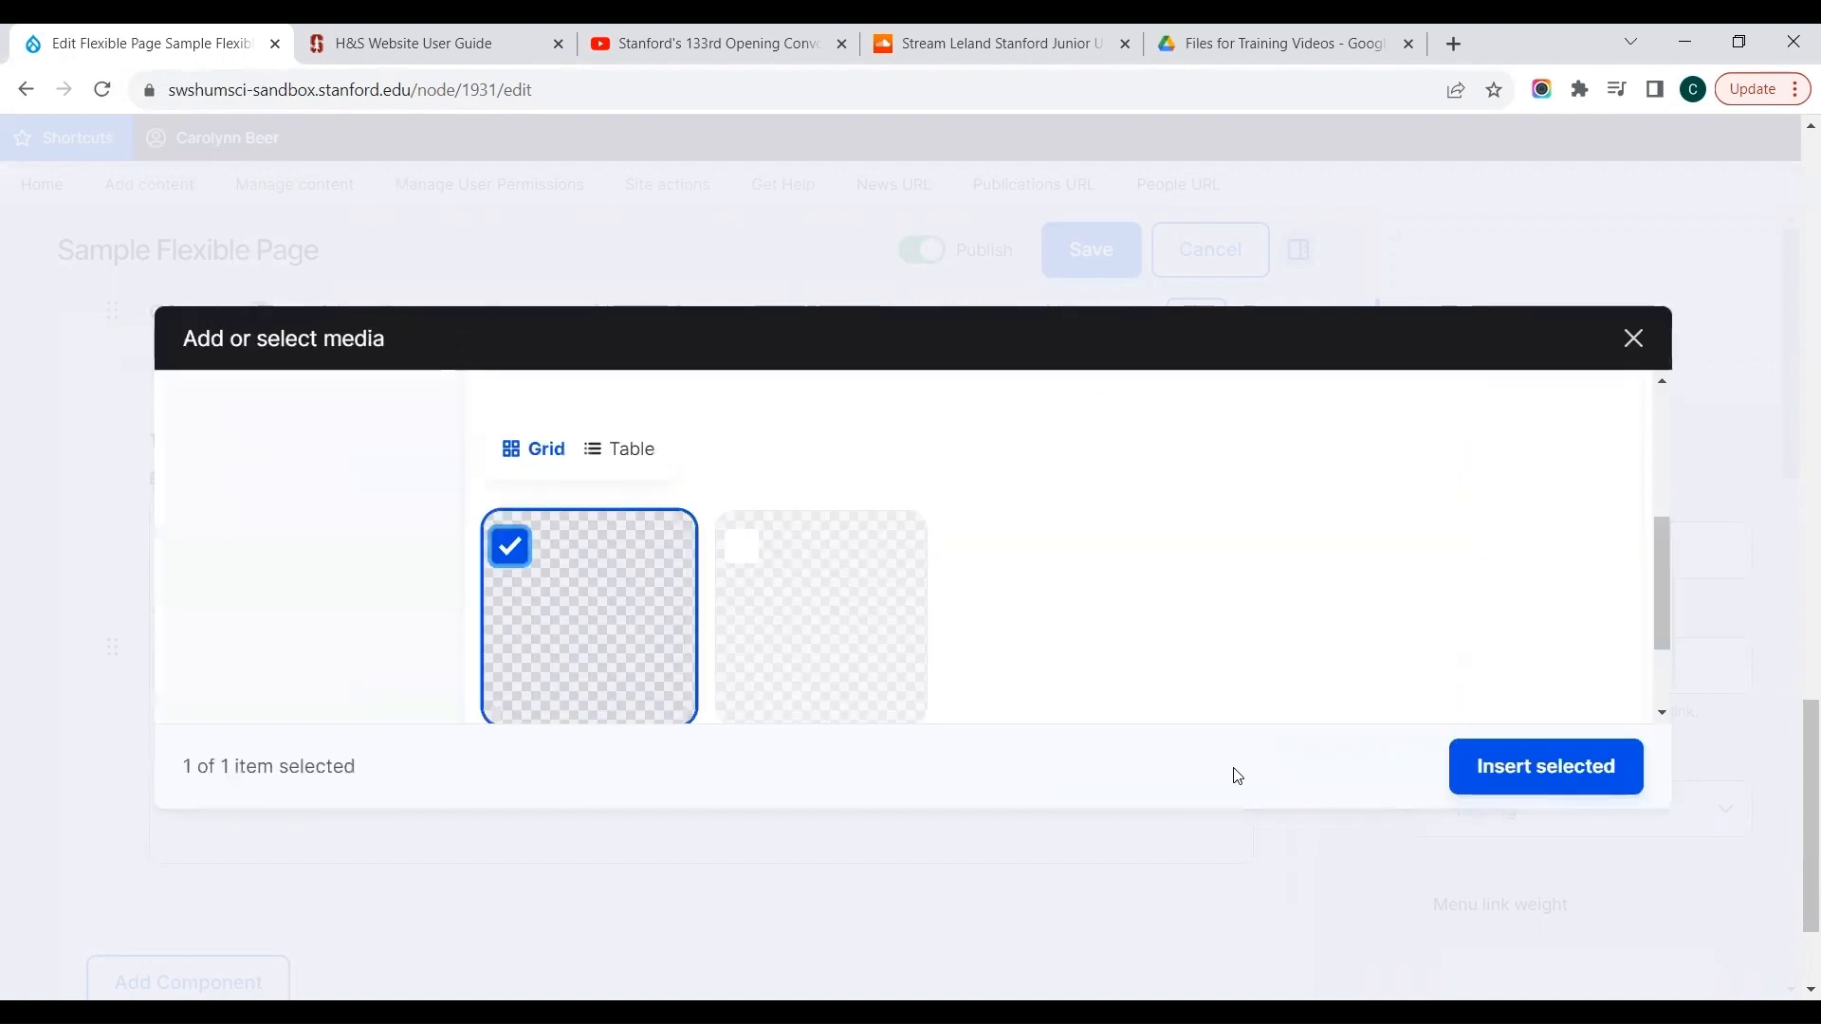
{"action": "left_click_drag", "start_coordinate": [1660, 584], "coordinate": [1685, 678]}
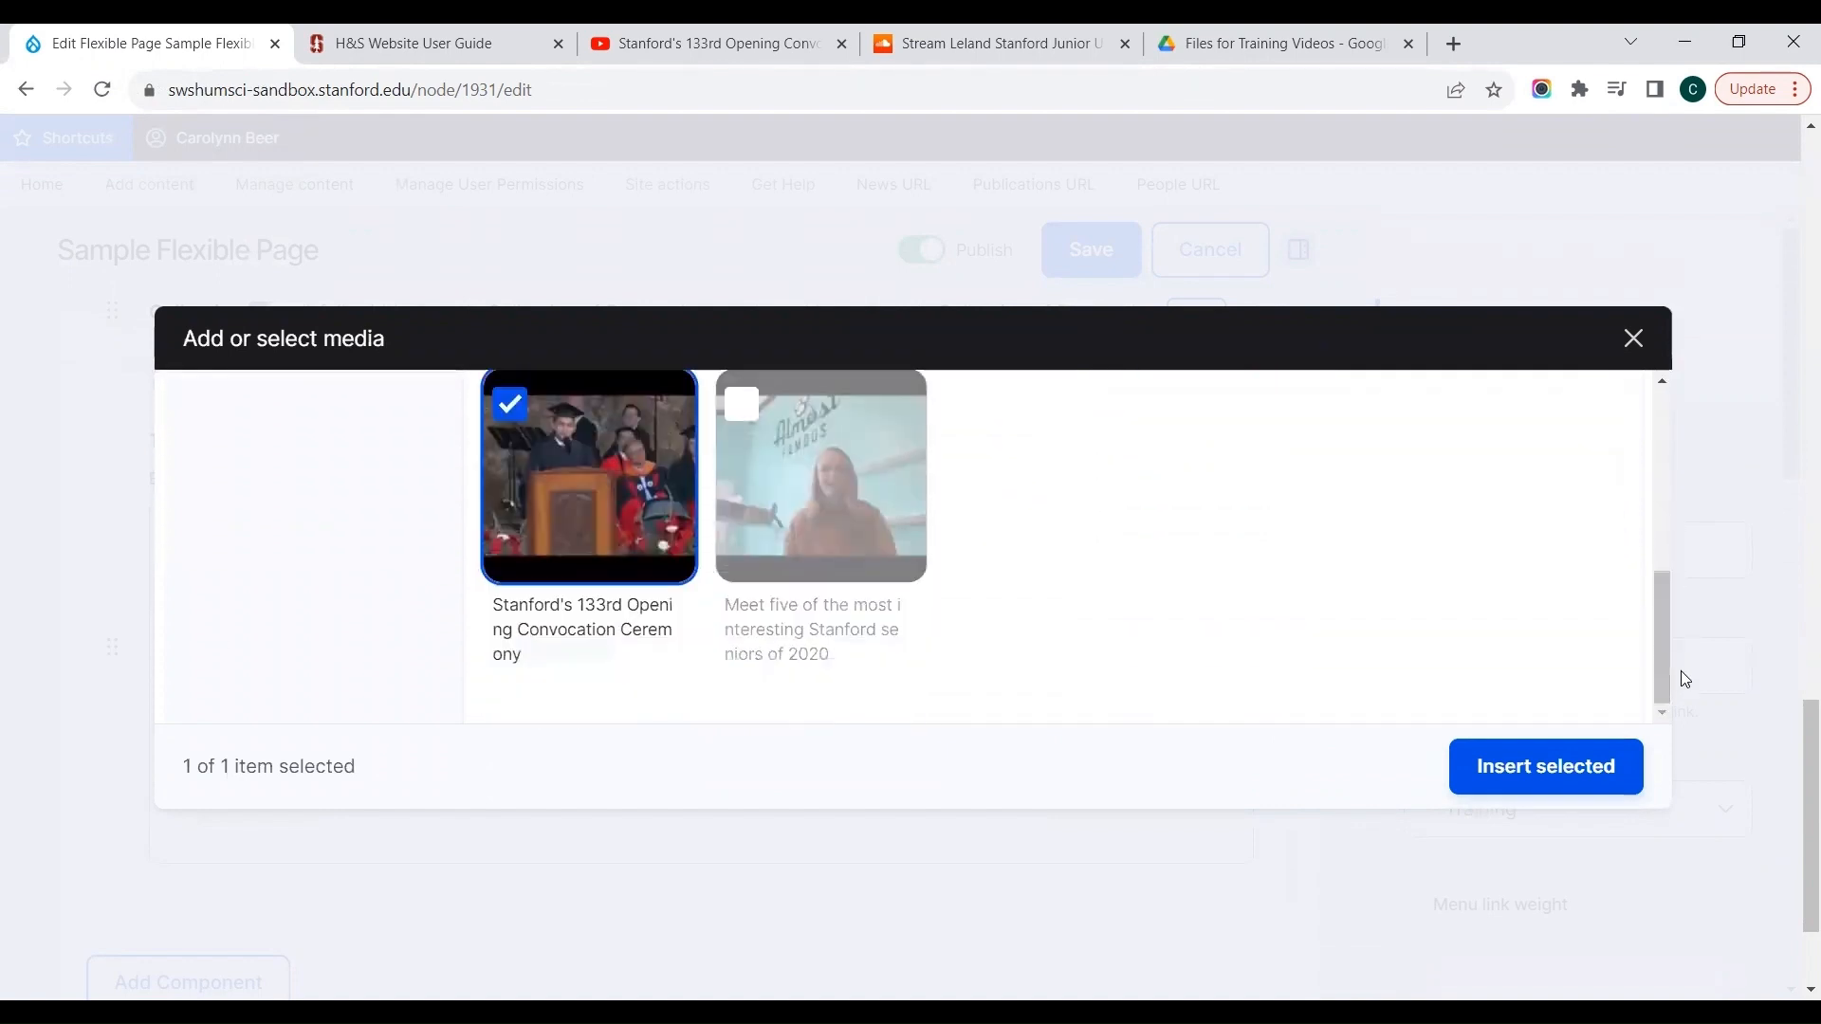
{"action": "left_click", "coordinate": [1547, 786]}
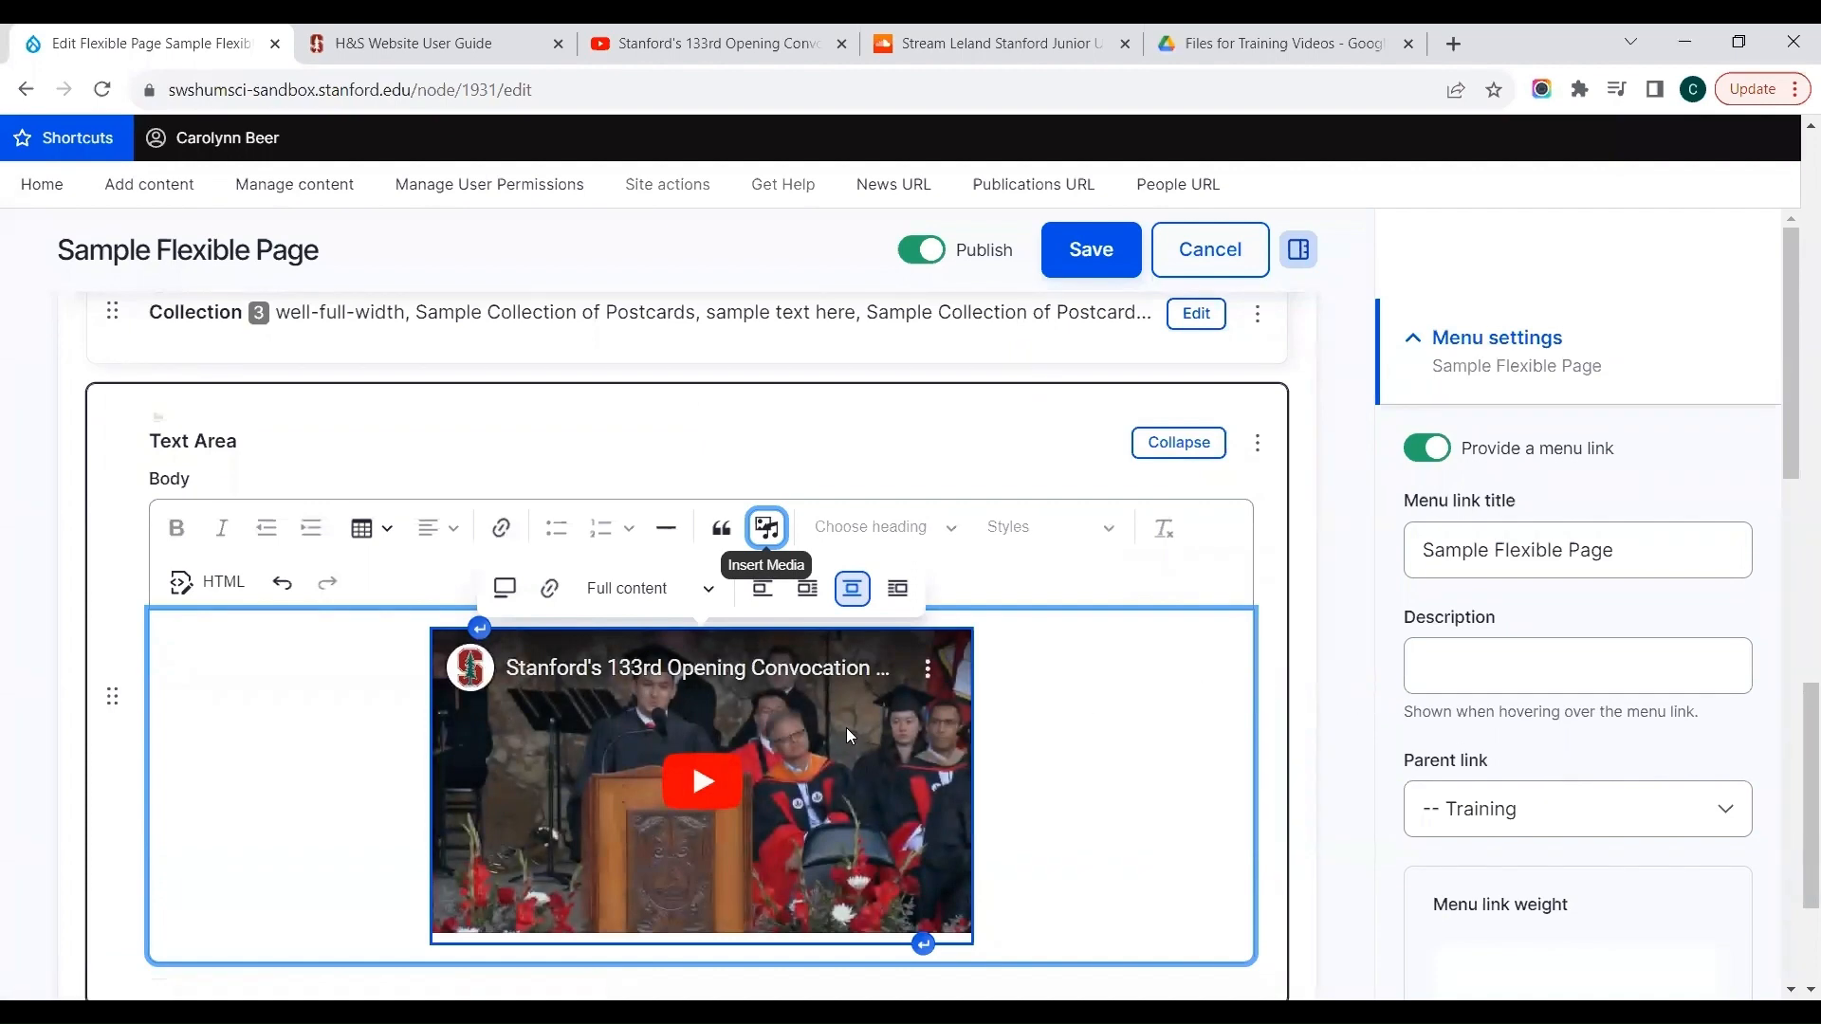
{"action": "left_click", "coordinate": [634, 589]}
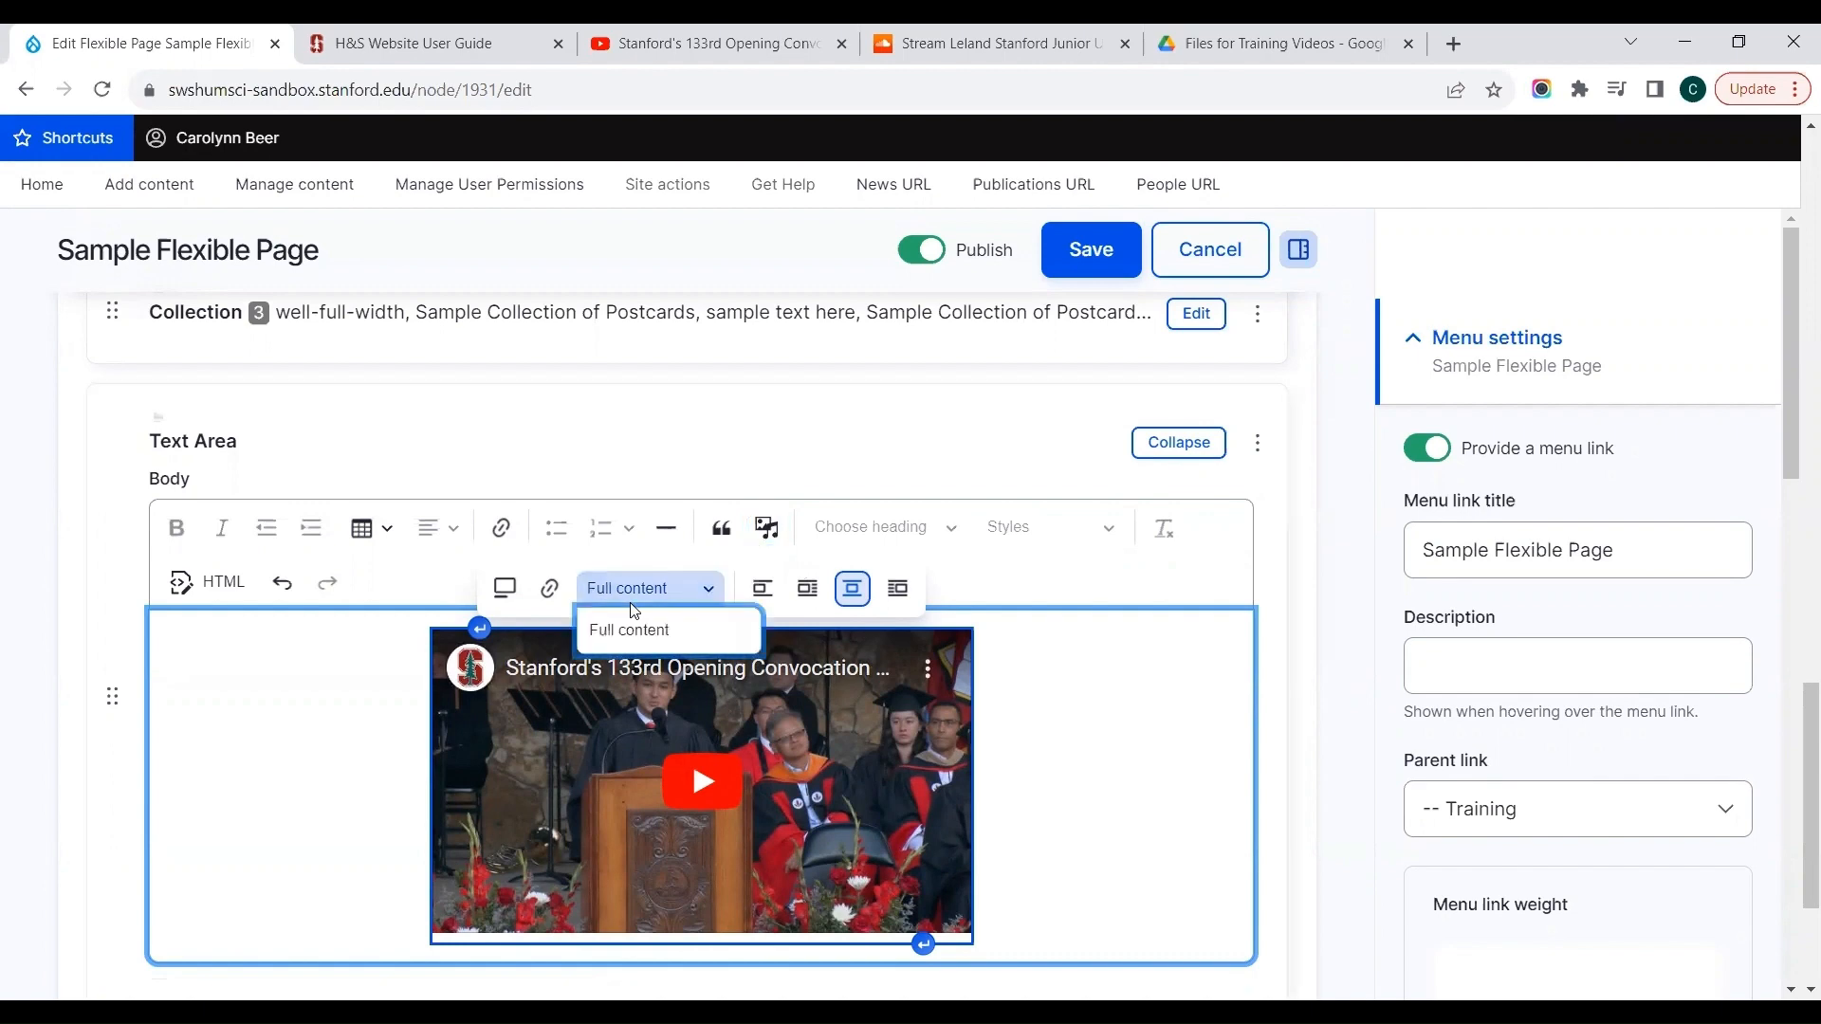
{"action": "left_click", "coordinate": [709, 592]}
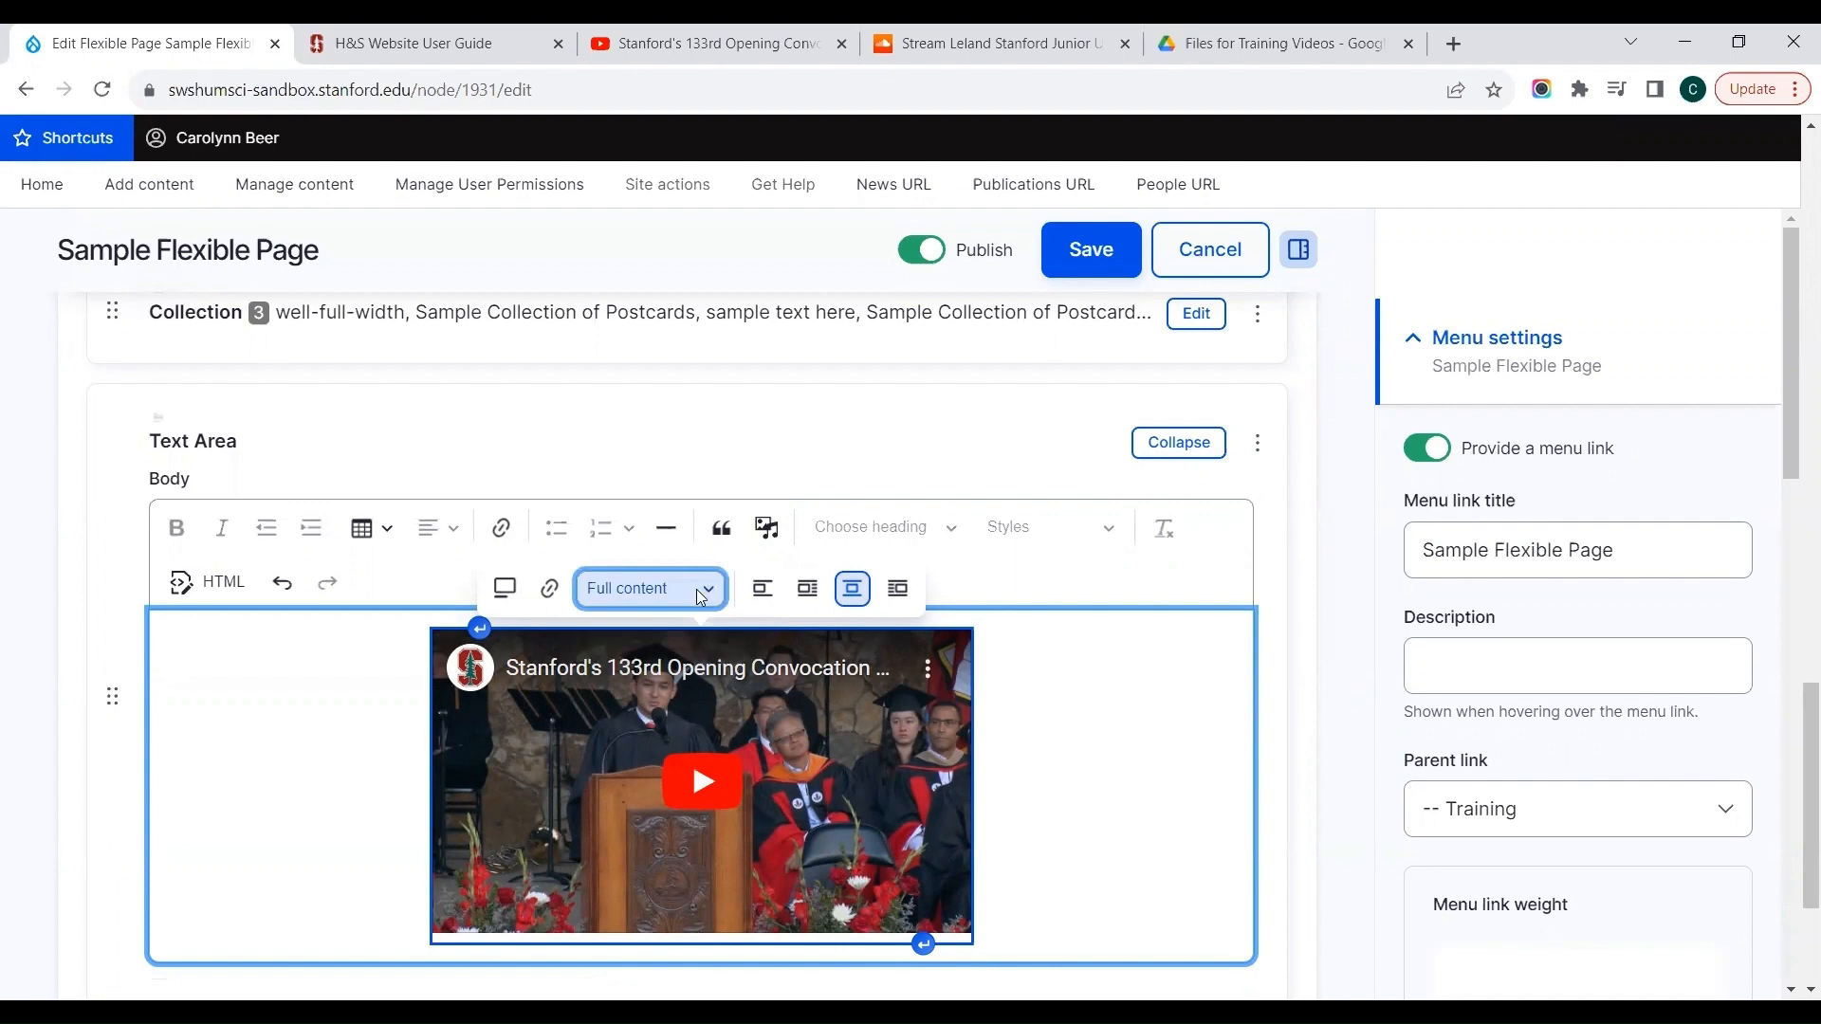
Turn on the inserted video's caption and enter "Stanford's 133rd Opening Convocation Ceremony"
{"action": "left_click", "coordinate": [500, 597]}
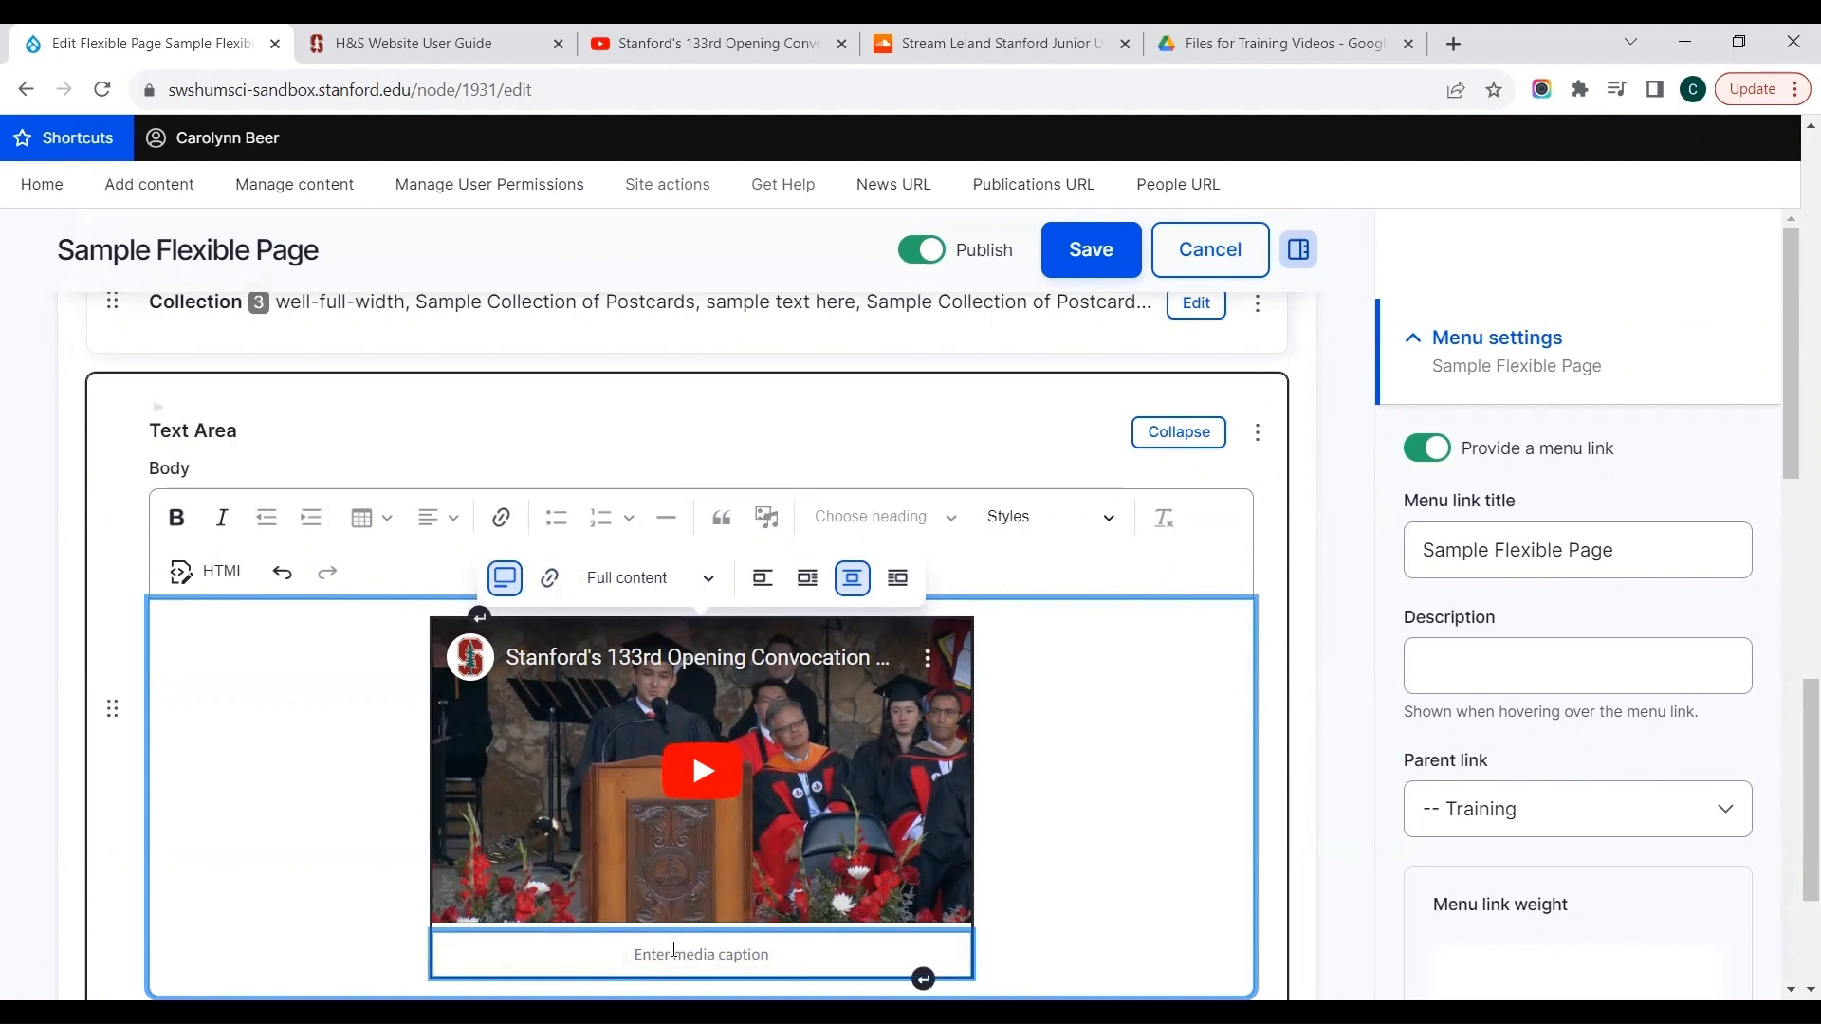
{"action": "type", "text": "Stanford'"}
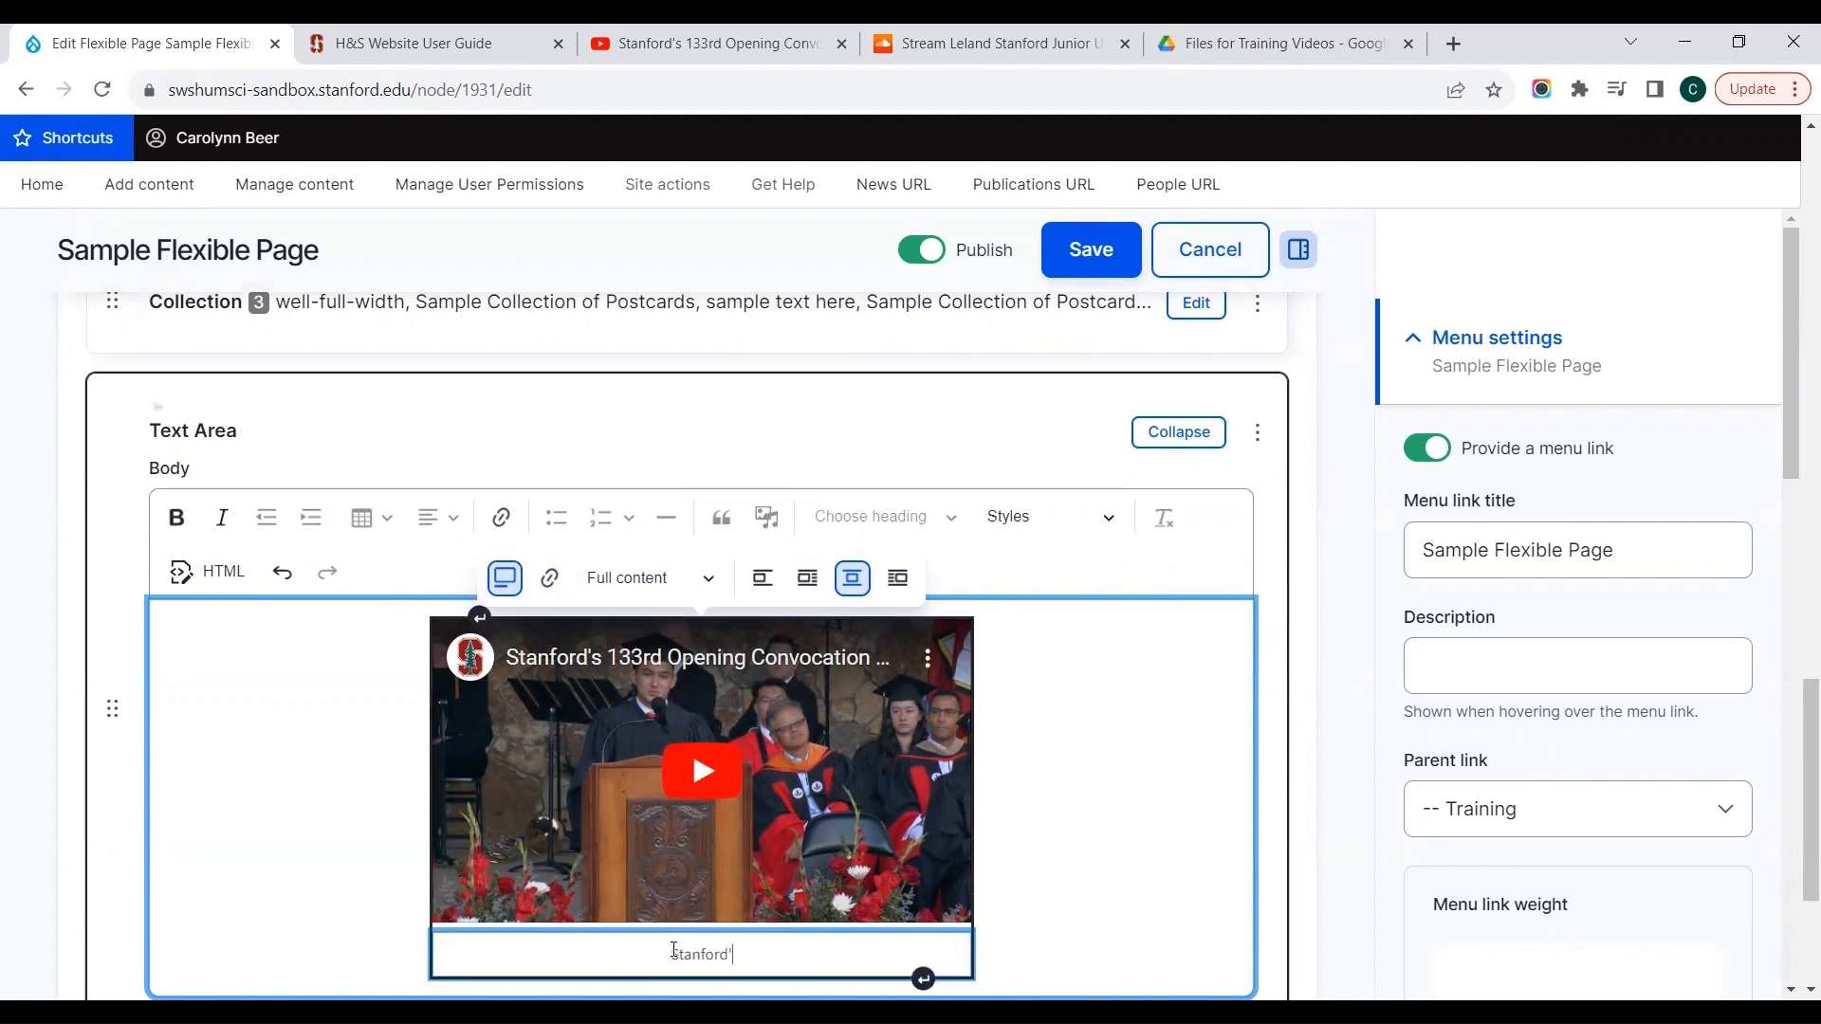
{"action": "type", "text": "s 133"}
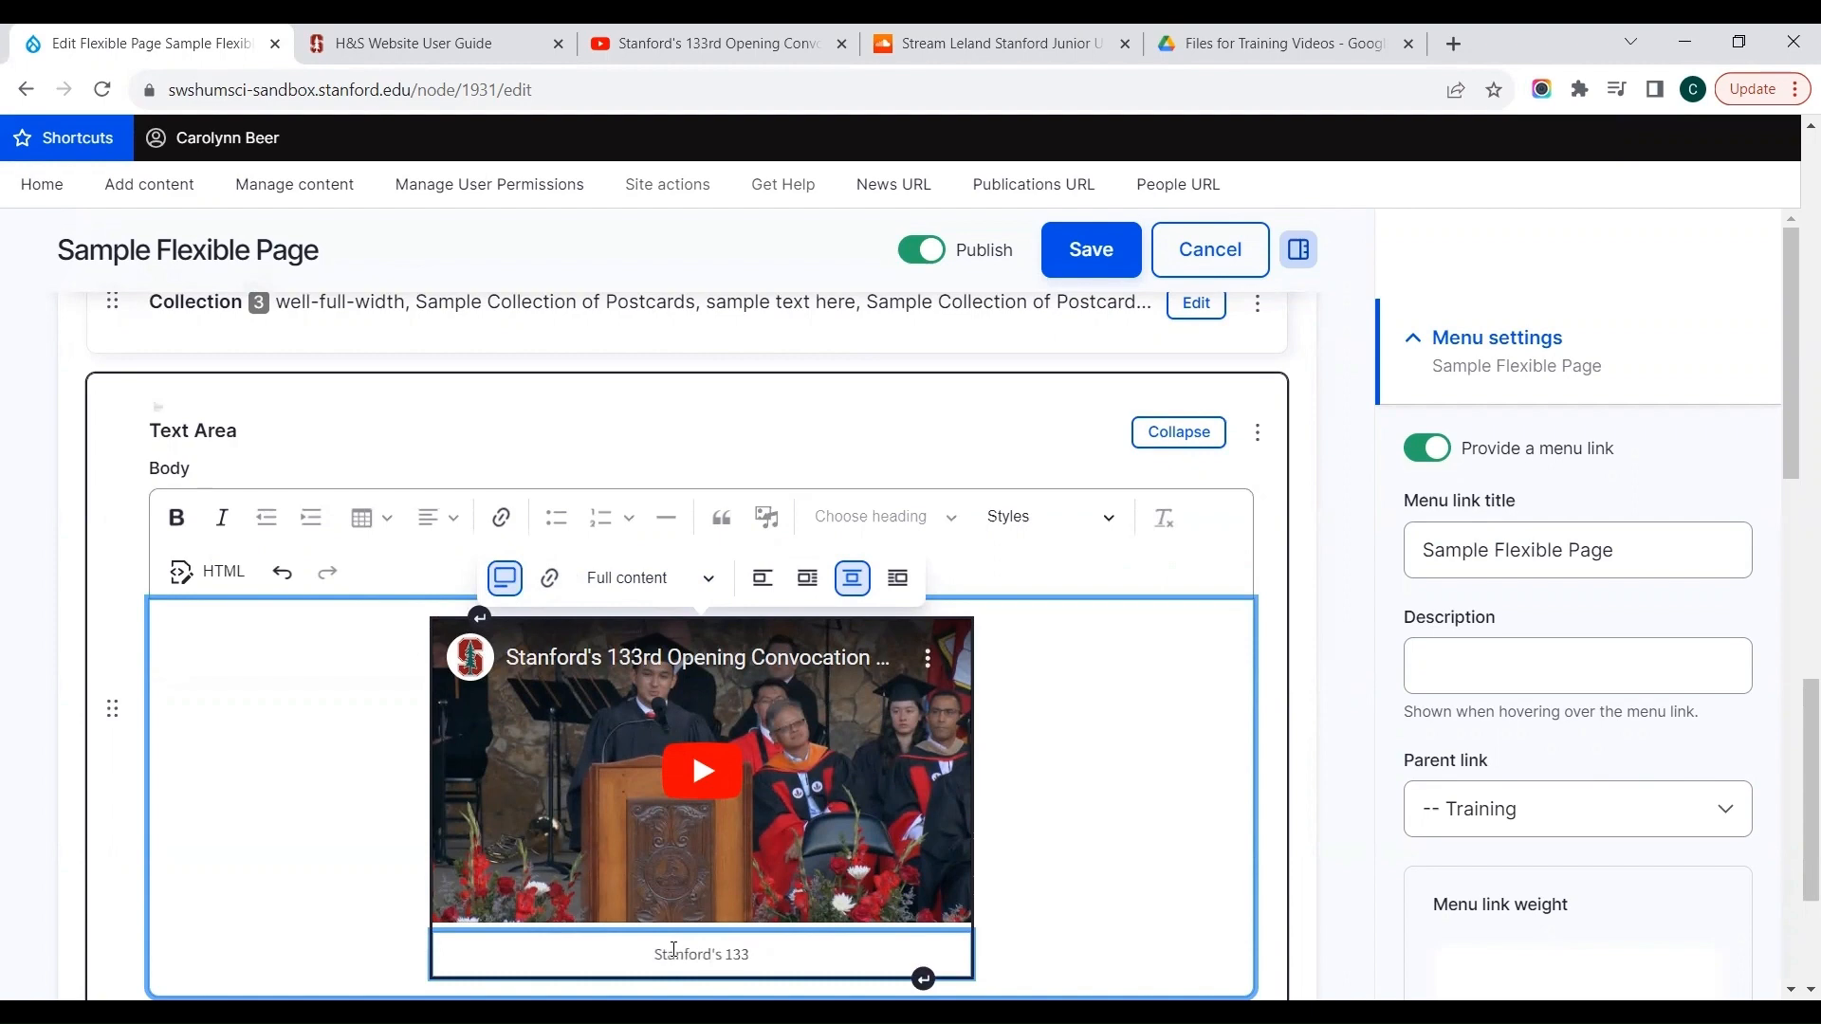
{"action": "type", "text": "rd Opening Convocation "}
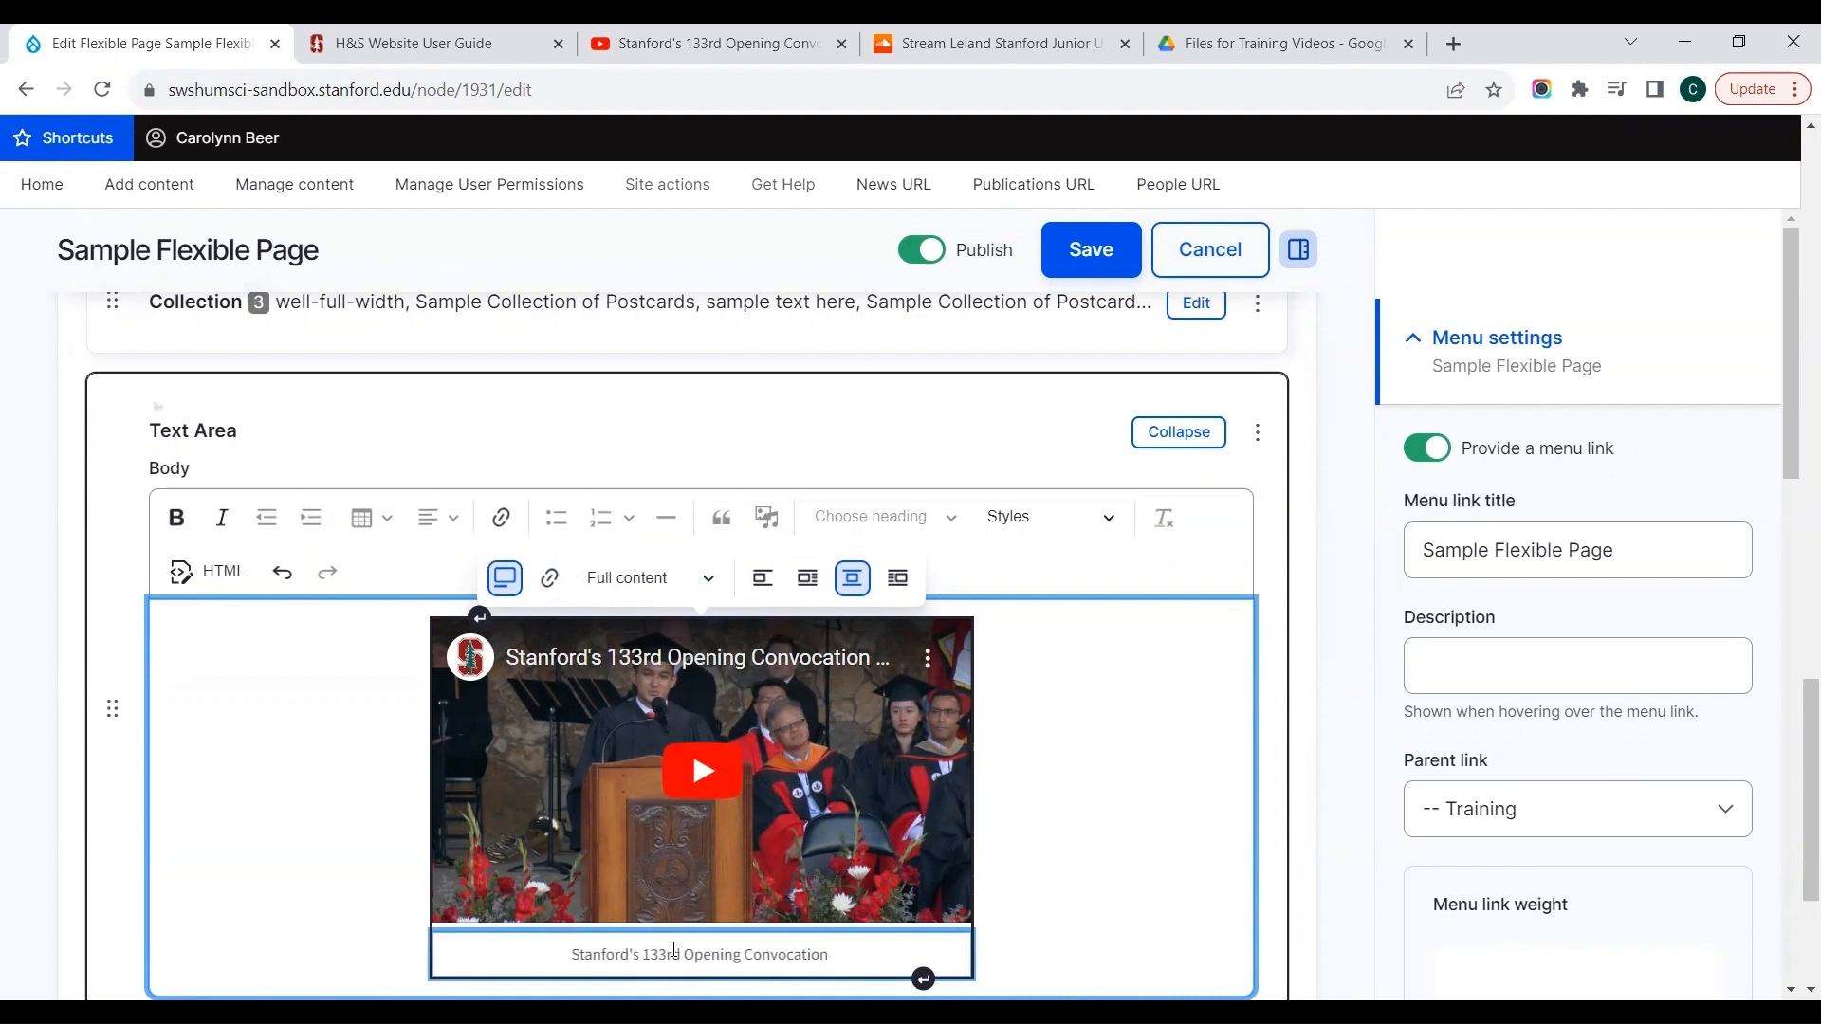
{"action": "type", "text": "Ceremony"}
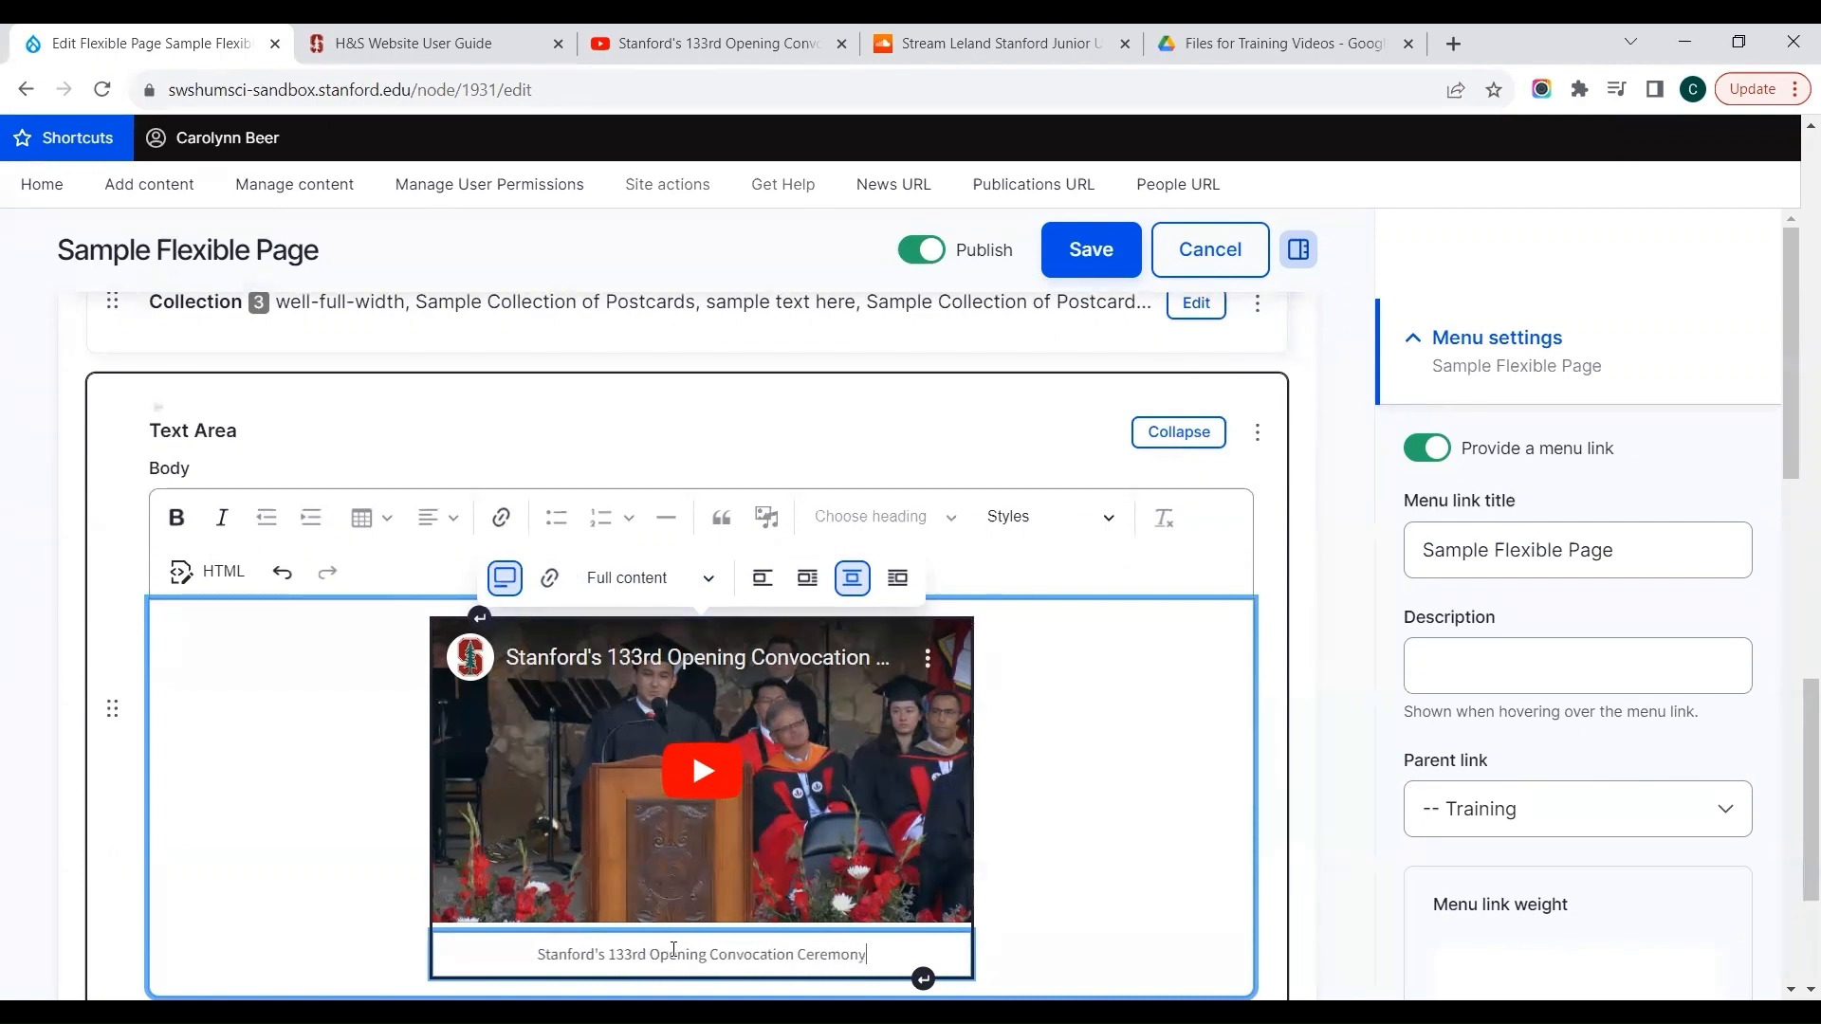
Turn the video's caption off and back on, leaving its text deselected
{"action": "left_click", "coordinate": [505, 579]}
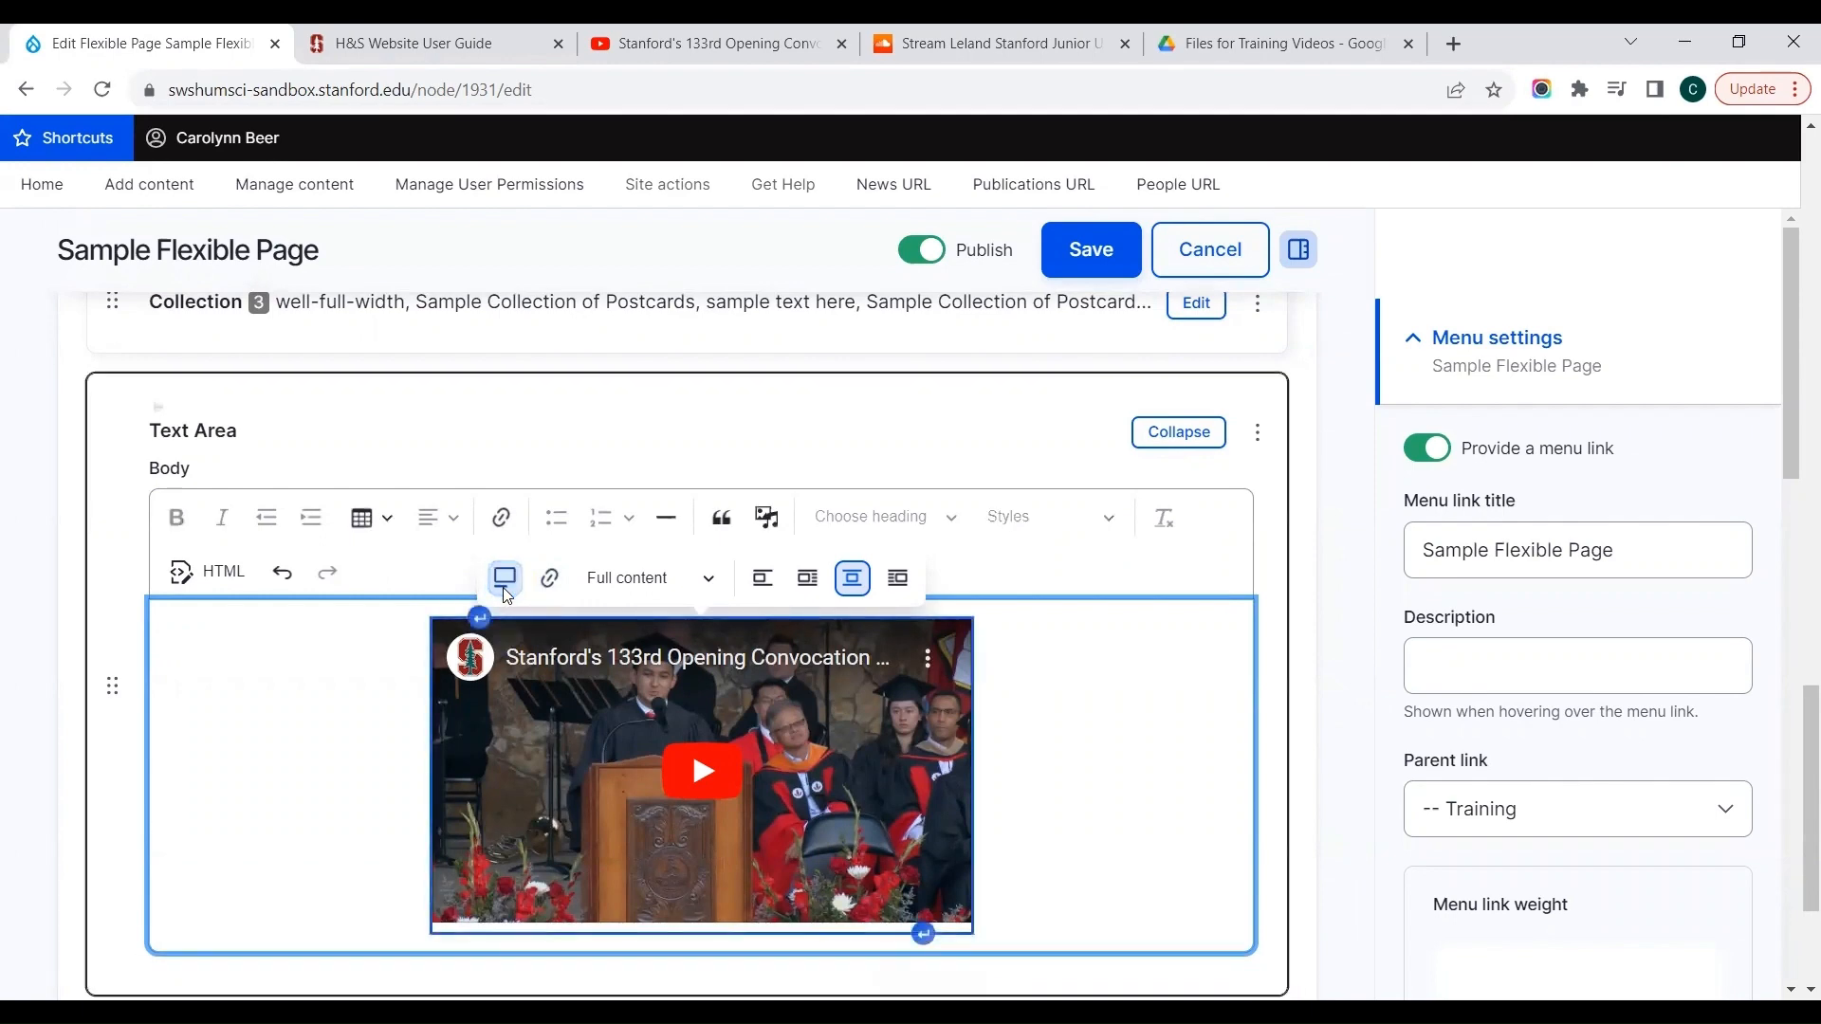
{"action": "left_click", "coordinate": [505, 578]}
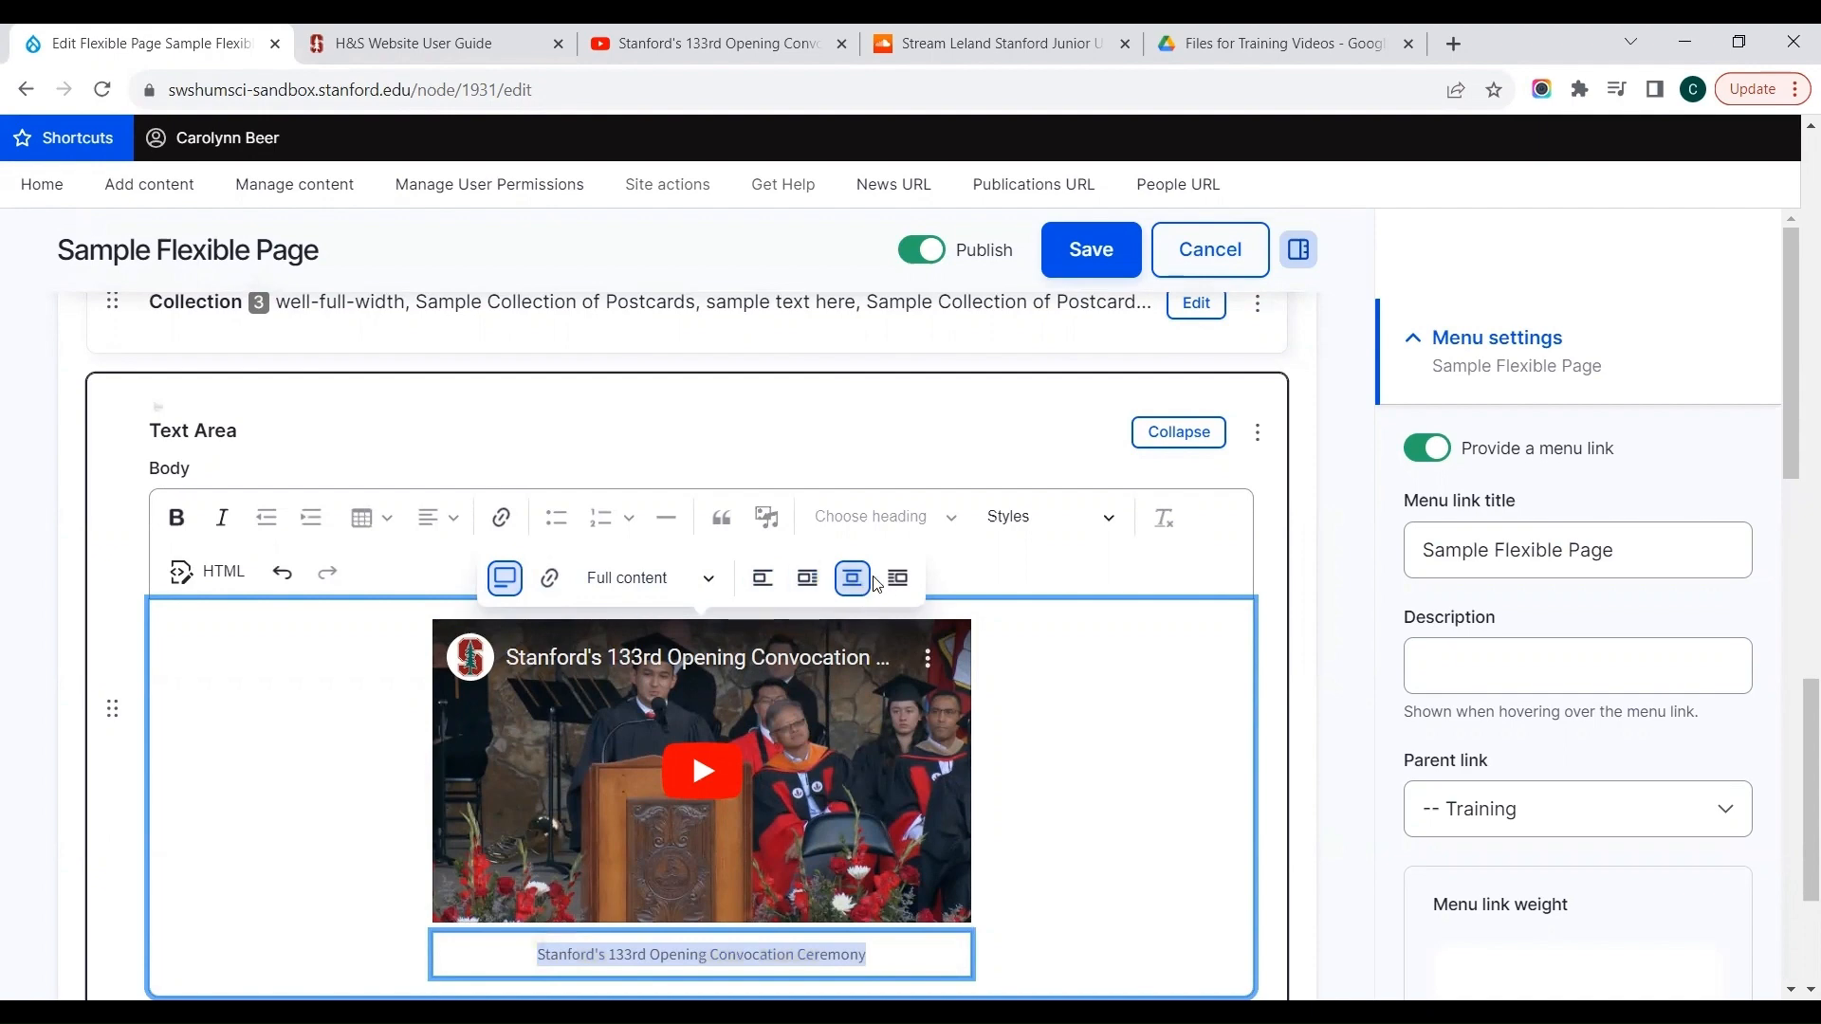
{"action": "left_click", "coordinate": [1108, 716]}
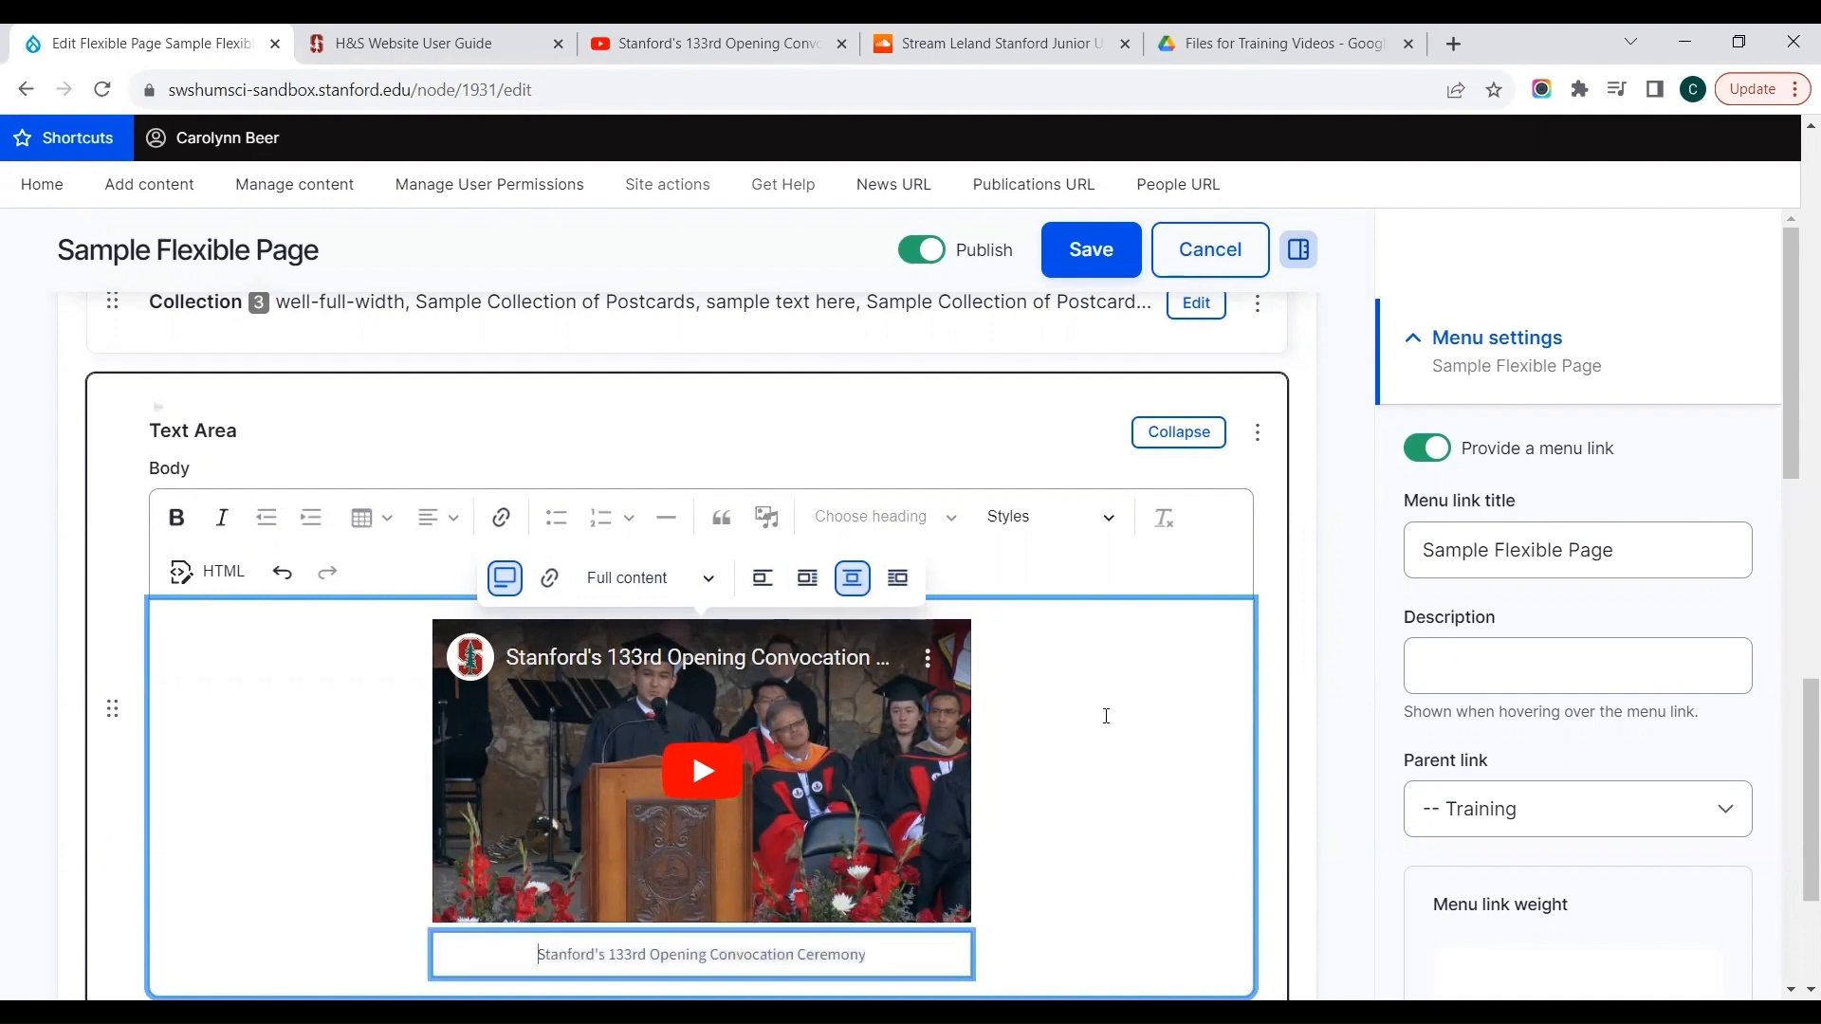
Save the flexible page and check the embedded video with its caption near the end of the saved page
{"action": "left_click", "coordinate": [1069, 257]}
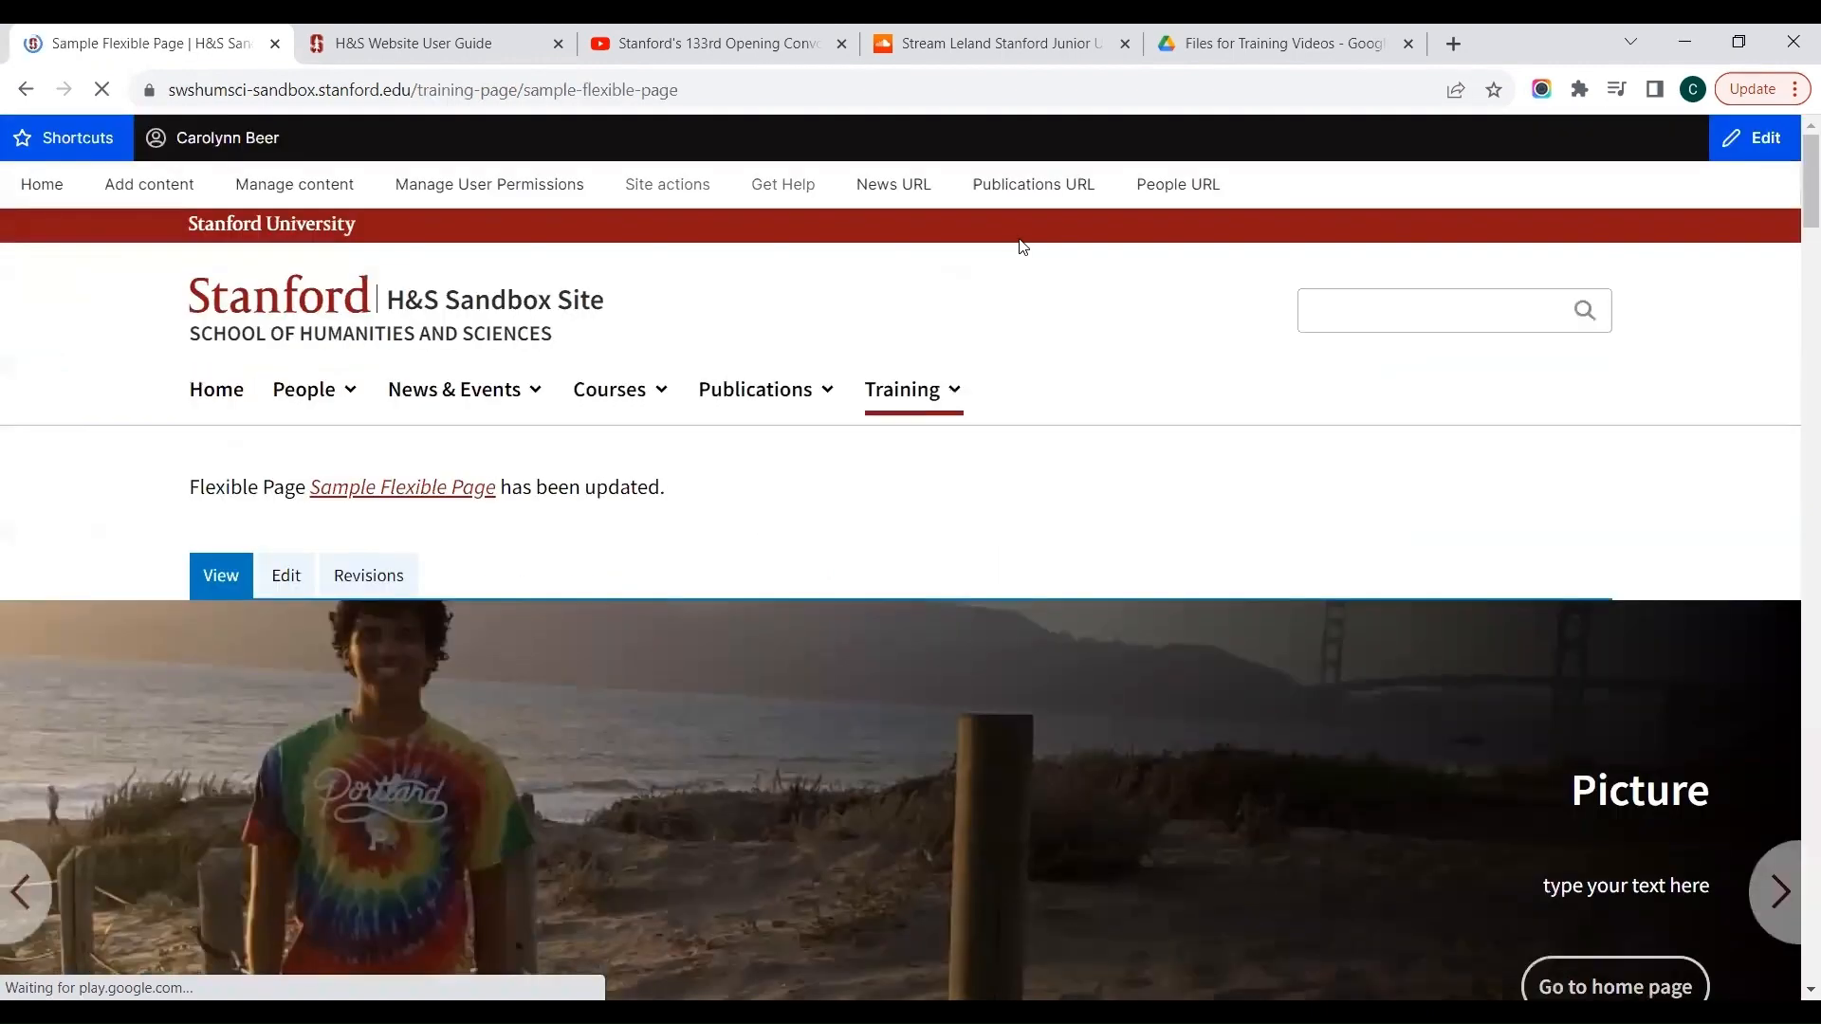
{"action": "left_click_drag", "start_coordinate": [1793, 204], "coordinate": [1795, 858]}
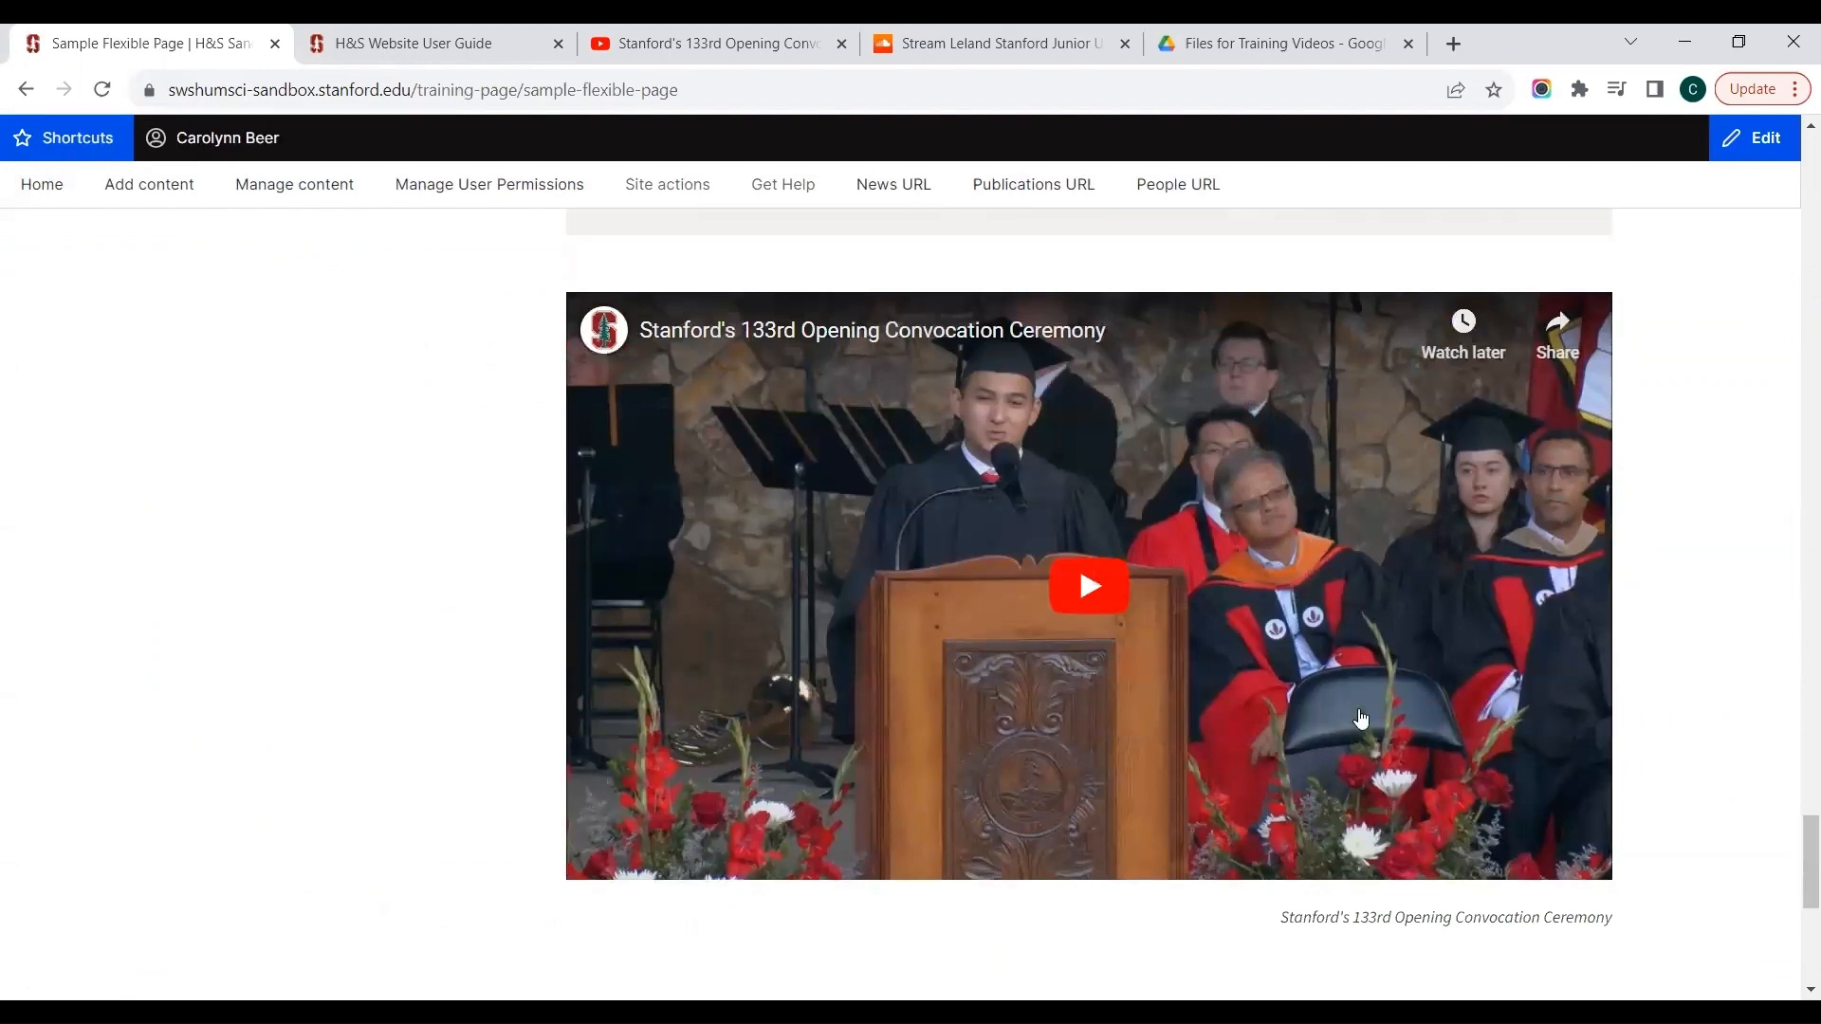
Open the Sample Flexible Page for editing and expand its Text Area containing the convocation video
{"action": "scroll", "coordinate": [1361, 720], "scroll_direction": "up", "scroll_amount": 20}
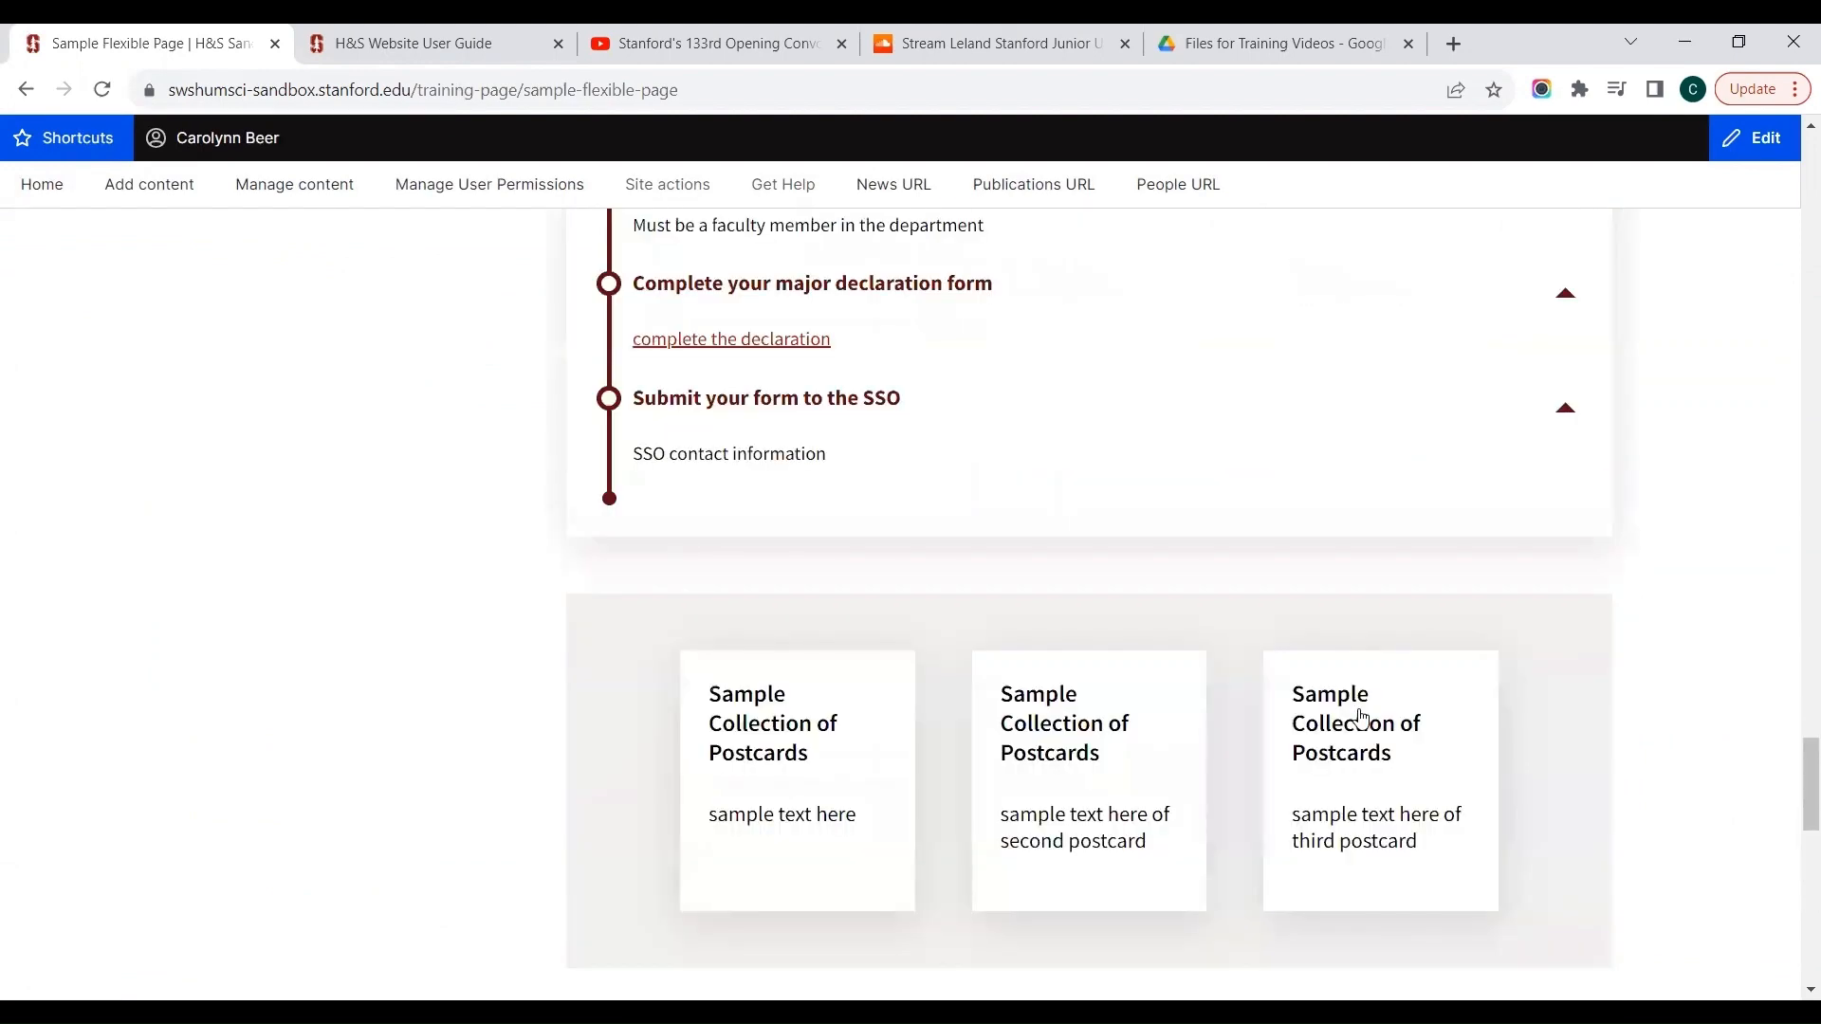
{"action": "scroll", "coordinate": [1361, 720], "scroll_direction": "up", "scroll_amount": 5}
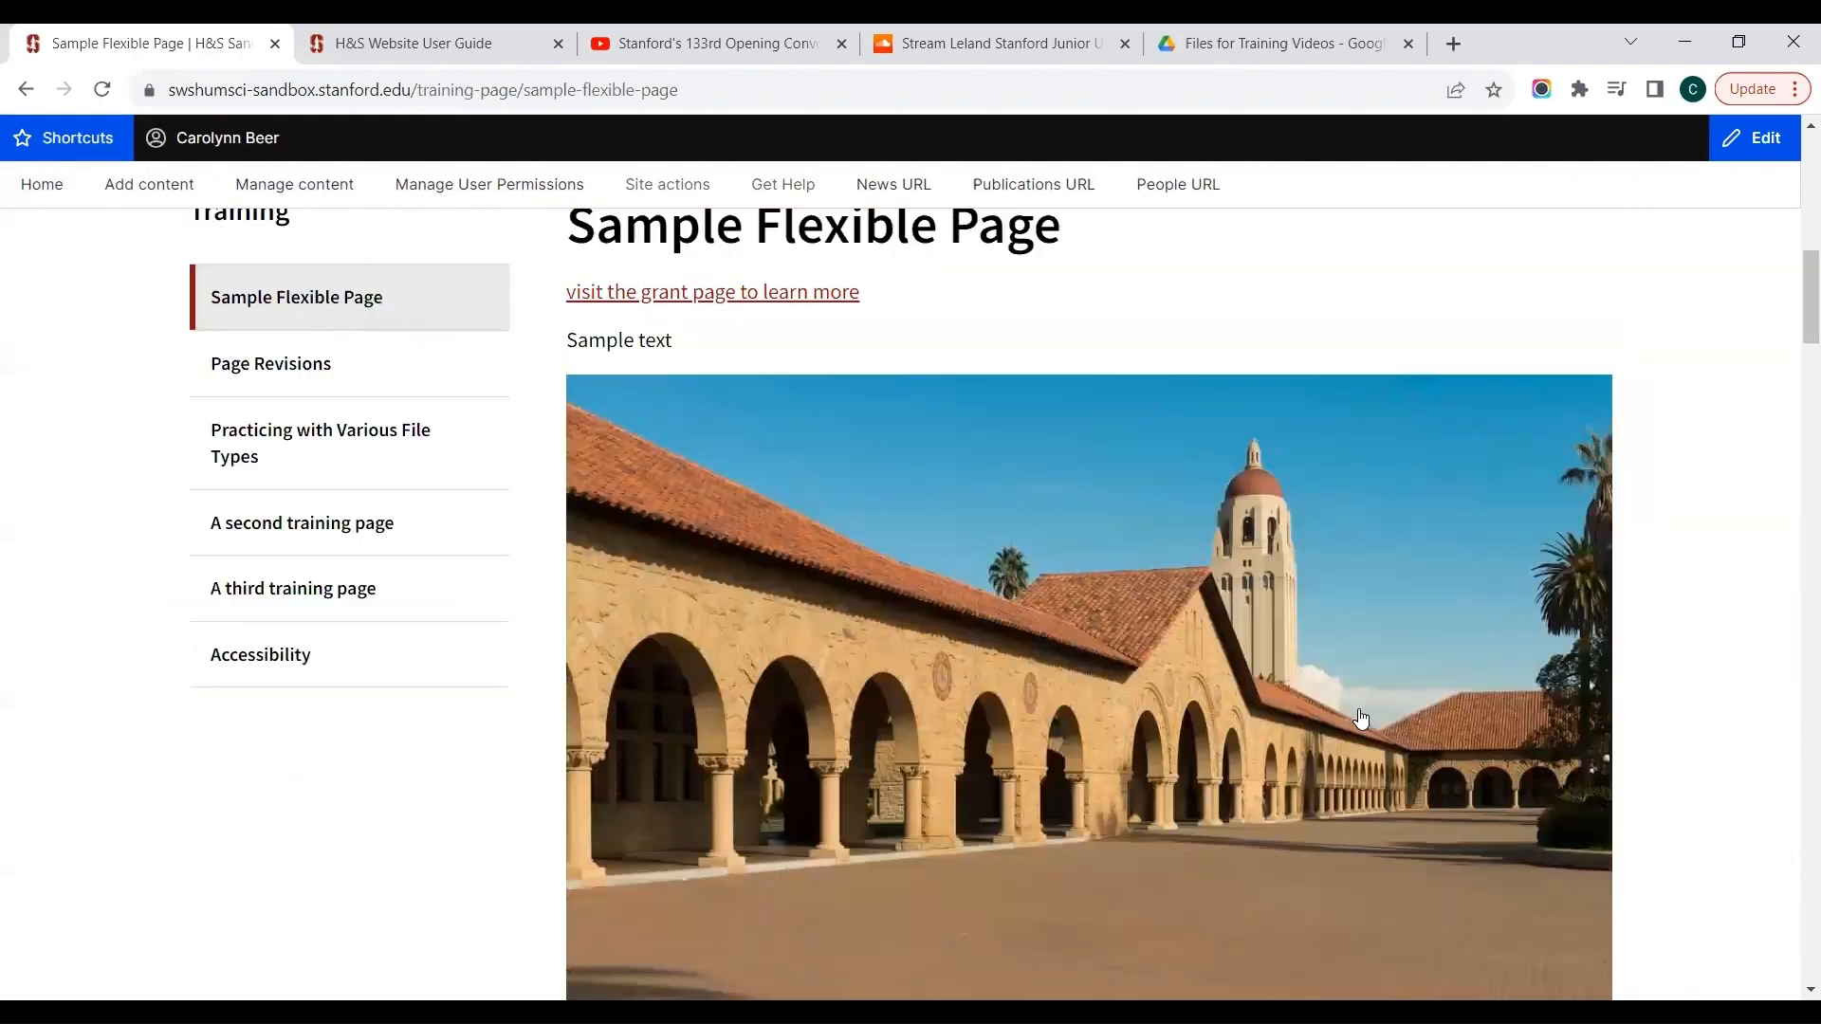
{"action": "scroll", "coordinate": [1361, 720], "scroll_direction": "up", "scroll_amount": 5}
{"action": "left_click", "coordinate": [287, 576]}
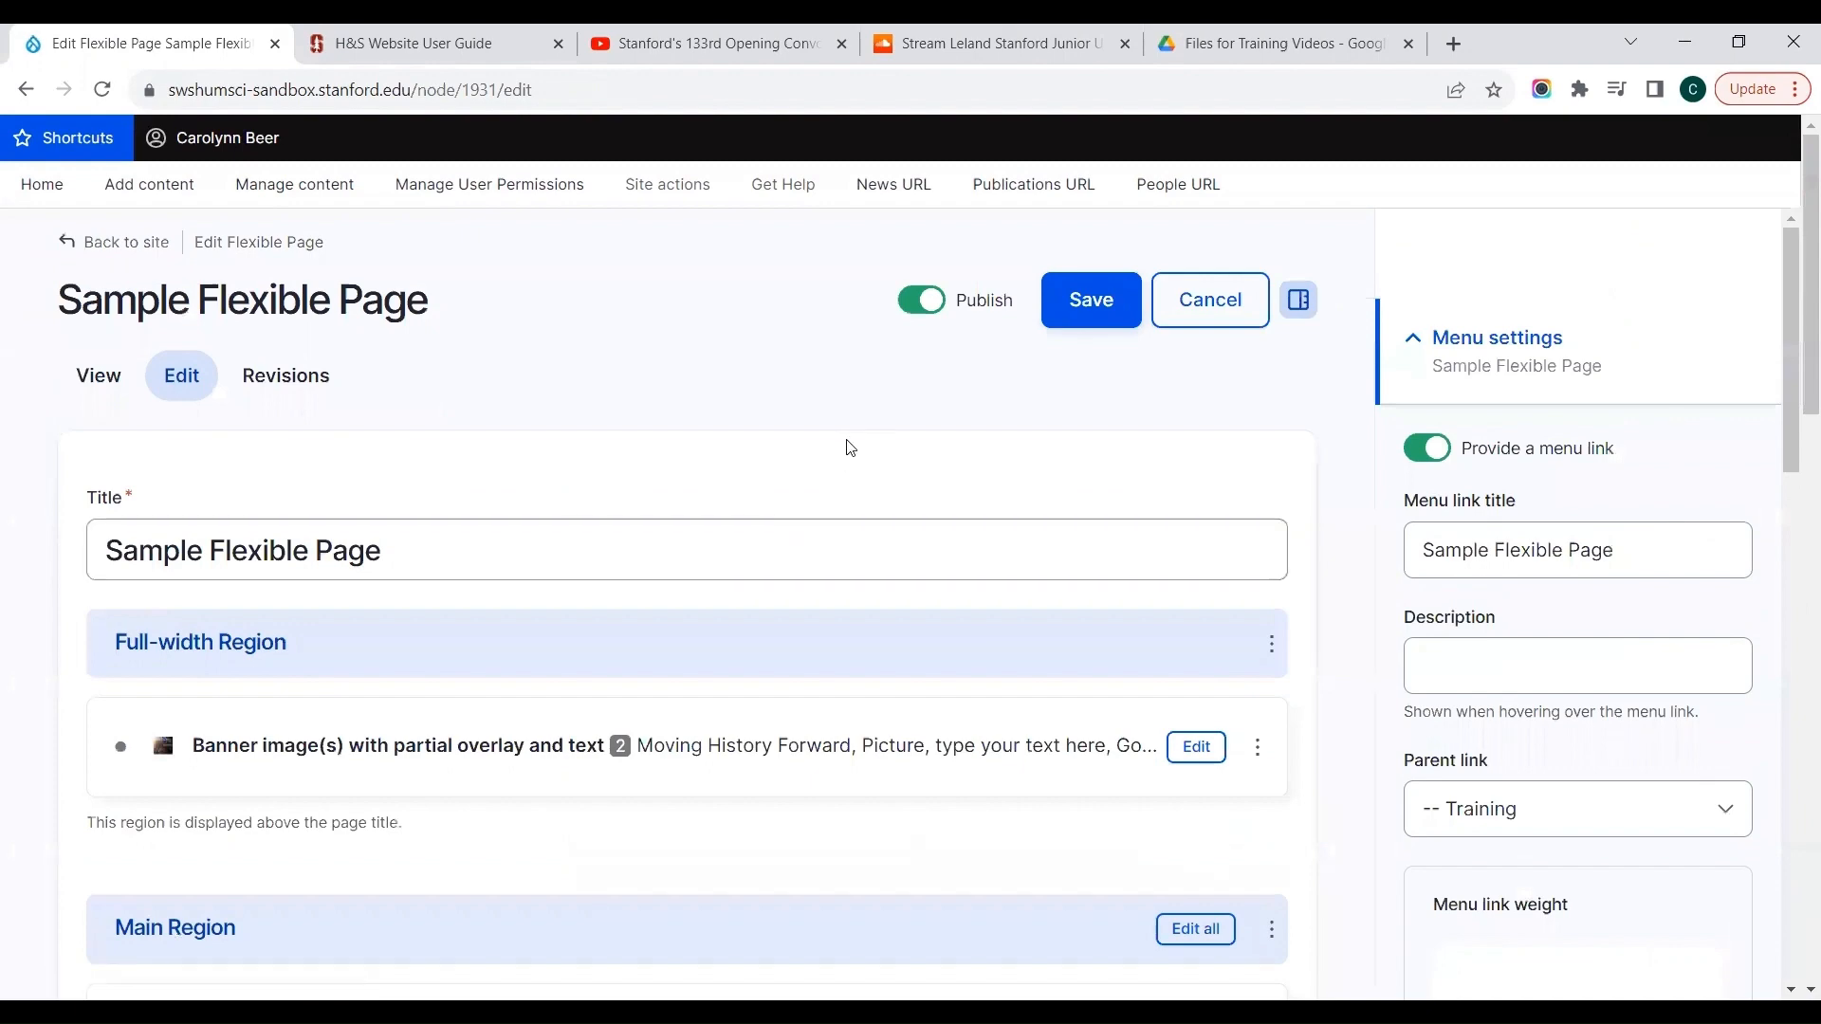
{"action": "scroll", "coordinate": [848, 448], "scroll_direction": "down", "scroll_amount": 3}
{"action": "scroll", "coordinate": [848, 448], "scroll_direction": "down", "scroll_amount": 15}
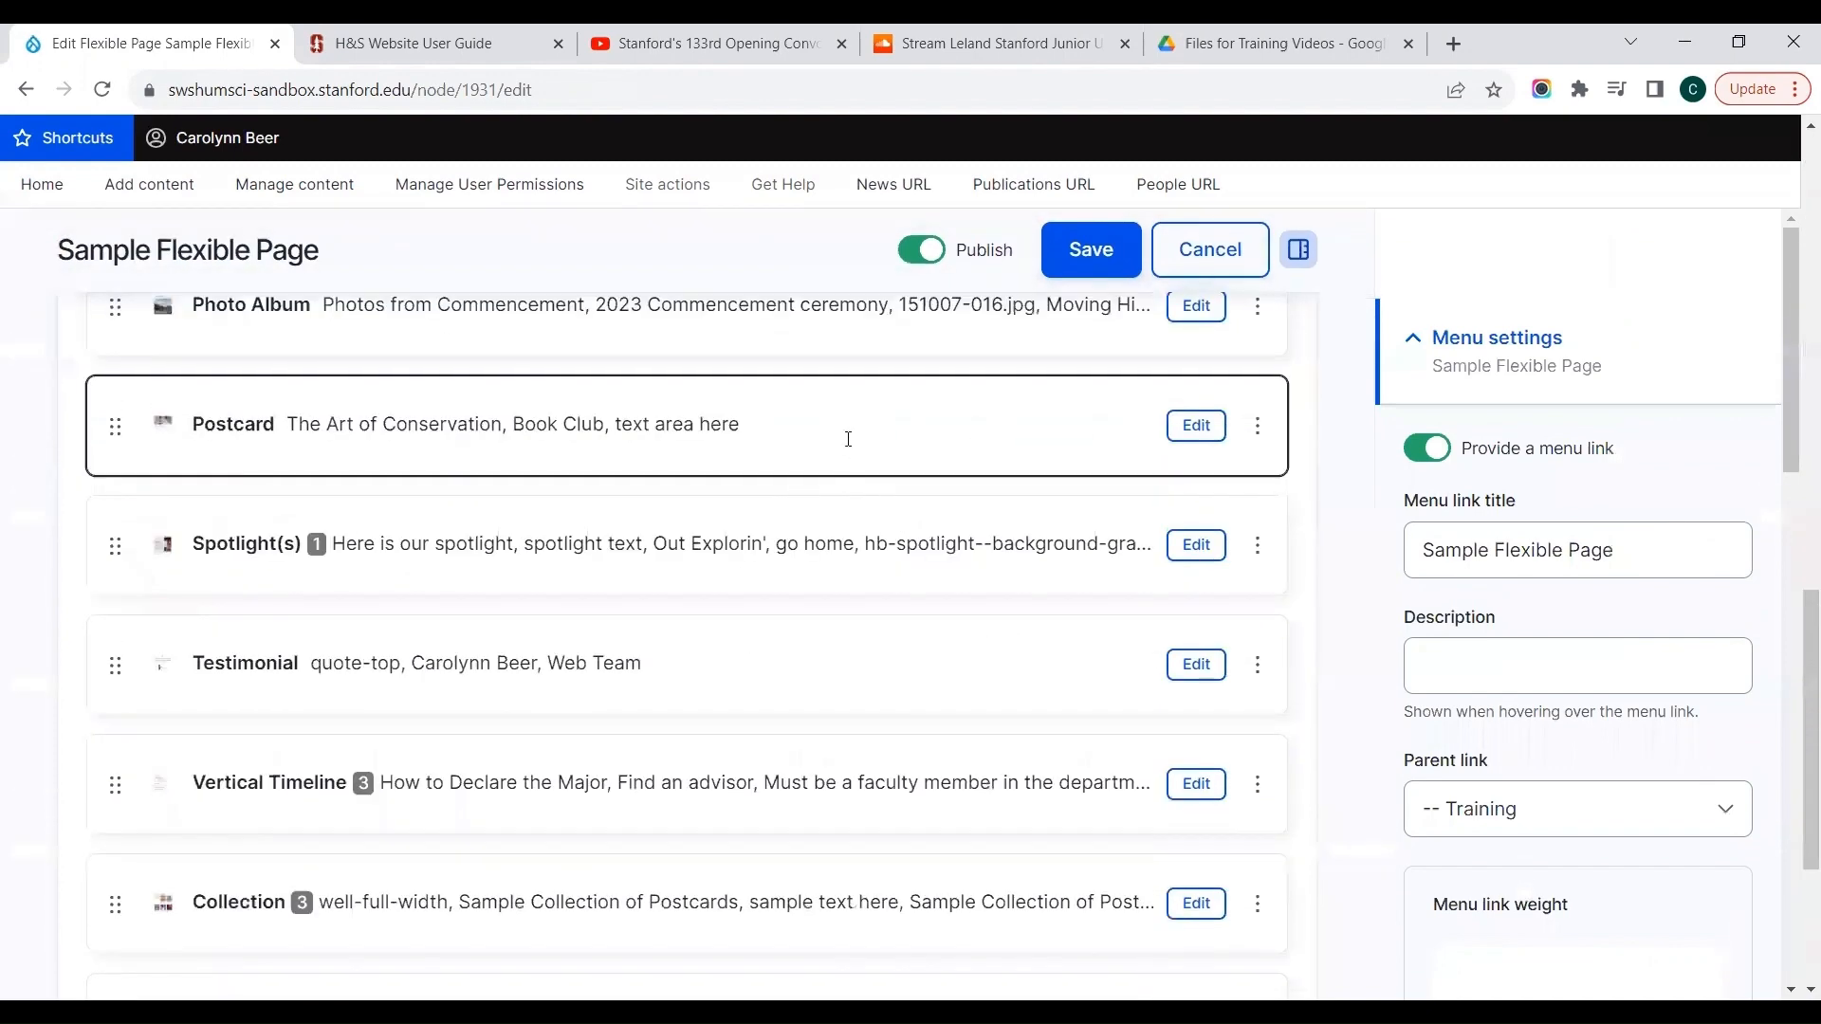
{"action": "left_click", "coordinate": [1195, 676]}
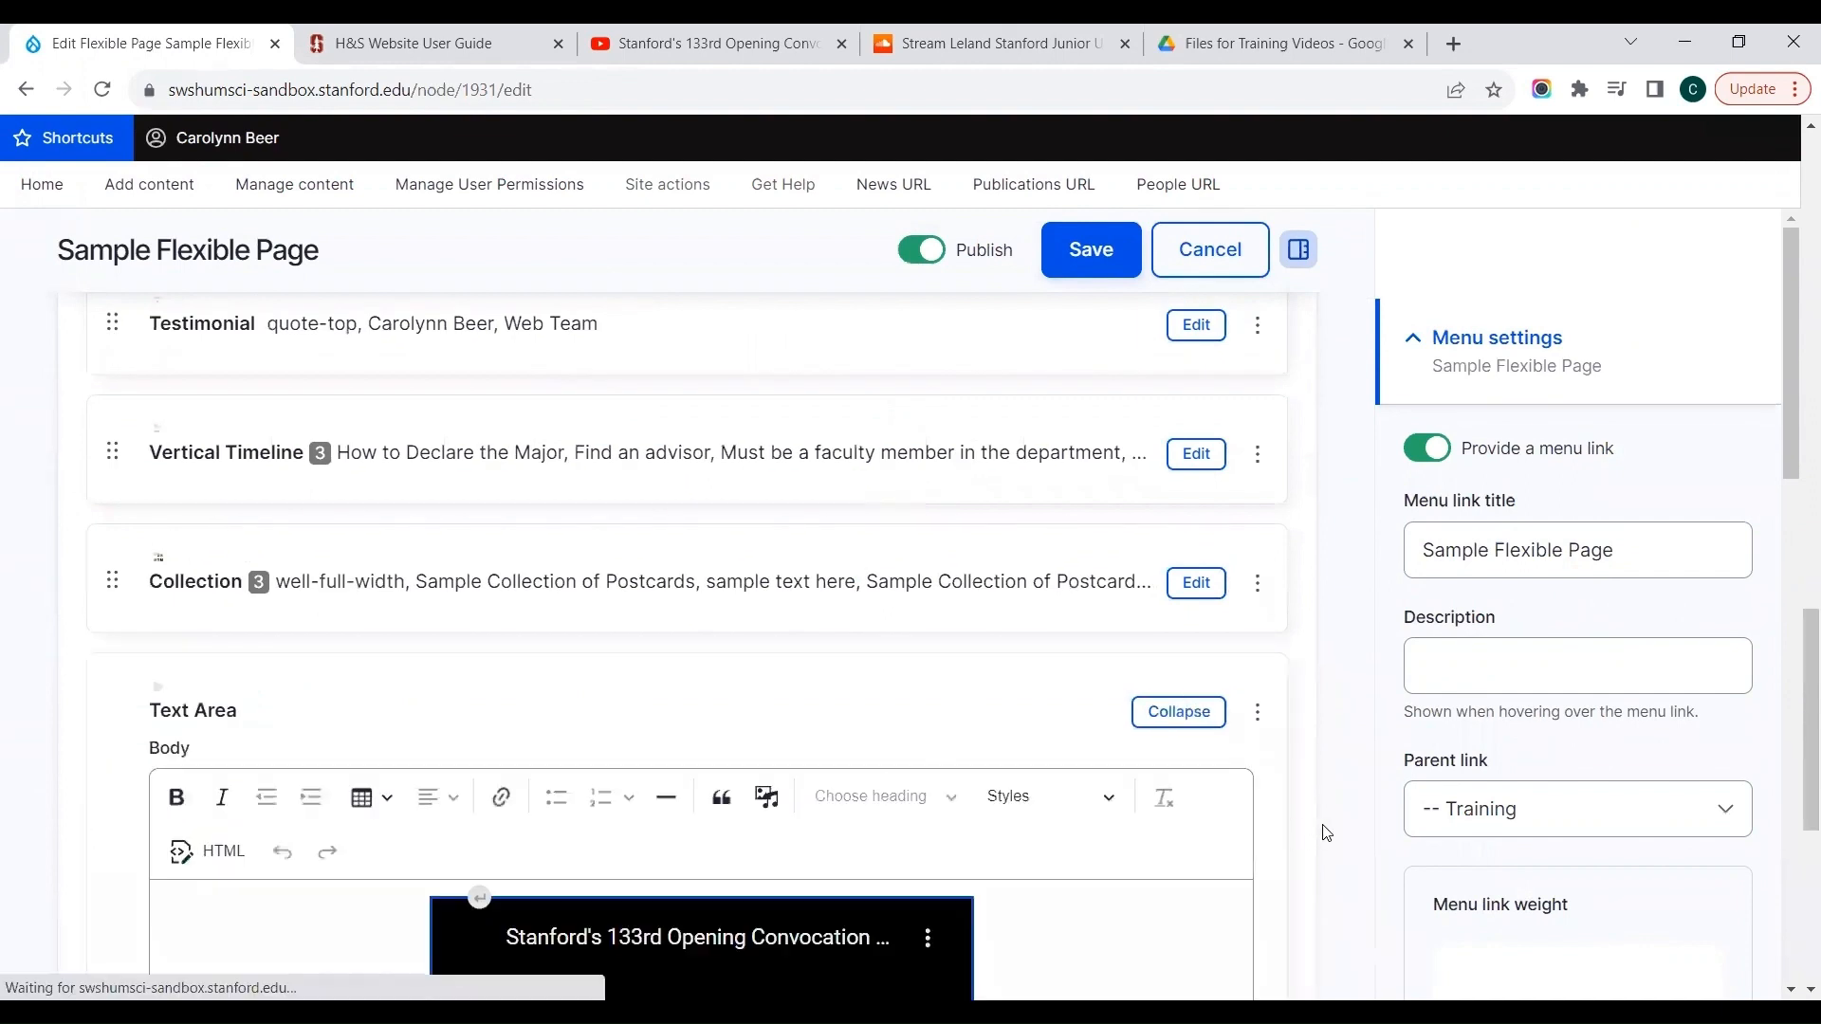
Add a blank paragraph above and below the convocation video and open the media selection for the lower one
{"action": "scroll", "coordinate": [1324, 833], "scroll_direction": "down", "scroll_amount": 2}
{"action": "scroll", "coordinate": [1326, 833], "scroll_direction": "down", "scroll_amount": 1}
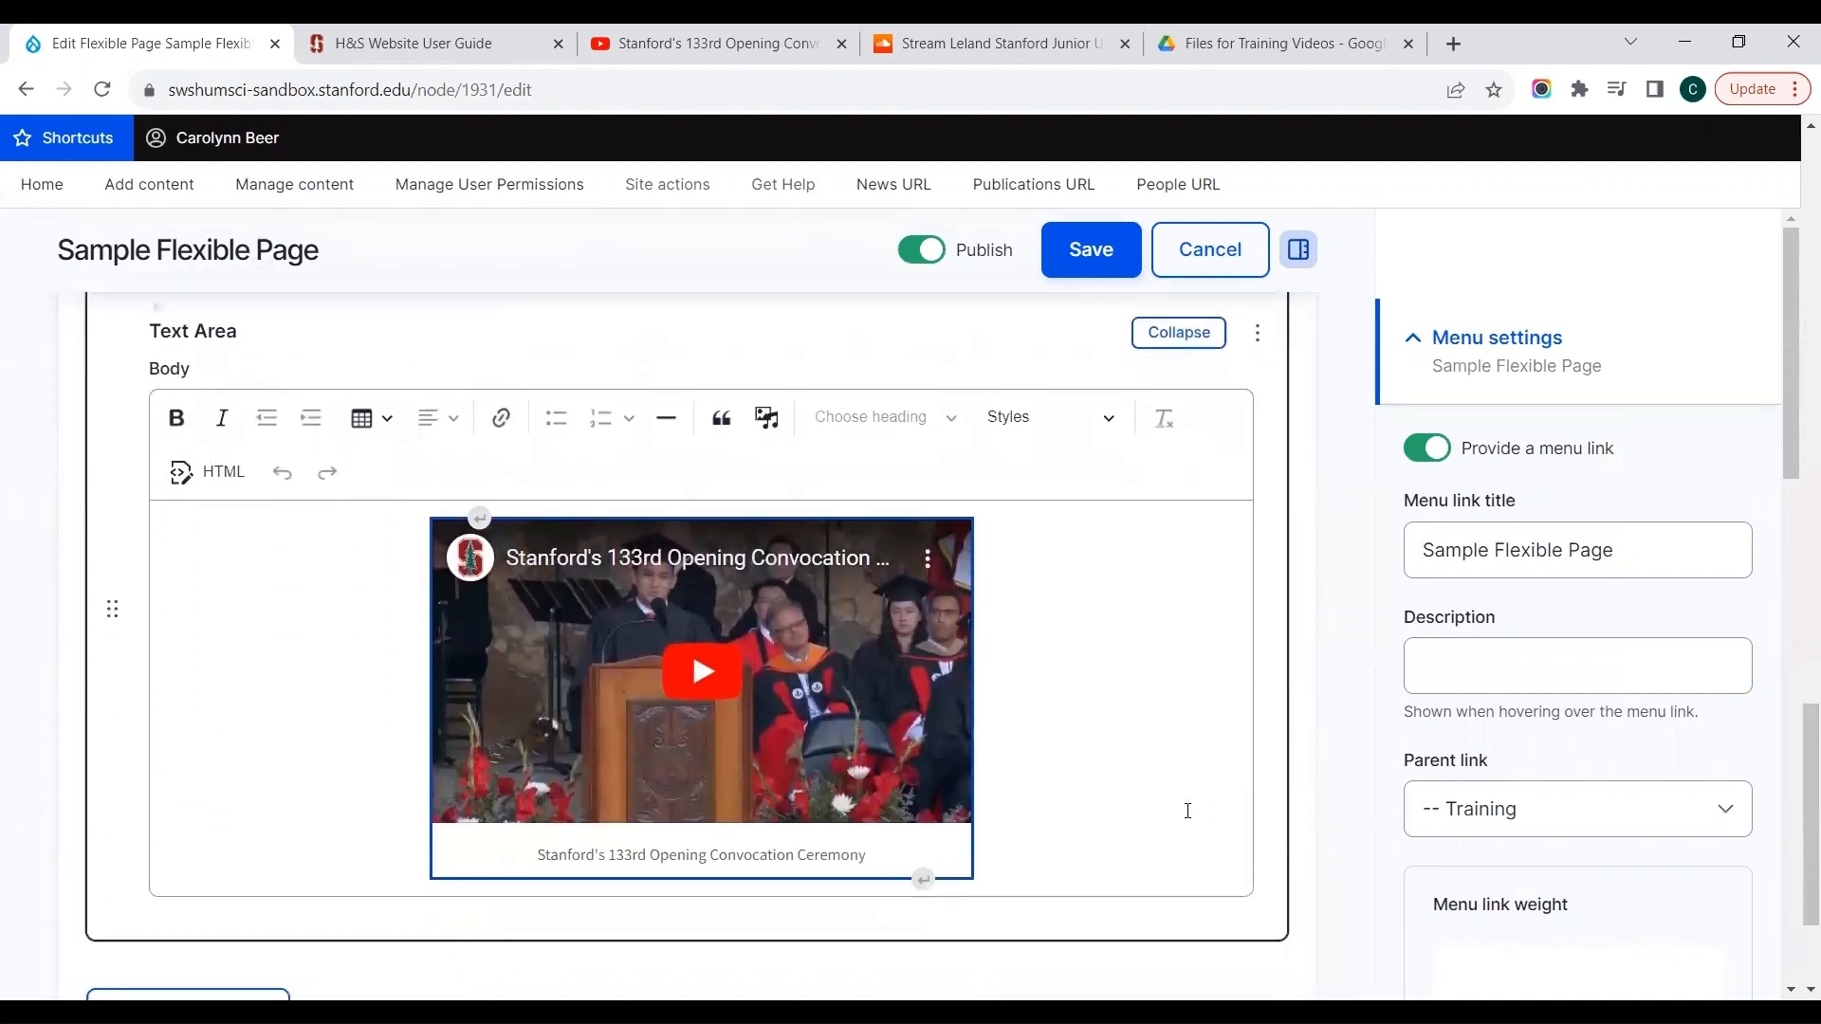
{"action": "left_click", "coordinate": [1106, 828]}
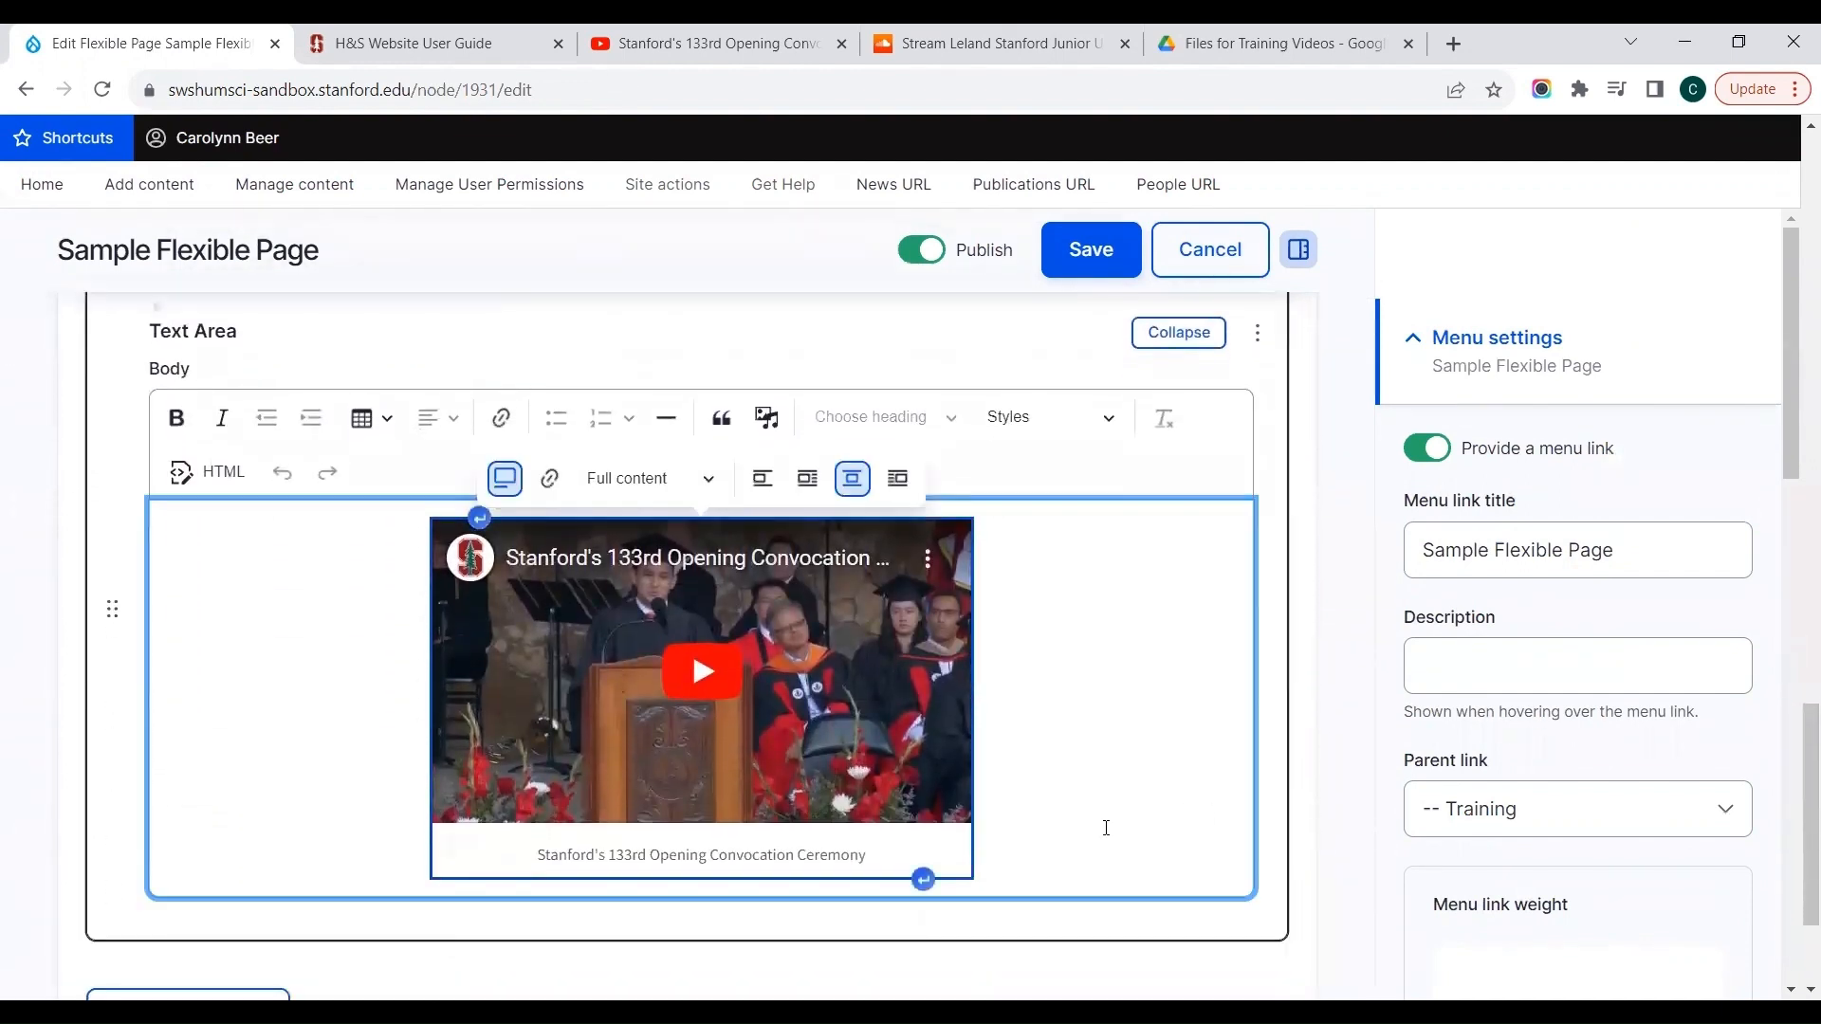
{"action": "left_click", "coordinate": [480, 523]}
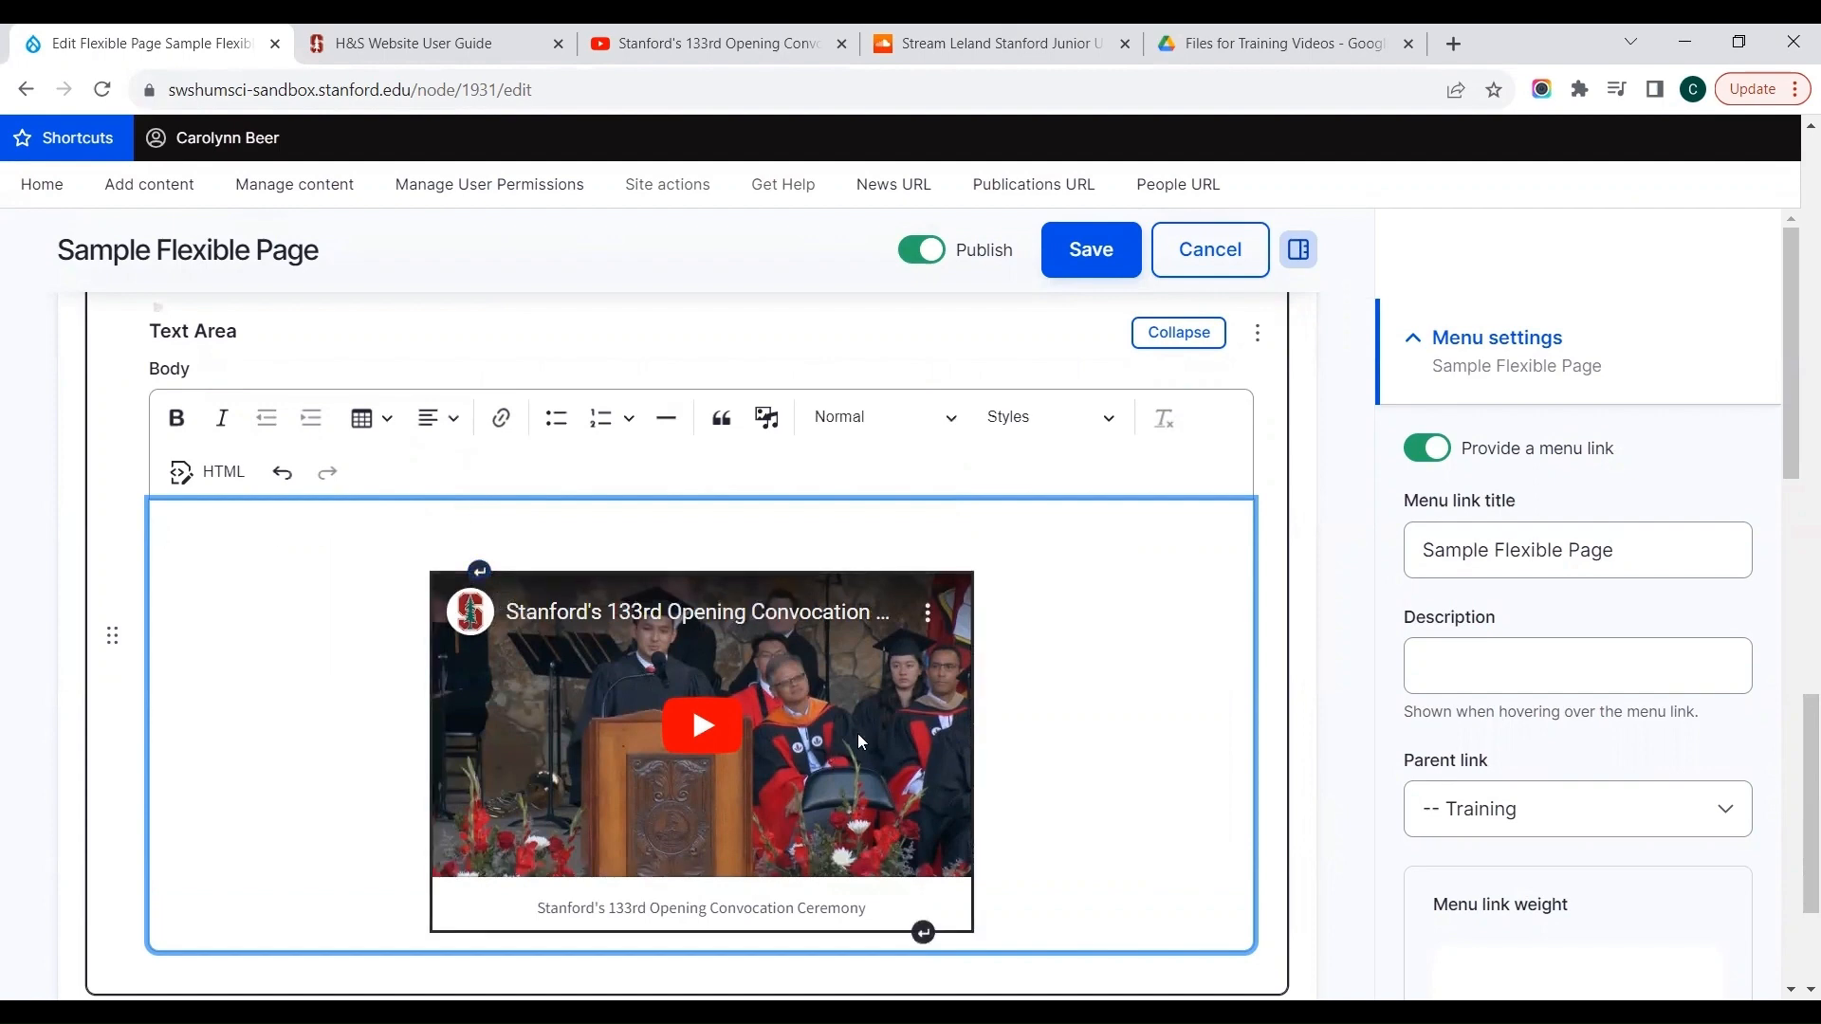
{"action": "left_click", "coordinate": [924, 932]}
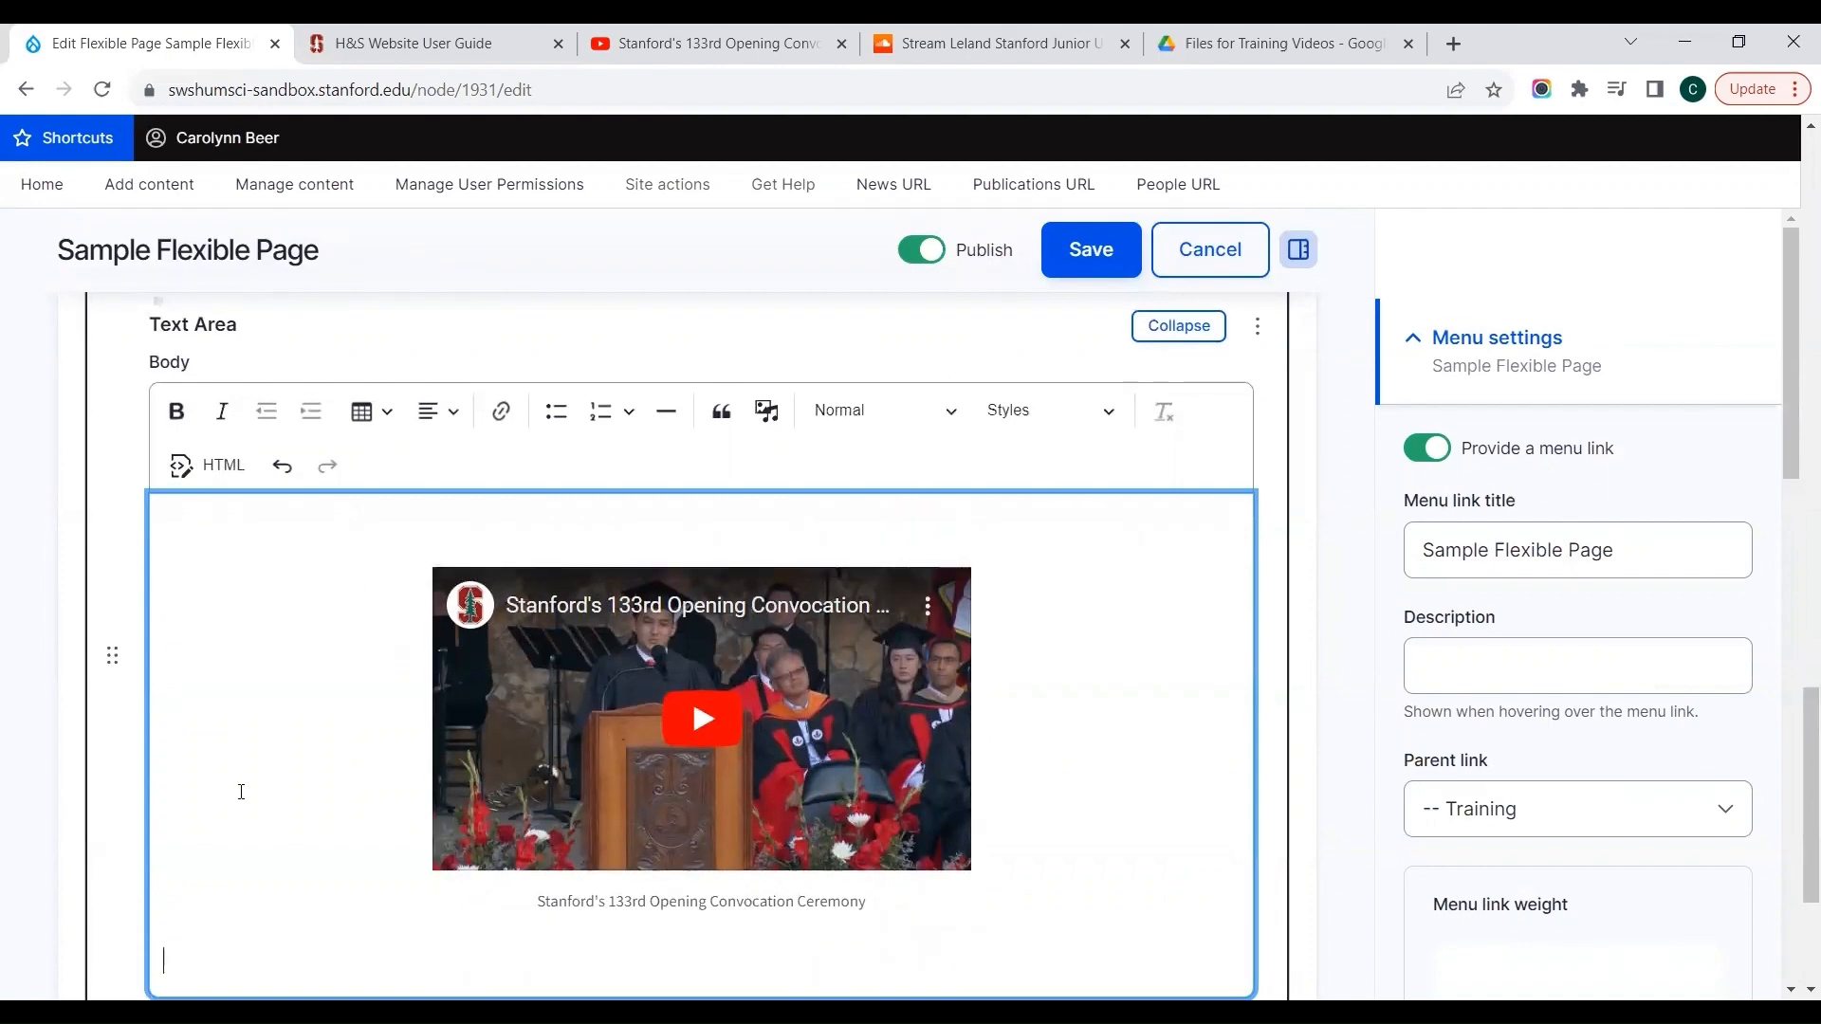
{"action": "scroll", "coordinate": [241, 792], "scroll_direction": "down", "scroll_amount": 1}
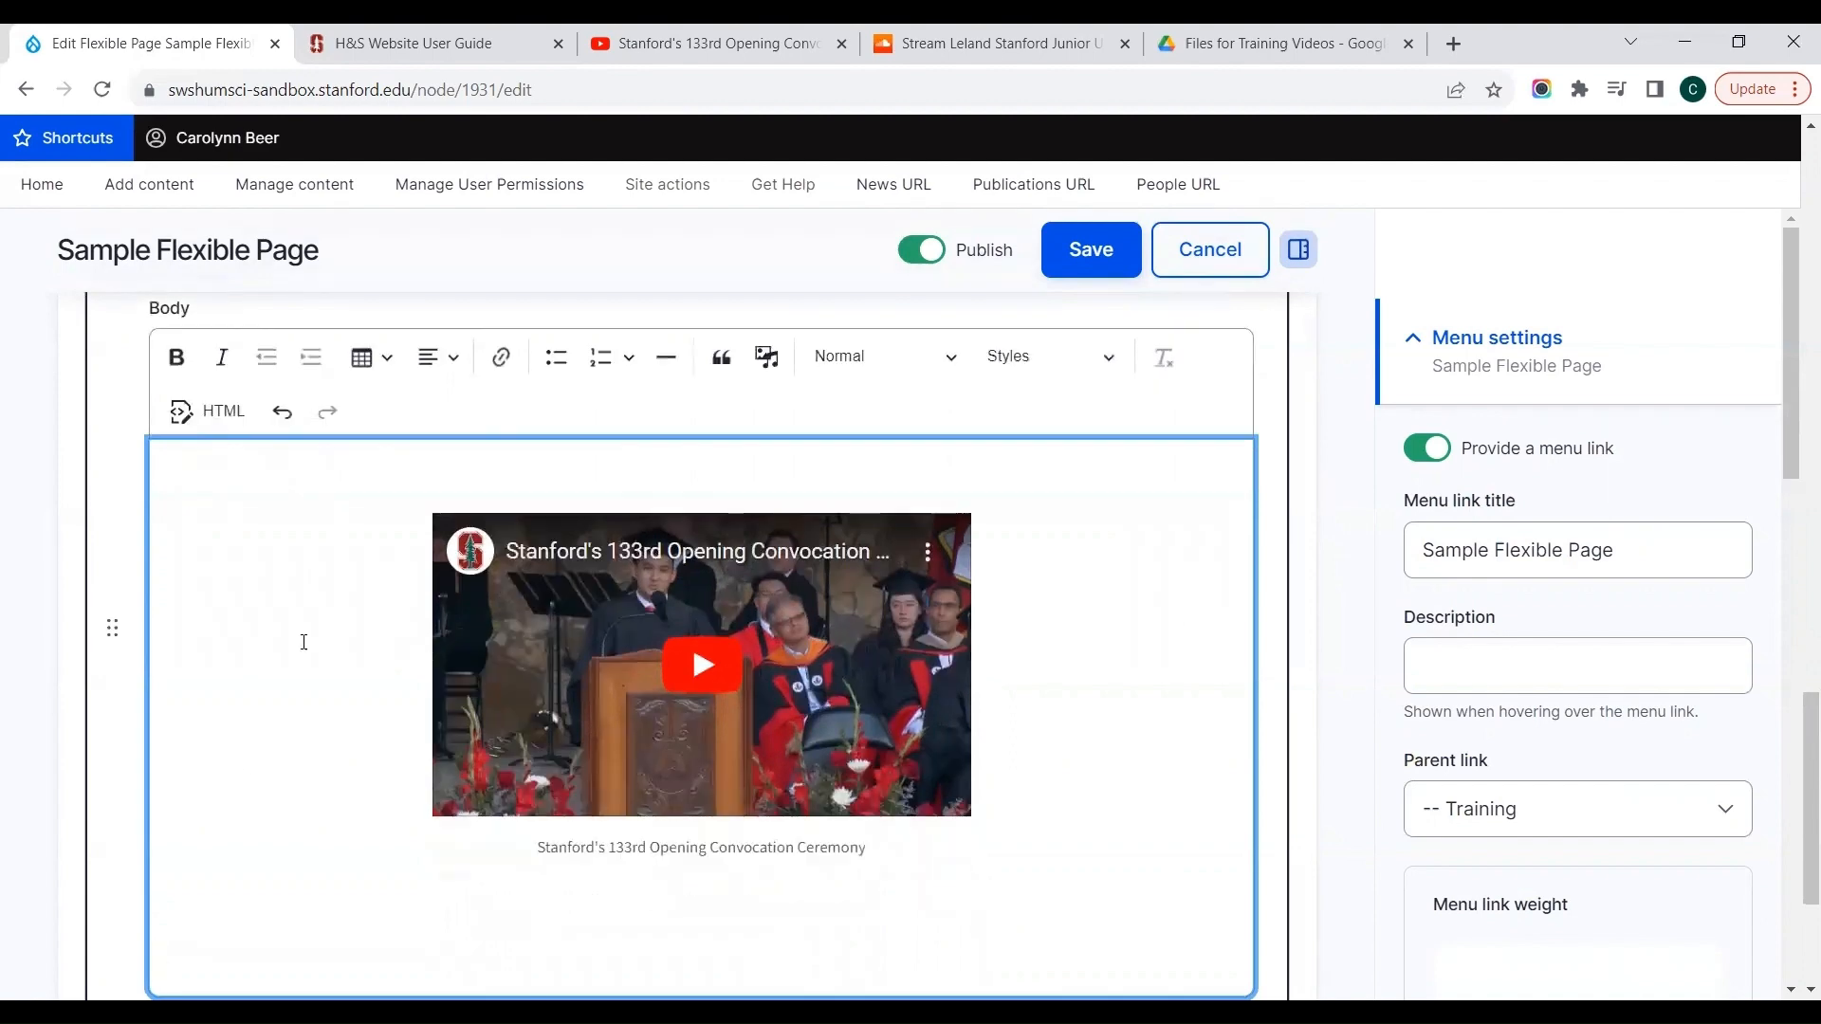
{"action": "left_click", "coordinate": [766, 357]}
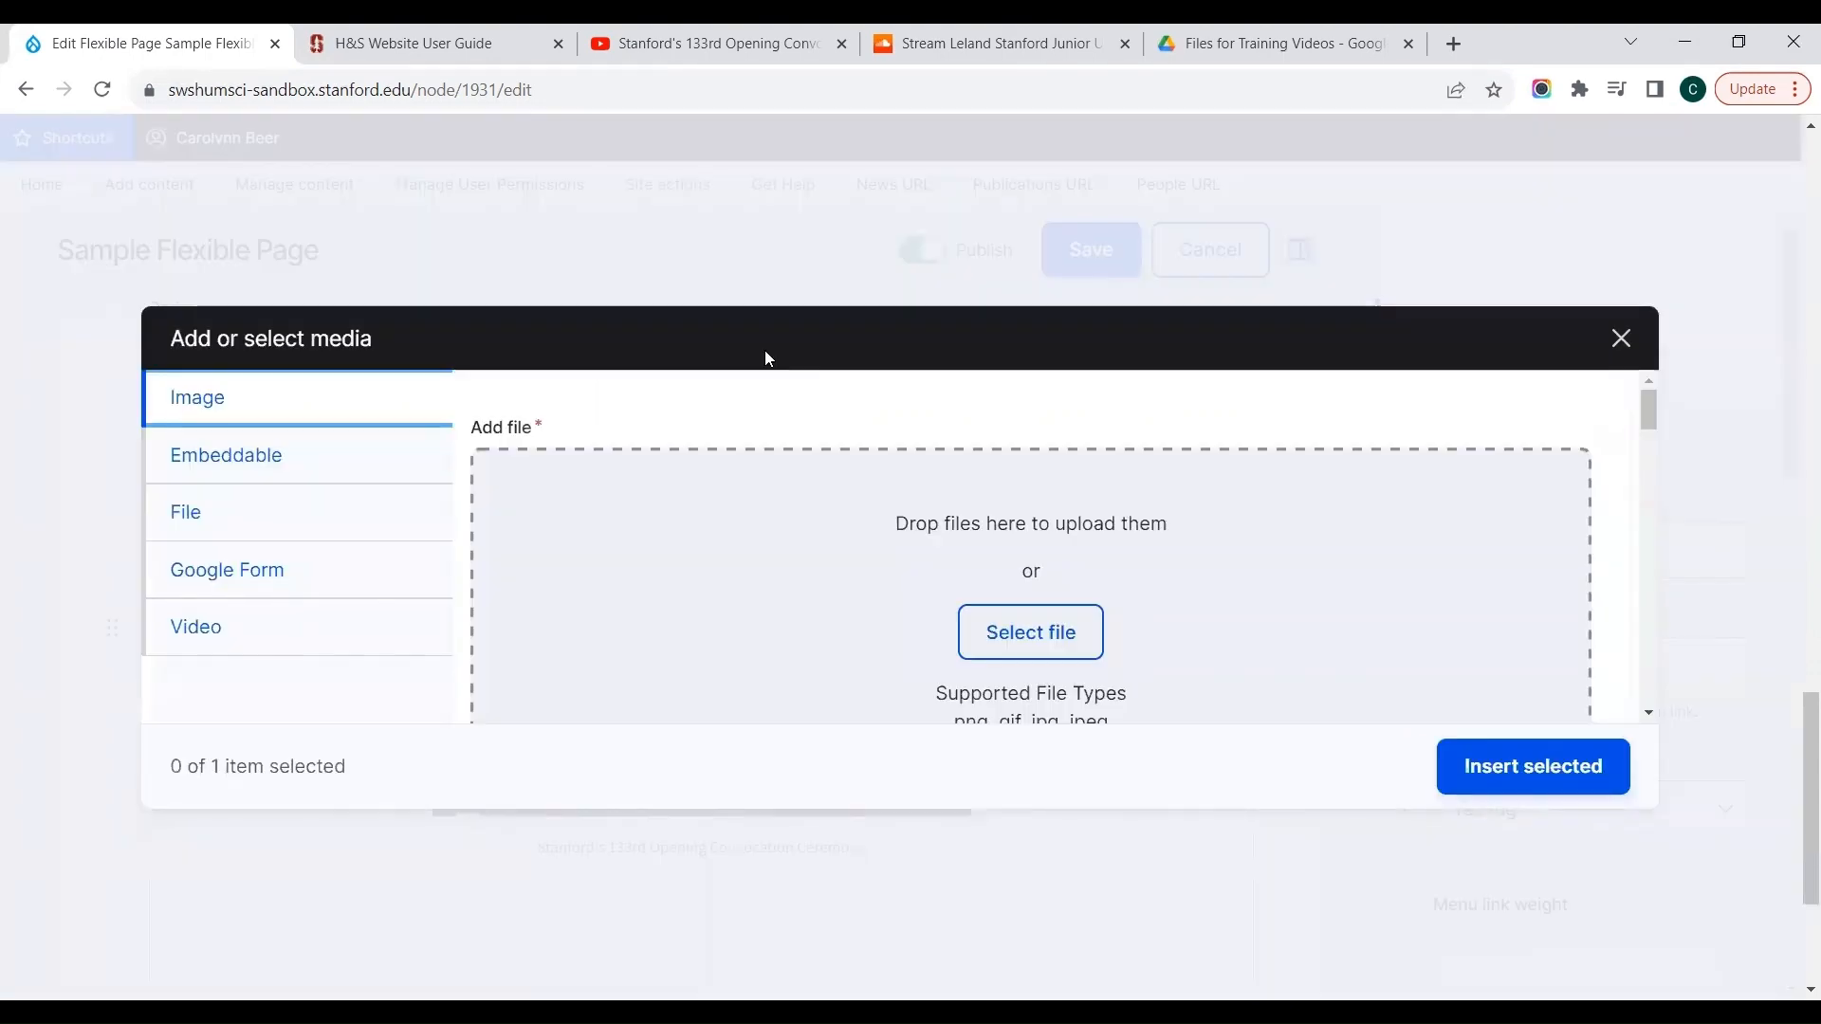
Switch to SoundCloud and copy the share link of the track "All Right Now" with the start time enabled at 0:00
{"action": "left_click", "coordinate": [954, 47]}
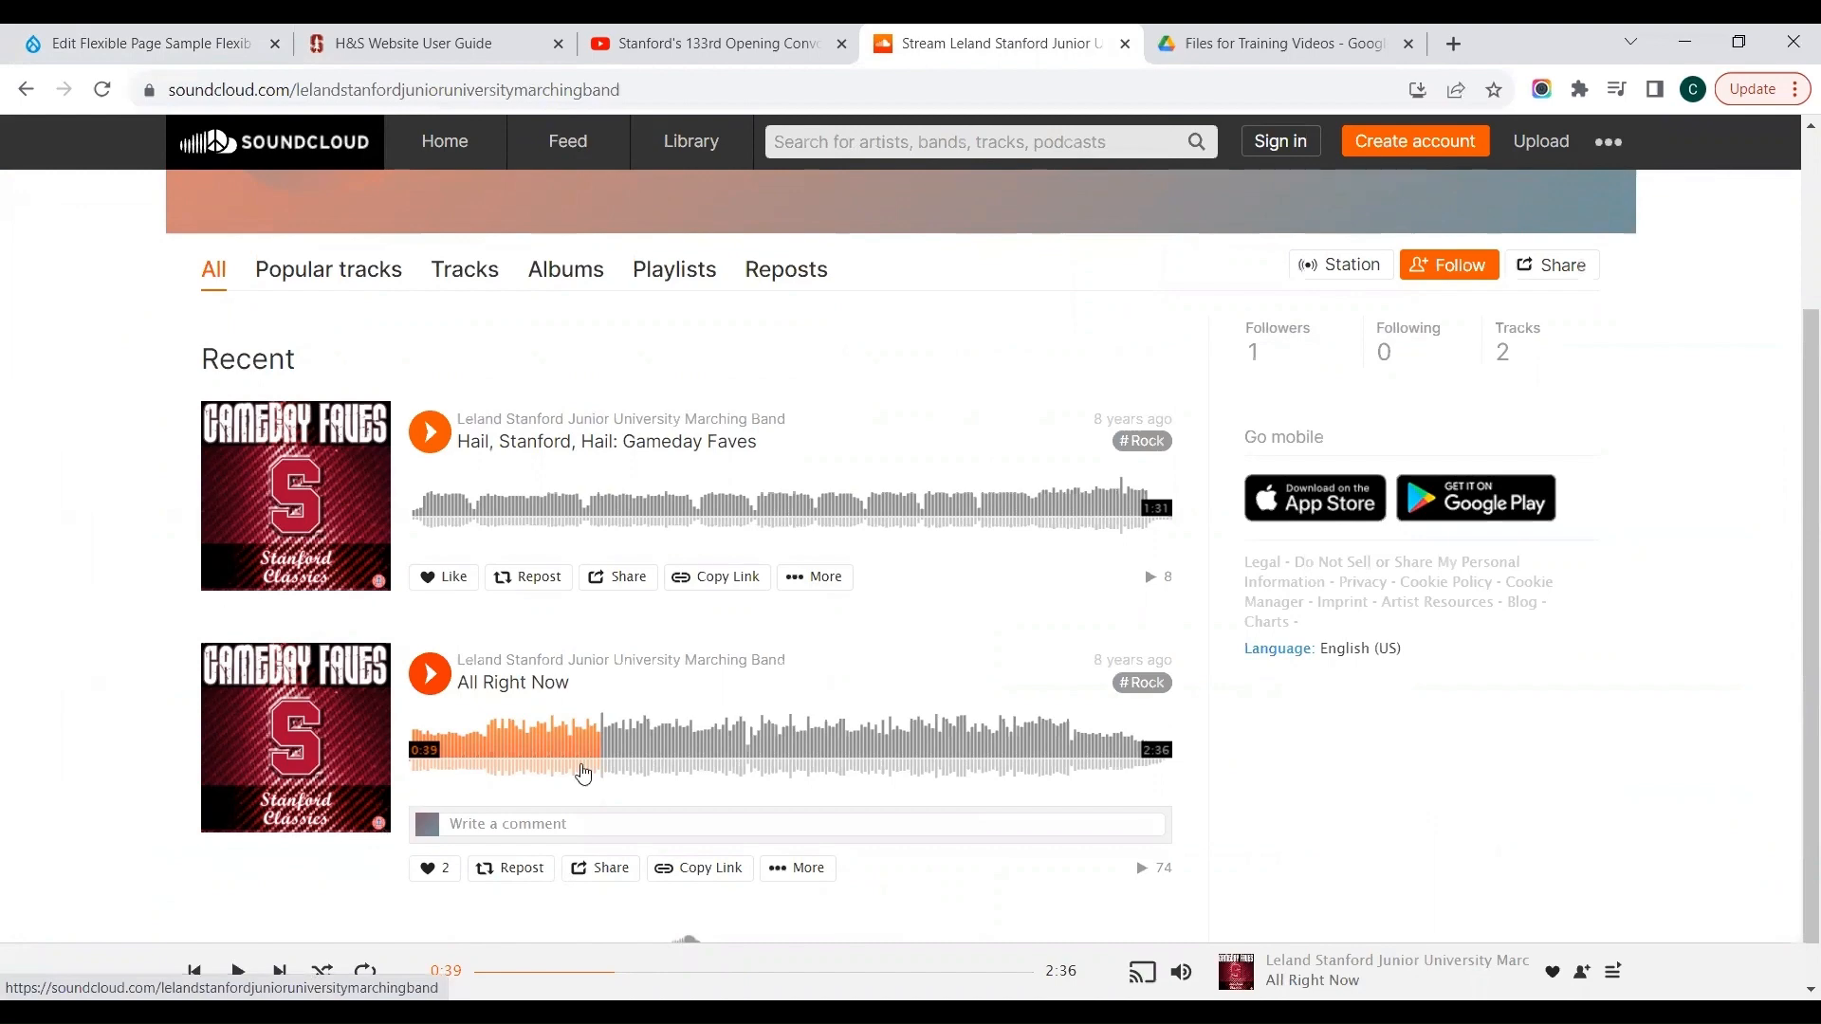
{"action": "left_click", "coordinate": [597, 878]}
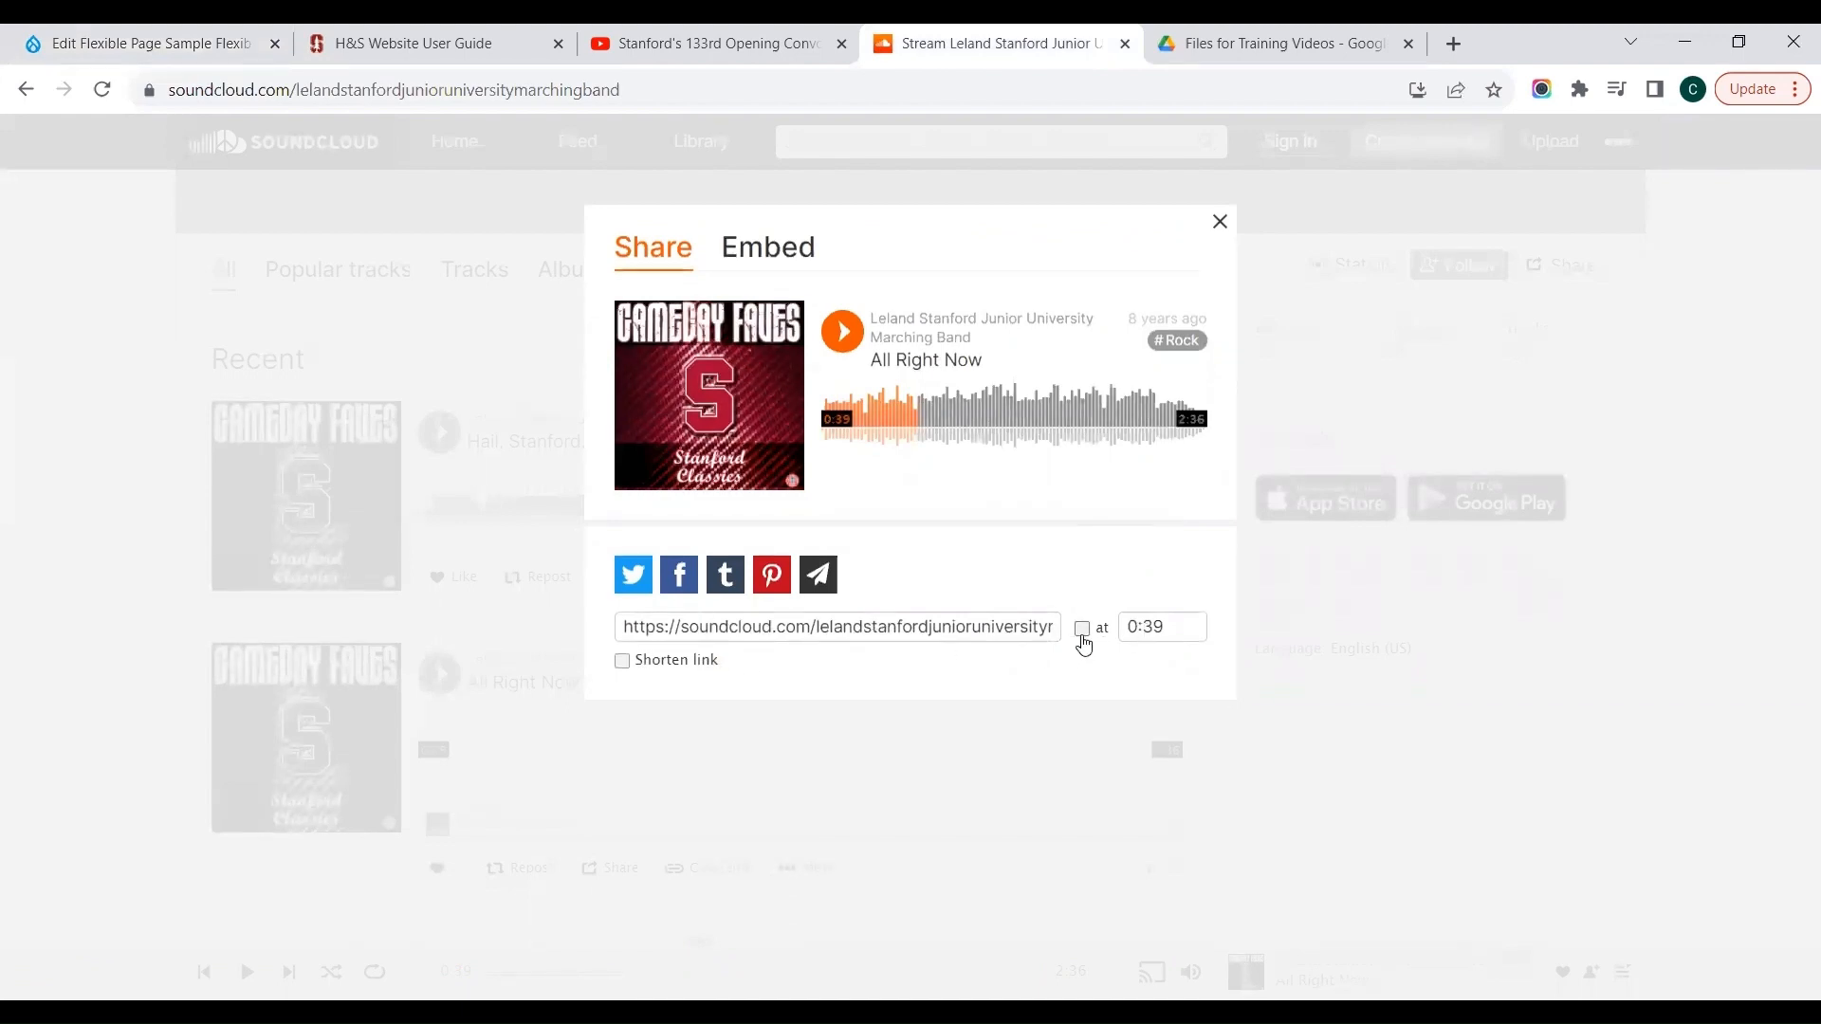
{"action": "left_click", "coordinate": [1175, 619]}
{"action": "key", "text": "BackSpace"}
{"action": "key", "text": "BackSpace"}
{"action": "type", "text": "00"}
{"action": "left_click", "coordinate": [1082, 631]}
{"action": "left_click", "coordinate": [857, 640]}
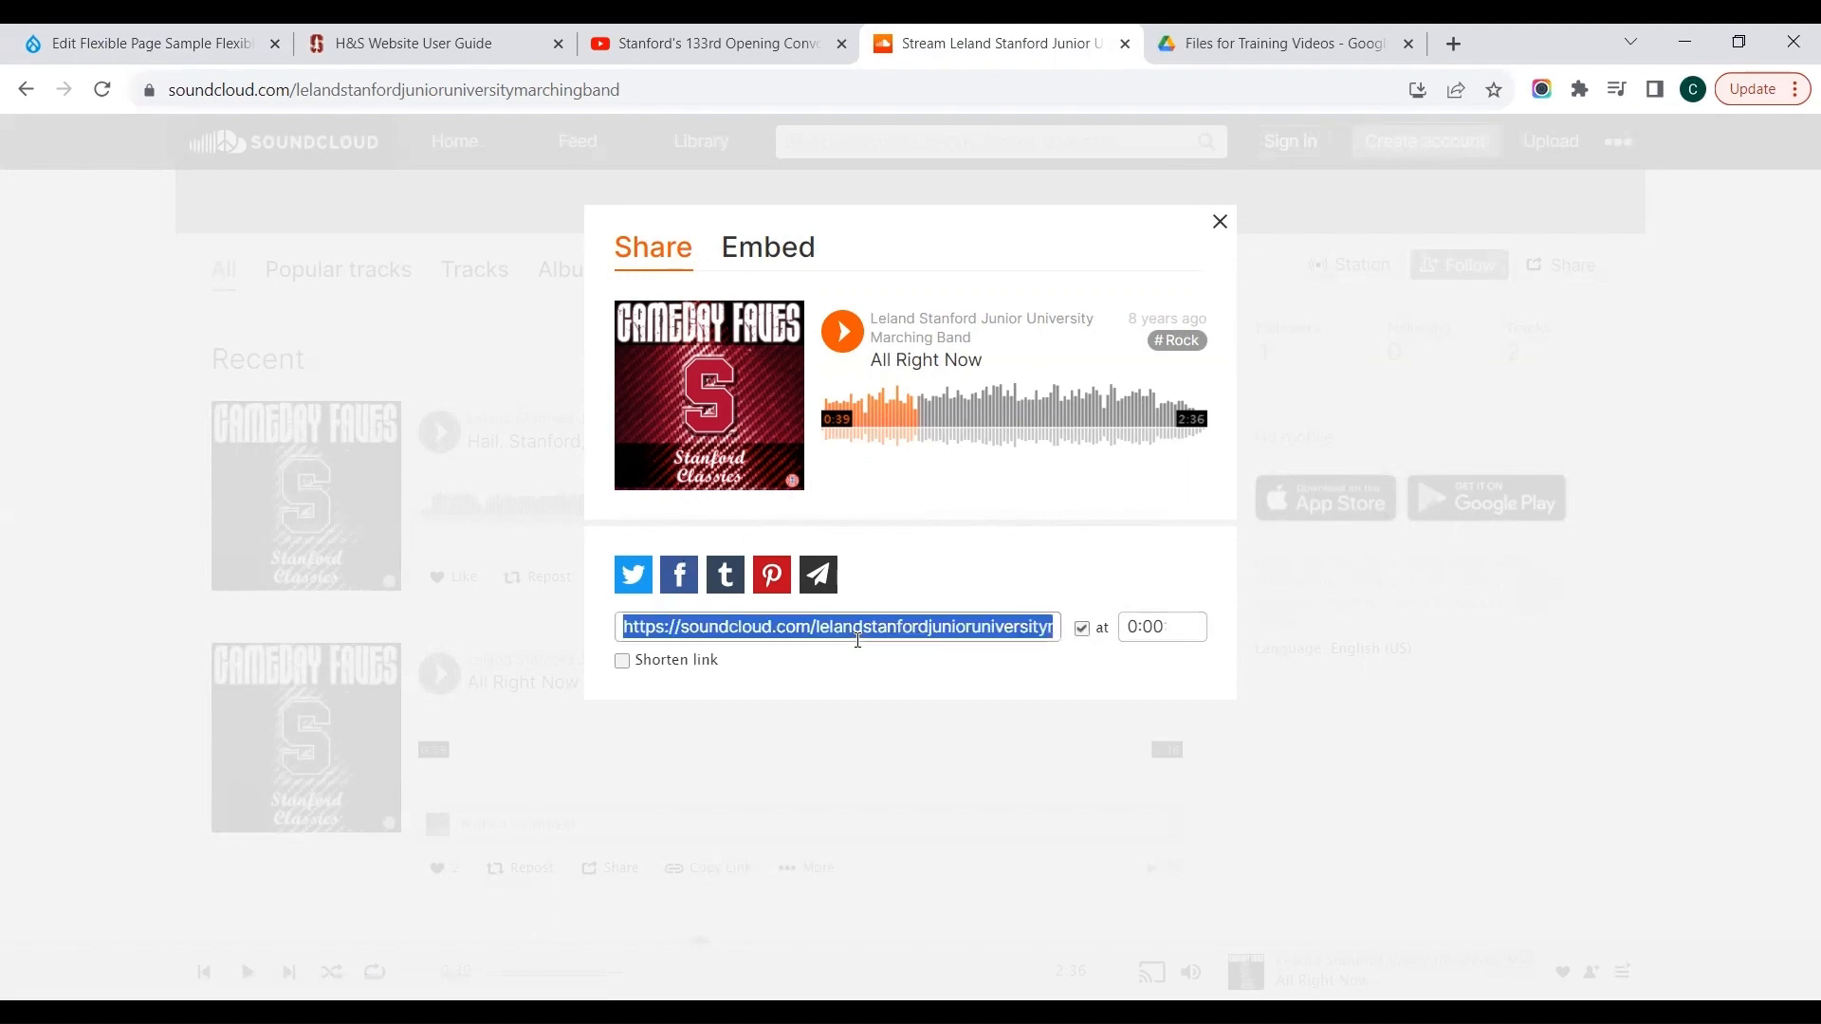
Switch back to the page editor and add the copied SoundCloud URL as an Embeddable media item
{"action": "left_click", "coordinate": [176, 48]}
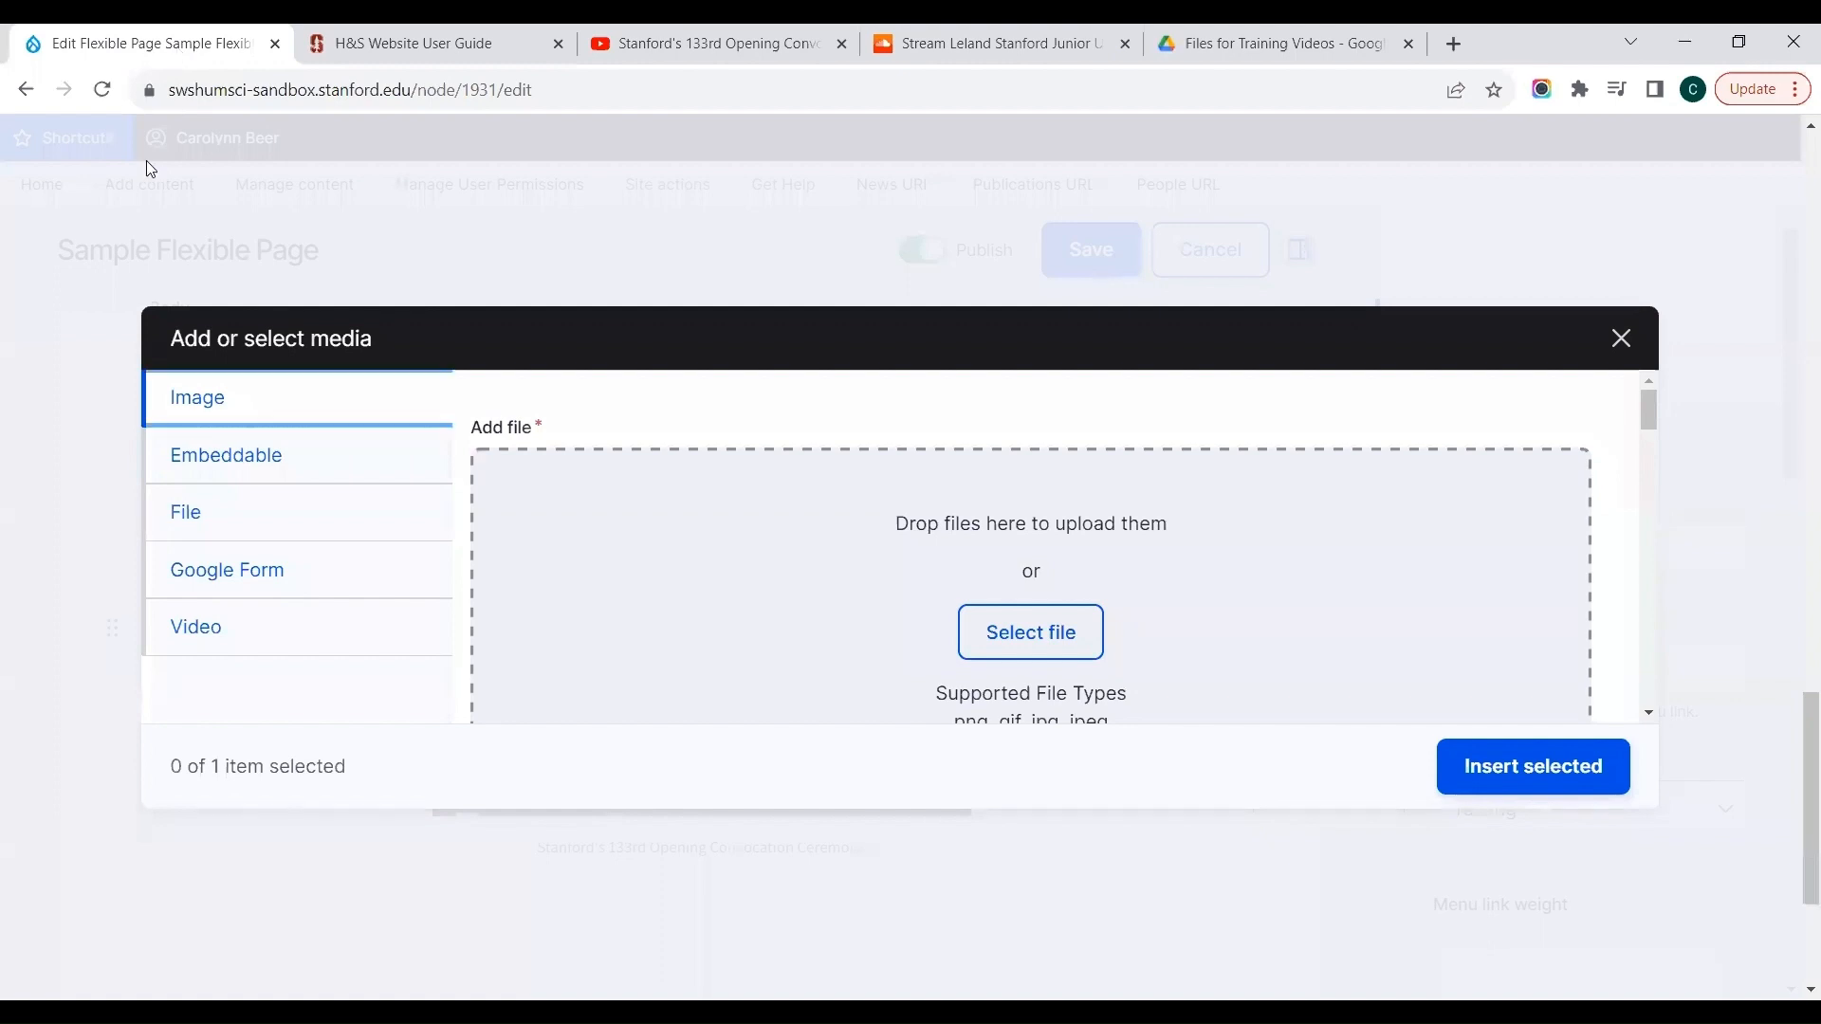
{"action": "left_click", "coordinate": [215, 460]}
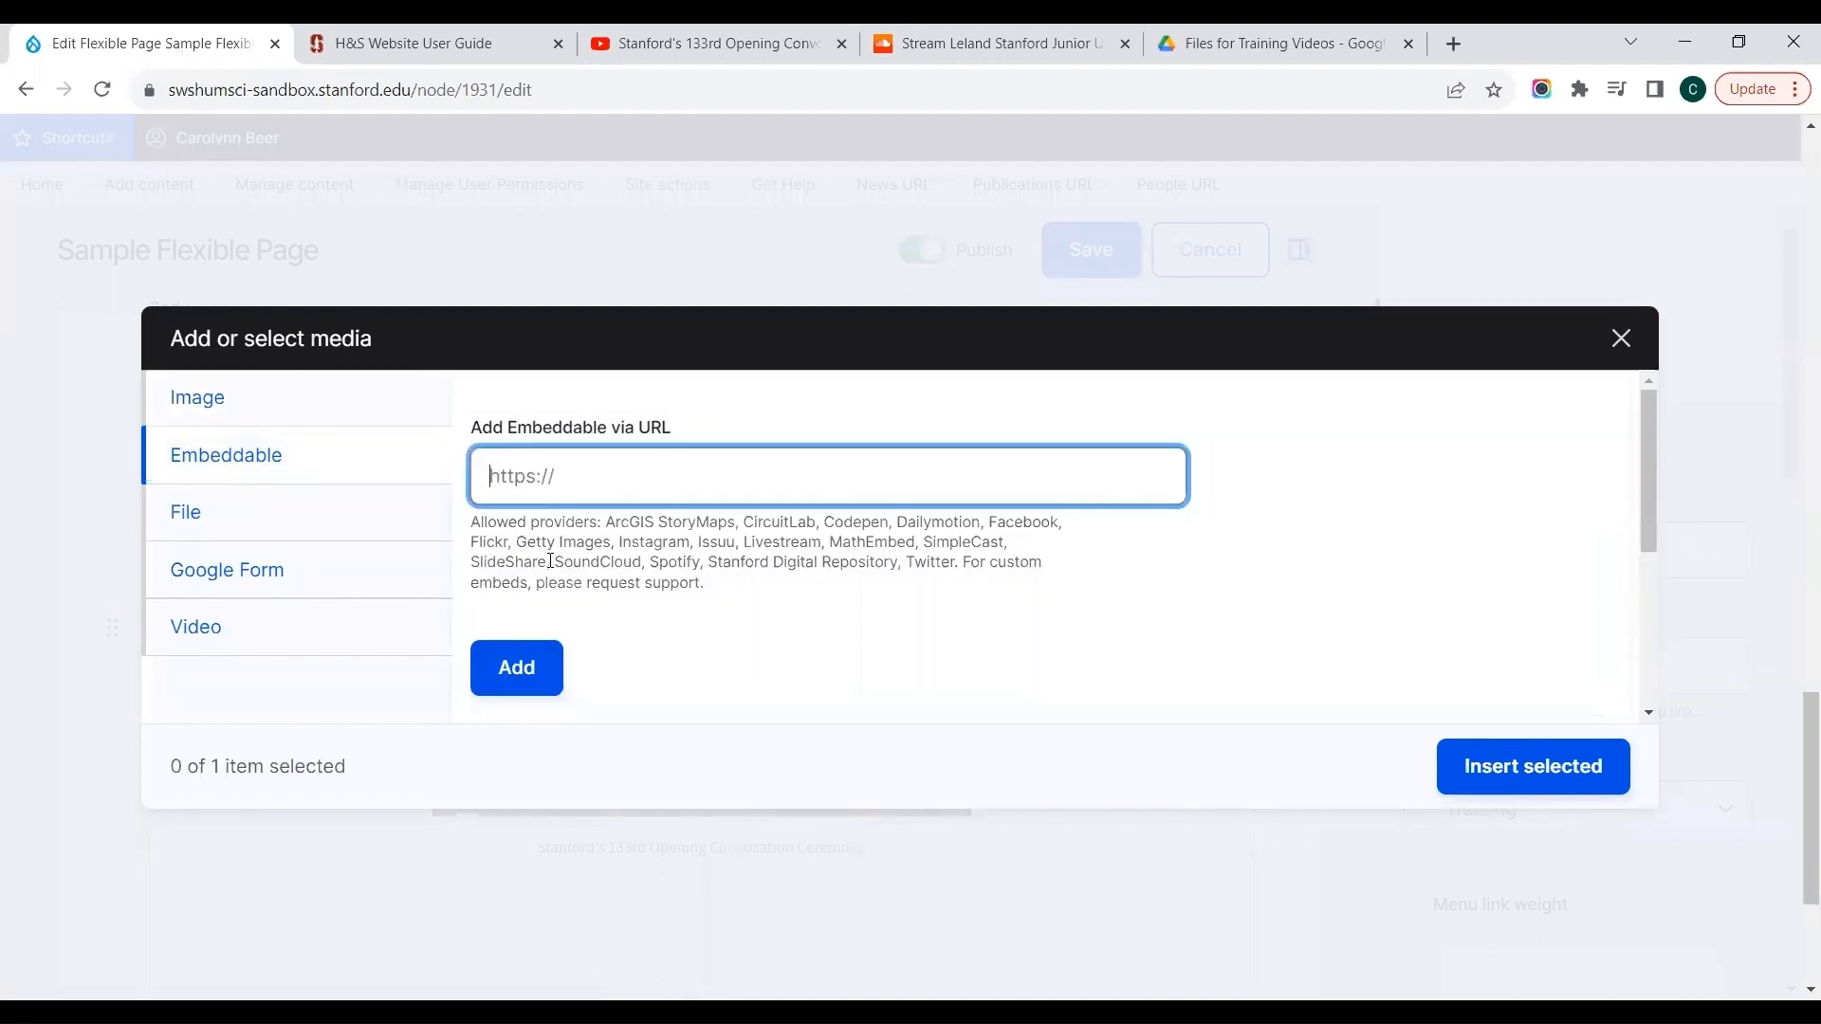
{"action": "left_click_drag", "start_coordinate": [550, 562], "coordinate": [650, 562]}
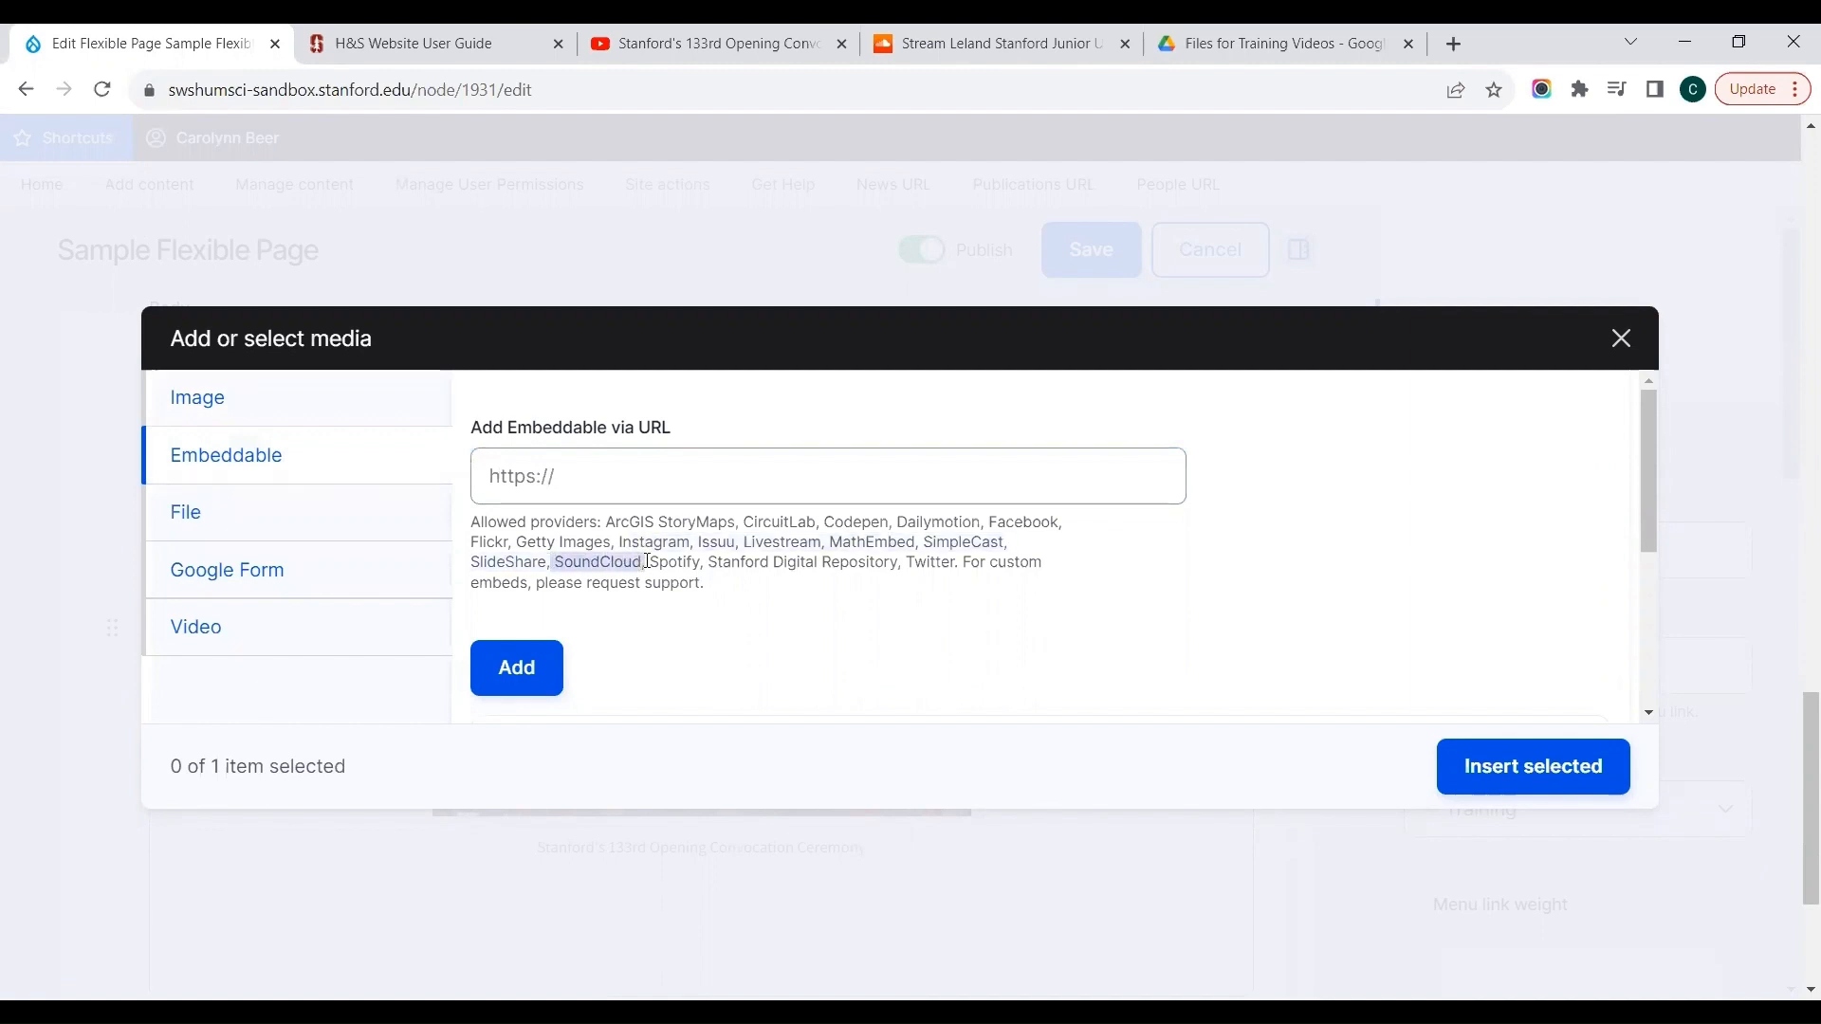
{"action": "left_click", "coordinate": [593, 470]}
{"action": "key", "text": "ctrl+v"}
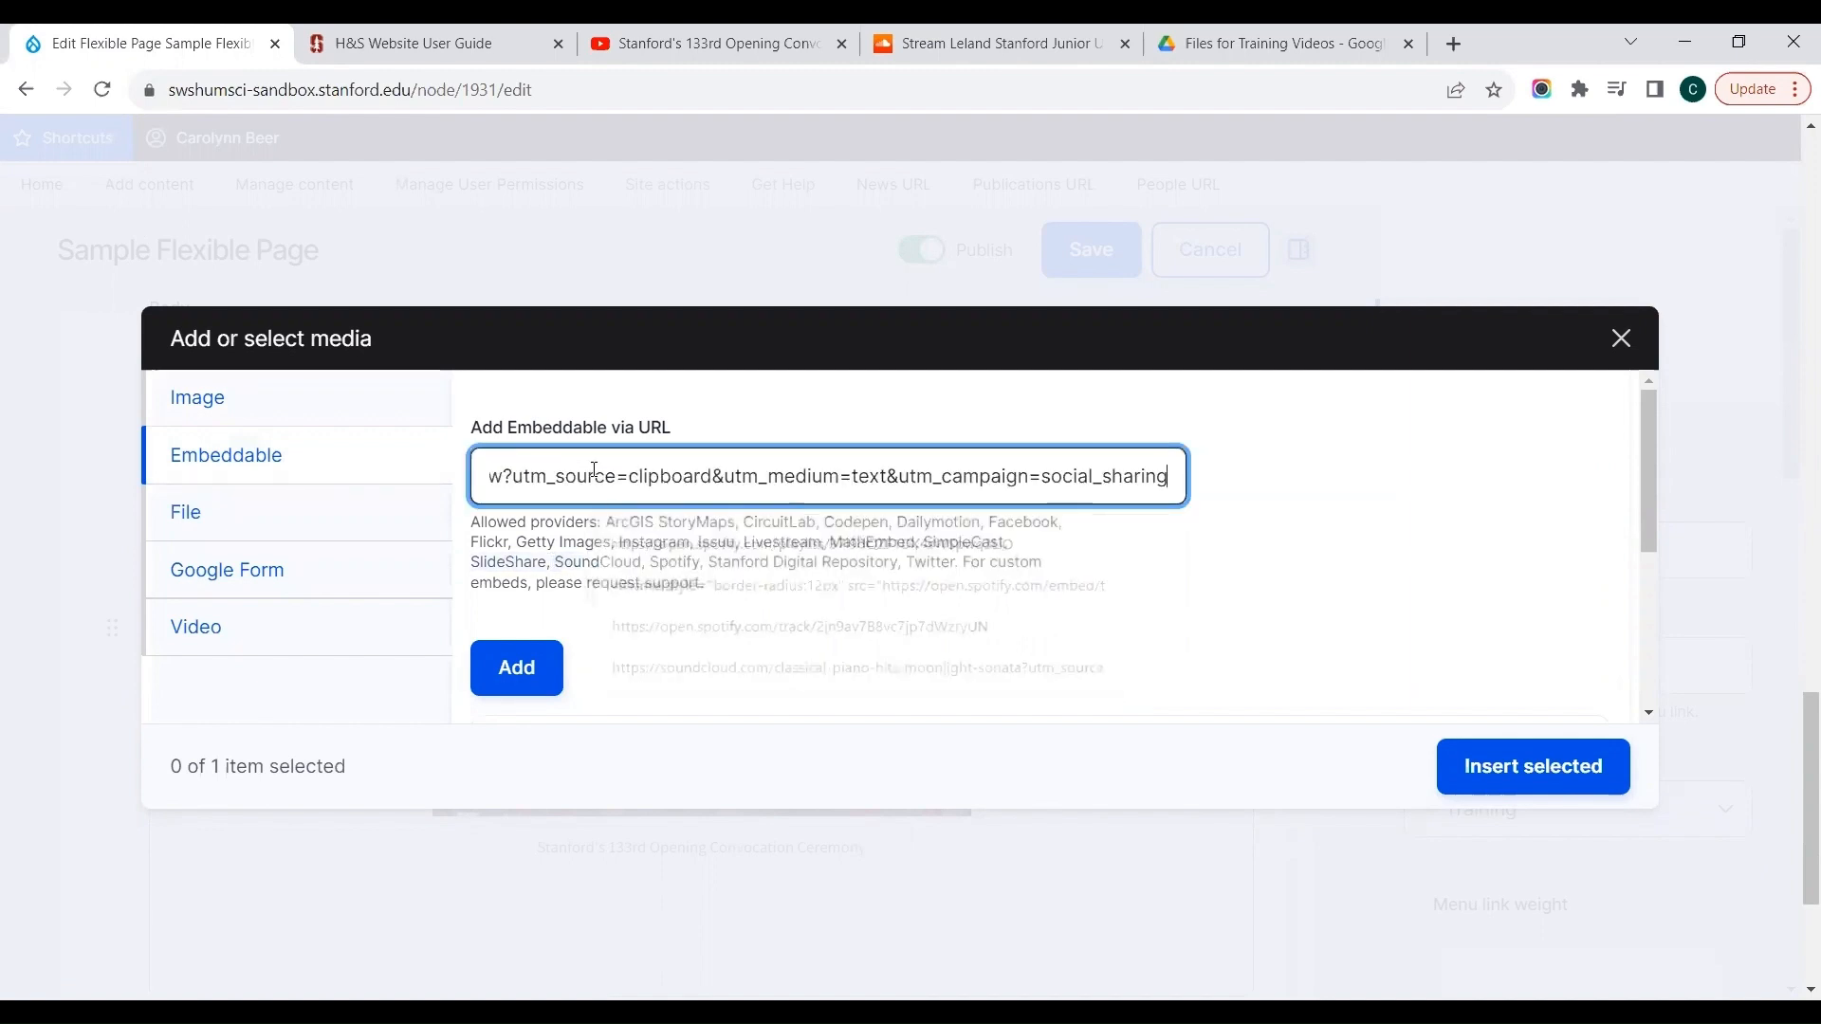
{"action": "left_click", "coordinate": [520, 668]}
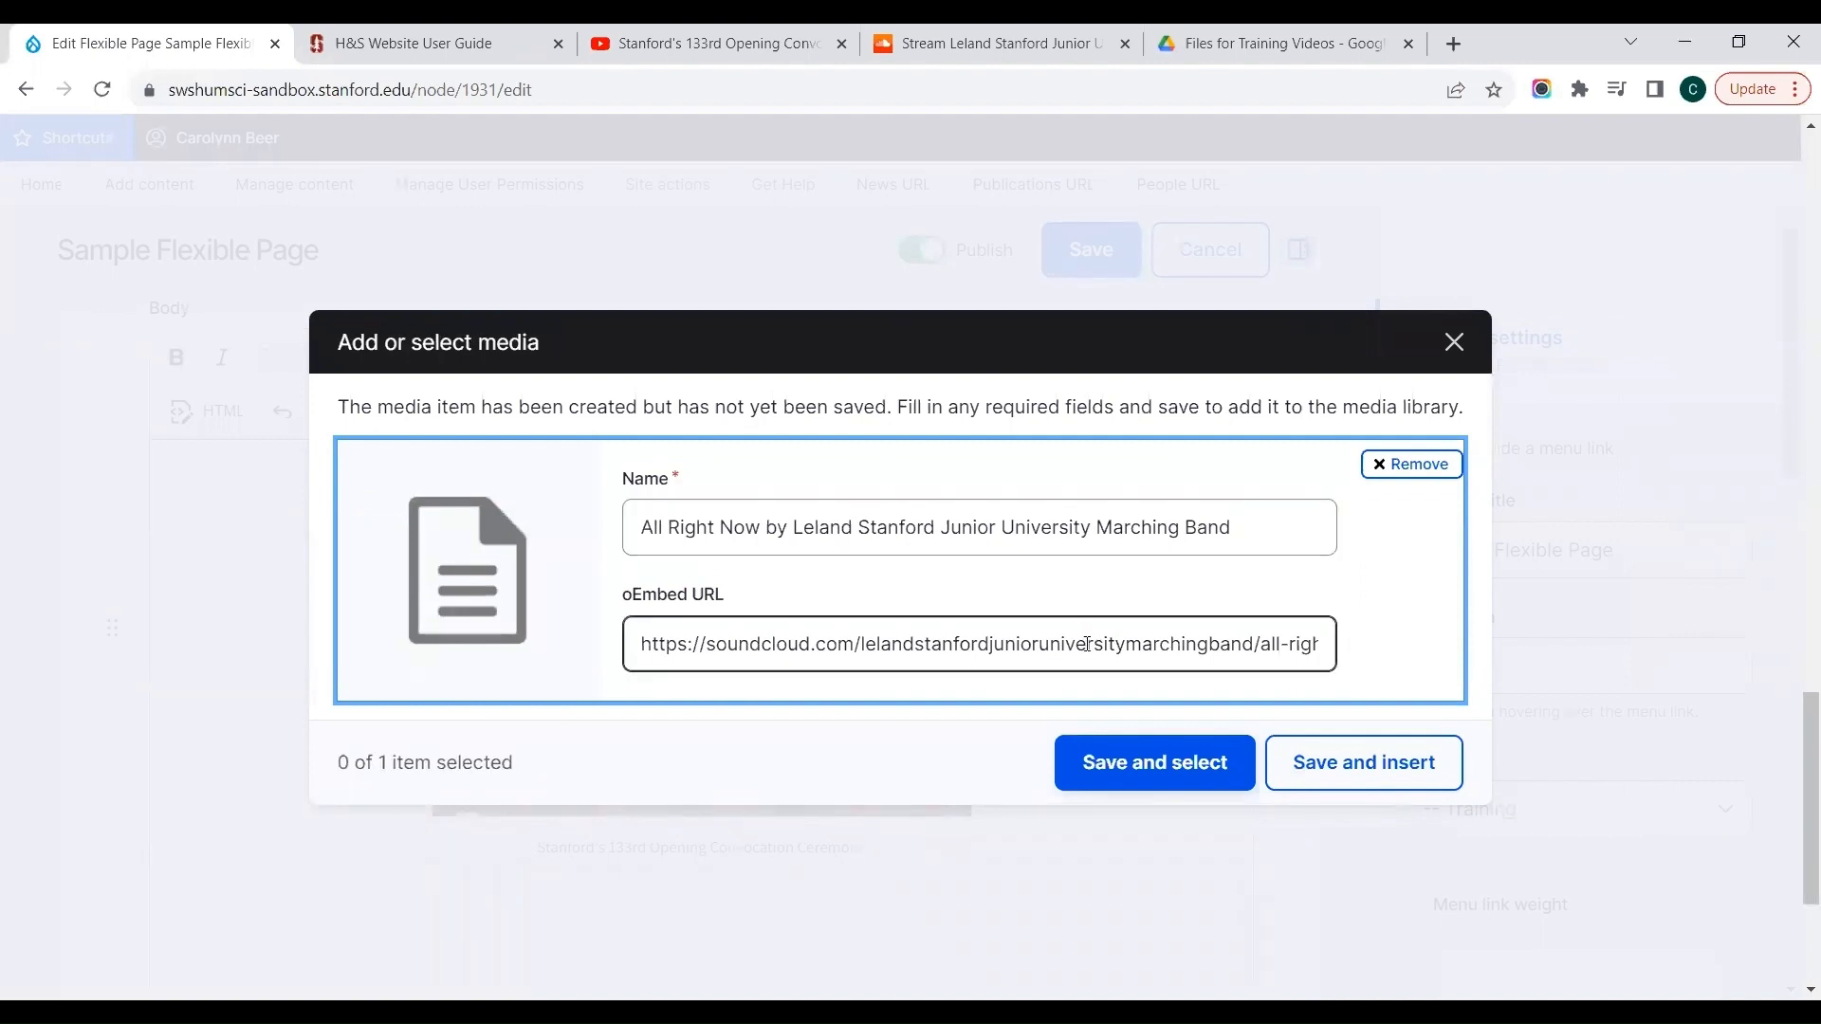
Save and insert the "All Right Now" embeddable below the convocation video and add a blank paragraph after it
{"action": "left_click", "coordinate": [1325, 773]}
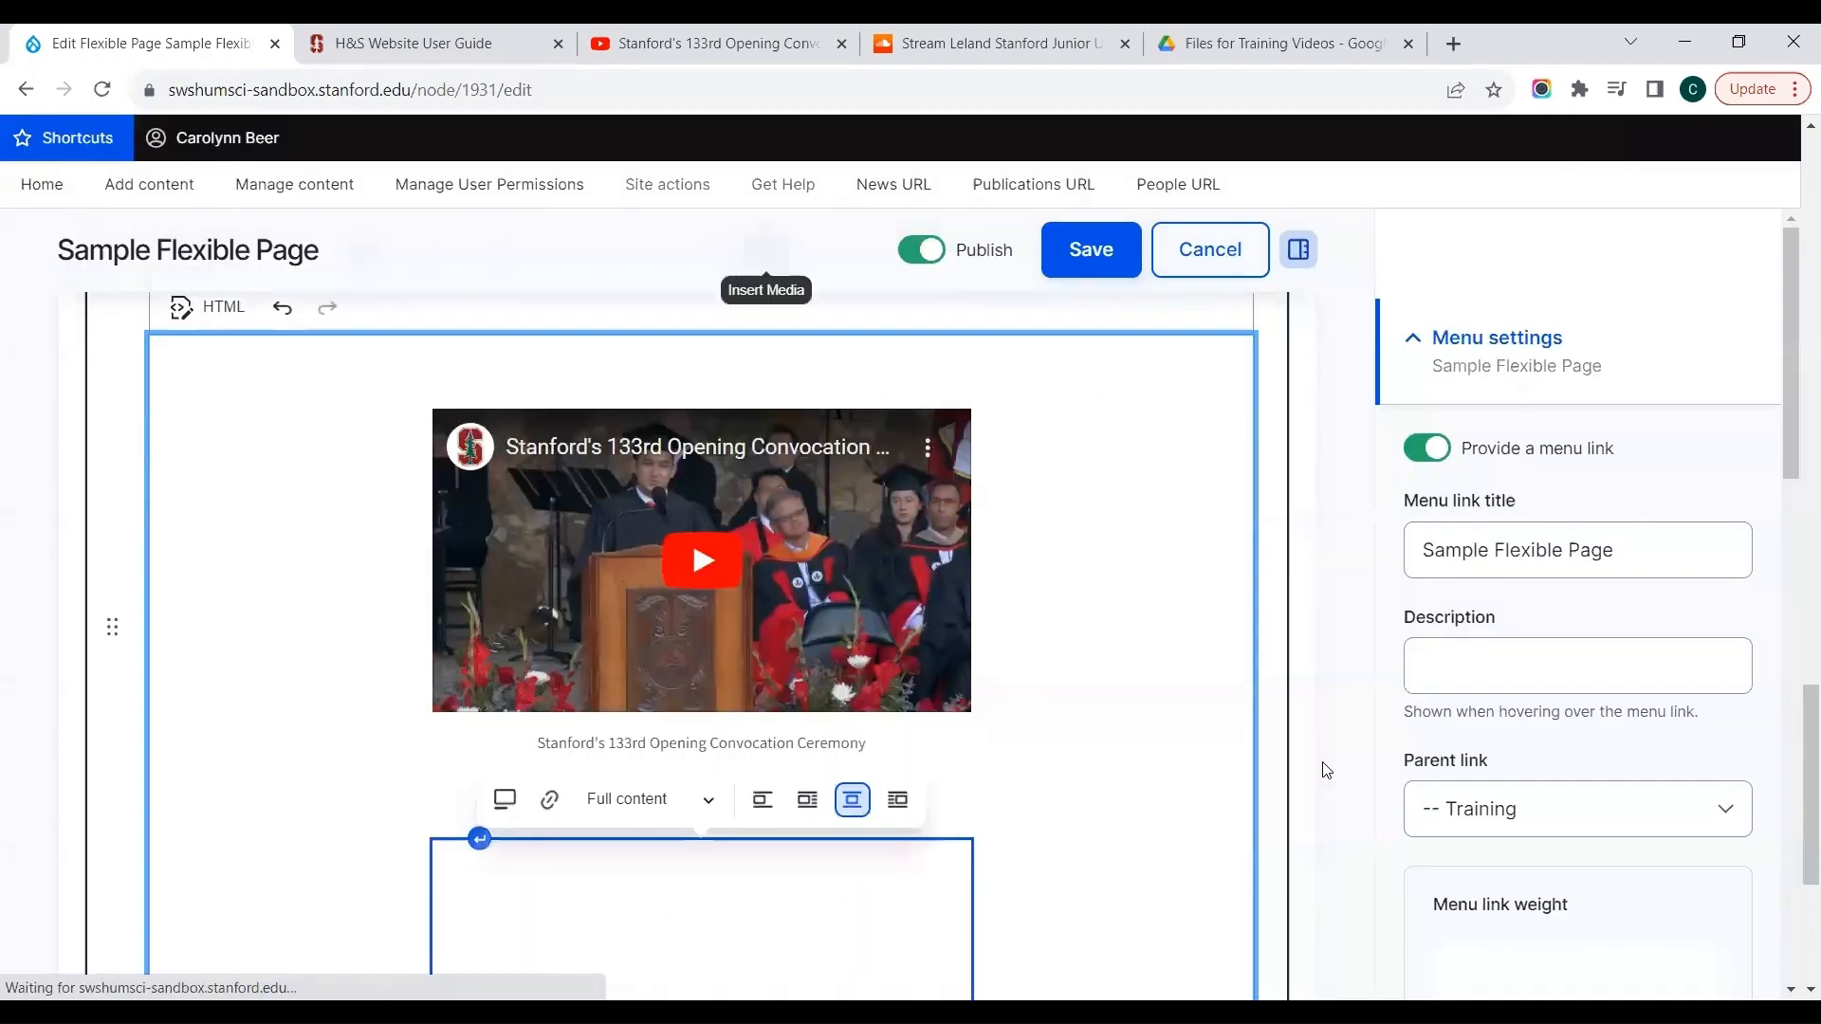
{"action": "left_click", "coordinate": [1352, 731]}
{"action": "scroll", "coordinate": [1354, 731], "scroll_direction": "down", "scroll_amount": 1}
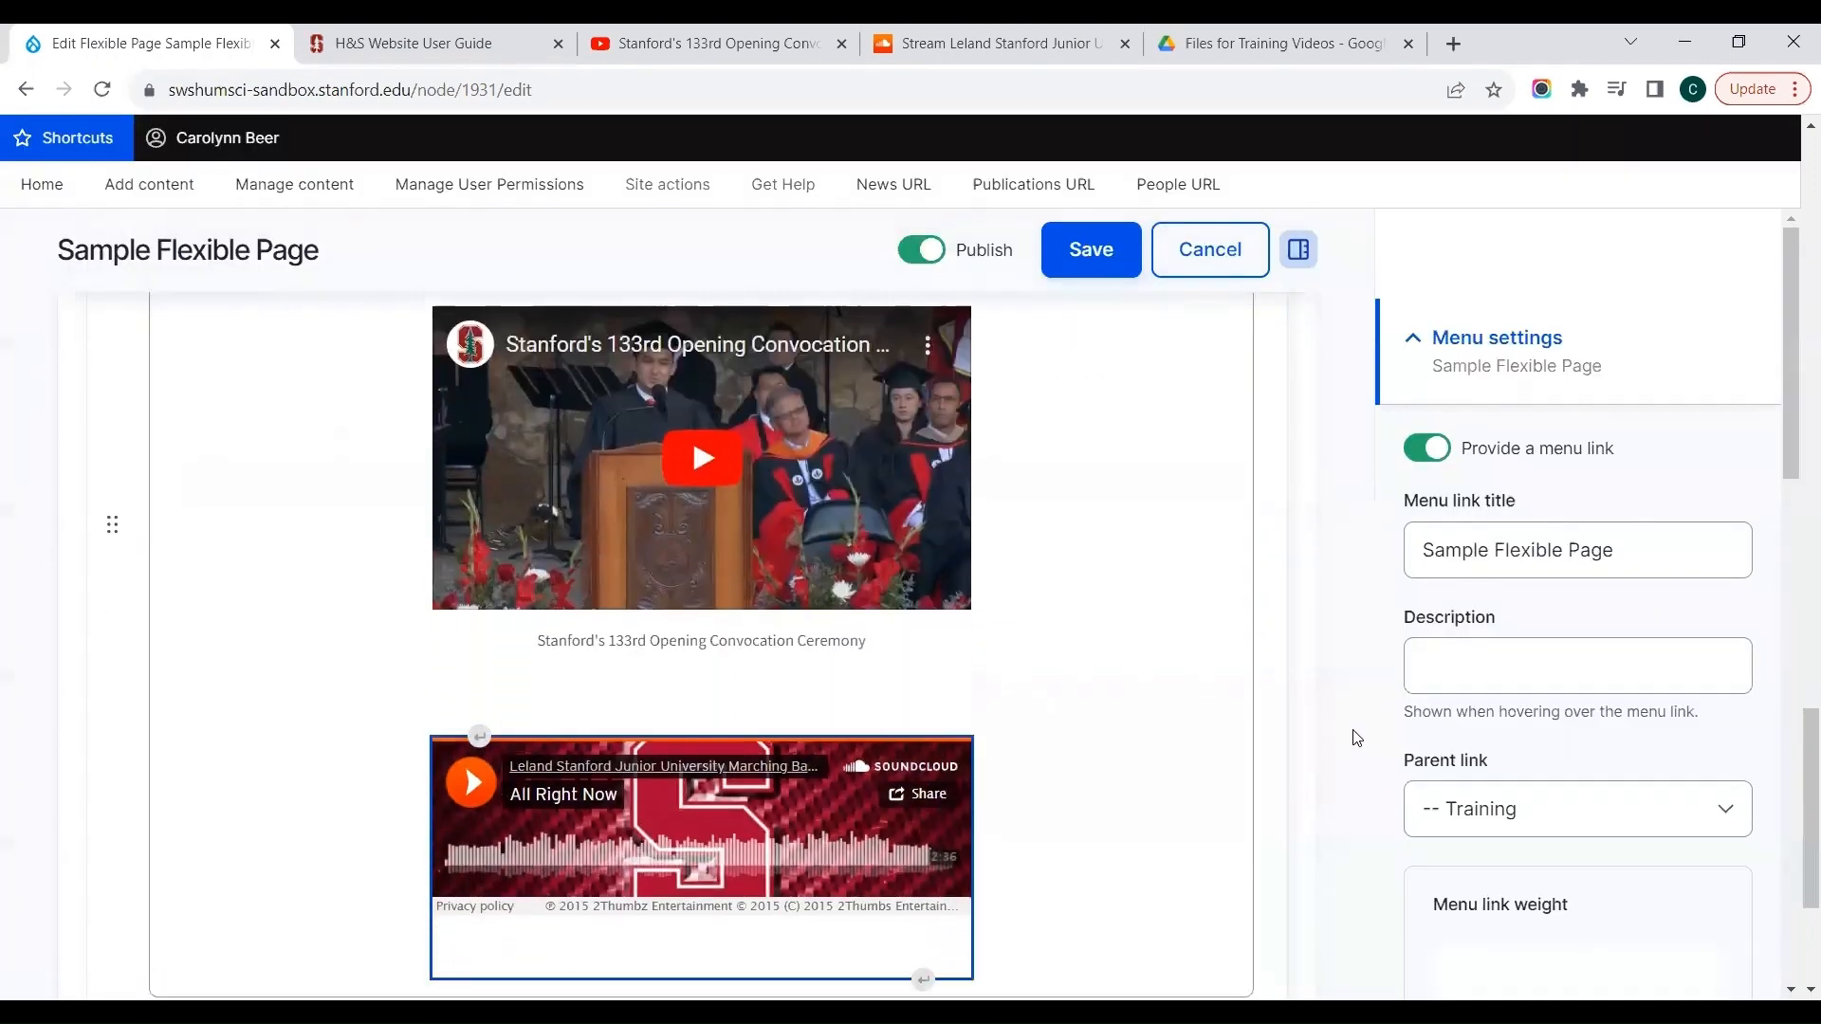
{"action": "scroll", "coordinate": [1354, 736], "scroll_direction": "down", "scroll_amount": 2}
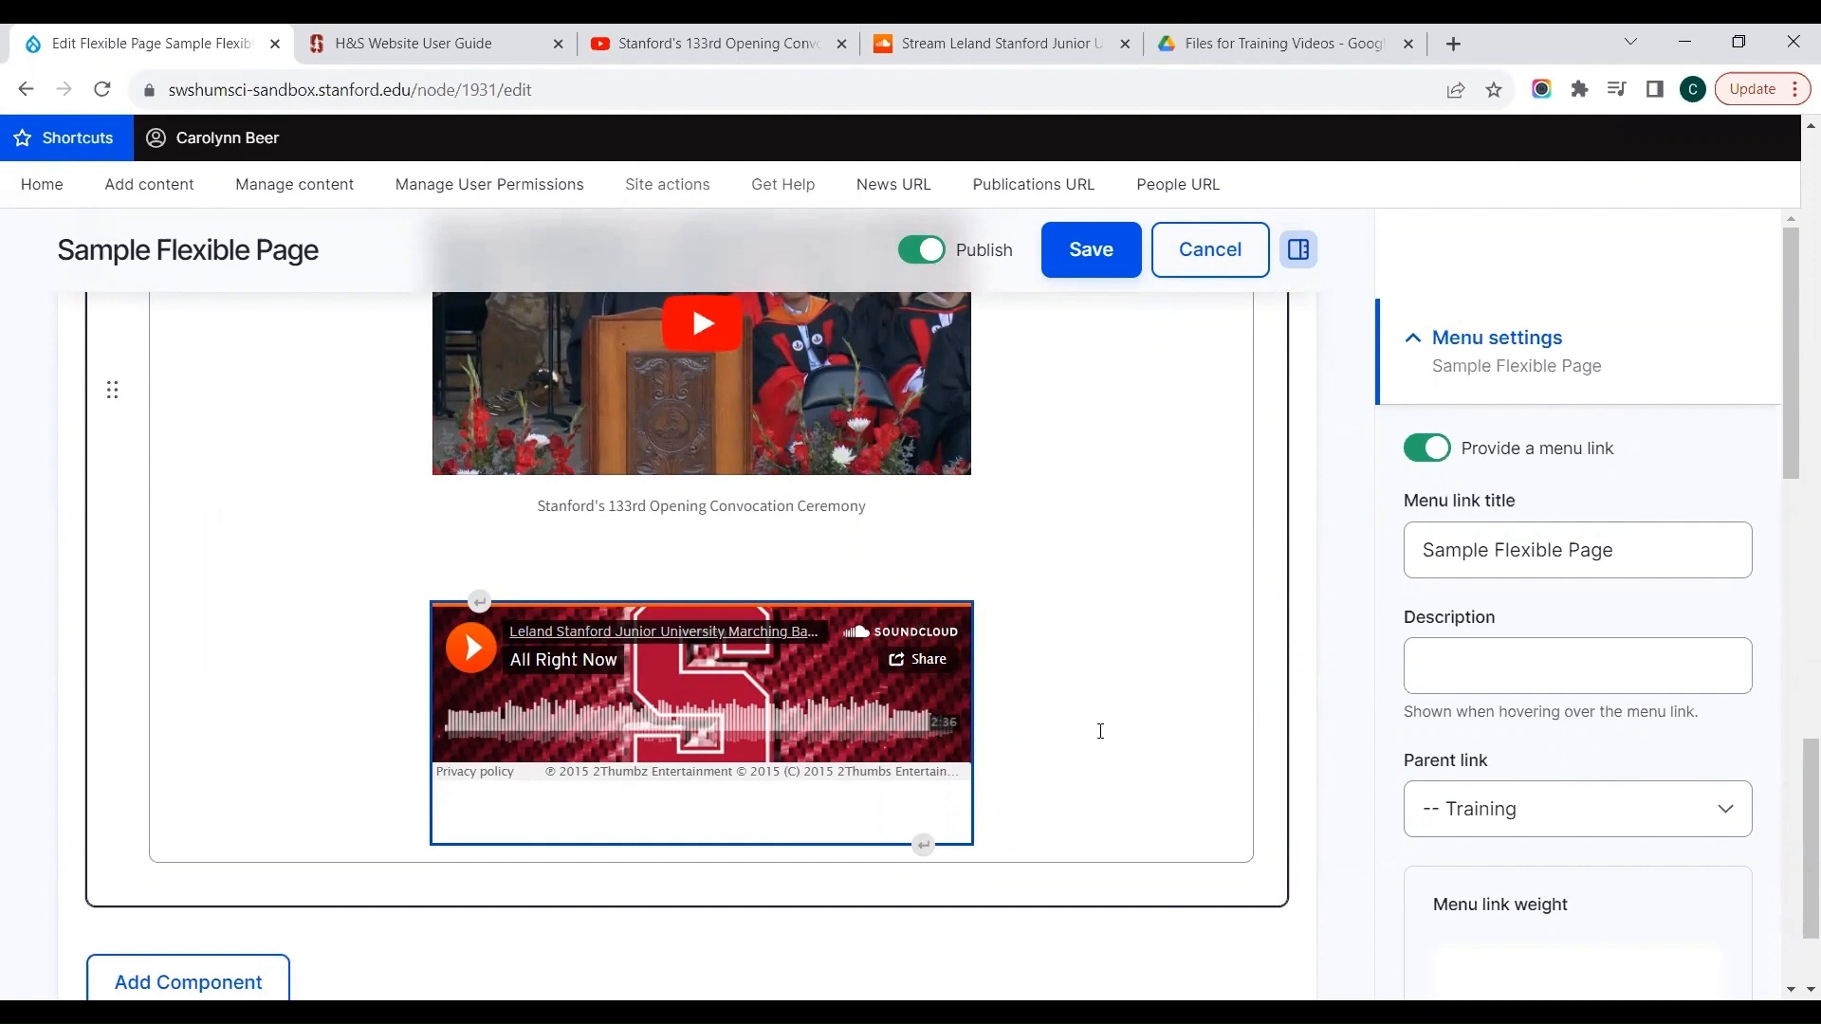
{"action": "left_click", "coordinate": [928, 842]}
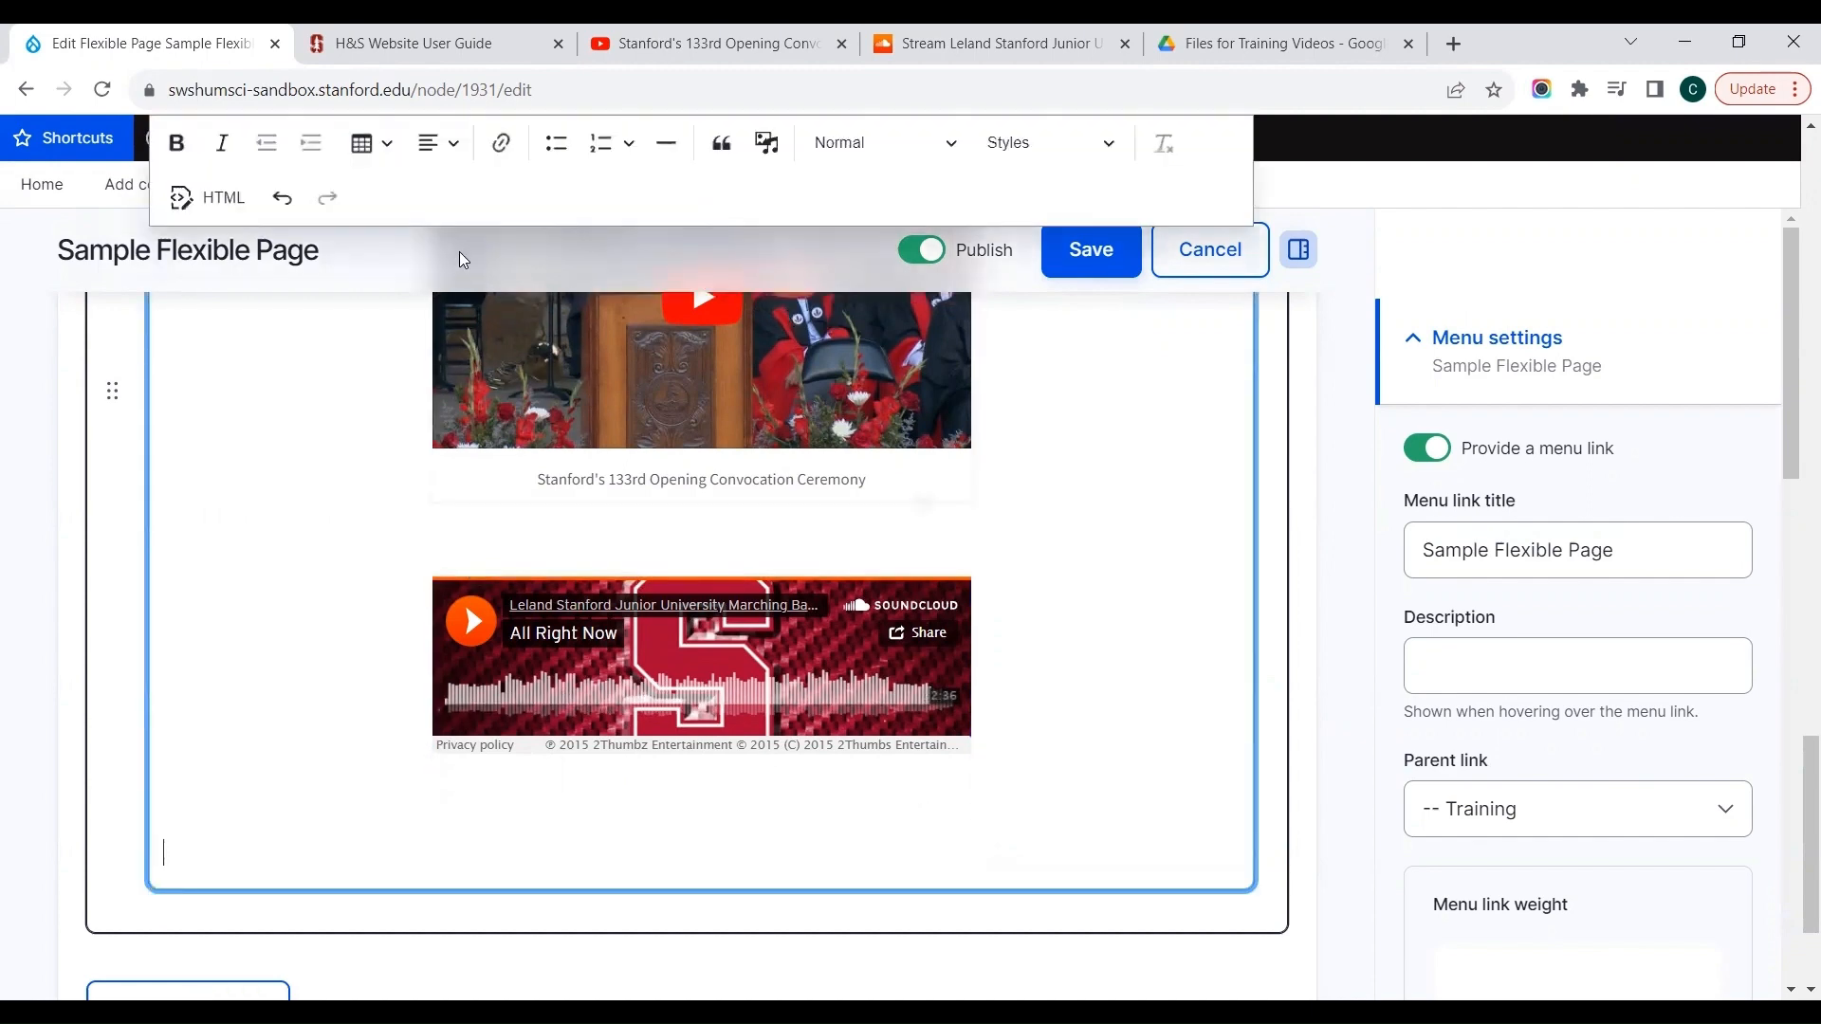
Switch to Google Drive, open the Training Video Sample Form and copy its send link
{"action": "mouse_move", "coordinate": [1197, 31]}
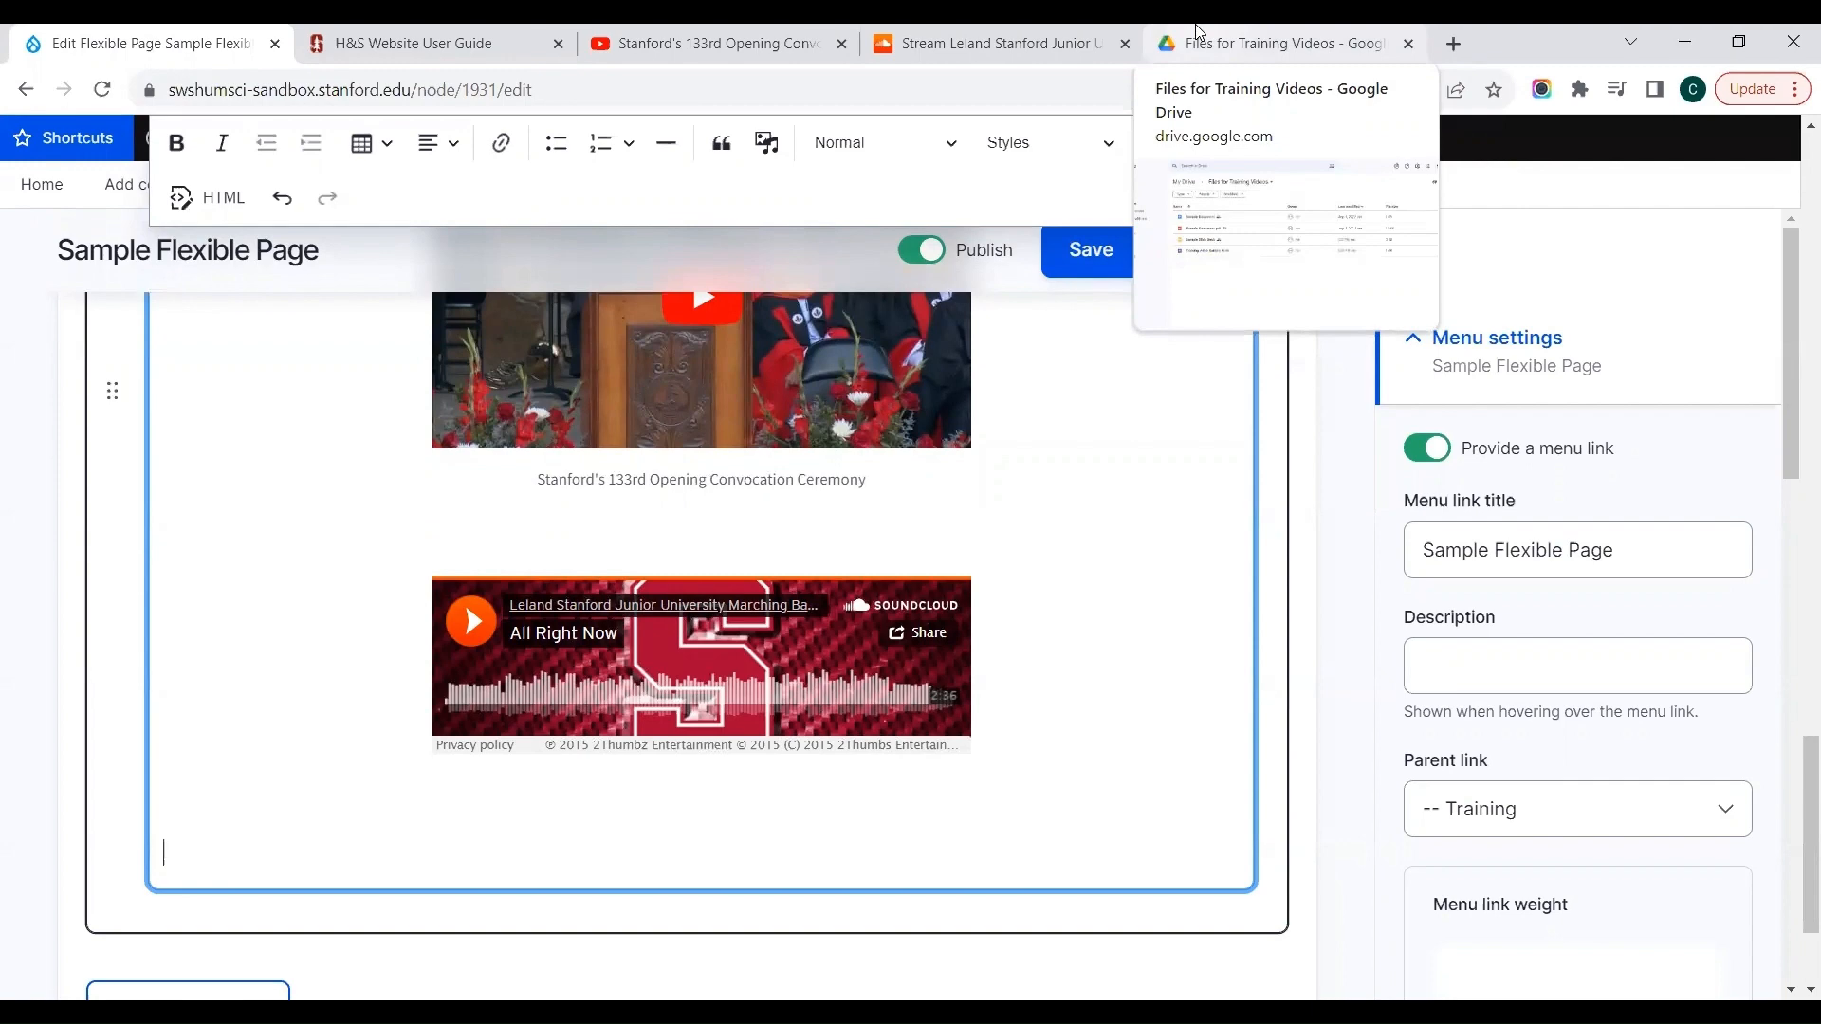
{"action": "left_click", "coordinate": [1196, 32]}
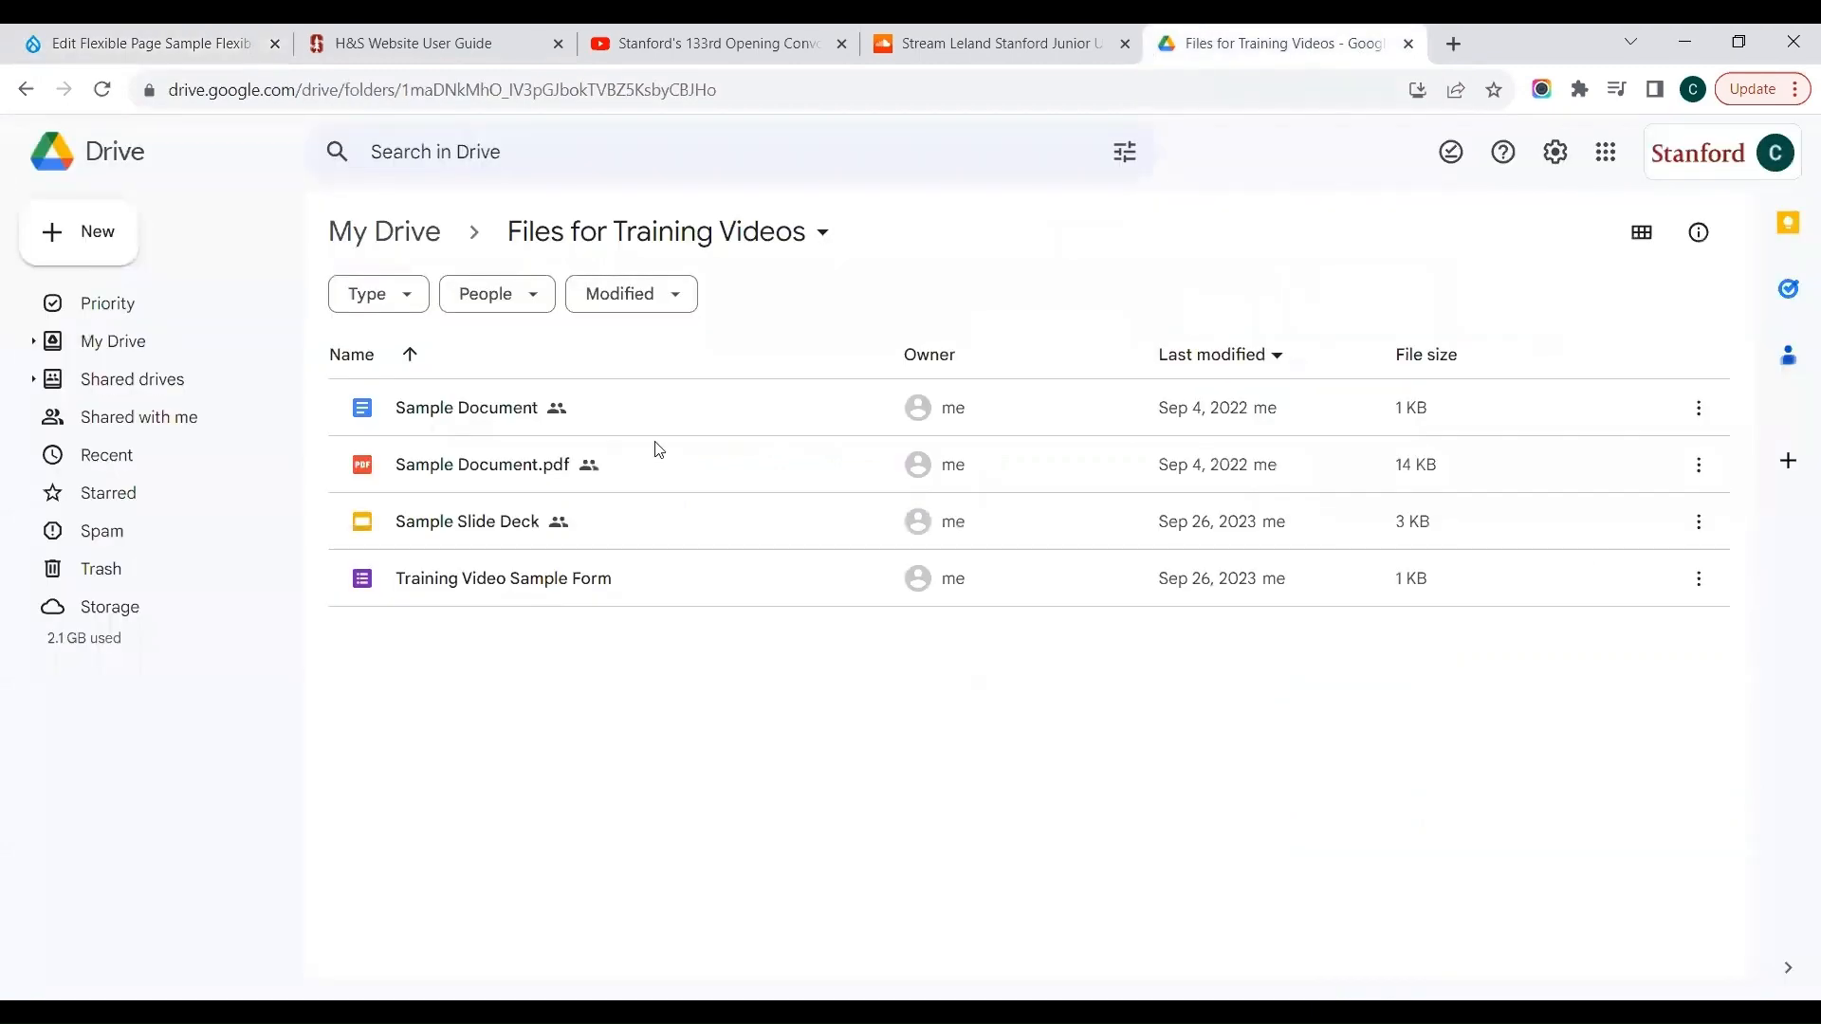
{"action": "left_click", "coordinate": [561, 582]}
{"action": "double_click", "coordinate": [560, 580]}
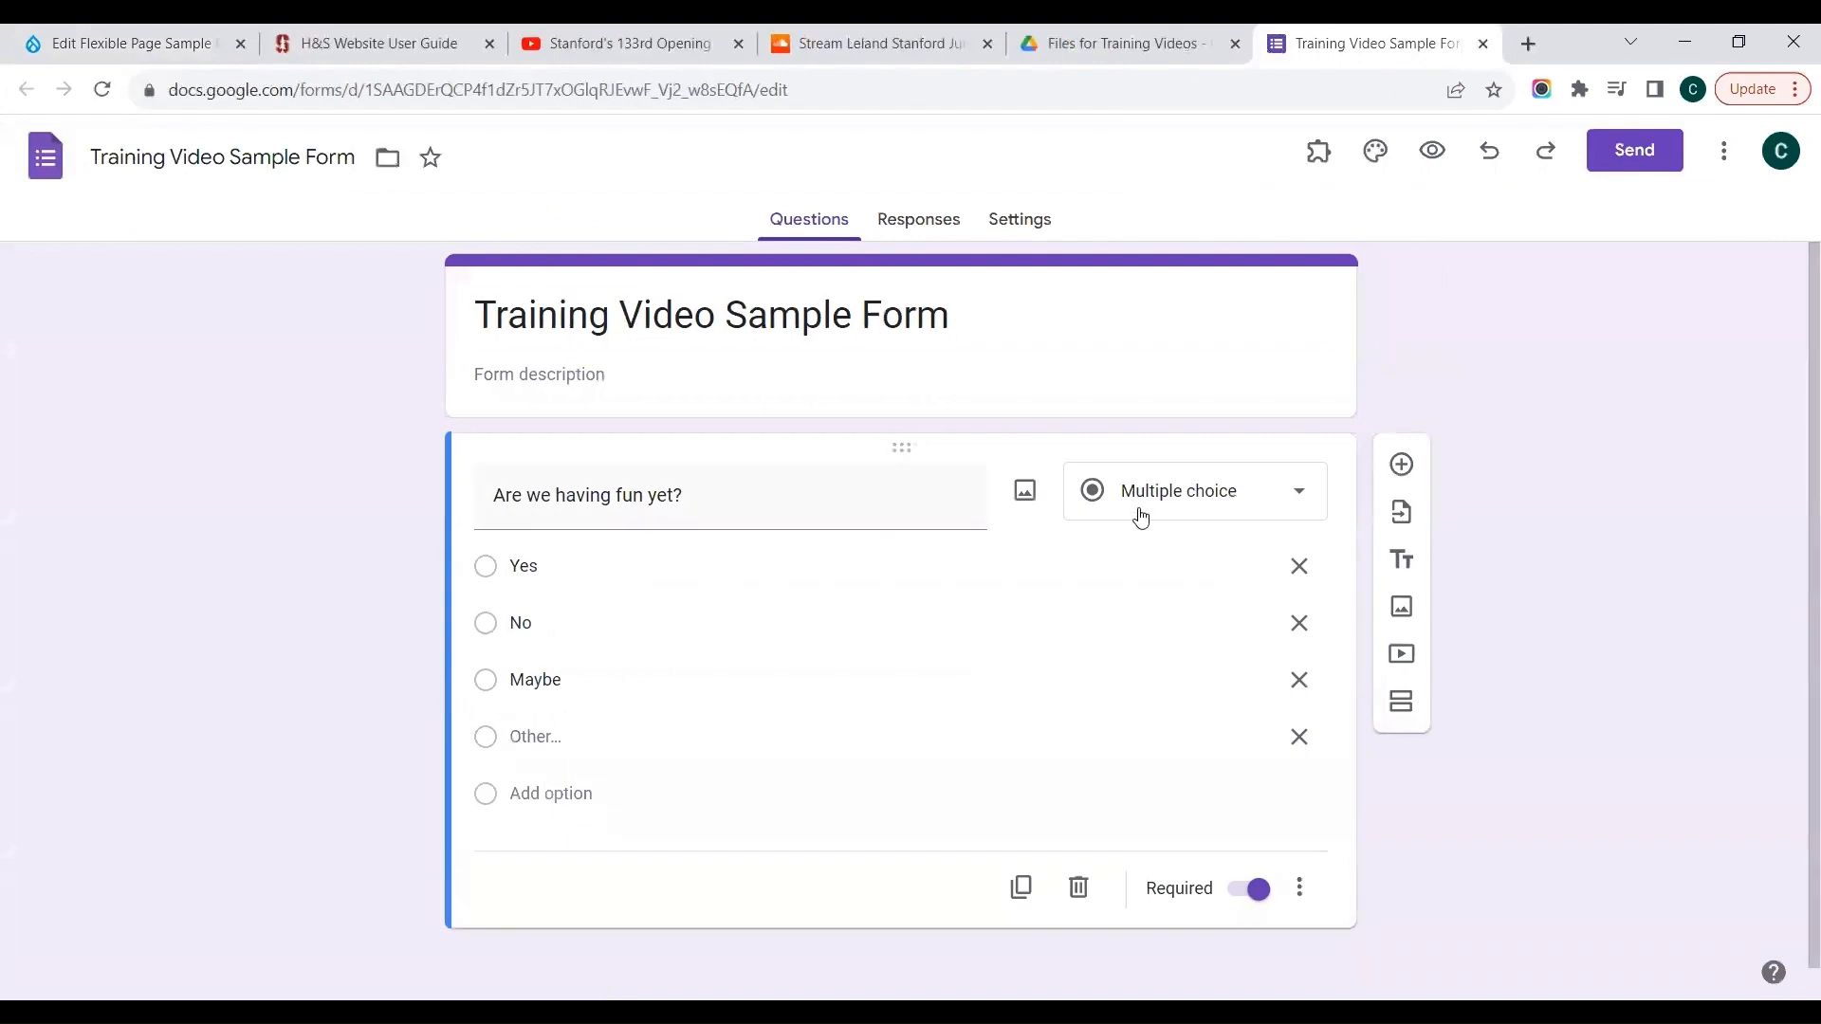
{"action": "left_click", "coordinate": [1659, 167]}
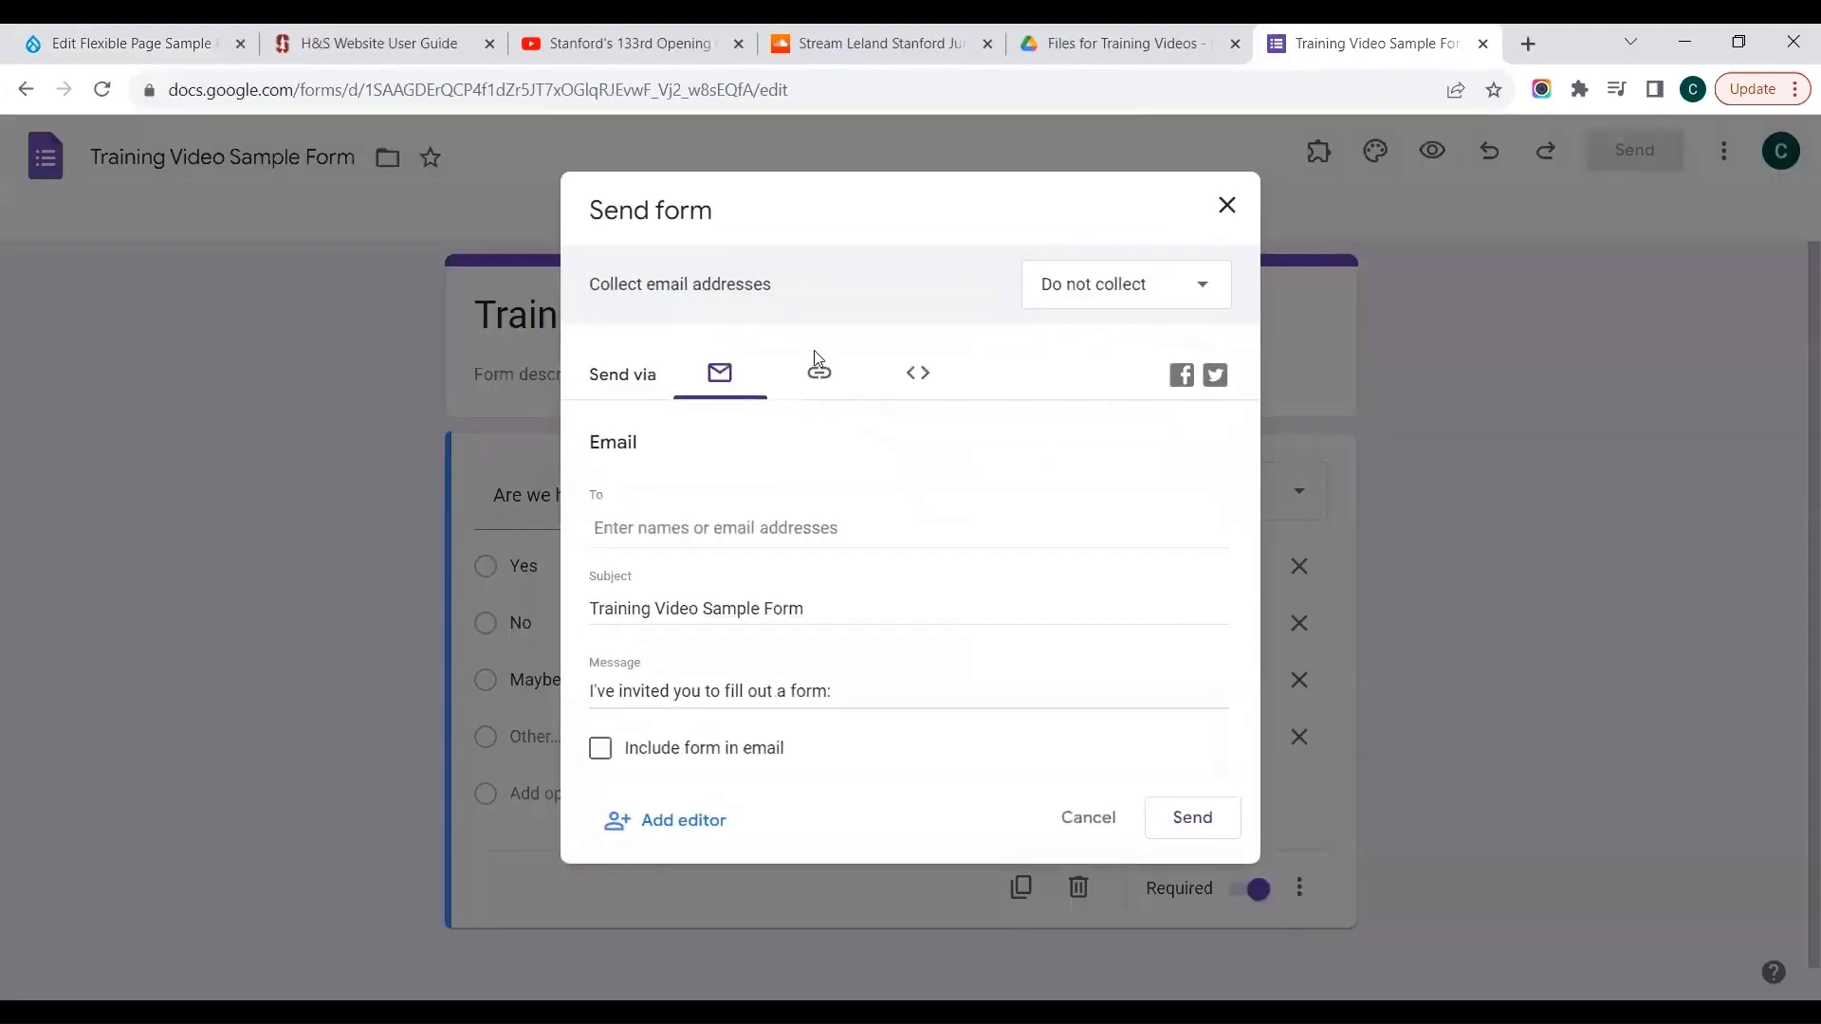
{"action": "left_click", "coordinate": [819, 377]}
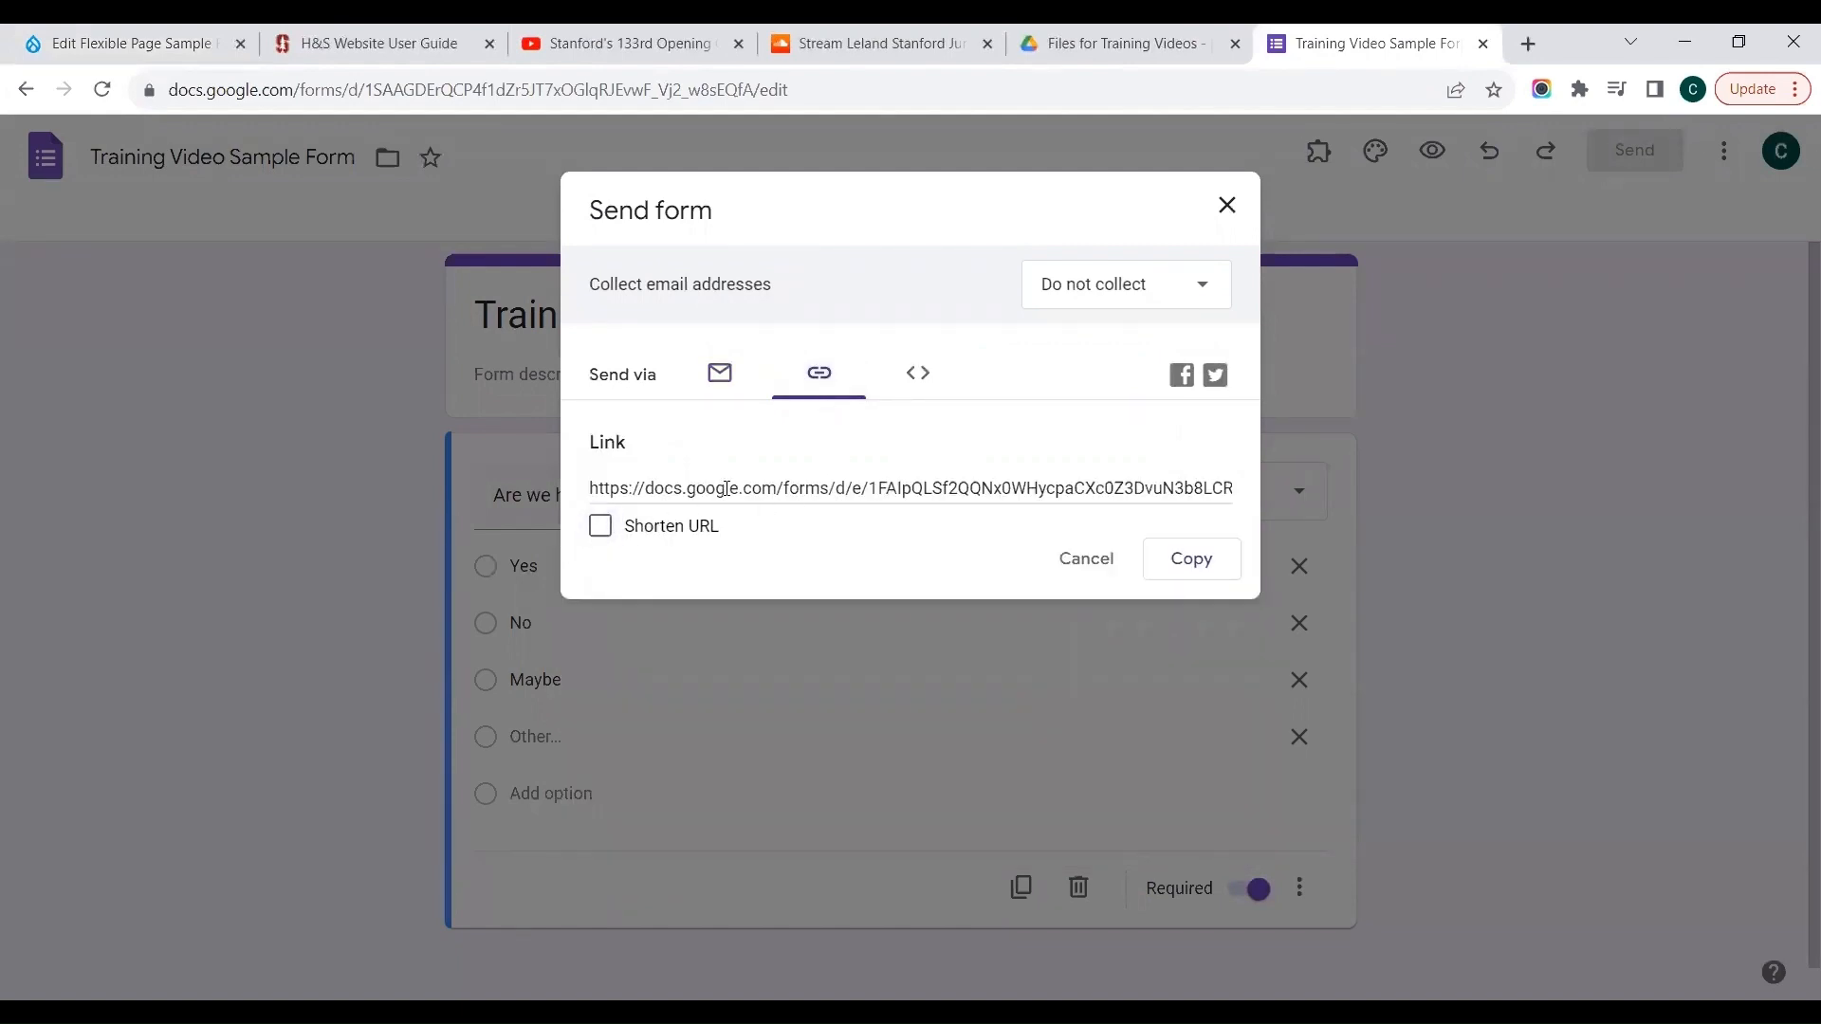
{"action": "left_click", "coordinate": [1181, 563]}
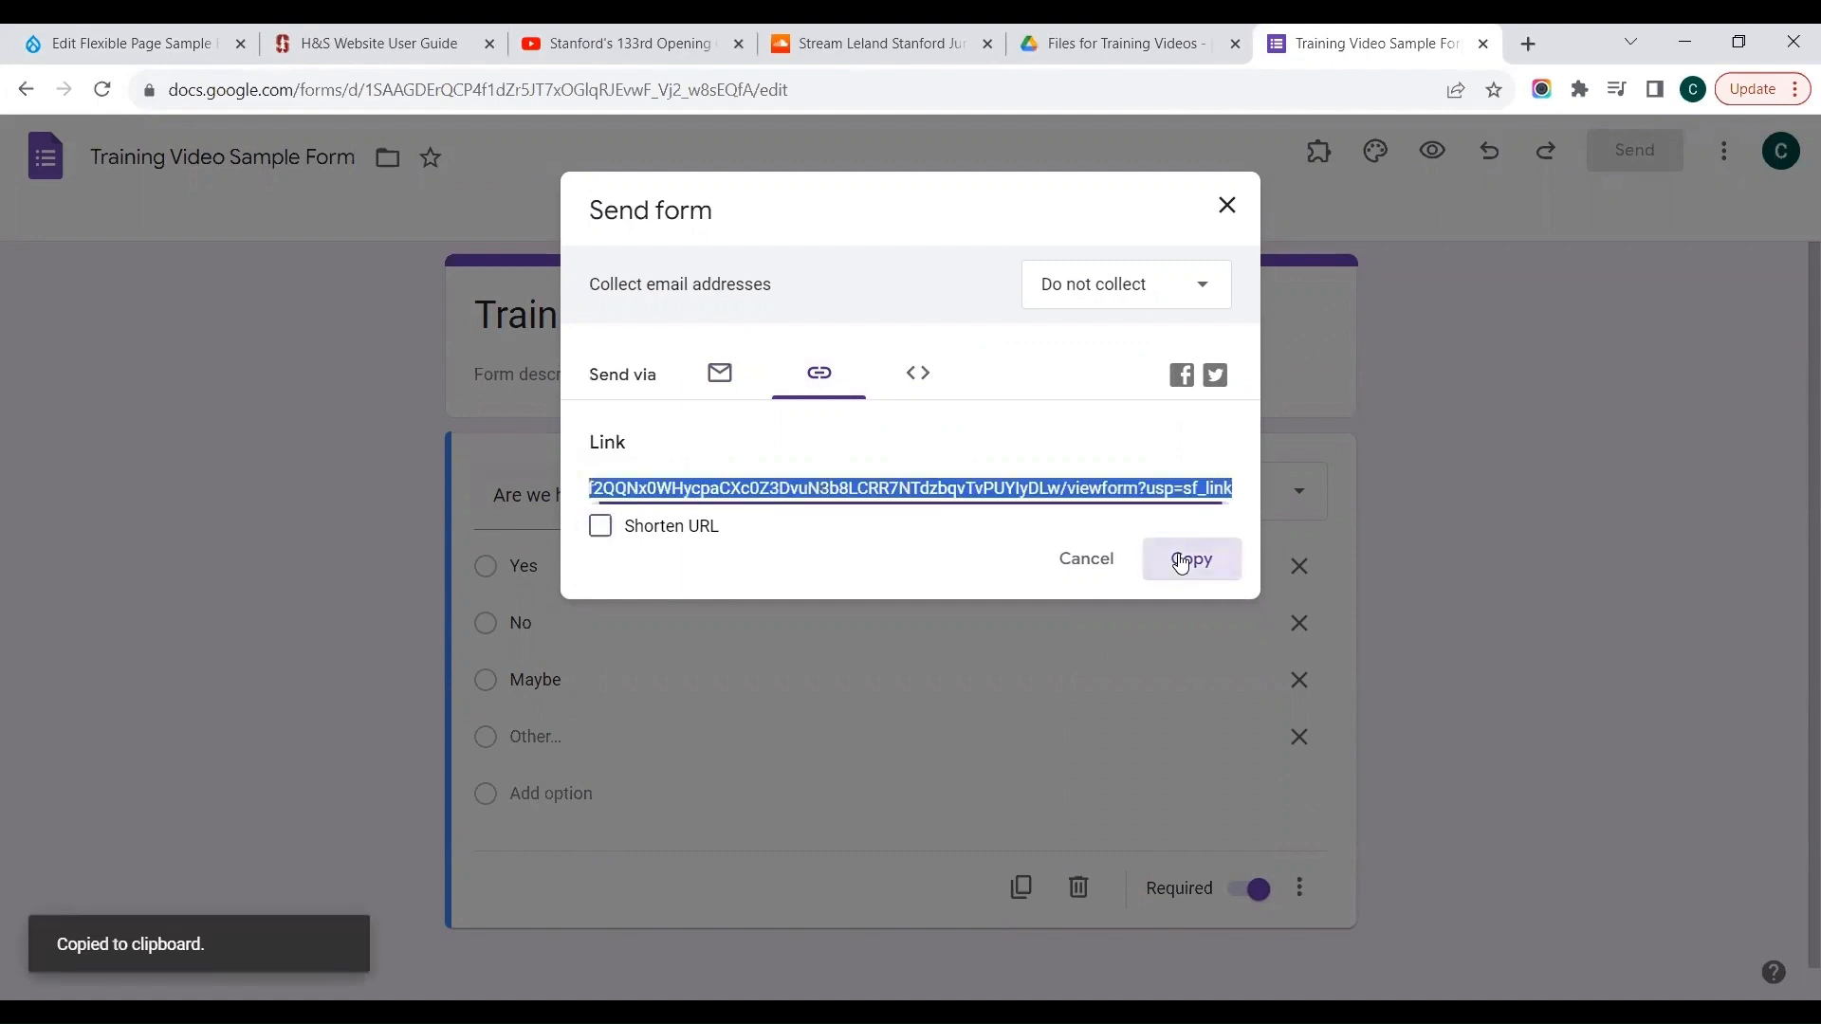
Switch back to the page editor and save and insert the copied form URL as a Google Form below the SoundCloud player
{"action": "left_click", "coordinate": [166, 57]}
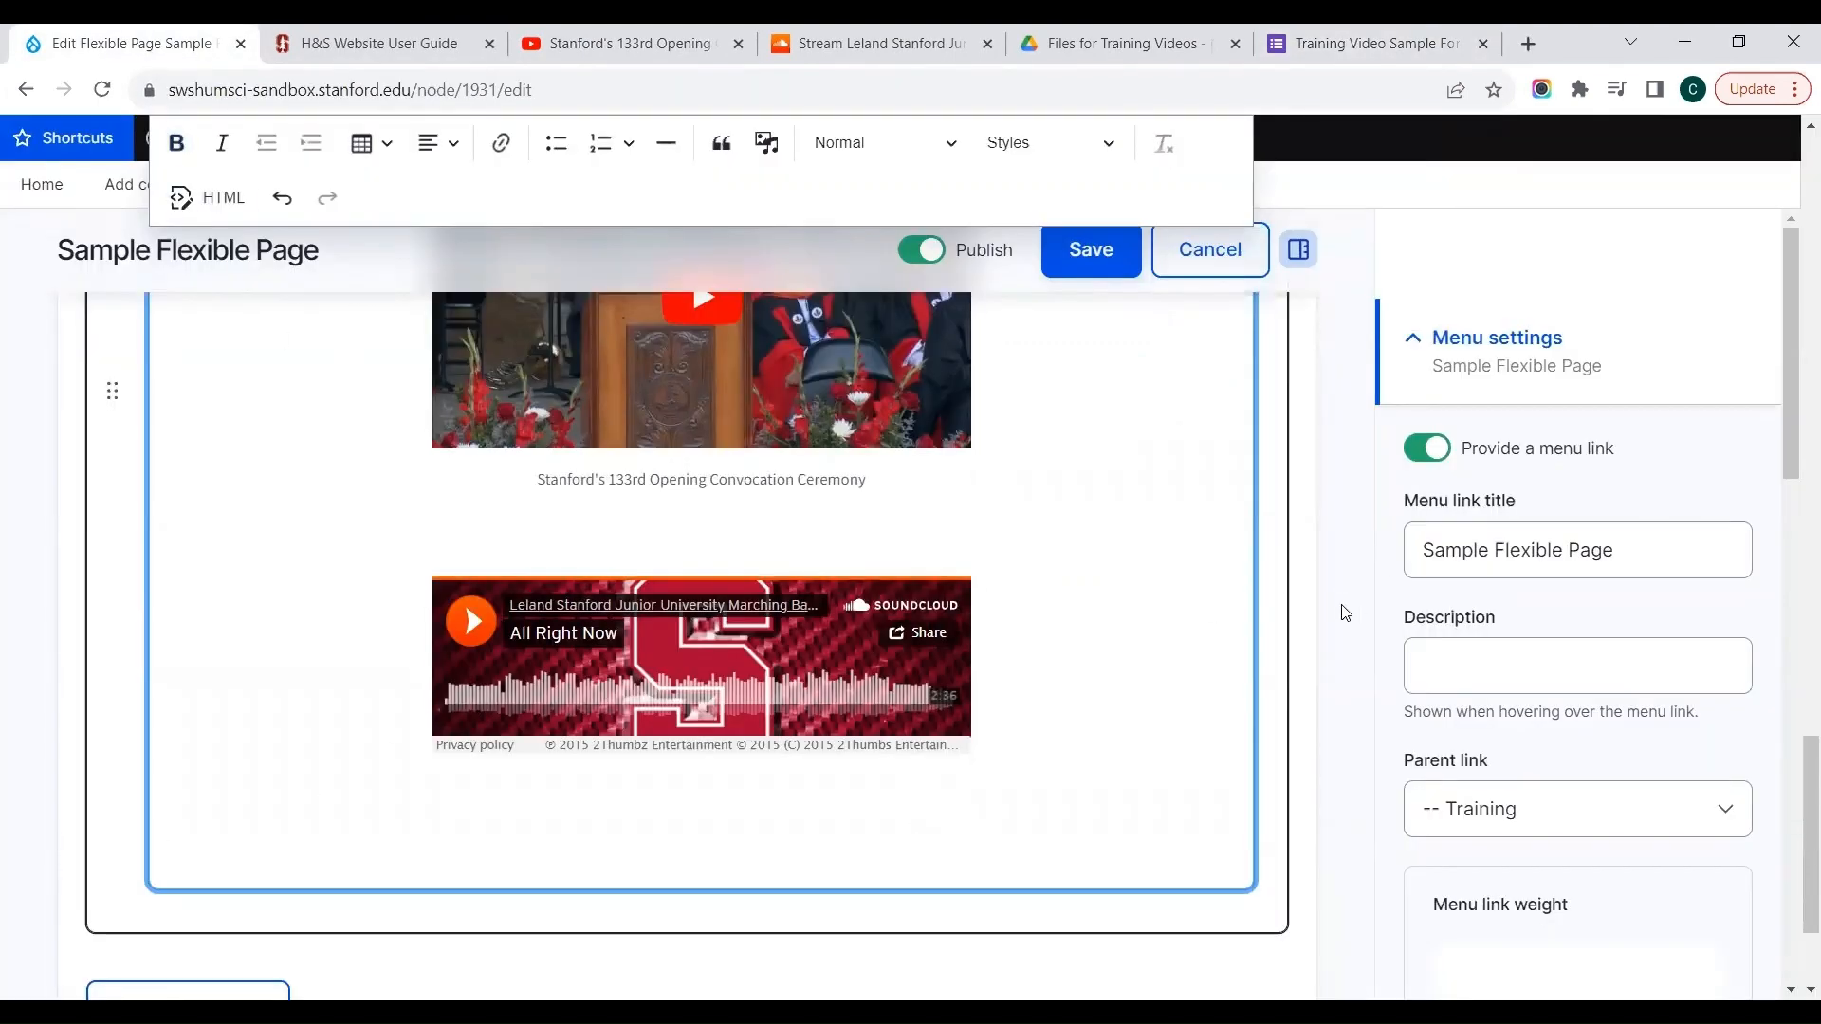
{"action": "left_click", "coordinate": [766, 145]}
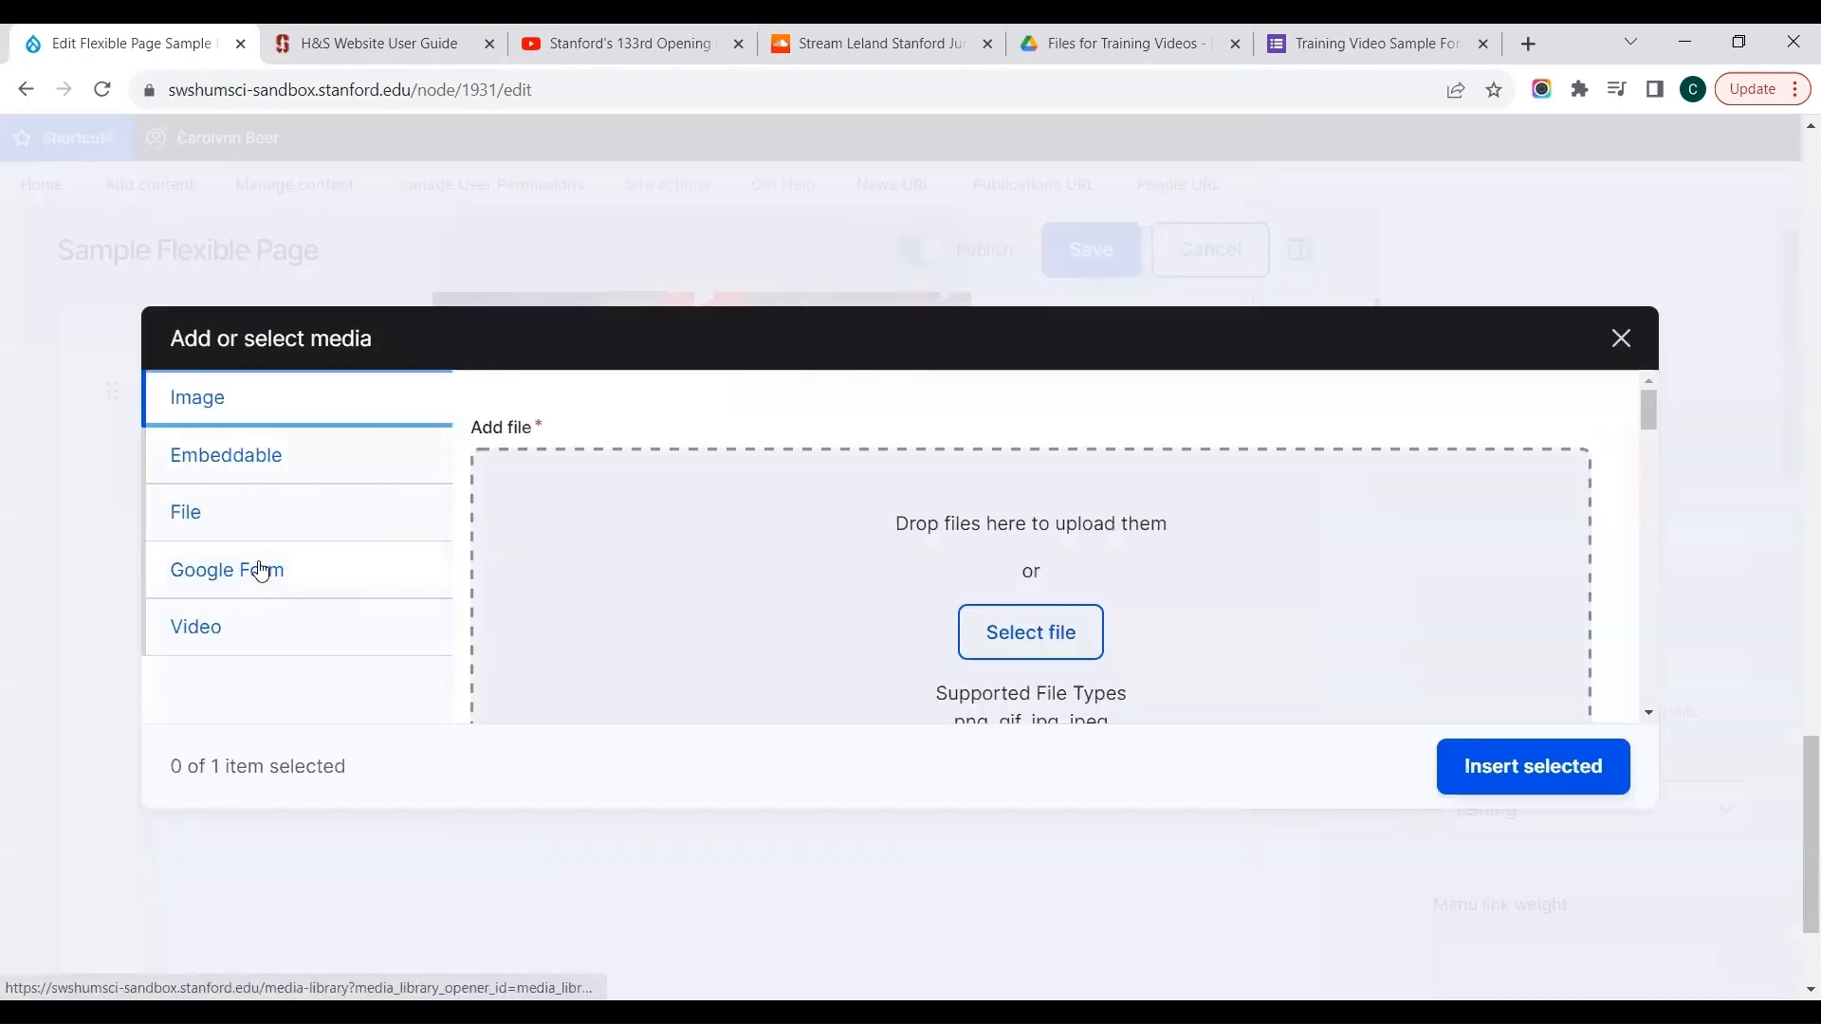
{"action": "left_click", "coordinate": [262, 571]}
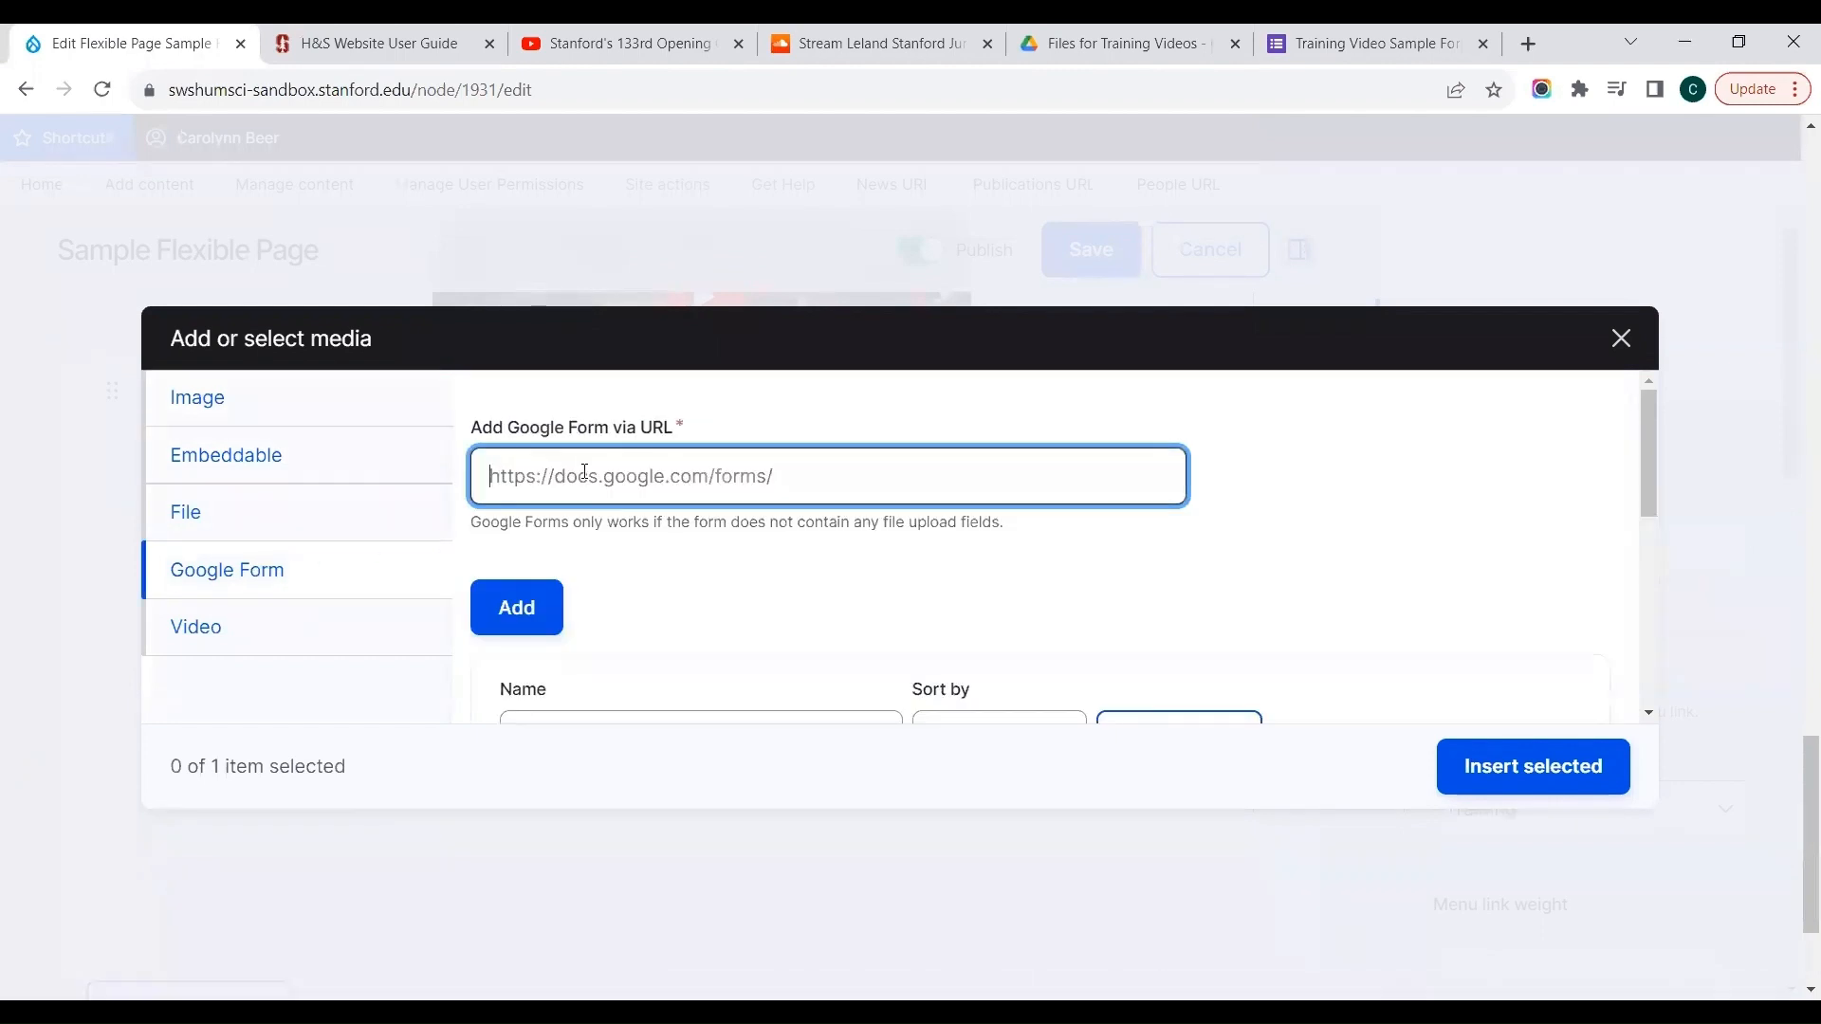
{"action": "key", "text": "ctrl+v"}
{"action": "left_click", "coordinate": [517, 607]}
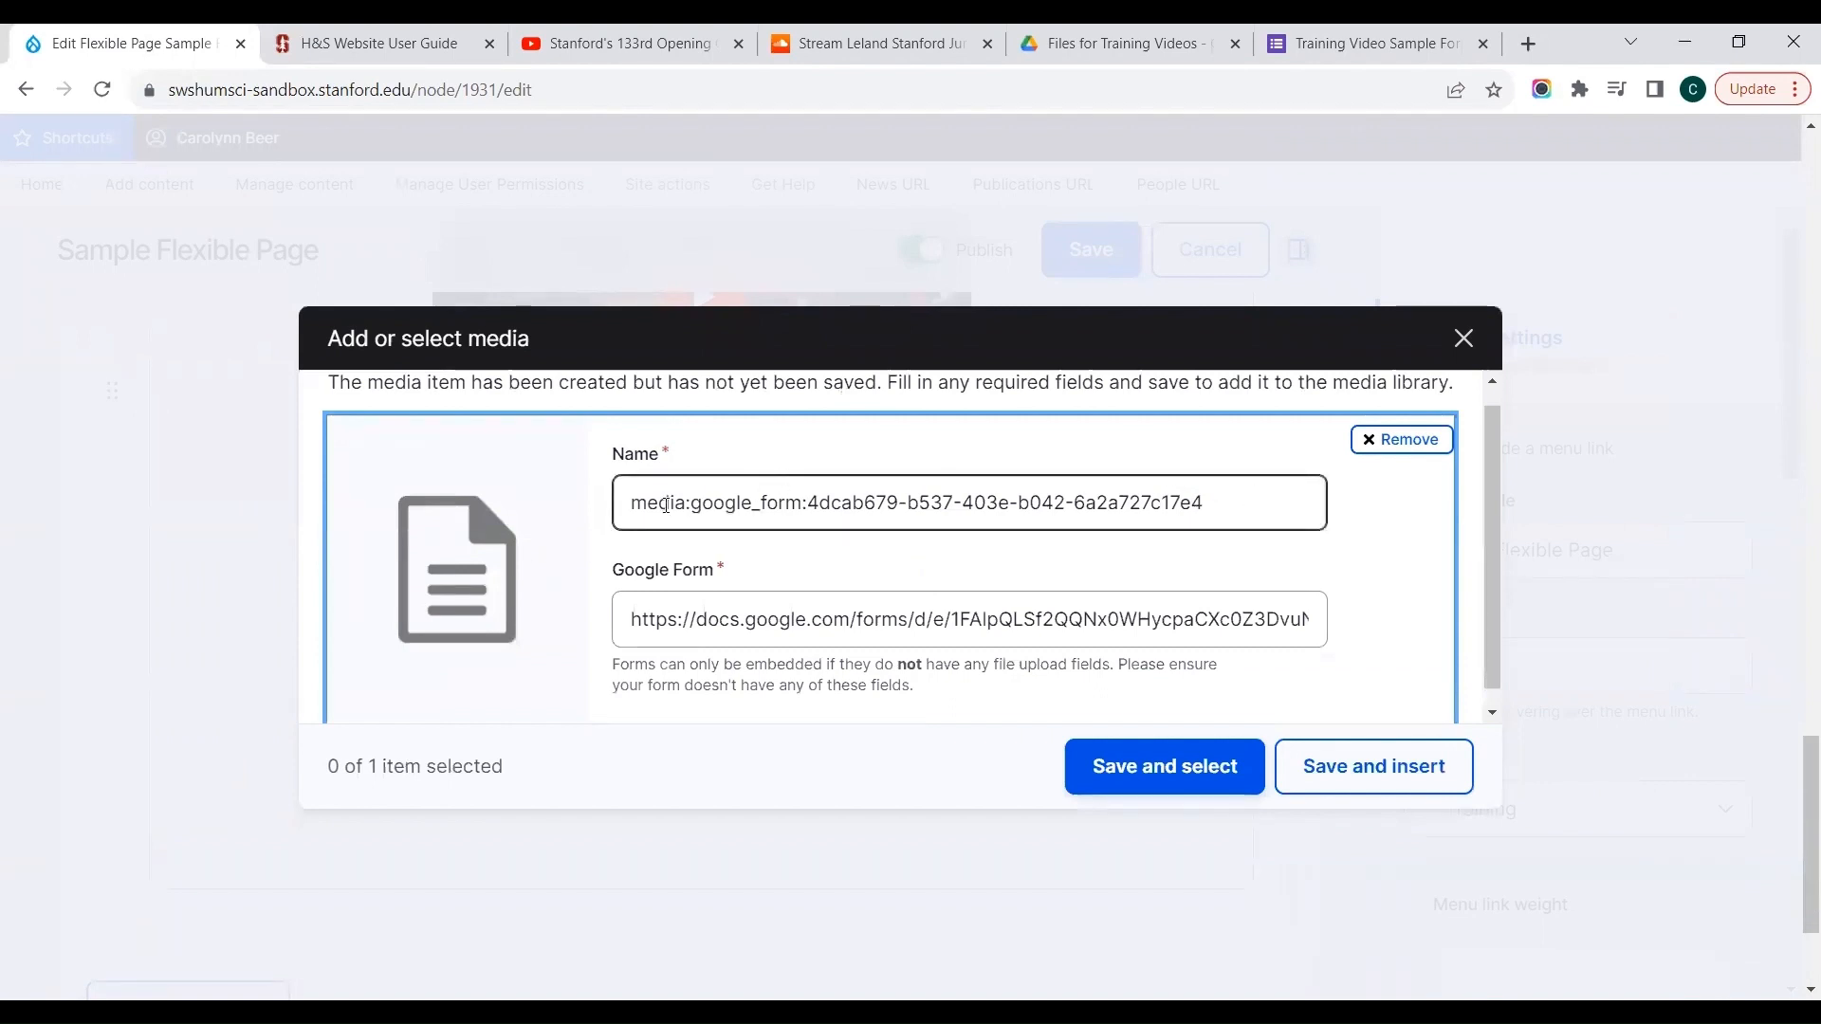
{"action": "left_click", "coordinate": [1378, 768]}
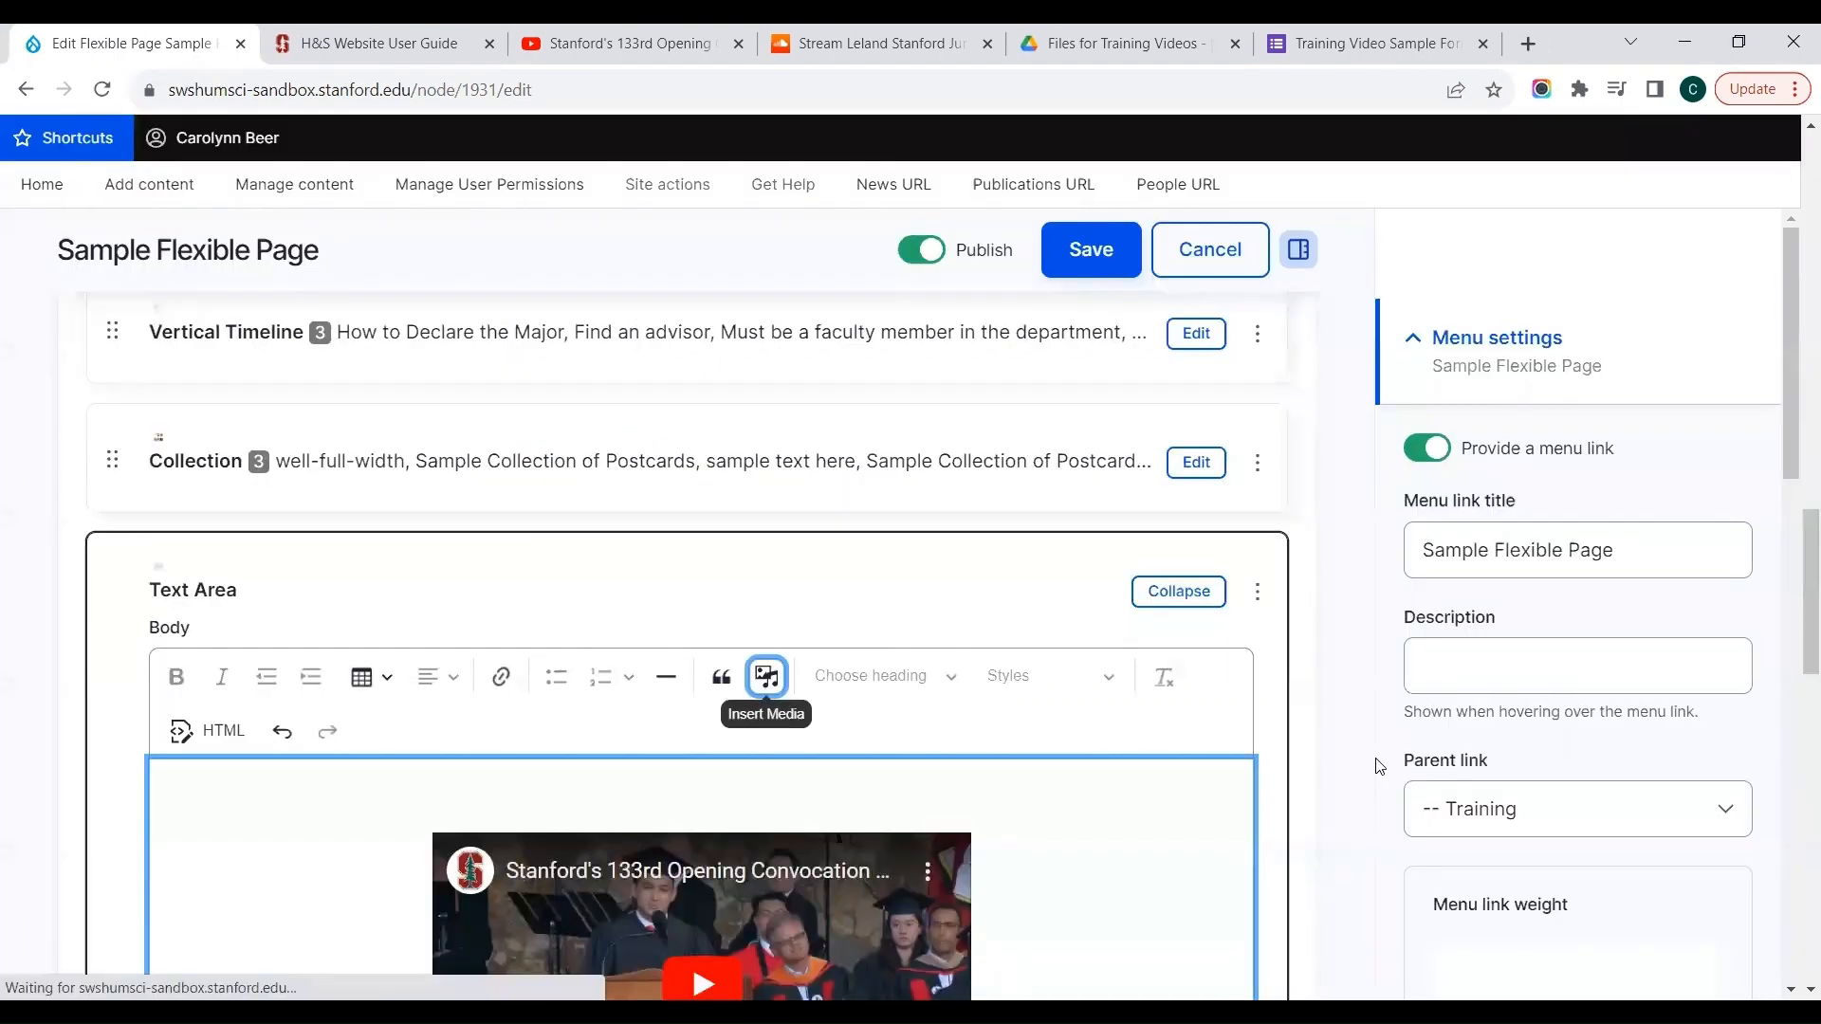
{"action": "scroll", "coordinate": [1338, 812], "scroll_direction": "down", "scroll_amount": 4}
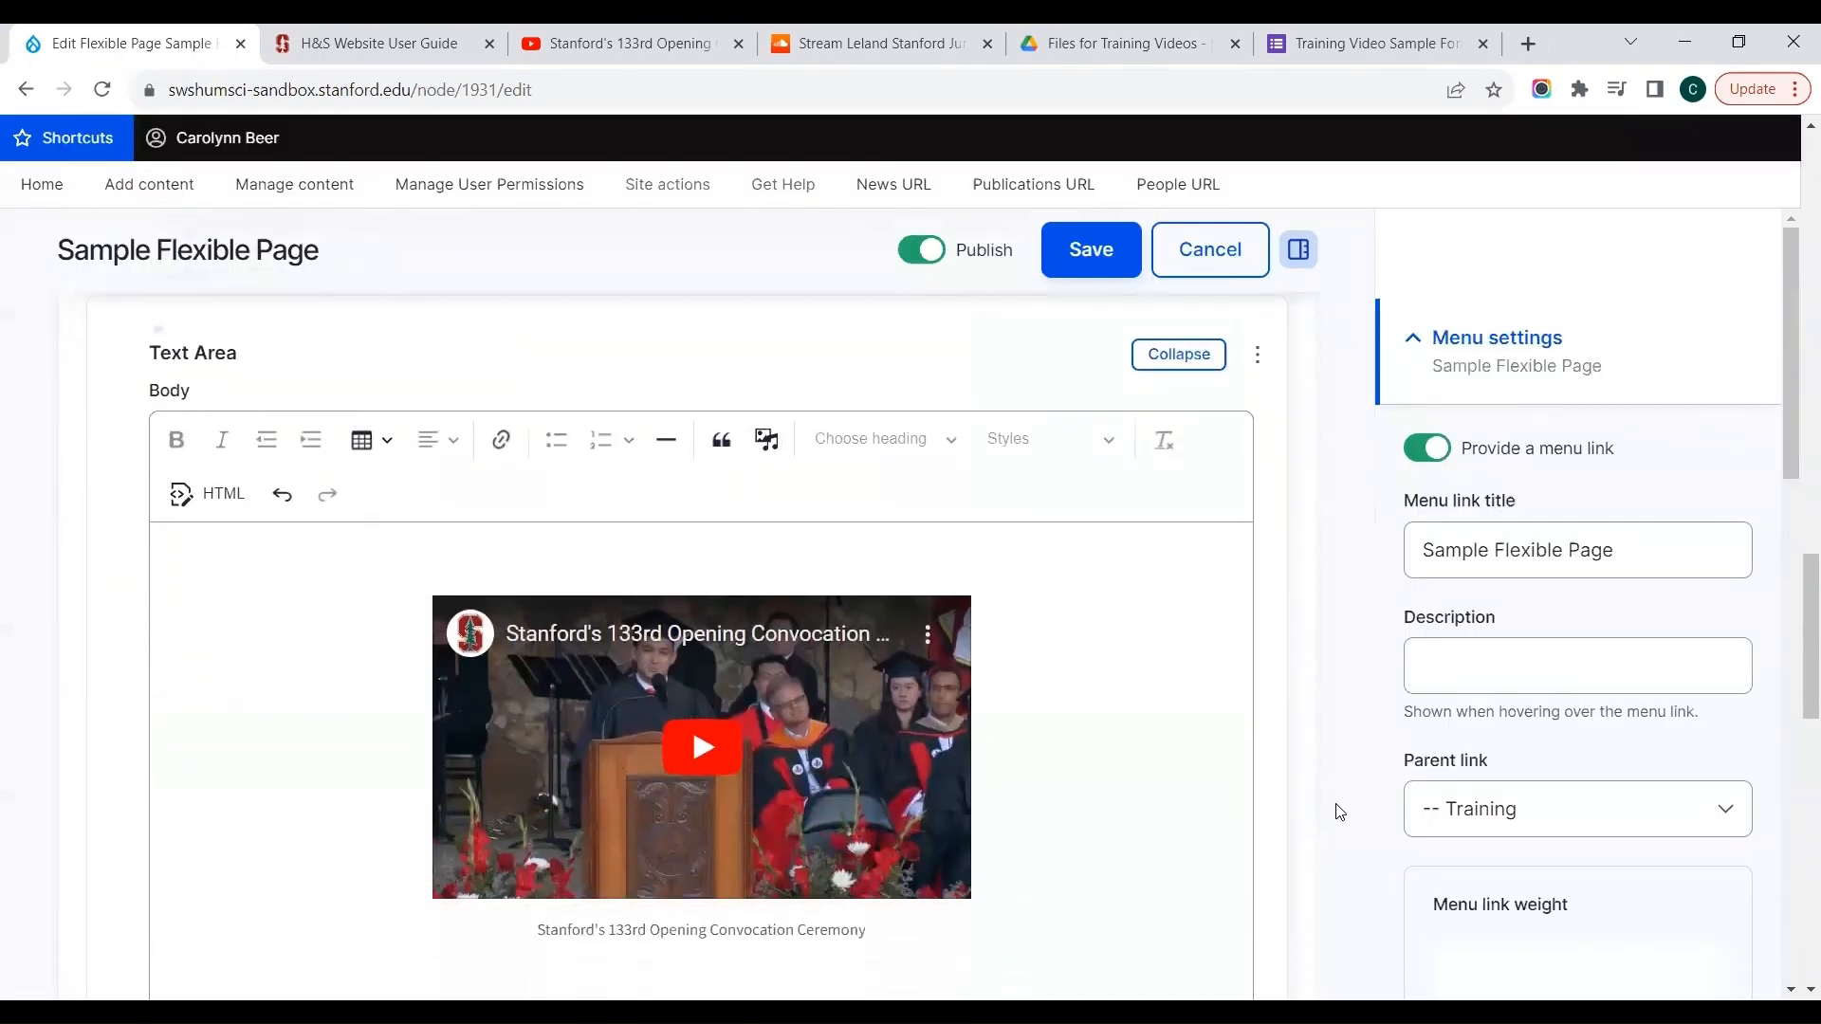
Check the embedded media in the Text Area and save the Sample Flexible Page
{"action": "scroll", "coordinate": [1339, 811], "scroll_direction": "down", "scroll_amount": 6}
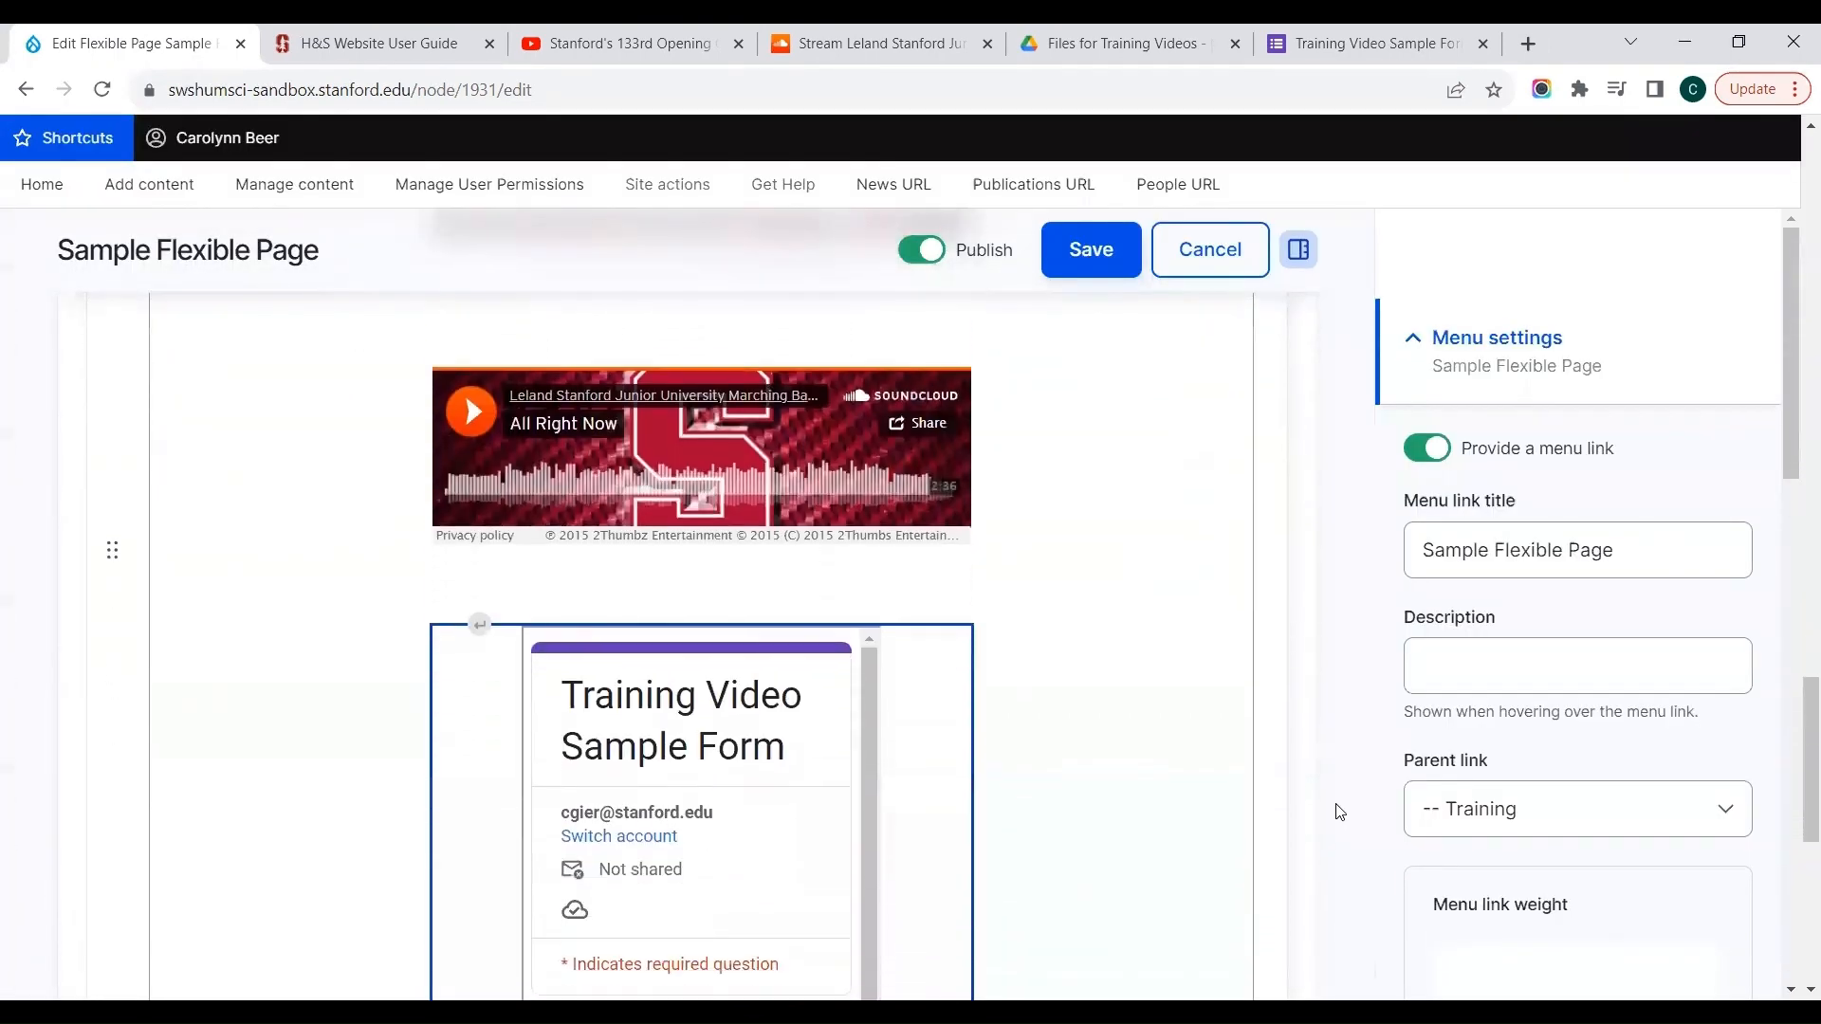
{"action": "scroll", "coordinate": [1338, 812], "scroll_direction": "down", "scroll_amount": 2}
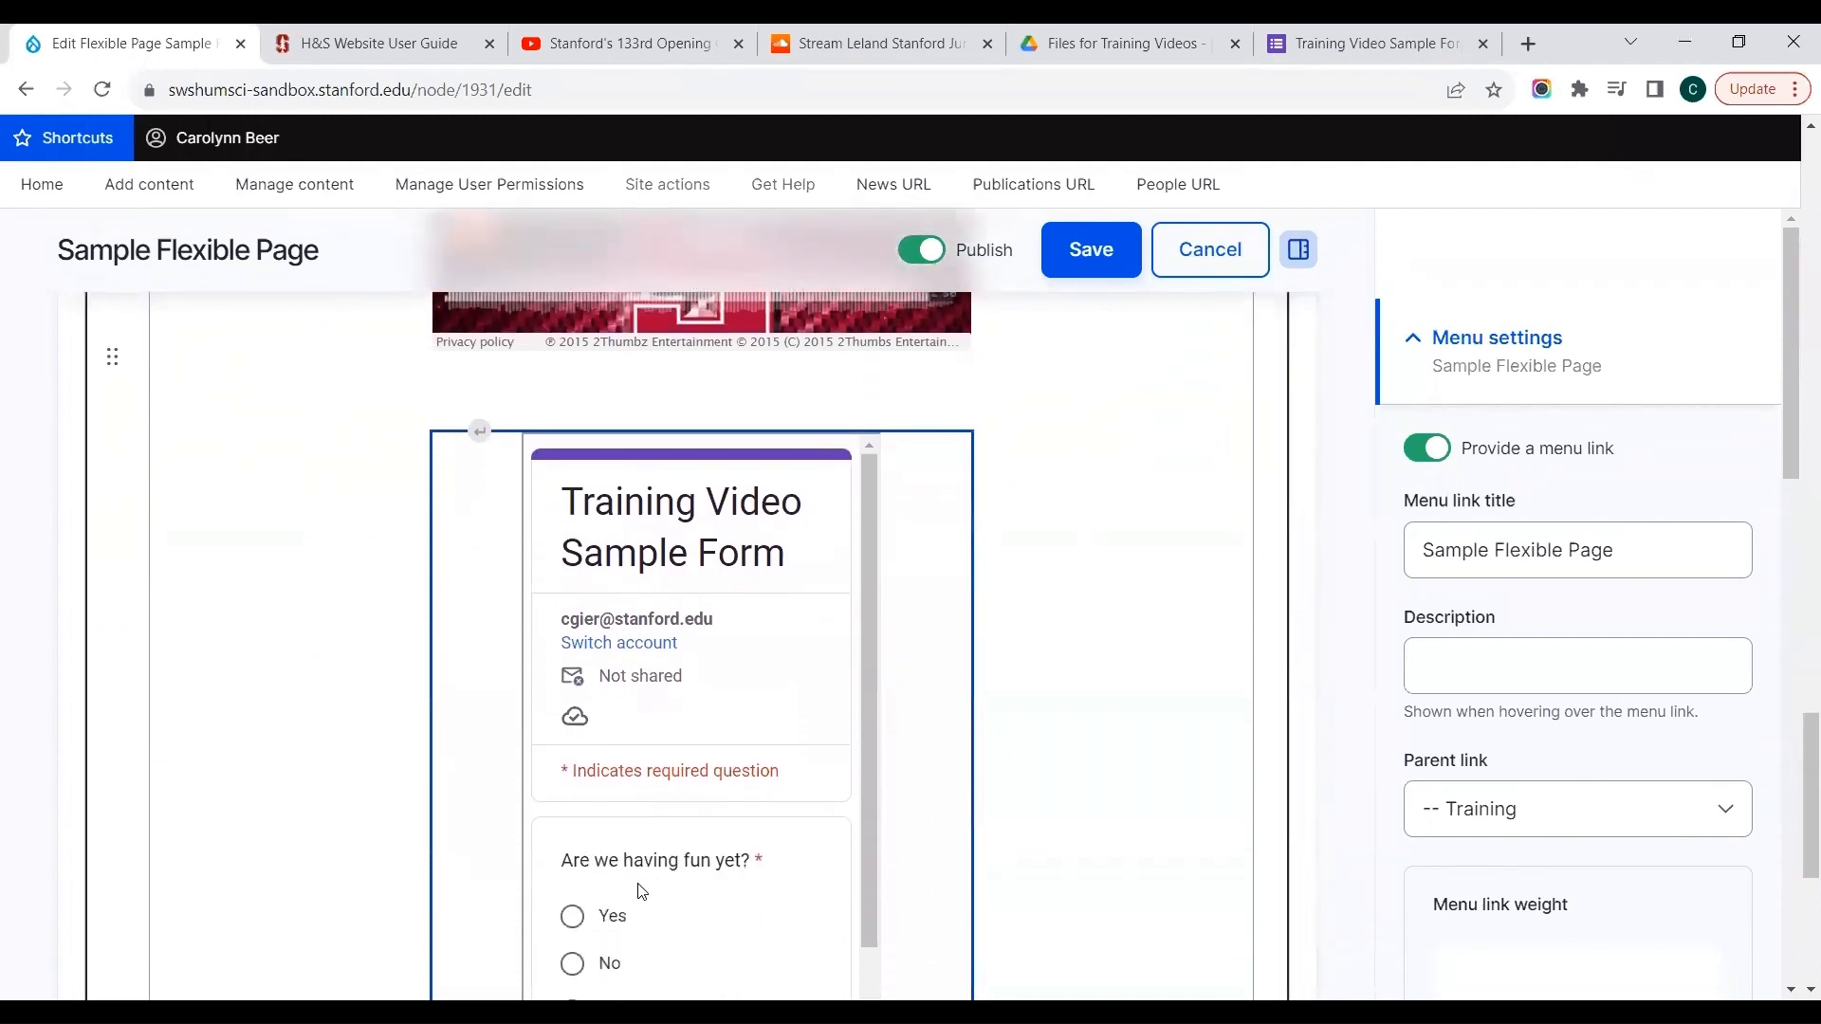
{"action": "left_click", "coordinate": [1079, 250]}
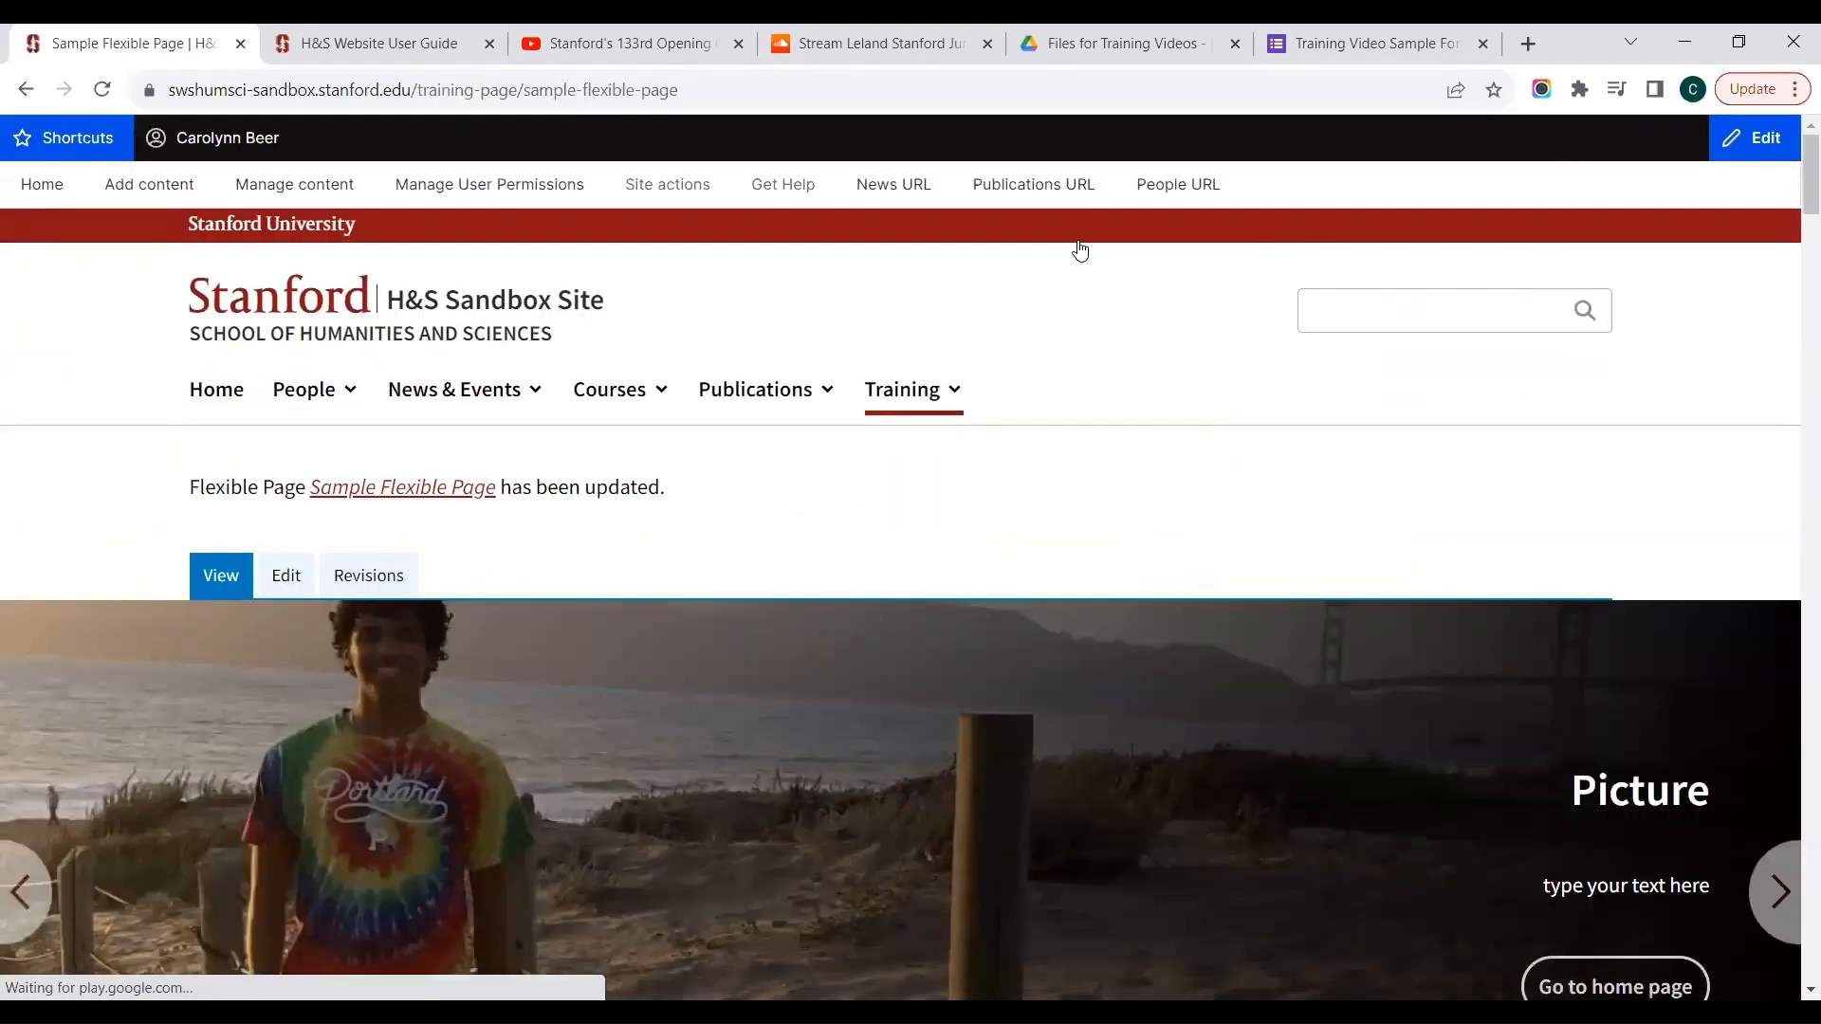
Examine the embedded convocation video, its caption, the SoundCloud player and the Google Form on the published page
{"action": "scroll", "coordinate": [1100, 526], "scroll_direction": "down", "scroll_amount": 20}
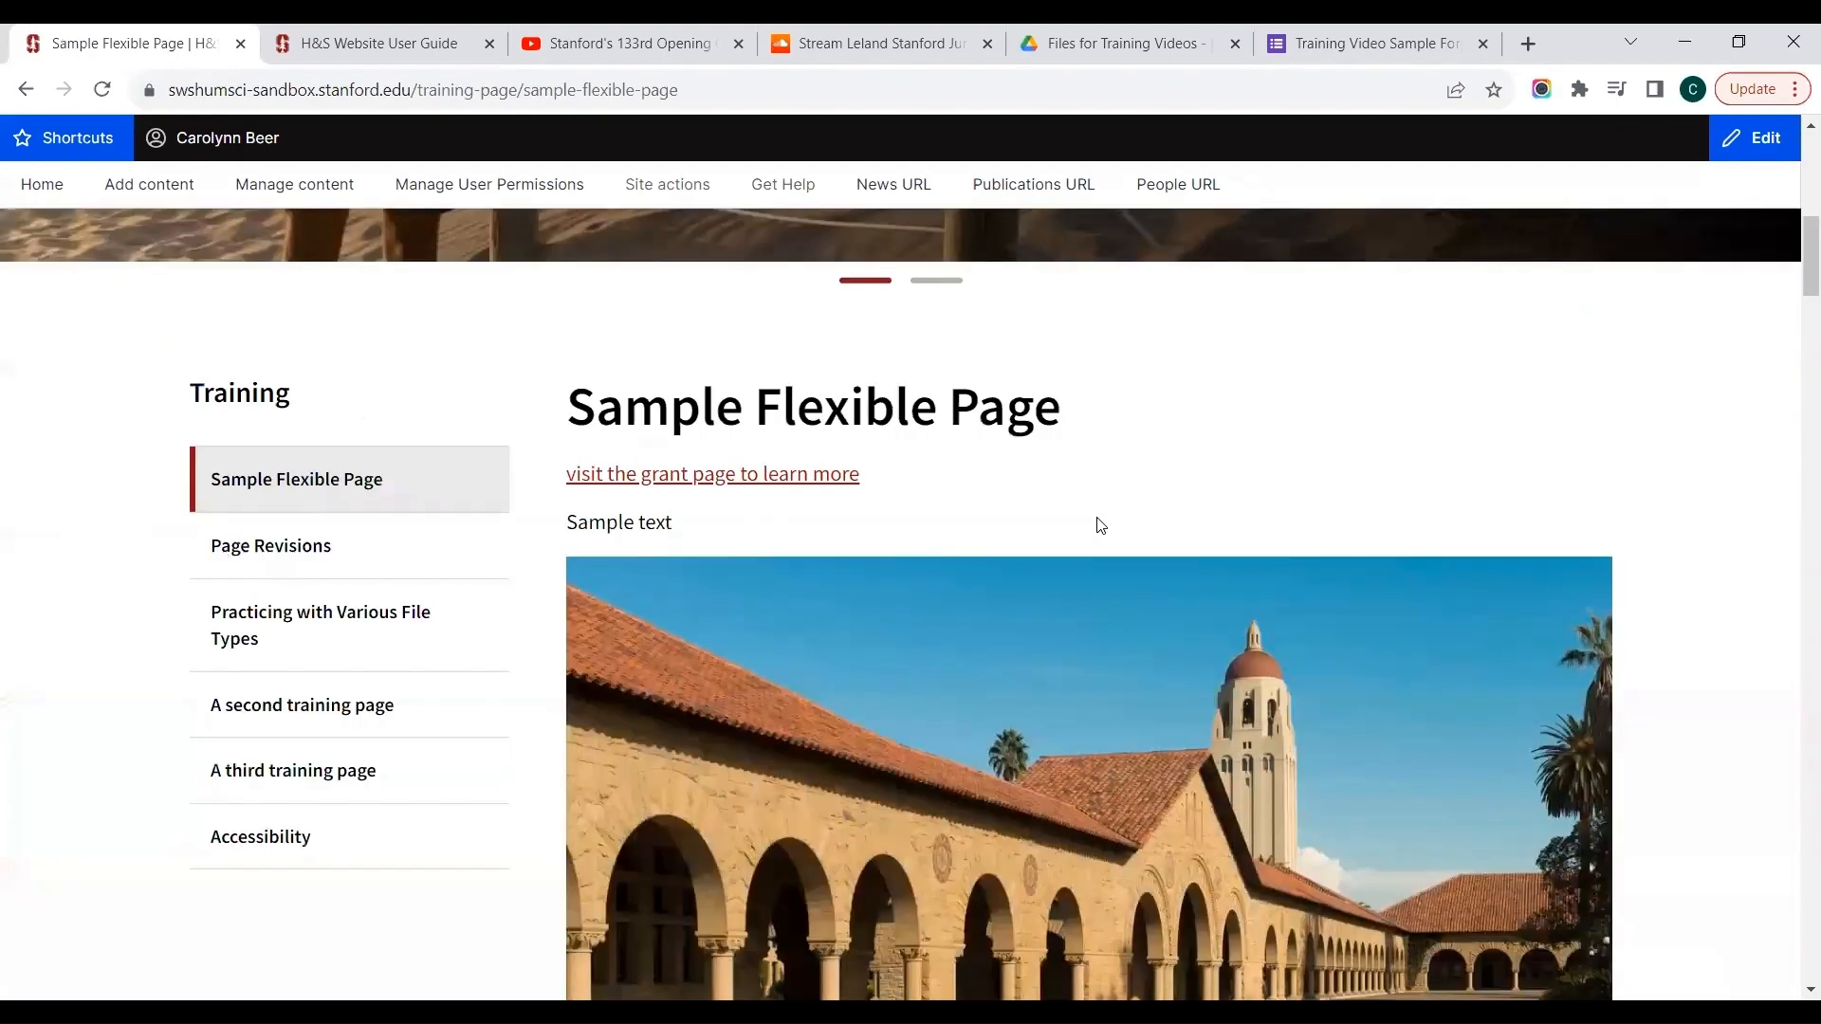
{"action": "scroll", "coordinate": [1100, 526], "scroll_direction": "down", "scroll_amount": 15}
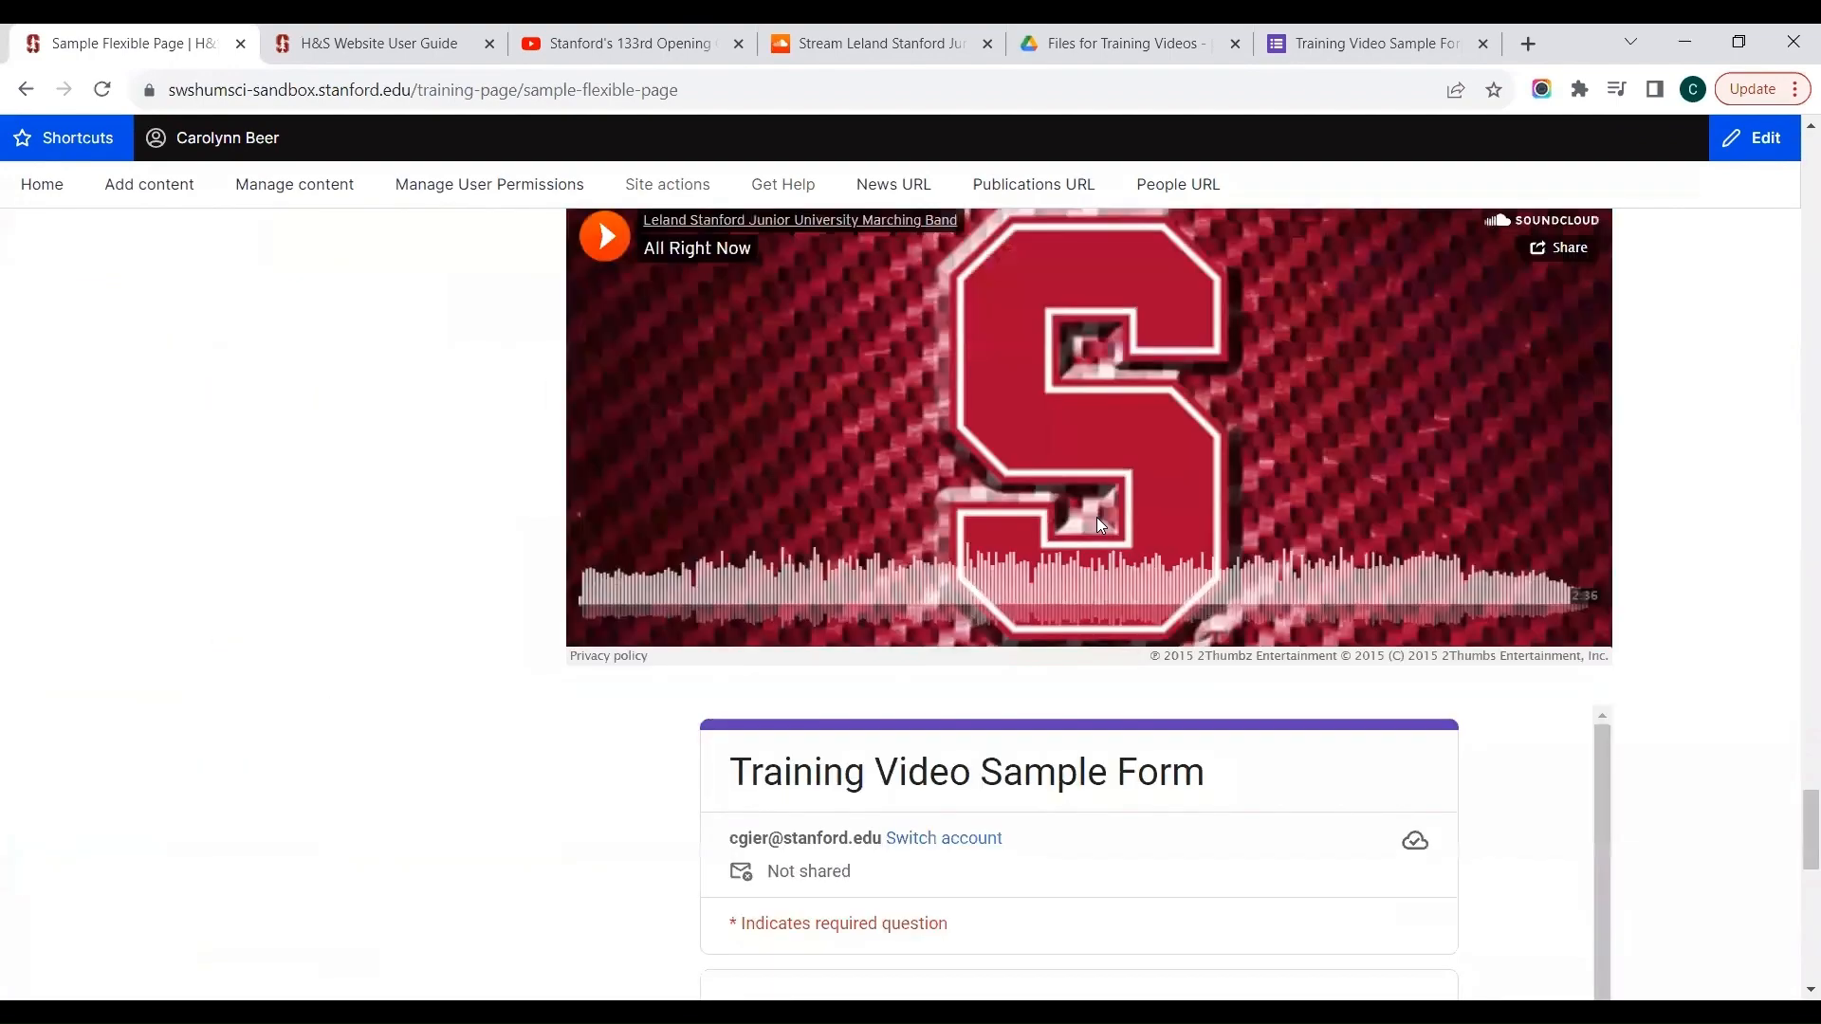
{"action": "scroll", "coordinate": [1100, 525], "scroll_direction": "up", "scroll_amount": 8}
{"action": "scroll", "coordinate": [1097, 526], "scroll_direction": "up", "scroll_amount": 1}
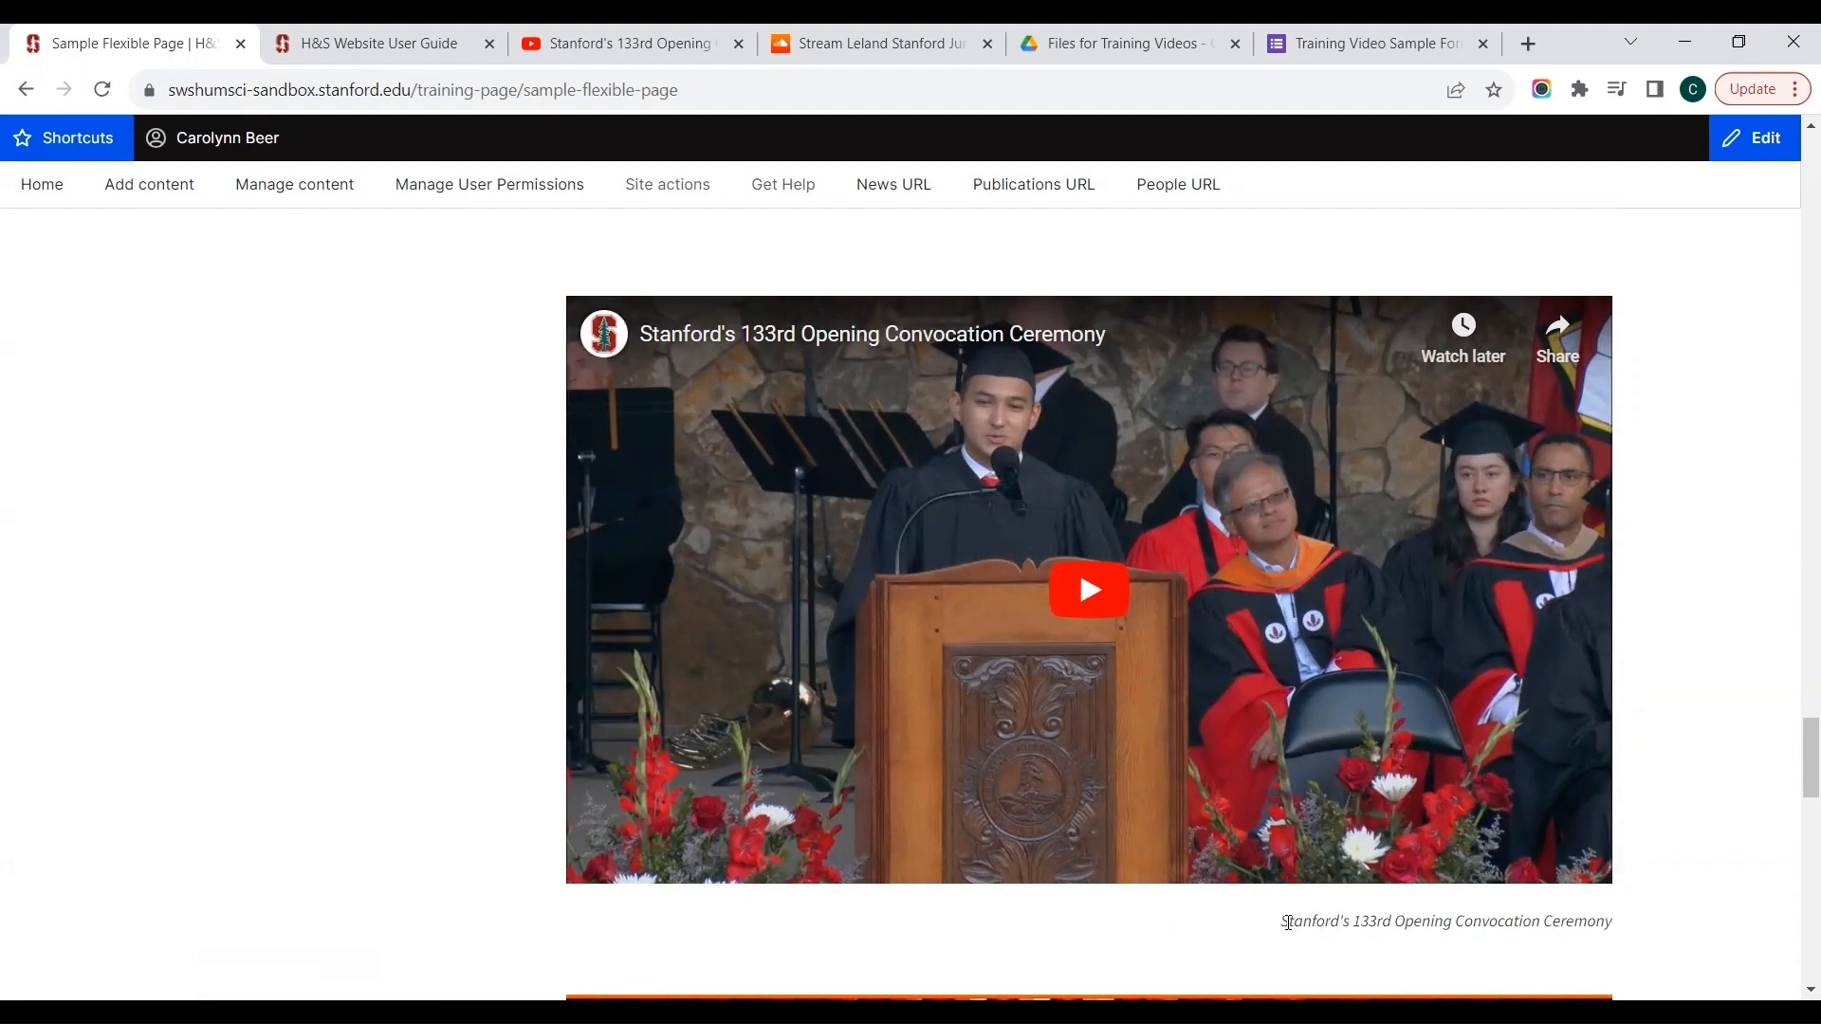
{"action": "left_click_drag", "start_coordinate": [1287, 922], "coordinate": [1608, 919]}
{"action": "left_click", "coordinate": [1713, 890]}
{"action": "scroll", "coordinate": [1717, 892], "scroll_direction": "down", "scroll_amount": 1}
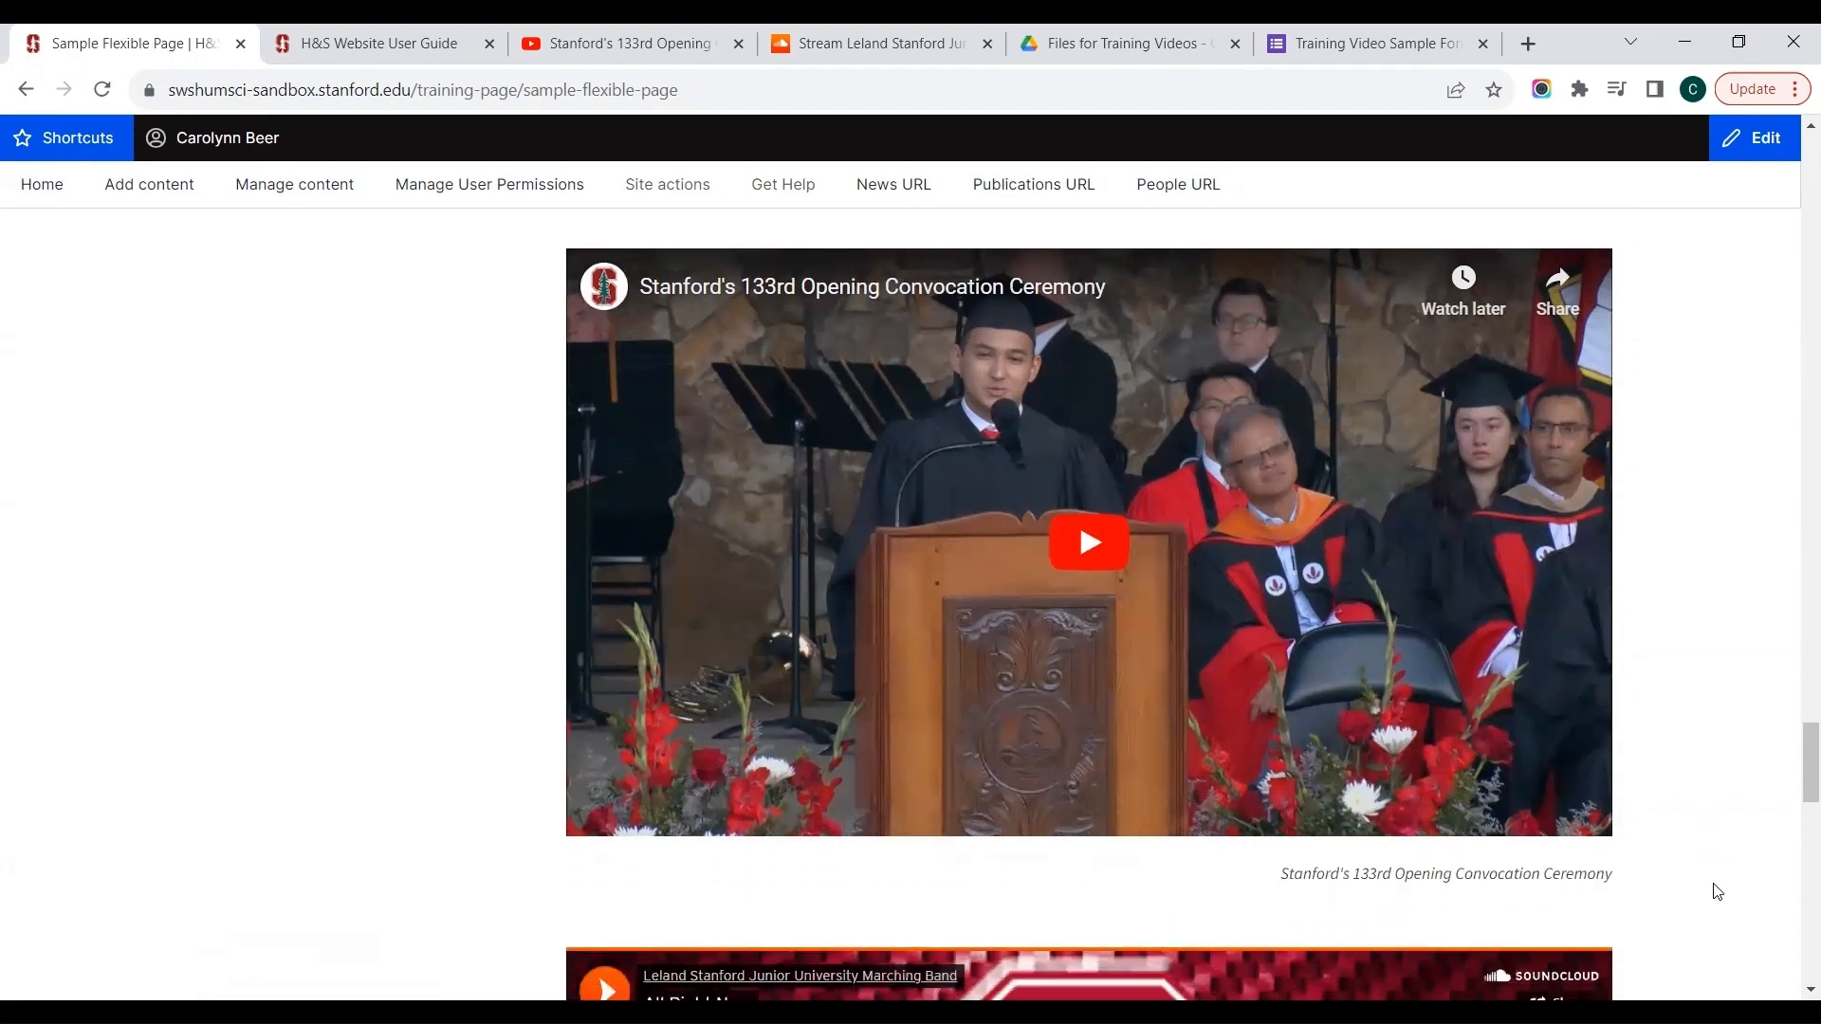
{"action": "scroll", "coordinate": [1717, 892], "scroll_direction": "down", "scroll_amount": 5}
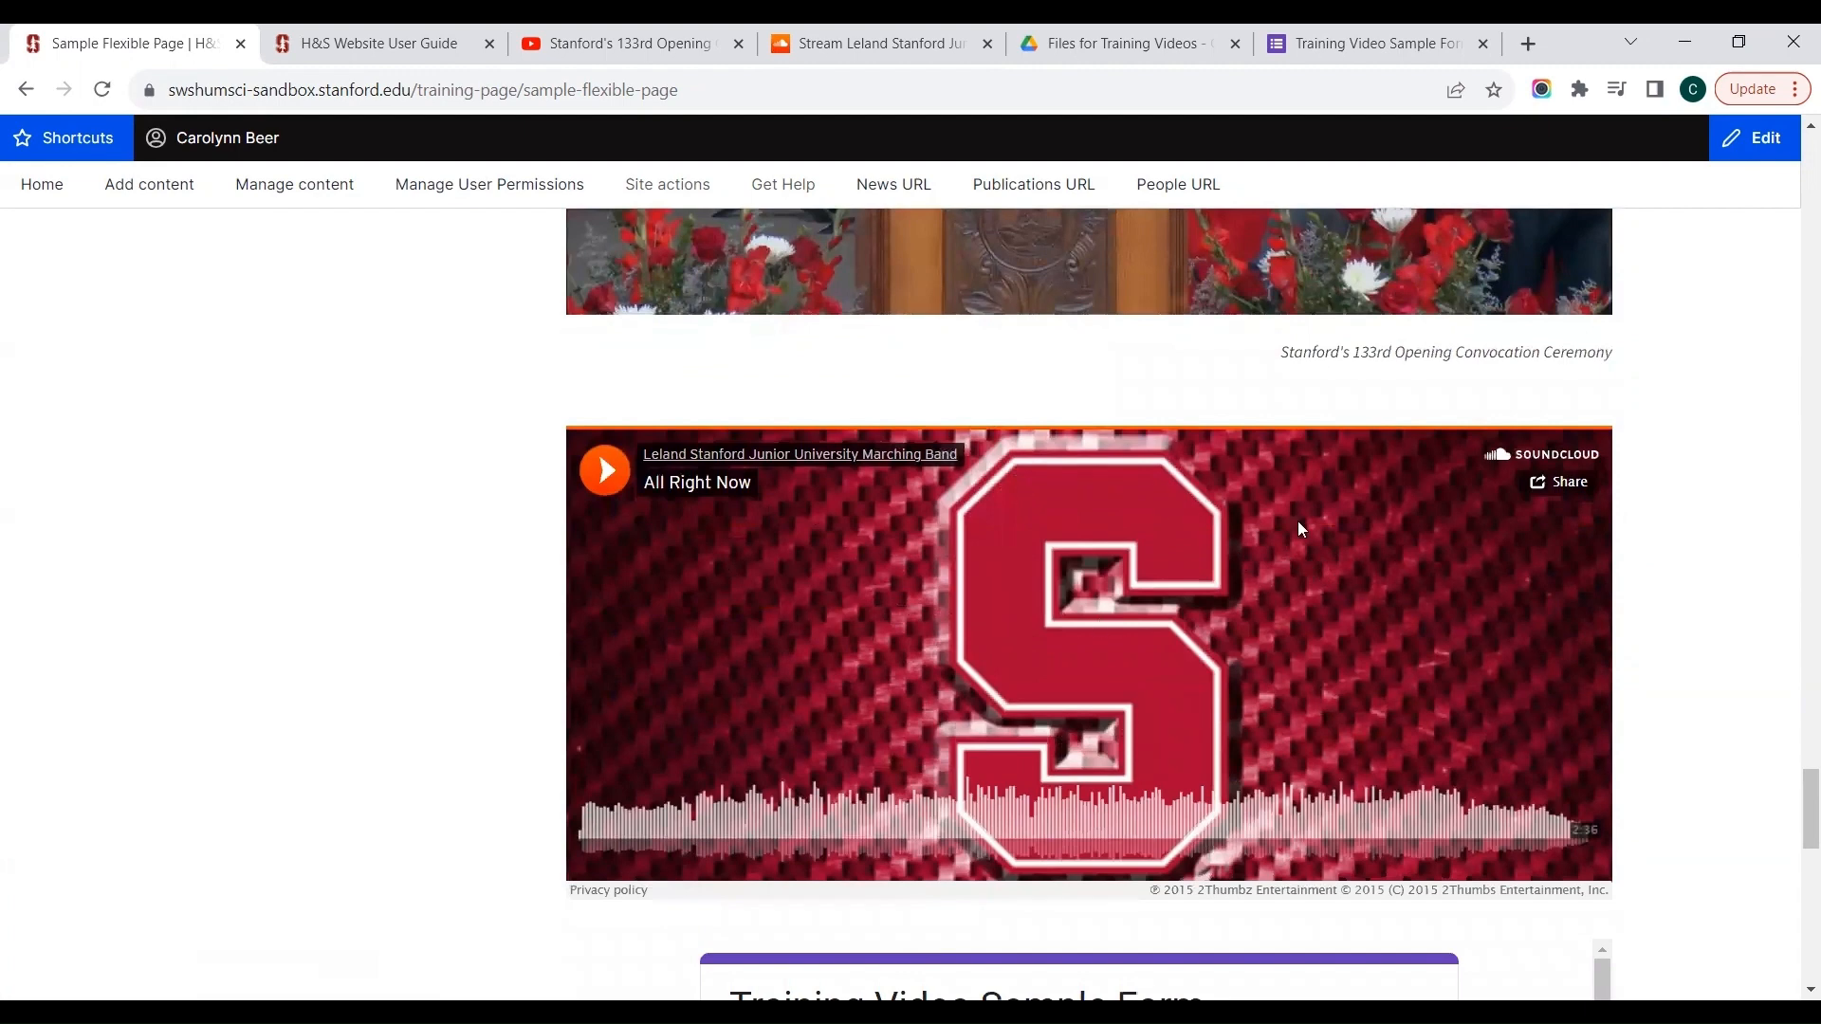
{"action": "scroll", "coordinate": [254, 746], "scroll_direction": "down", "scroll_amount": 2}
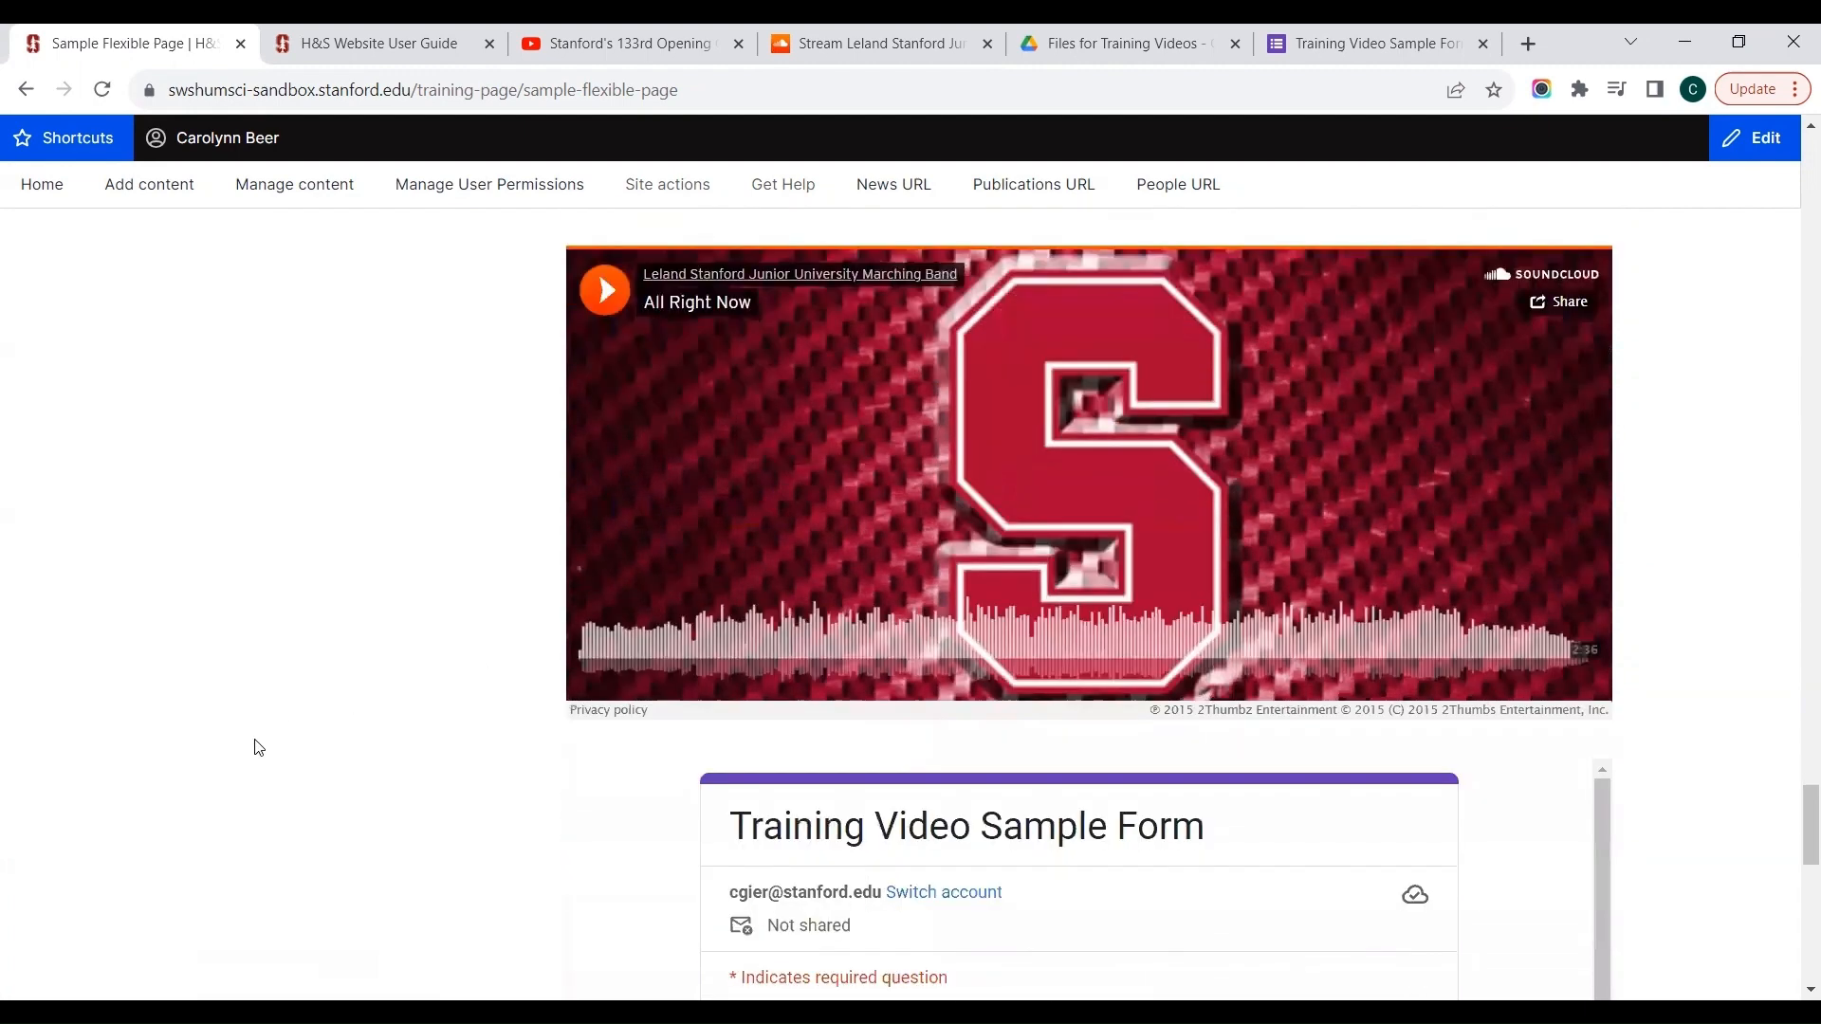
{"action": "scroll", "coordinate": [254, 747], "scroll_direction": "down", "scroll_amount": 4}
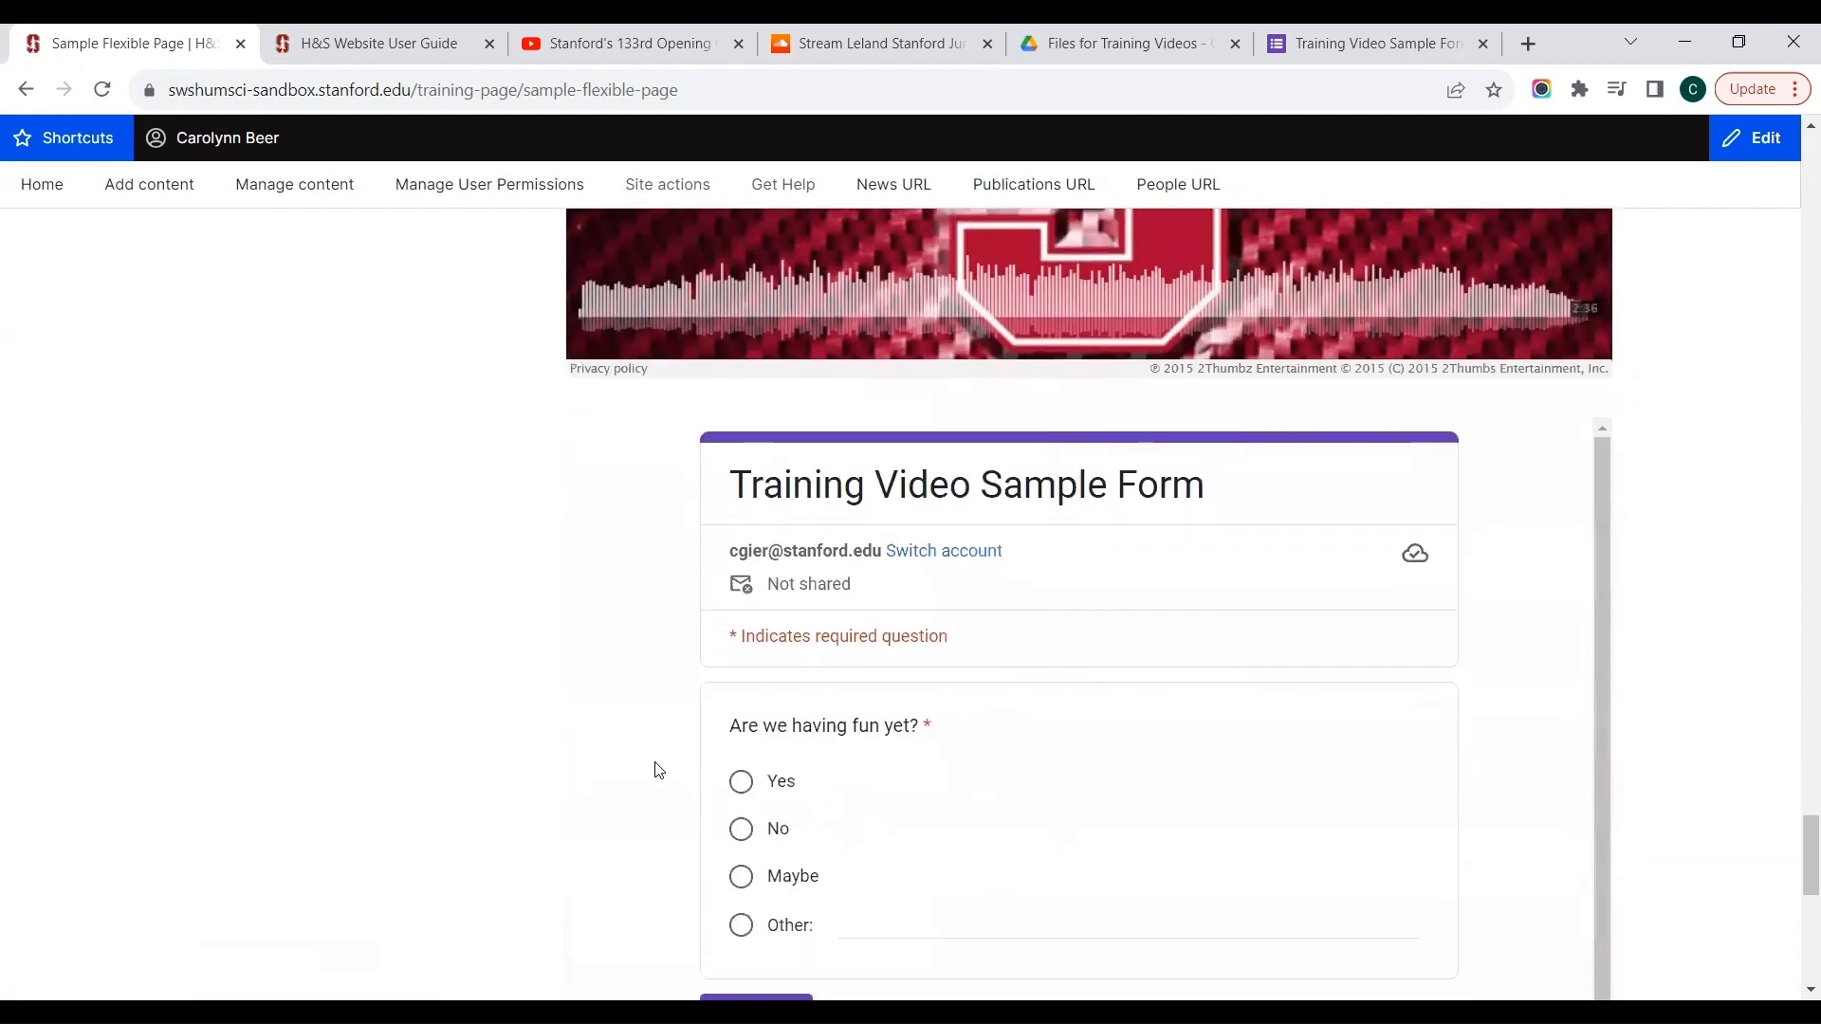
Answer "Yes" to "Are we having fun yet?" in the embedded Training Video Sample Form and submit it
{"action": "left_click", "coordinate": [739, 785]}
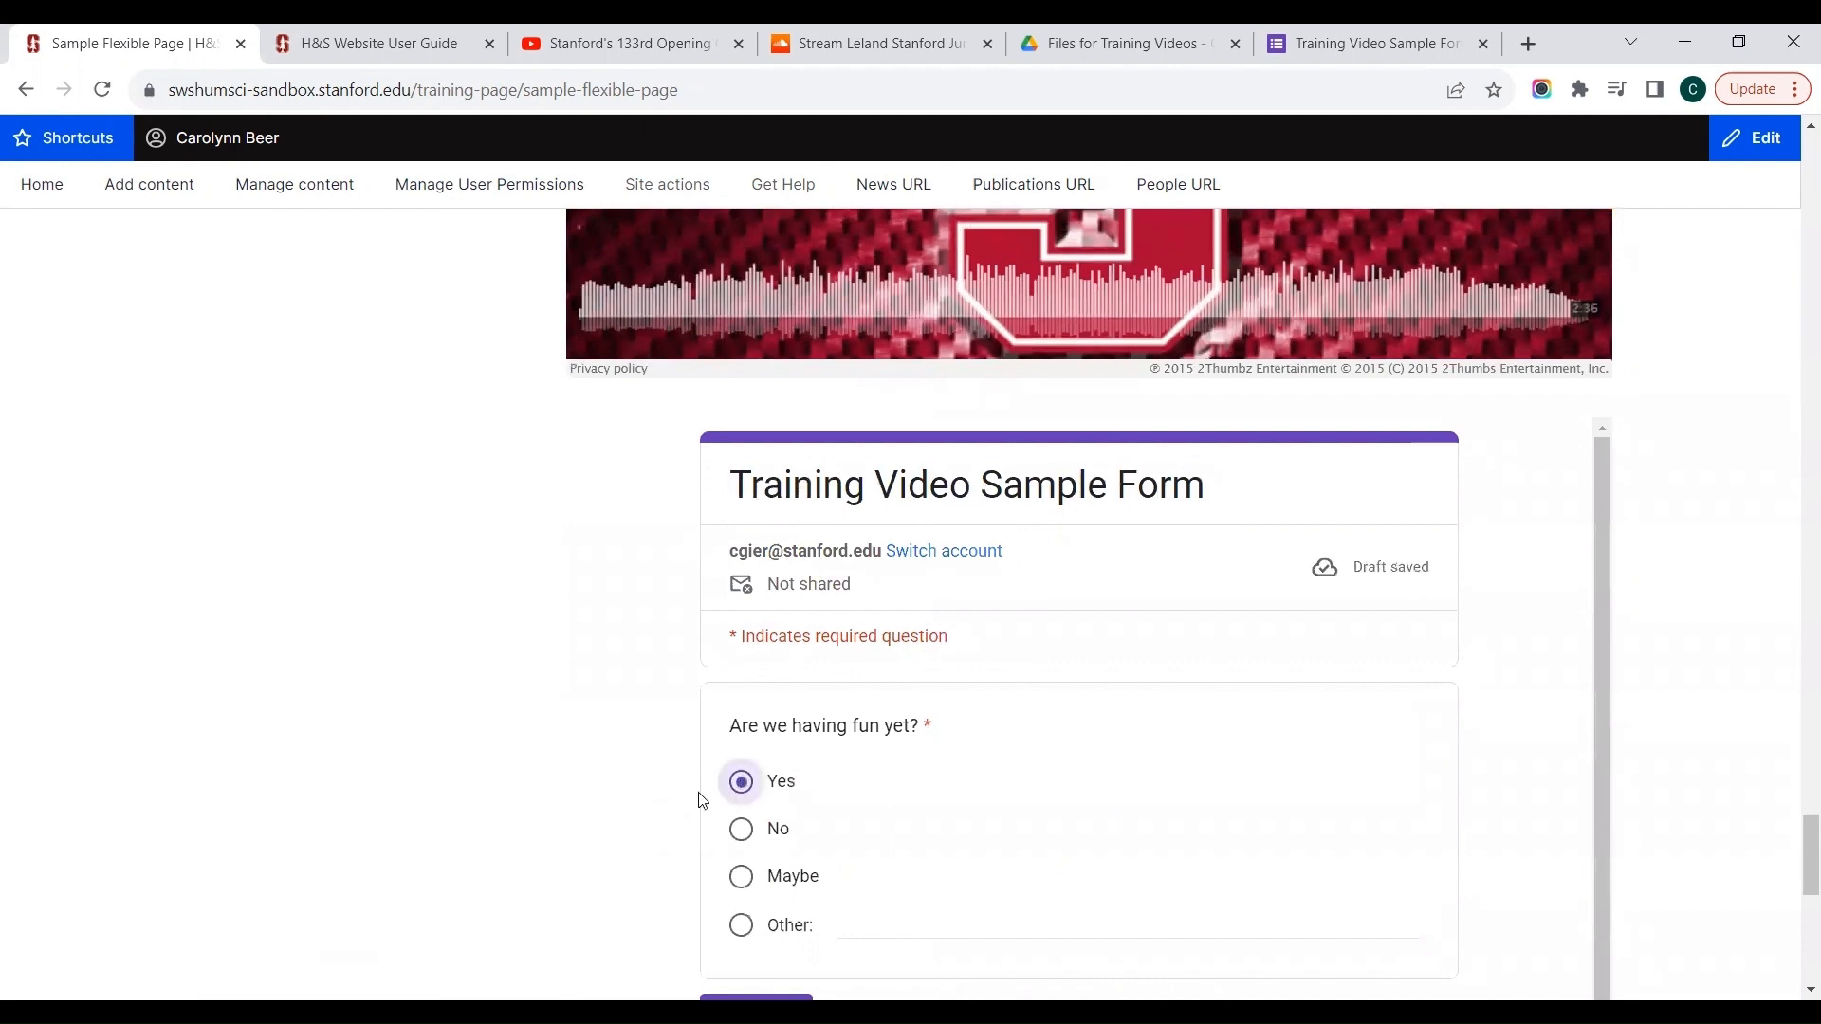
{"action": "left_click", "coordinate": [745, 875]}
{"action": "key", "text": "Up"}
{"action": "key", "text": "Up"}
{"action": "key", "text": "Down"}
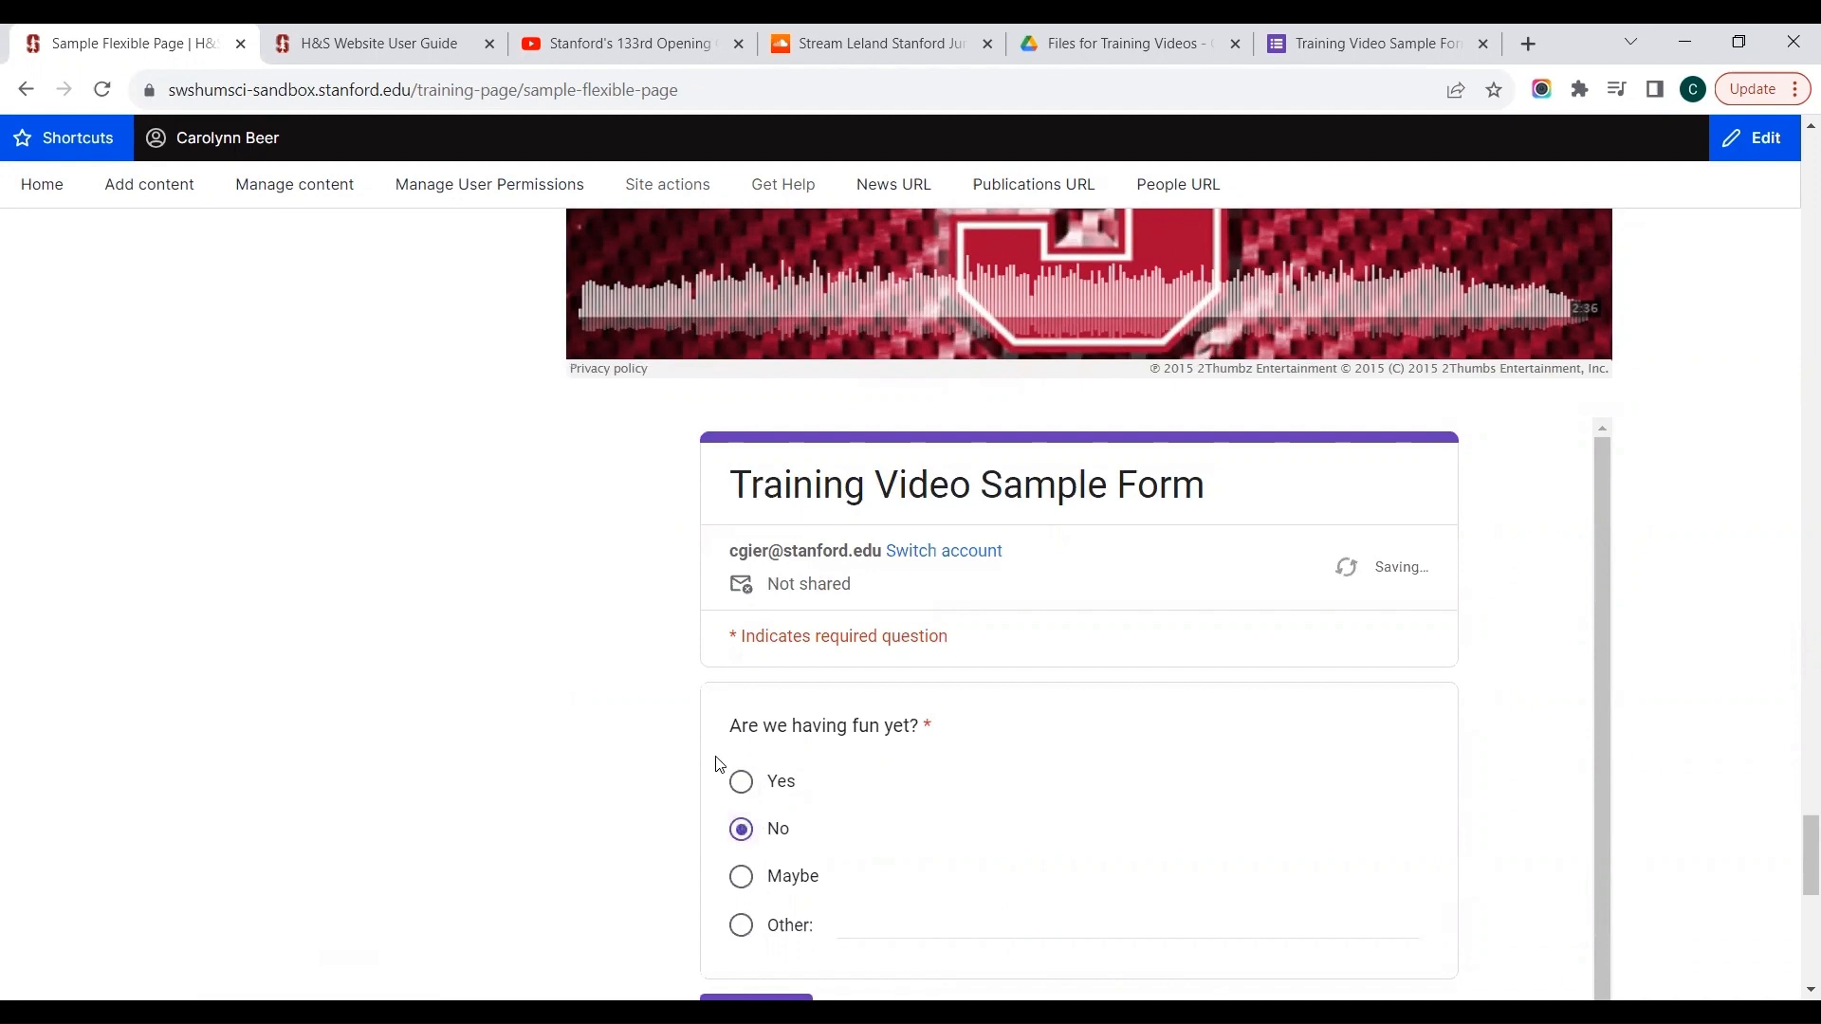
{"action": "left_click", "coordinate": [740, 782]}
{"action": "scroll", "coordinate": [653, 840], "scroll_direction": "down", "scroll_amount": 1}
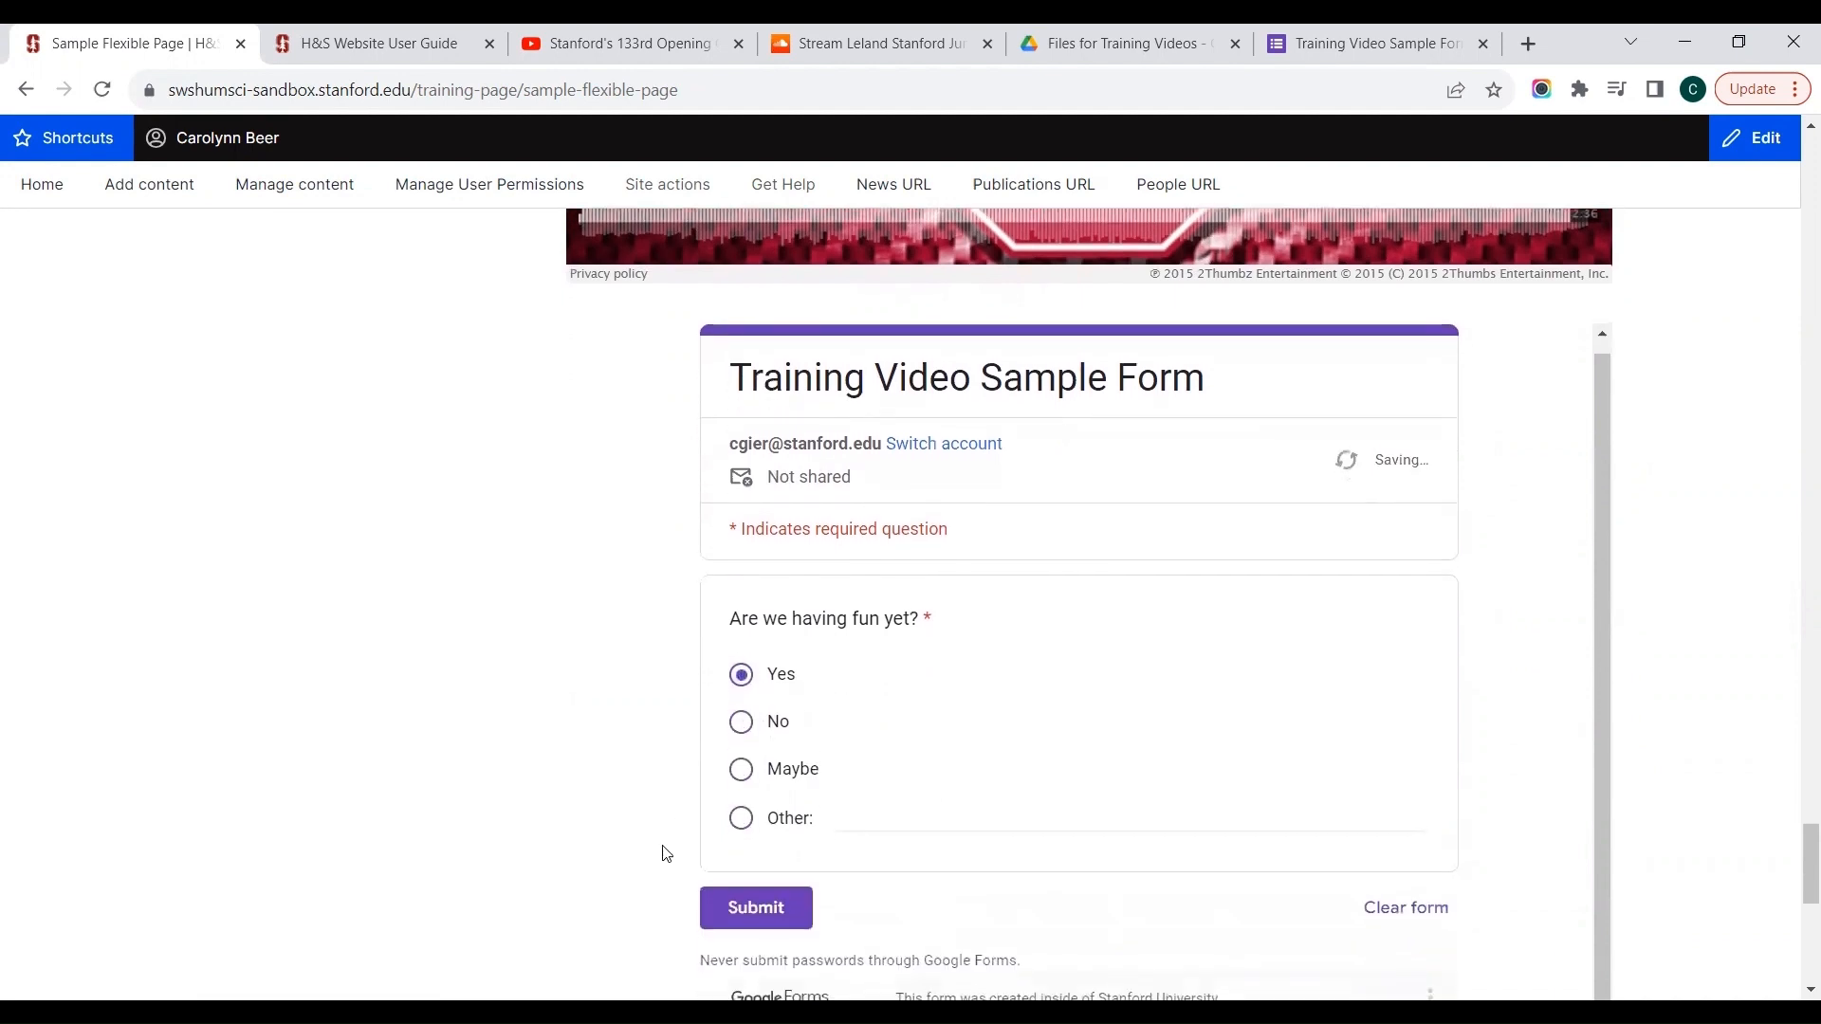
{"action": "left_click", "coordinate": [741, 909]}
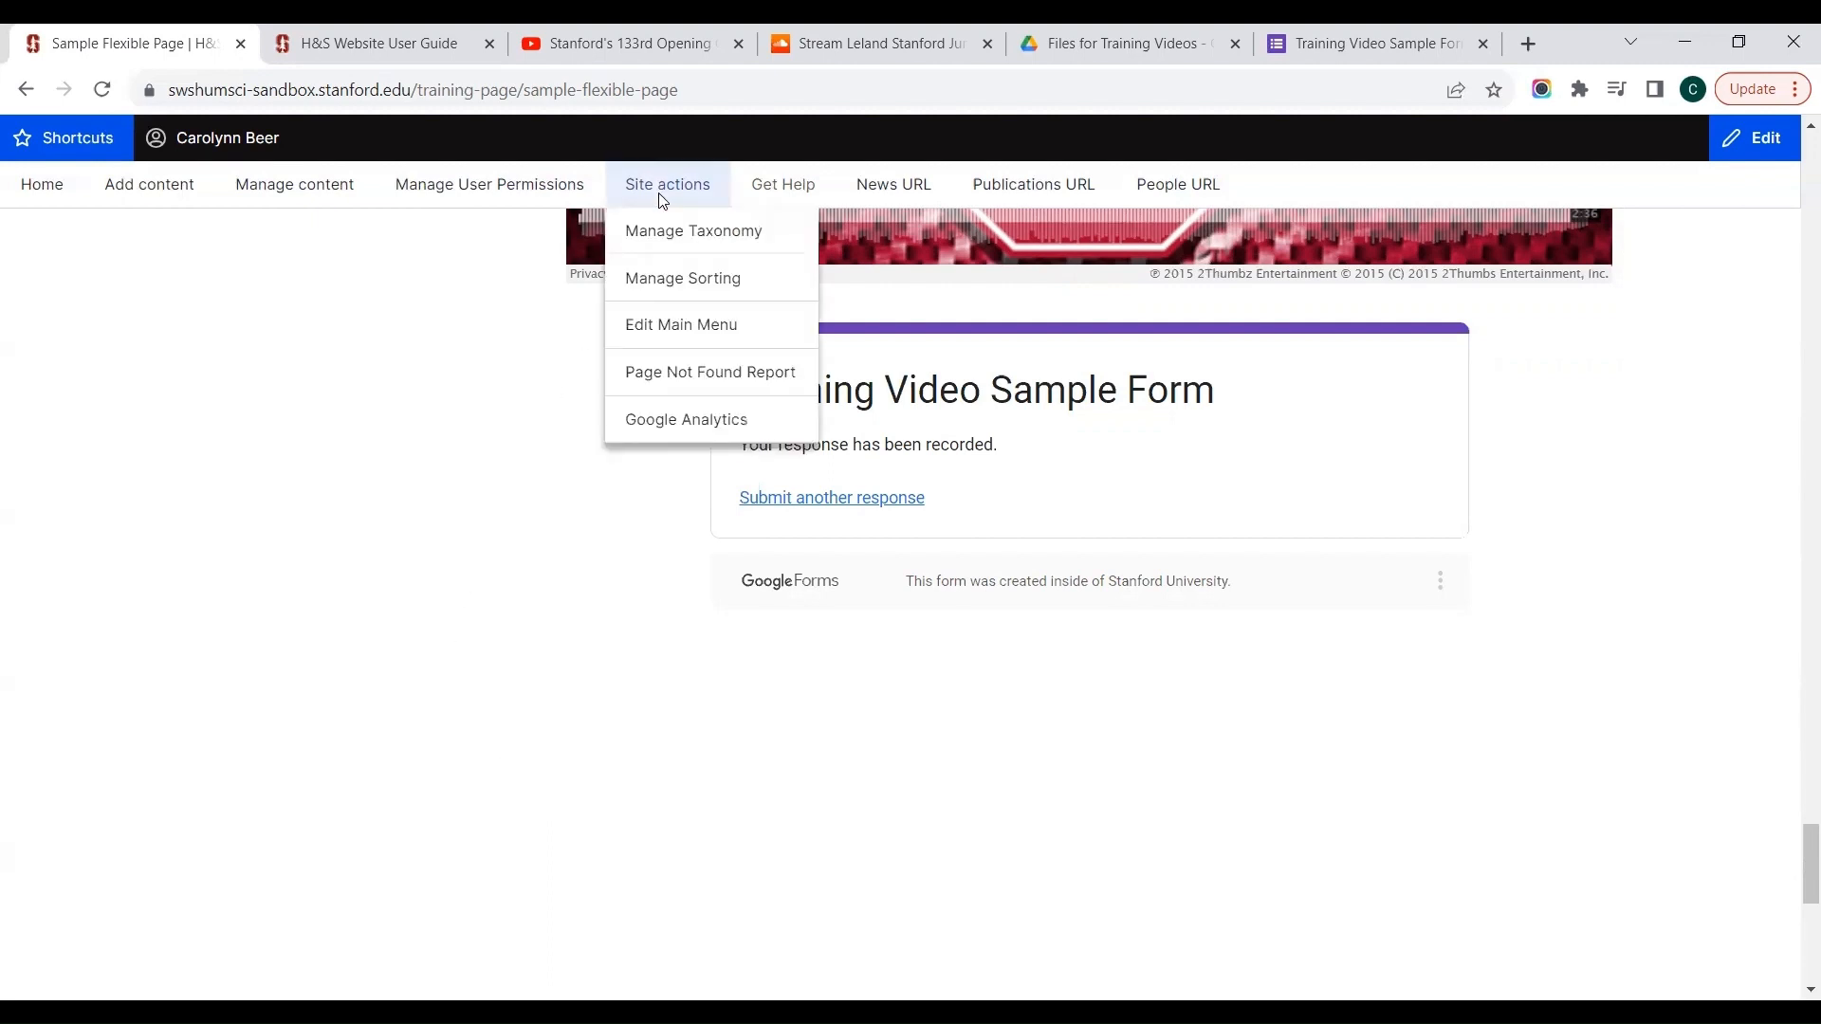
Go to the Page Revisions page under Training and view its revision history
{"action": "mouse_move", "coordinate": [782, 194]}
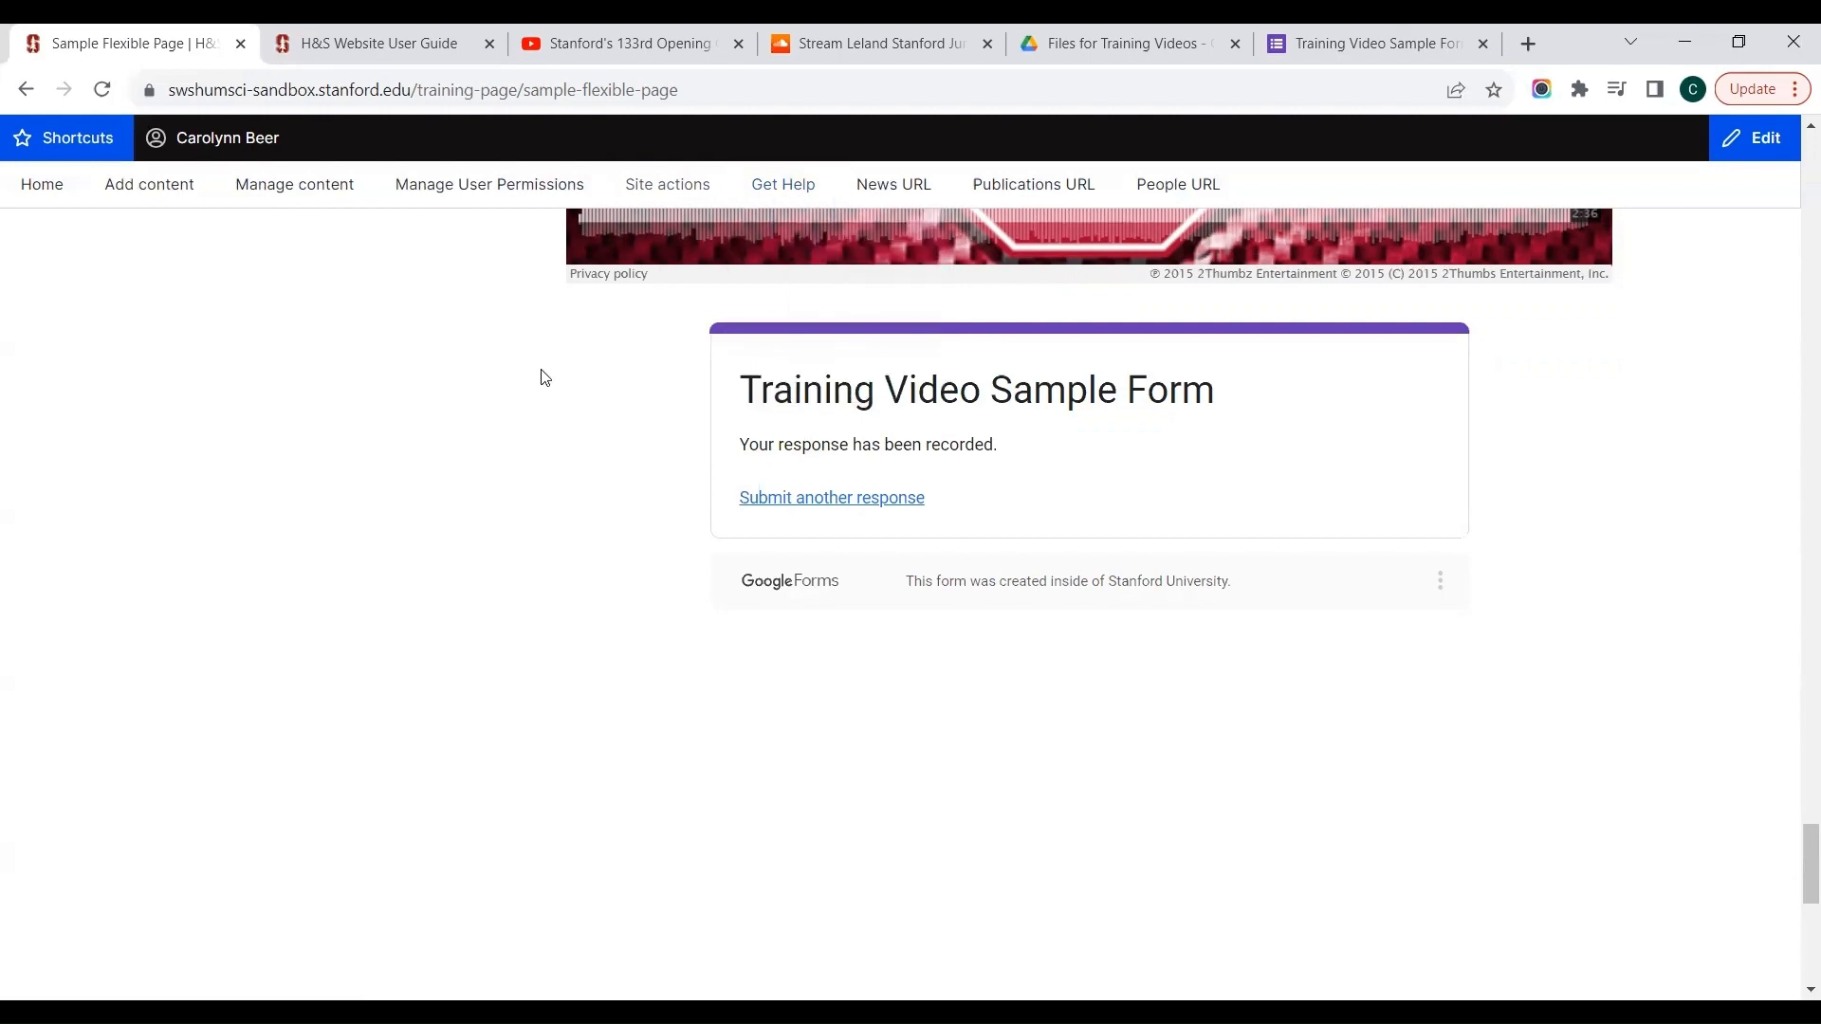
{"action": "scroll", "coordinate": [543, 377], "scroll_direction": "up", "scroll_amount": 15}
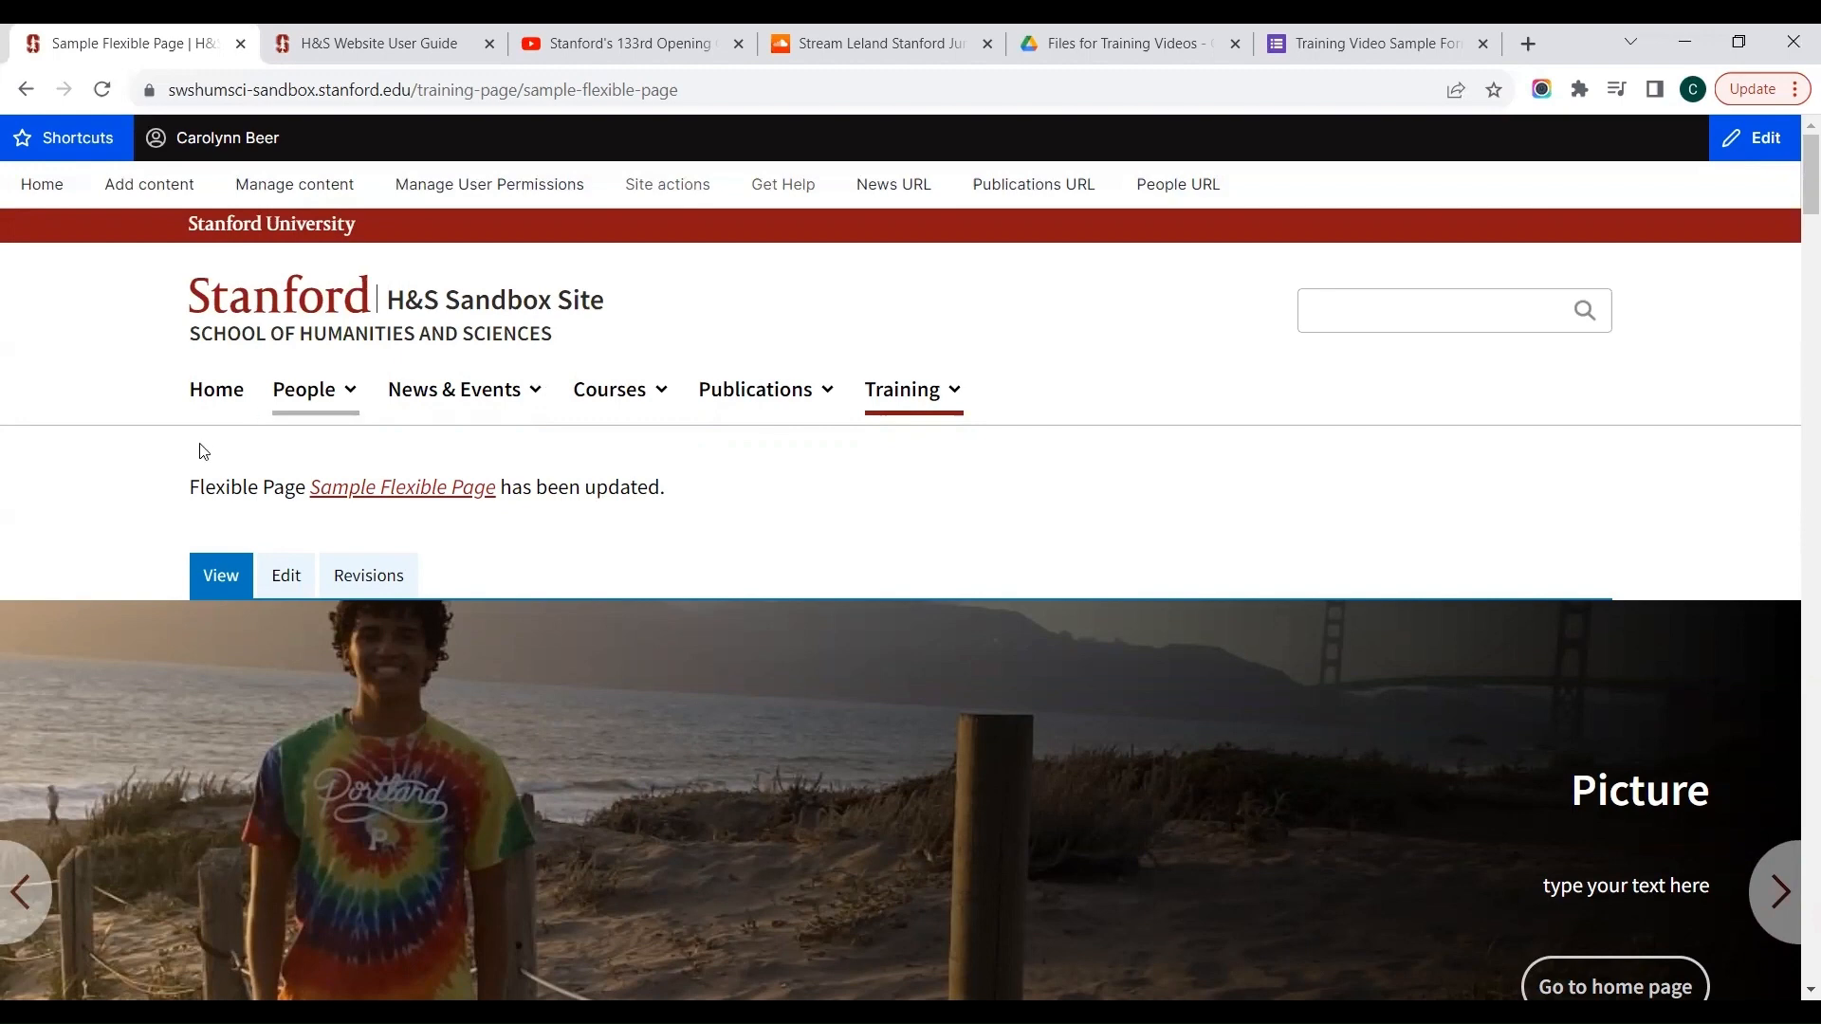
{"action": "left_click", "coordinate": [907, 389]}
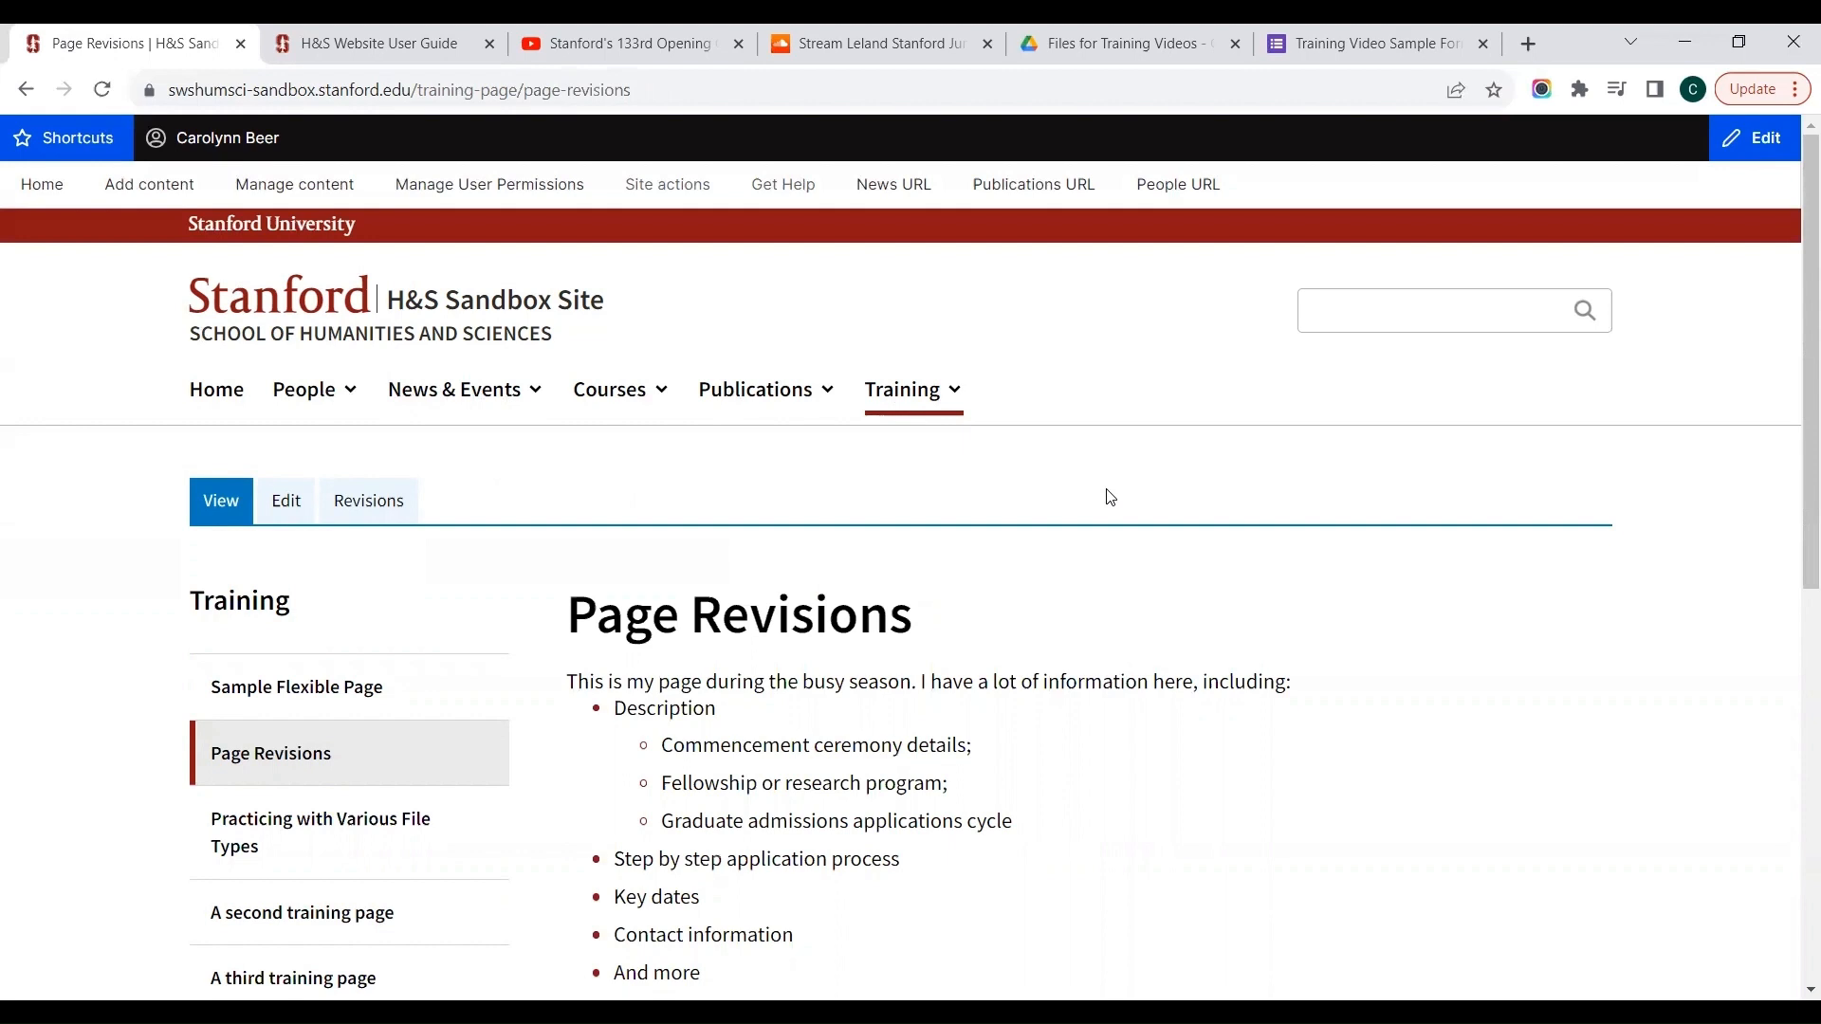
{"action": "scroll", "coordinate": [1124, 540], "scroll_direction": "down", "scroll_amount": 1}
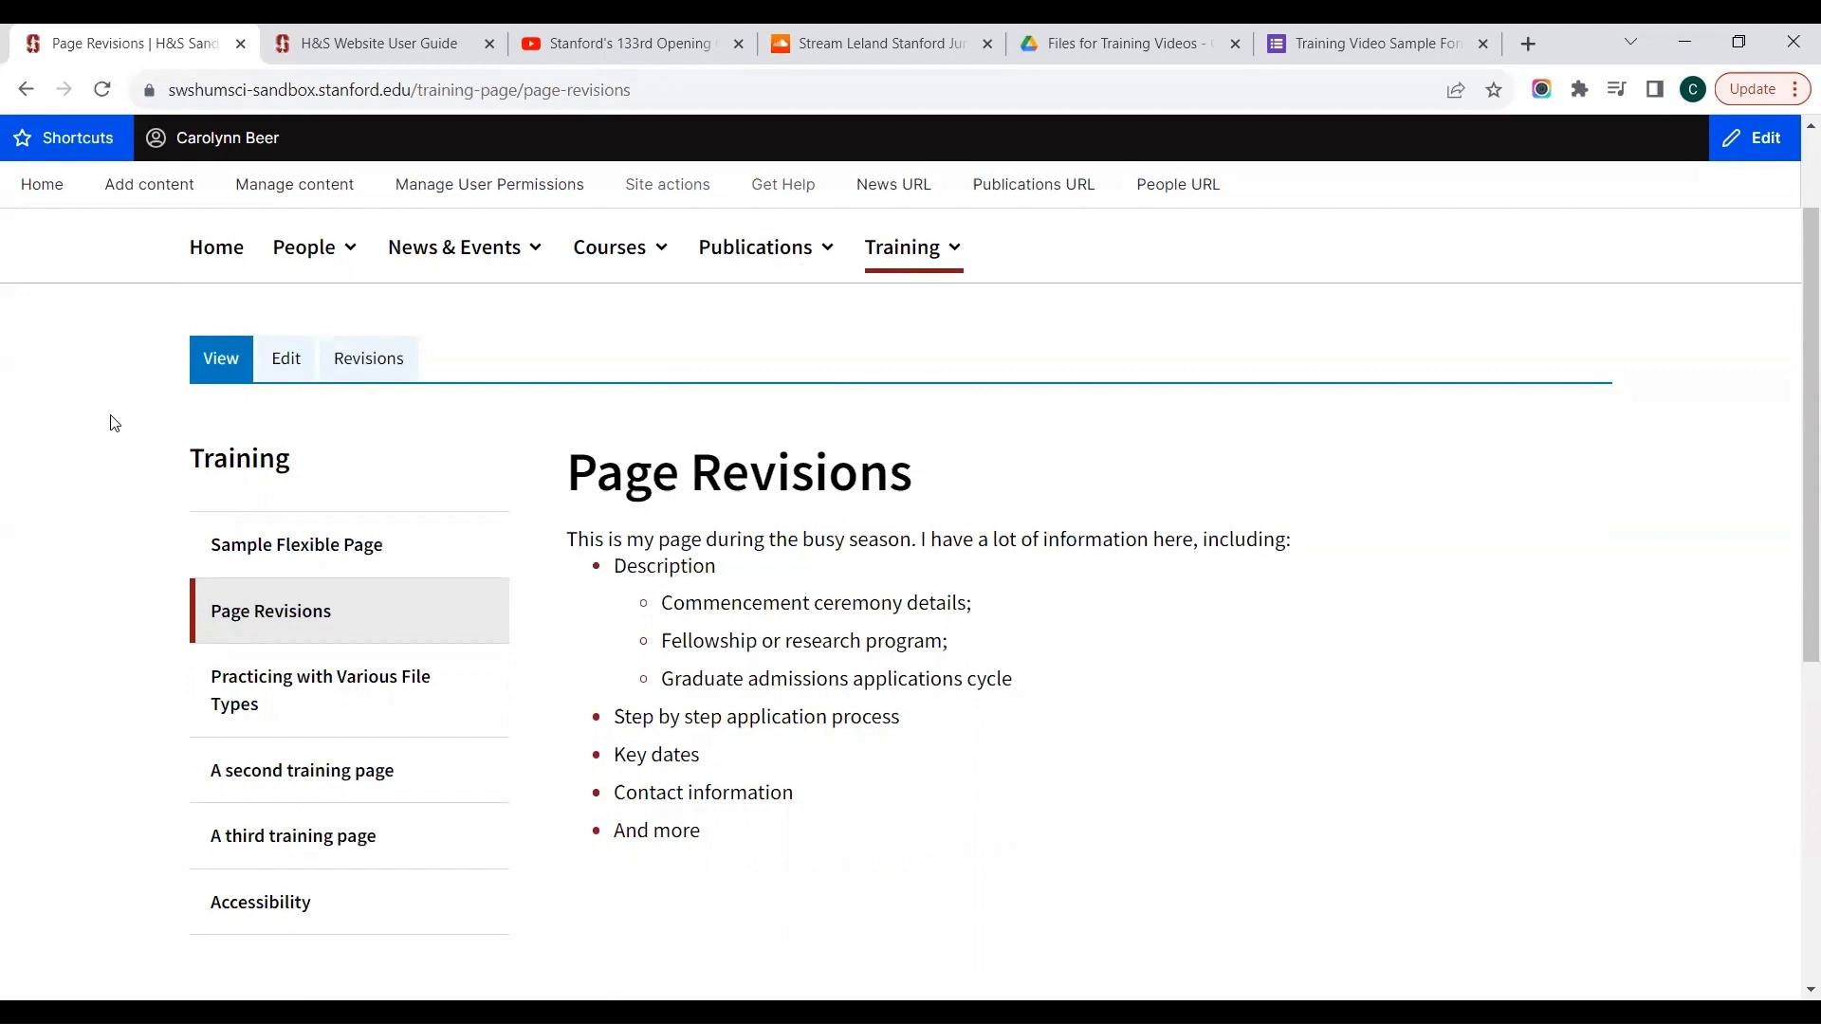
{"action": "left_click", "coordinate": [289, 368]}
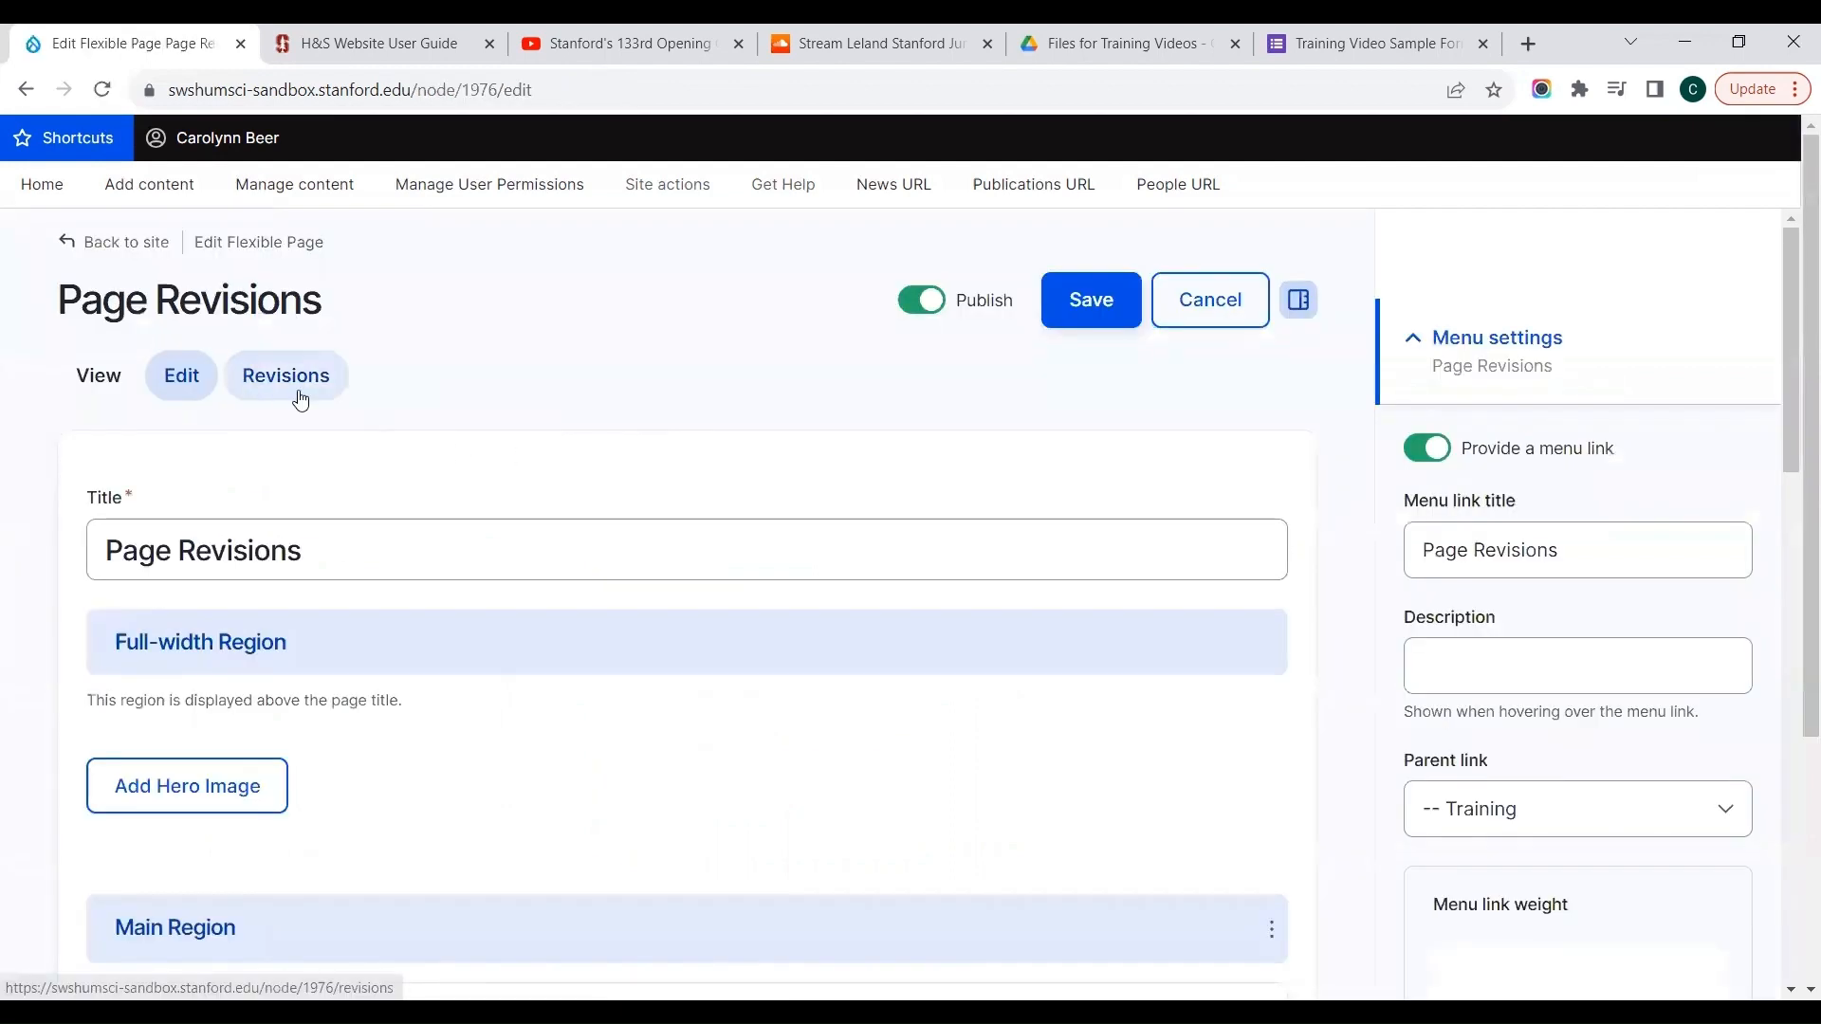
{"action": "left_click", "coordinate": [299, 393]}
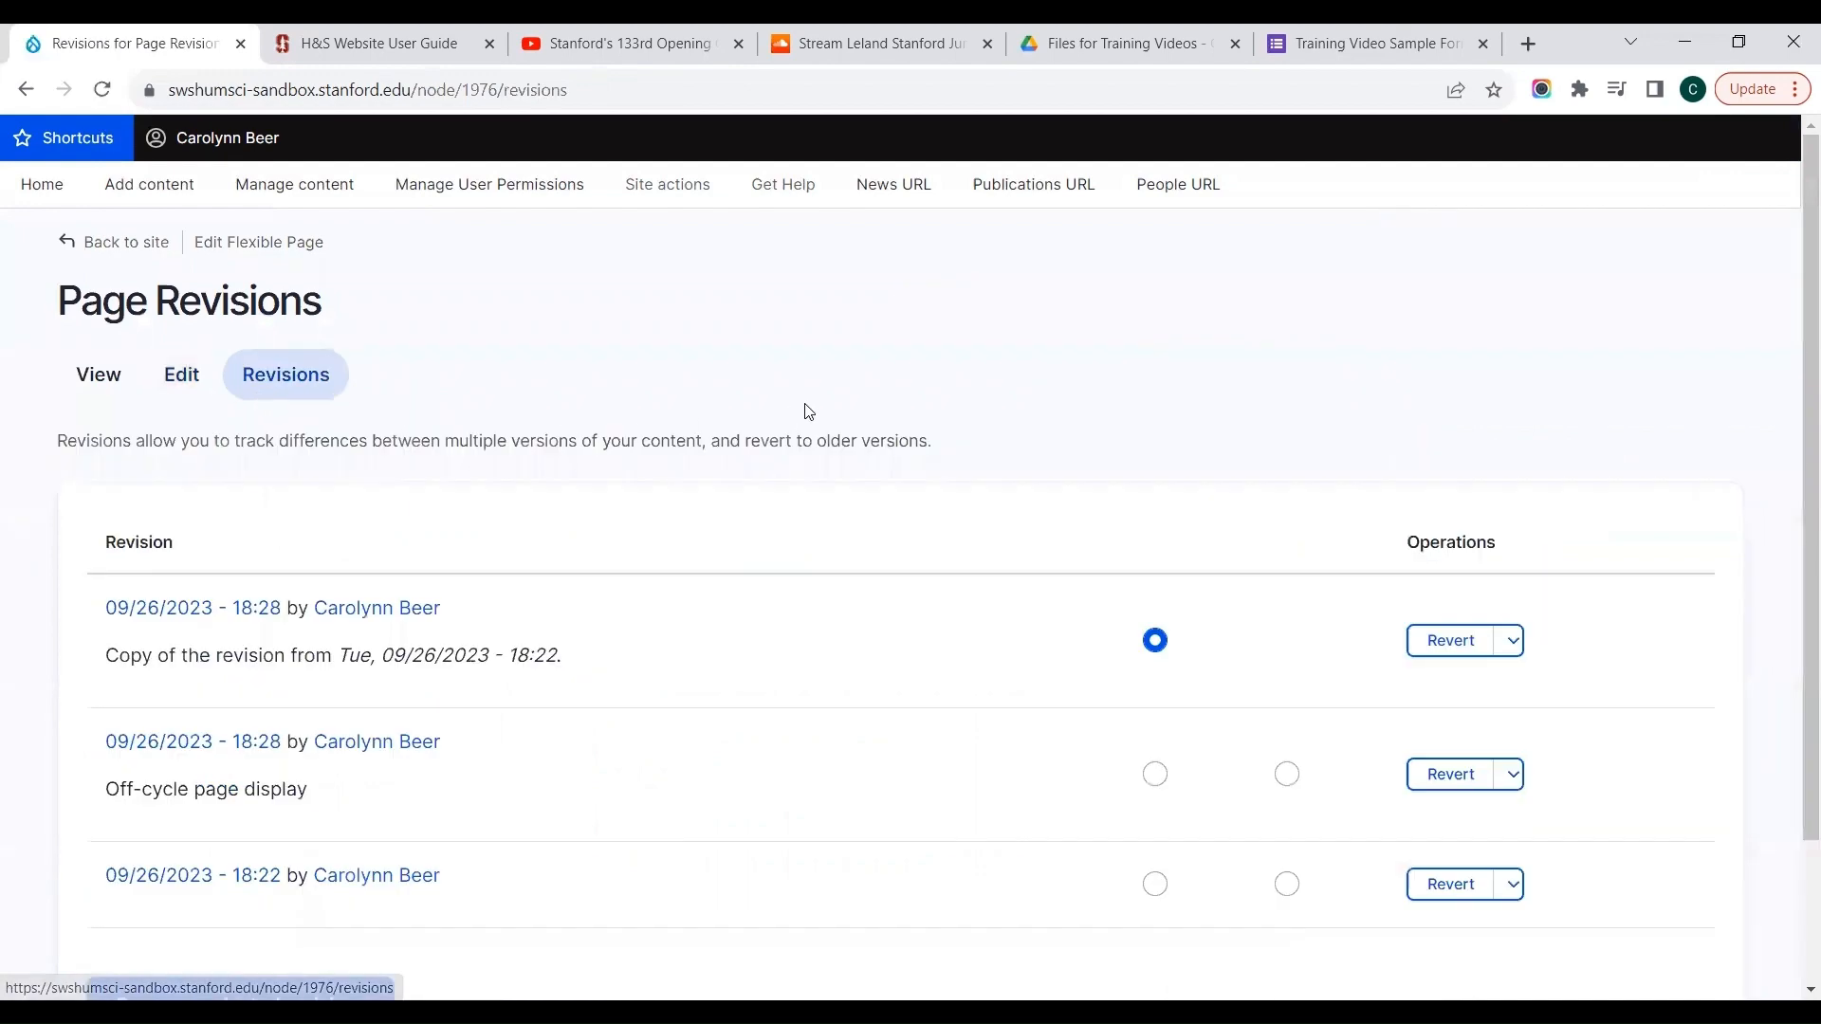
Edit the Page Revisions page and replace its Text Area body with "Grad admissions for AY24-25 has ended. Check back later."
{"action": "left_click", "coordinate": [193, 390]}
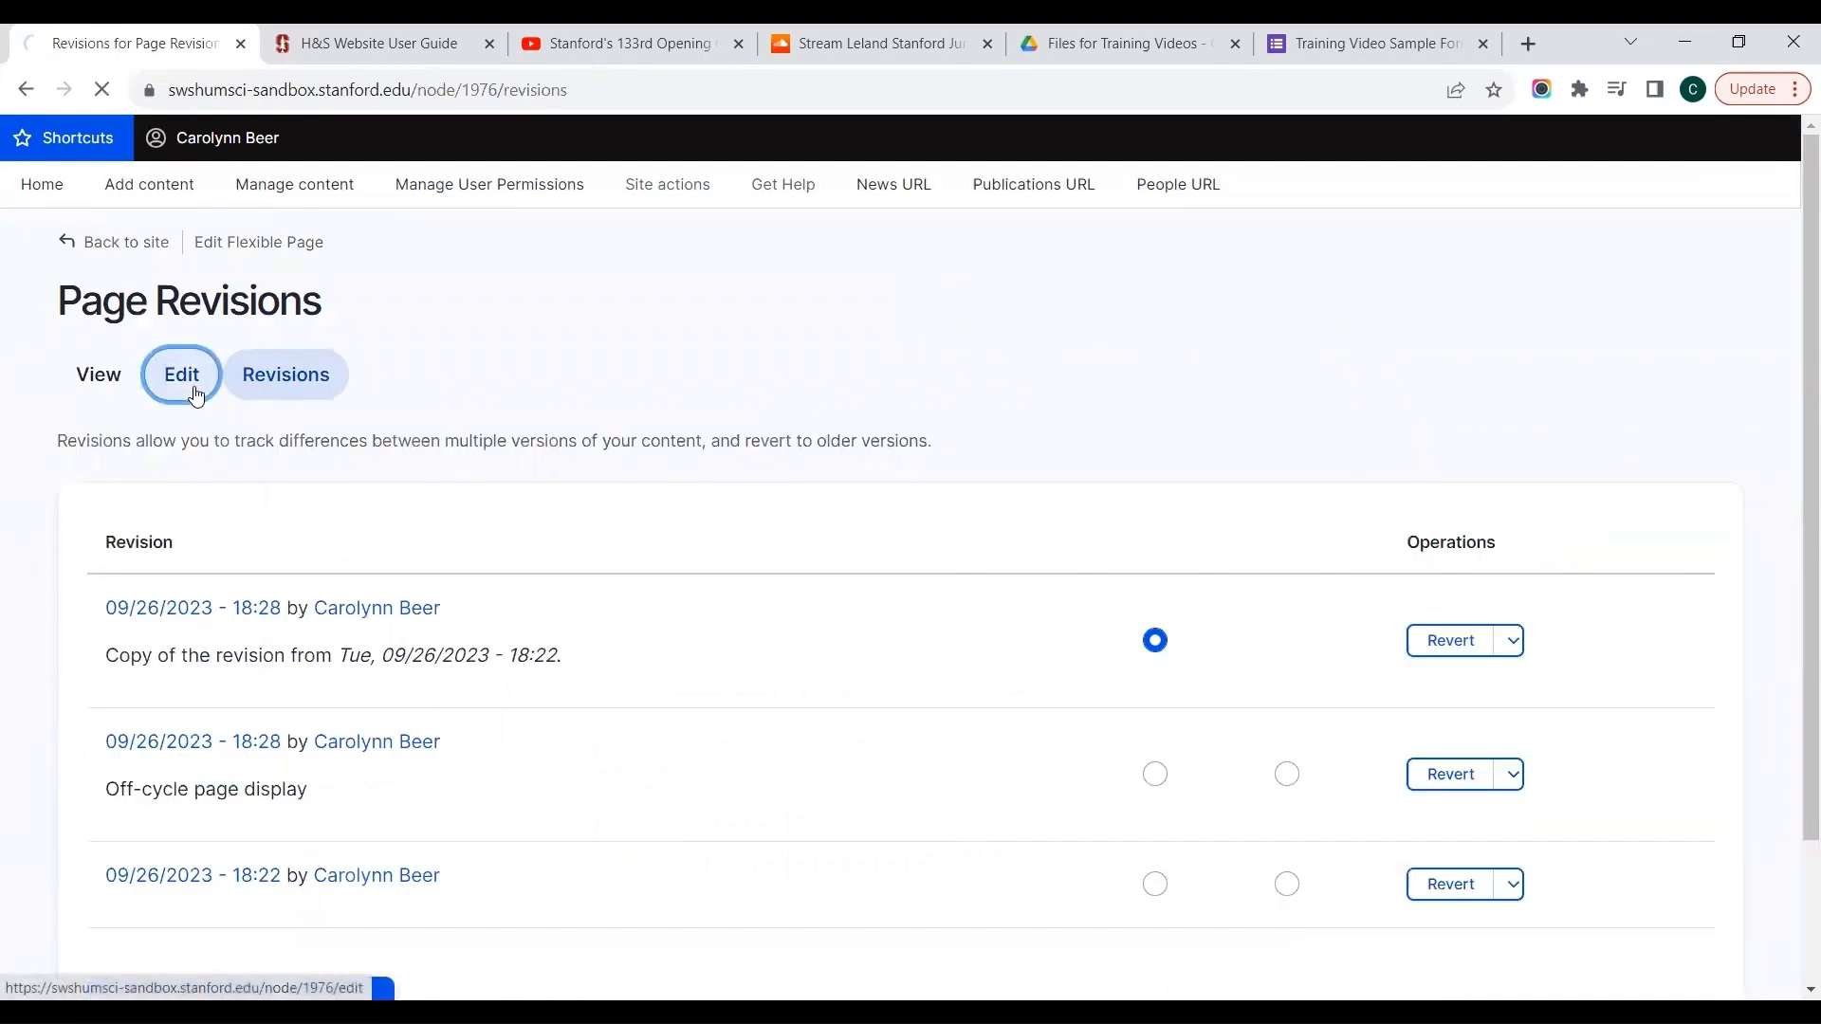
{"action": "scroll", "coordinate": [574, 413], "scroll_direction": "down", "scroll_amount": 3}
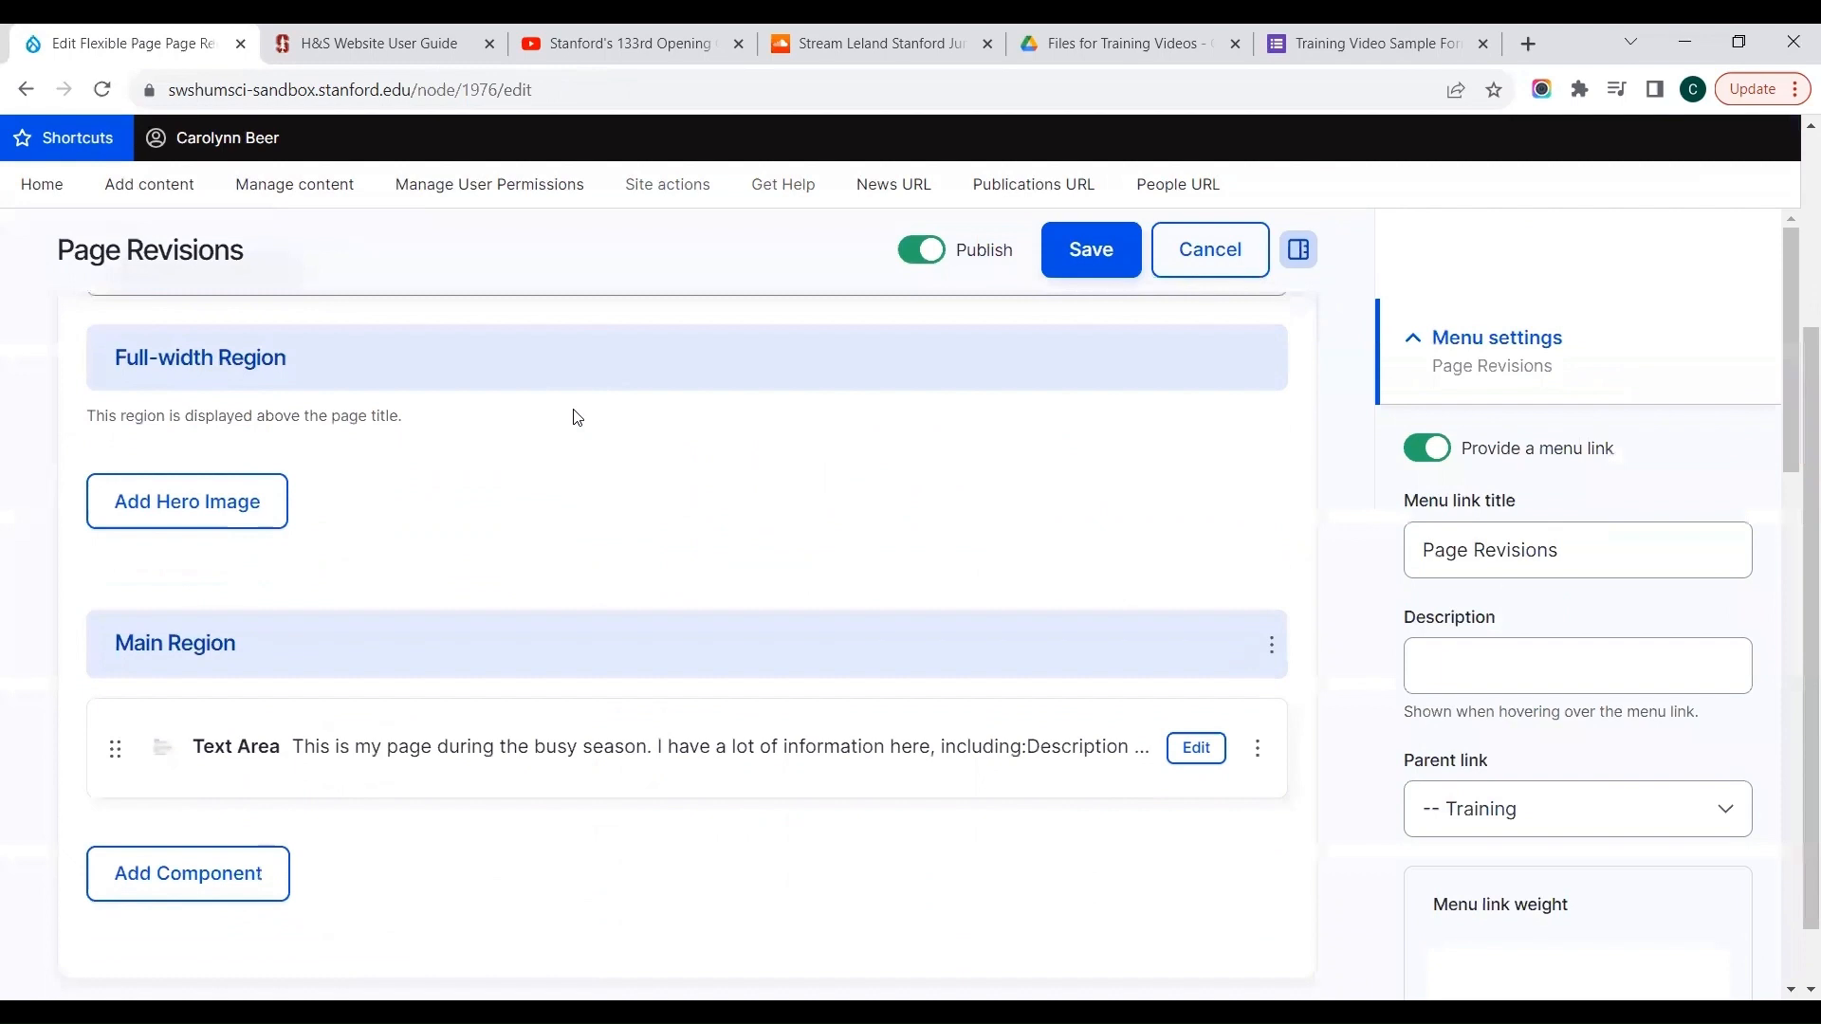
{"action": "left_click", "coordinate": [1203, 764]}
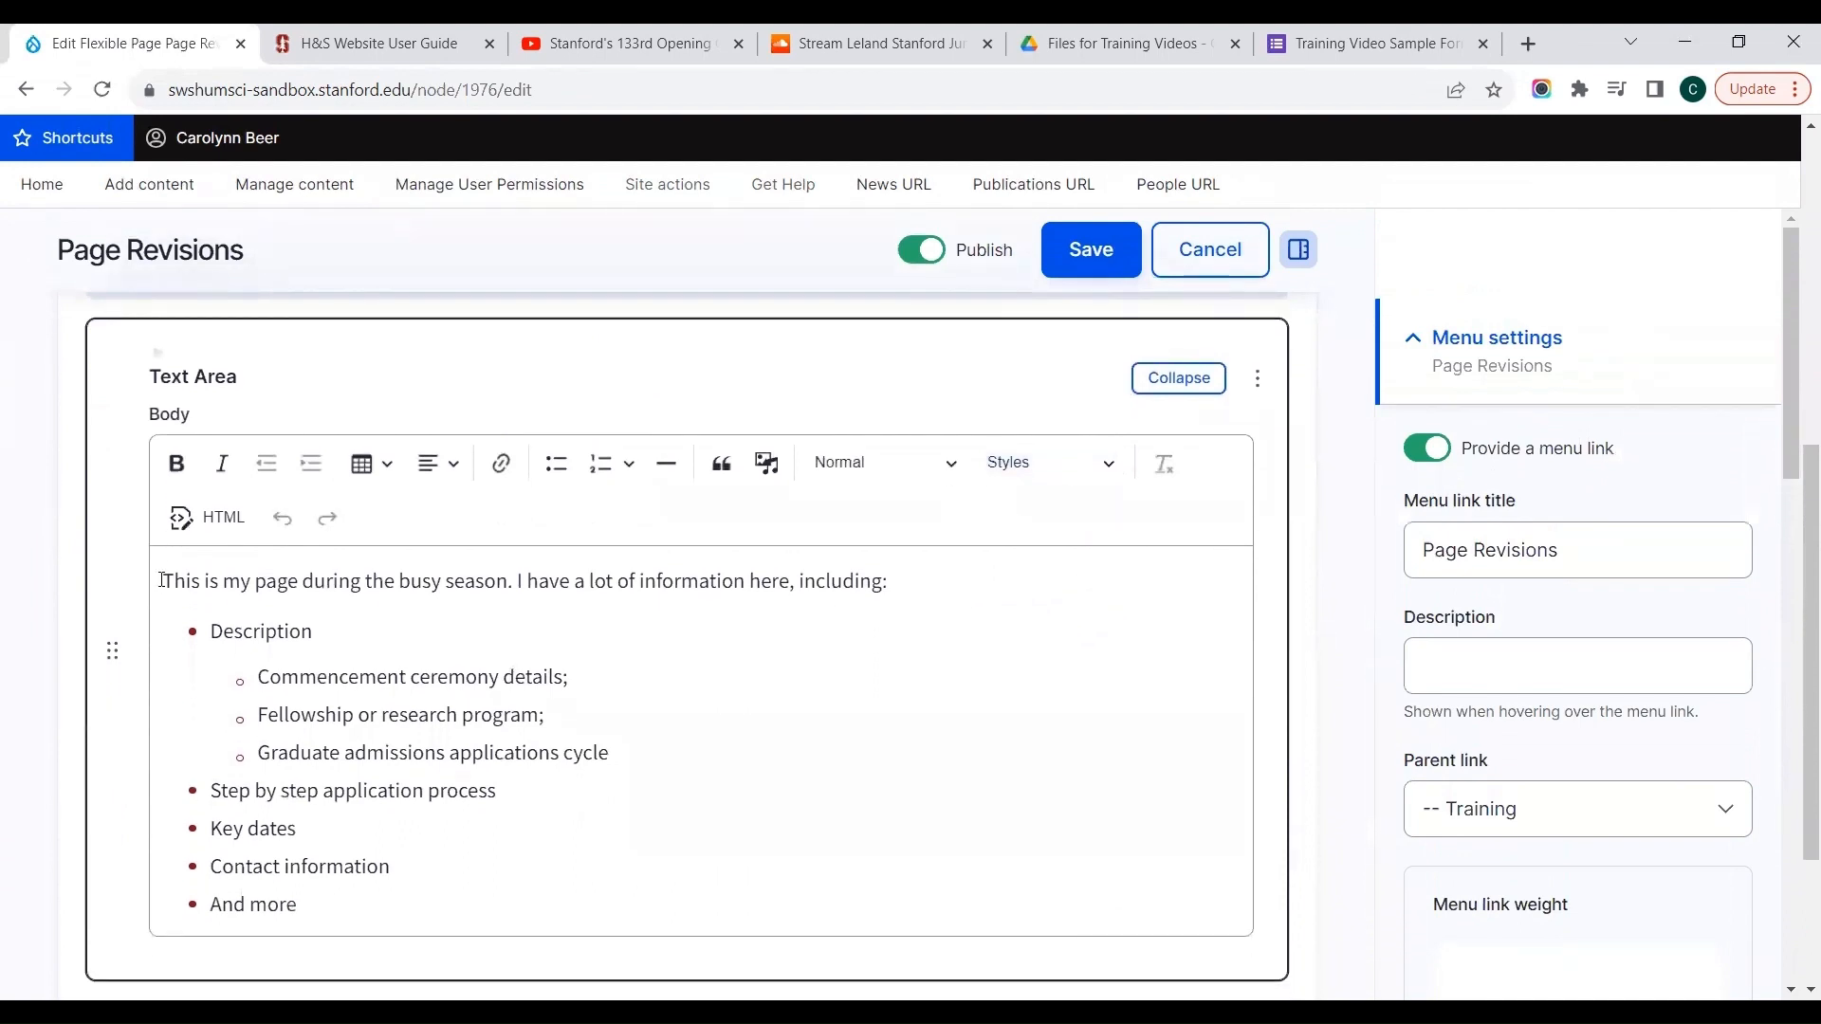
{"action": "left_click_drag", "start_coordinate": [163, 579], "coordinate": [430, 922]}
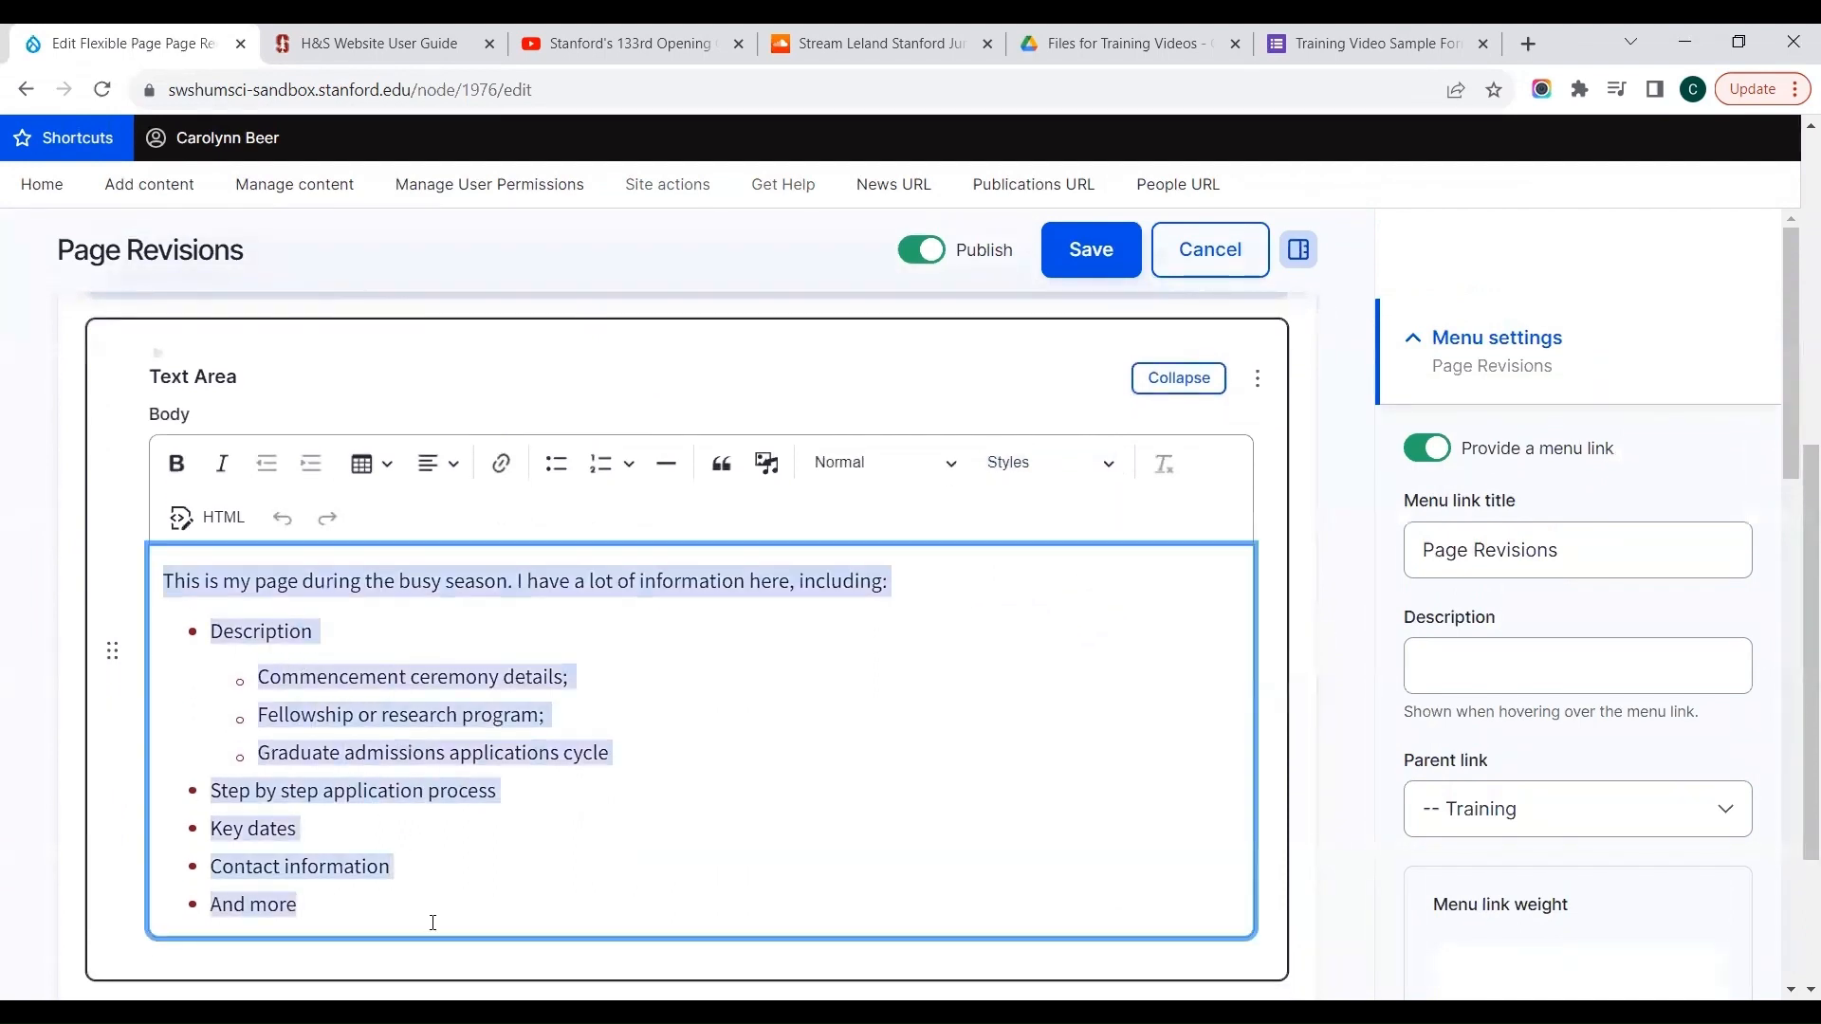
{"action": "key", "text": "BackSpace"}
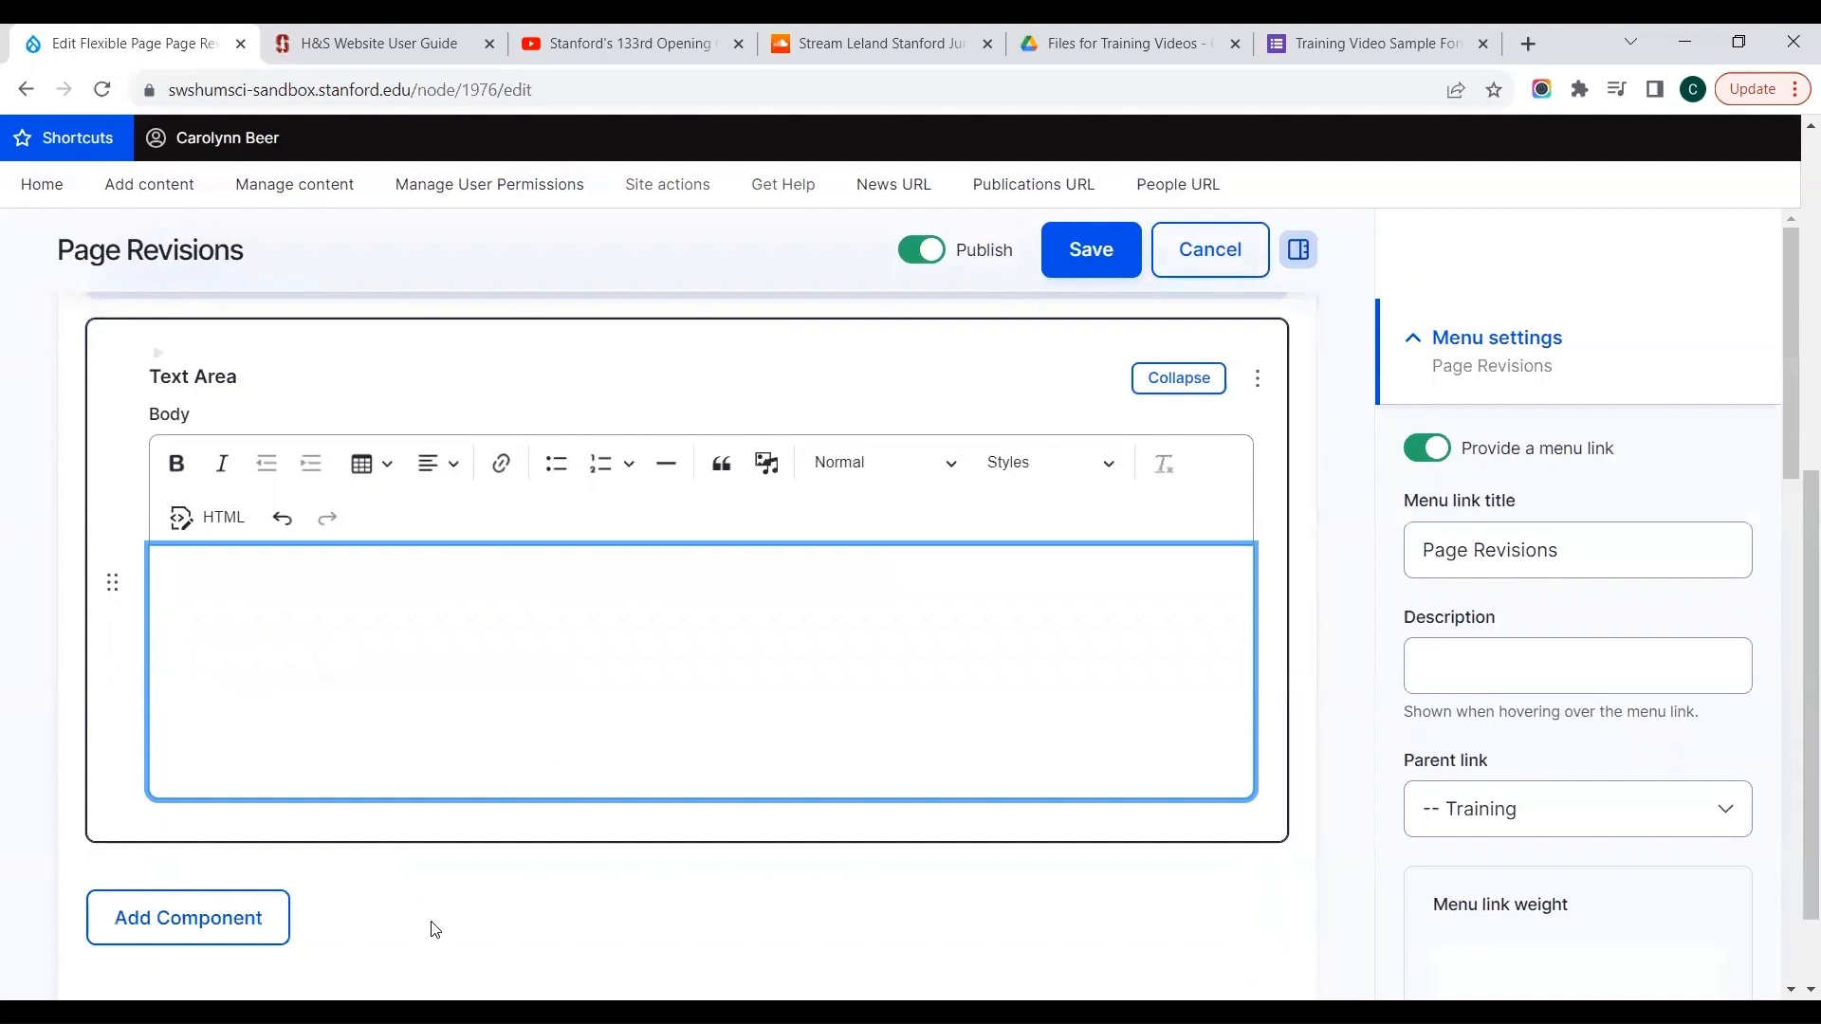
{"action": "type", "text": "Grad admissions for AY24"}
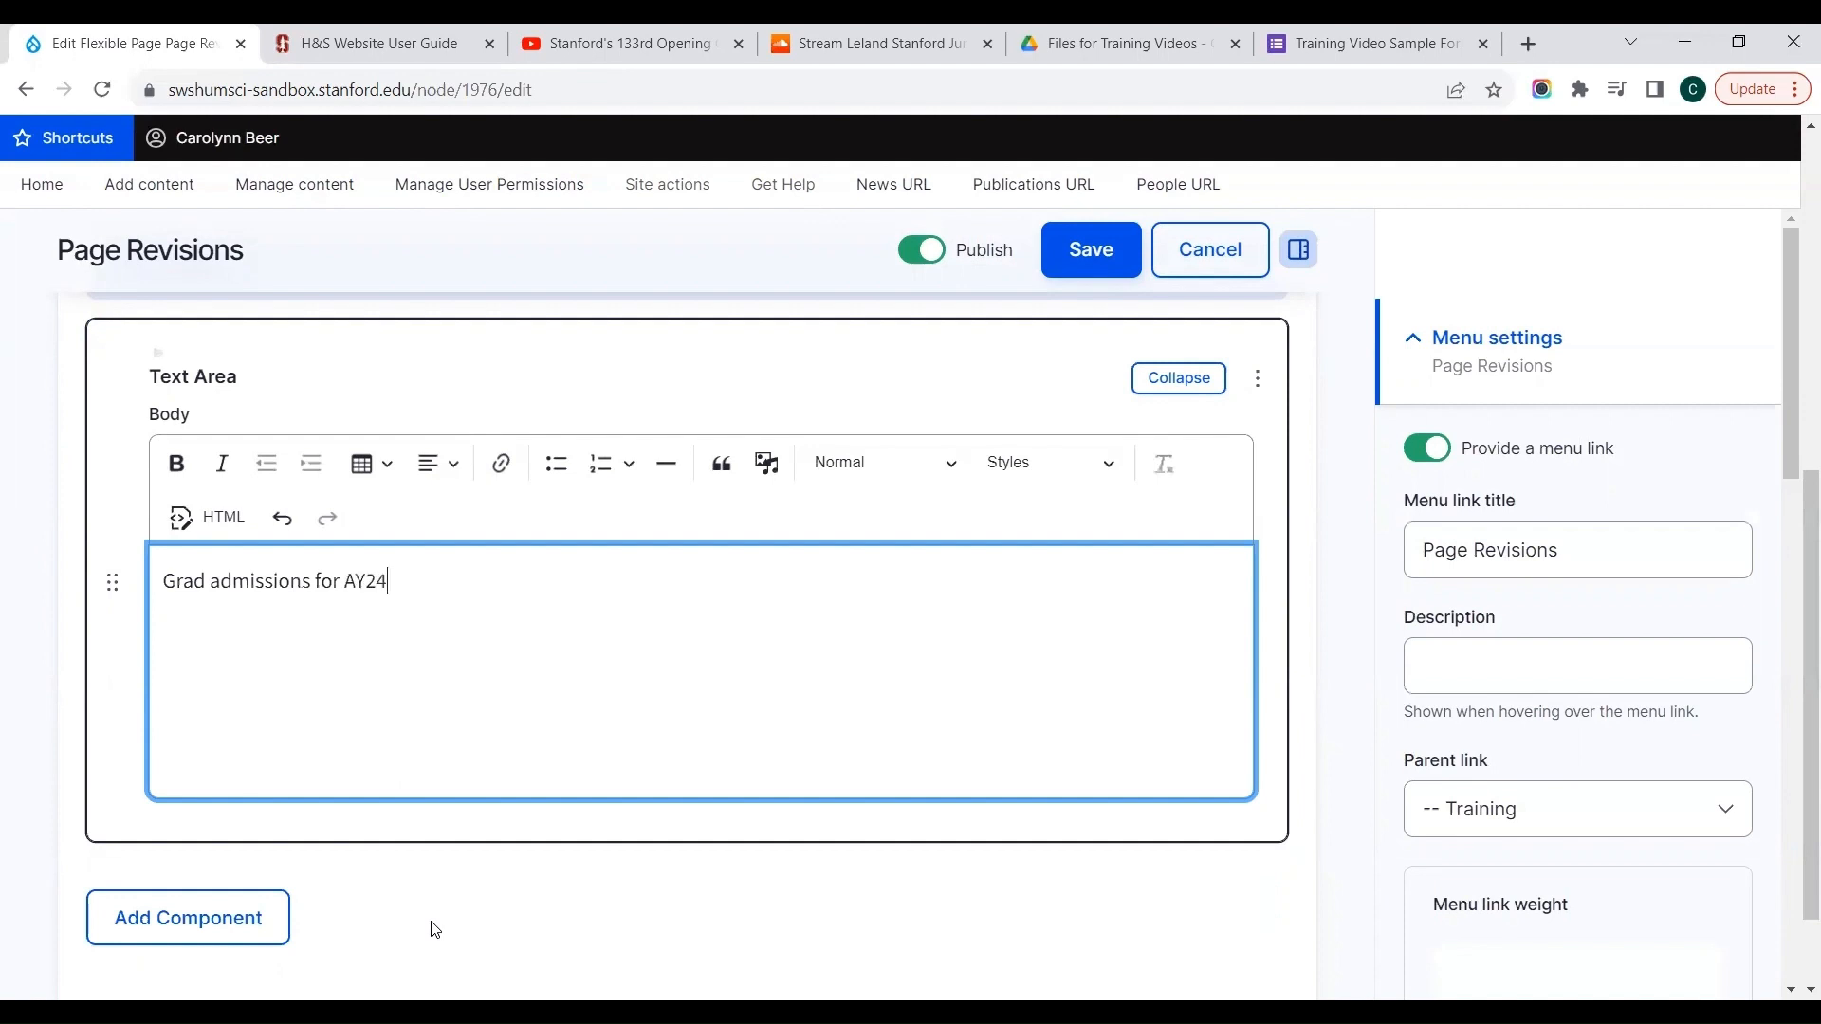
{"action": "type", "text": "-25 has ended. Check back l"}
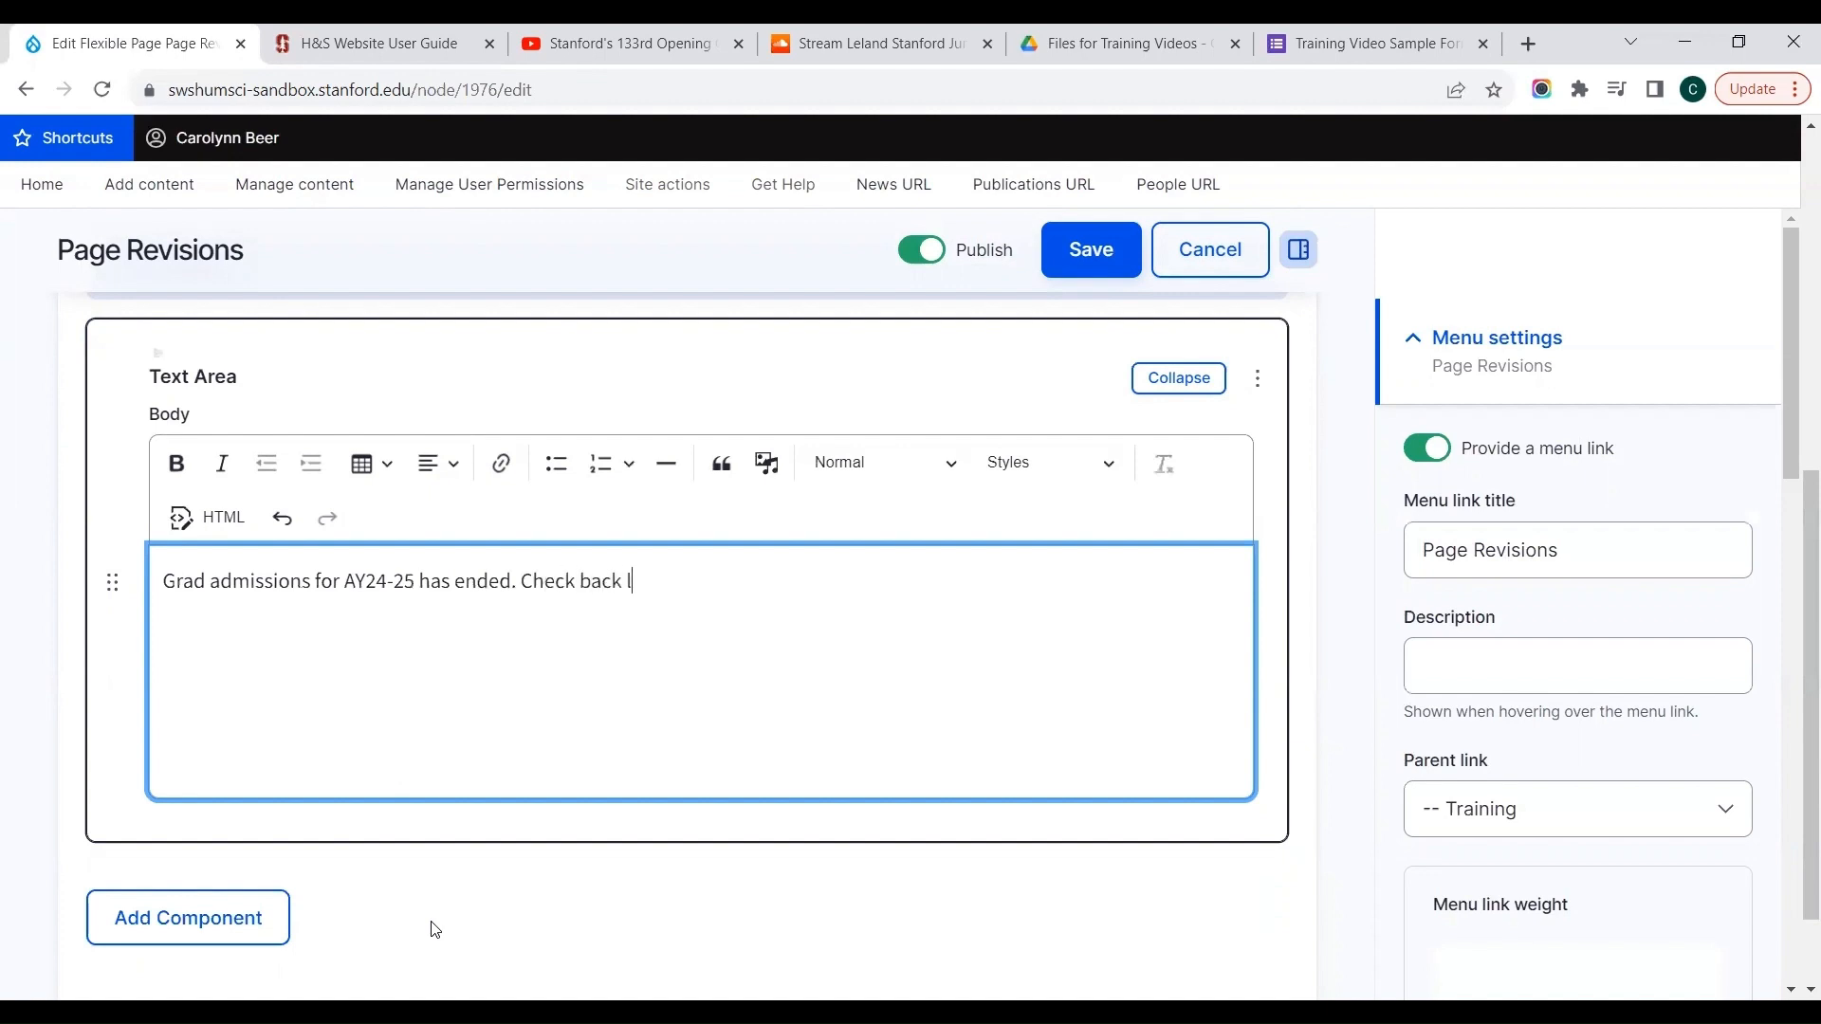
{"action": "type", "text": "ater."}
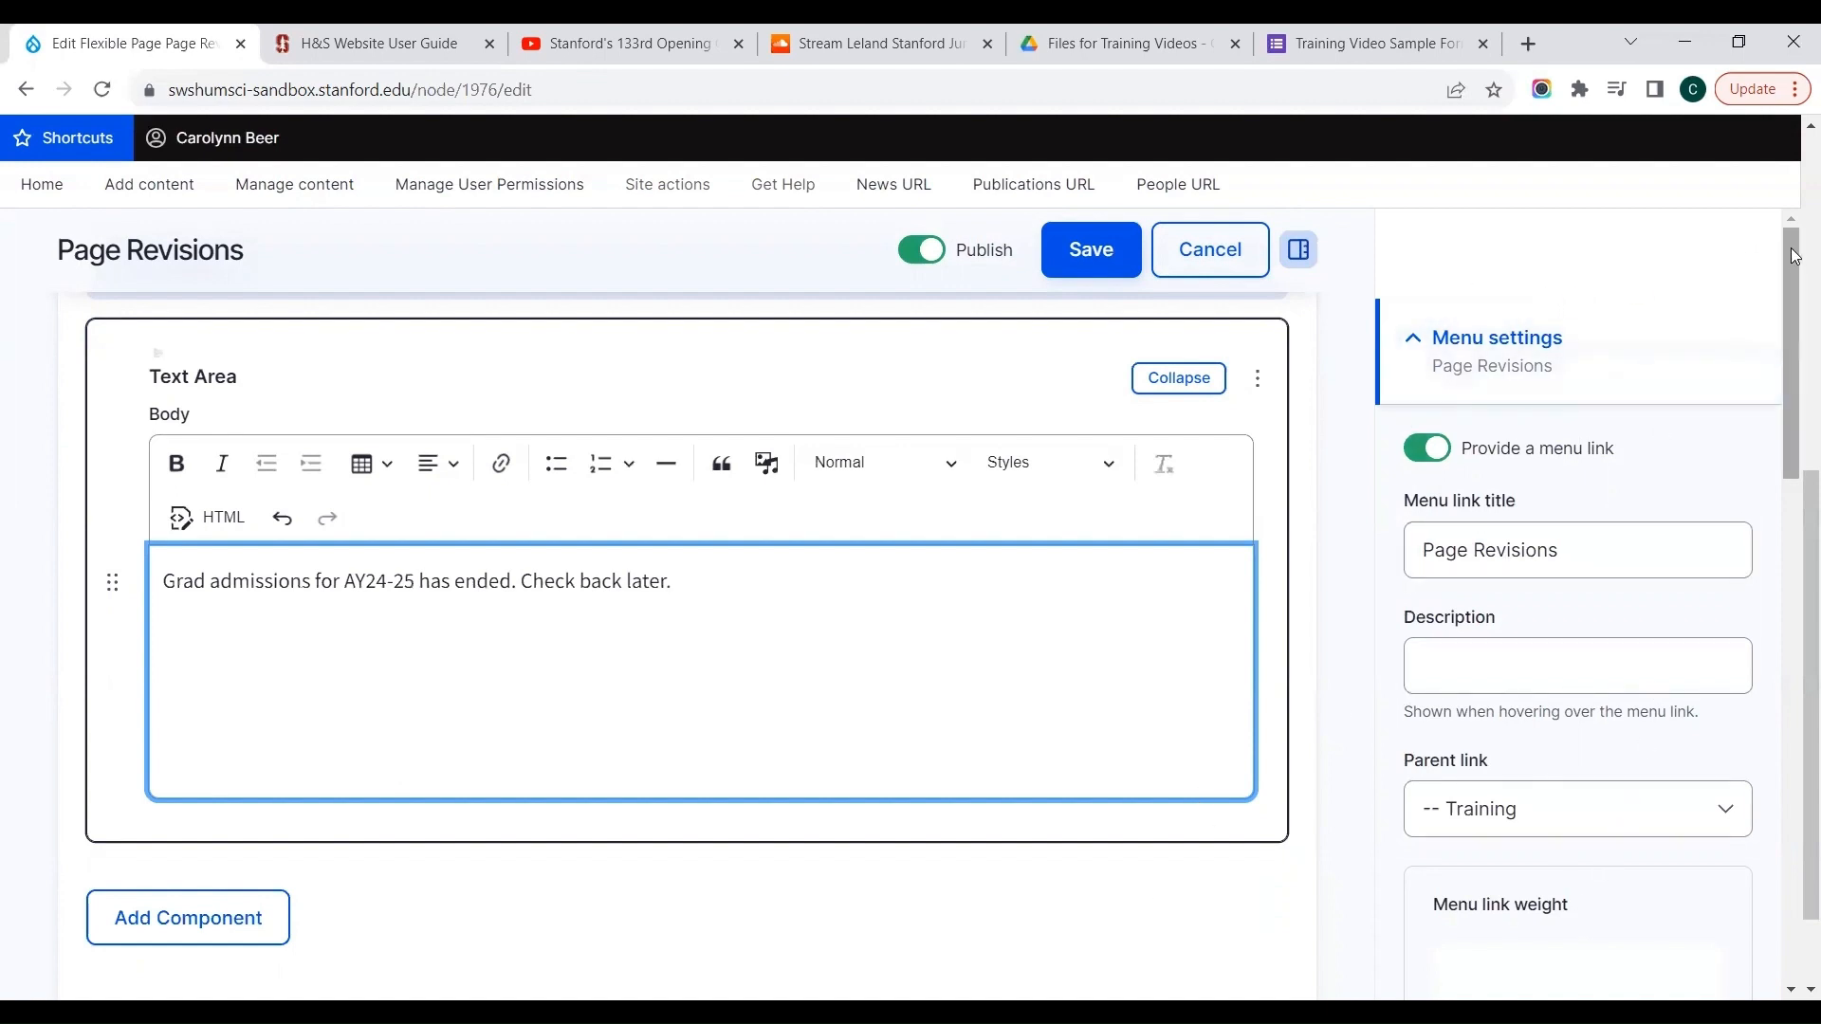
Enter "off season" in quotation marks as the revision log message and save the page
{"action": "left_click_drag", "start_coordinate": [1795, 280], "coordinate": [1796, 802]}
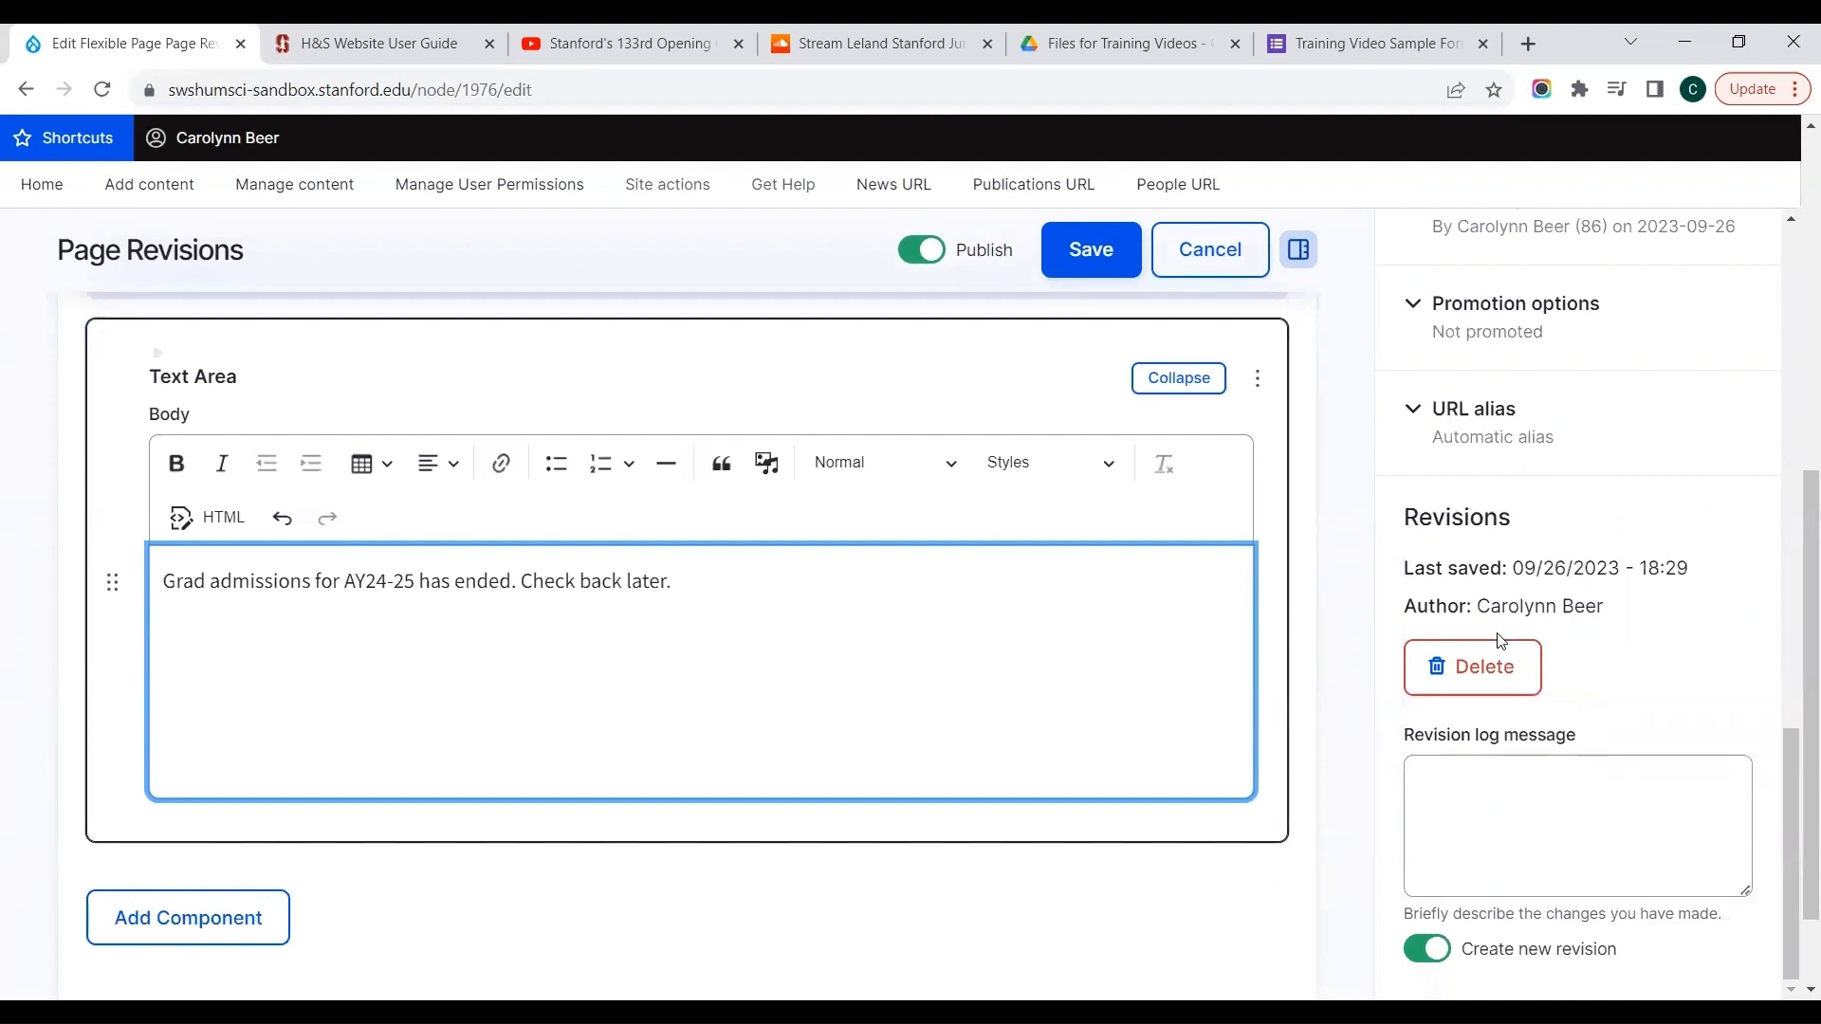
{"action": "left_click", "coordinate": [1466, 790]}
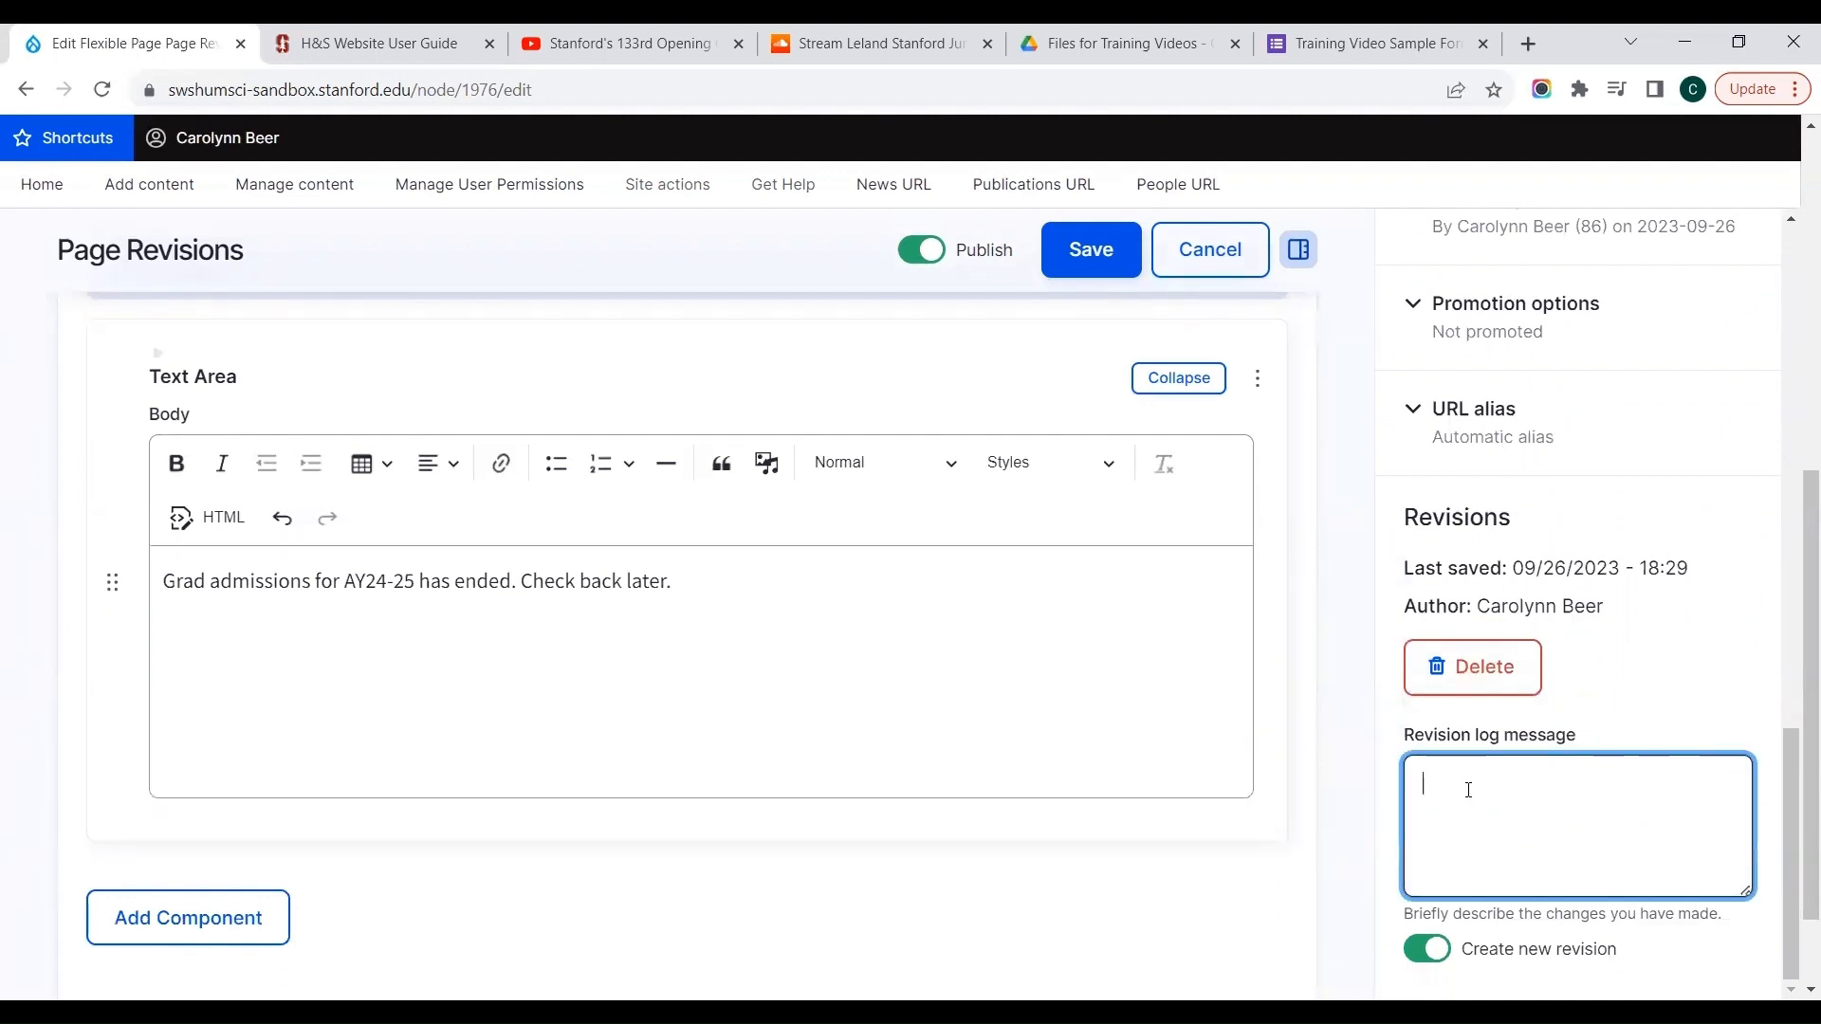
{"action": "type", "text": "\"off season\""}
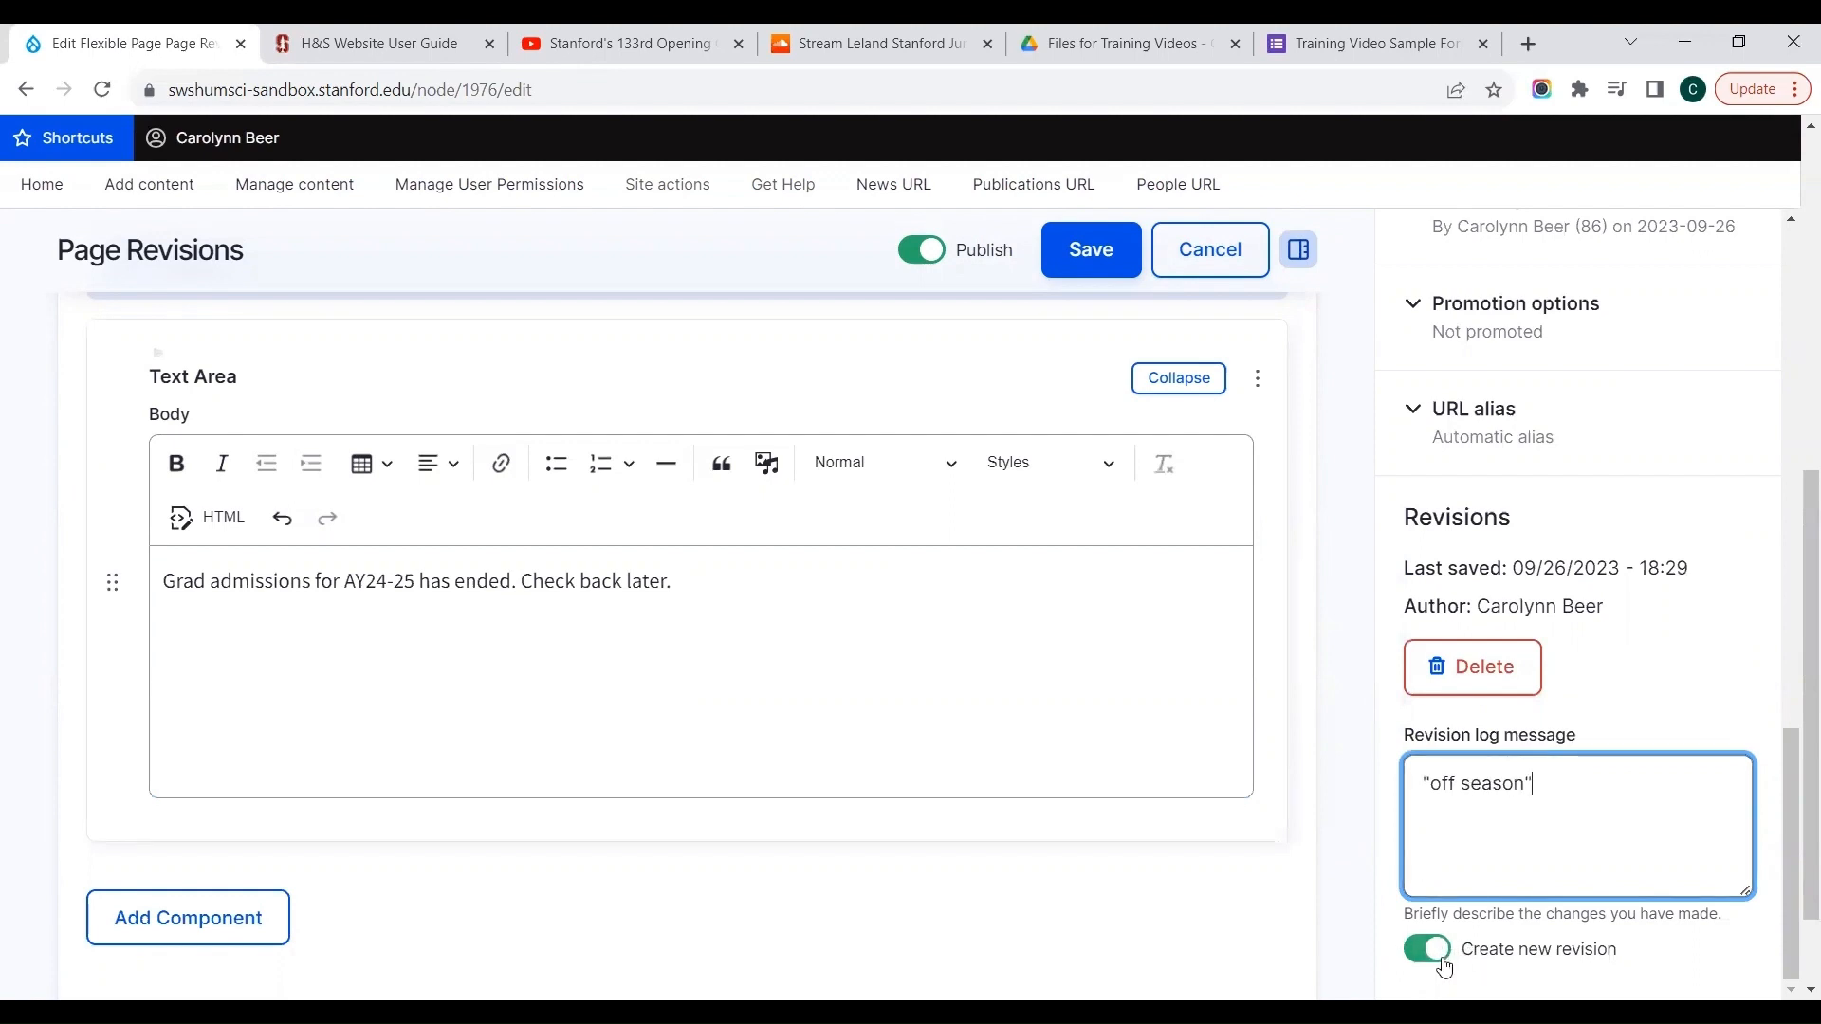
{"action": "left_click", "coordinate": [1103, 271]}
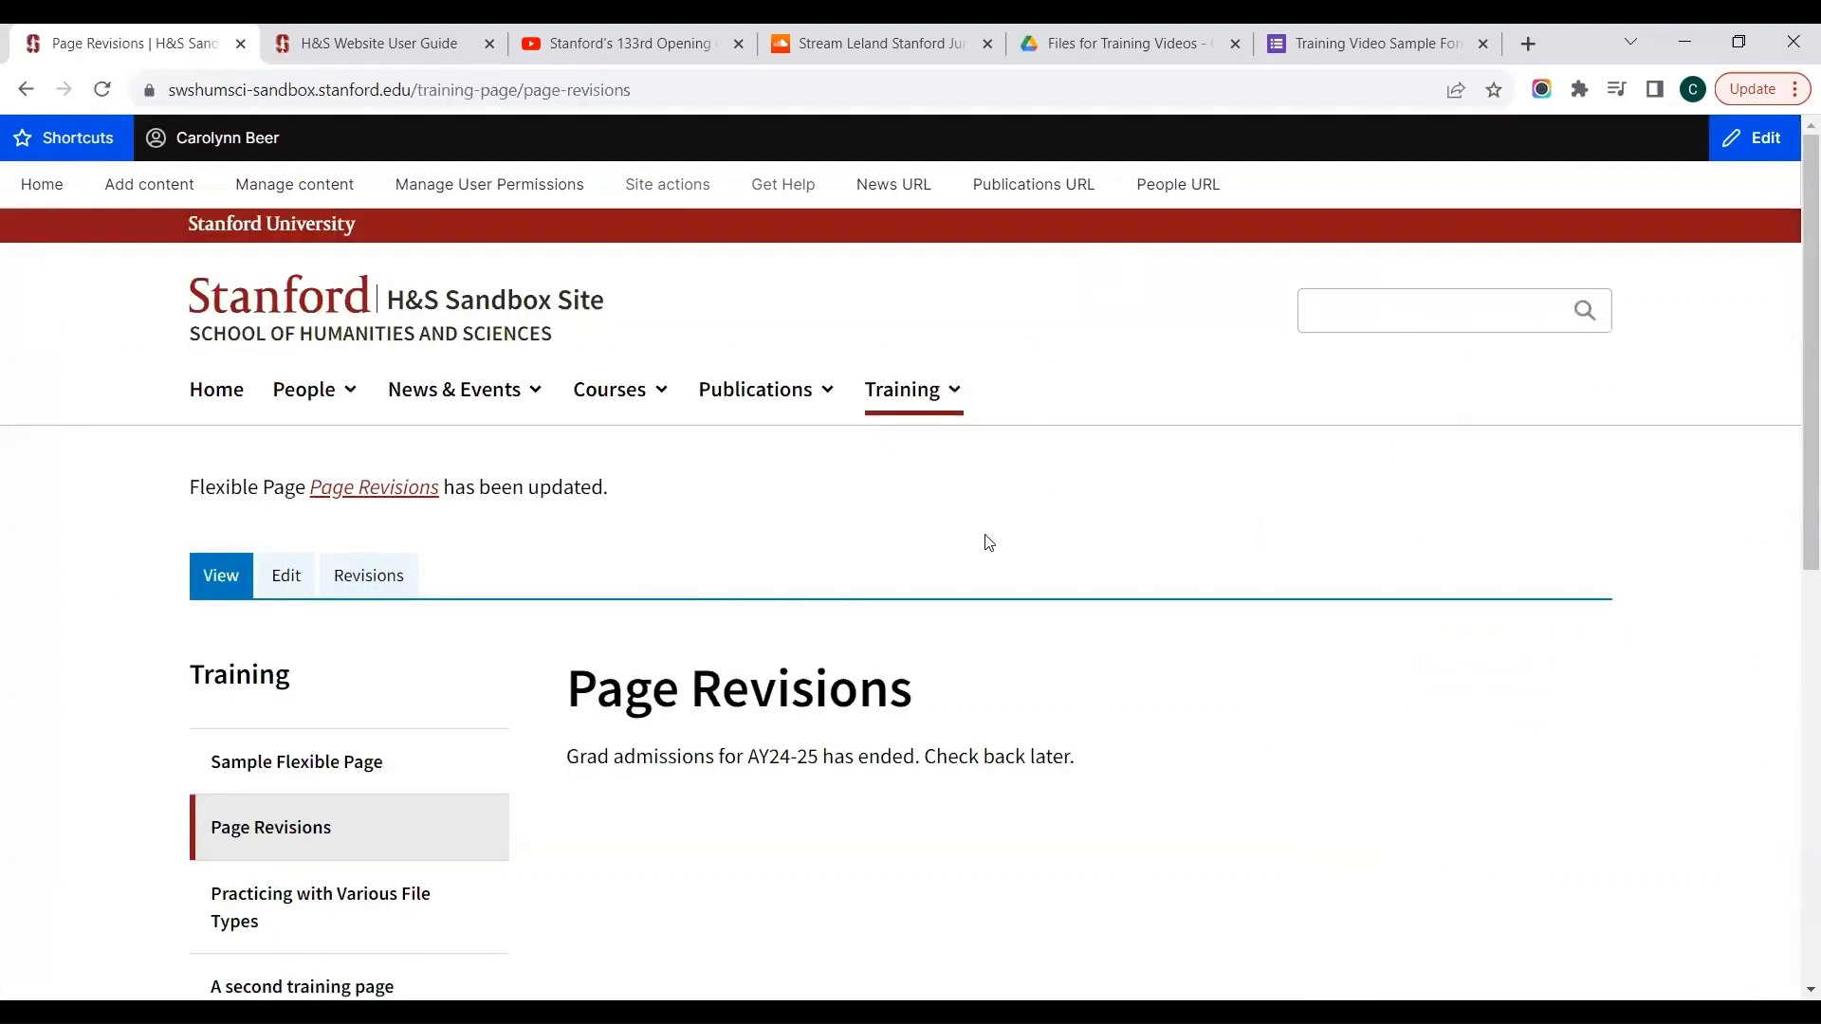
Revert the Page Revisions page to its revision from 09/26/2023 - 18:22 and view the page
{"action": "left_click", "coordinate": [369, 577]}
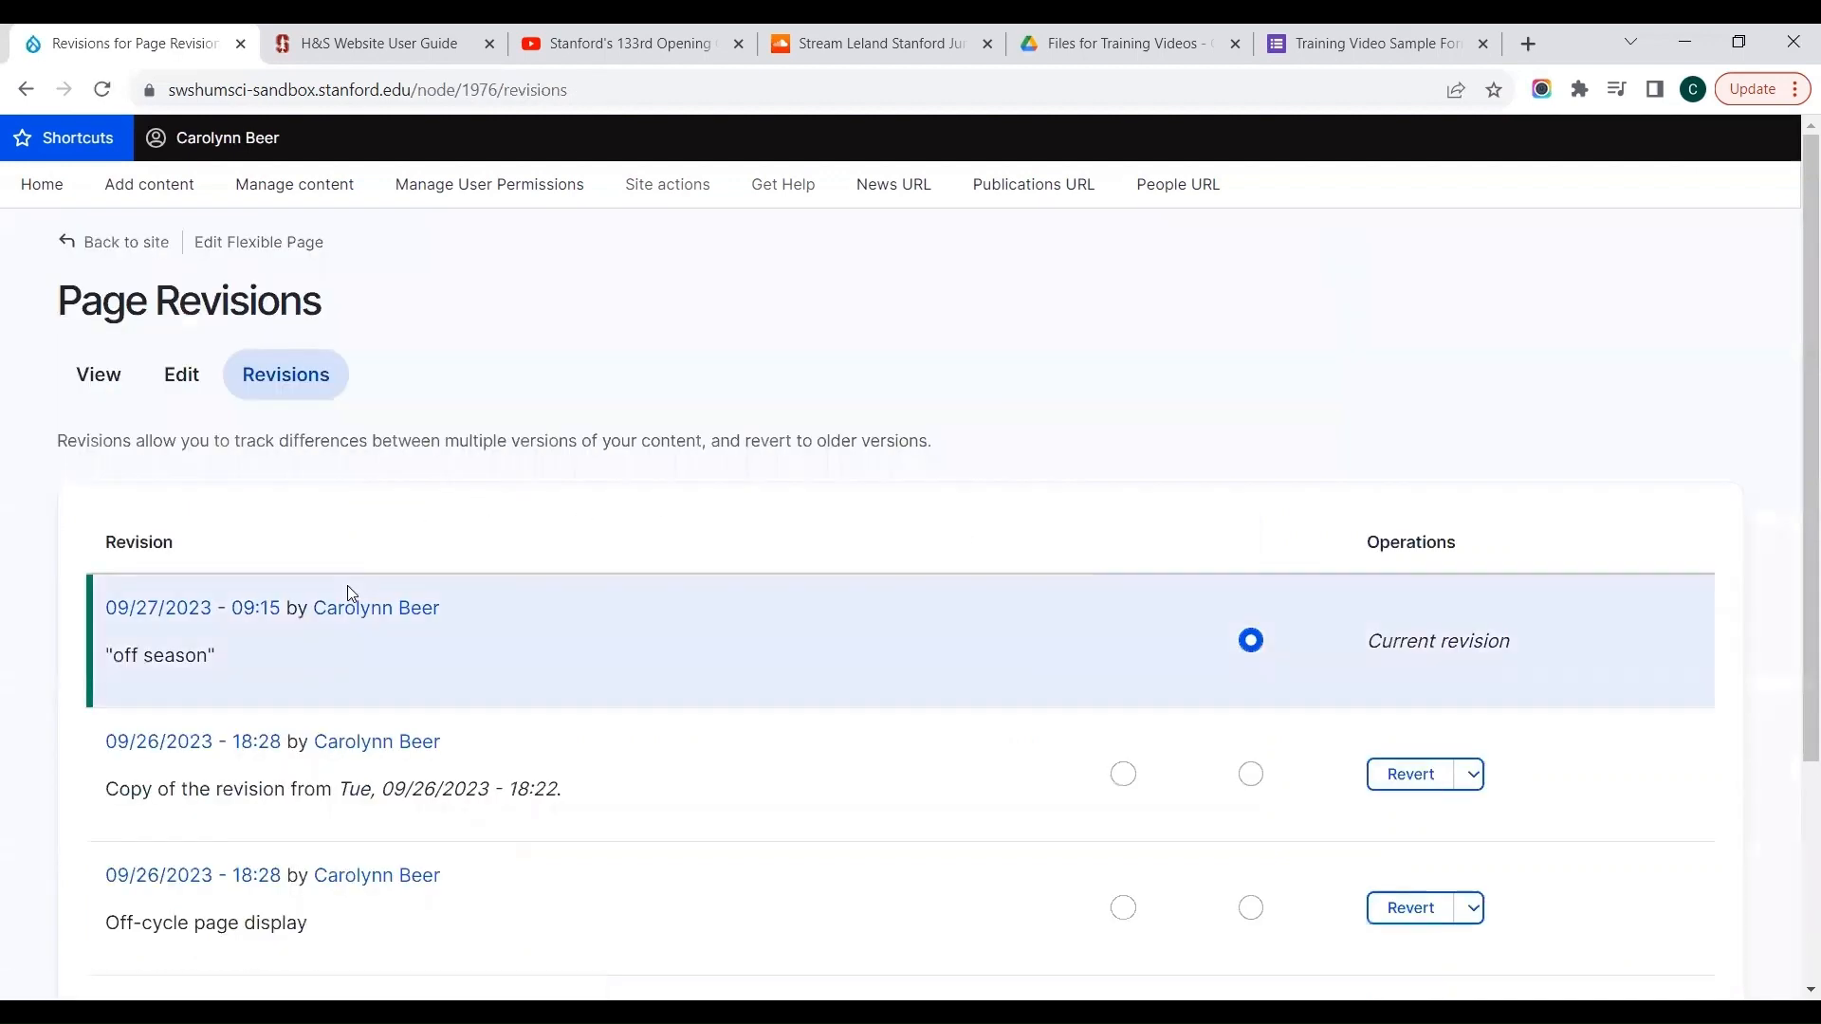
{"action": "scroll", "coordinate": [399, 759], "scroll_direction": "down", "scroll_amount": 2}
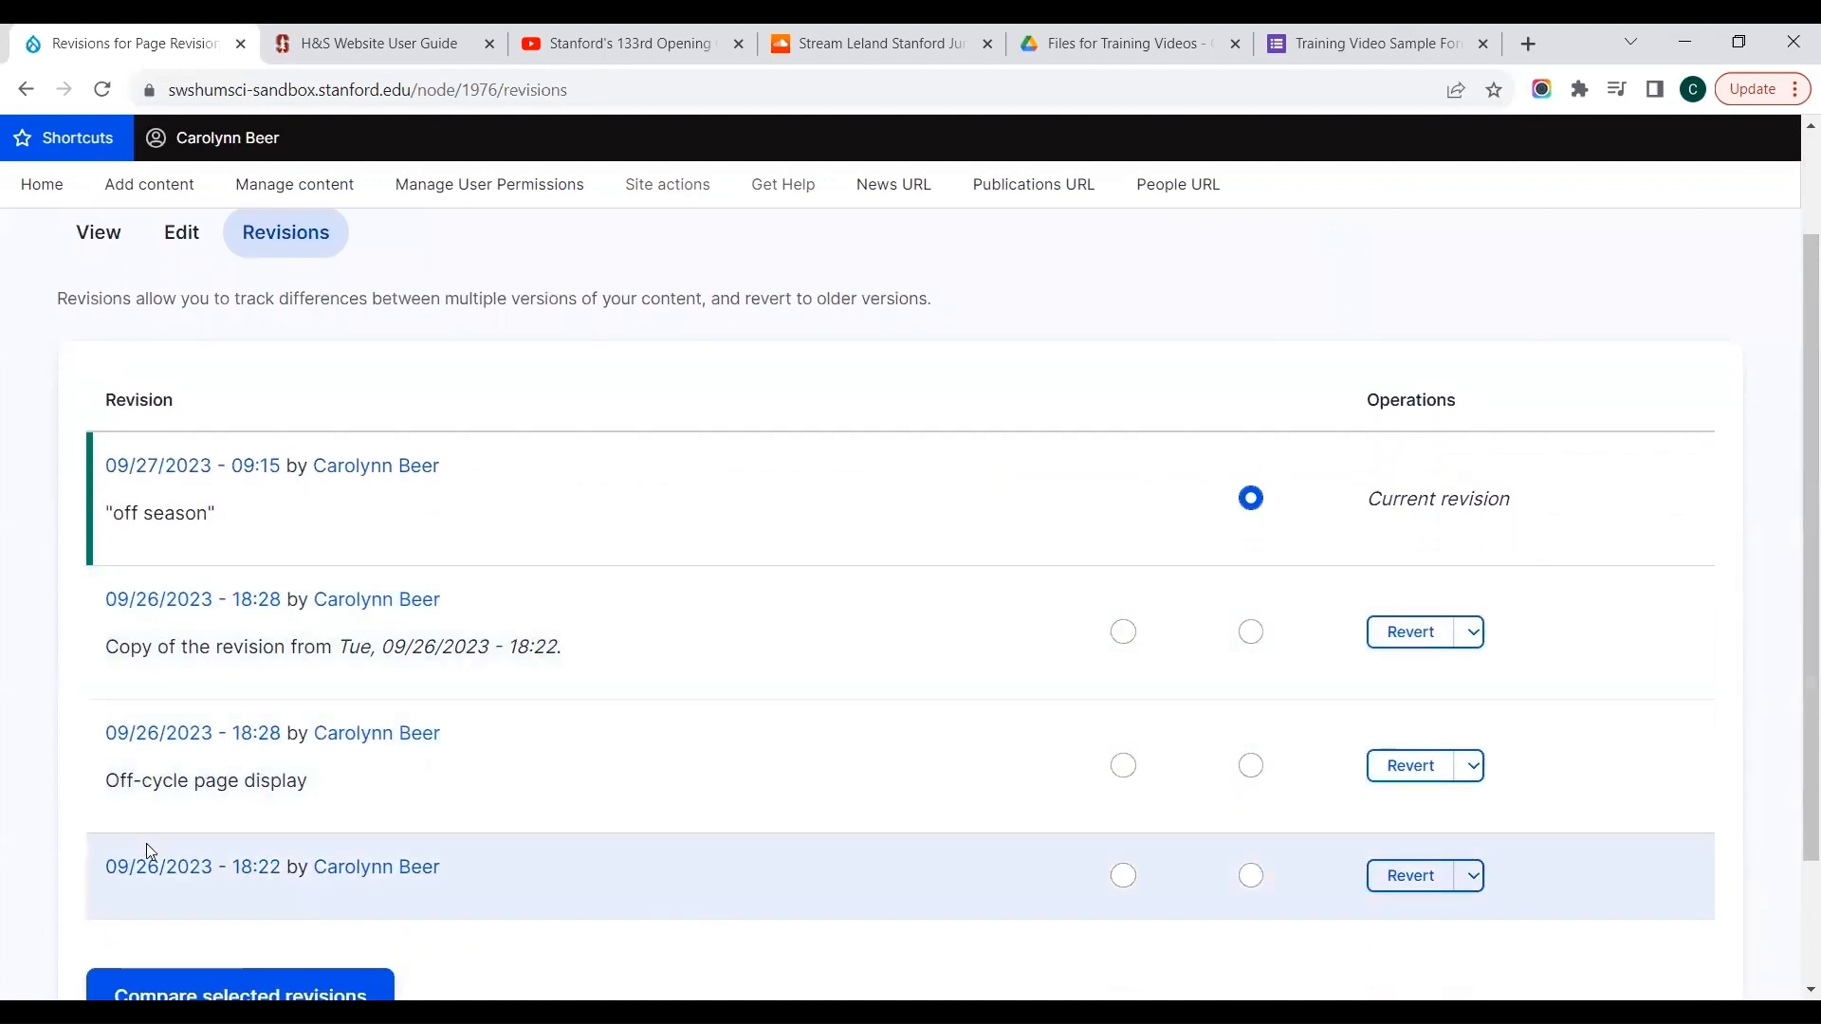
{"action": "left_click", "coordinate": [1382, 885]}
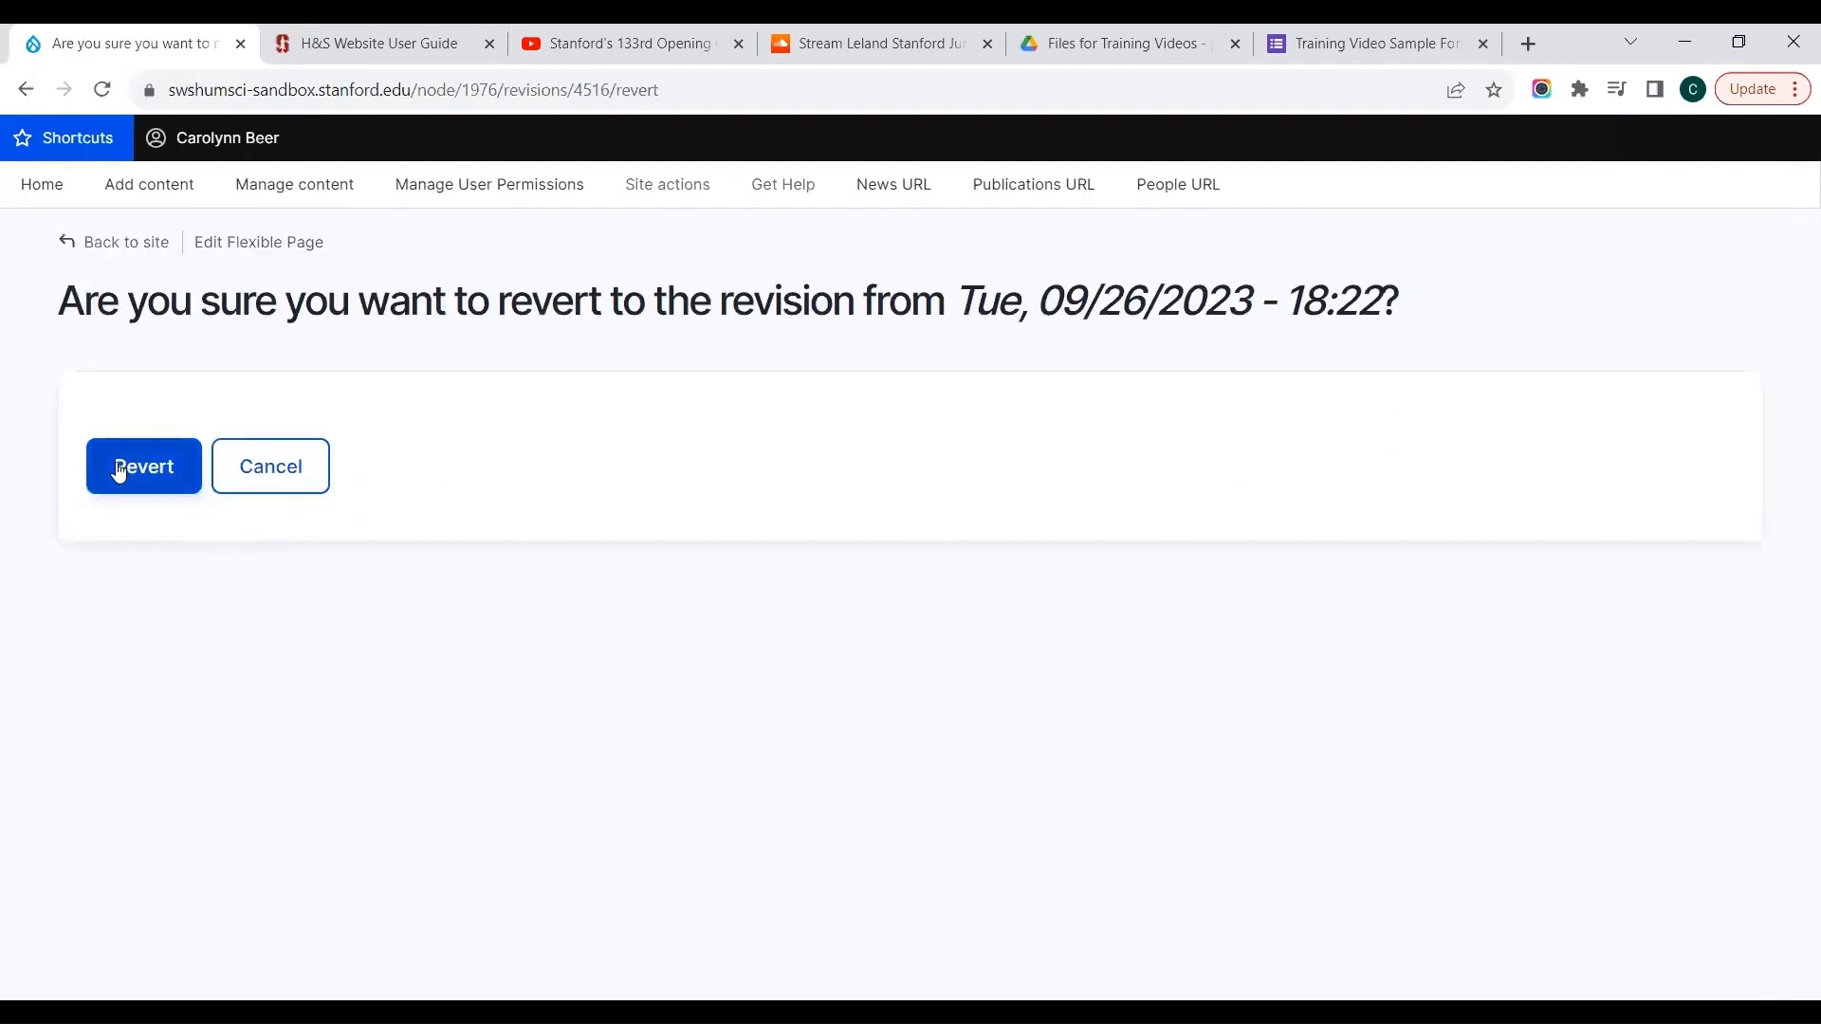
{"action": "left_click", "coordinate": [120, 471]}
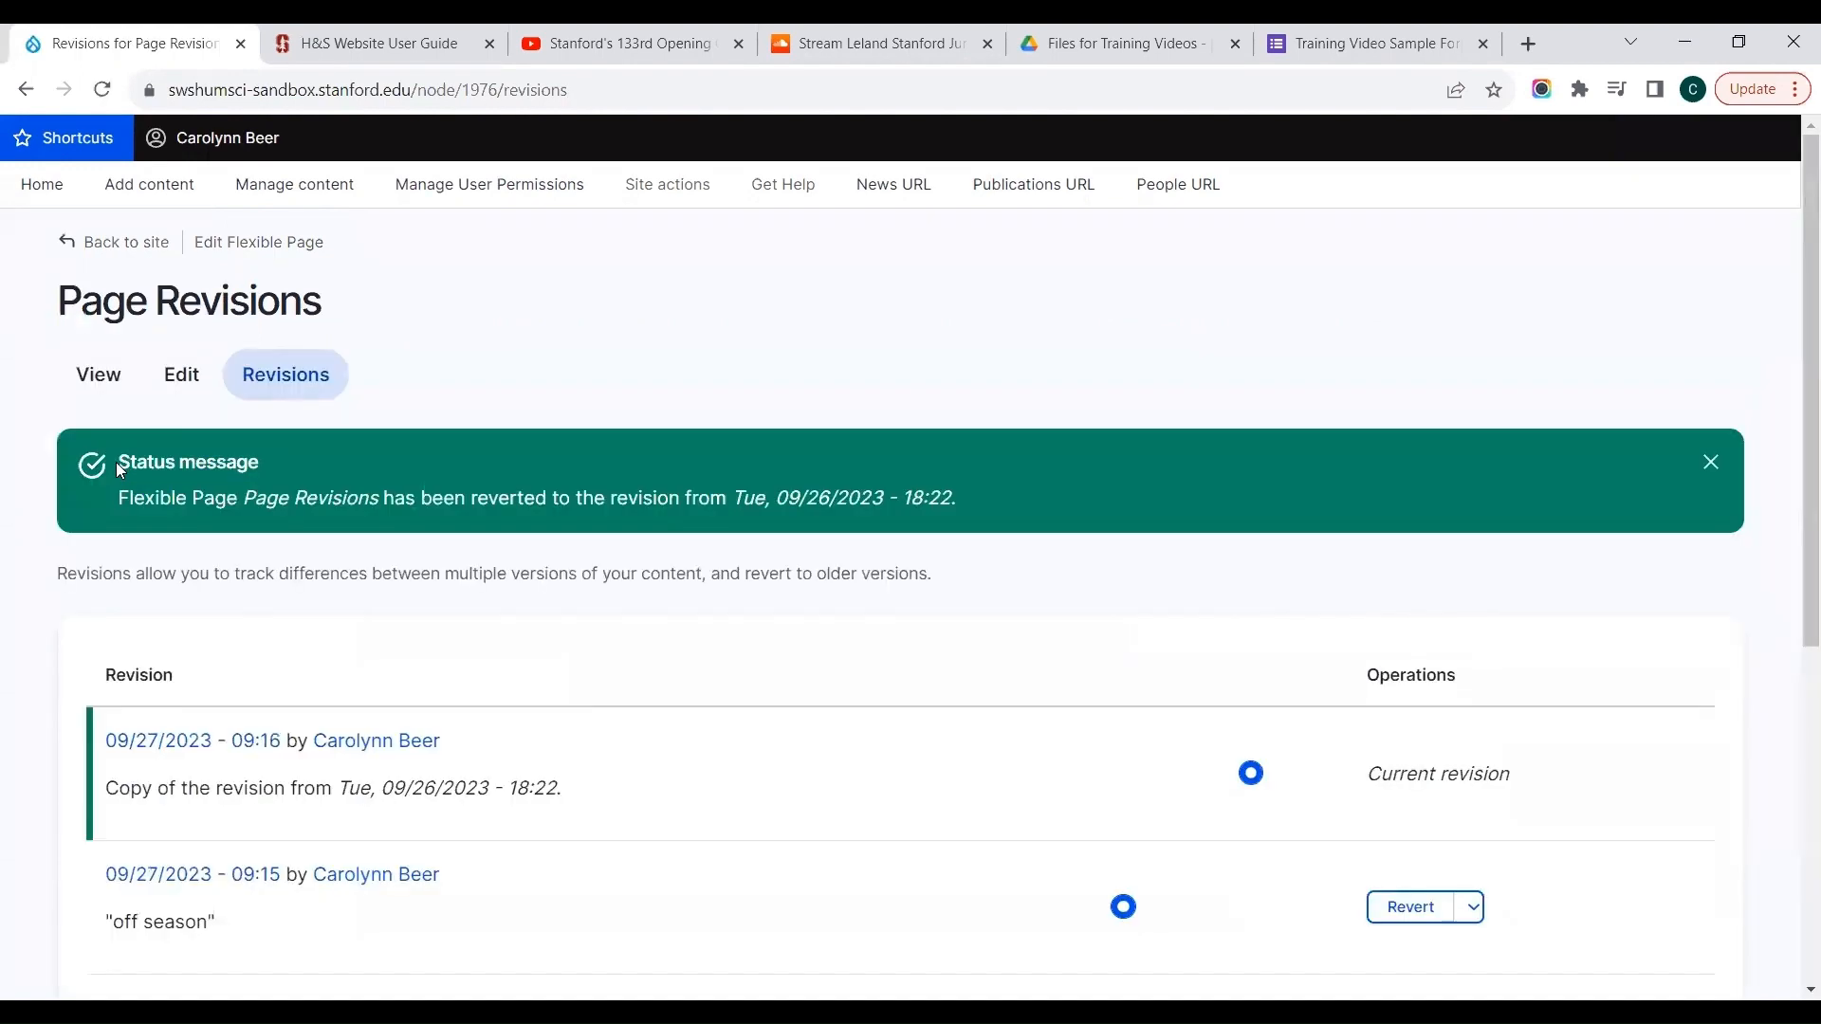
{"action": "left_click", "coordinate": [99, 377]}
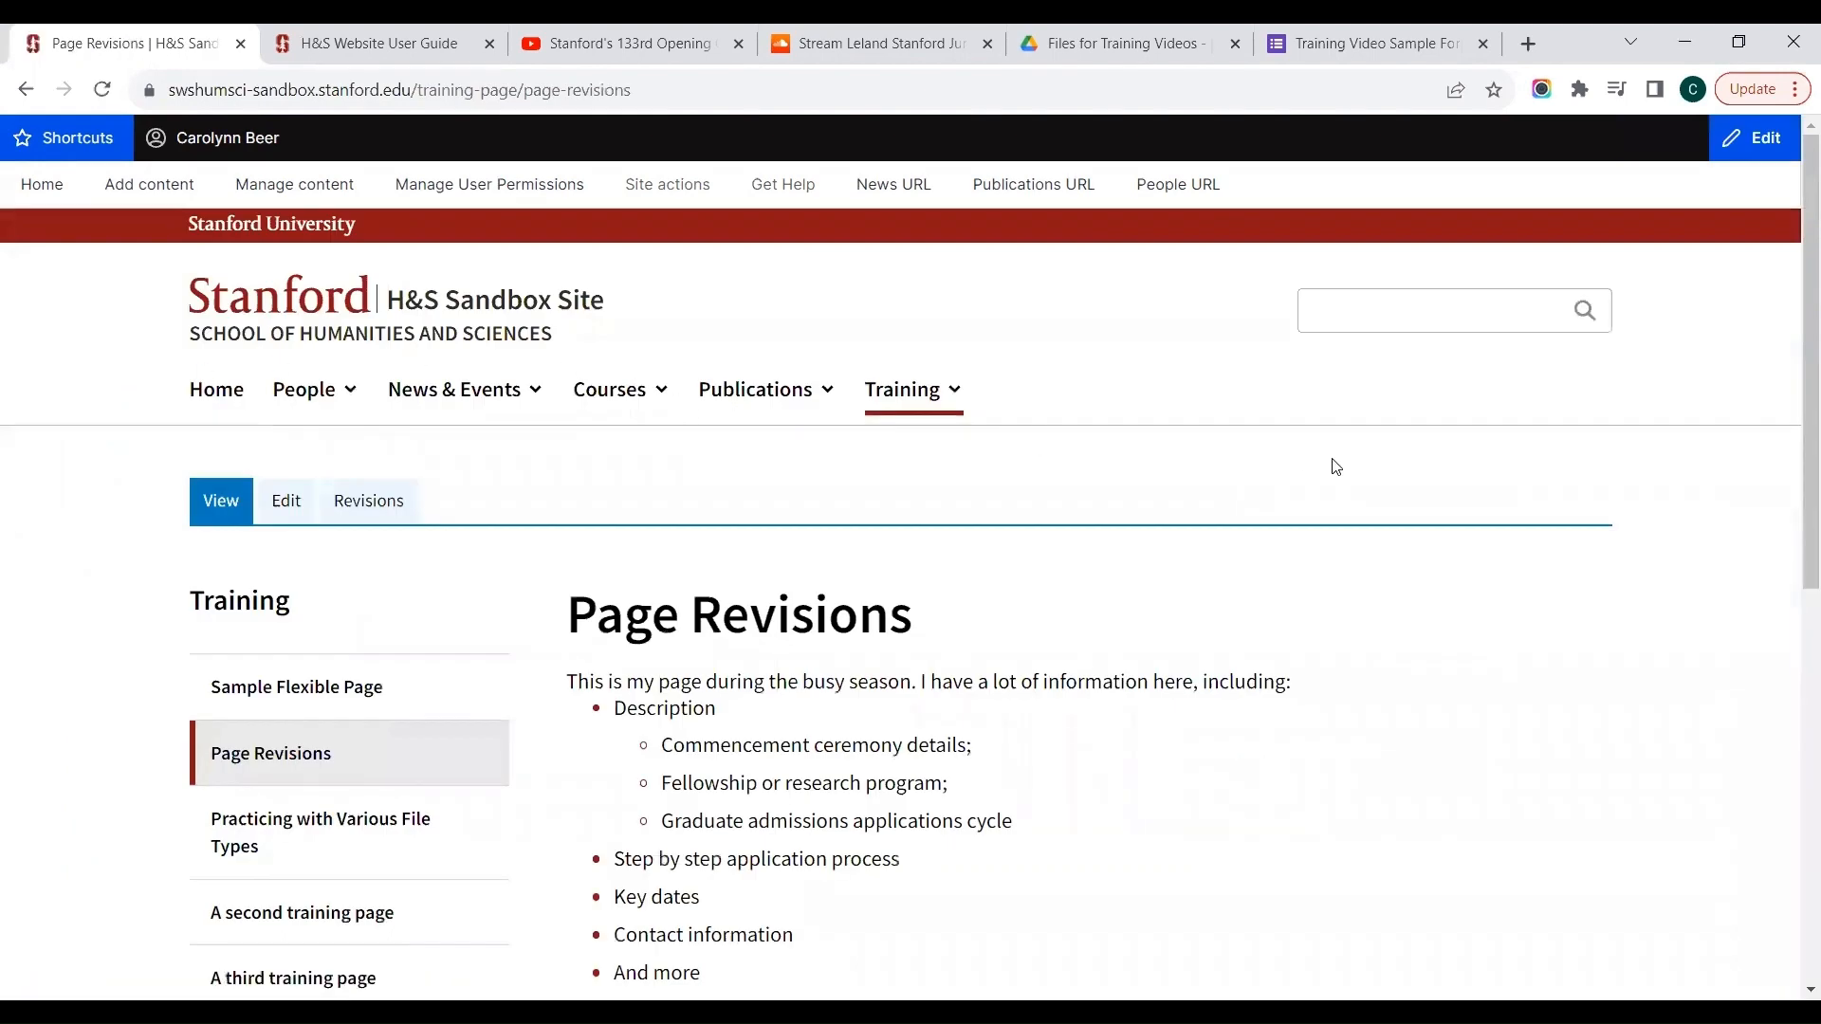
{"action": "scroll", "coordinate": [1335, 466], "scroll_direction": "down", "scroll_amount": 1}
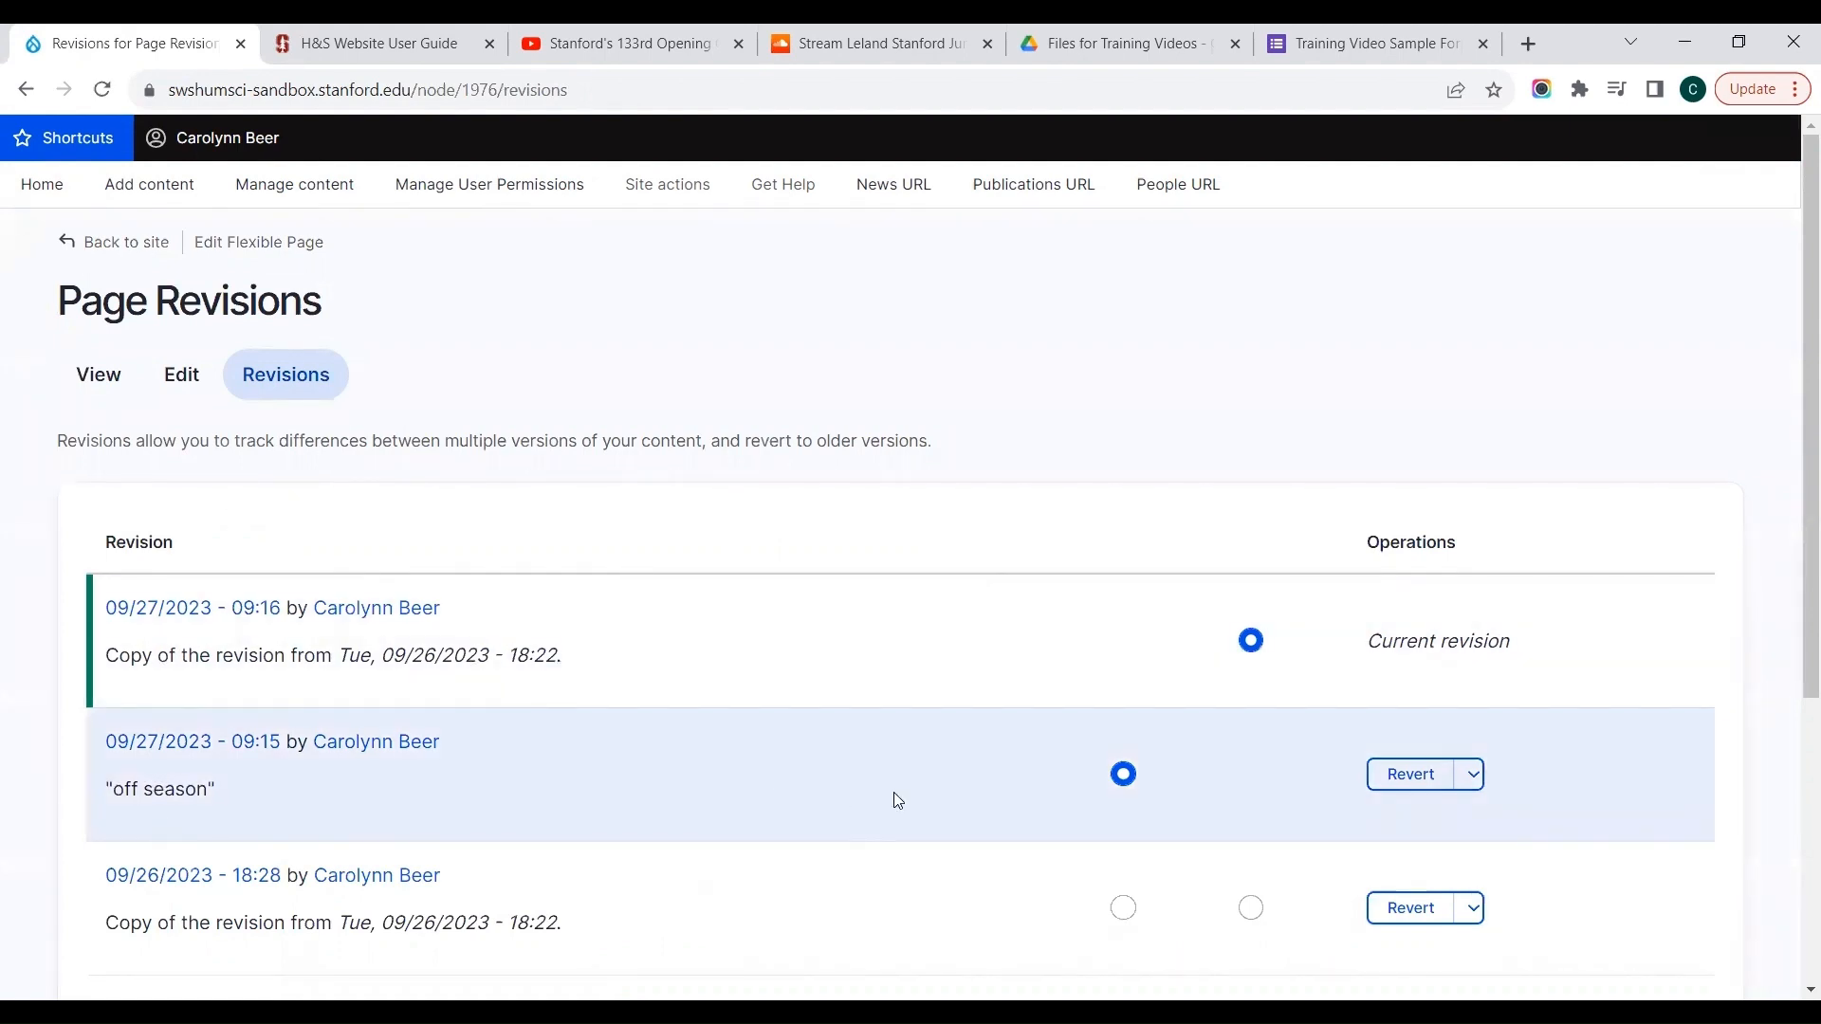
Revert the Page Revisions page to the "off season" revision from 09/27/2023 - 09:15 and view the page
{"action": "left_click", "coordinate": [1380, 776]}
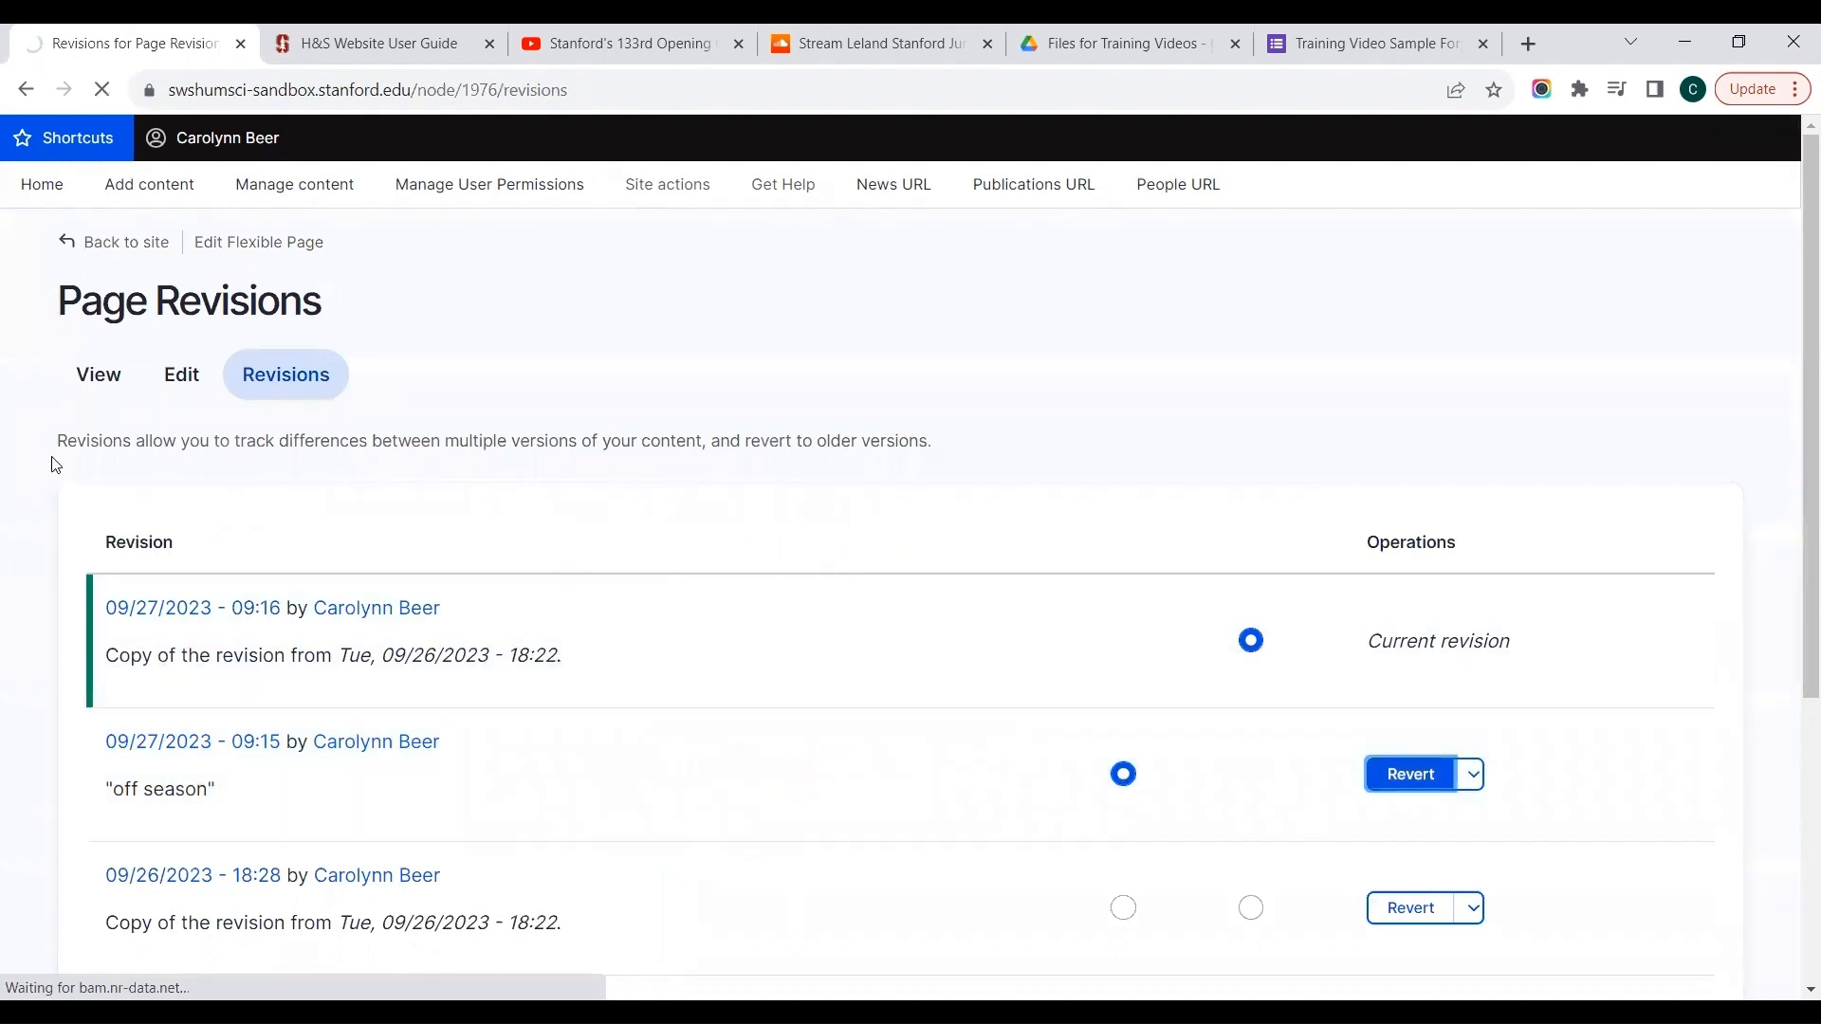
{"action": "left_click", "coordinate": [142, 453]}
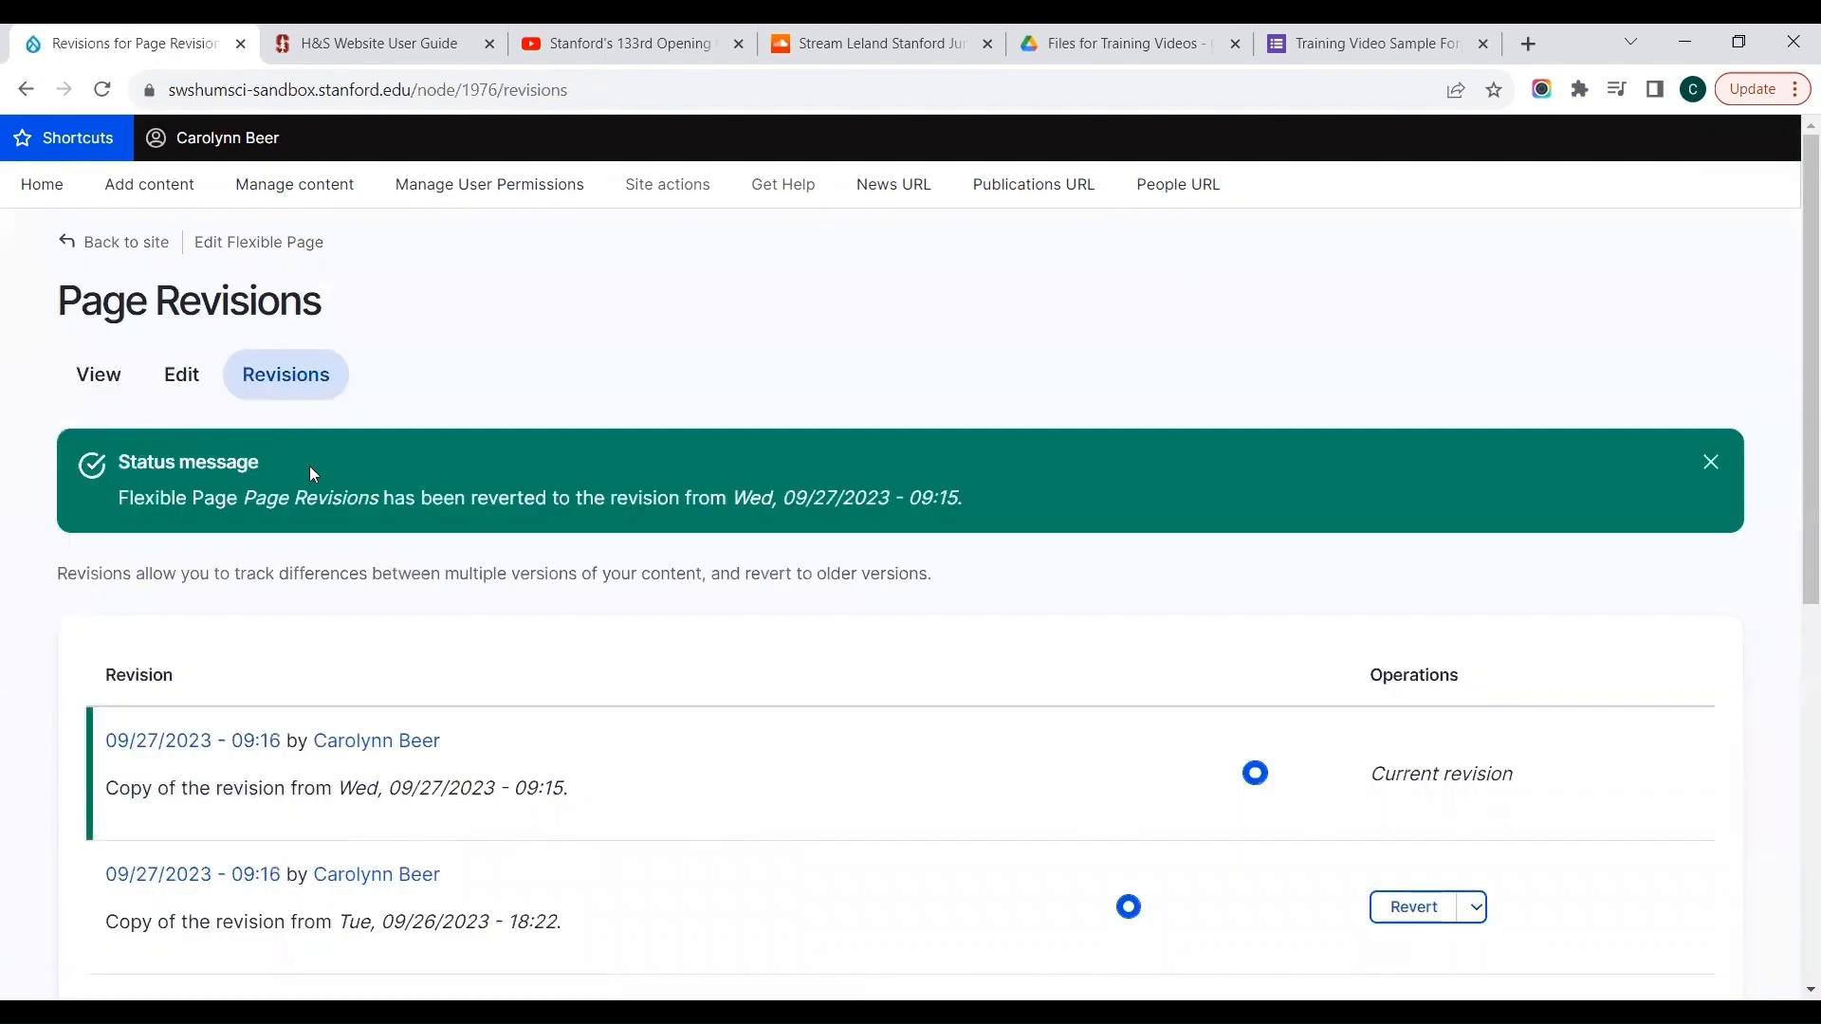
{"action": "left_click", "coordinate": [100, 391]}
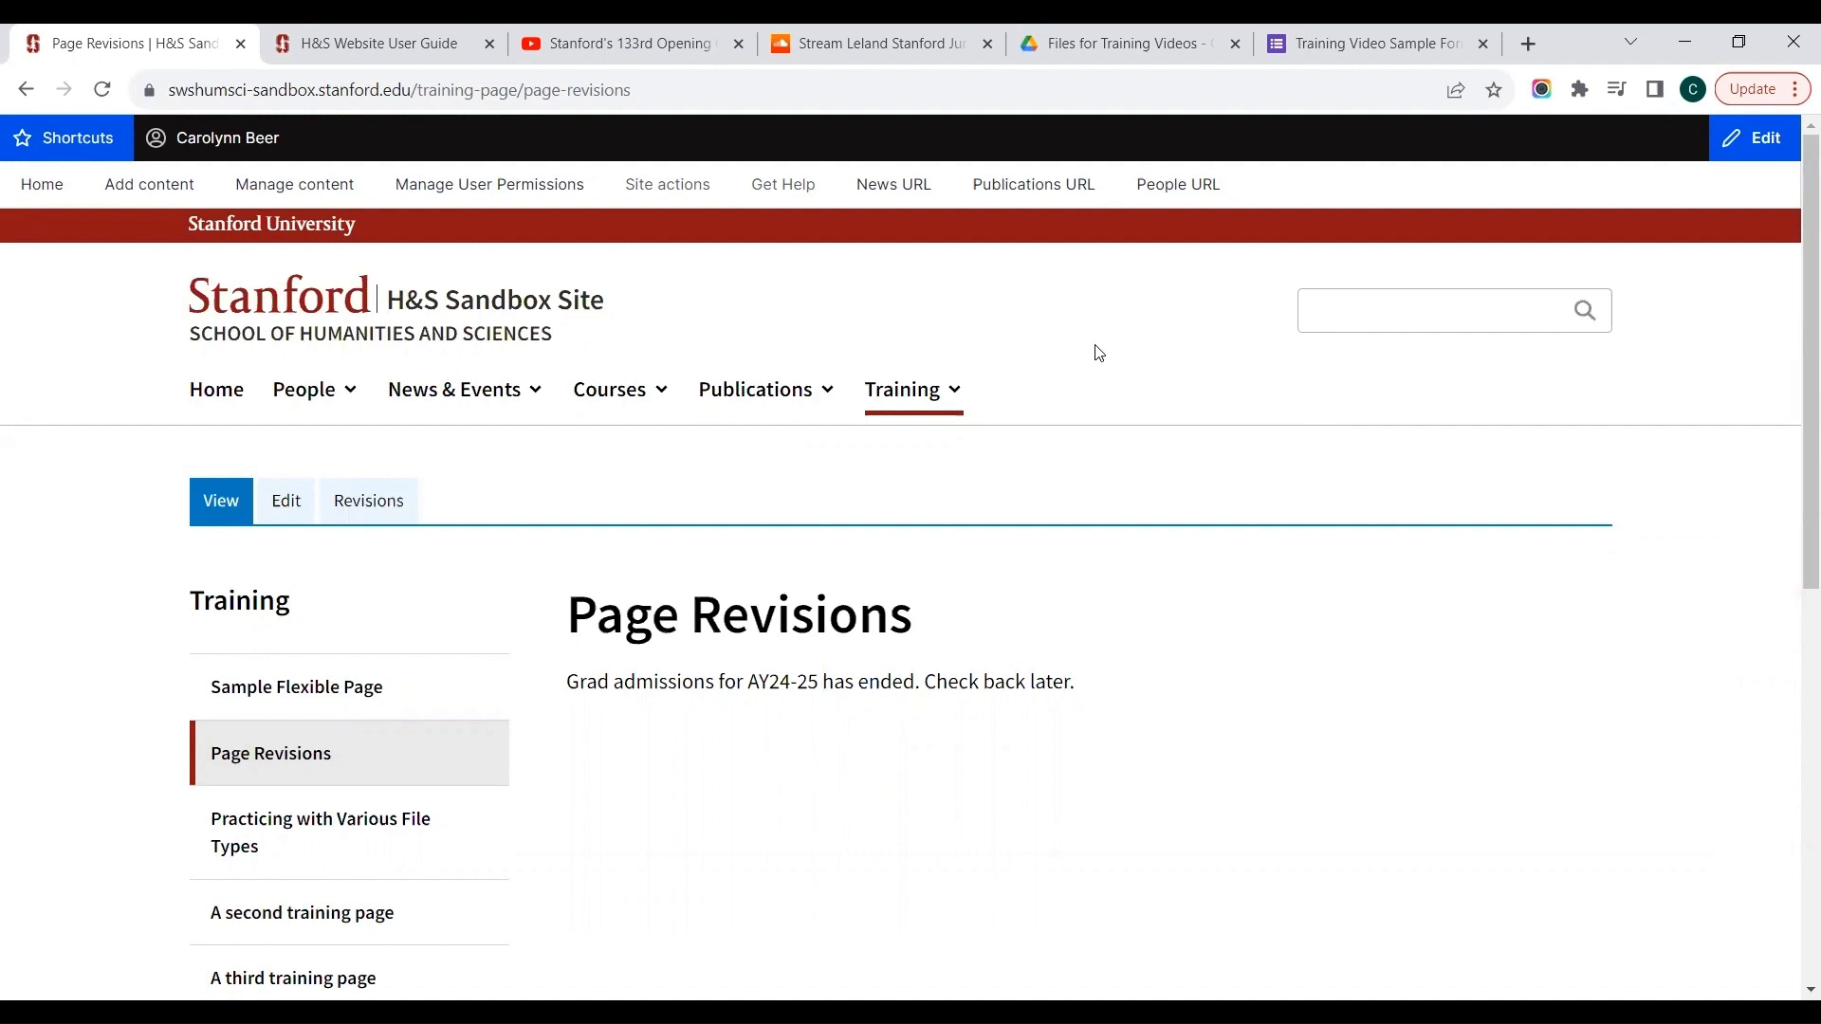
Go to the Sample Flexible Page under Training and open its Main Region Text Area for editing
{"action": "left_click", "coordinate": [956, 391]}
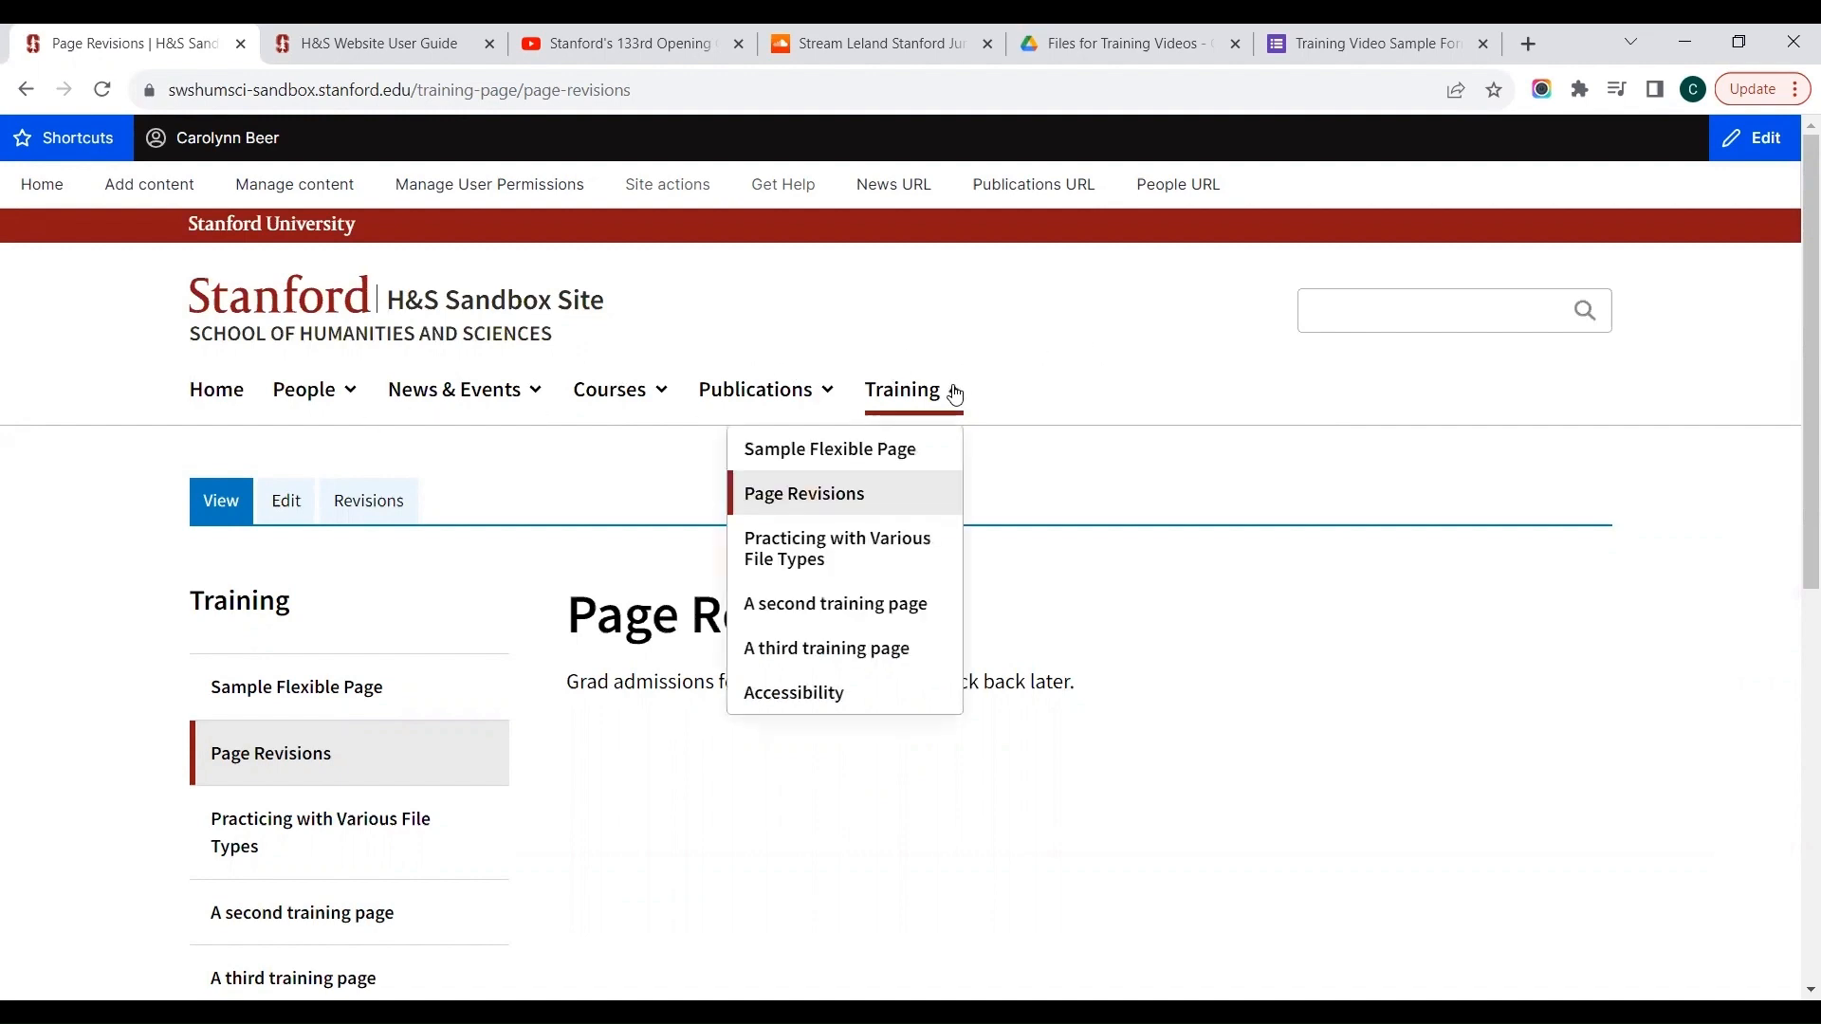
{"action": "left_click", "coordinate": [875, 454]}
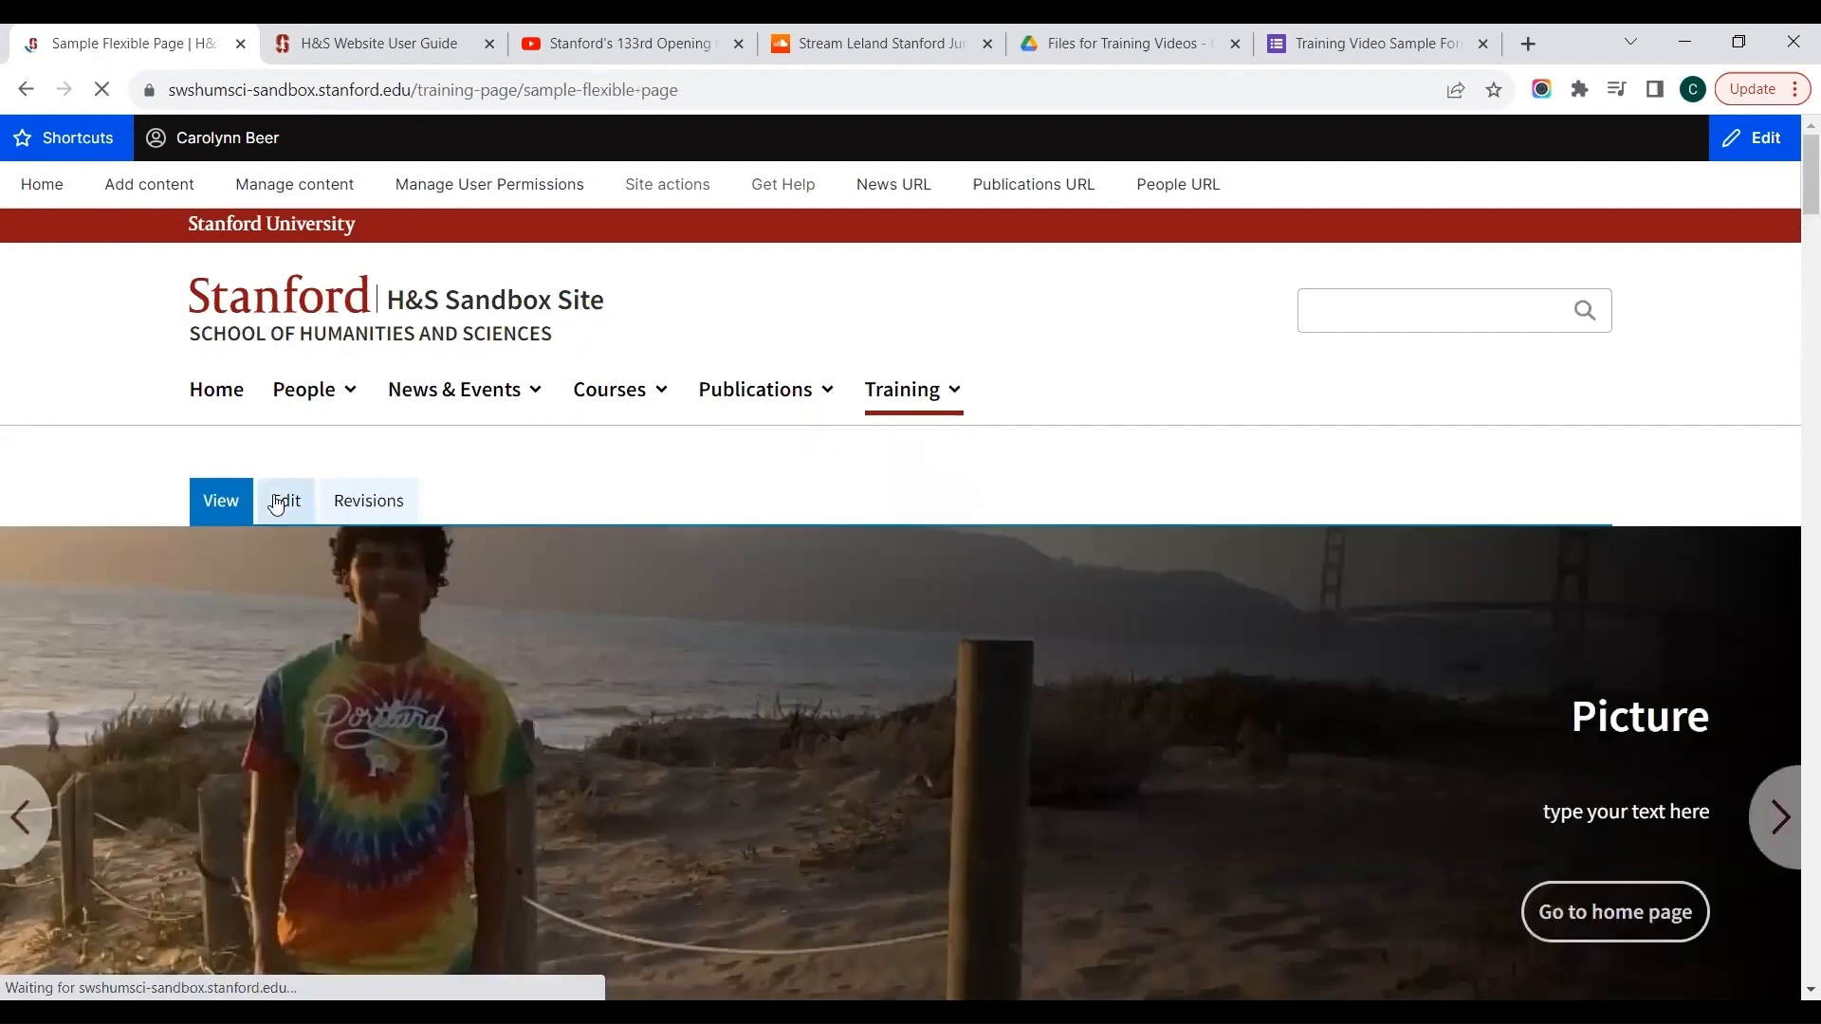
{"action": "left_click", "coordinate": [276, 506]}
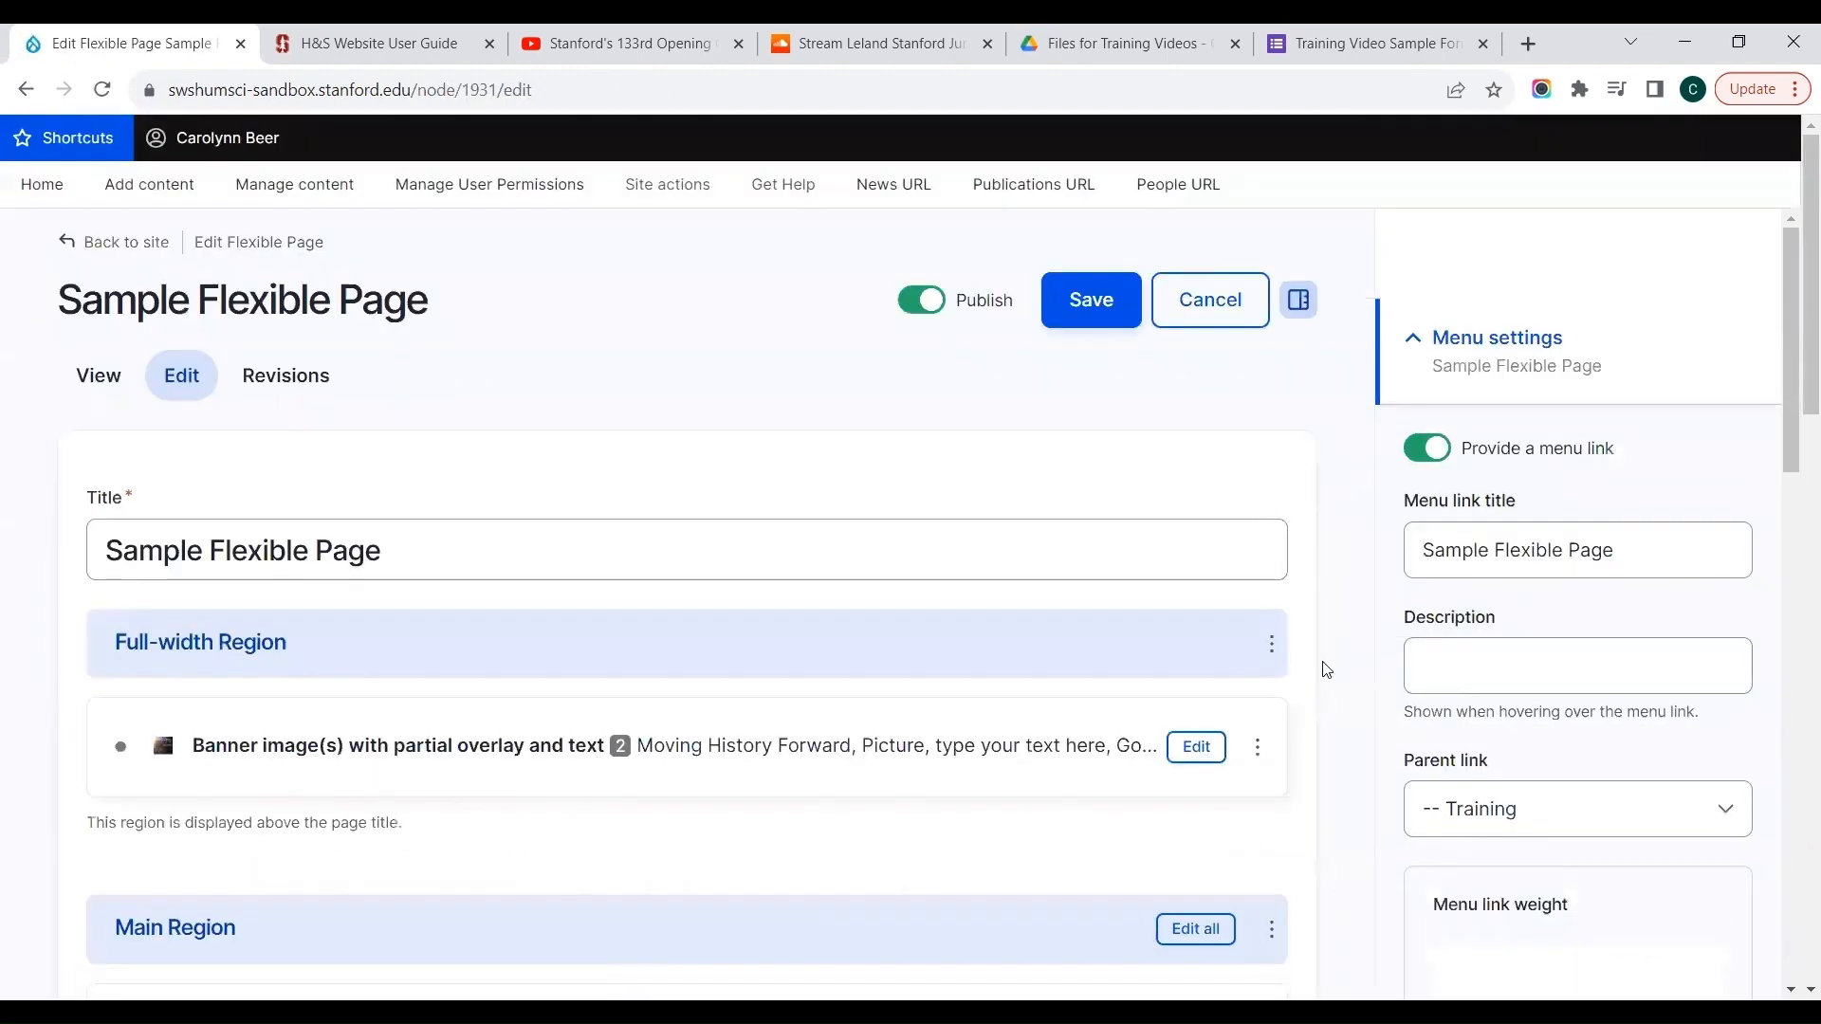
{"action": "scroll", "coordinate": [1323, 664], "scroll_direction": "down", "scroll_amount": 2}
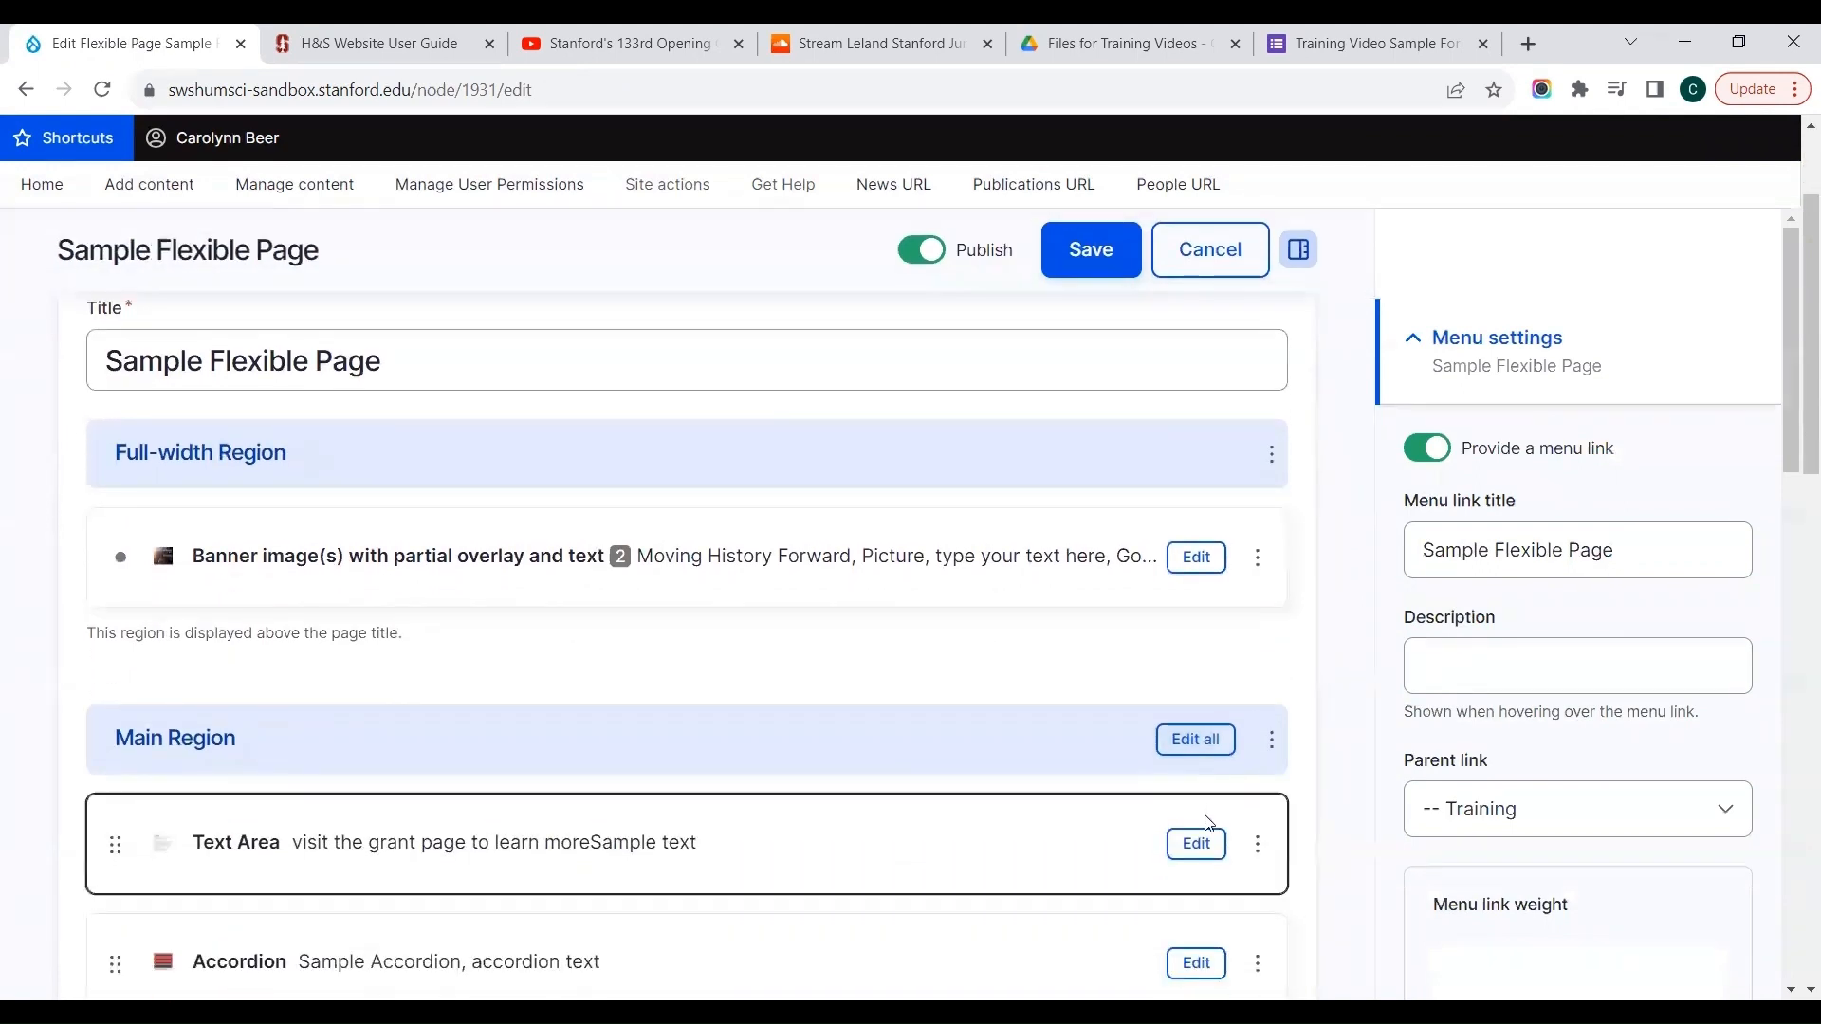
{"action": "left_click", "coordinate": [1198, 845]}
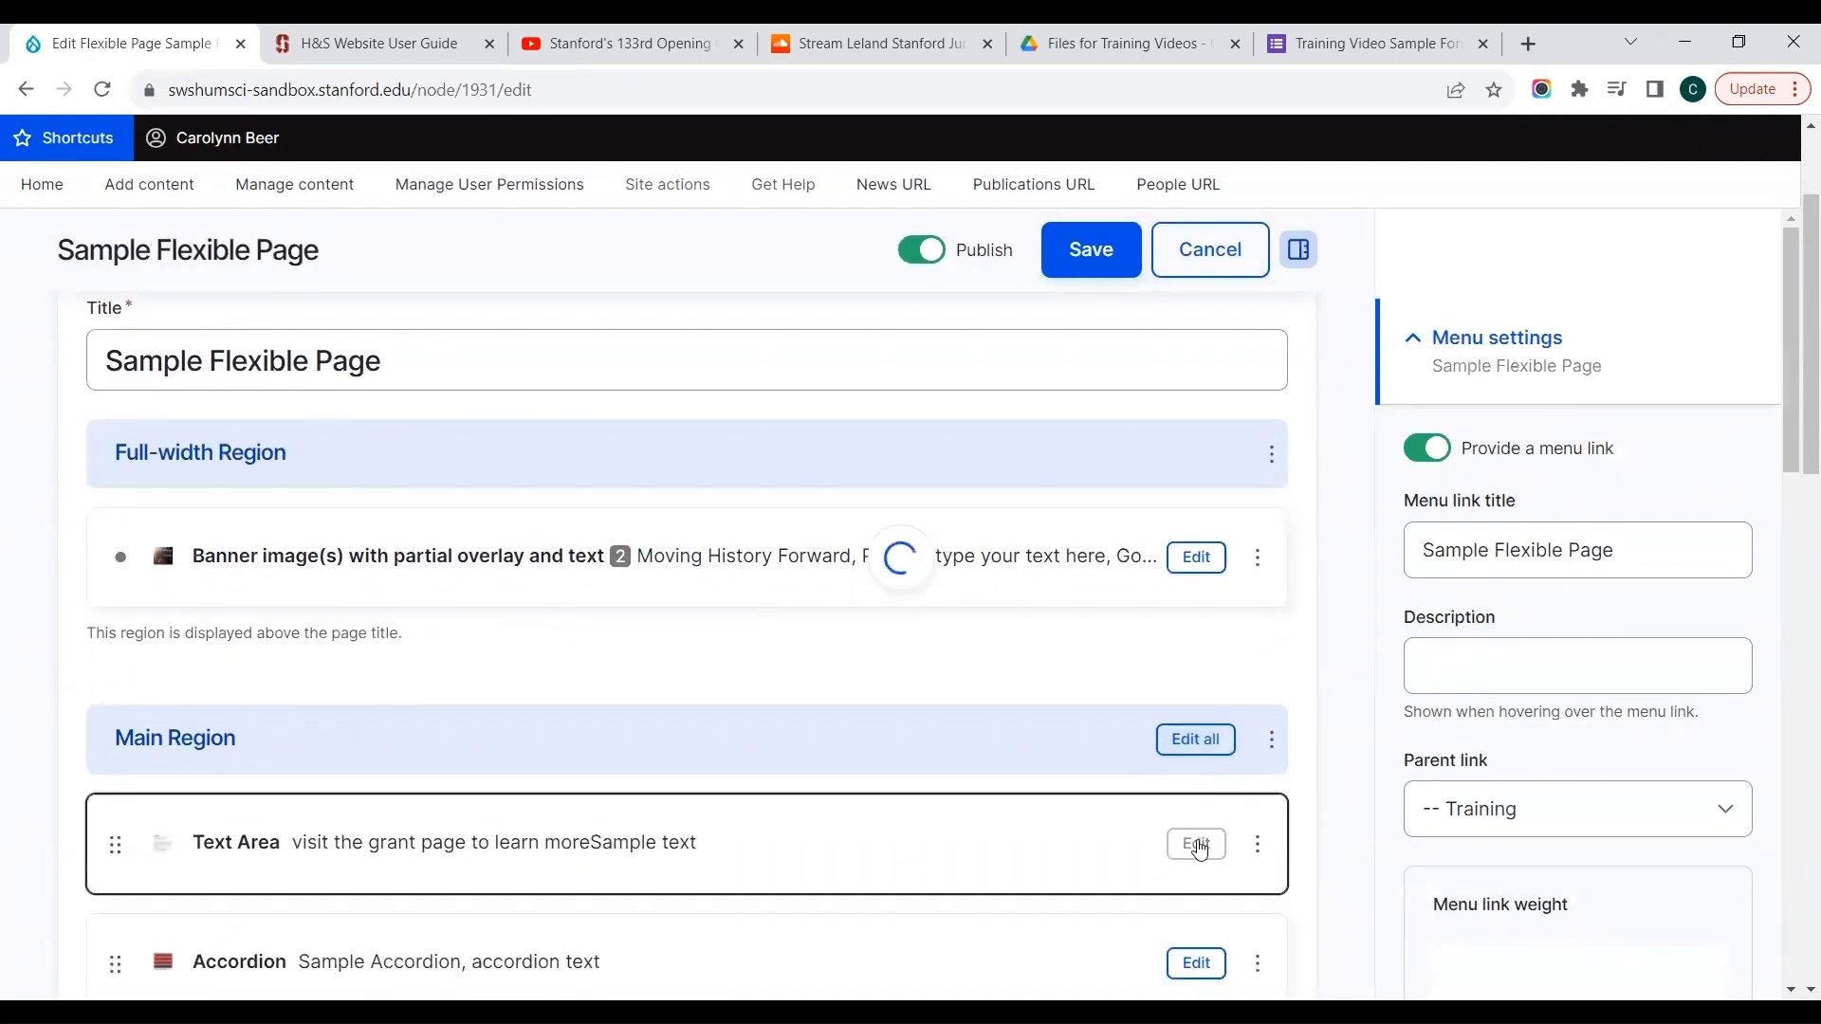
Add the line "Document on Google Drive" below the image in the Text Area body and select it
{"action": "scroll", "coordinate": [1341, 717], "scroll_direction": "down", "scroll_amount": 5}
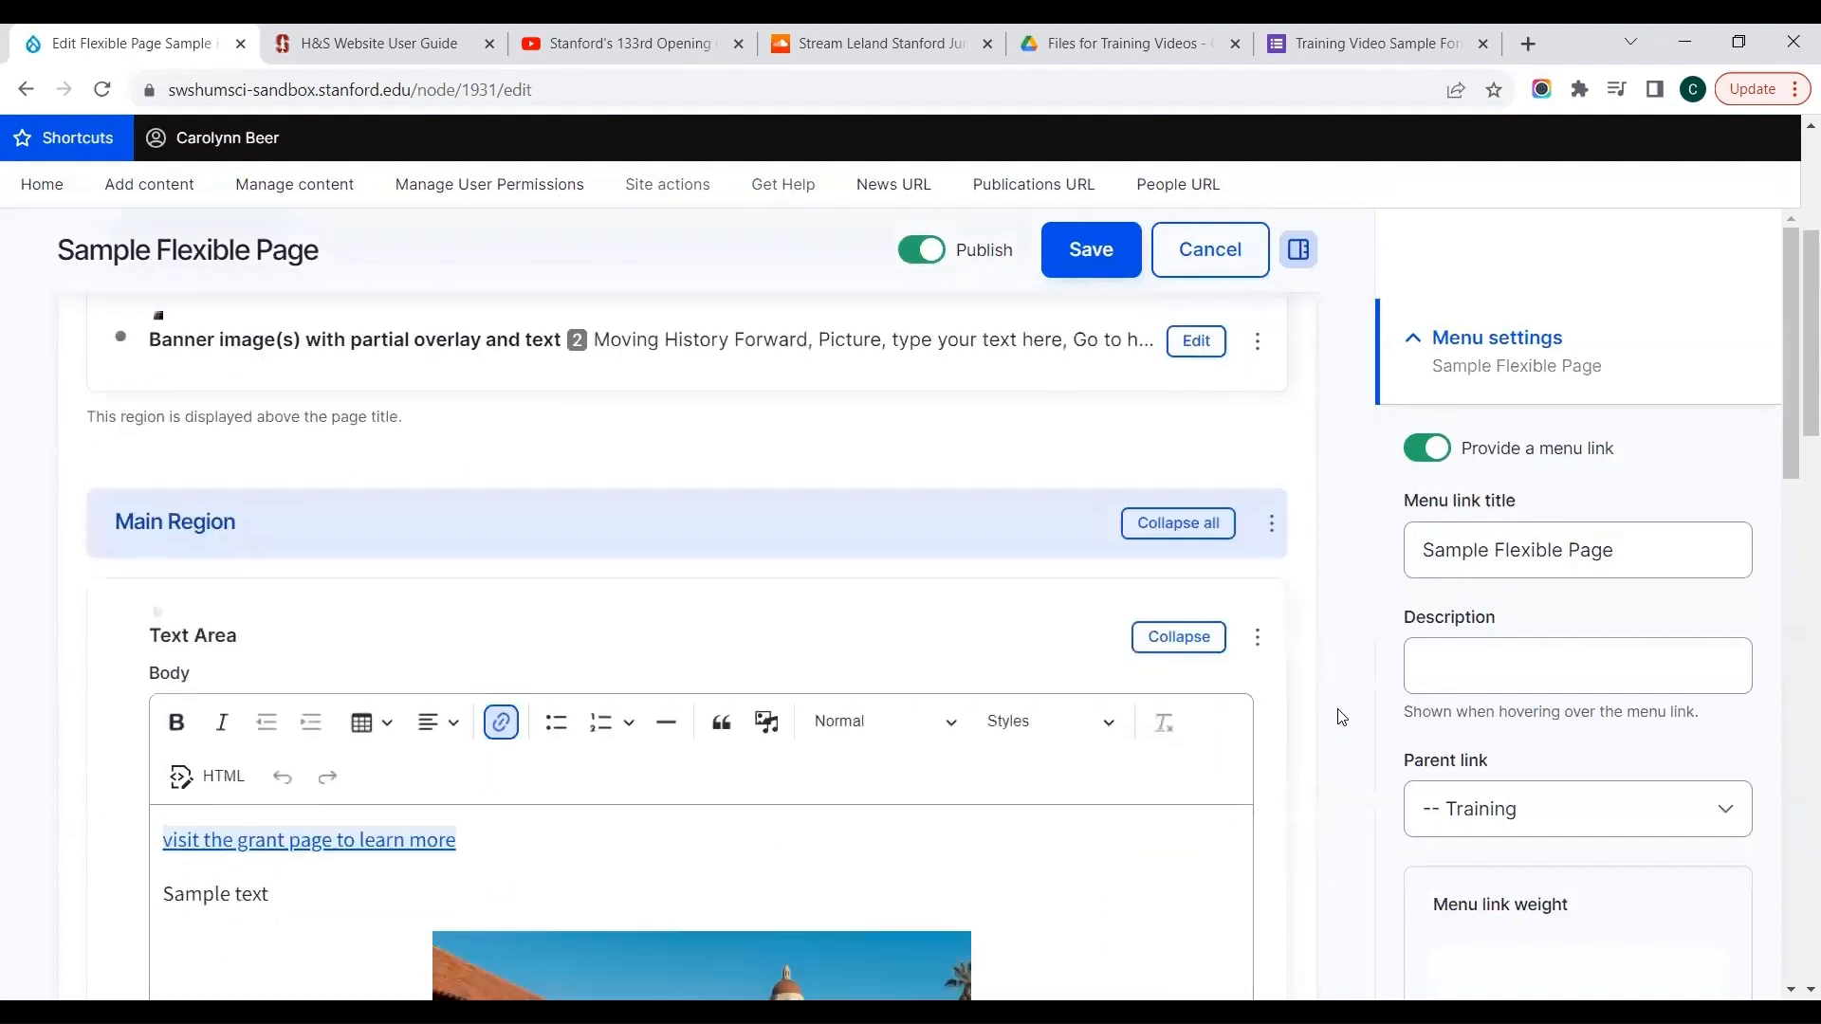
{"action": "scroll", "coordinate": [1341, 717], "scroll_direction": "down", "scroll_amount": 1}
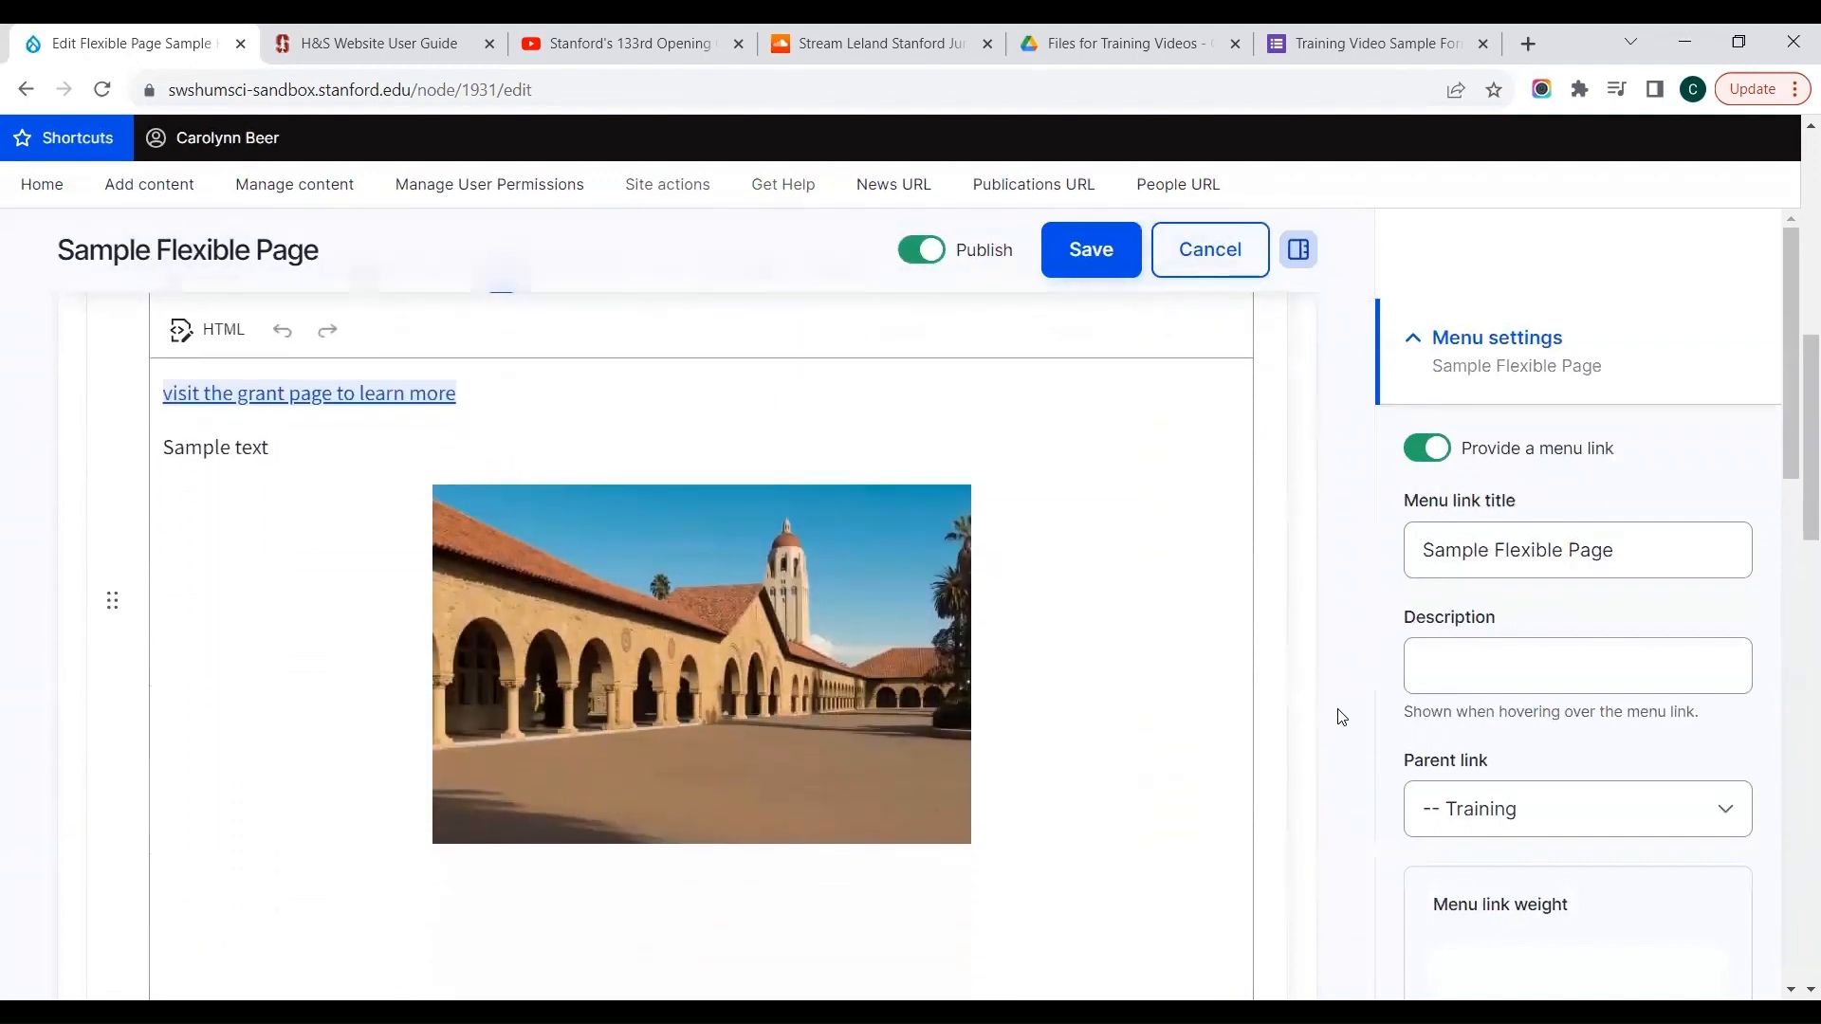
{"action": "left_click", "coordinate": [925, 861]}
{"action": "left_click", "coordinate": [923, 861]}
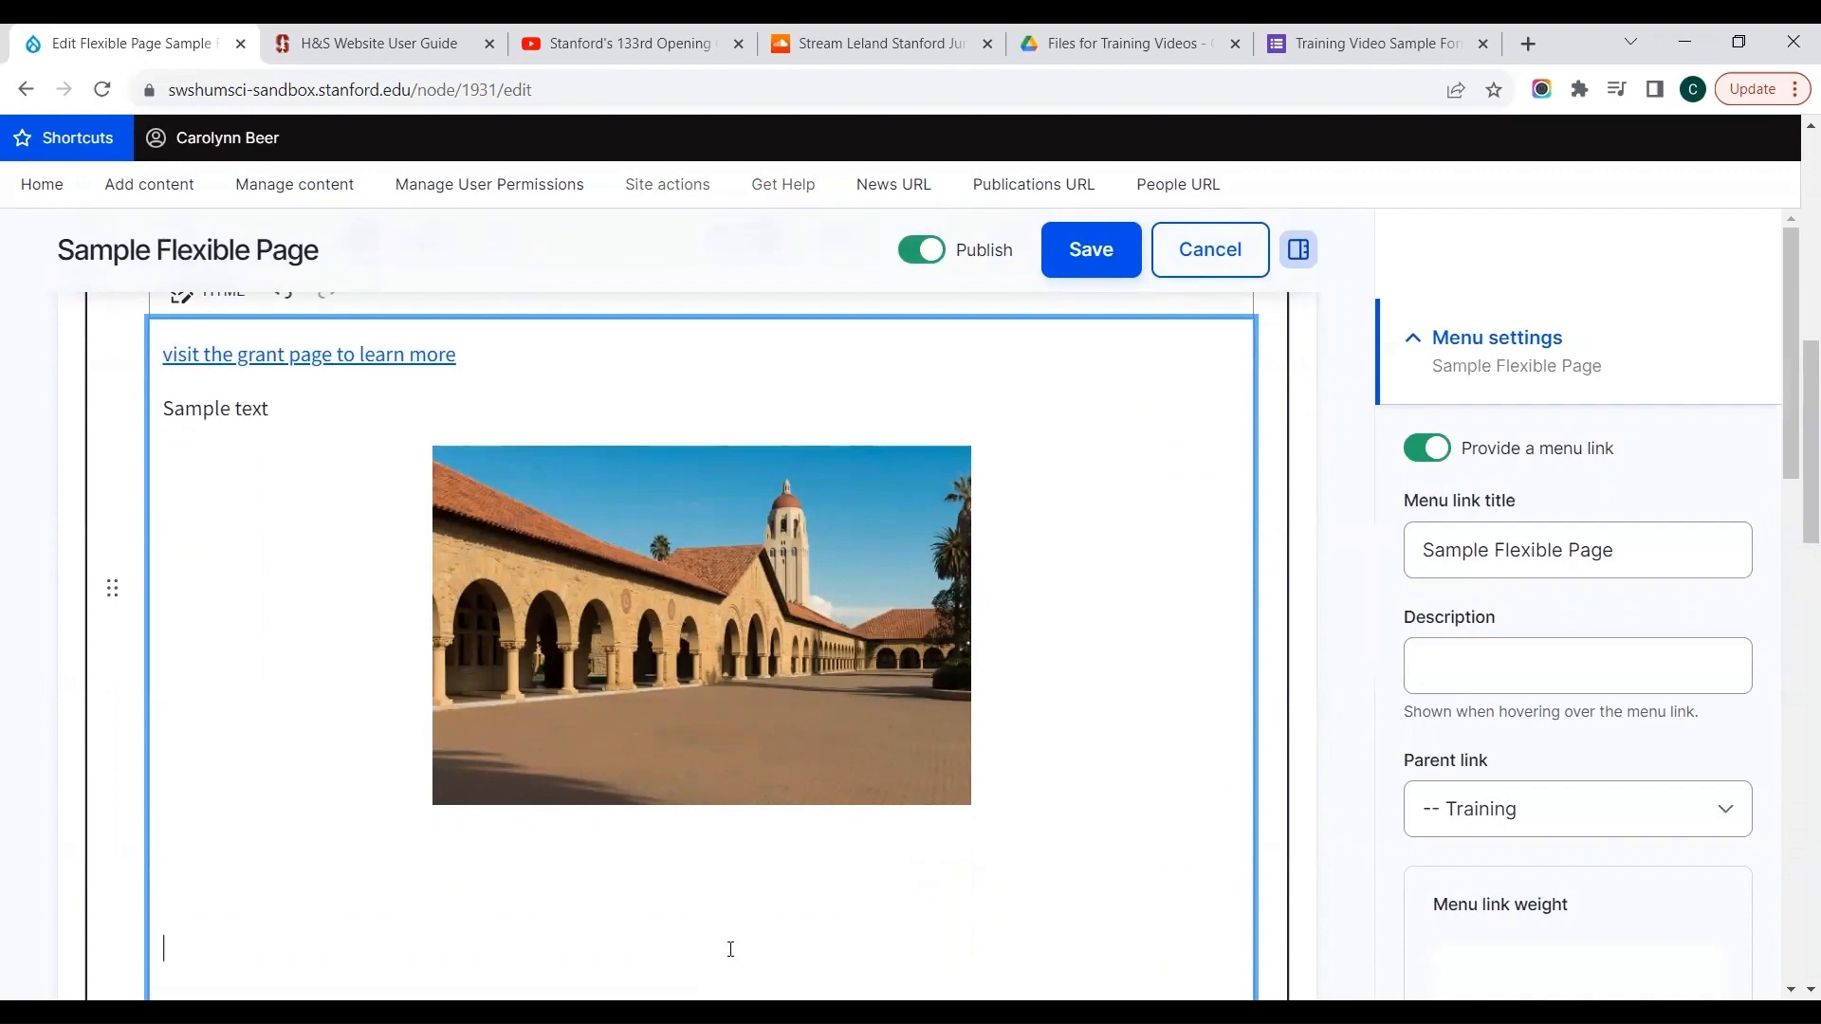
{"action": "type", "text": "Document on Google Drive"}
{"action": "key", "text": "ctrl+shift+Left"}
{"action": "key", "text": "ctrl+shift+Left"}
{"action": "key", "text": "ctrl+shift+Left"}
{"action": "key", "text": "ctrl+shift+Left"}
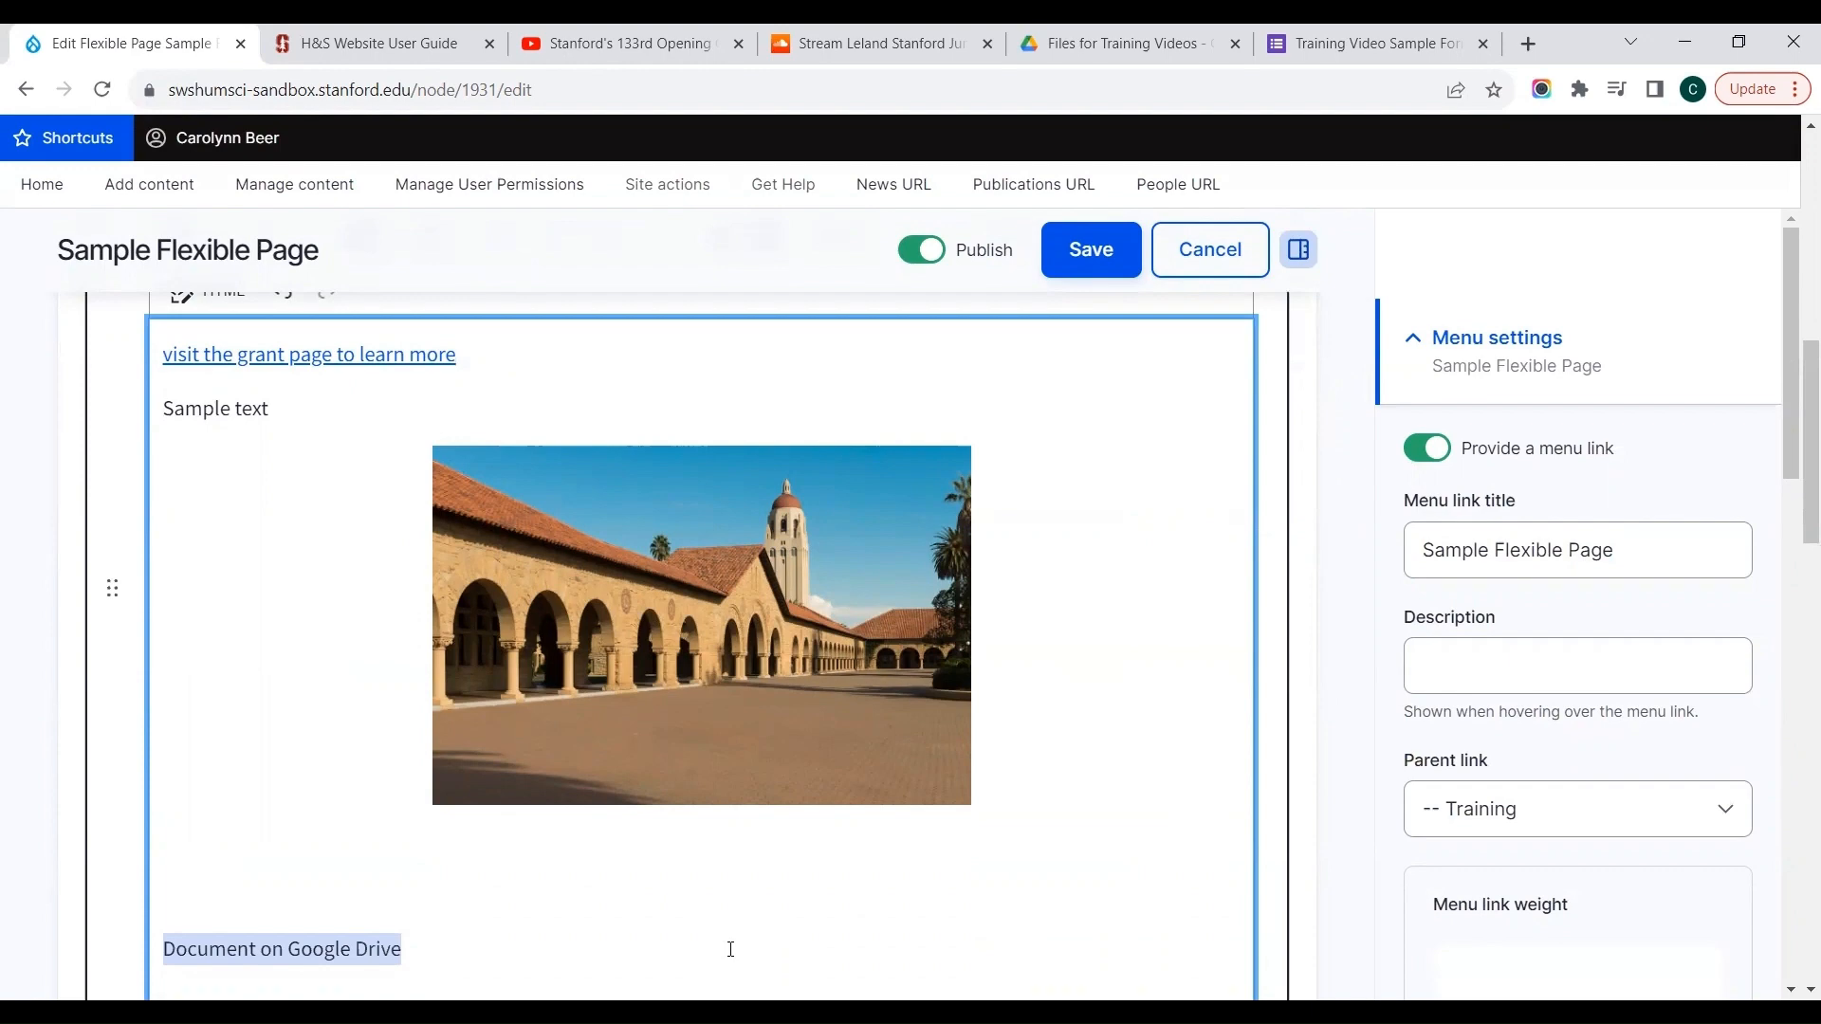
Switch to Google Drive, set general access for Sample Document.pdf to "Anyone with the link", and copy its sharing link
{"action": "left_click", "coordinate": [1143, 48]}
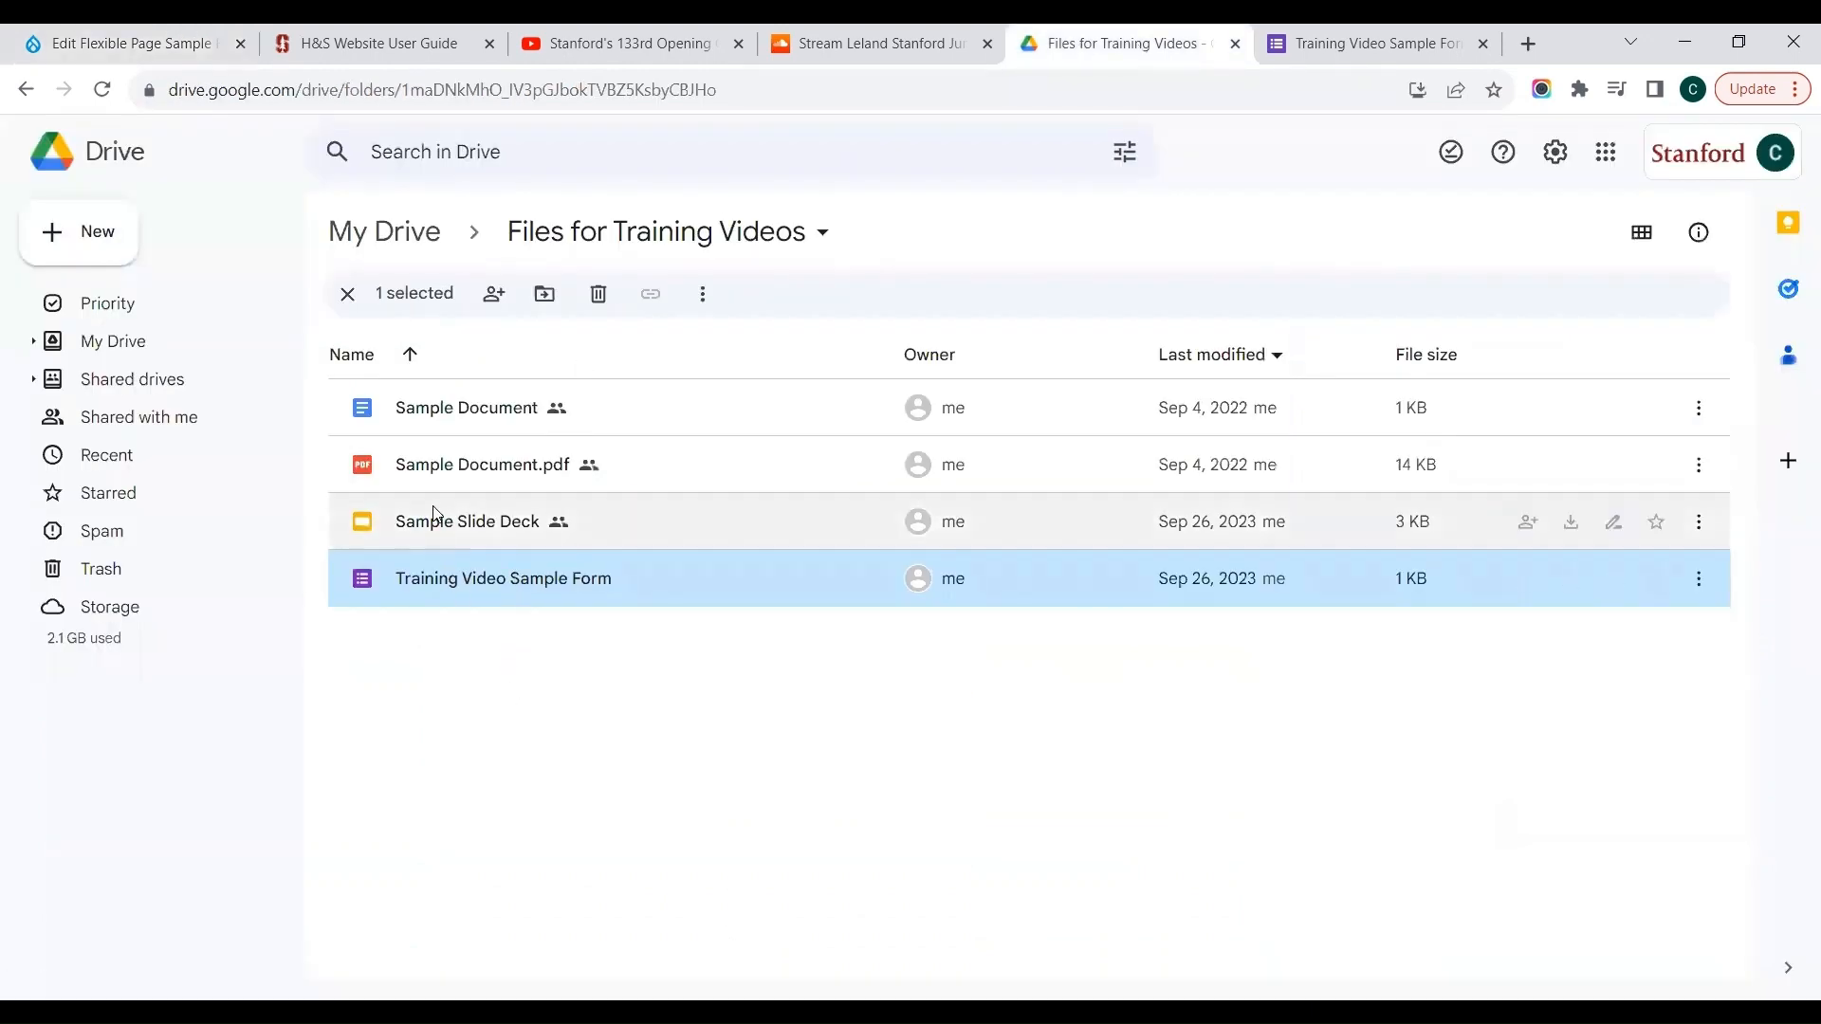
{"action": "left_click", "coordinate": [1079, 681]}
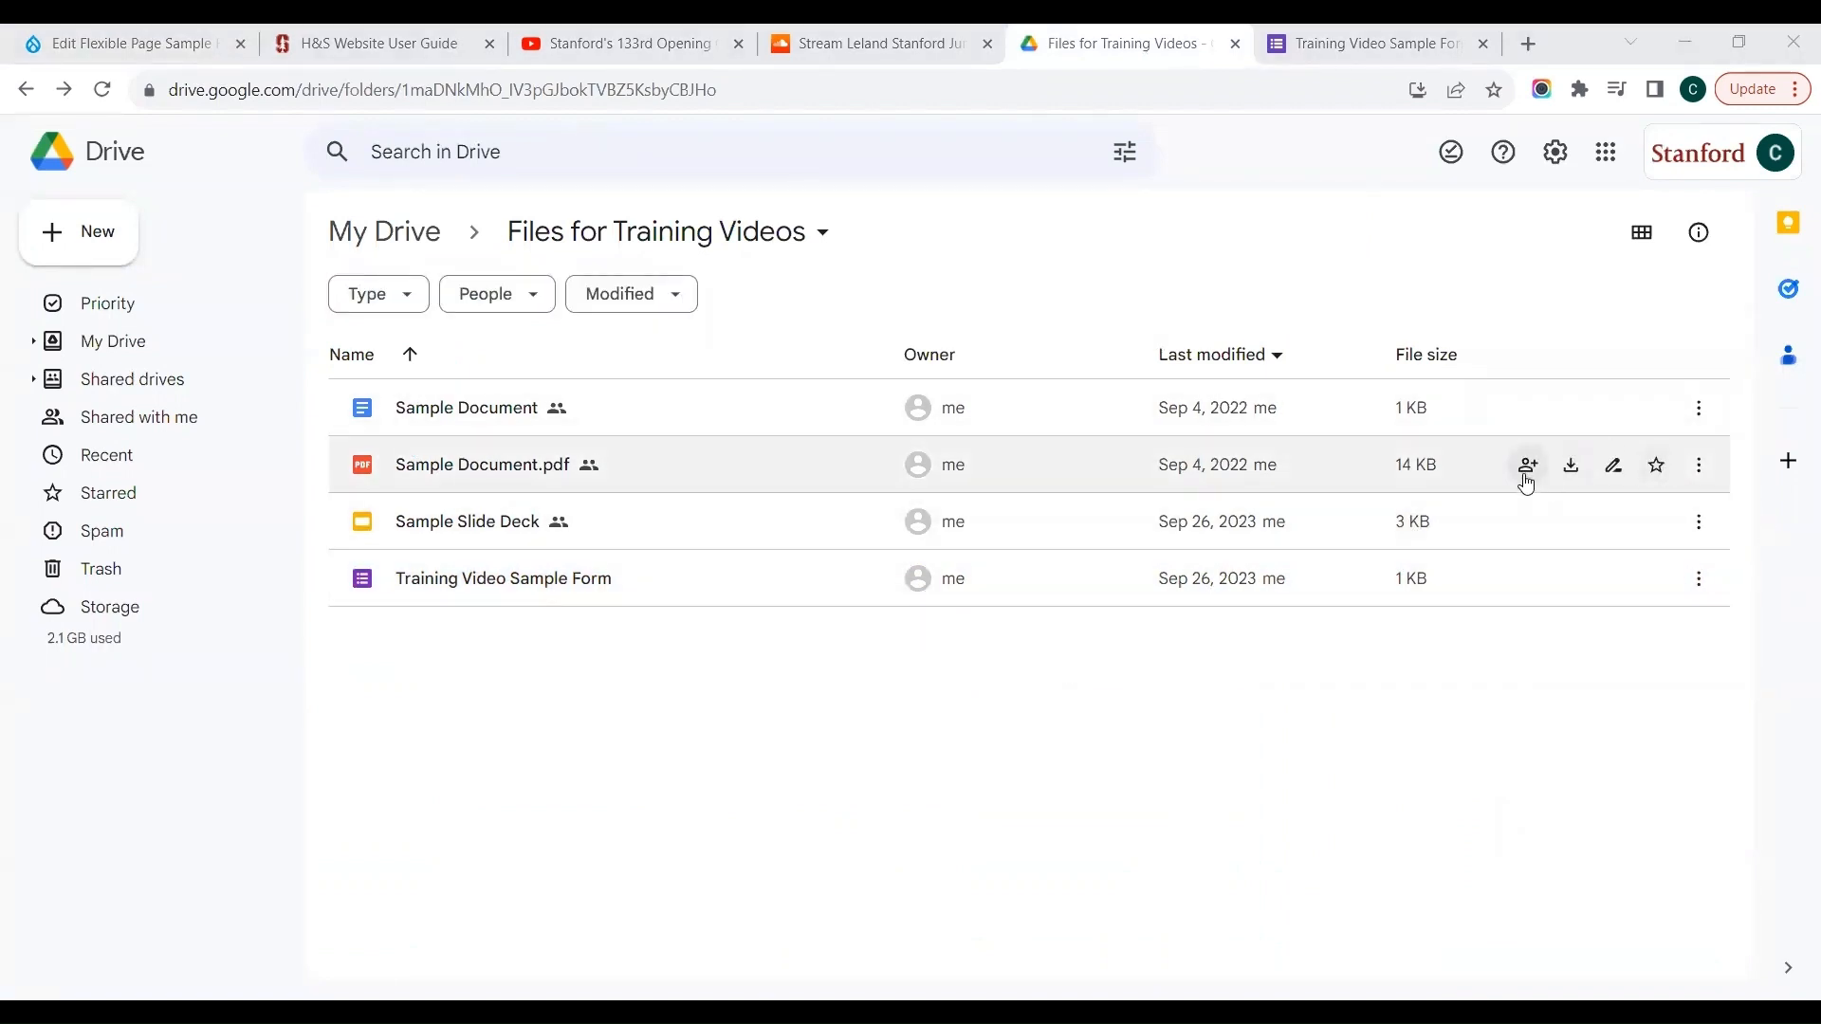
{"action": "left_click", "coordinate": [1527, 466]}
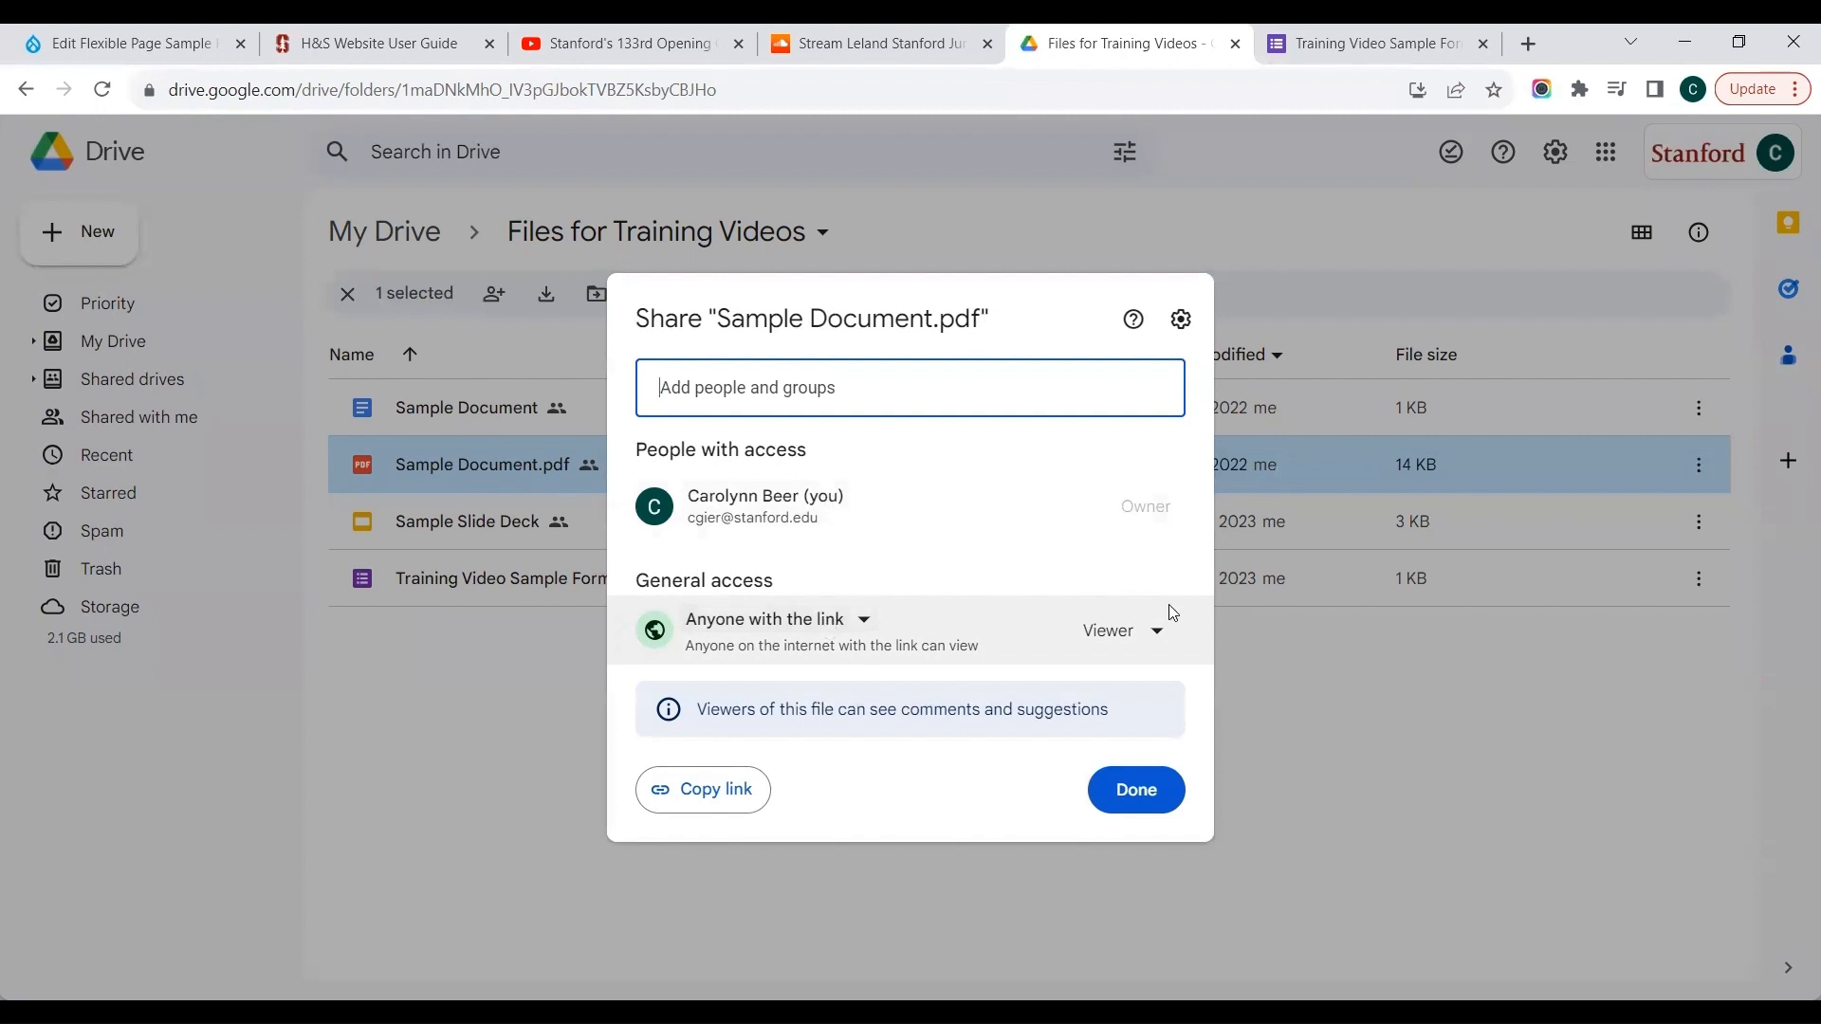
{"action": "left_click", "coordinate": [854, 619]}
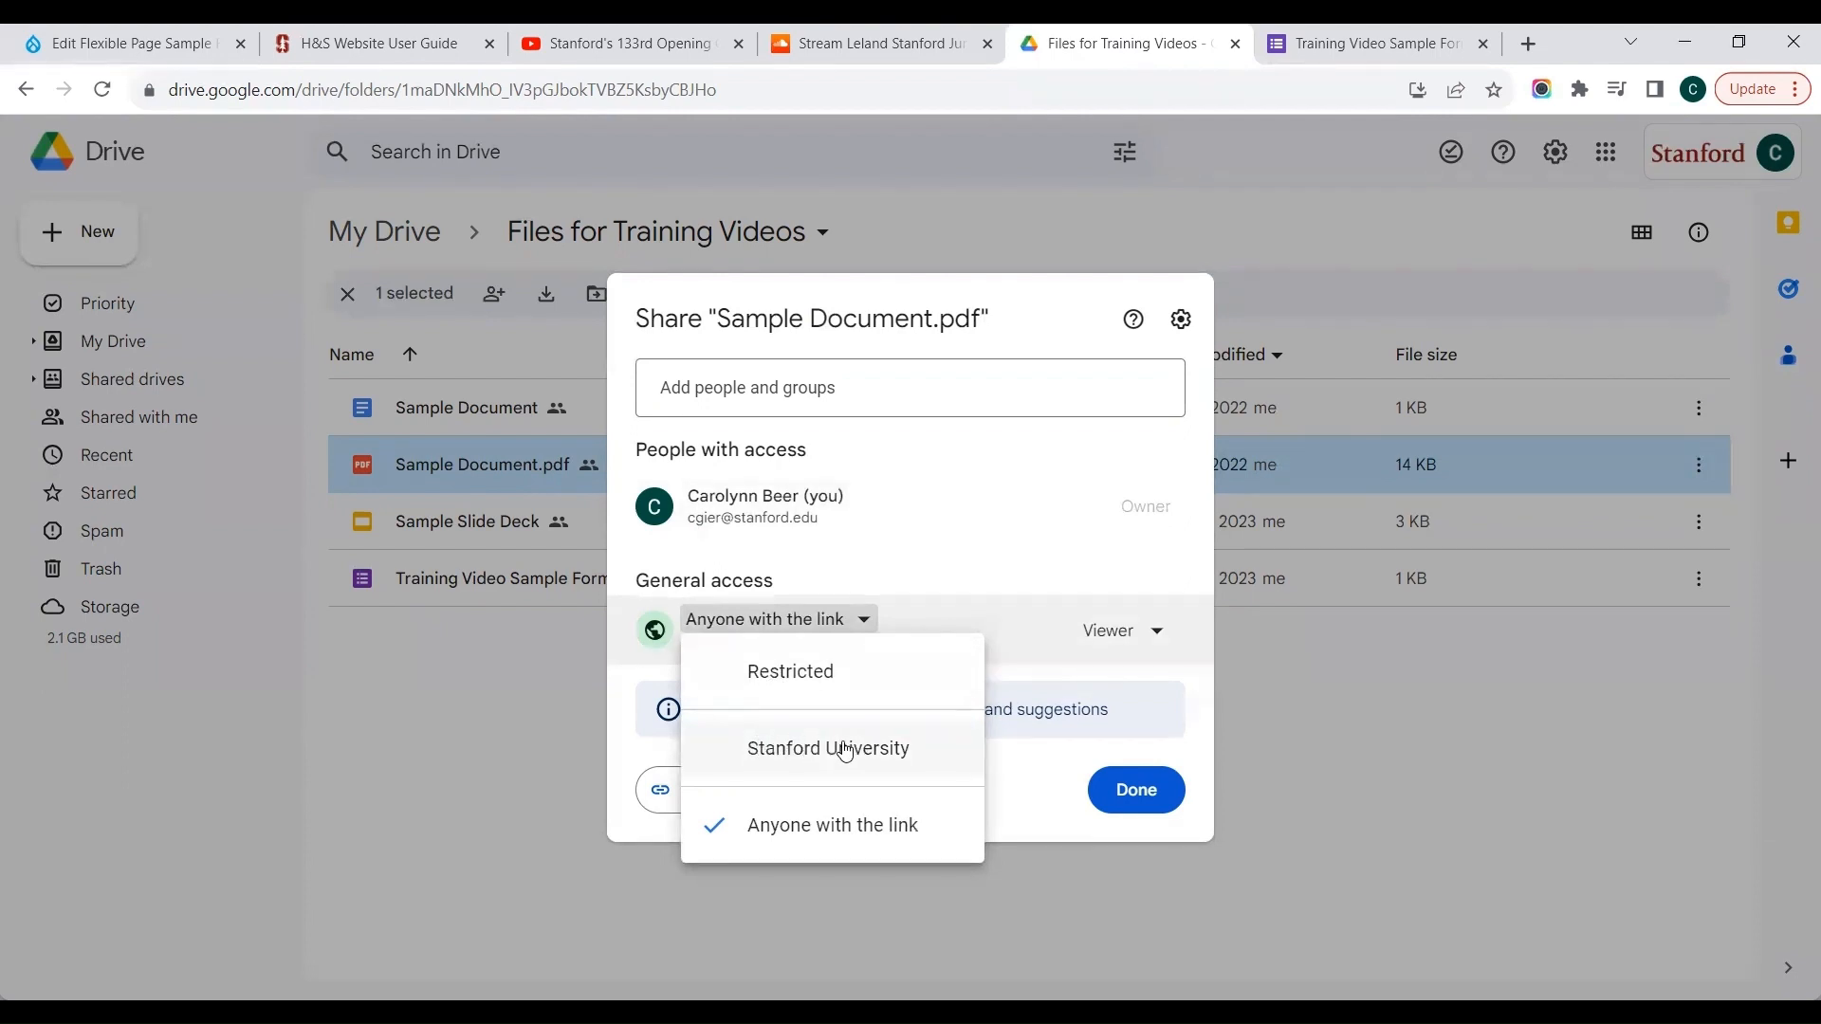
{"action": "left_click", "coordinate": [909, 849]}
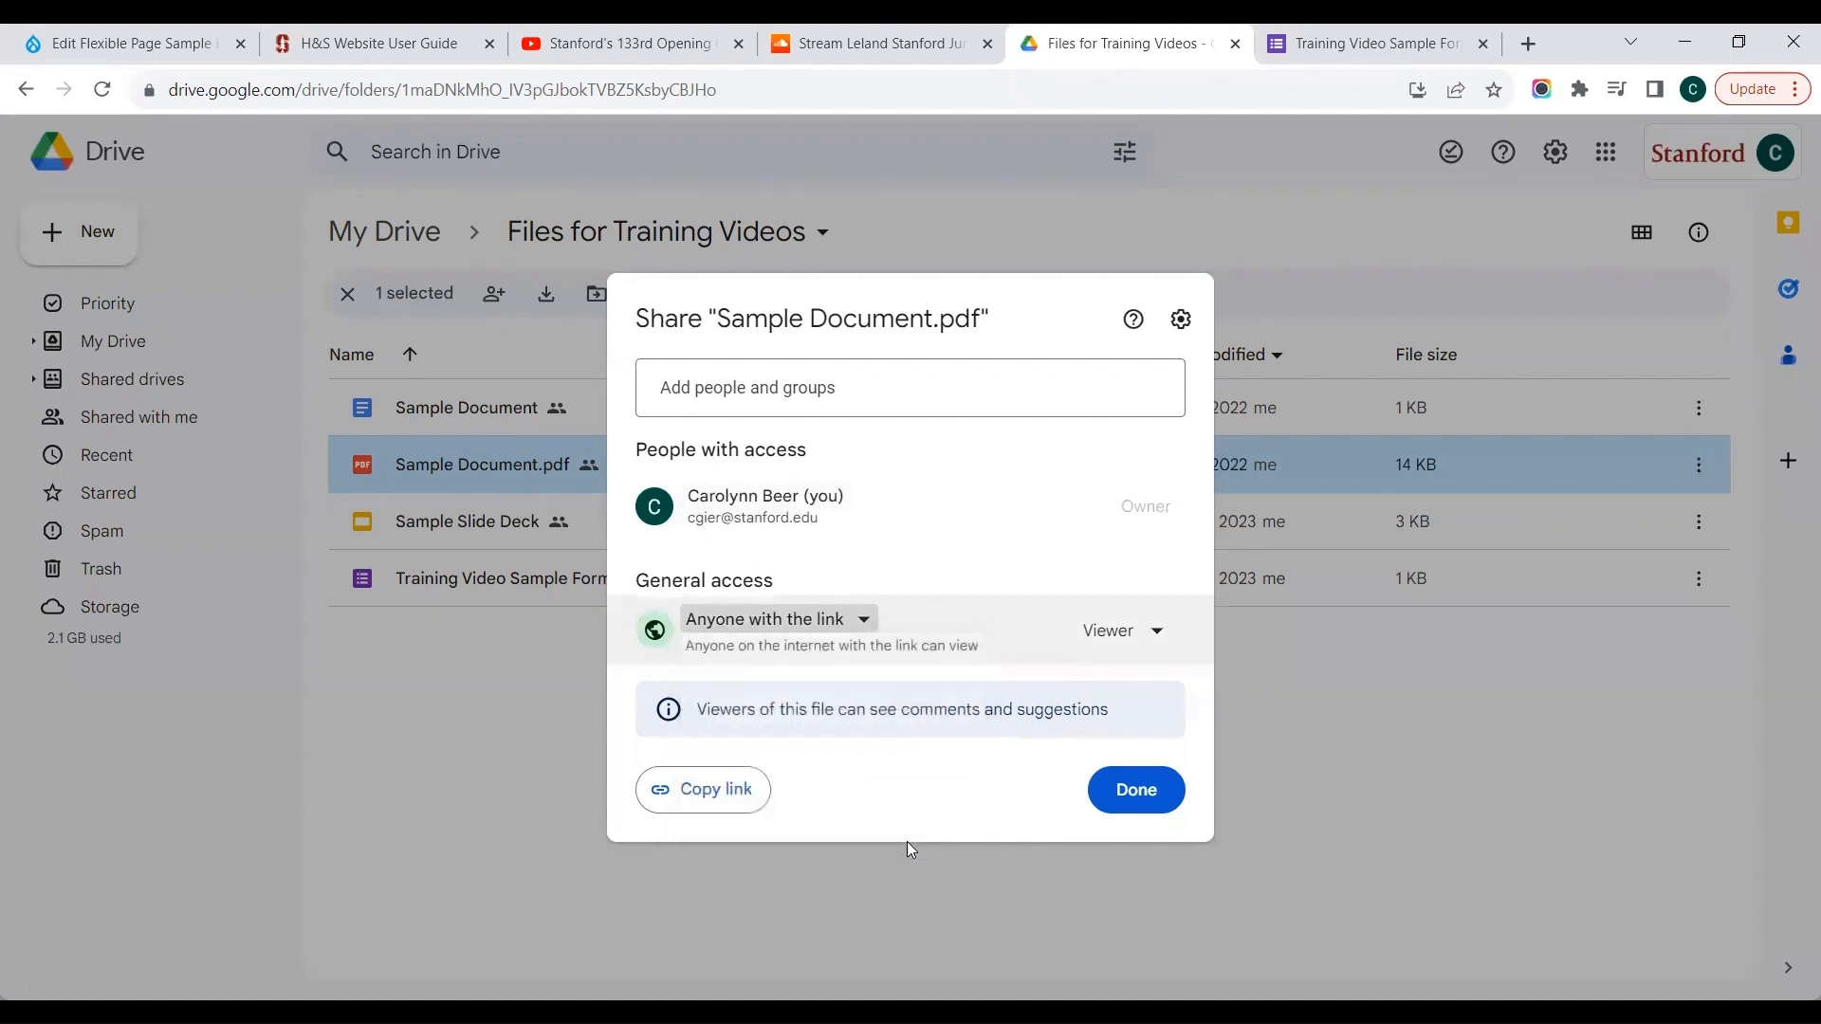
{"action": "left_click", "coordinate": [718, 789]}
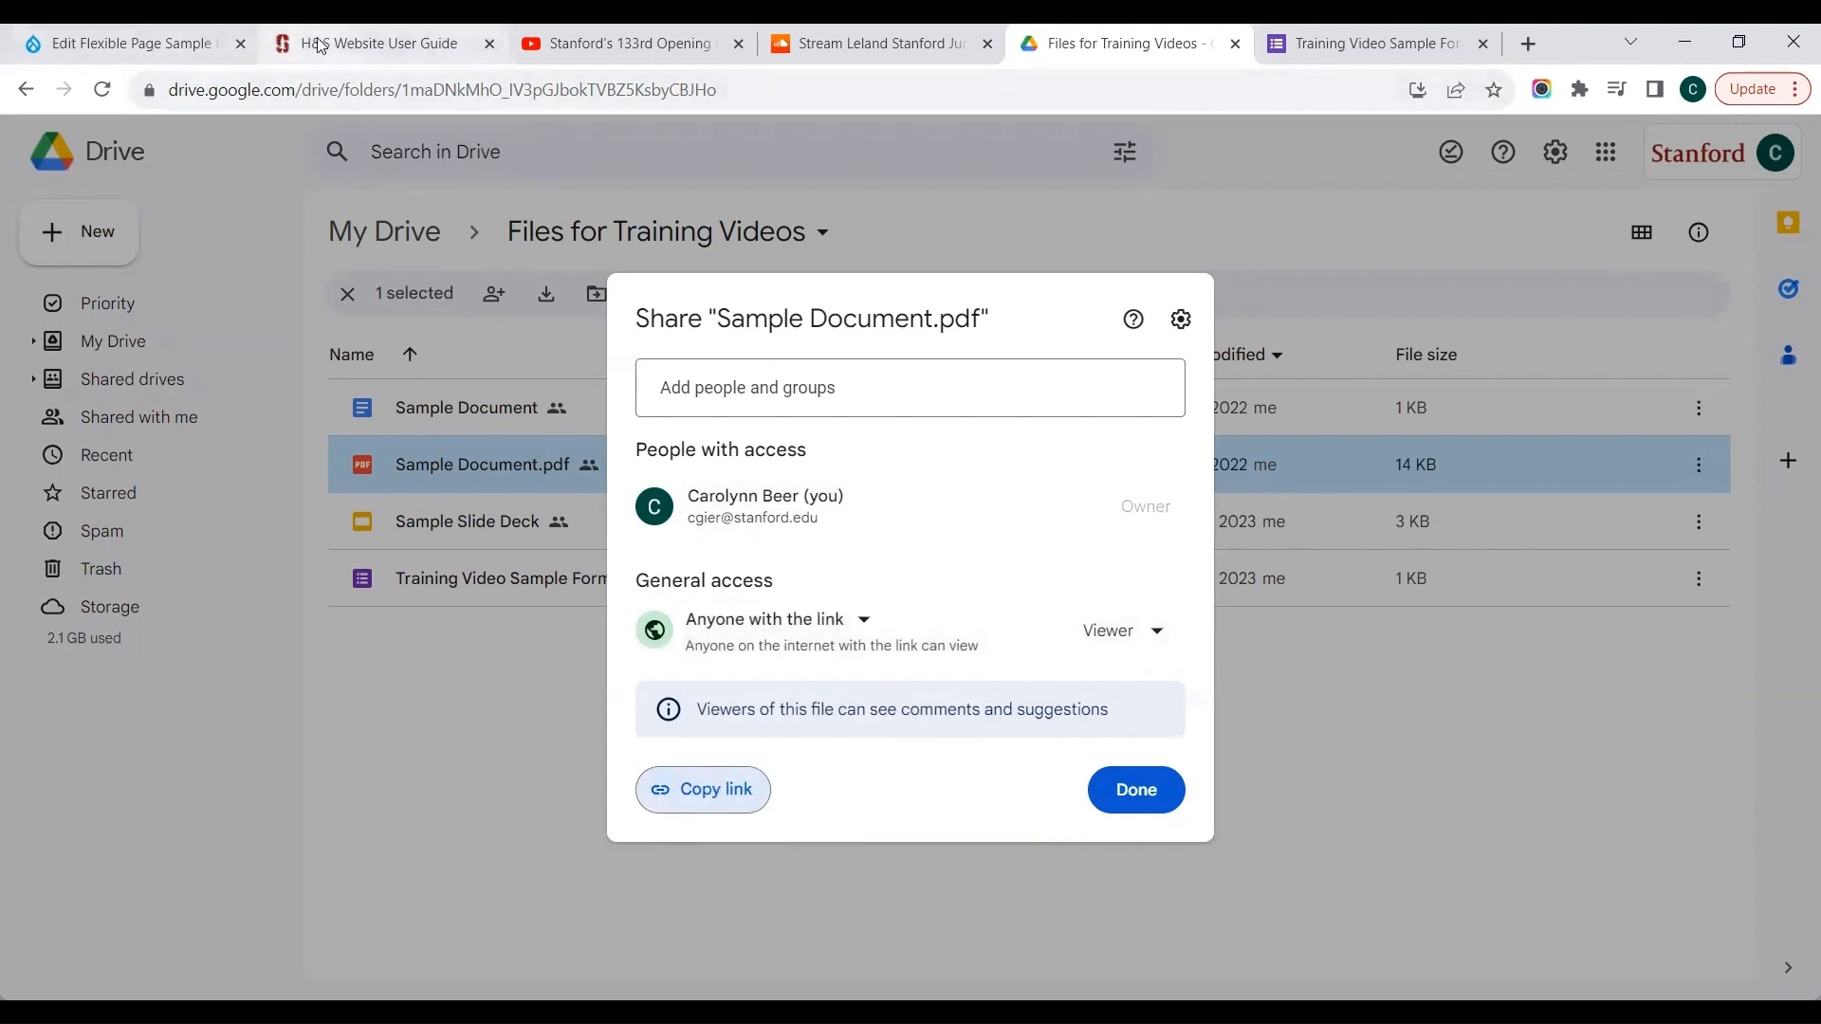
Back in the Sample Flexible Page editor, link the text "Document on Google Drive" to the copied Drive URL with the title "Application File"
{"action": "left_click", "coordinate": [152, 44]}
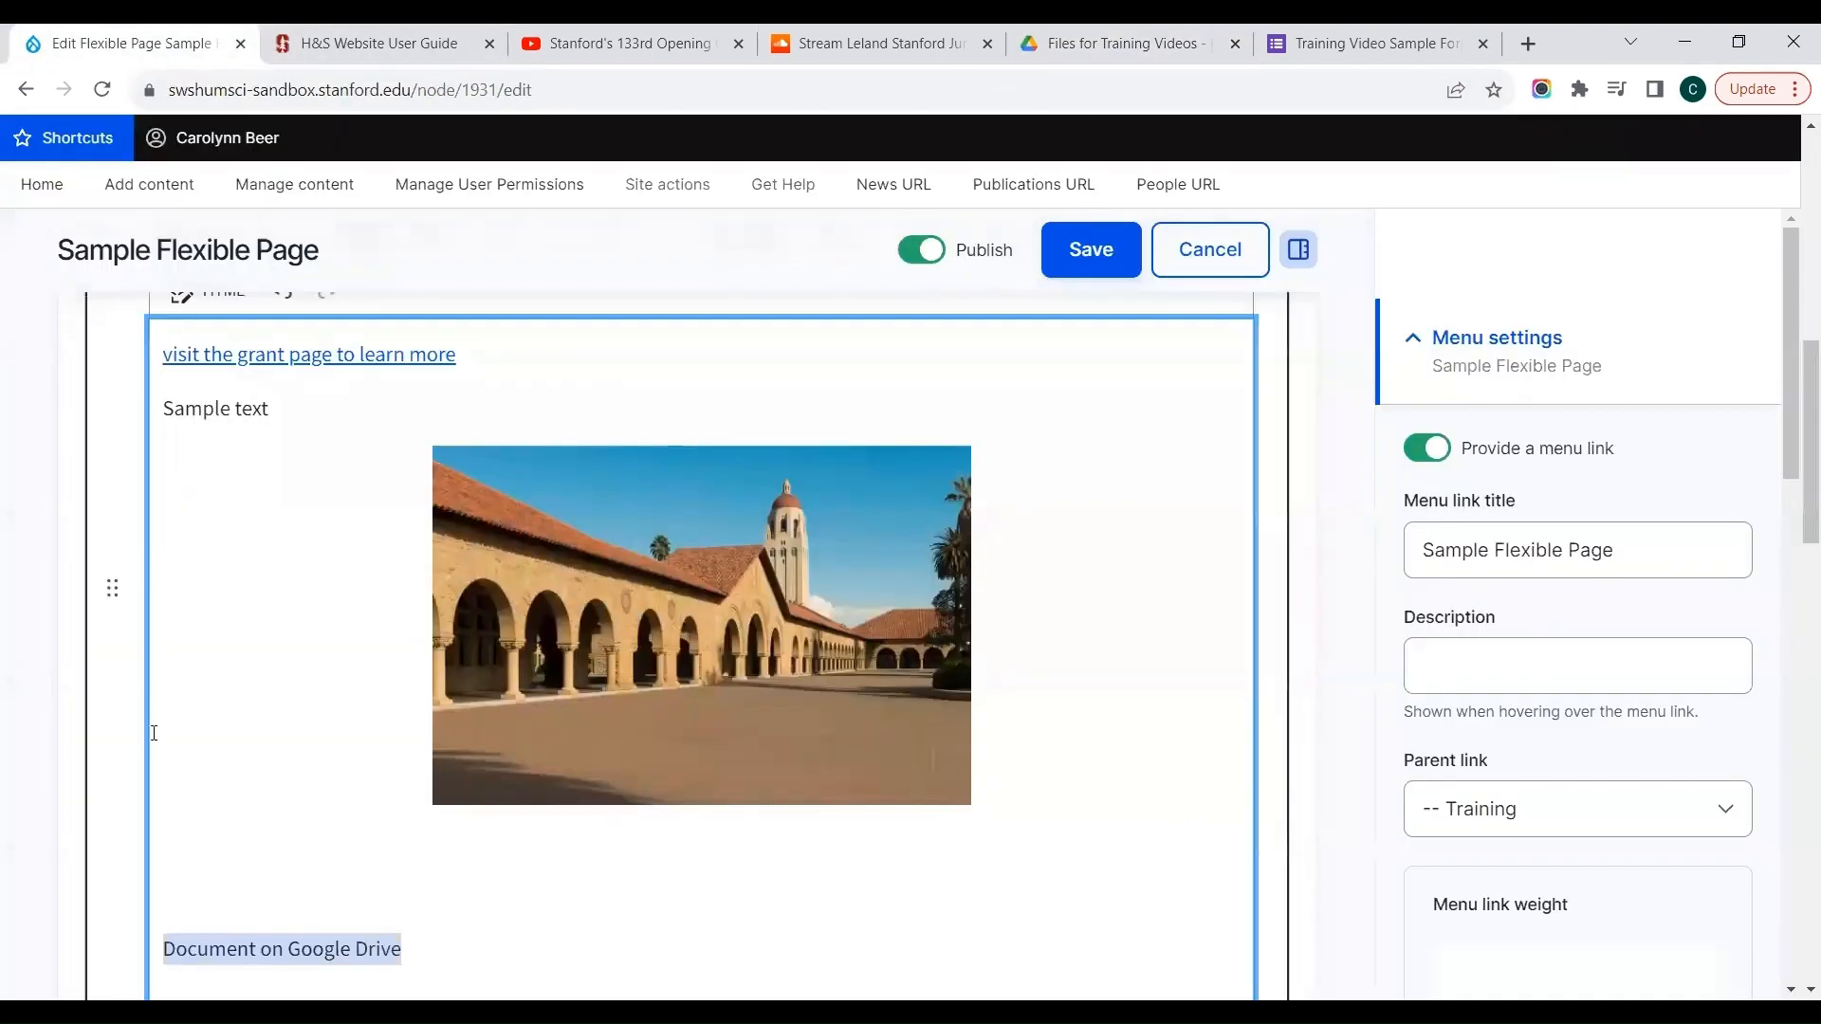
{"action": "left_click", "coordinate": [374, 948]}
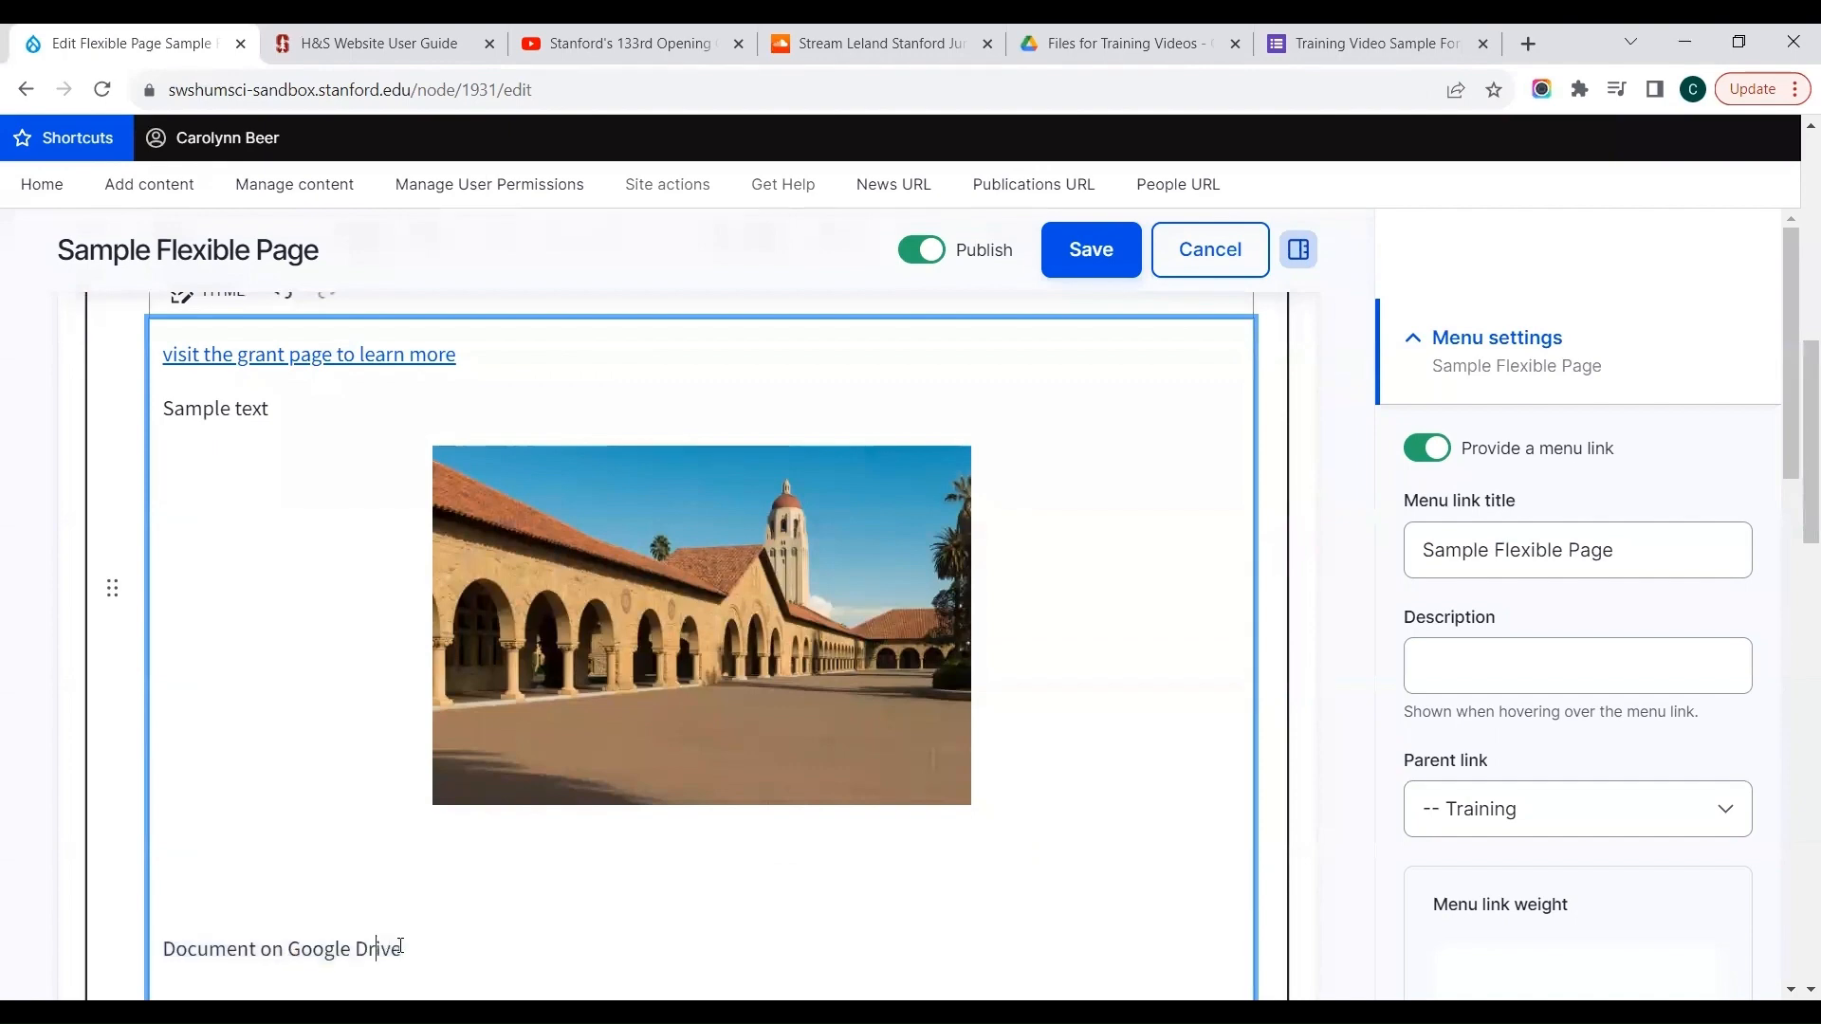
{"action": "left_click_drag", "start_coordinate": [403, 948], "coordinate": [167, 941]}
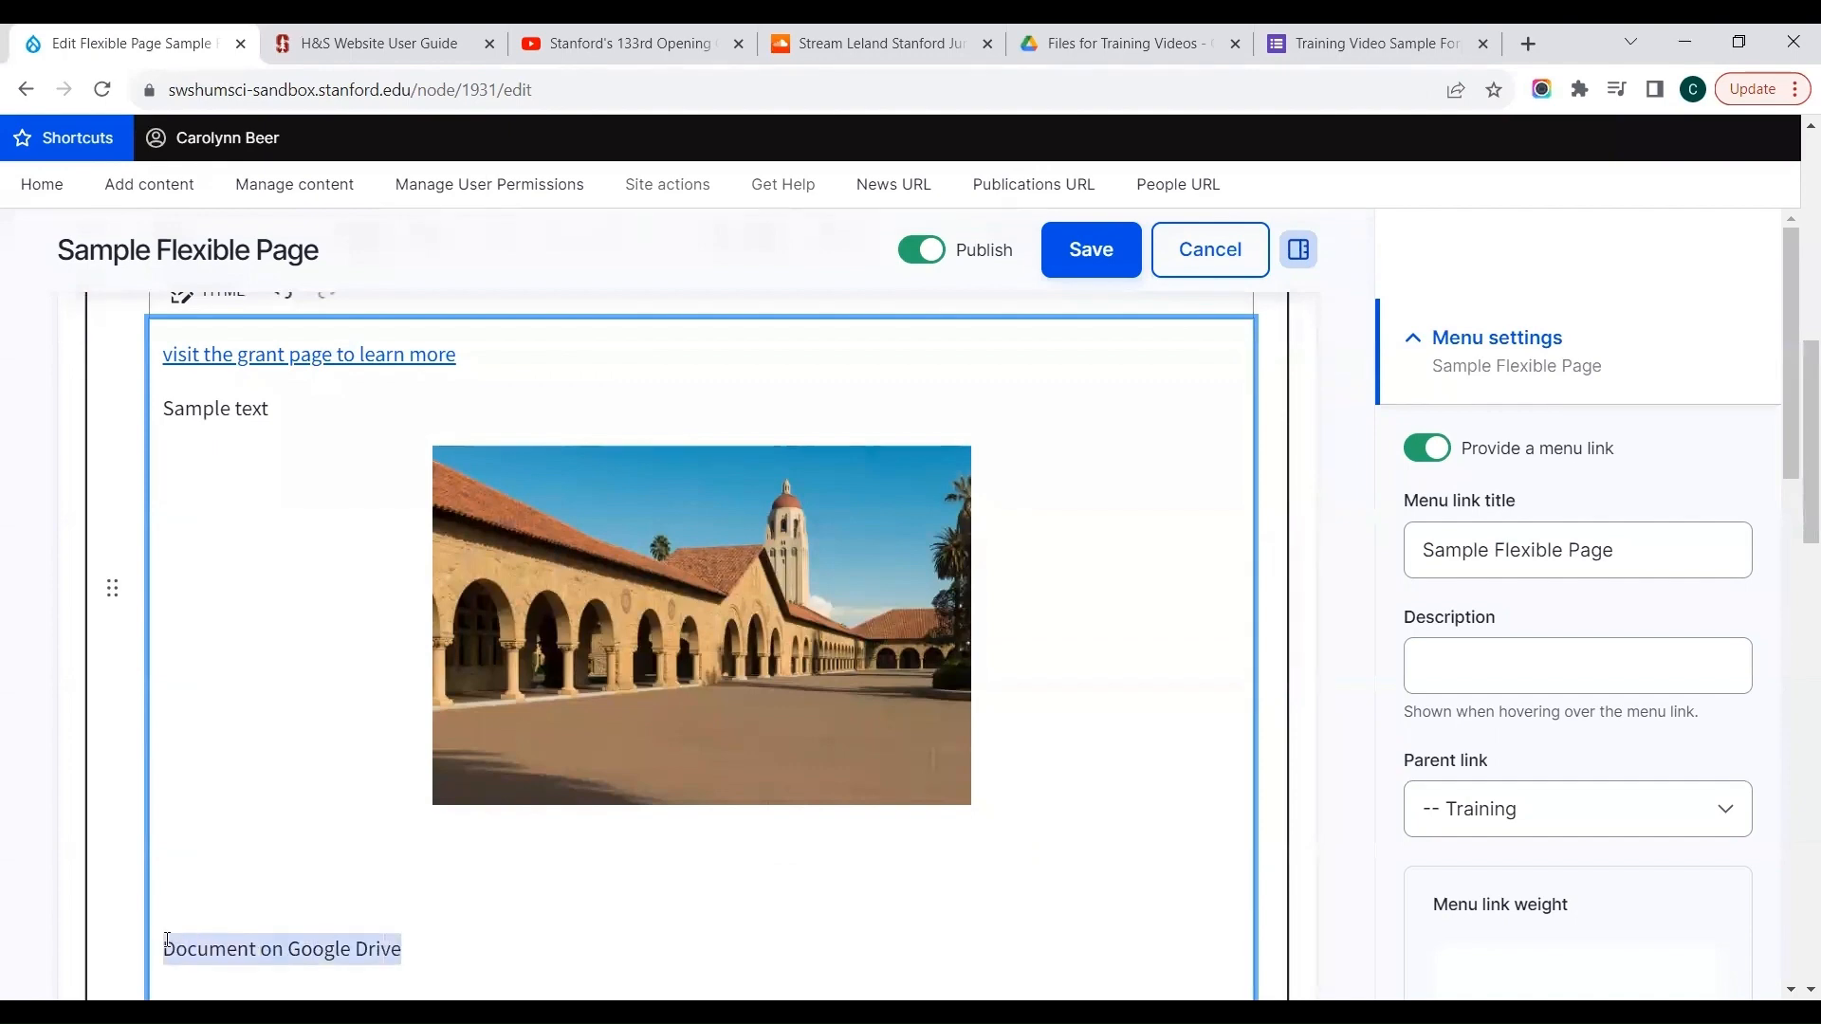
{"action": "left_click", "coordinate": [1314, 630]}
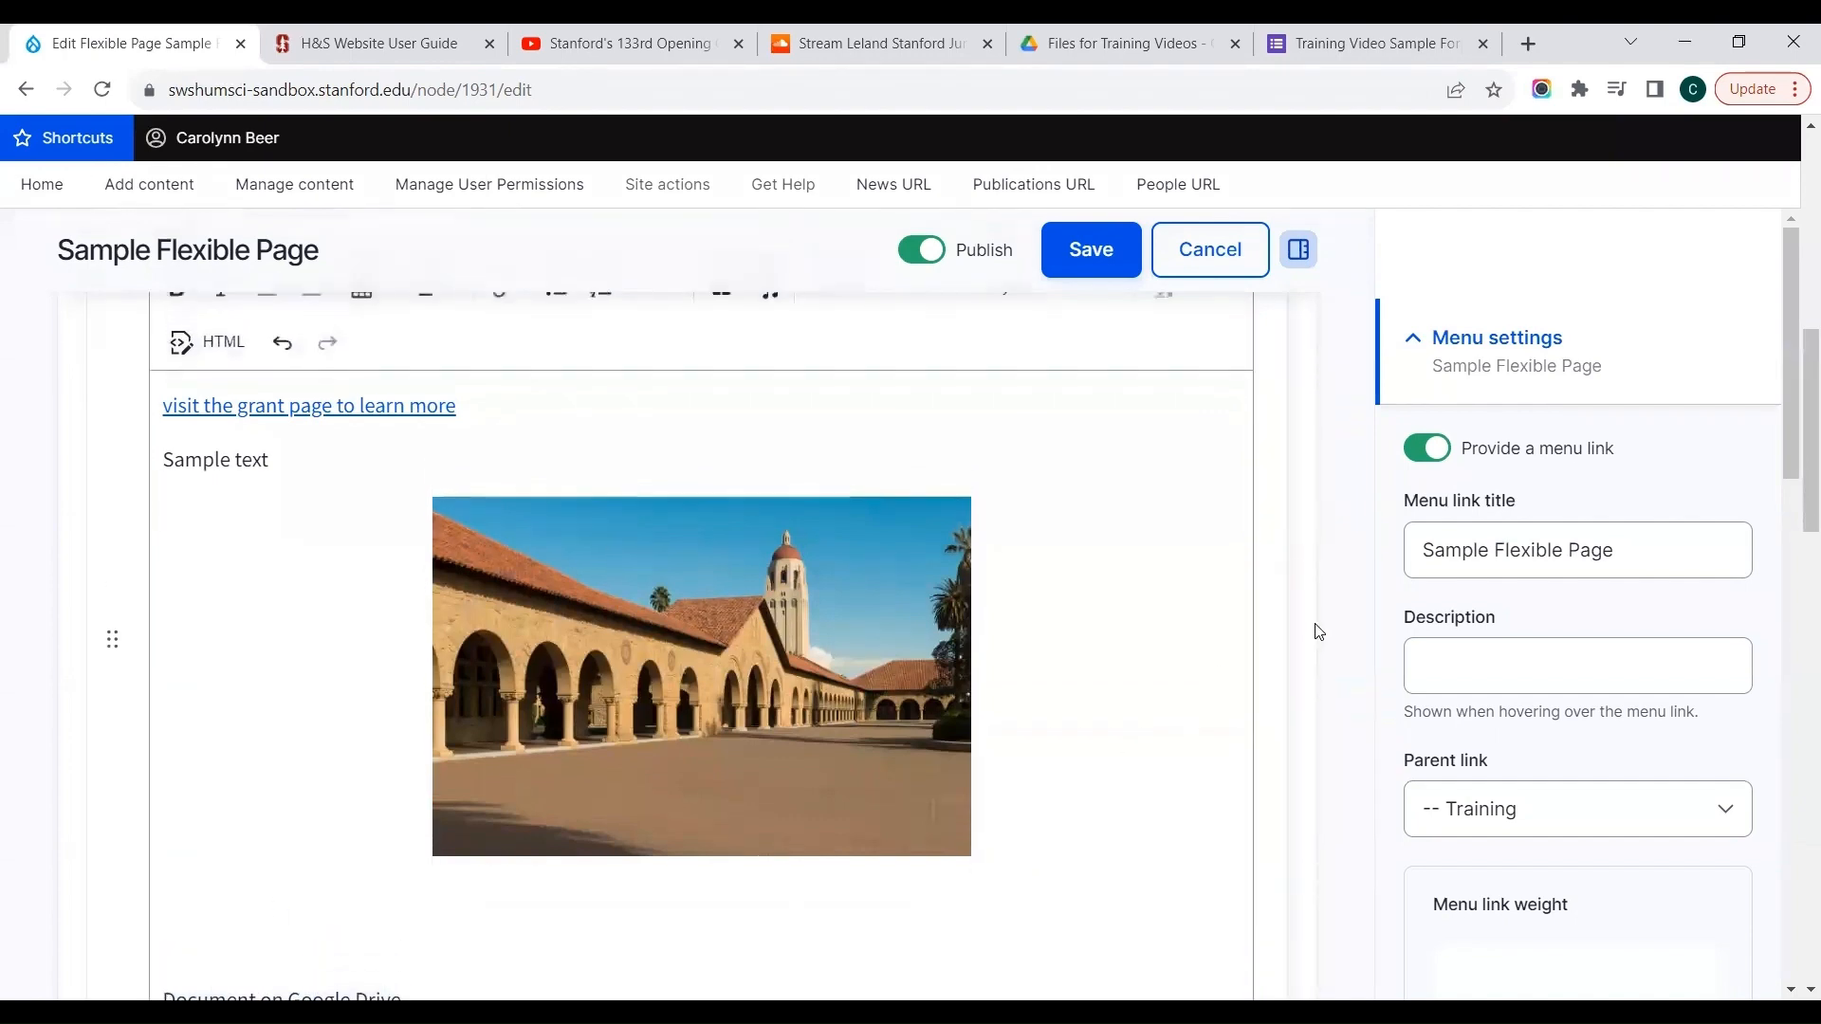
{"action": "scroll", "coordinate": [1315, 630], "scroll_direction": "up", "scroll_amount": 1}
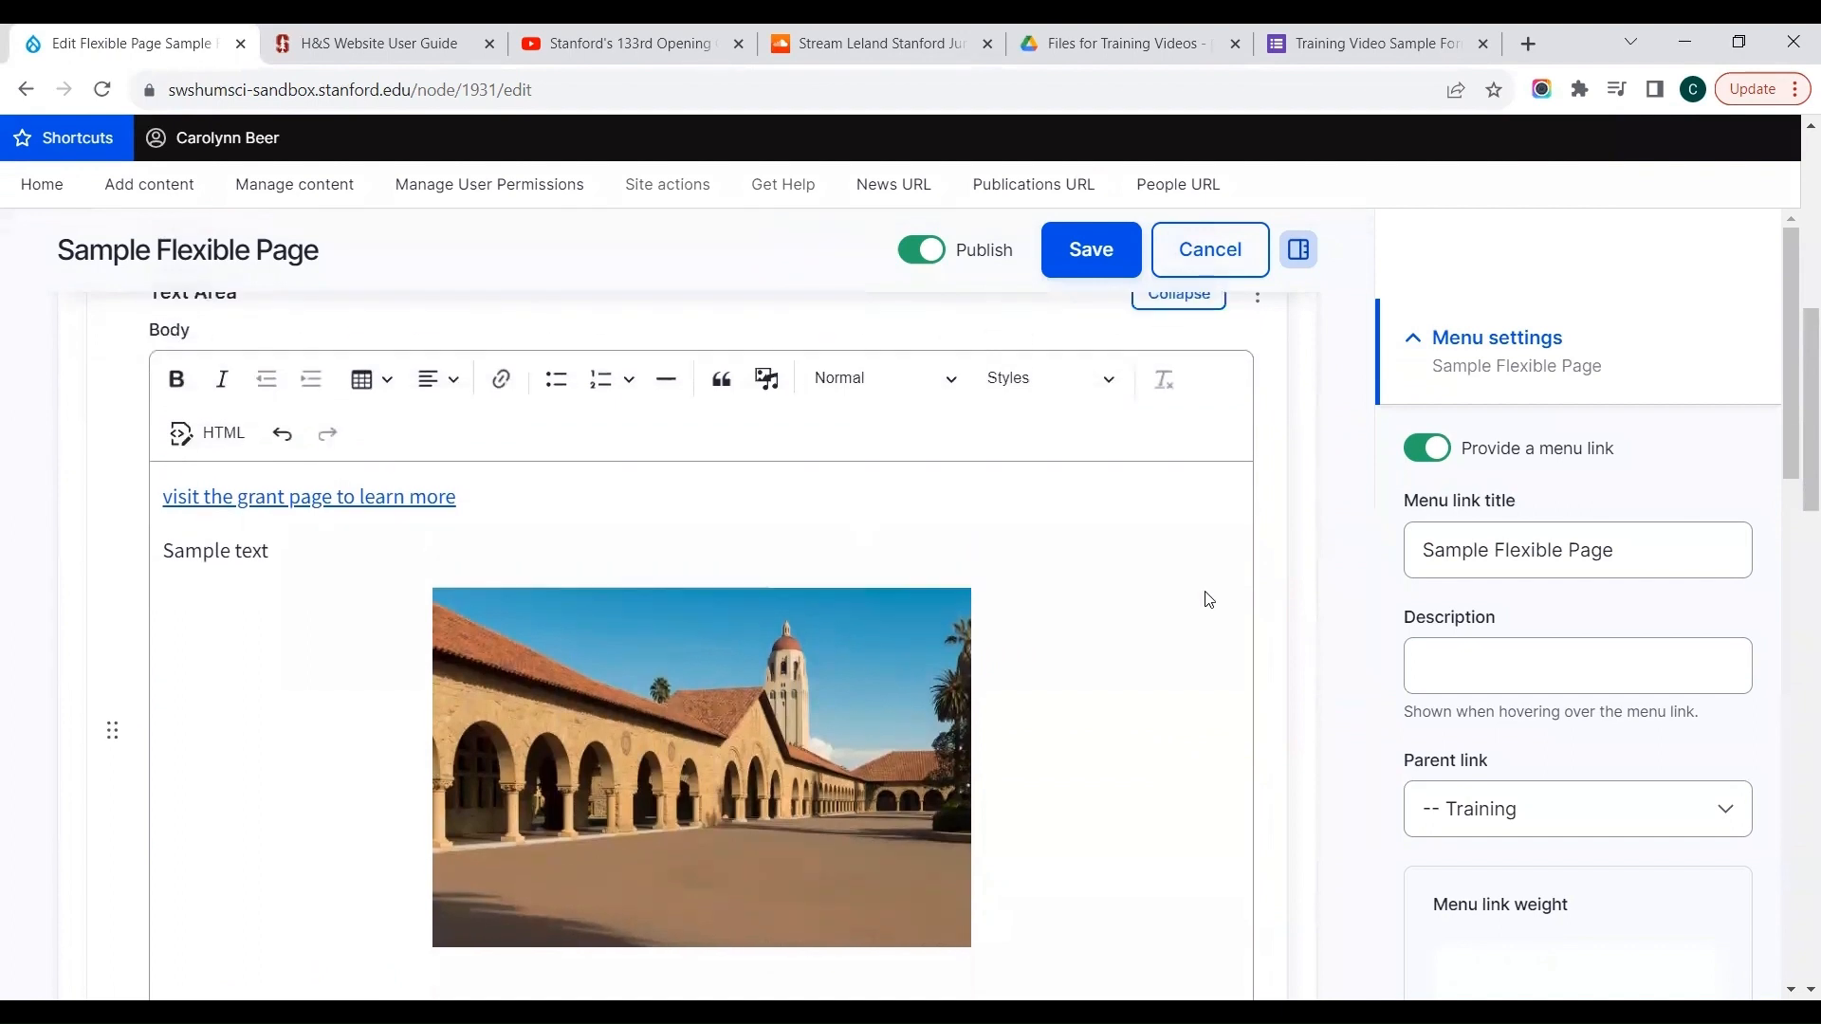
{"action": "left_click", "coordinate": [500, 381]}
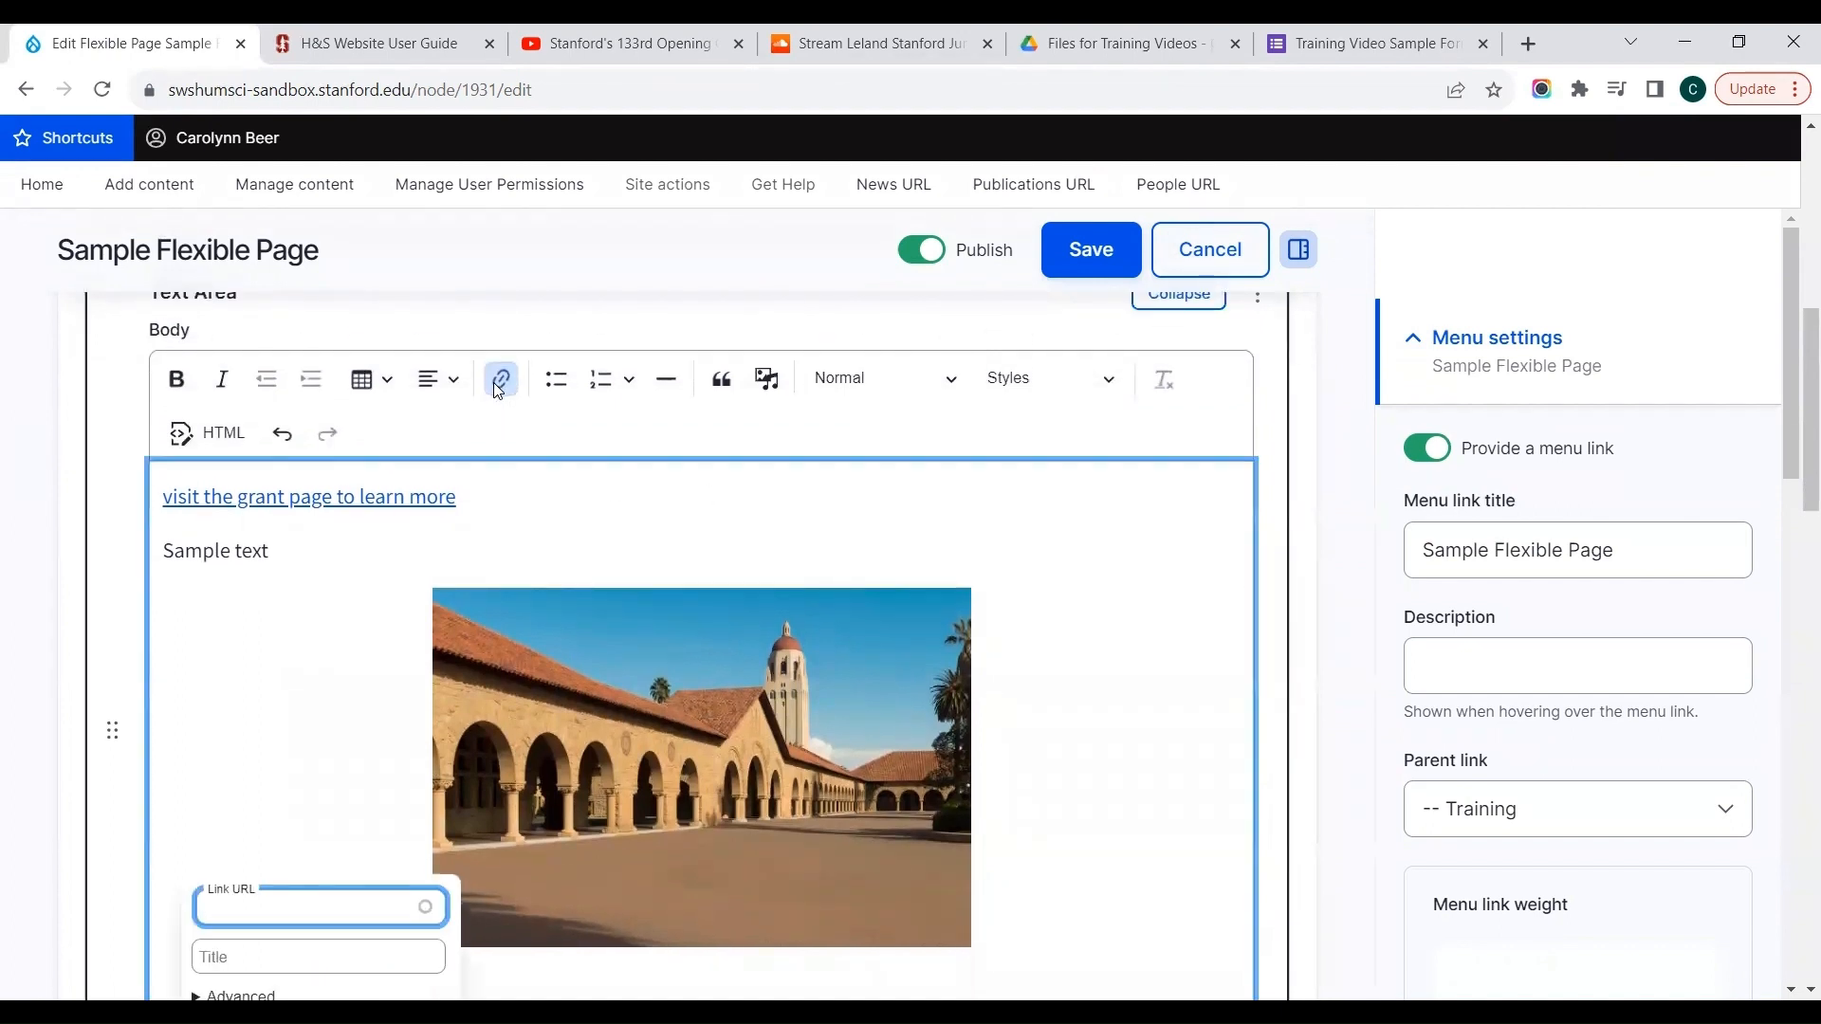
{"action": "key", "text": "ctrl+v"}
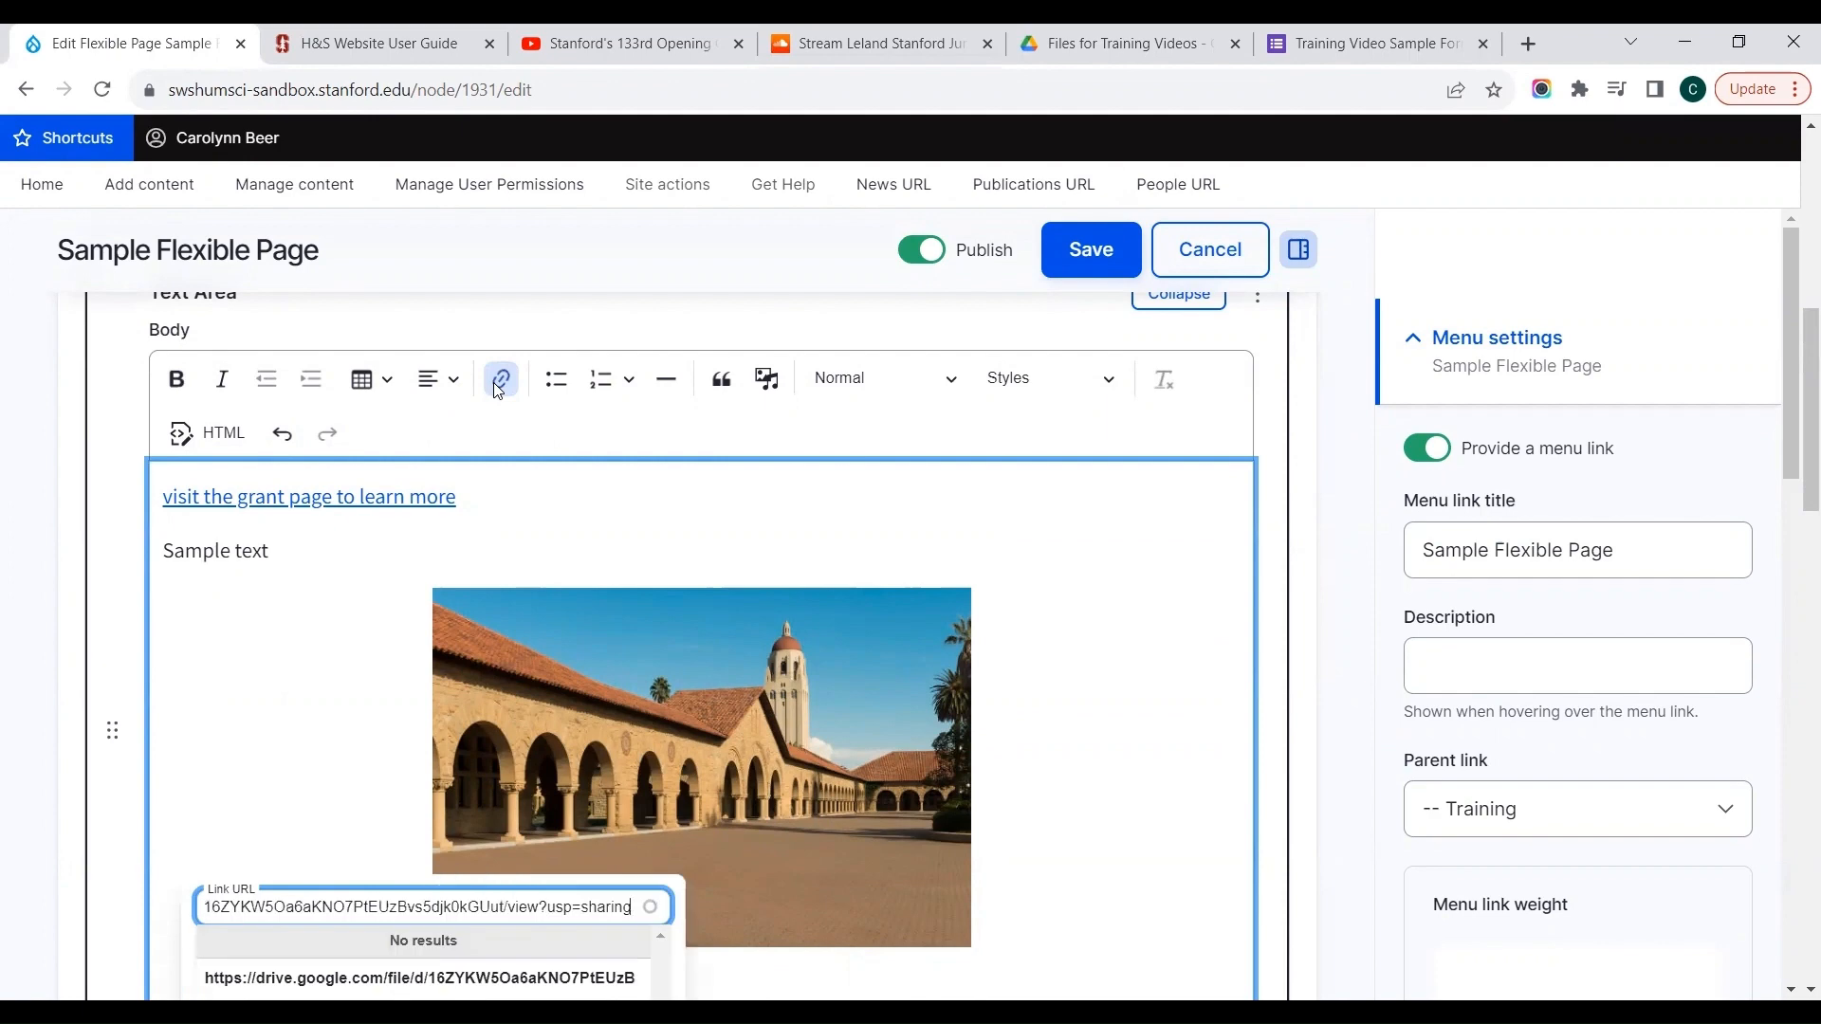
{"action": "key", "text": "Tab"}
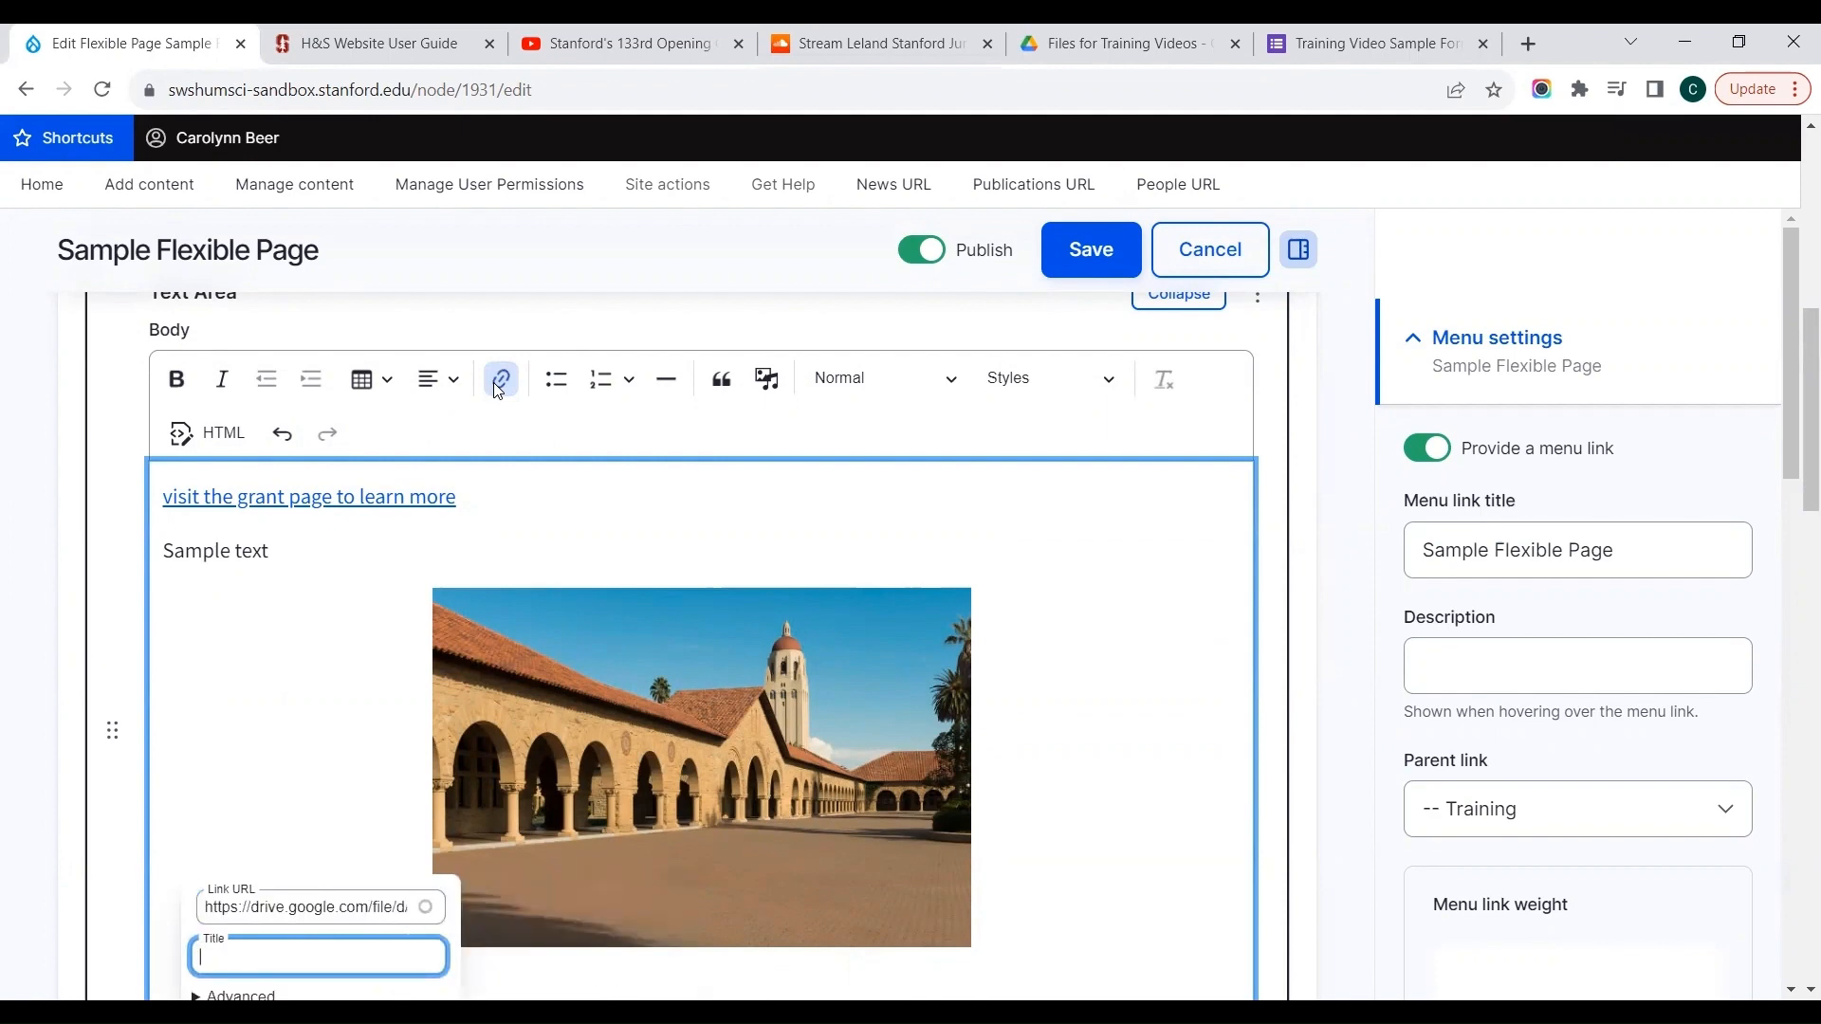
{"action": "type", "text": "Application File"}
{"action": "key", "text": "Tab"}
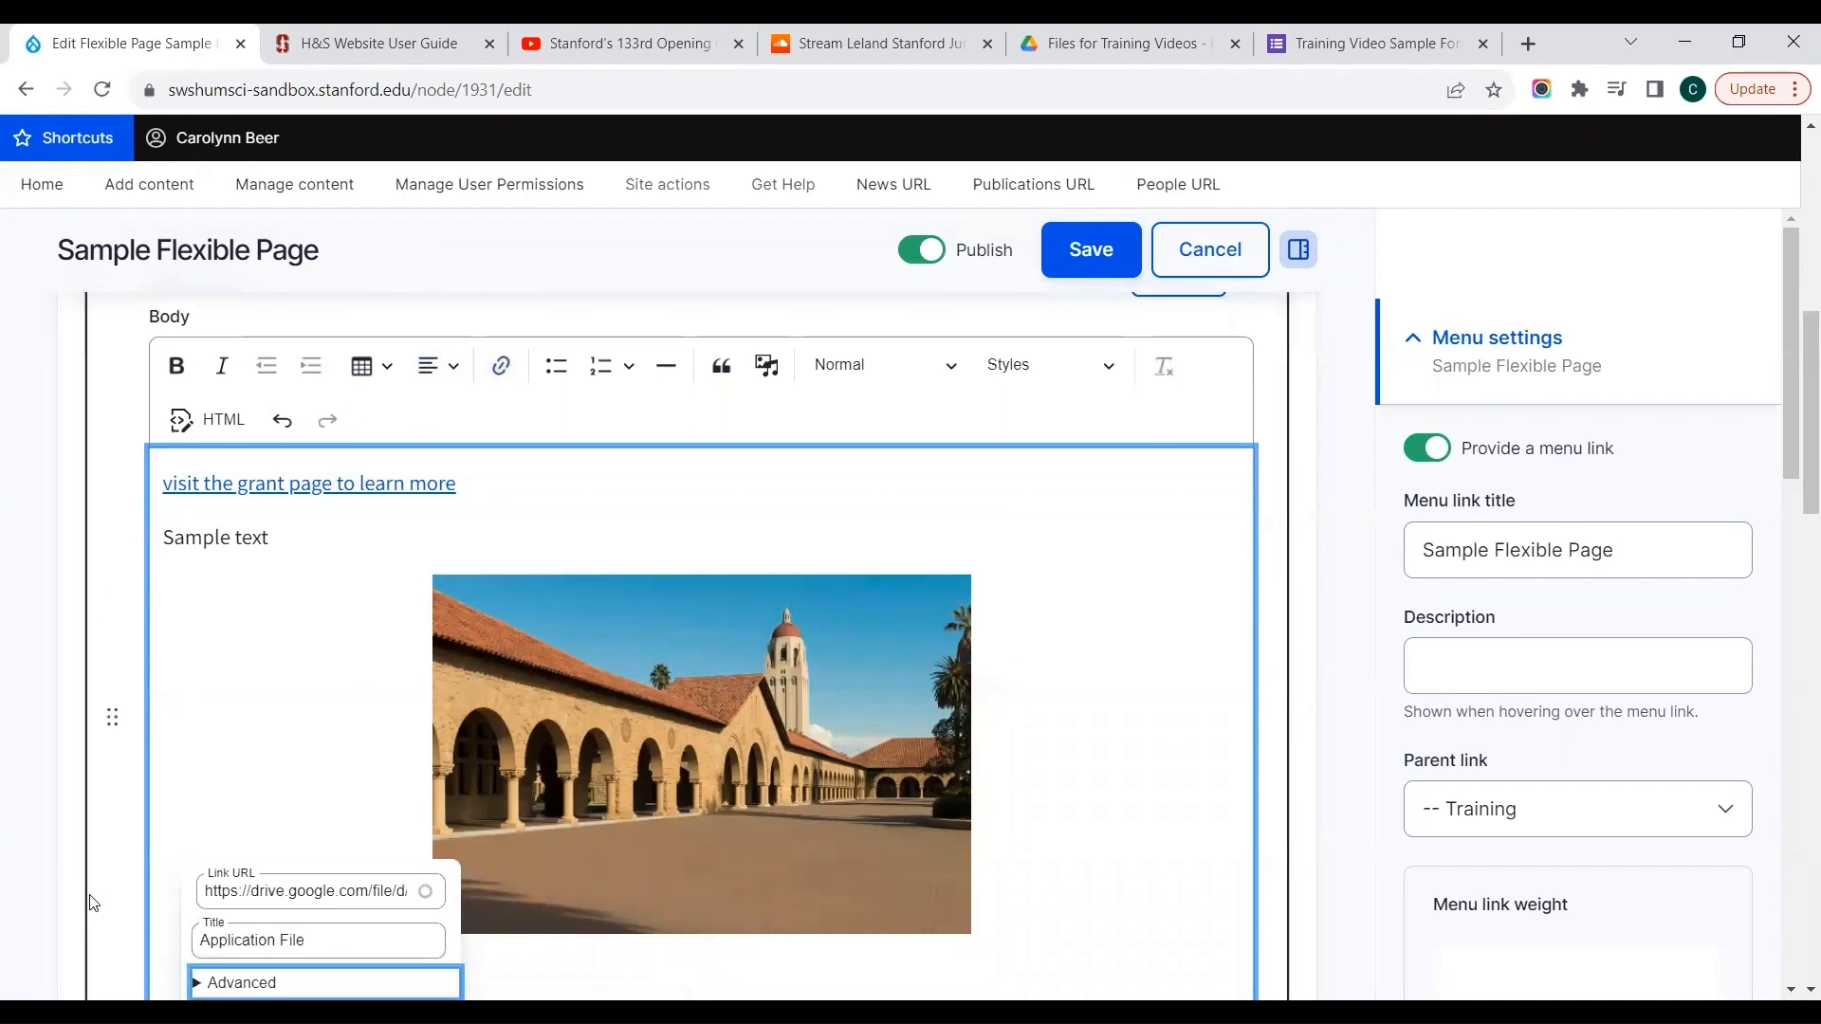
{"action": "key", "text": "Tab"}
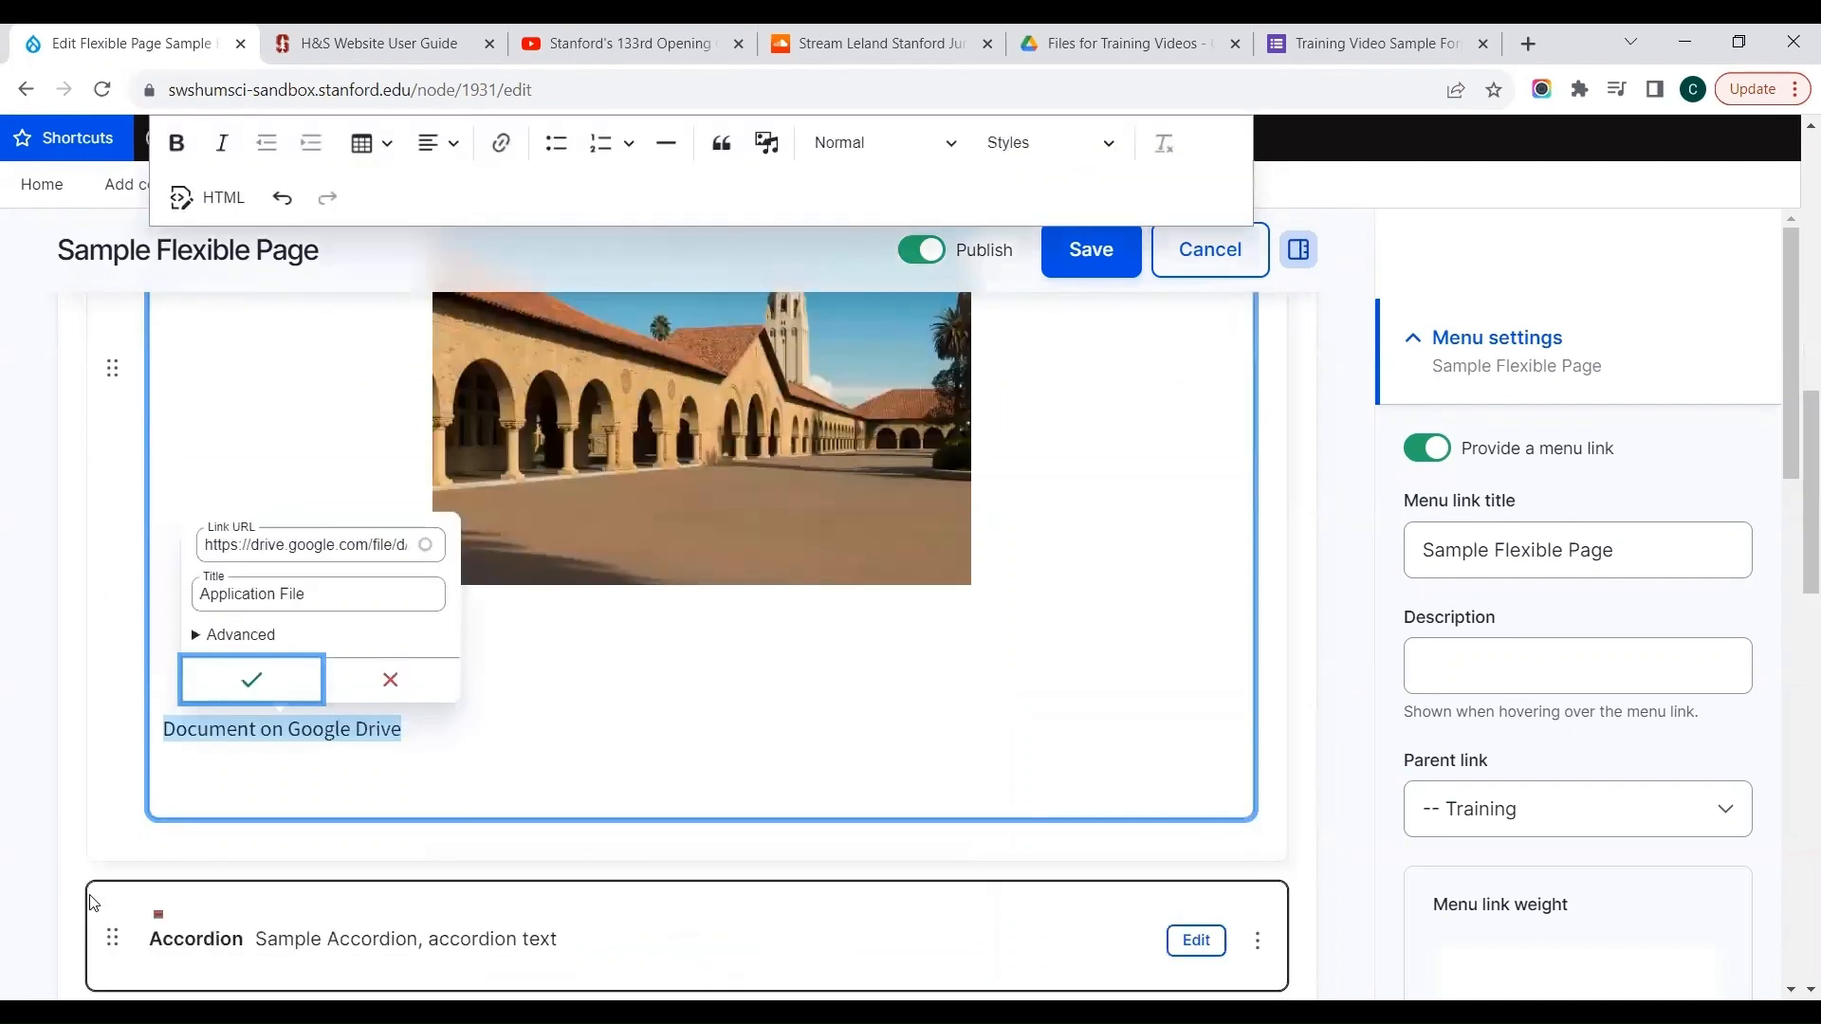
{"action": "left_click", "coordinate": [220, 699]}
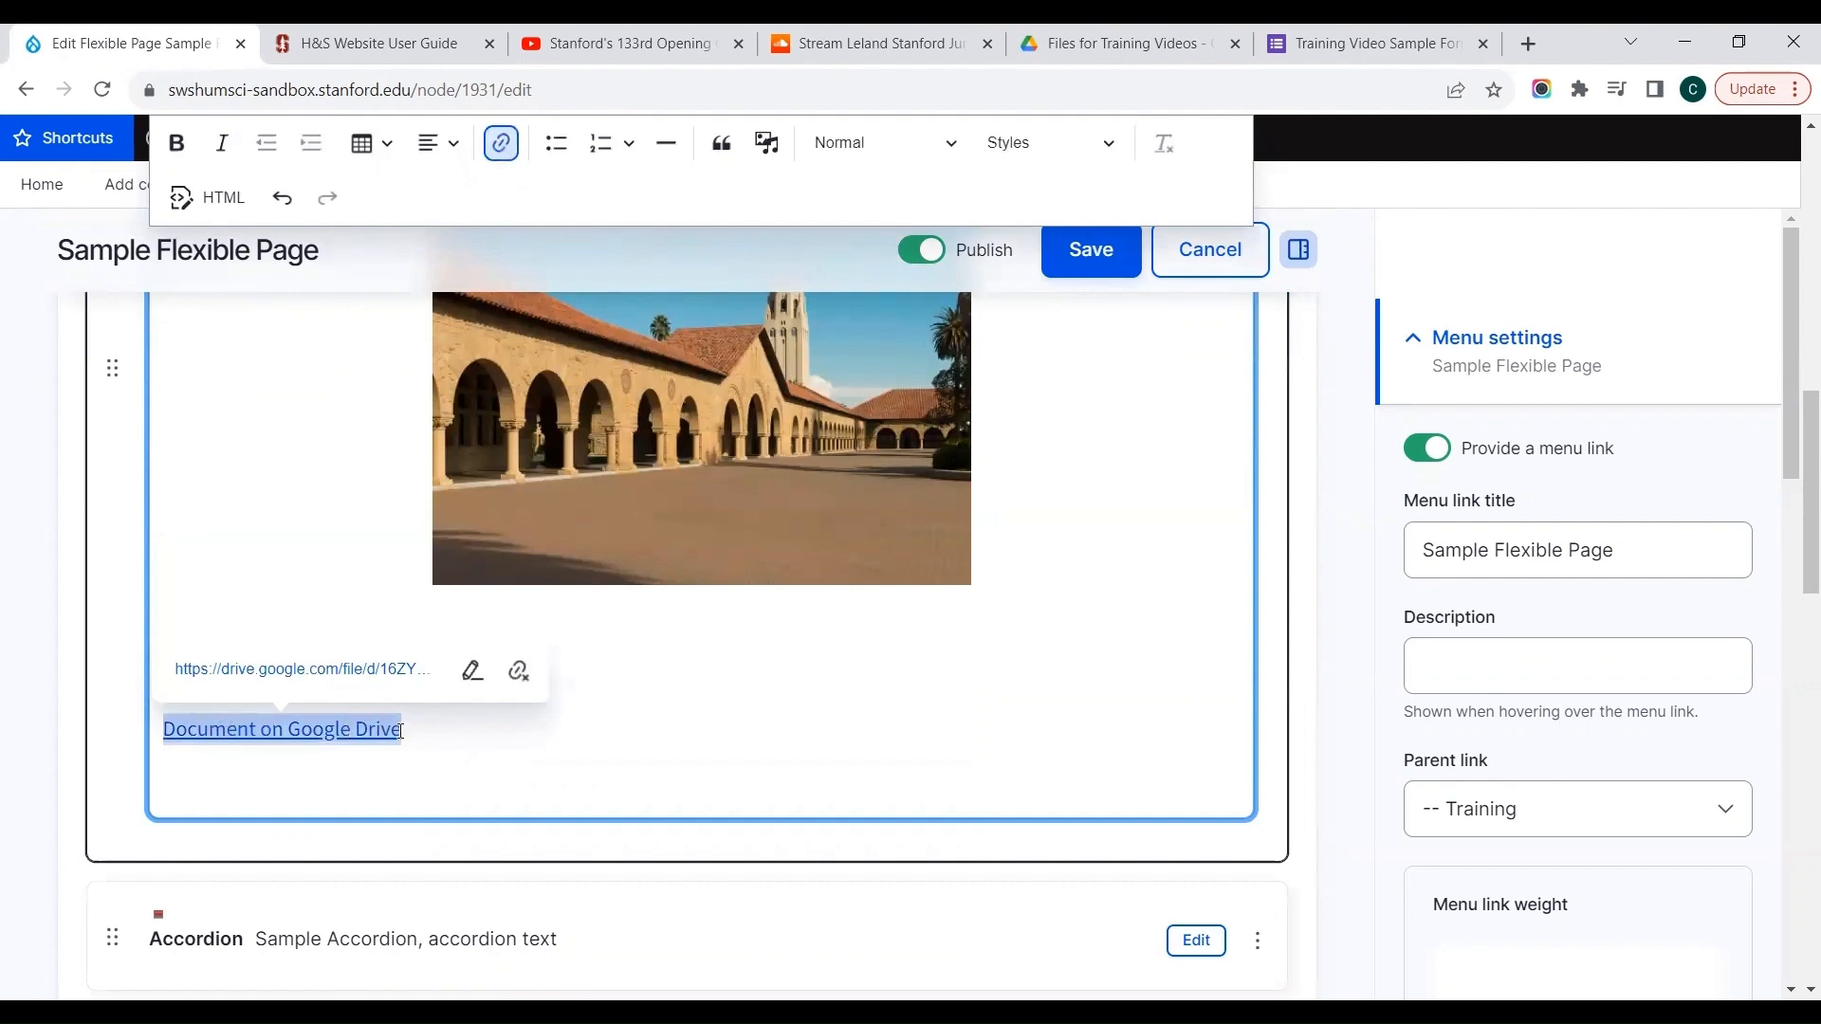
Apply the PDF Link style to the "Document on Google Drive" link text and save the Sample Flexible Page
{"action": "left_click", "coordinate": [1352, 531]}
{"action": "left_click", "coordinate": [166, 750]}
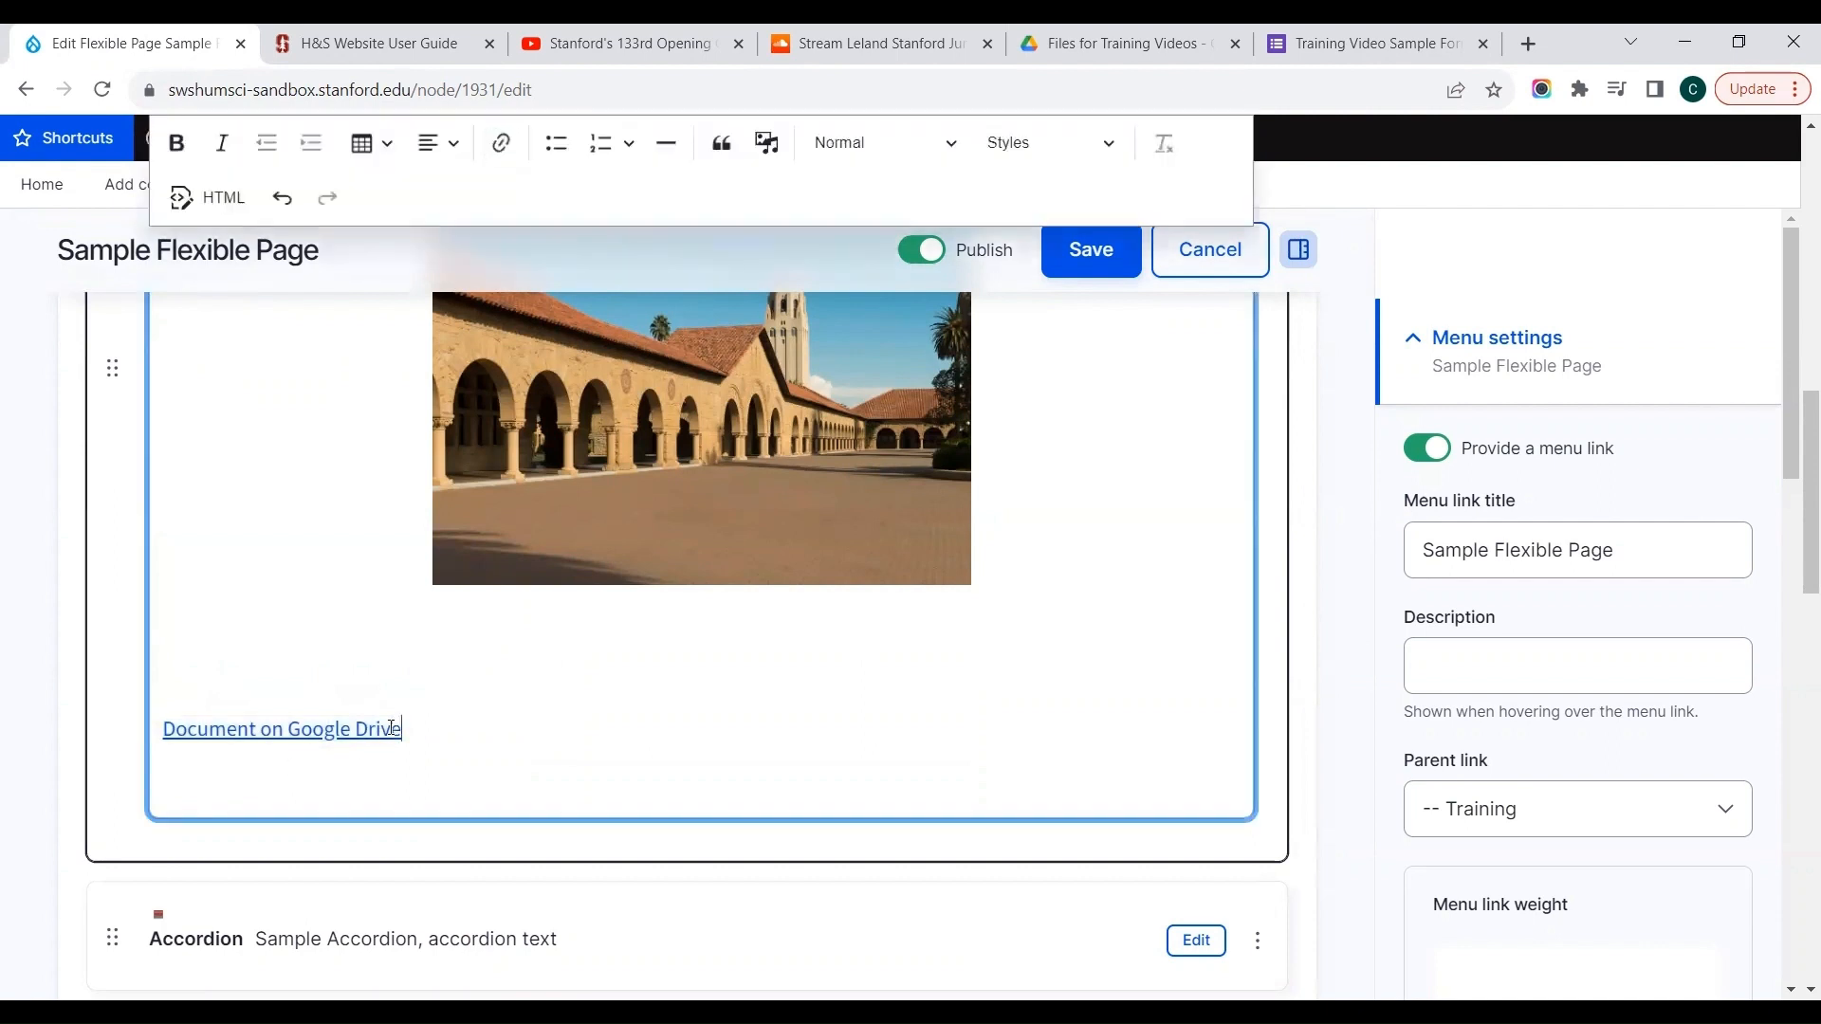
{"action": "left_click_drag", "start_coordinate": [166, 750], "coordinate": [402, 731]}
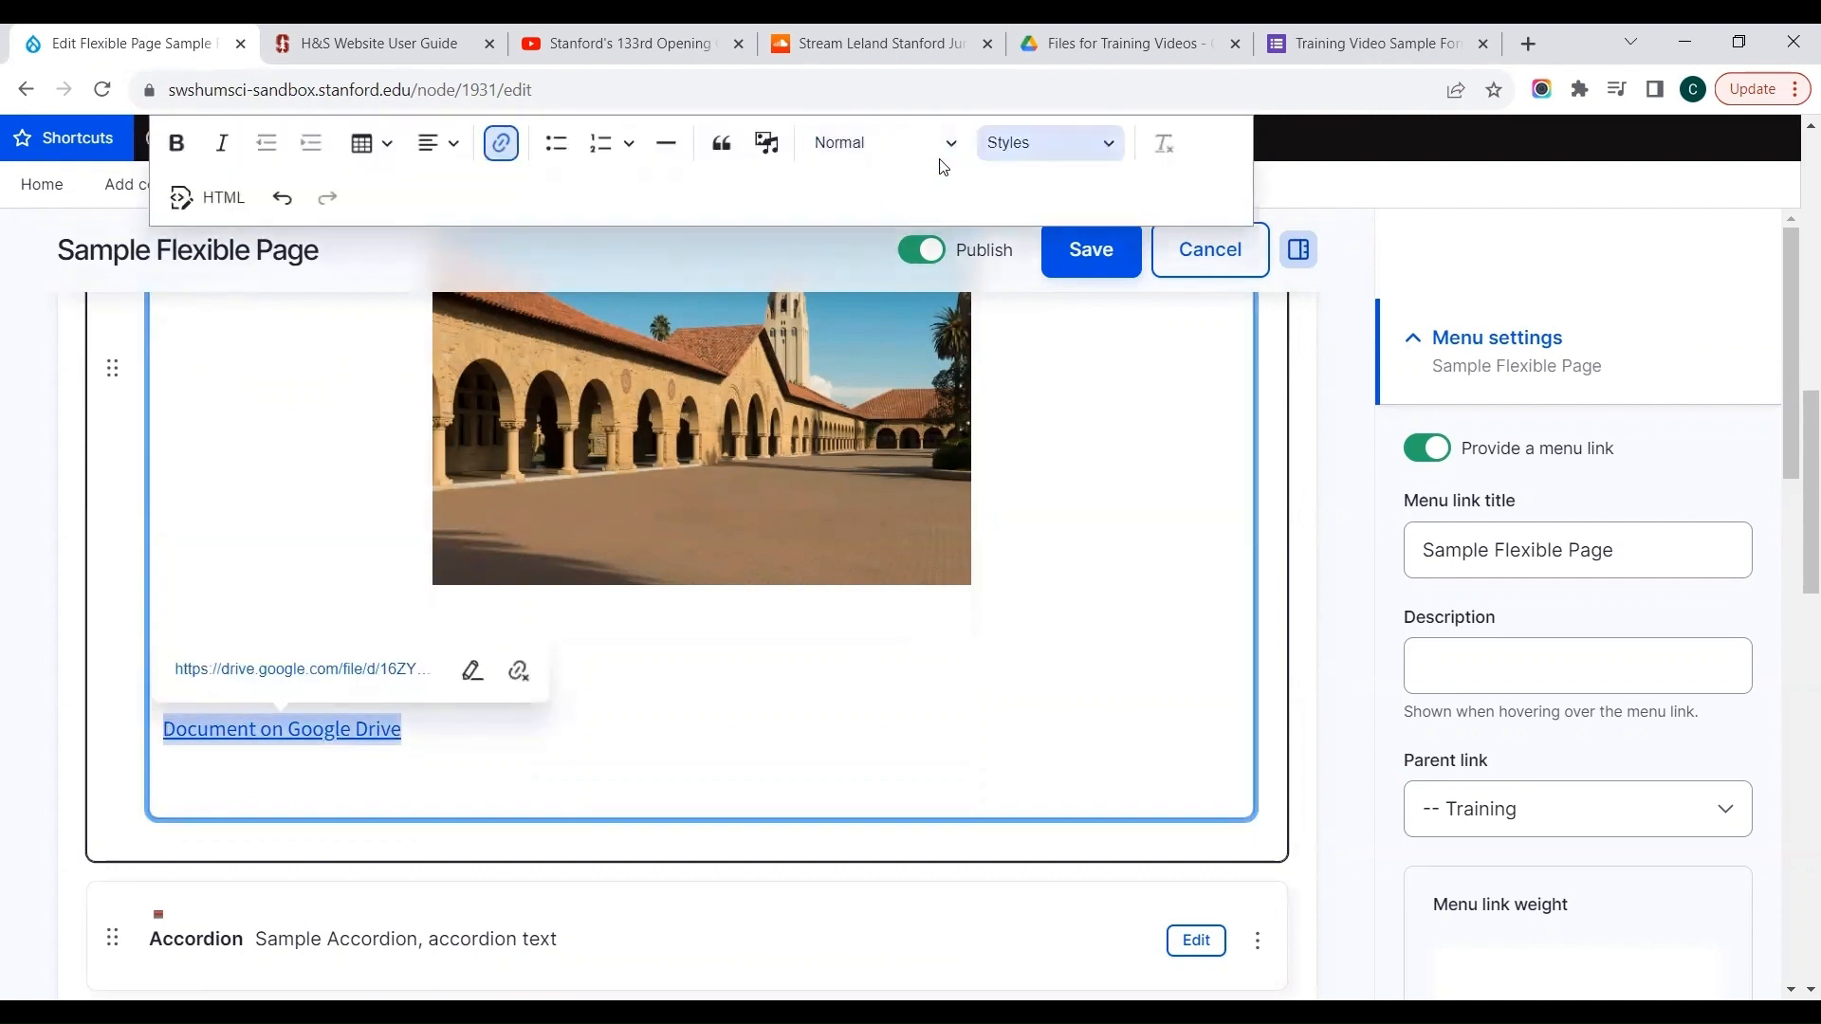
{"action": "left_click", "coordinate": [991, 144]}
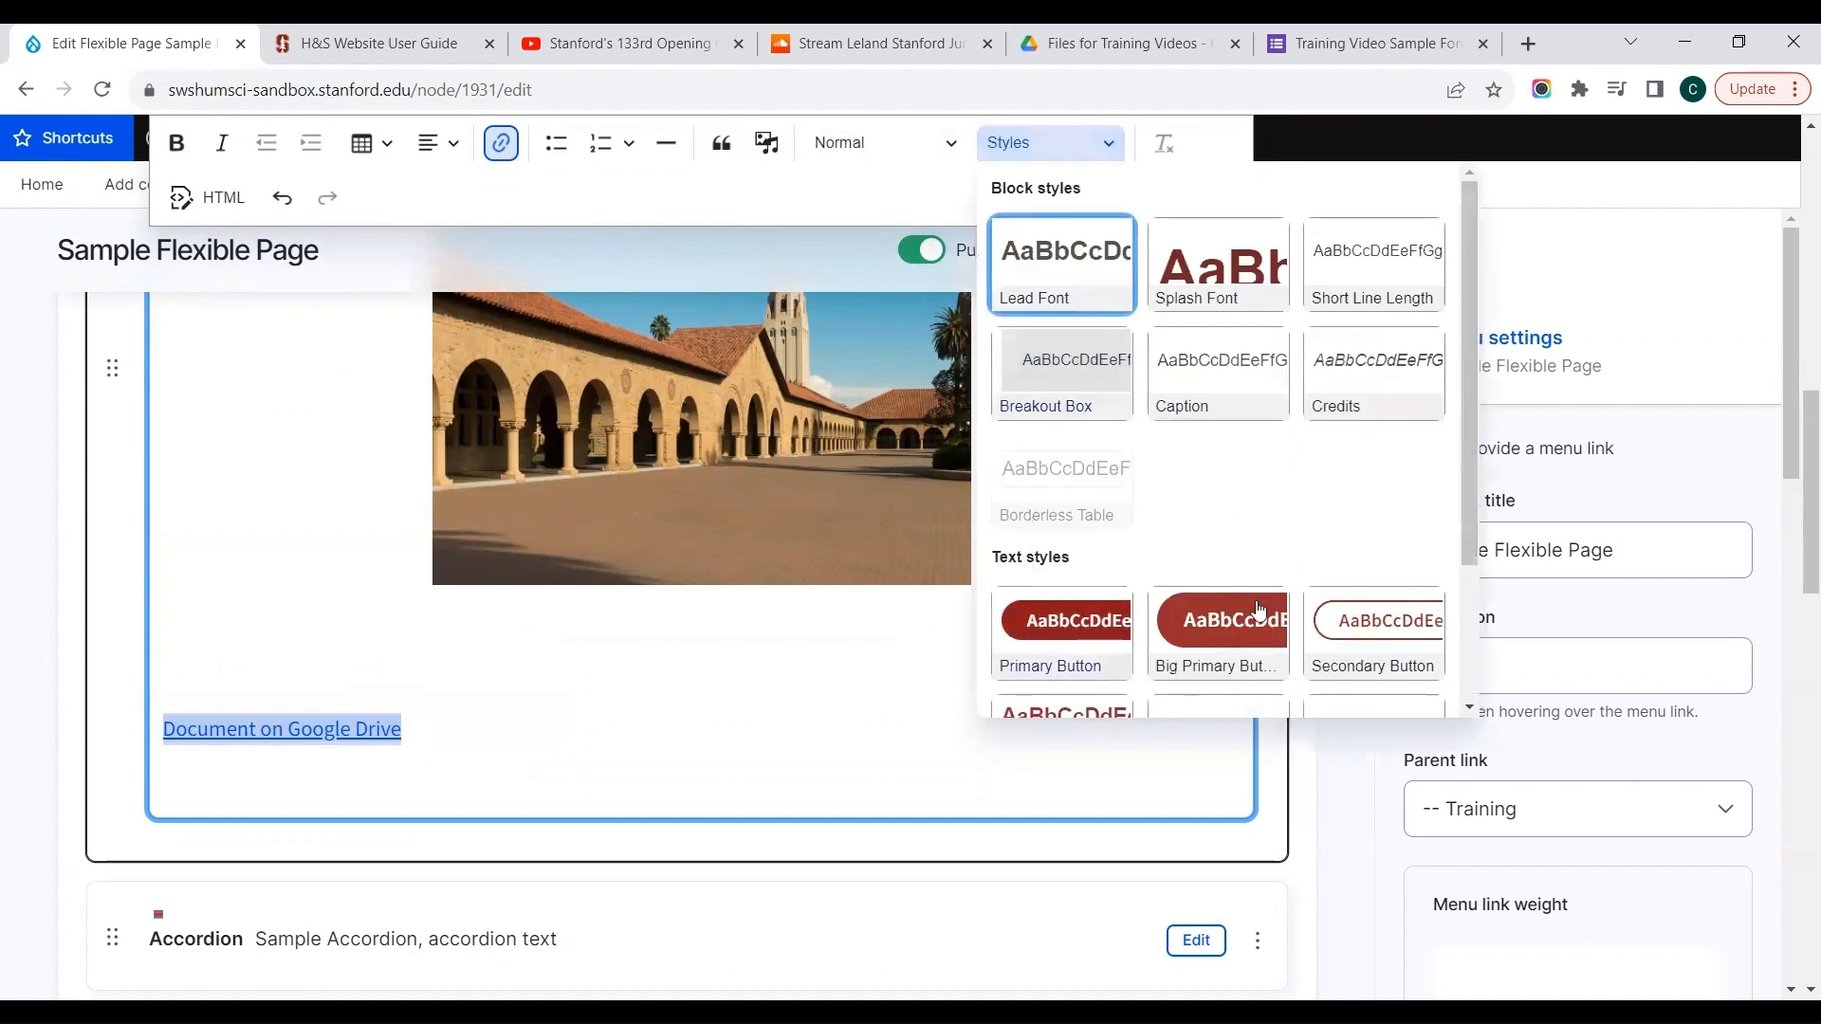
{"action": "left_click_drag", "start_coordinate": [1468, 401], "coordinate": [1464, 611]}
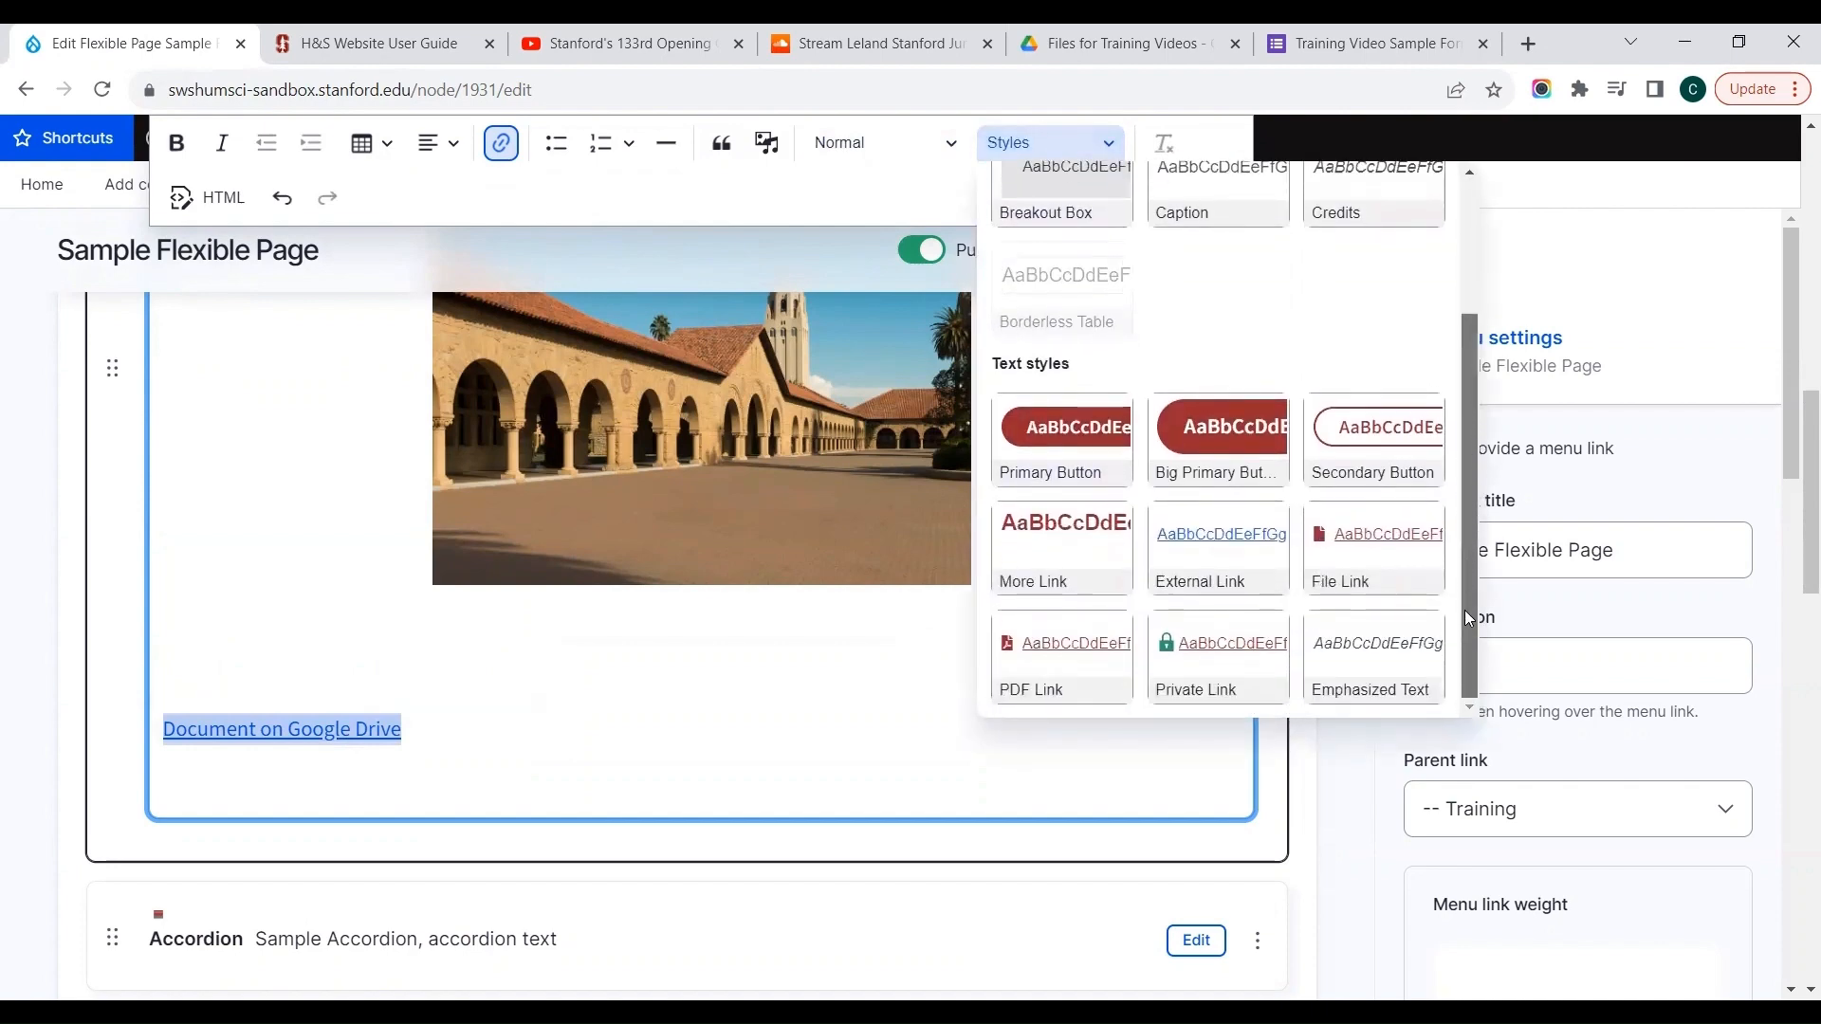
{"action": "left_click", "coordinate": [1044, 670]}
{"action": "left_click", "coordinate": [499, 743]}
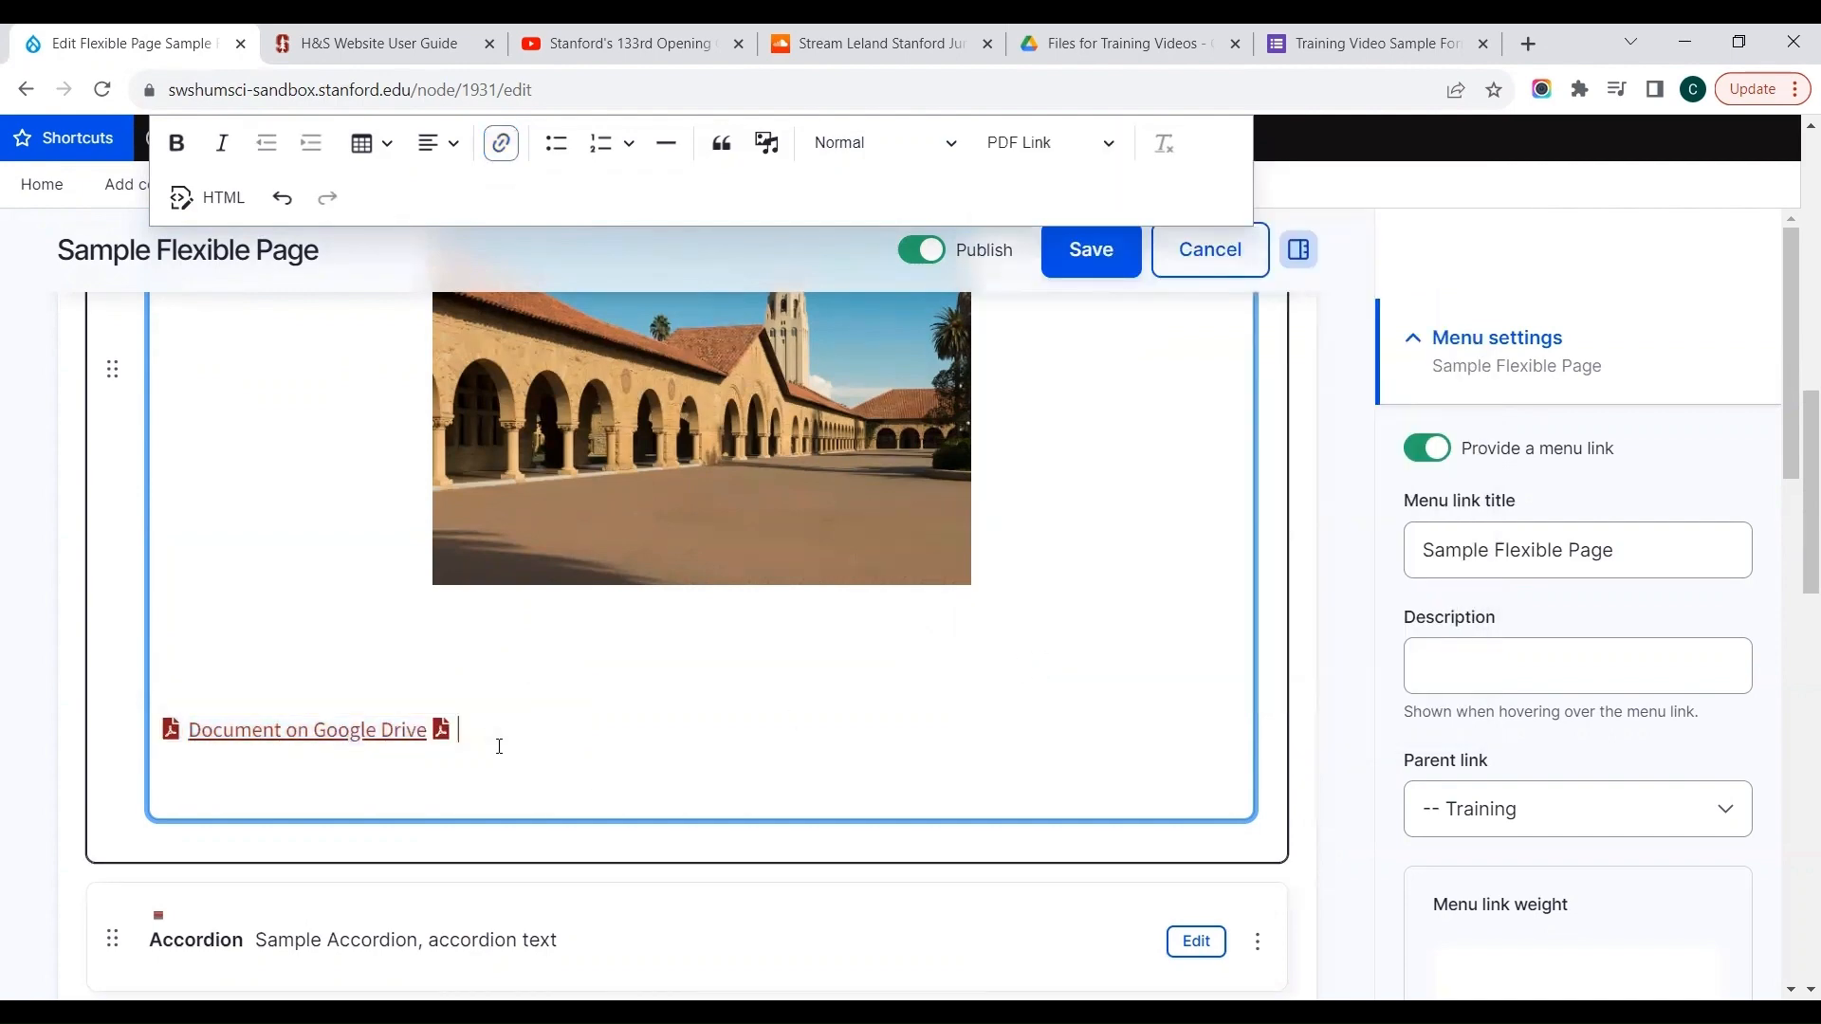
{"action": "left_click", "coordinate": [1055, 264]}
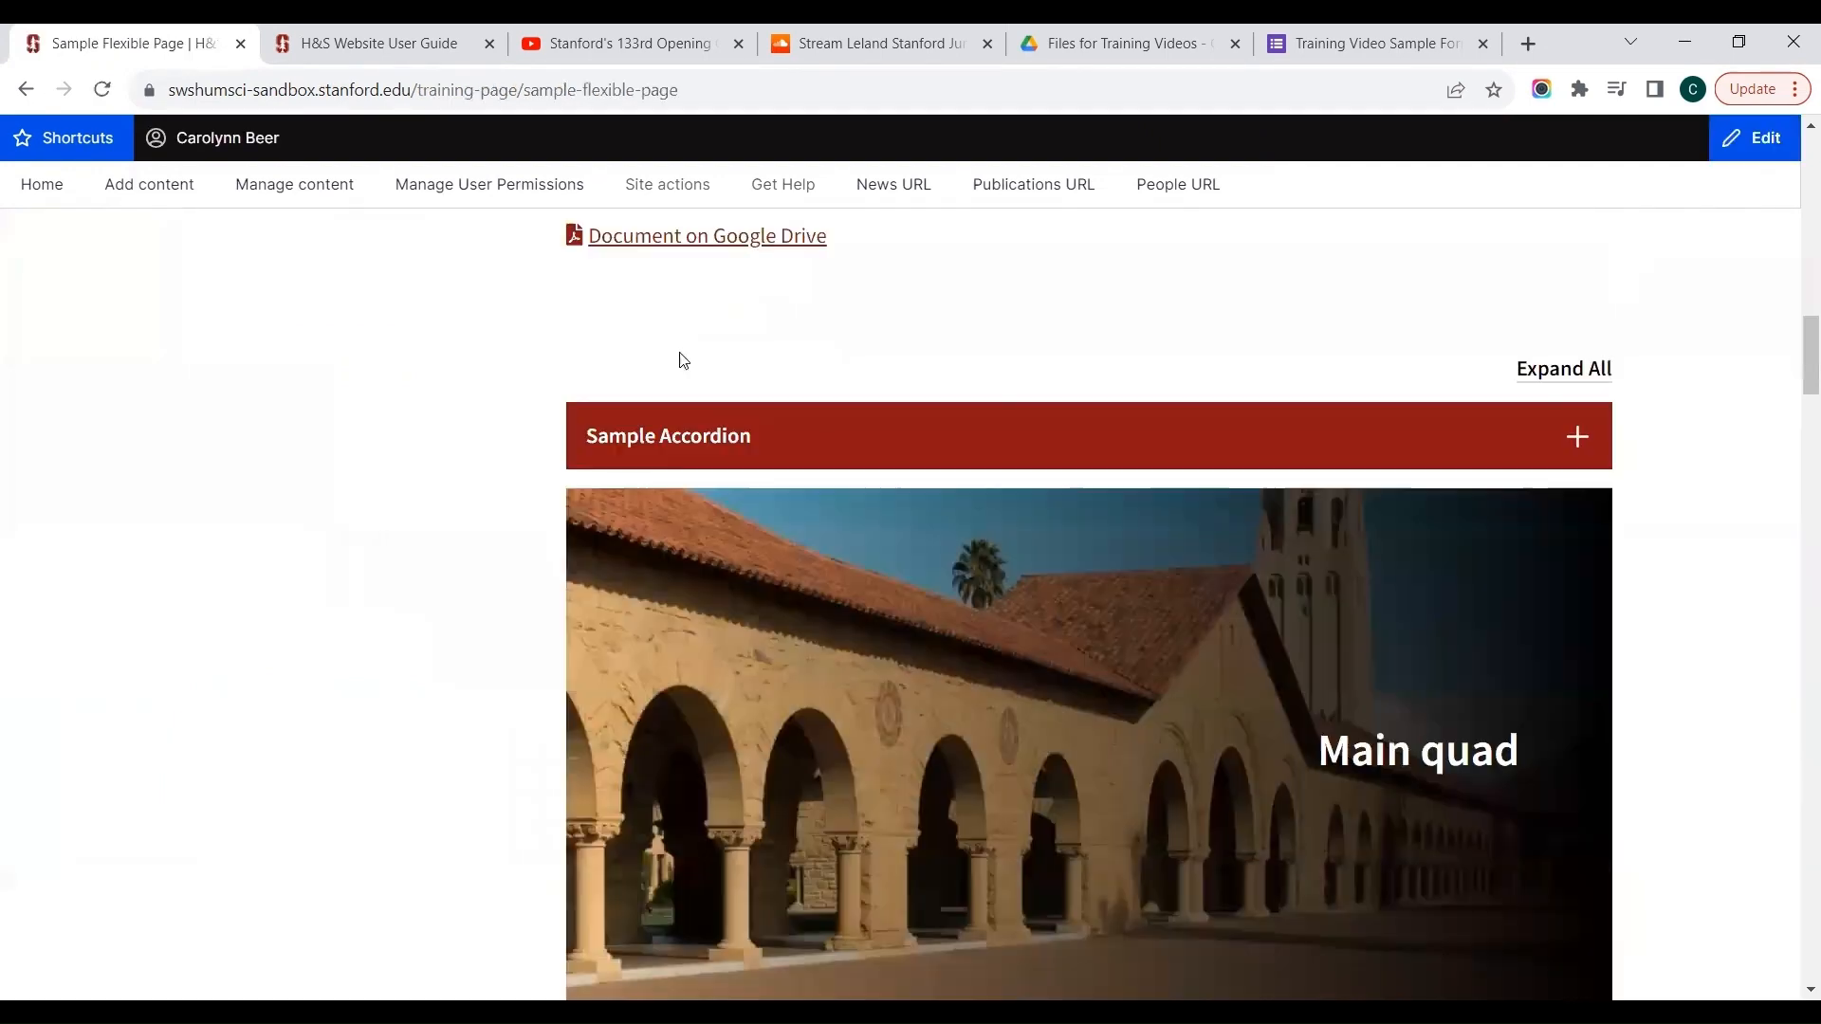
Test the "Document on Google Drive" link on the saved page by opening the document and returning to the page
{"action": "scroll", "coordinate": [615, 256], "scroll_direction": "up", "scroll_amount": 1}
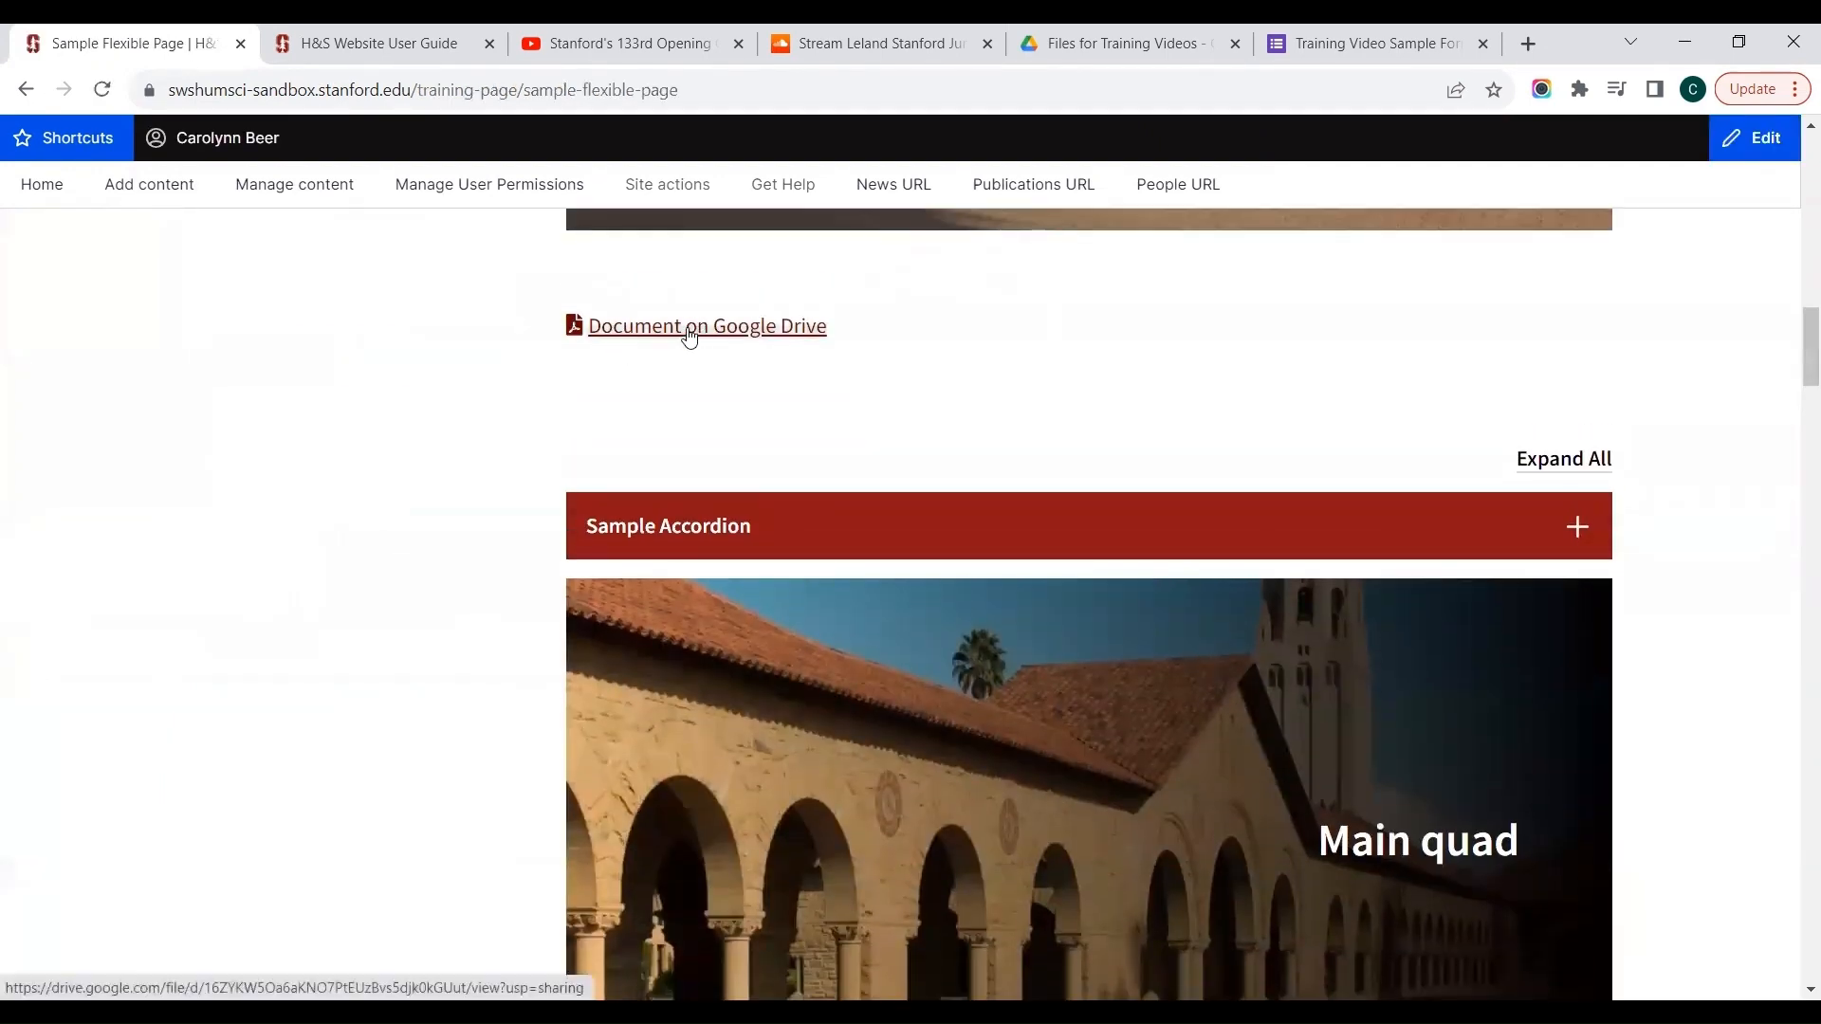
{"action": "left_click", "coordinate": [690, 334]}
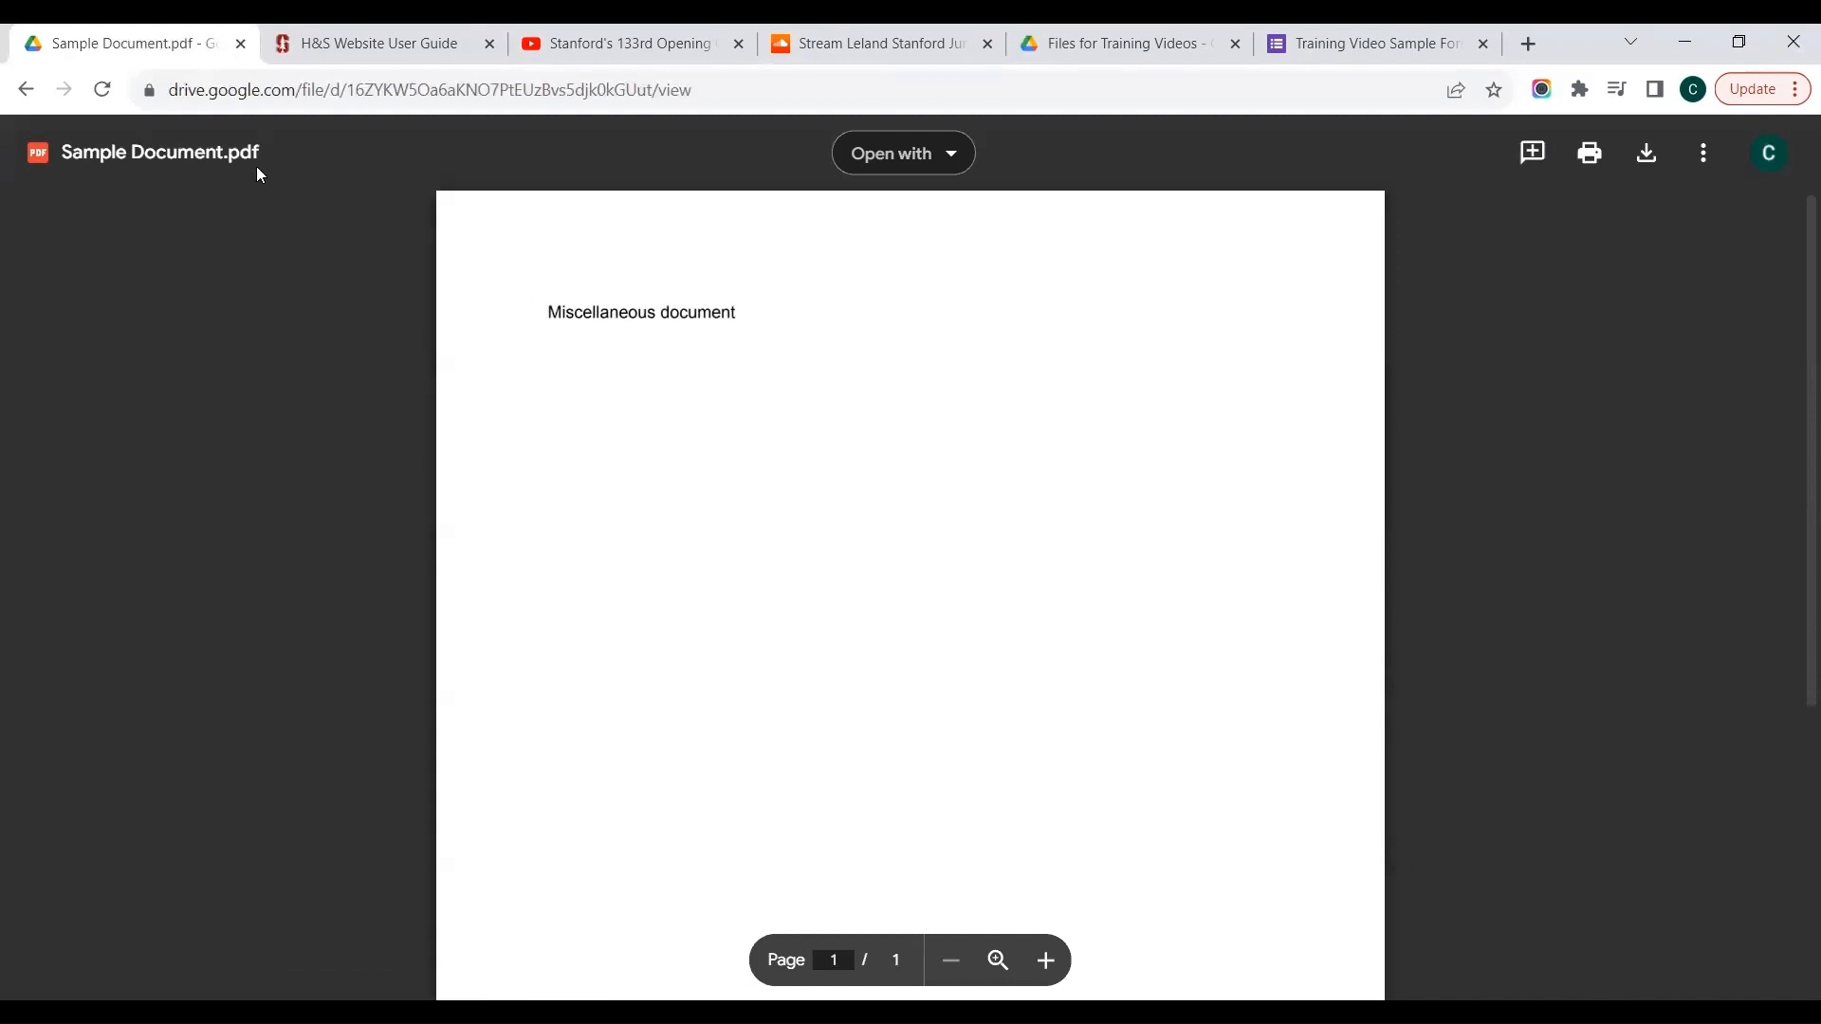
{"action": "left_click", "coordinate": [25, 89]}
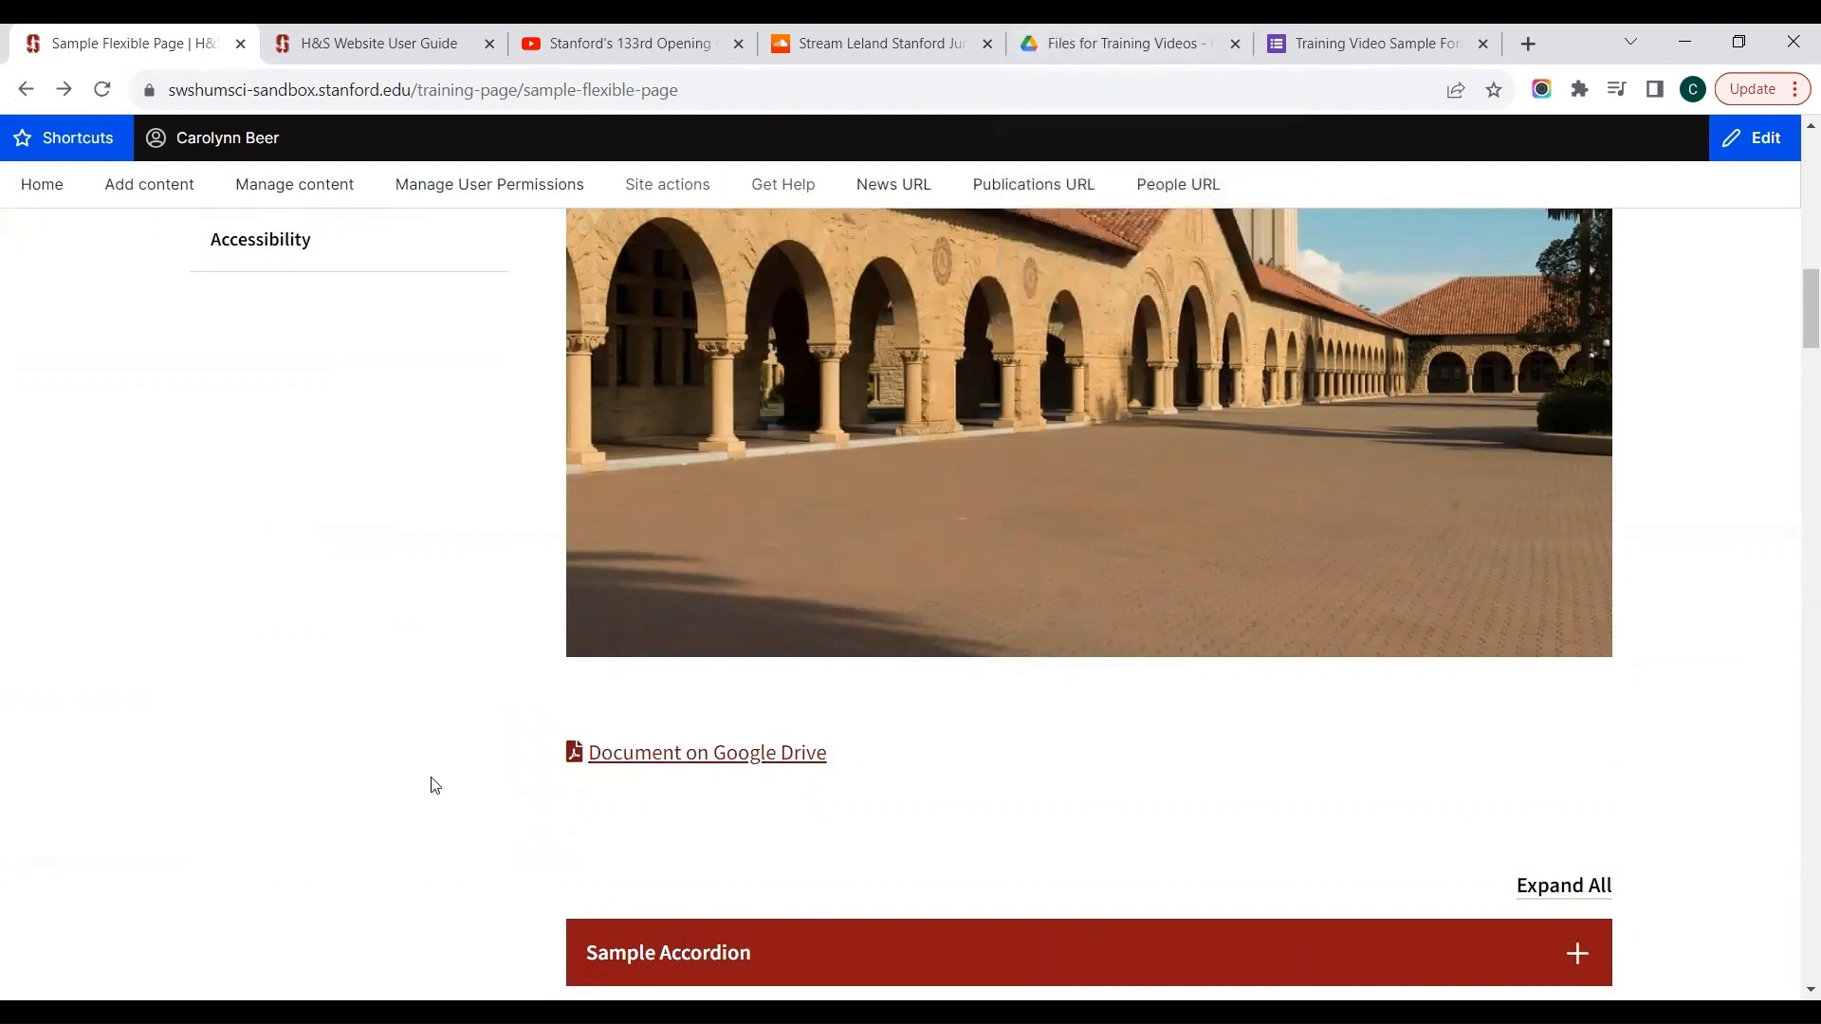
{"action": "scroll", "coordinate": [420, 781], "scroll_direction": "up", "scroll_amount": 1}
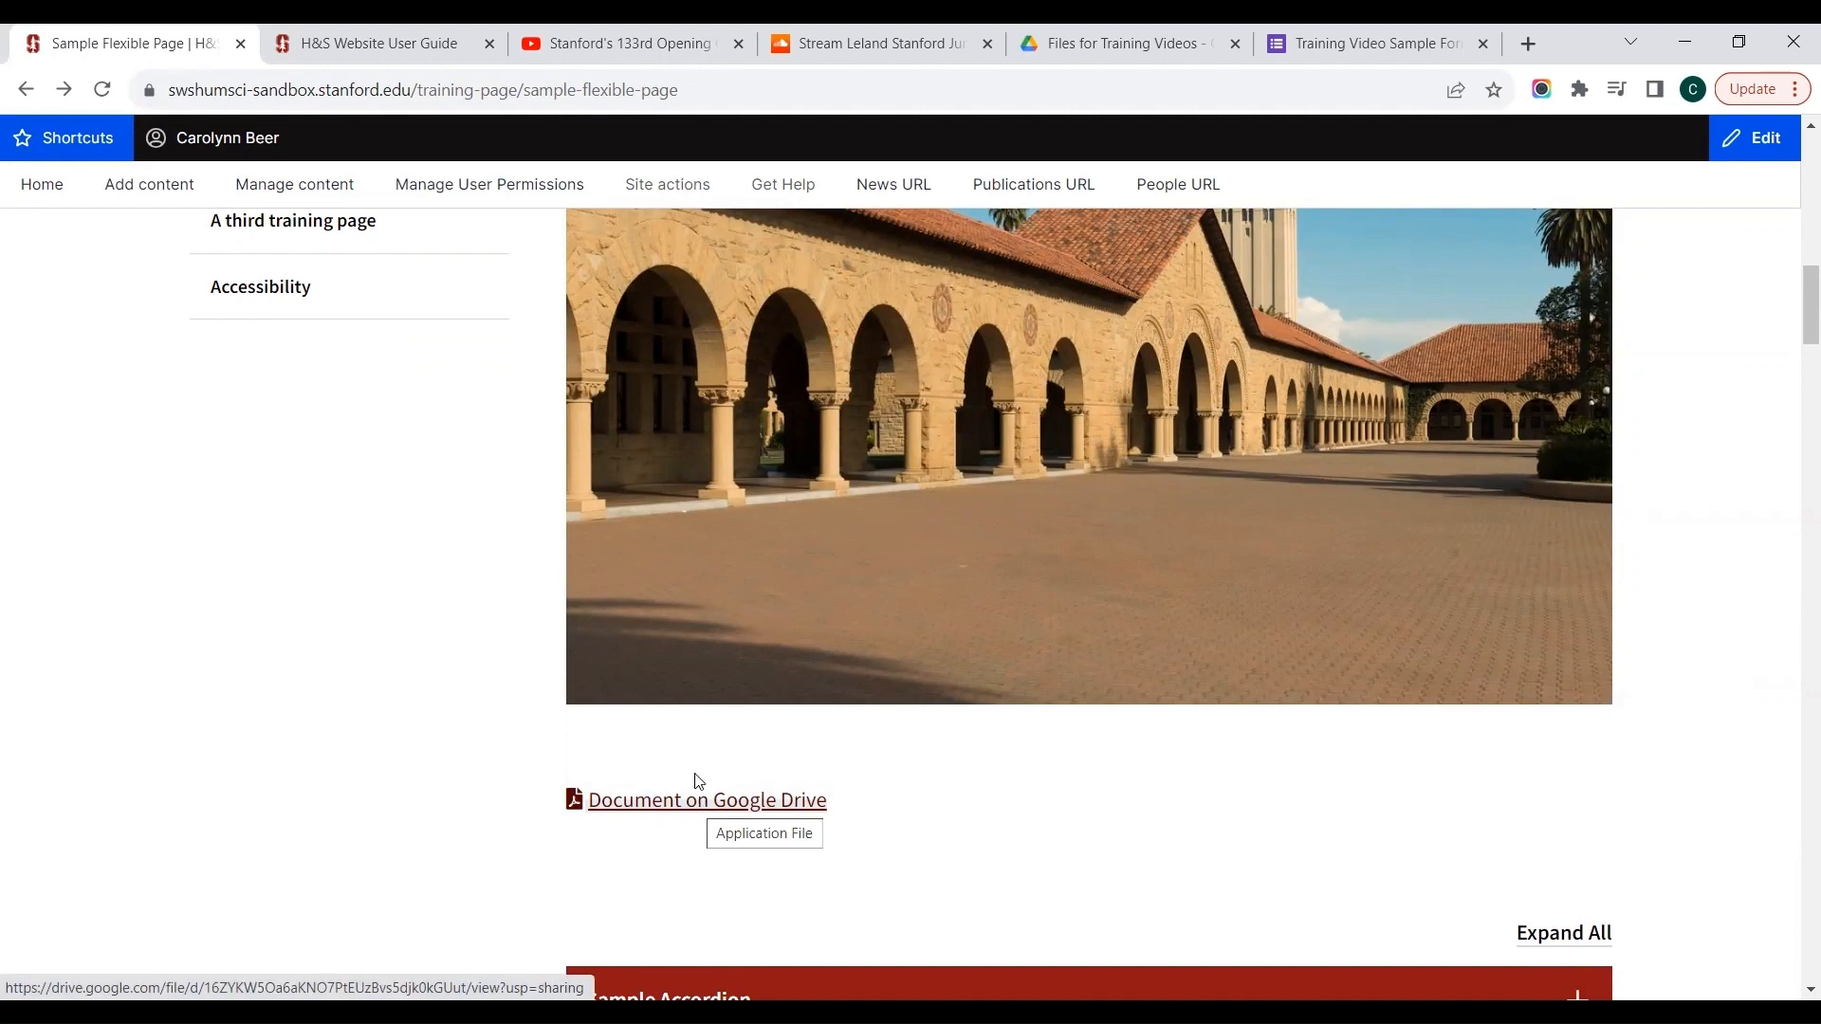
Switch to Google Drive, close the sharing dialog and open the Google Docs file Sample Document
{"action": "left_click", "coordinate": [1088, 38]}
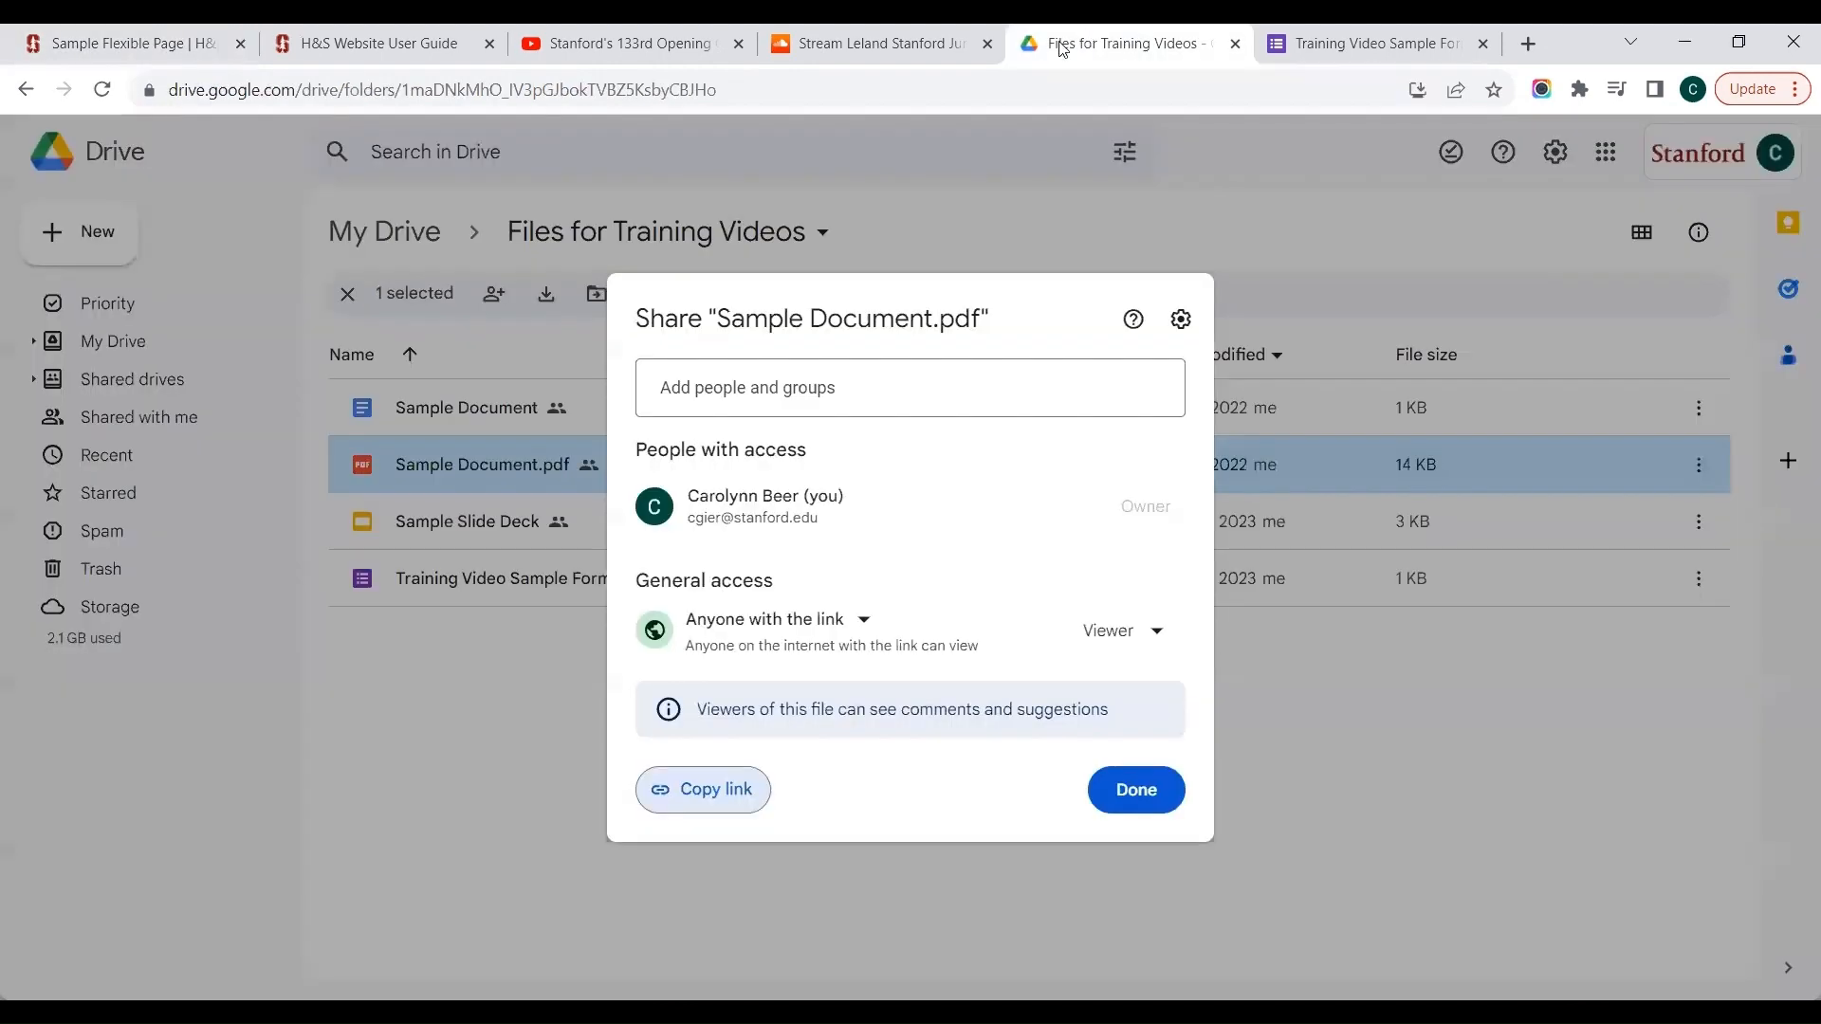
{"action": "left_click", "coordinate": [1111, 789]}
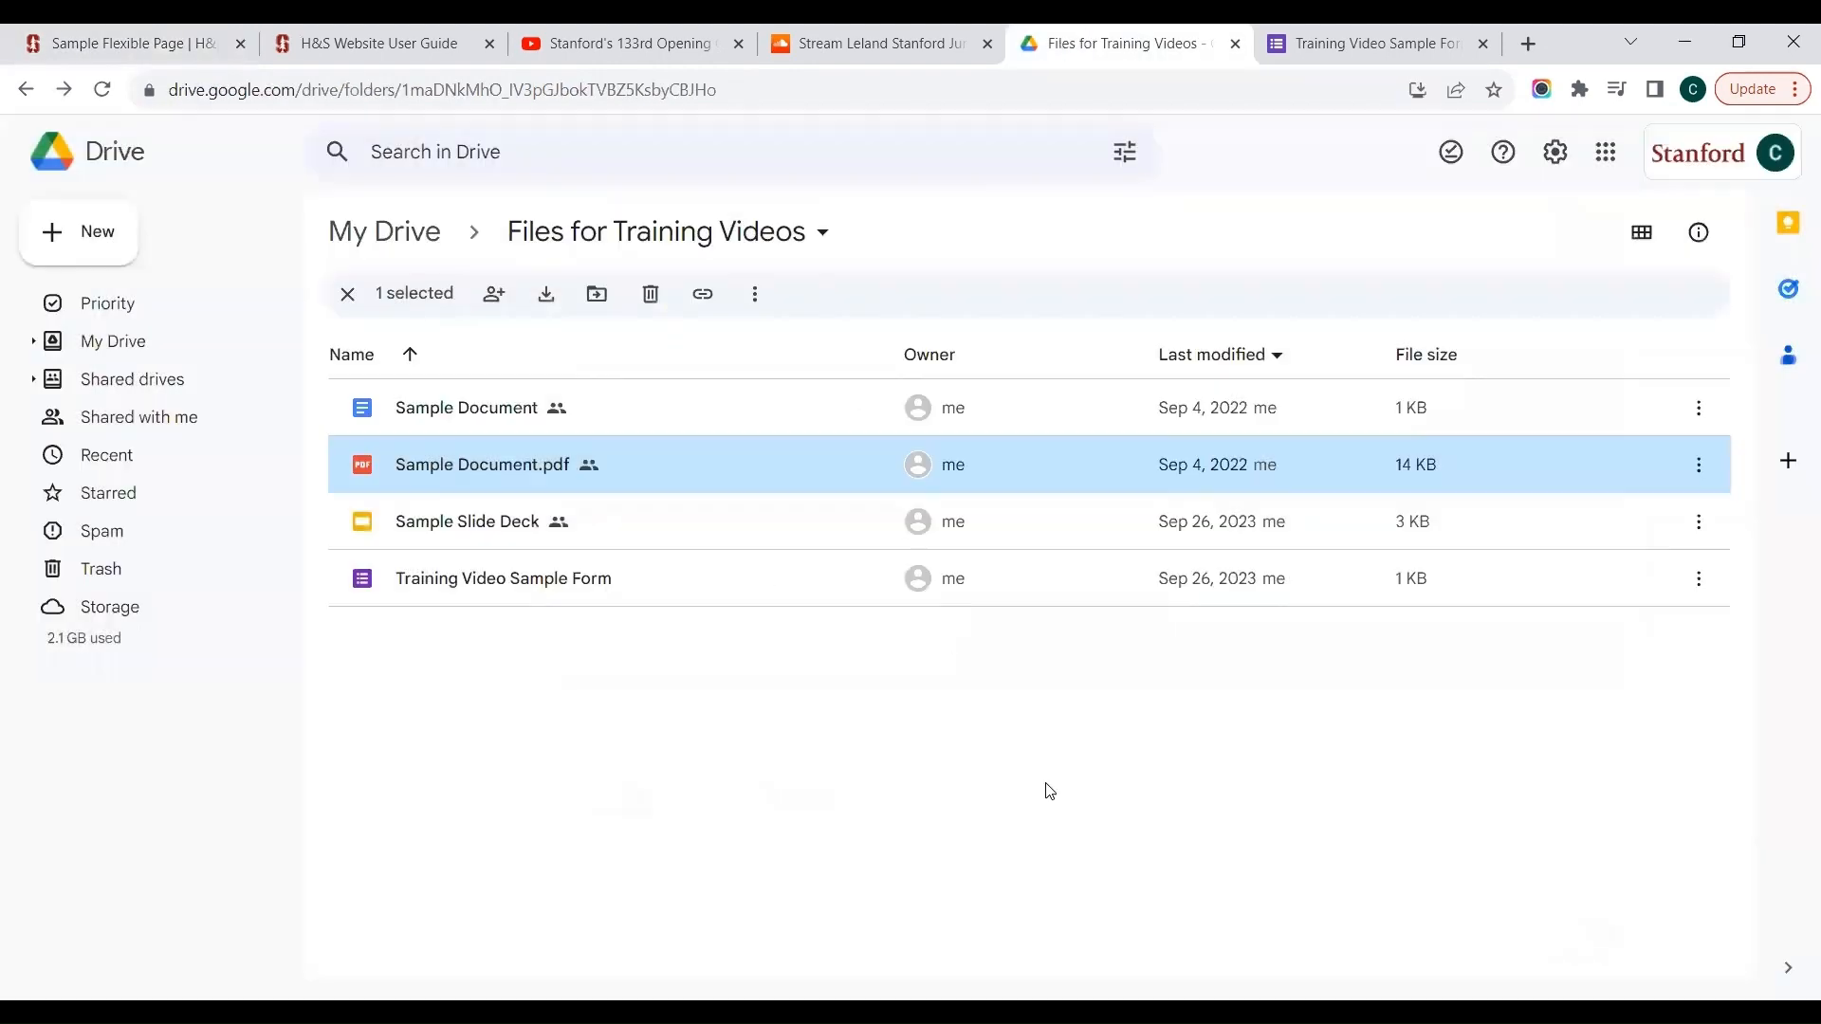
{"action": "double_click", "coordinate": [429, 406]}
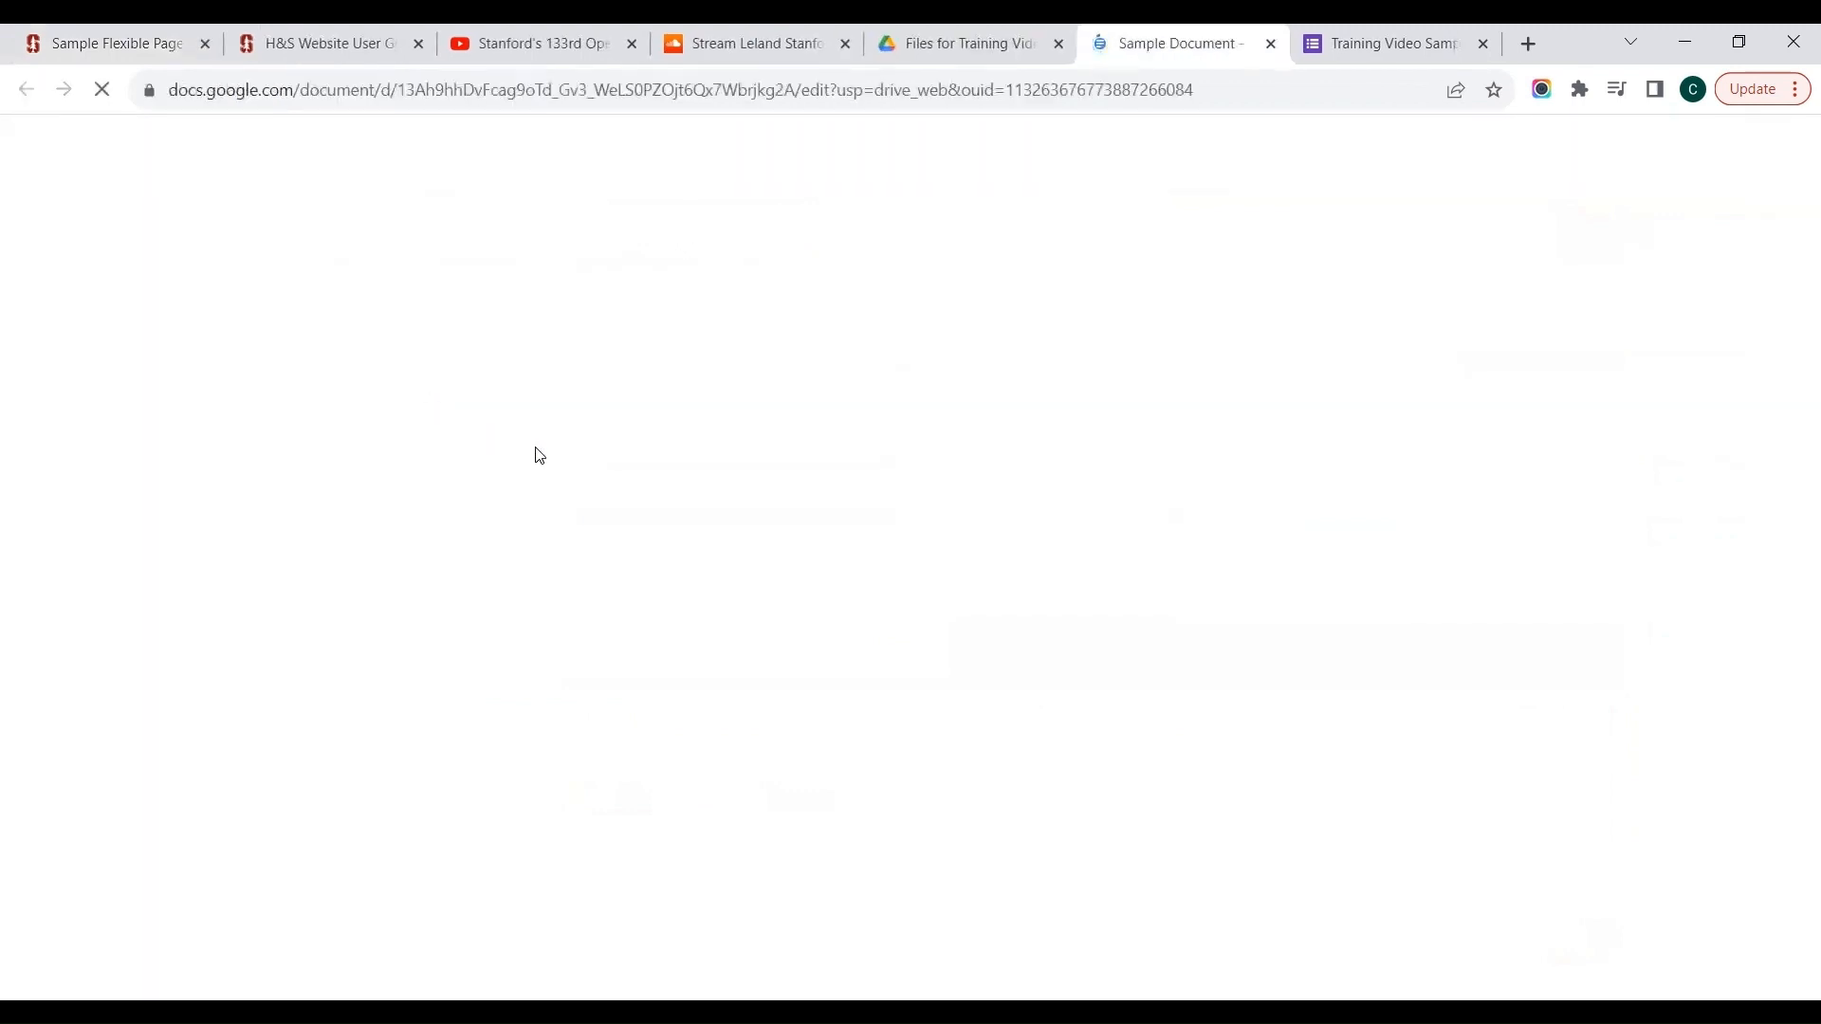
Add the line "Updated 1/1/23." below "Miscellaneous document" in Sample Document
{"action": "left_click", "coordinate": [712, 418]}
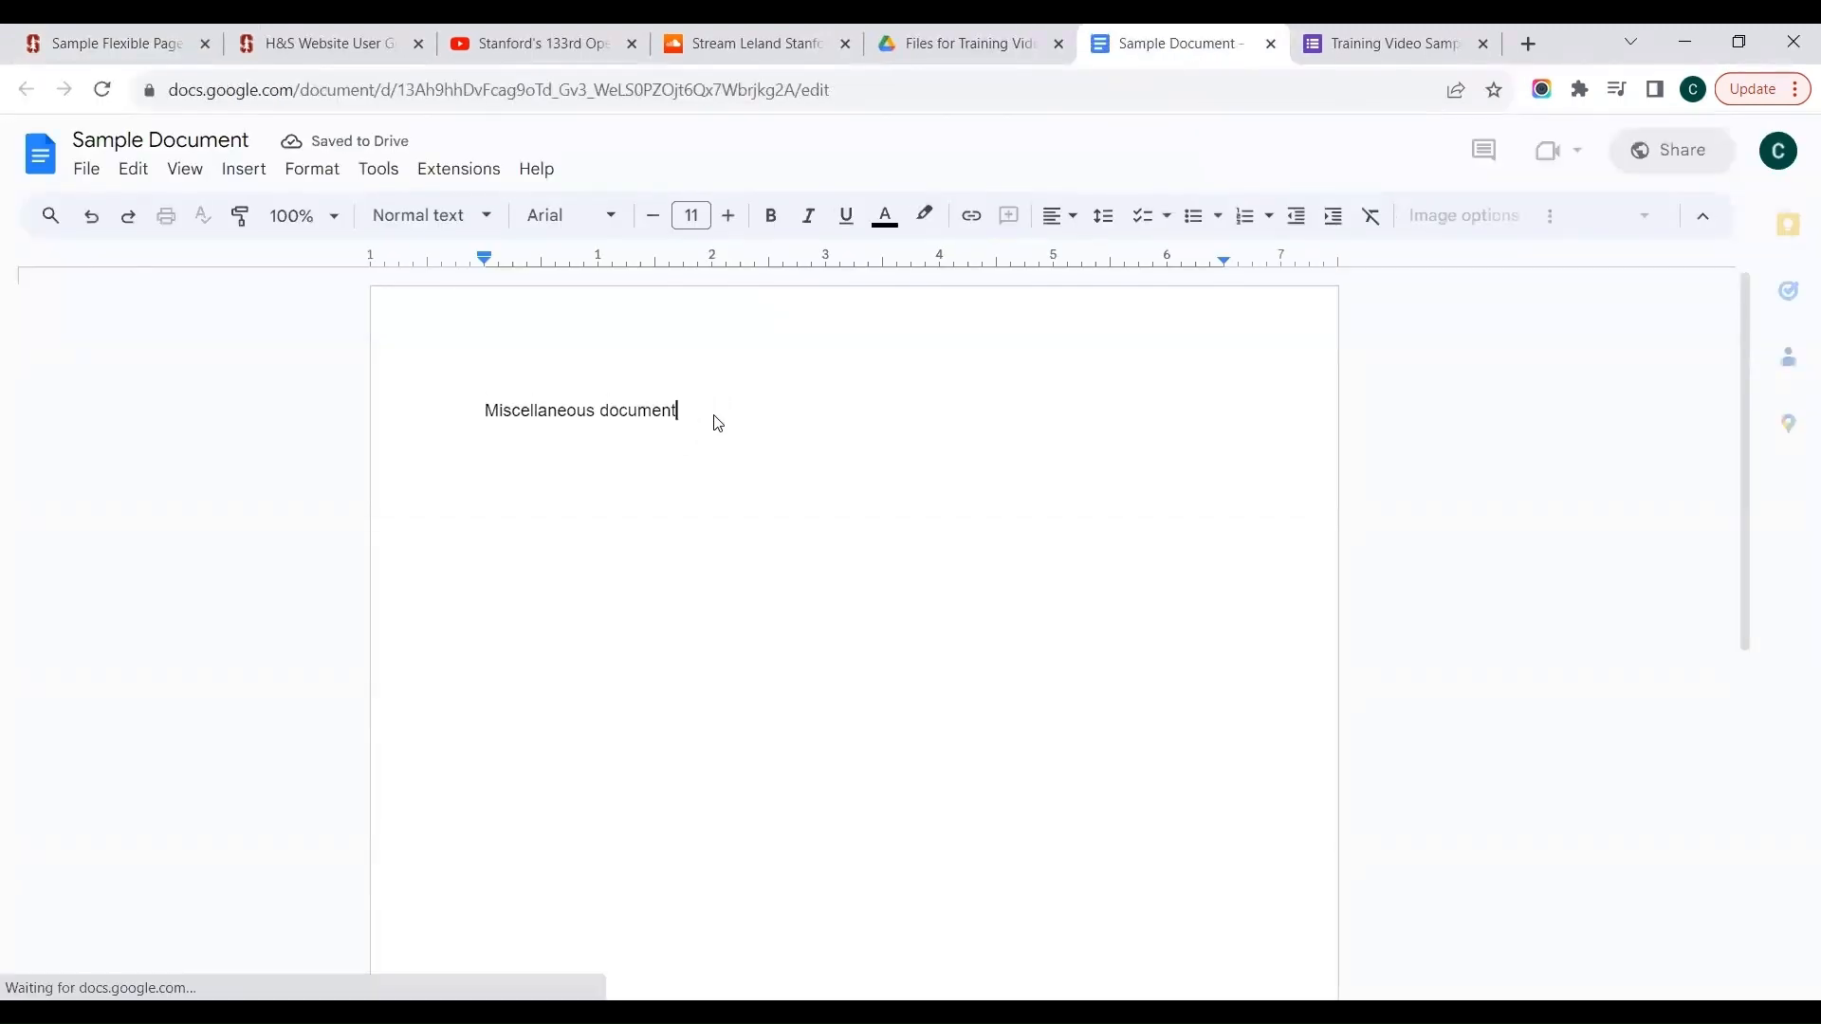
{"action": "key", "text": "Return"}
{"action": "key", "text": "Return"}
{"action": "type", "text": "Up"}
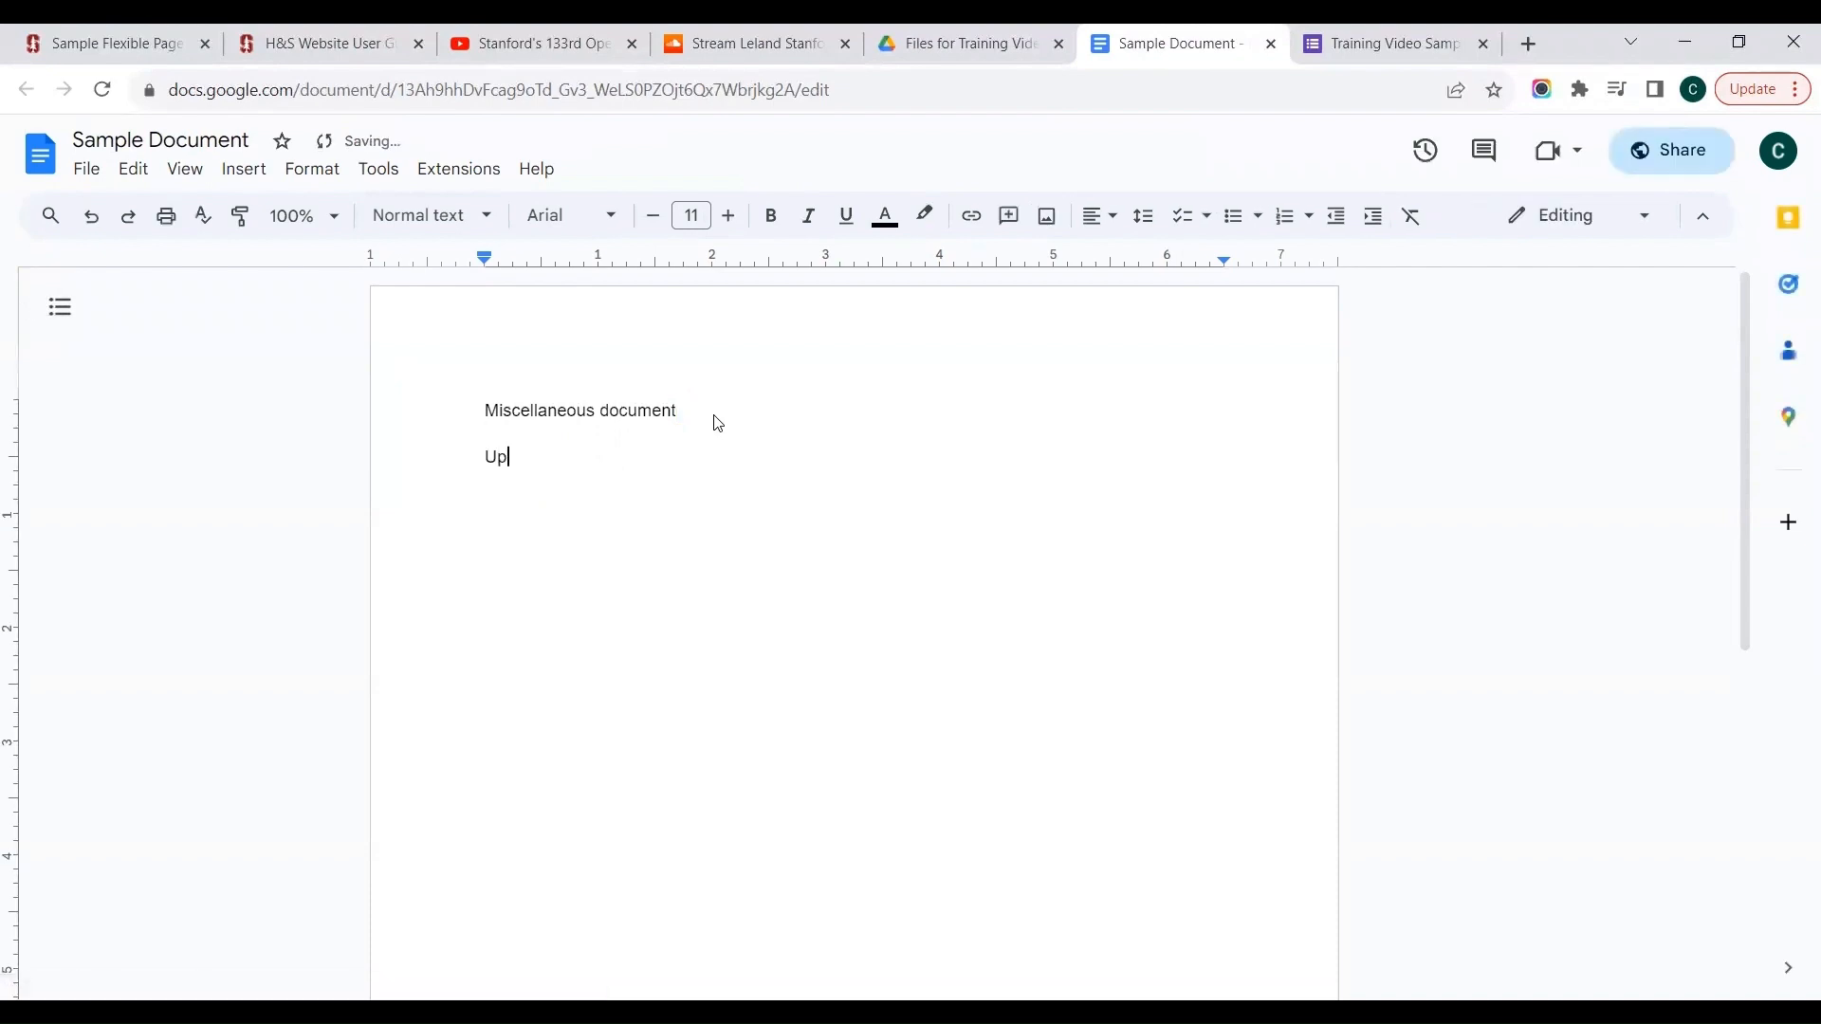
{"action": "type", "text": "dated 1/"}
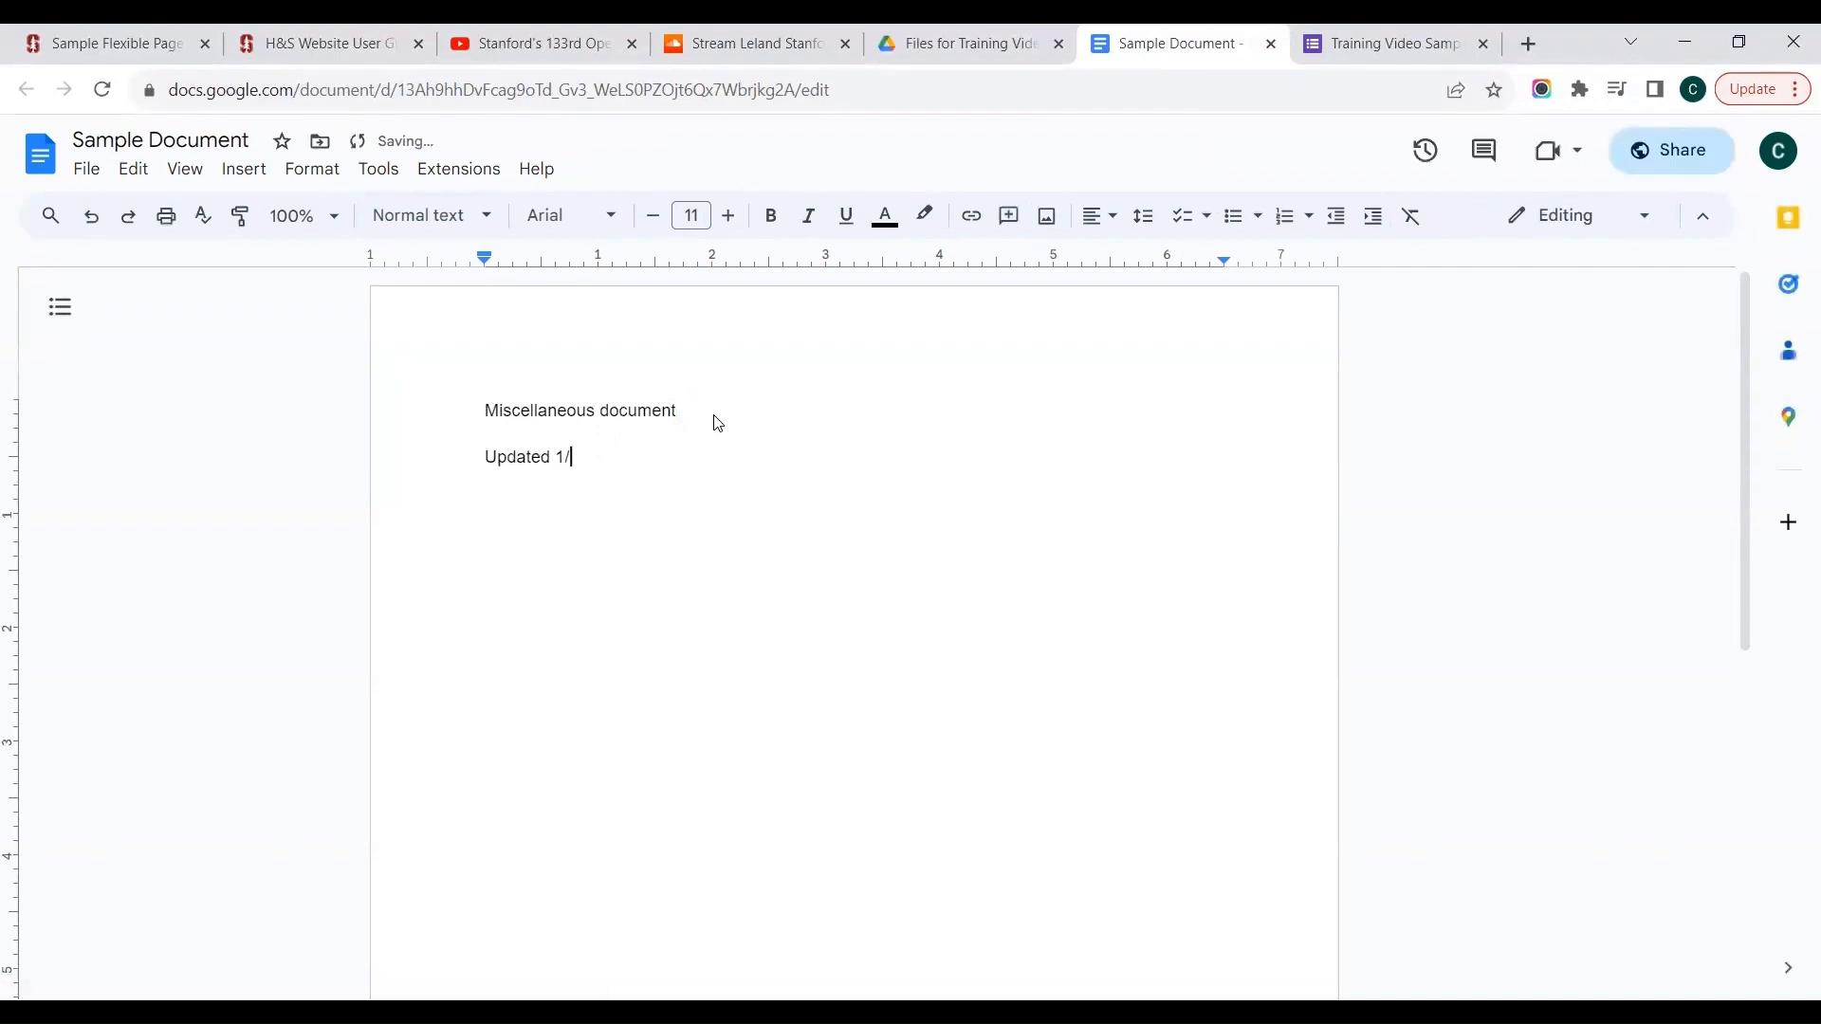
{"action": "type", "text": "1/23."}
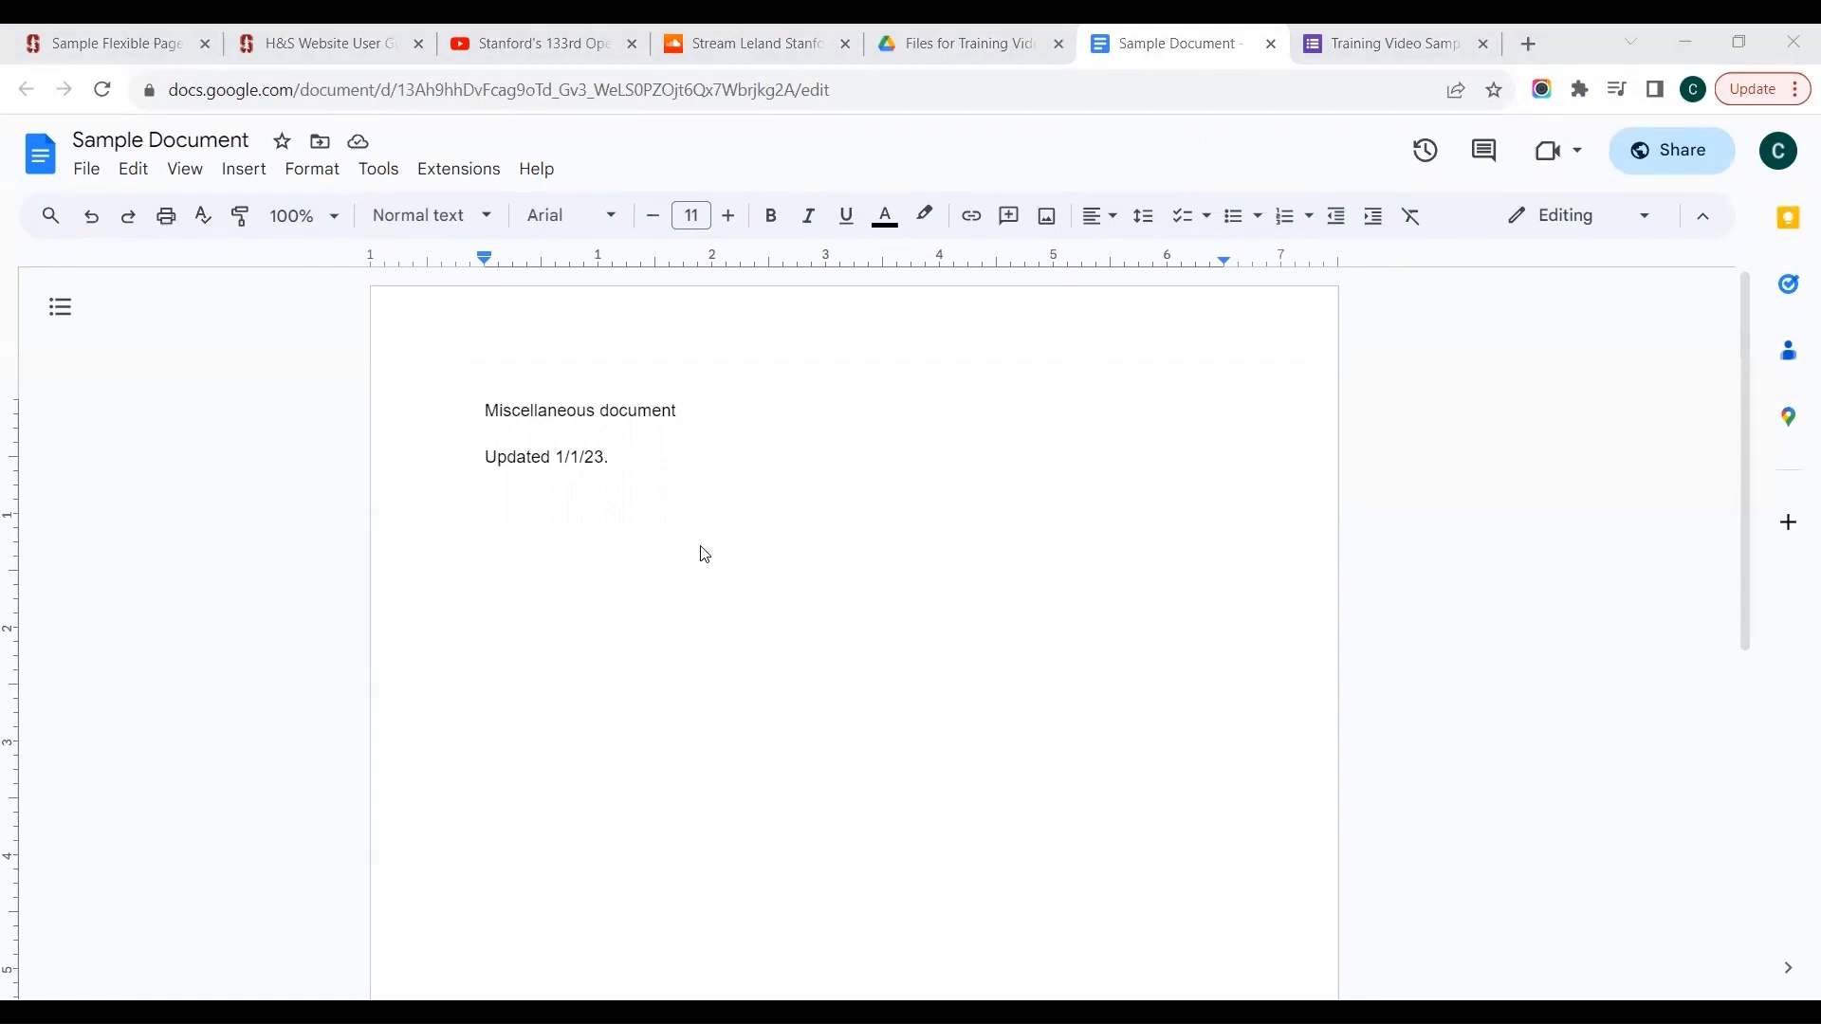
Print Sample Document with the destination "Save as PDF" and start saving the file
{"action": "left_click", "coordinate": [86, 169]}
{"action": "mouse_move", "coordinate": [134, 839]}
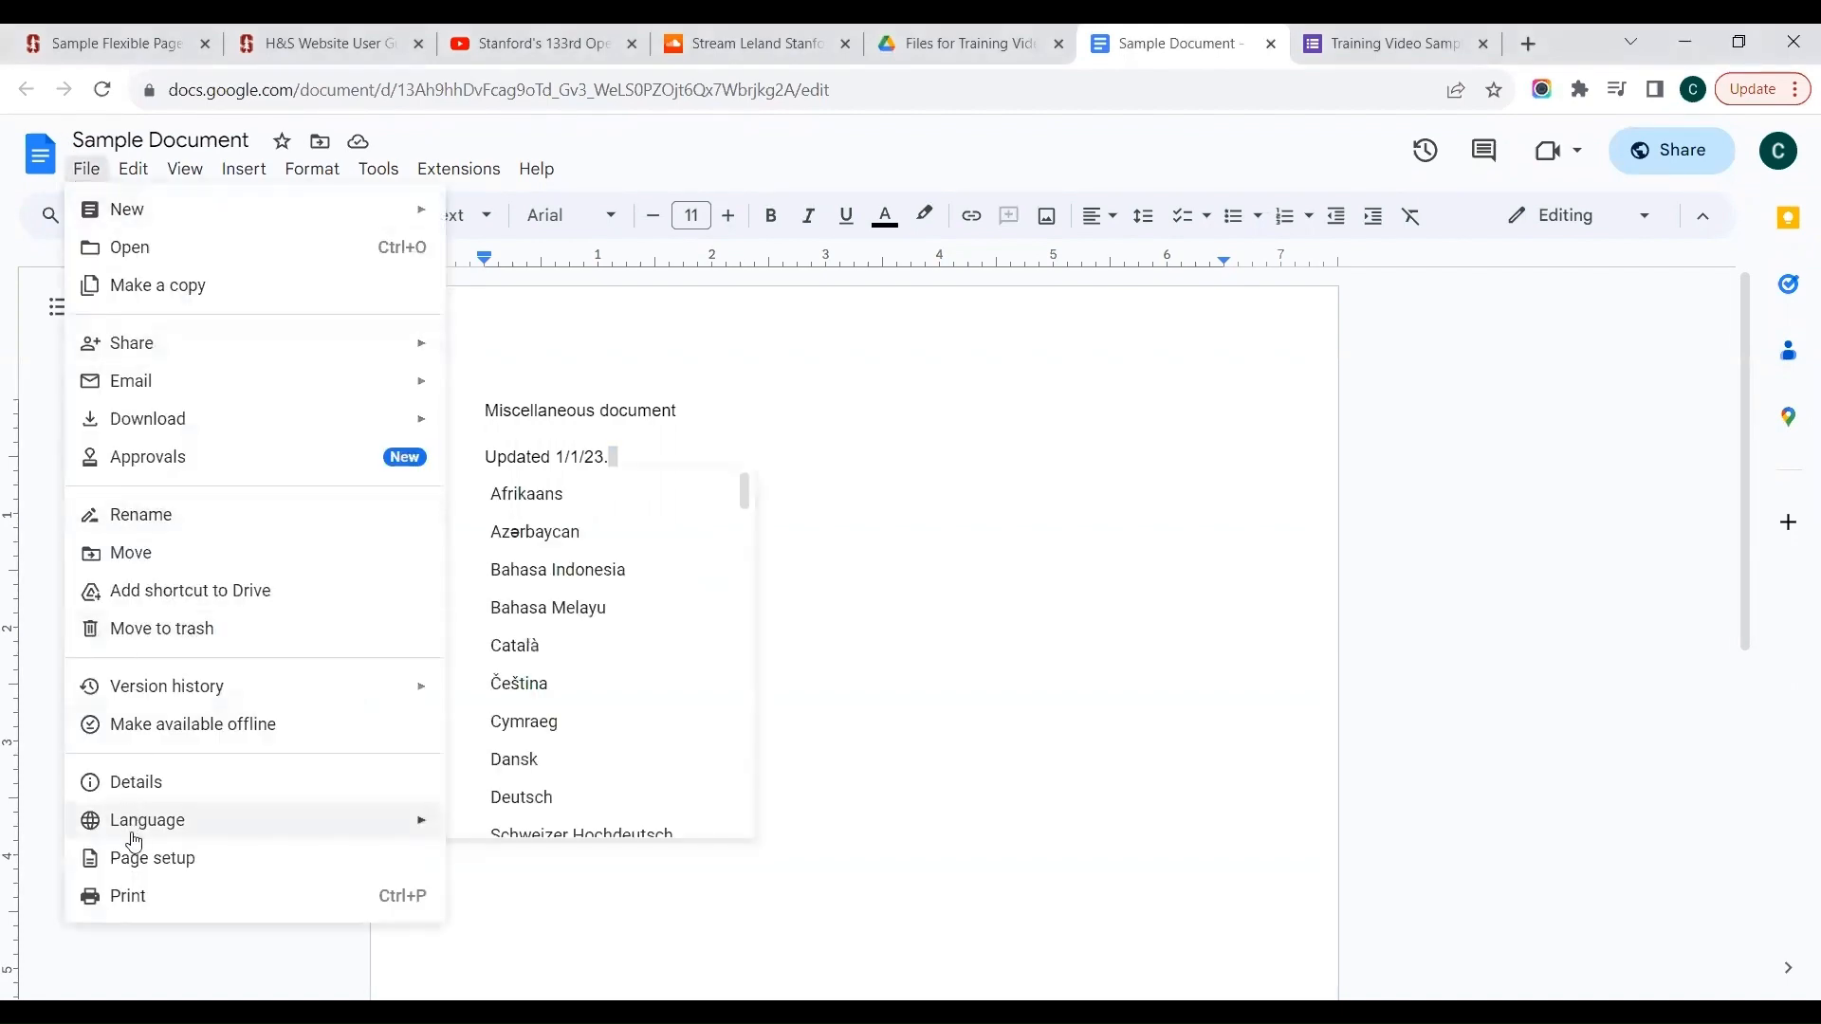
{"action": "left_click", "coordinate": [123, 897]}
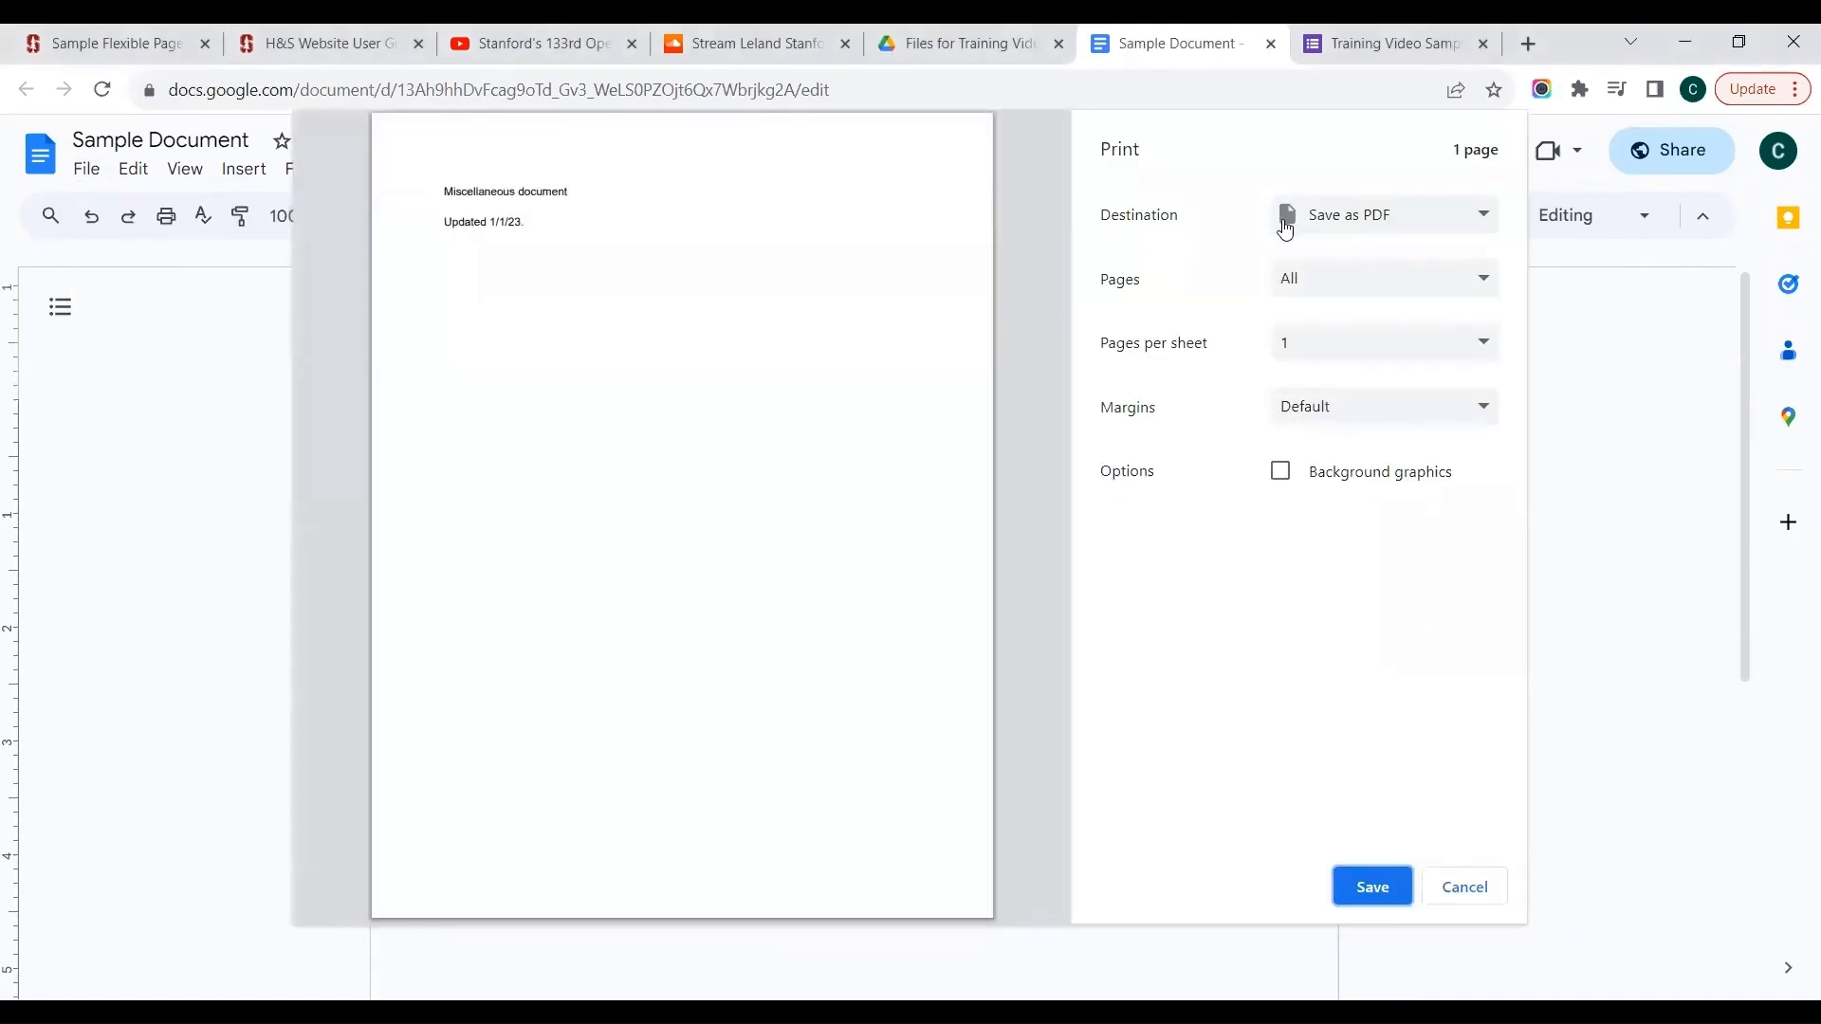
{"action": "left_click", "coordinate": [1314, 218]}
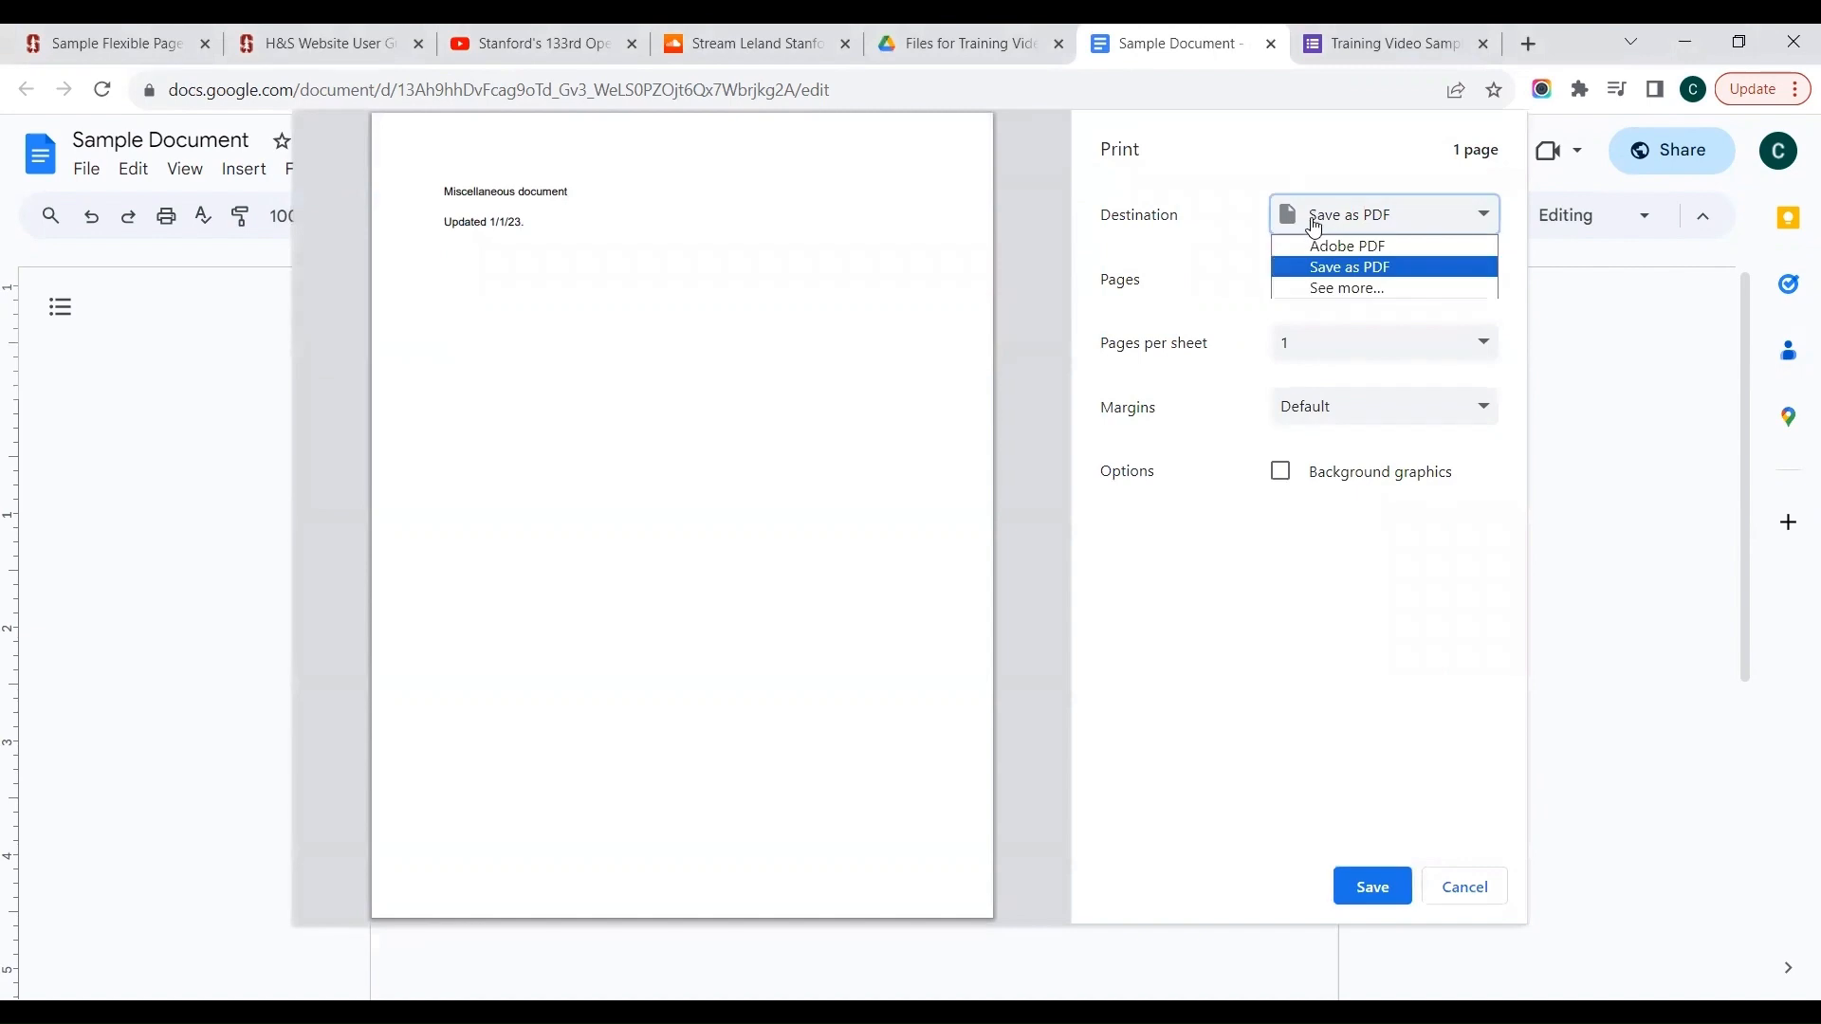
{"action": "left_click", "coordinate": [1337, 268]}
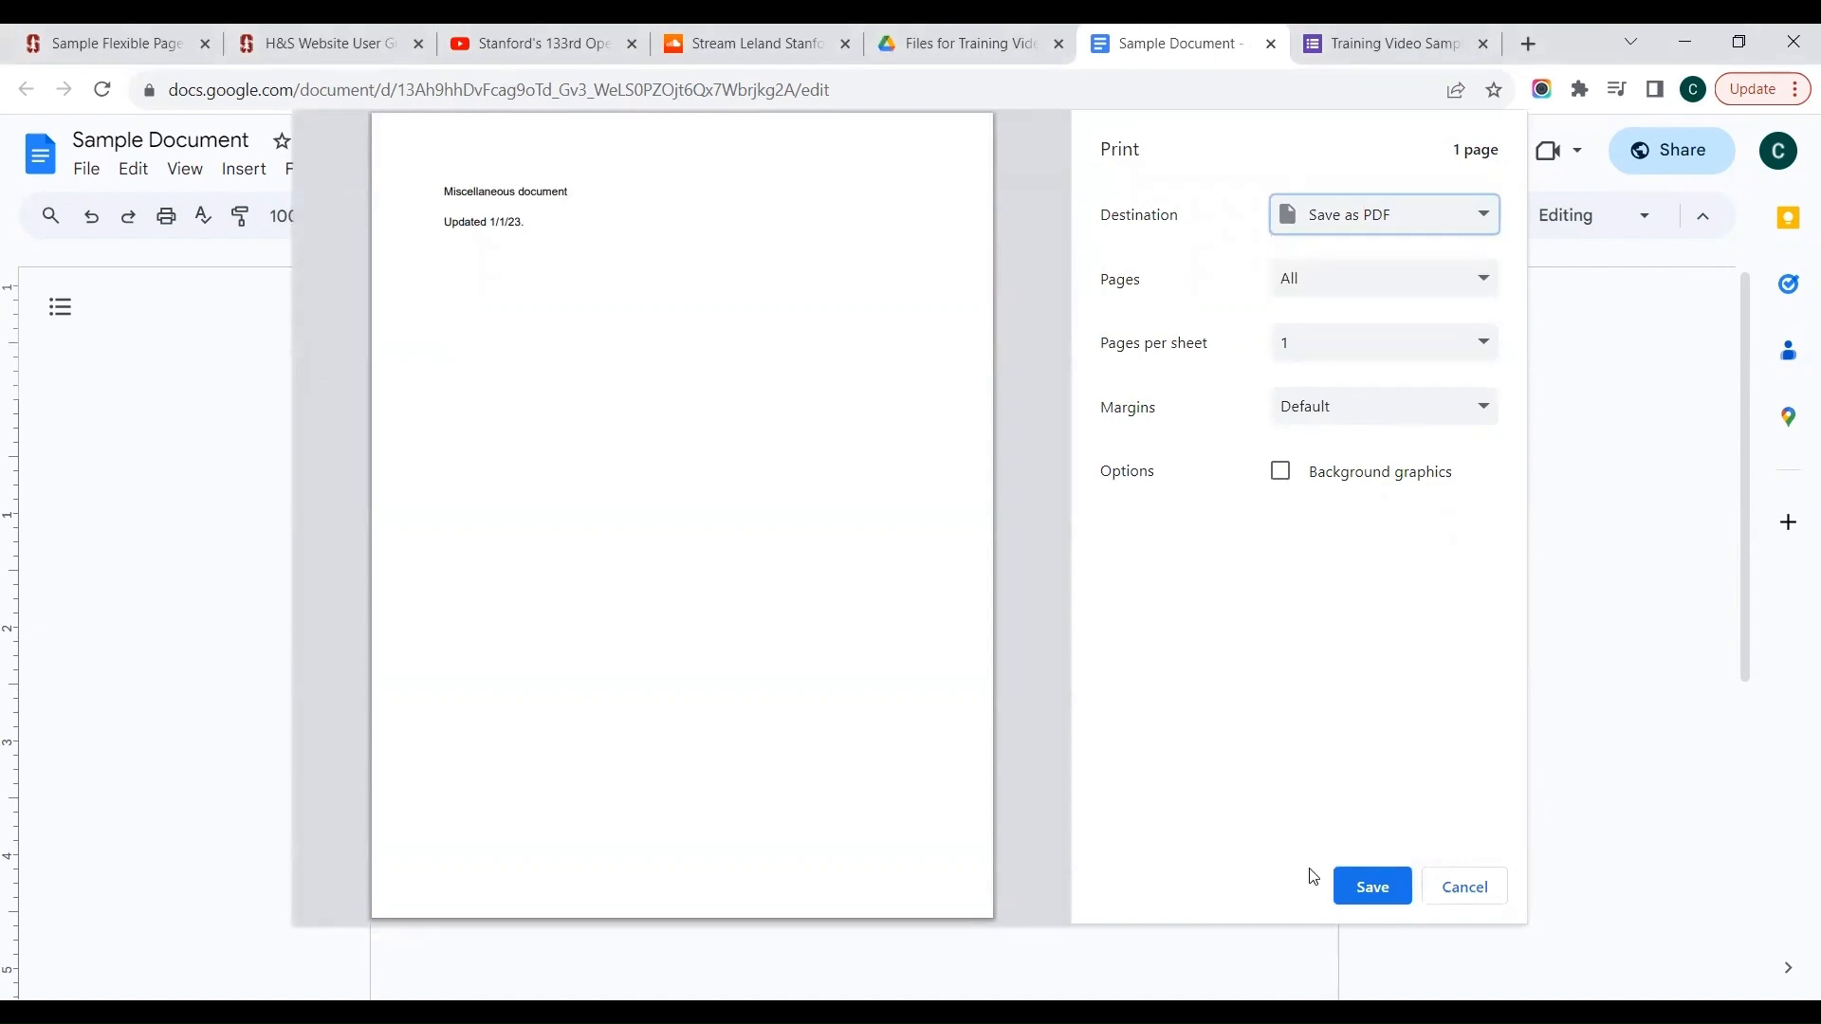
{"action": "left_click", "coordinate": [1366, 889]}
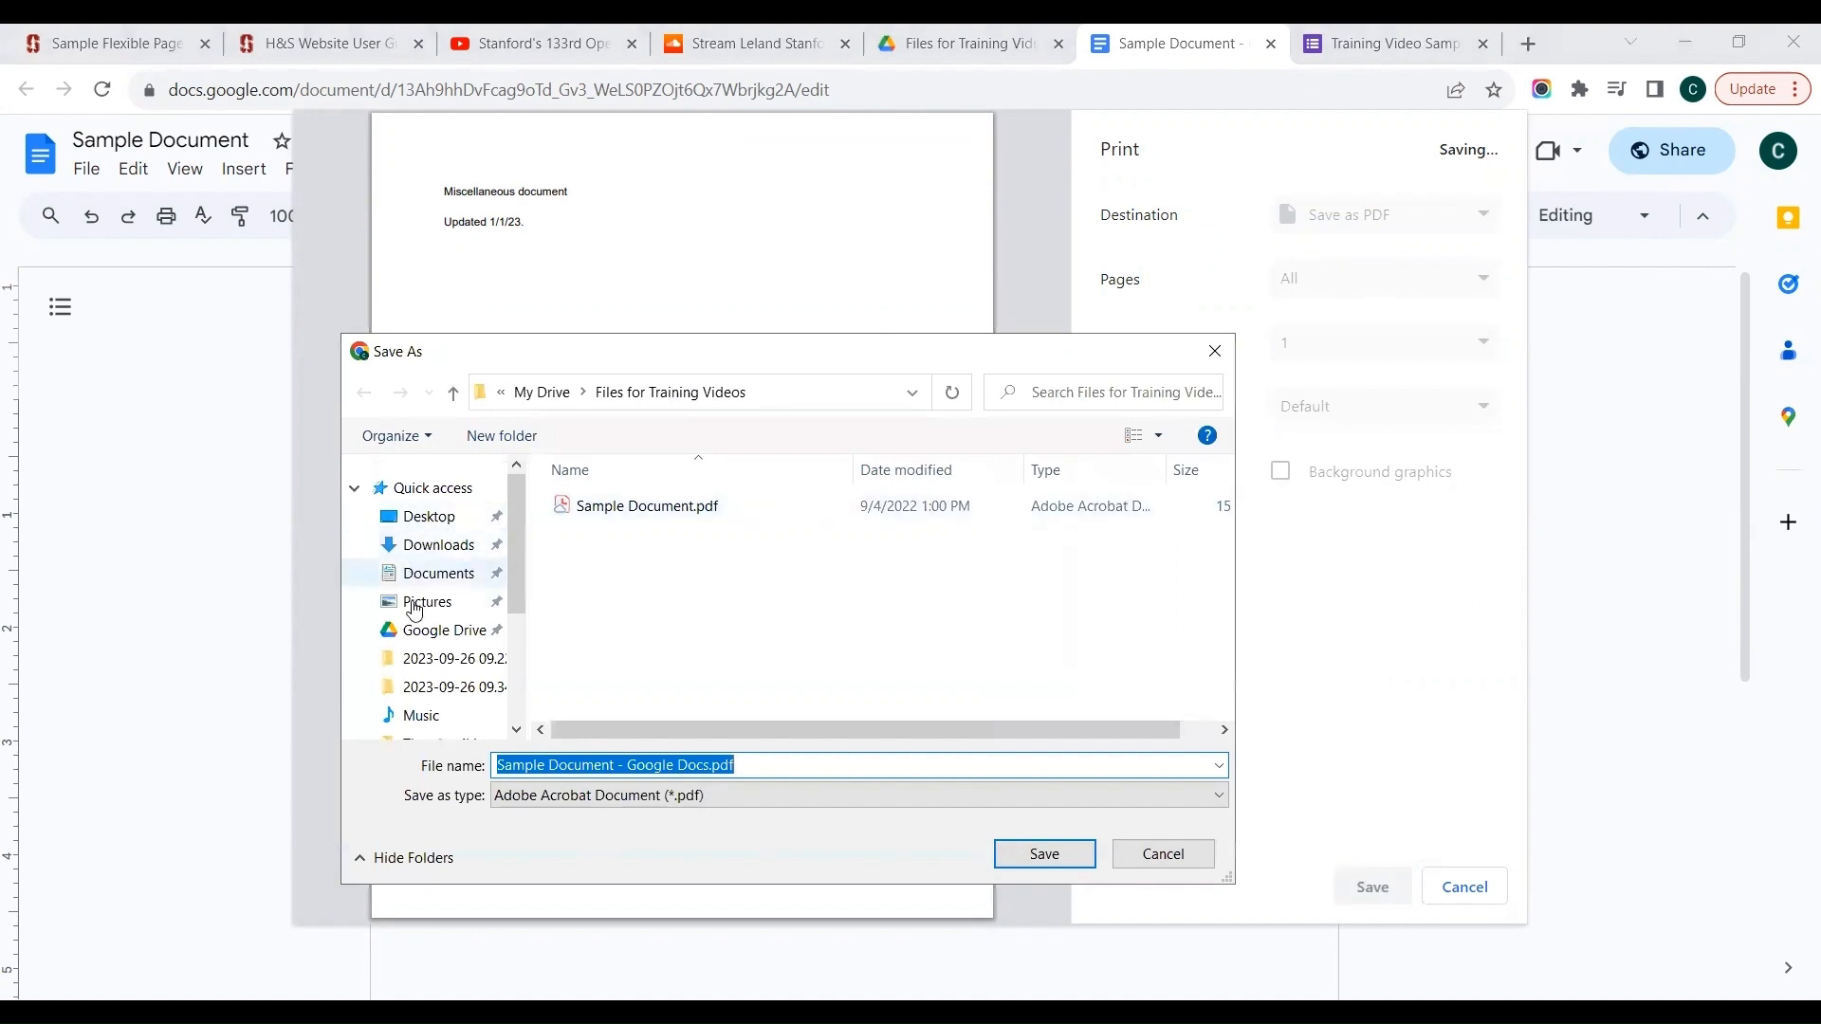
Save the PDF as "Revised Sample Document" in the Files for Training Videos folder of My Drive on Google Drive (G:)
{"action": "left_click", "coordinate": [408, 632]}
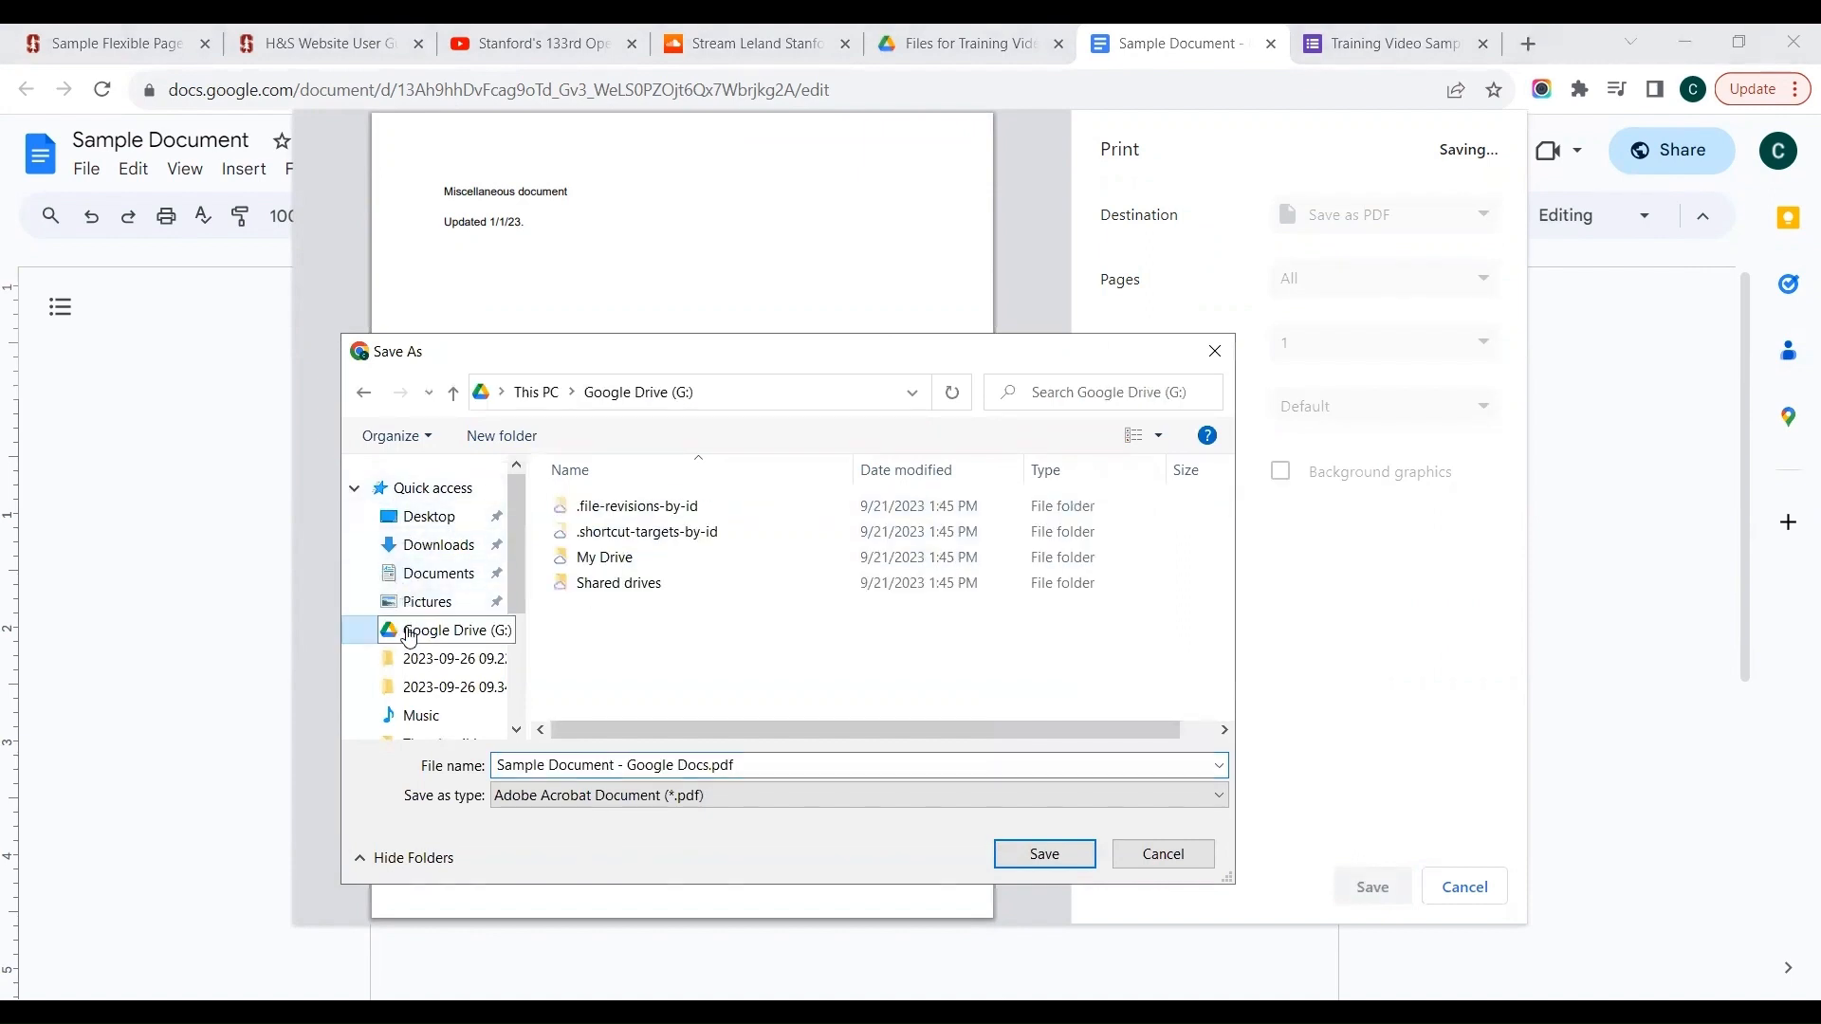
{"action": "double_click", "coordinate": [609, 560]}
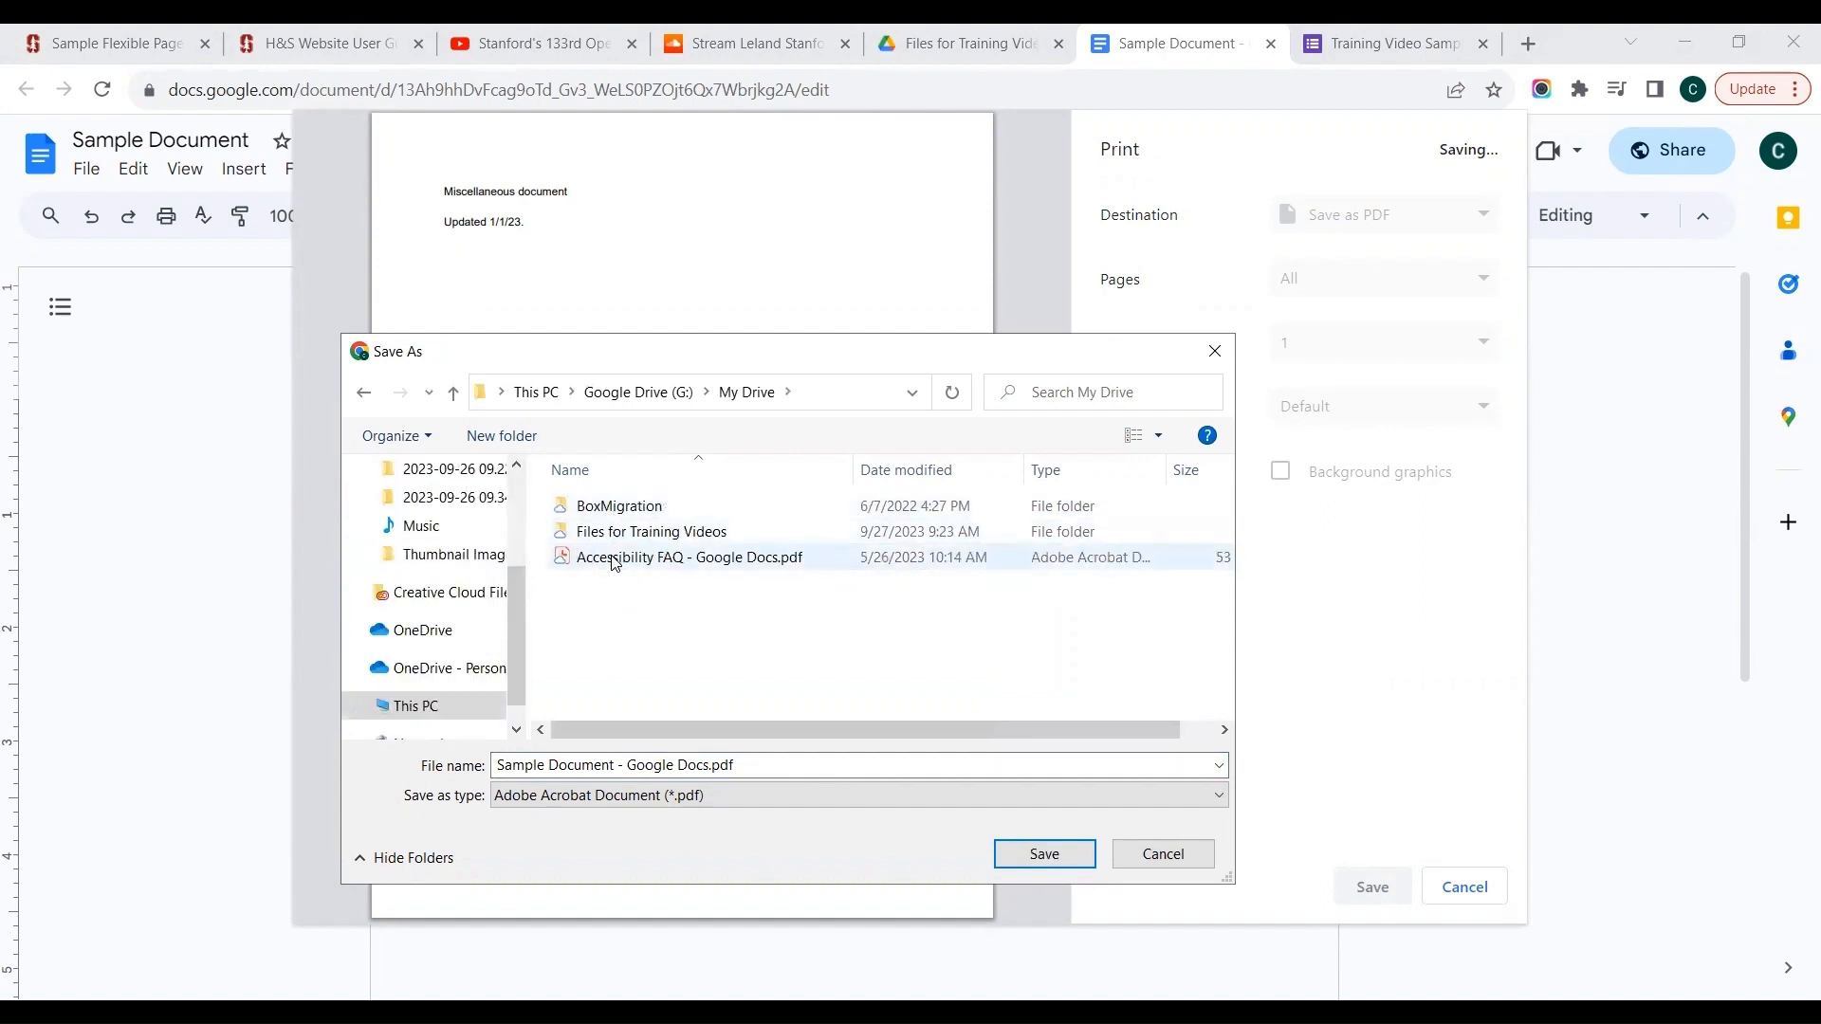
{"action": "double_click", "coordinate": [623, 533]}
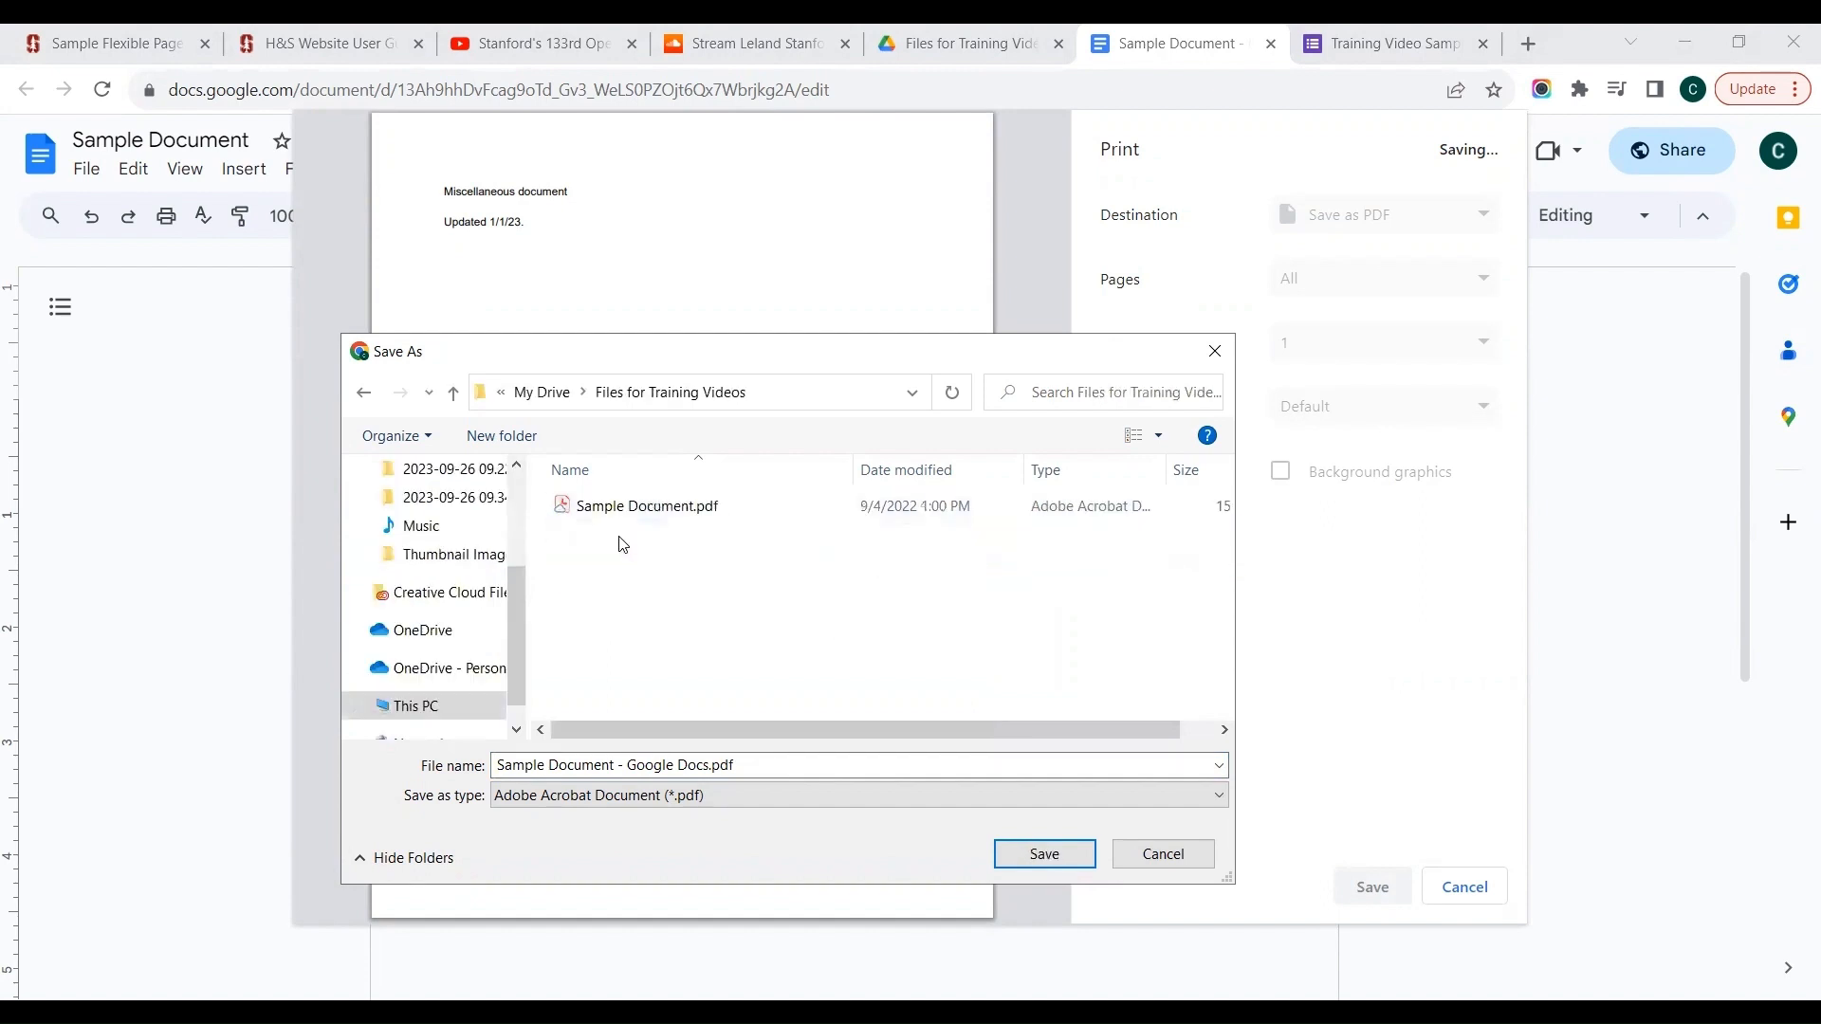
{"action": "left_click", "coordinate": [640, 765]}
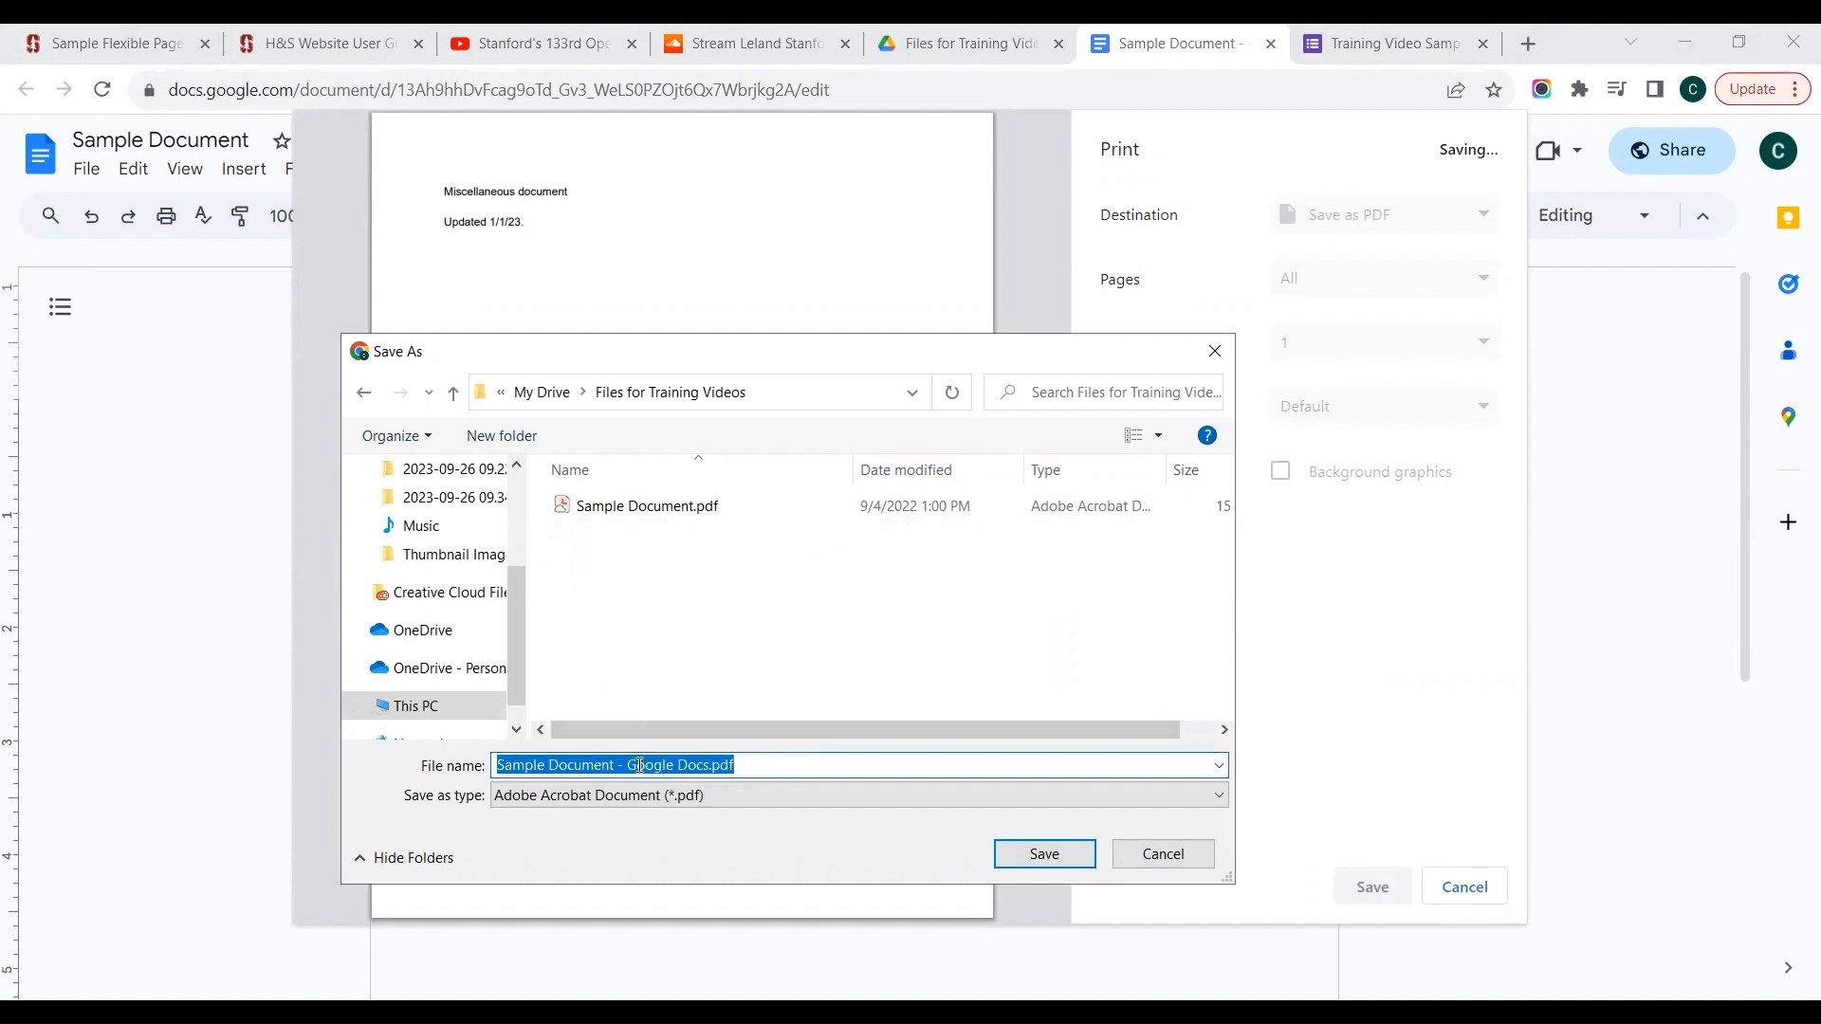
{"action": "type", "text": "Revised"}
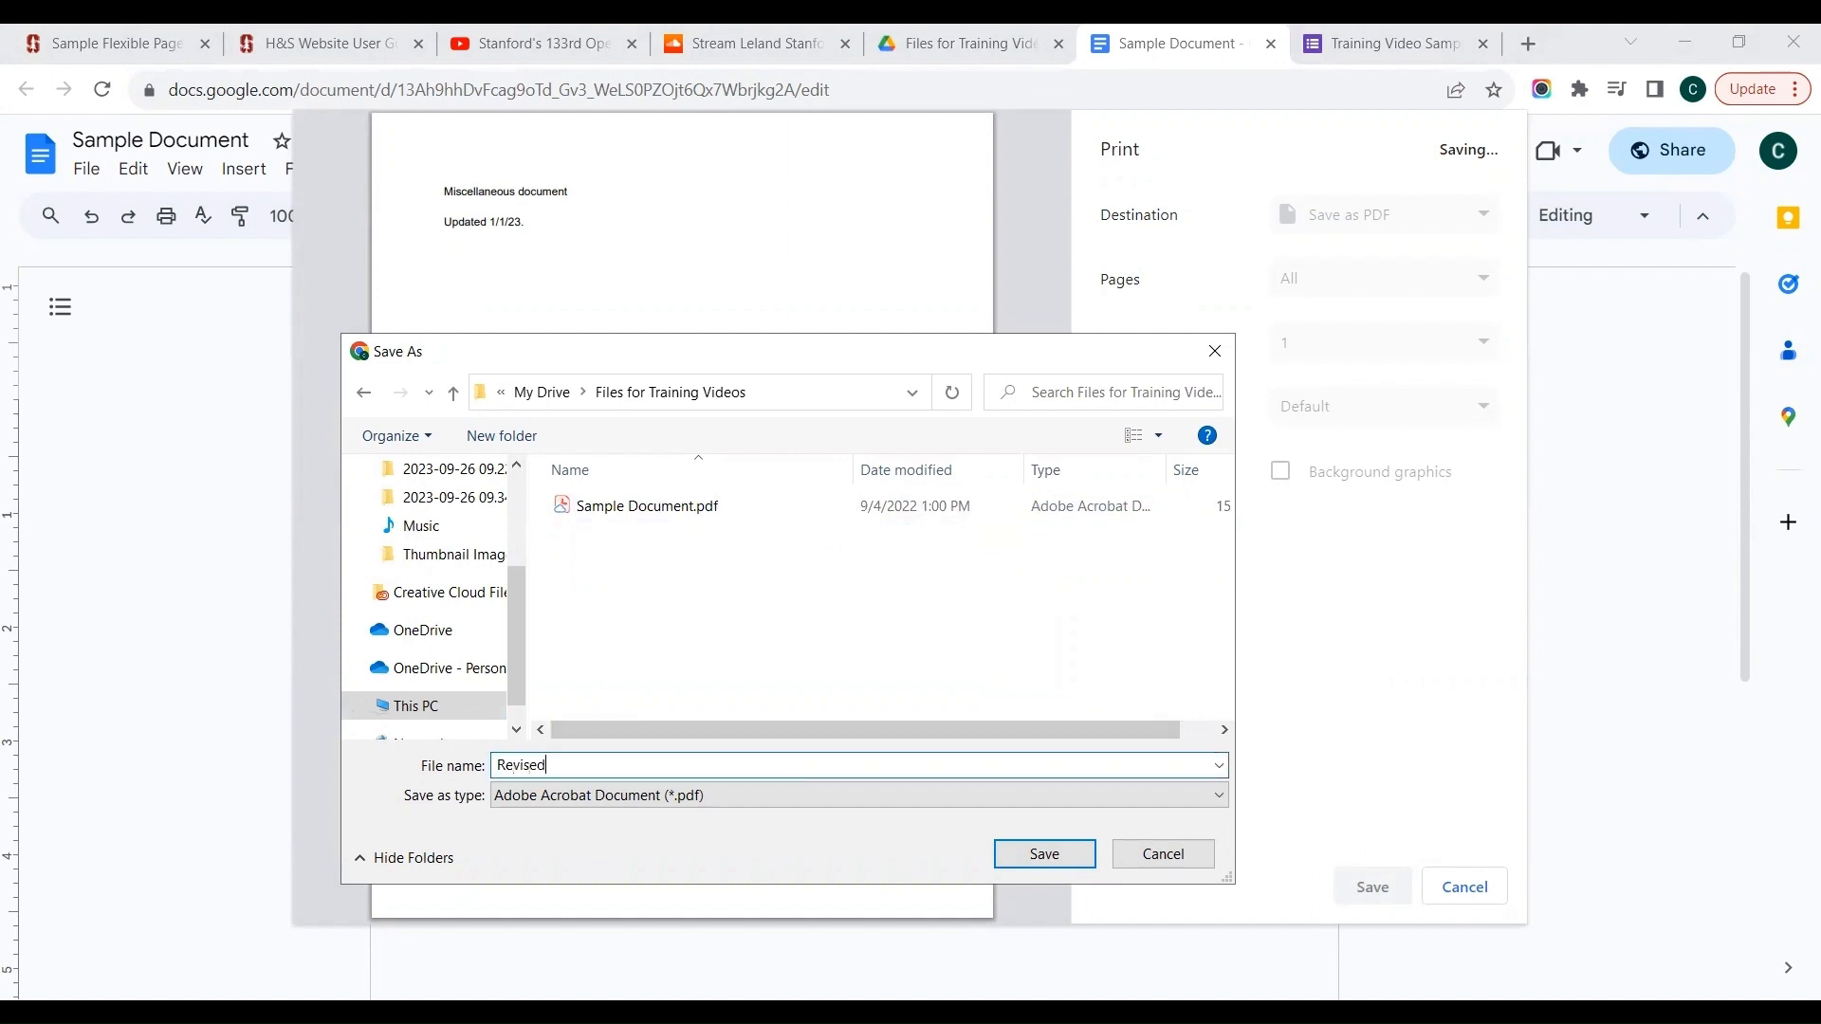
{"action": "type", "text": " Sample Document"}
{"action": "left_click", "coordinate": [1052, 856]}
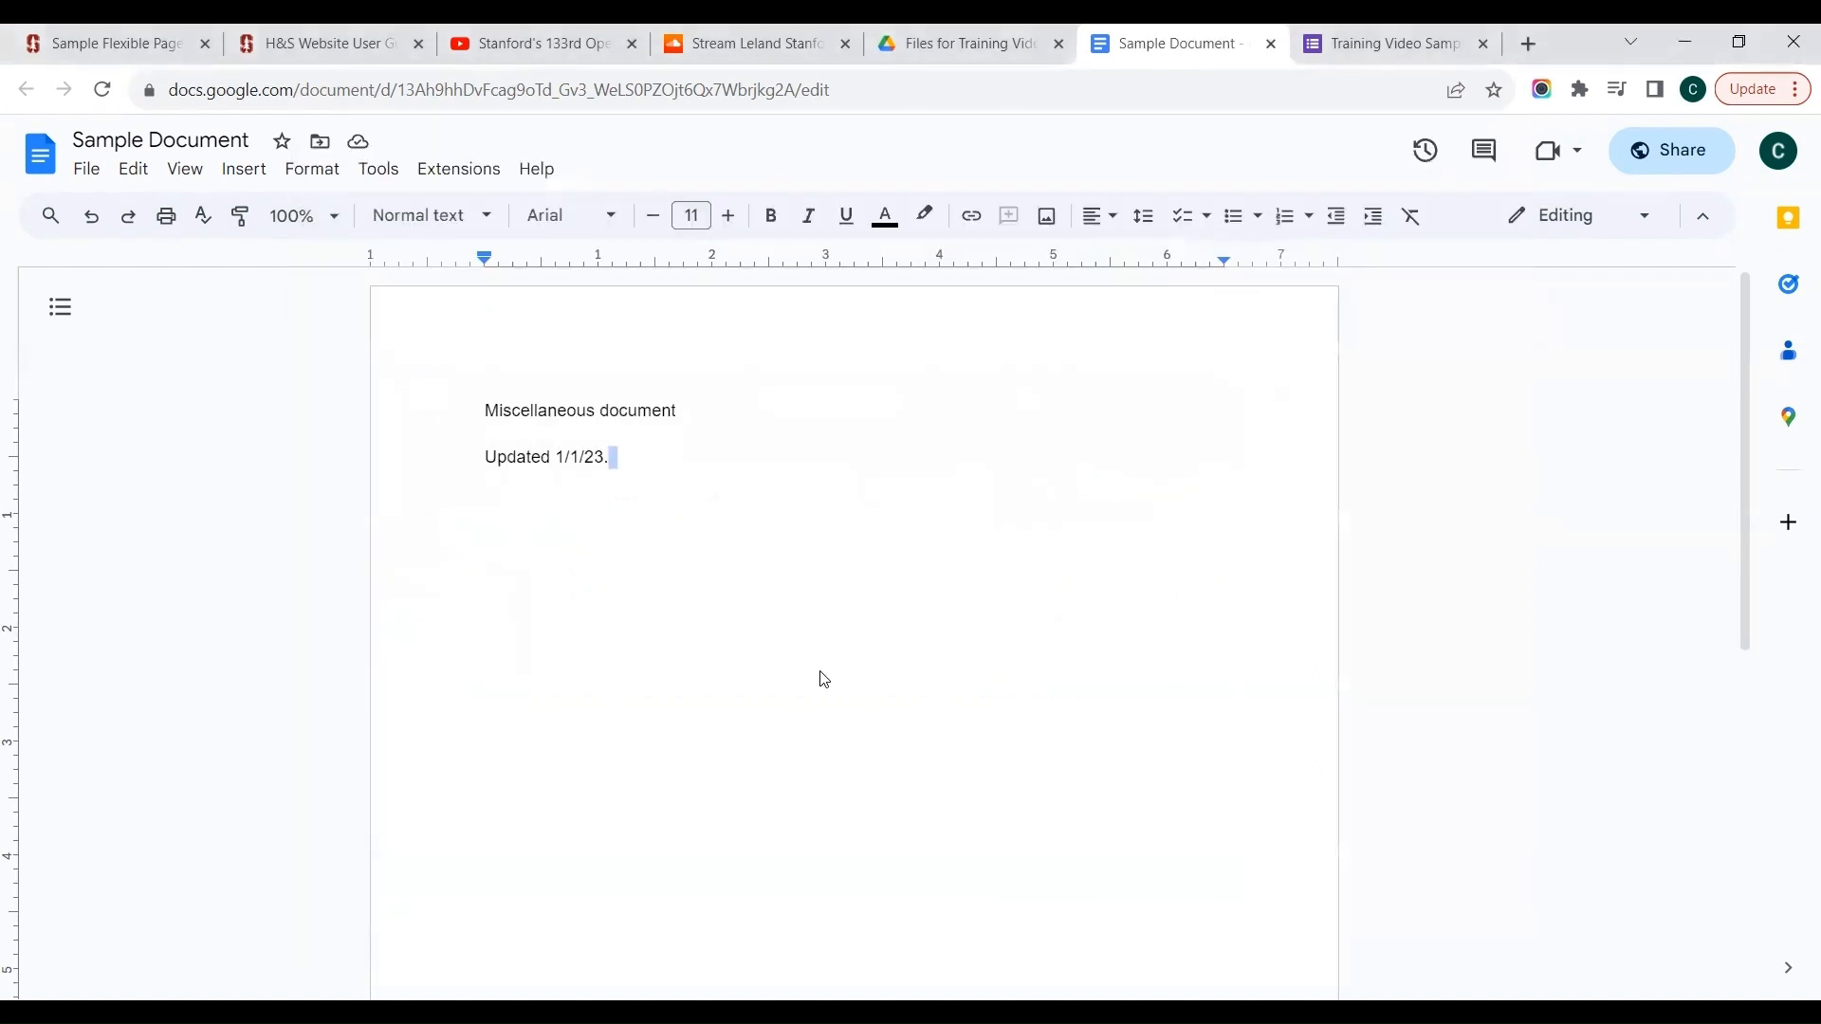
Close Sample Document and refresh the Files for Training Videos folder in Google Drive
{"action": "left_click", "coordinate": [1272, 44]}
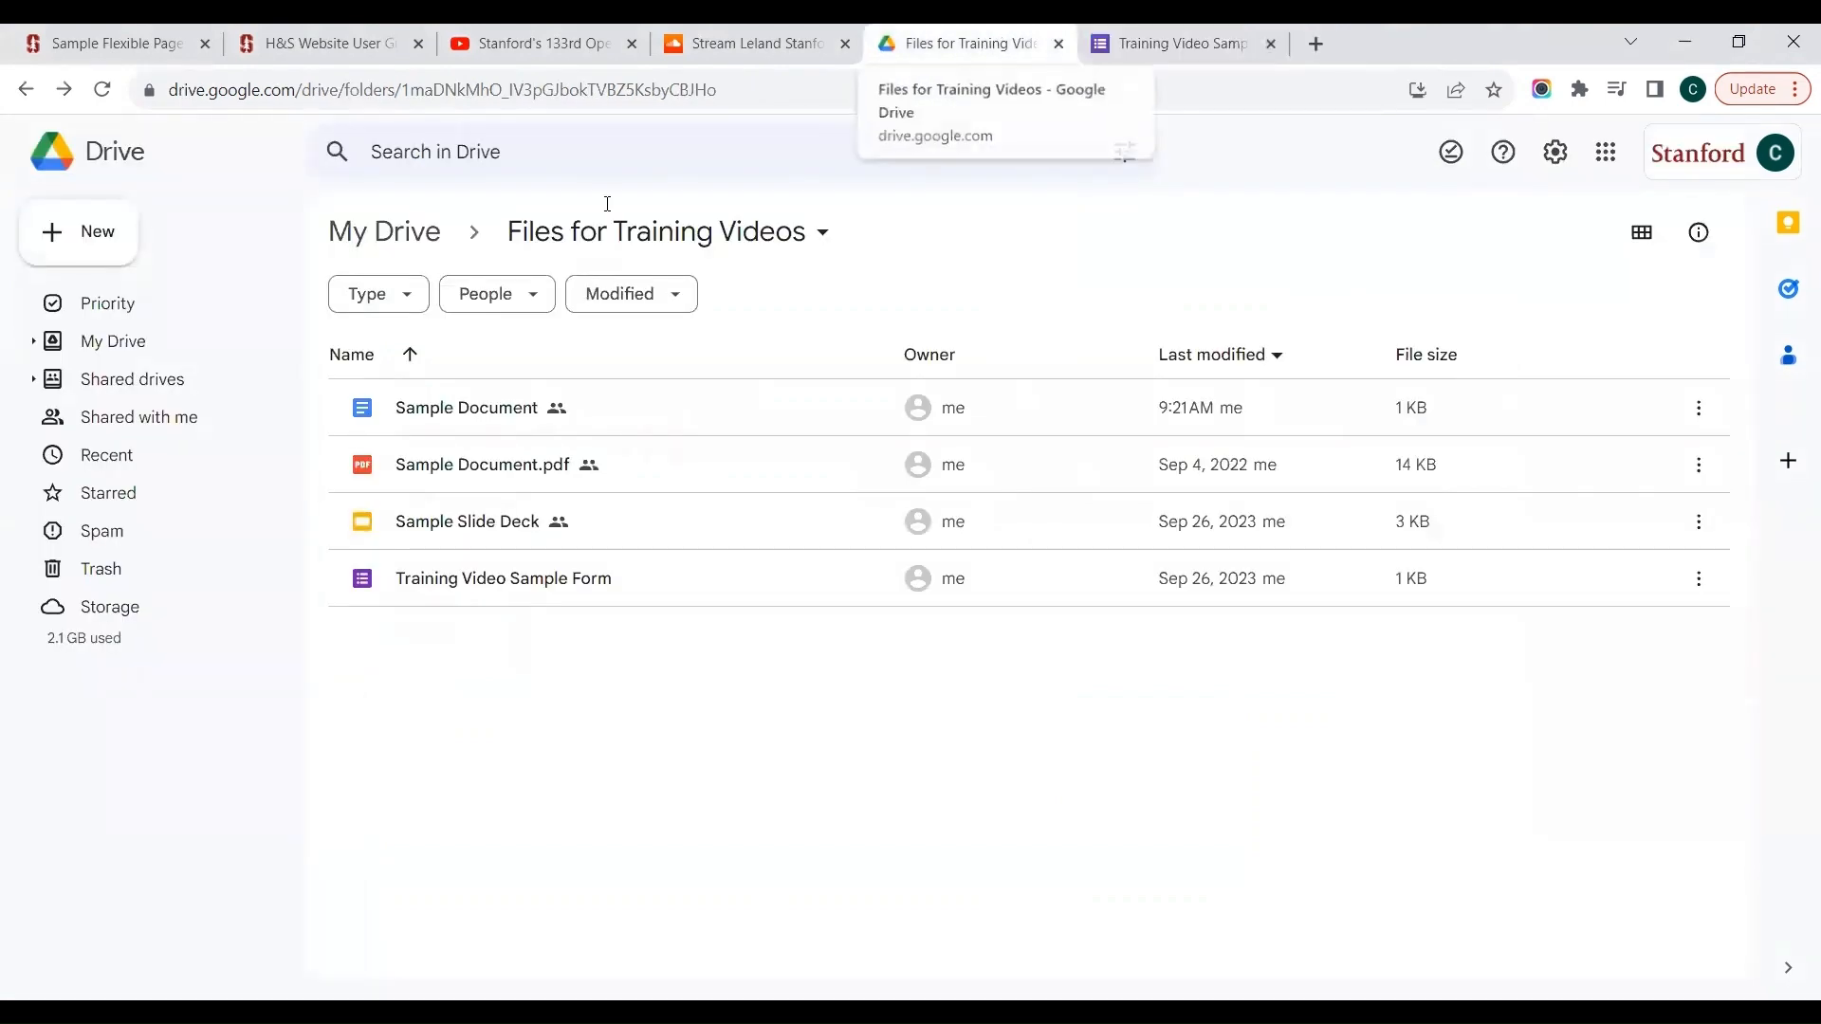
{"action": "left_click", "coordinate": [94, 97]}
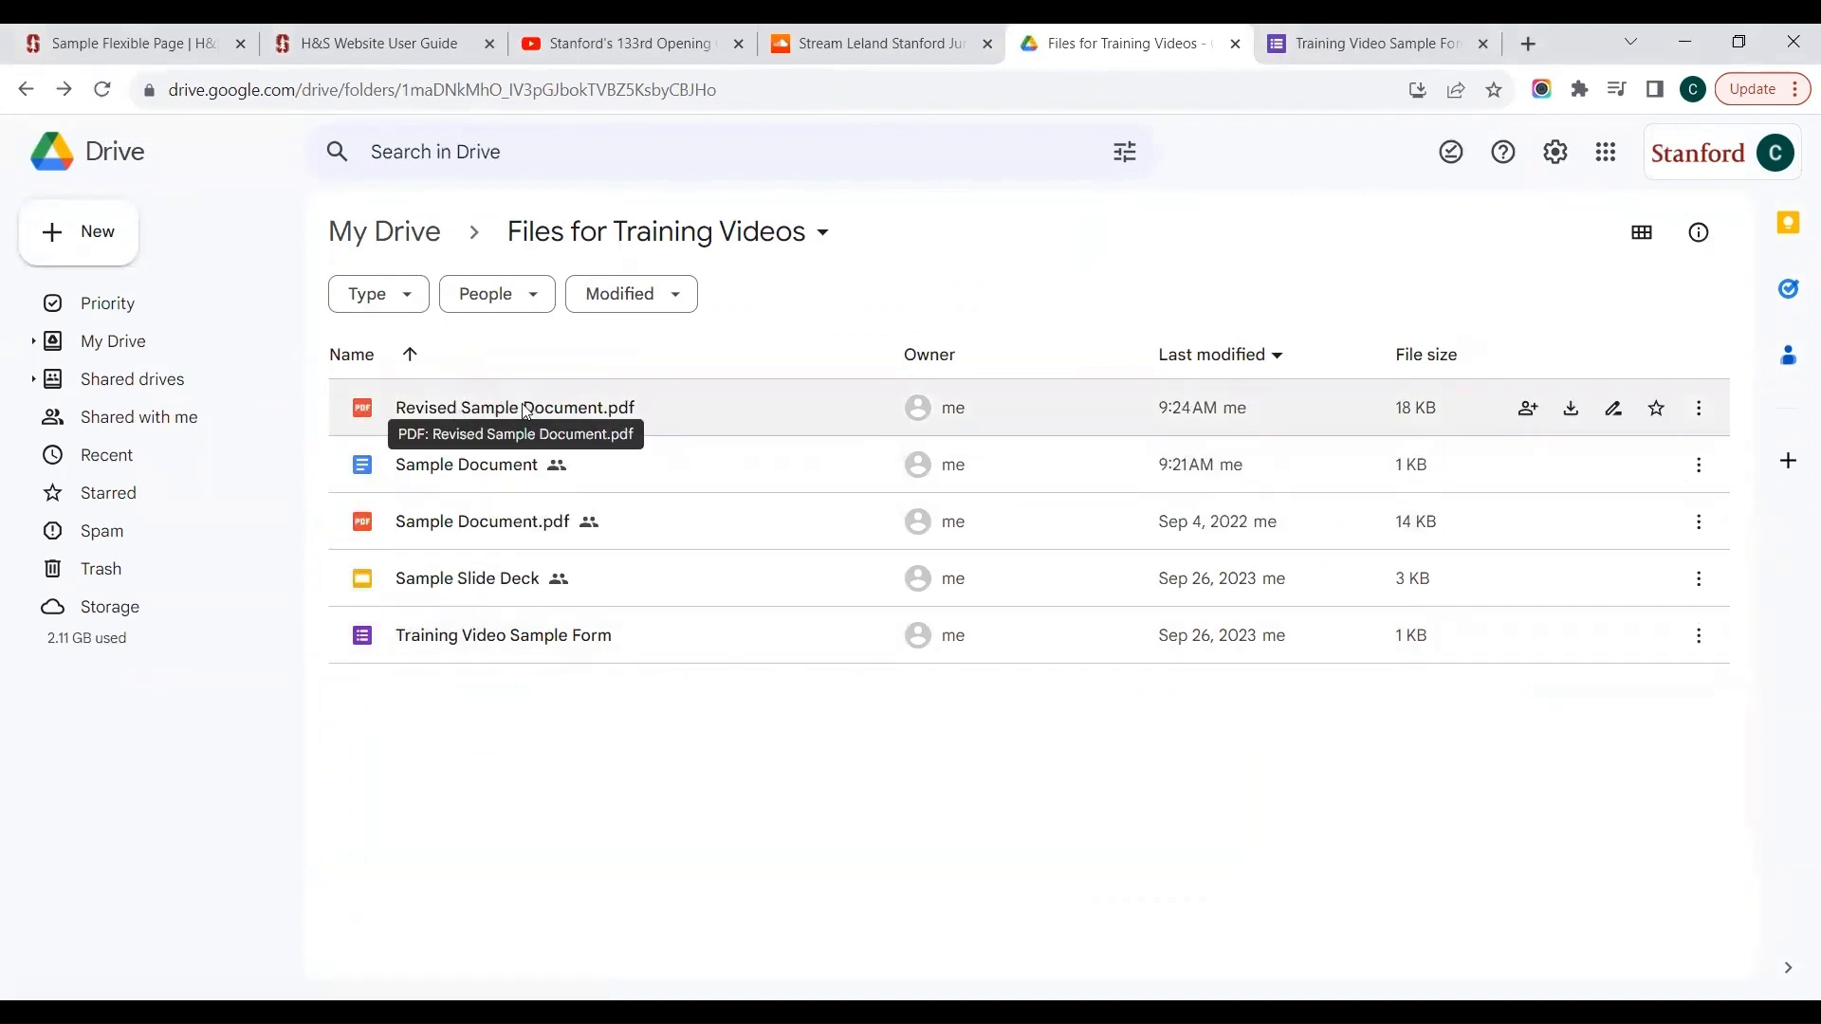
{"action": "left_click", "coordinate": [142, 44]}
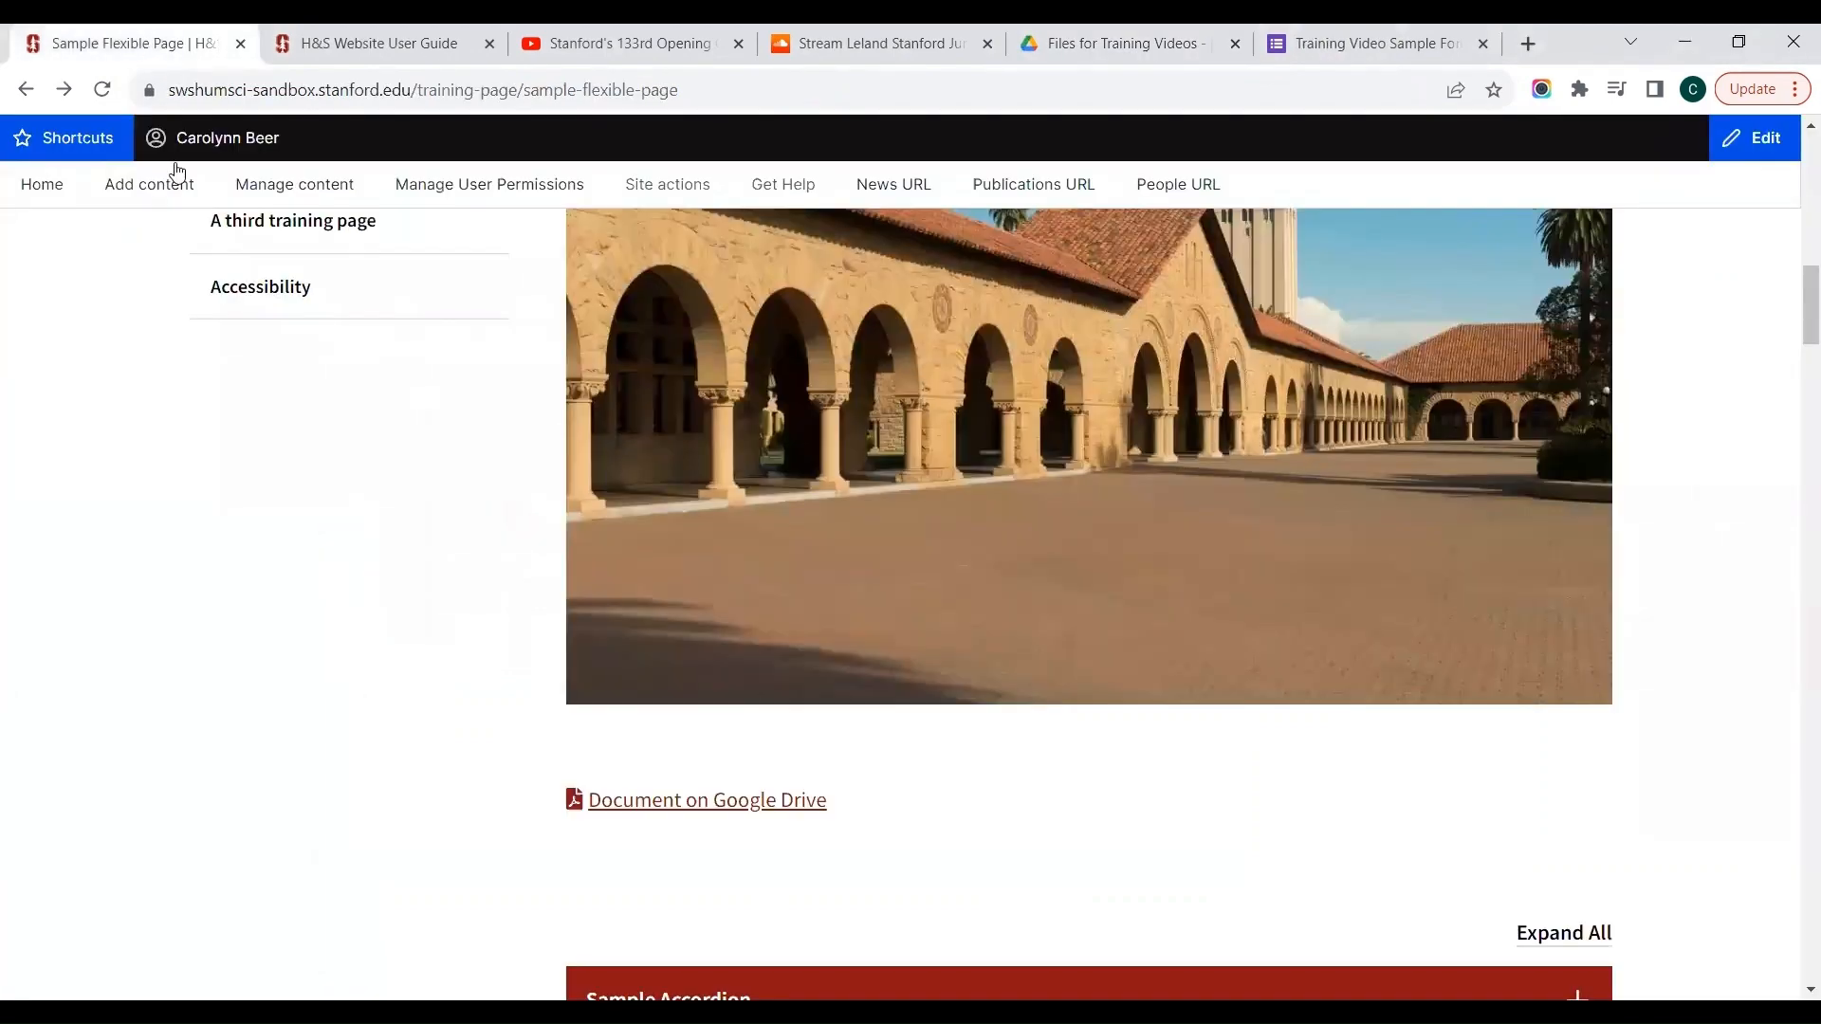
{"action": "scroll", "coordinate": [372, 763], "scroll_direction": "up", "scroll_amount": 10}
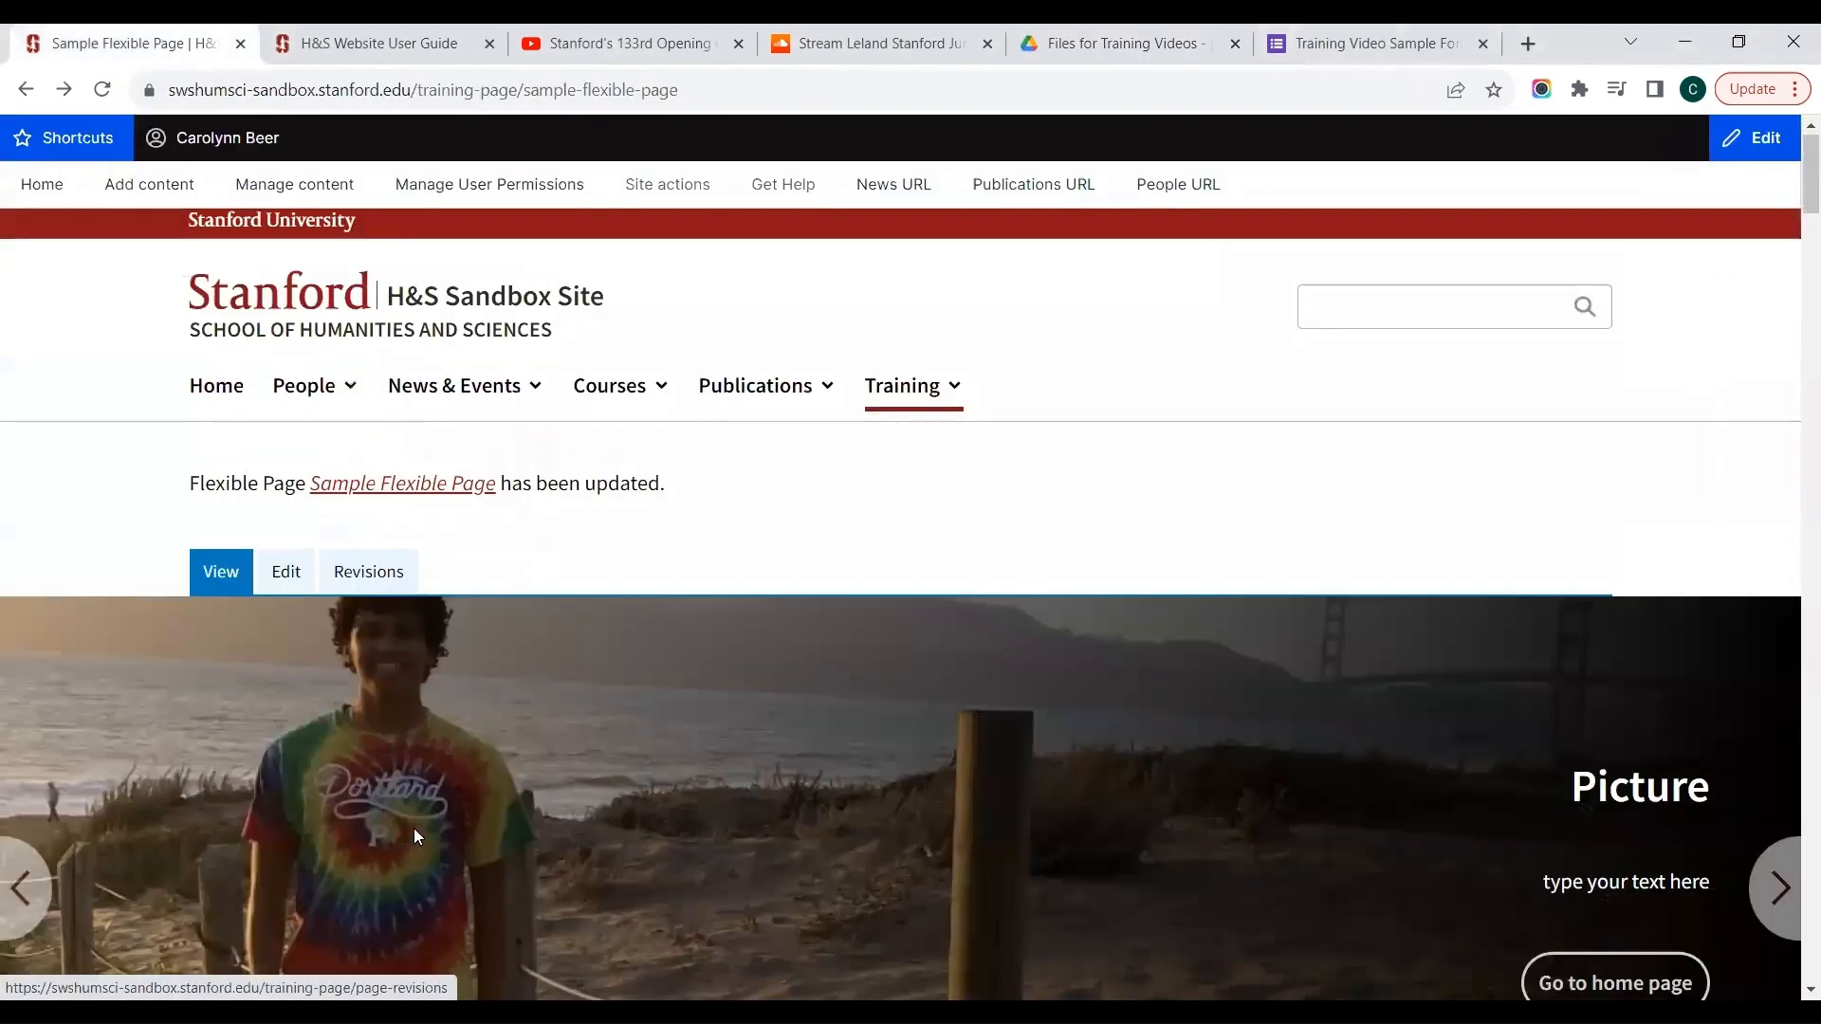
{"action": "scroll", "coordinate": [379, 569], "scroll_direction": "down", "scroll_amount": 1}
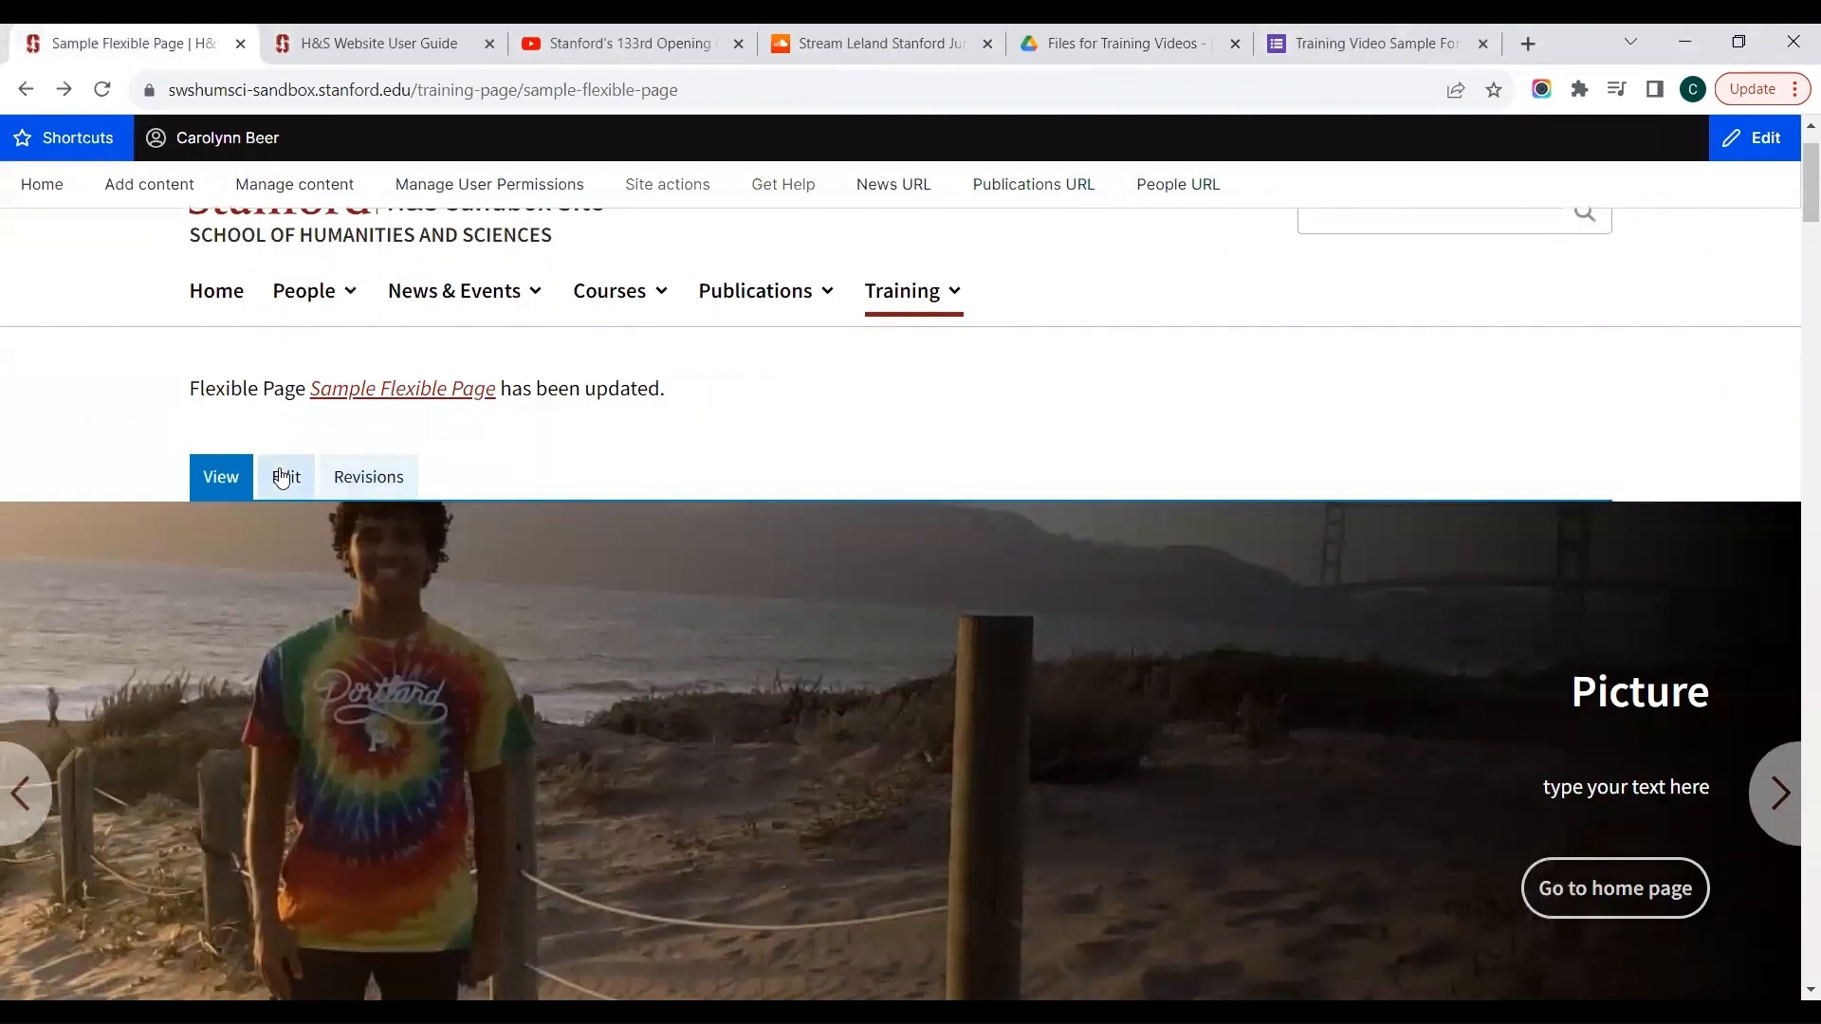
{"action": "left_click", "coordinate": [286, 478]}
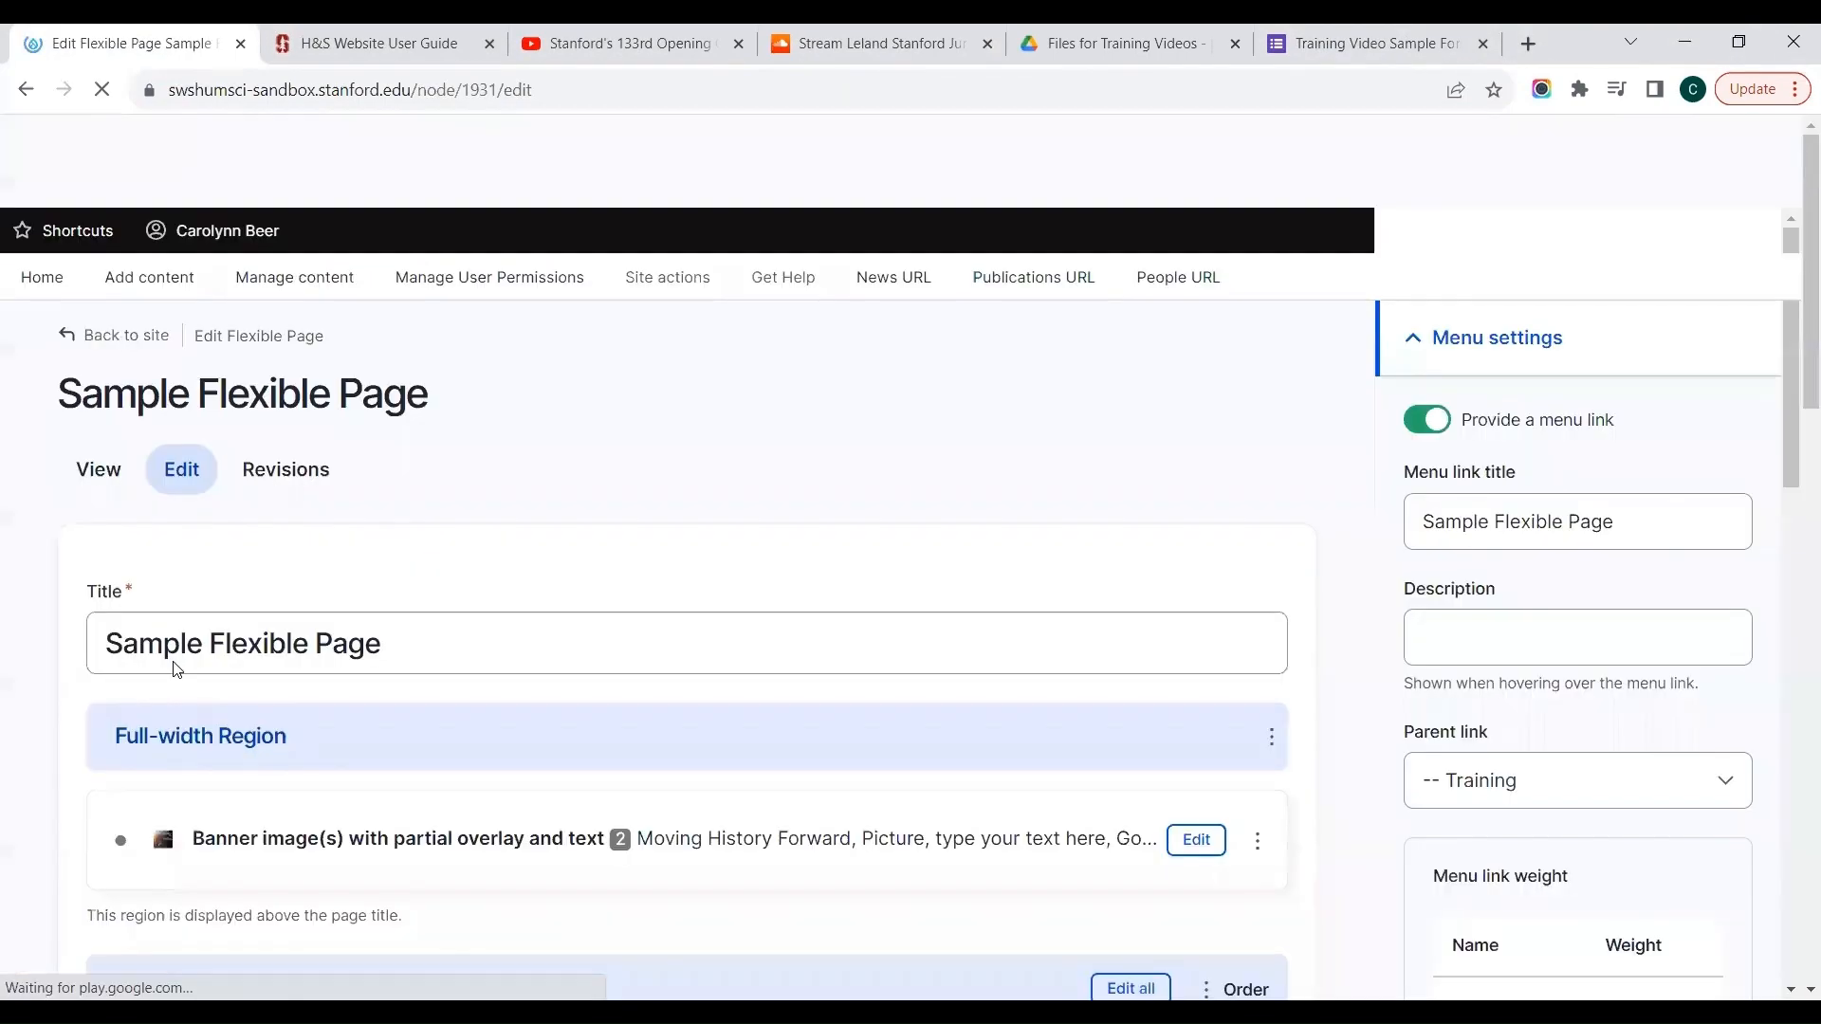
{"action": "scroll", "coordinate": [609, 870], "scroll_direction": "down", "scroll_amount": 3}
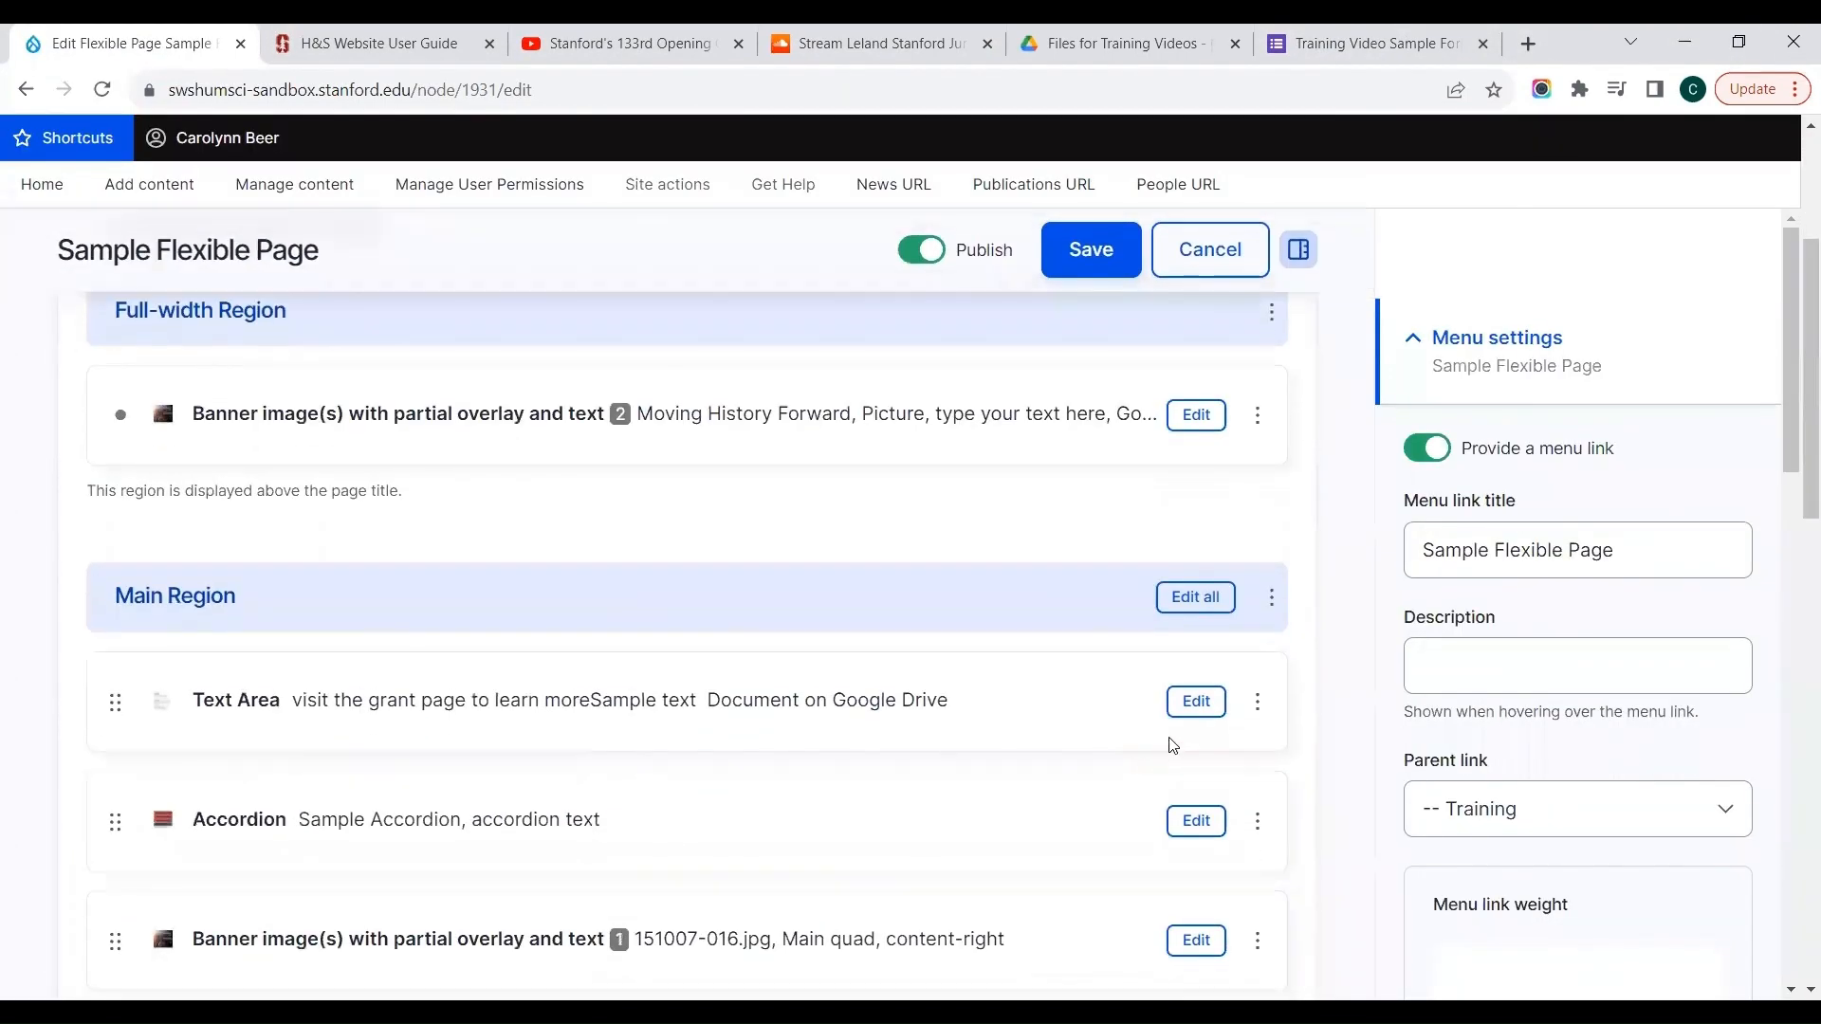
{"action": "left_click", "coordinate": [1195, 701]}
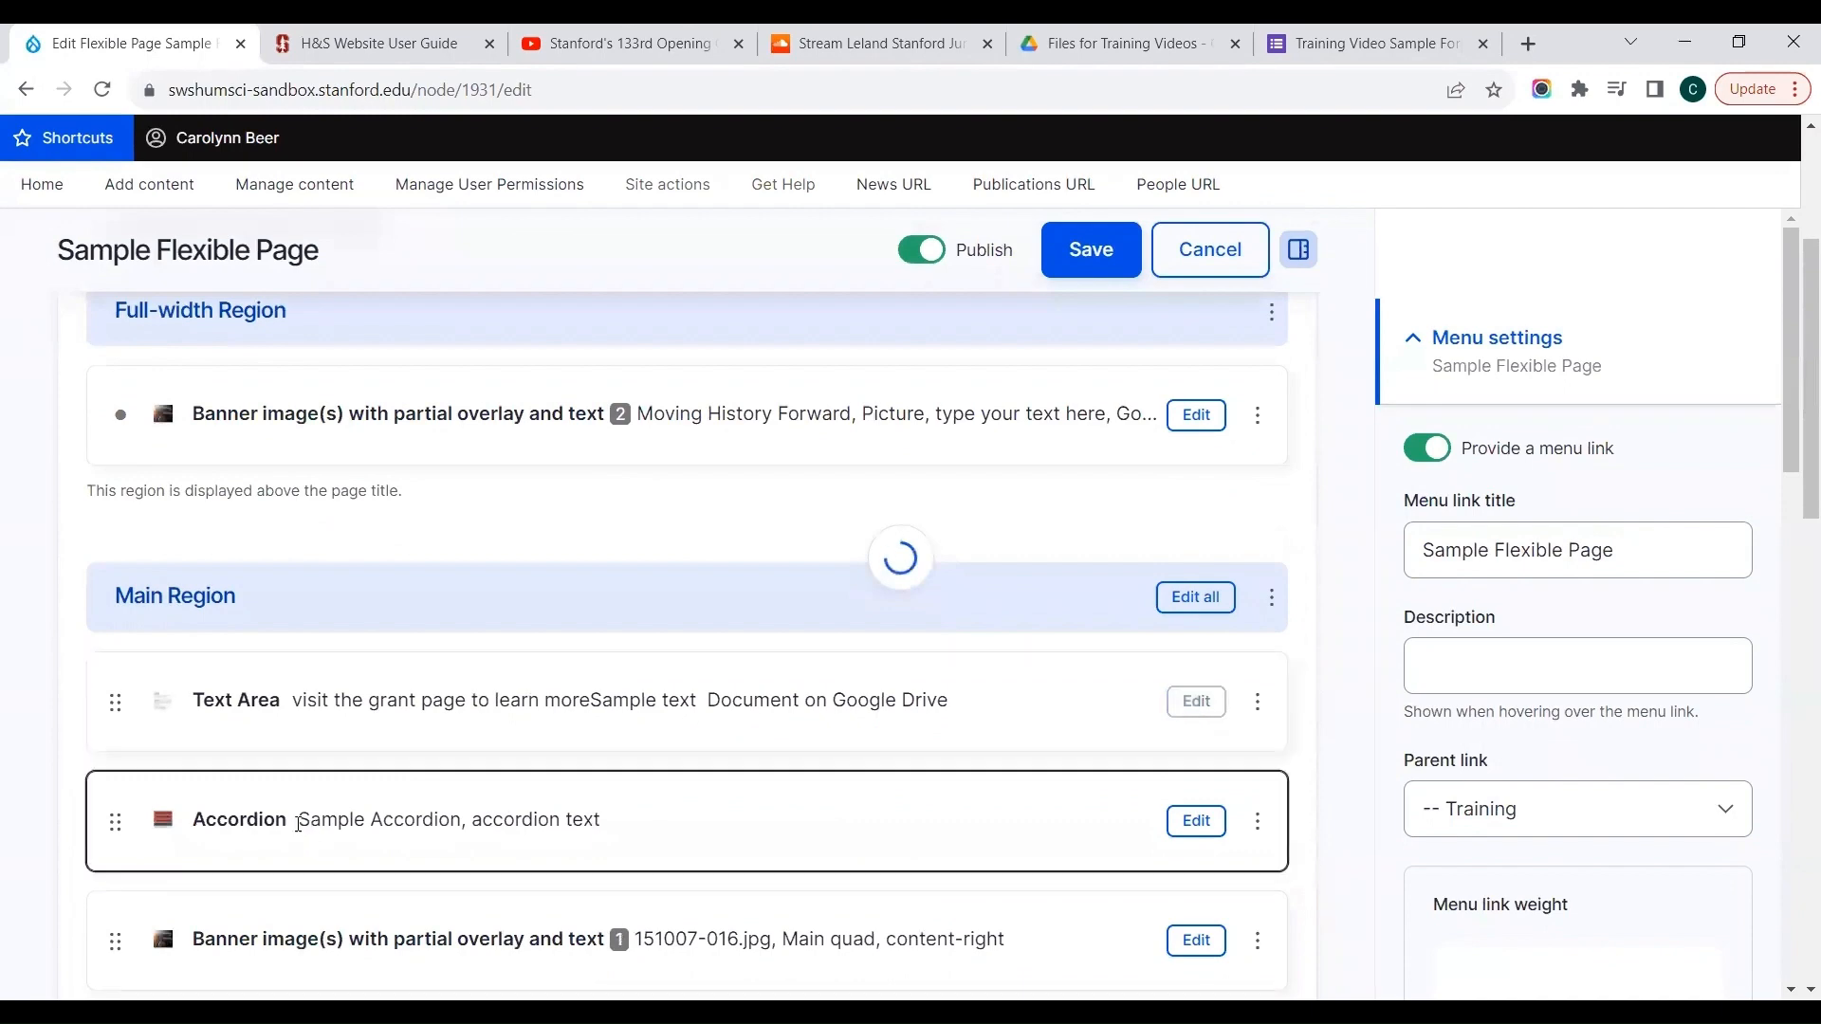
{"action": "scroll", "coordinate": [71, 863], "scroll_direction": "down", "scroll_amount": 8}
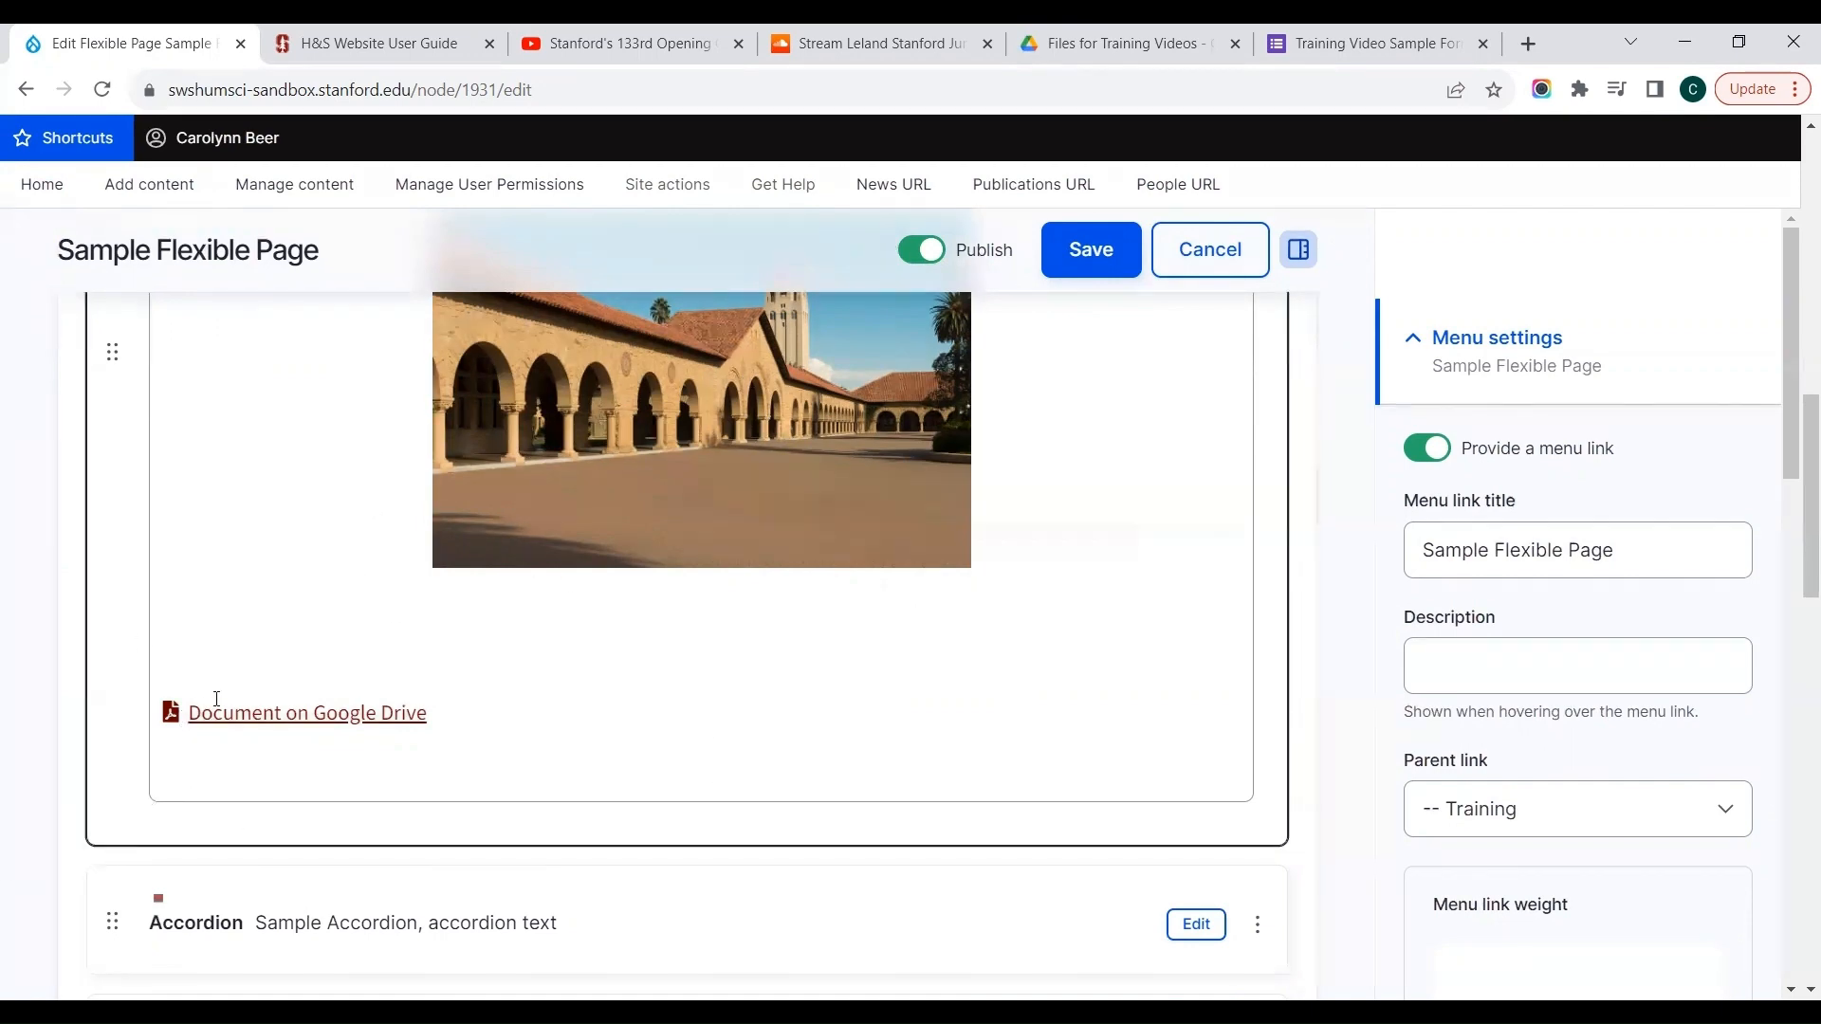
{"action": "left_click", "coordinate": [1208, 279]}
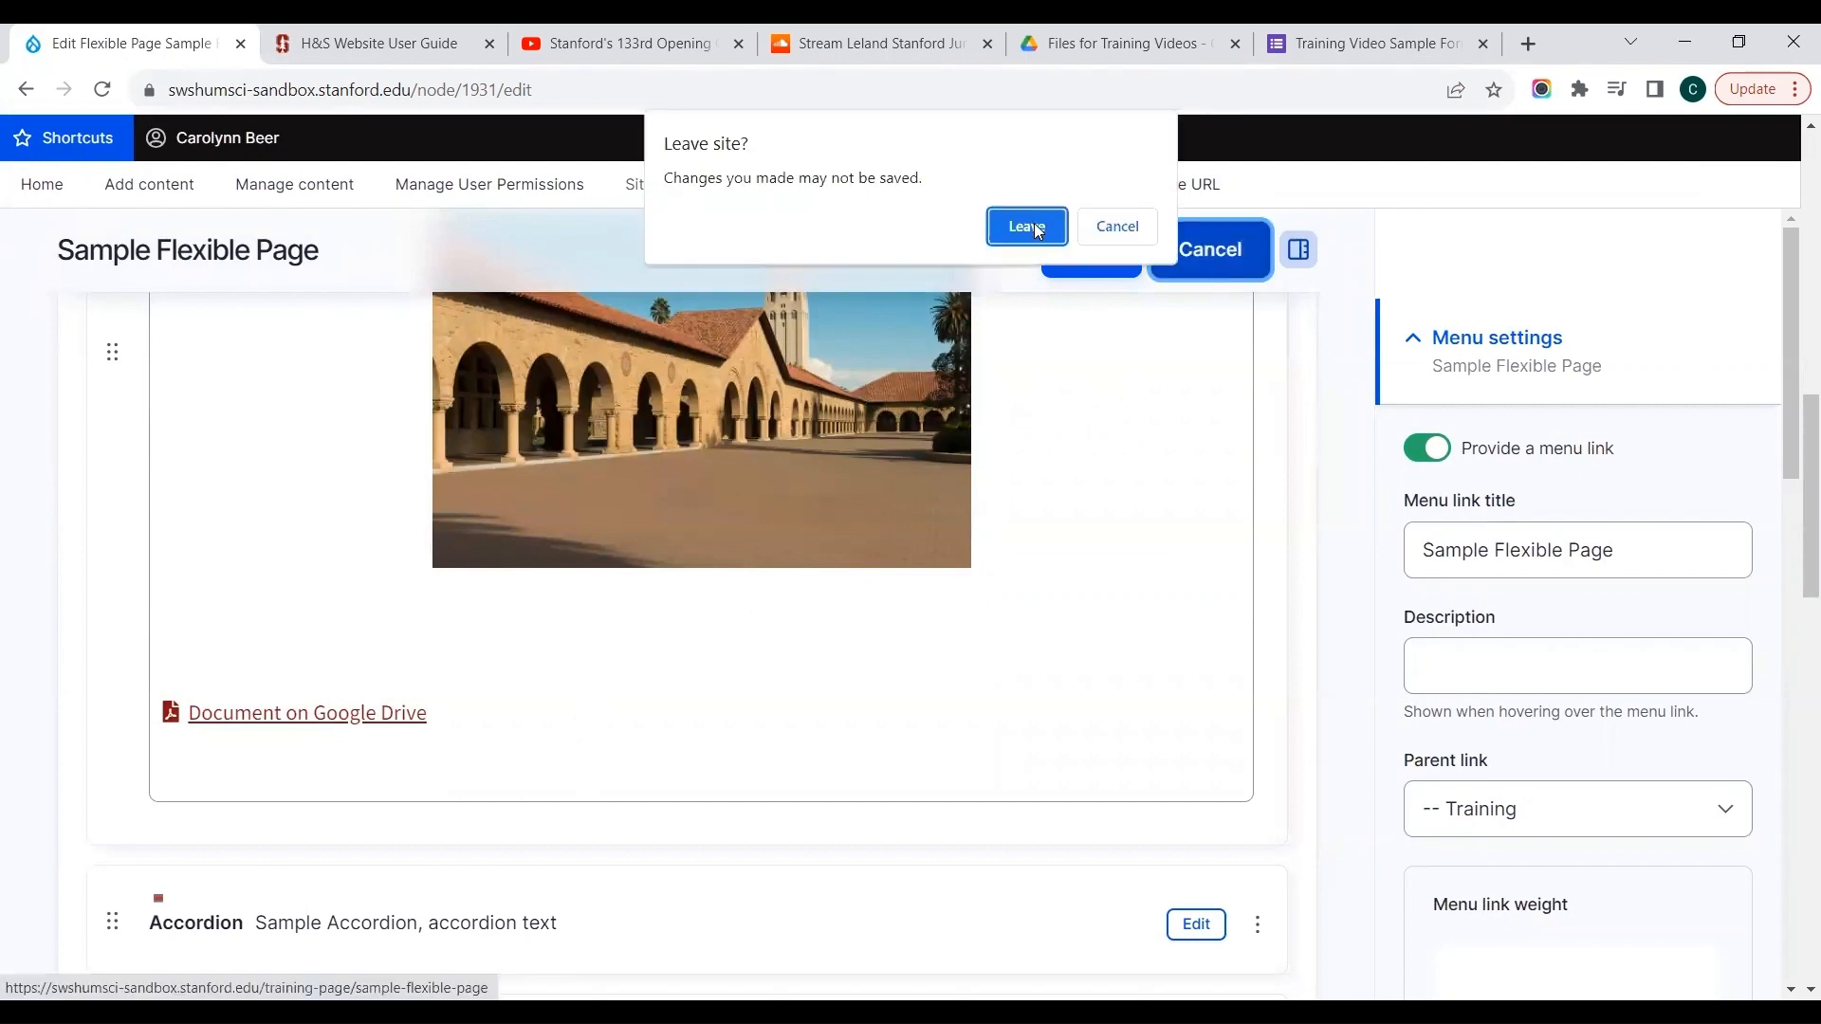
{"action": "left_click", "coordinate": [1037, 232]}
Switch to Google Drive and open version management for Sample Document.pdf in the Files for Training Videos folder
{"action": "left_click", "coordinate": [1085, 51]}
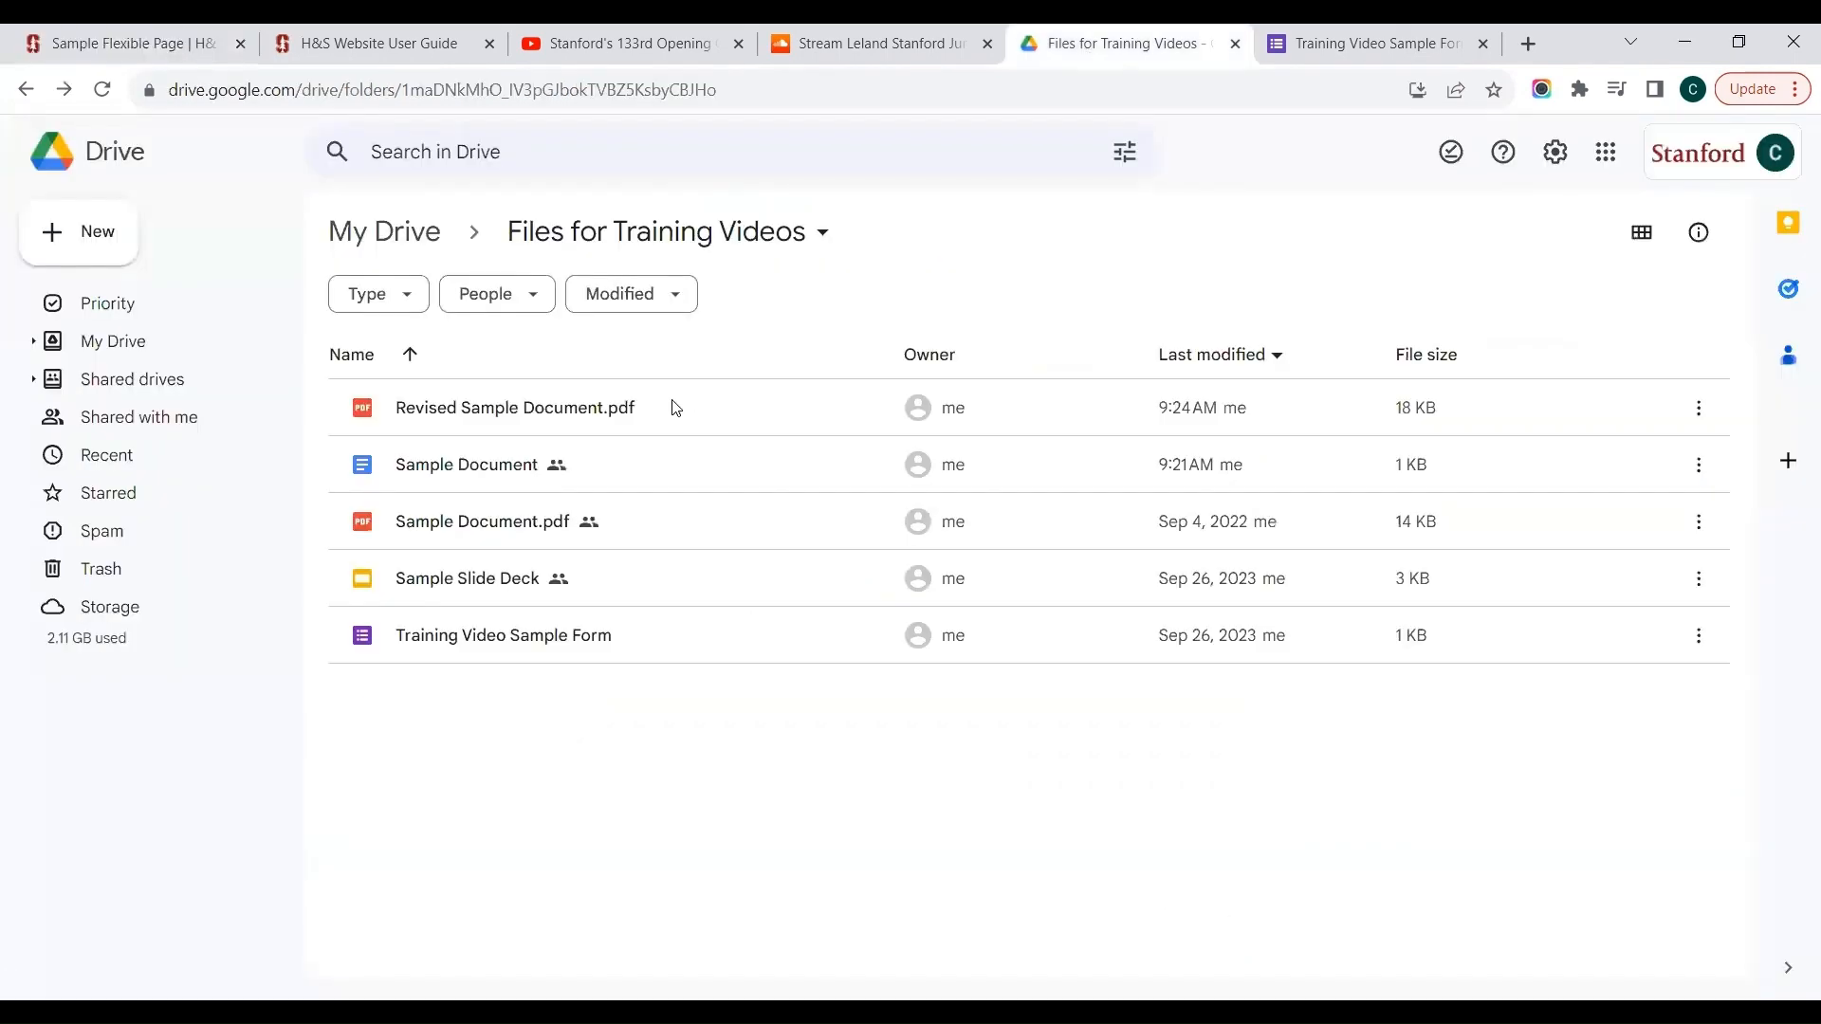
{"action": "left_click", "coordinate": [634, 517]}
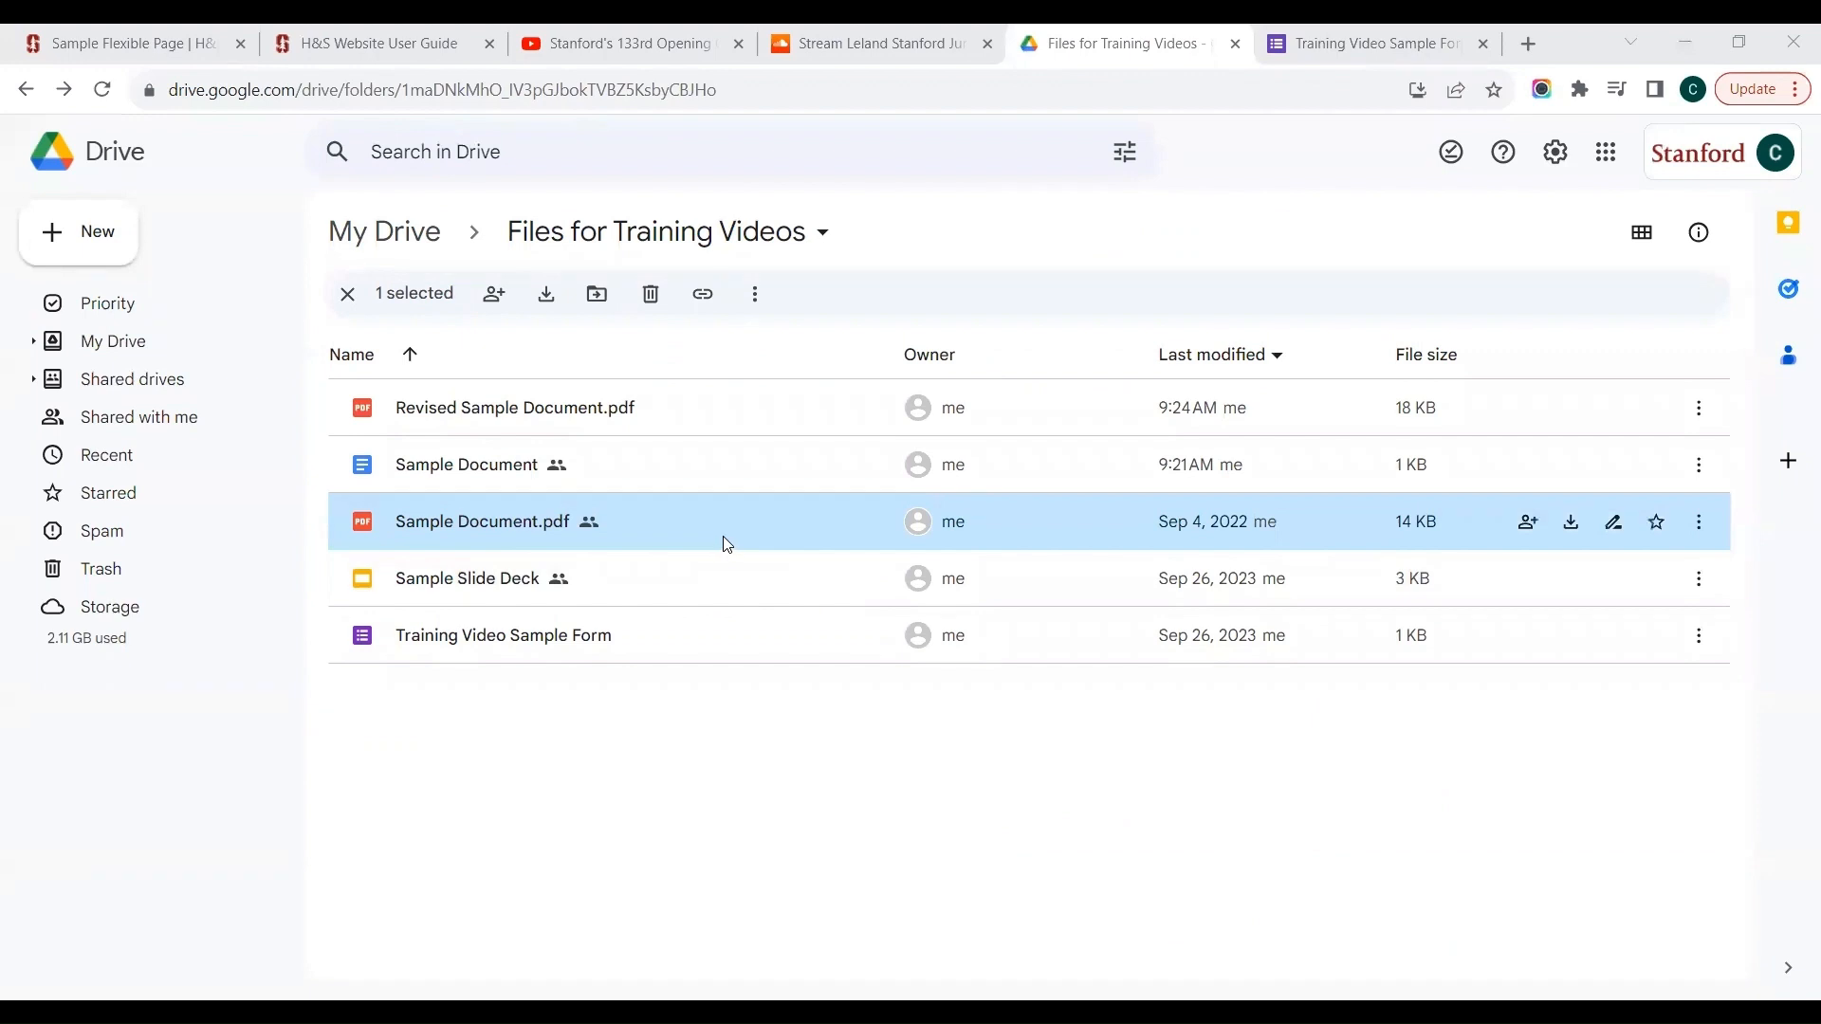
{"action": "right_click", "coordinate": [726, 543]}
{"action": "mouse_move", "coordinate": [776, 829]}
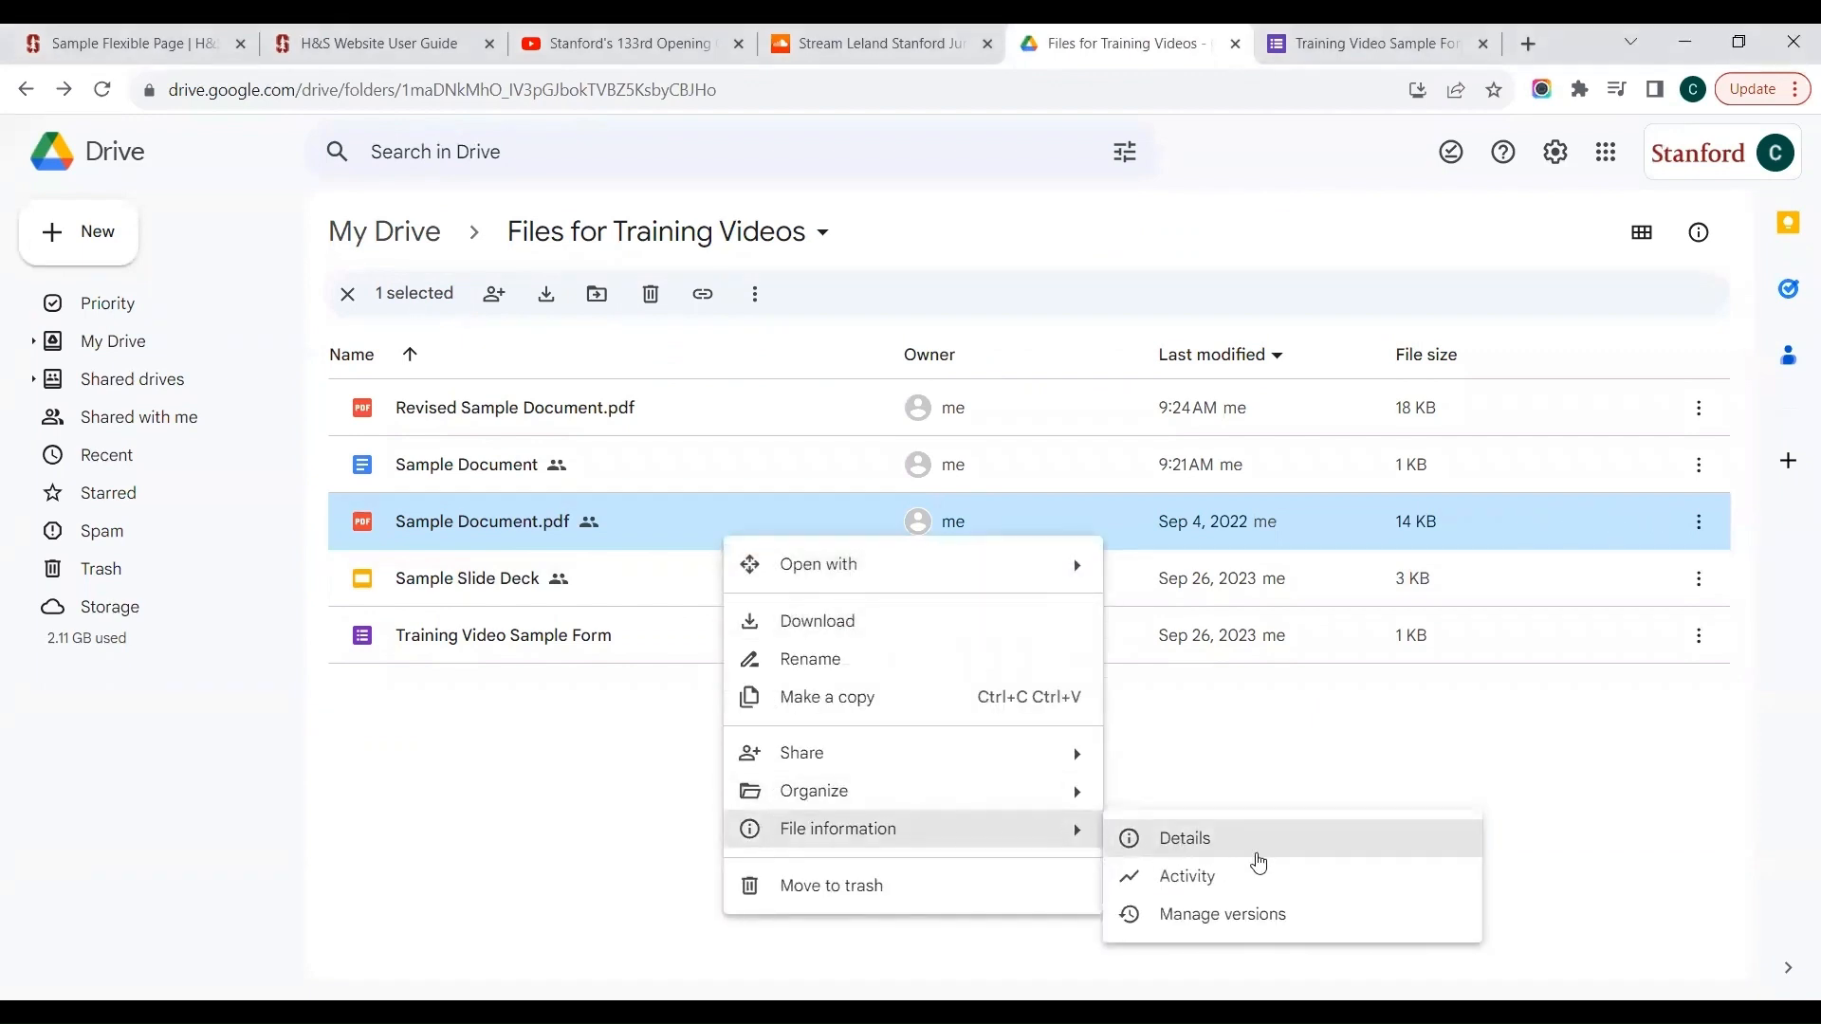
{"action": "left_click", "coordinate": [1259, 917]}
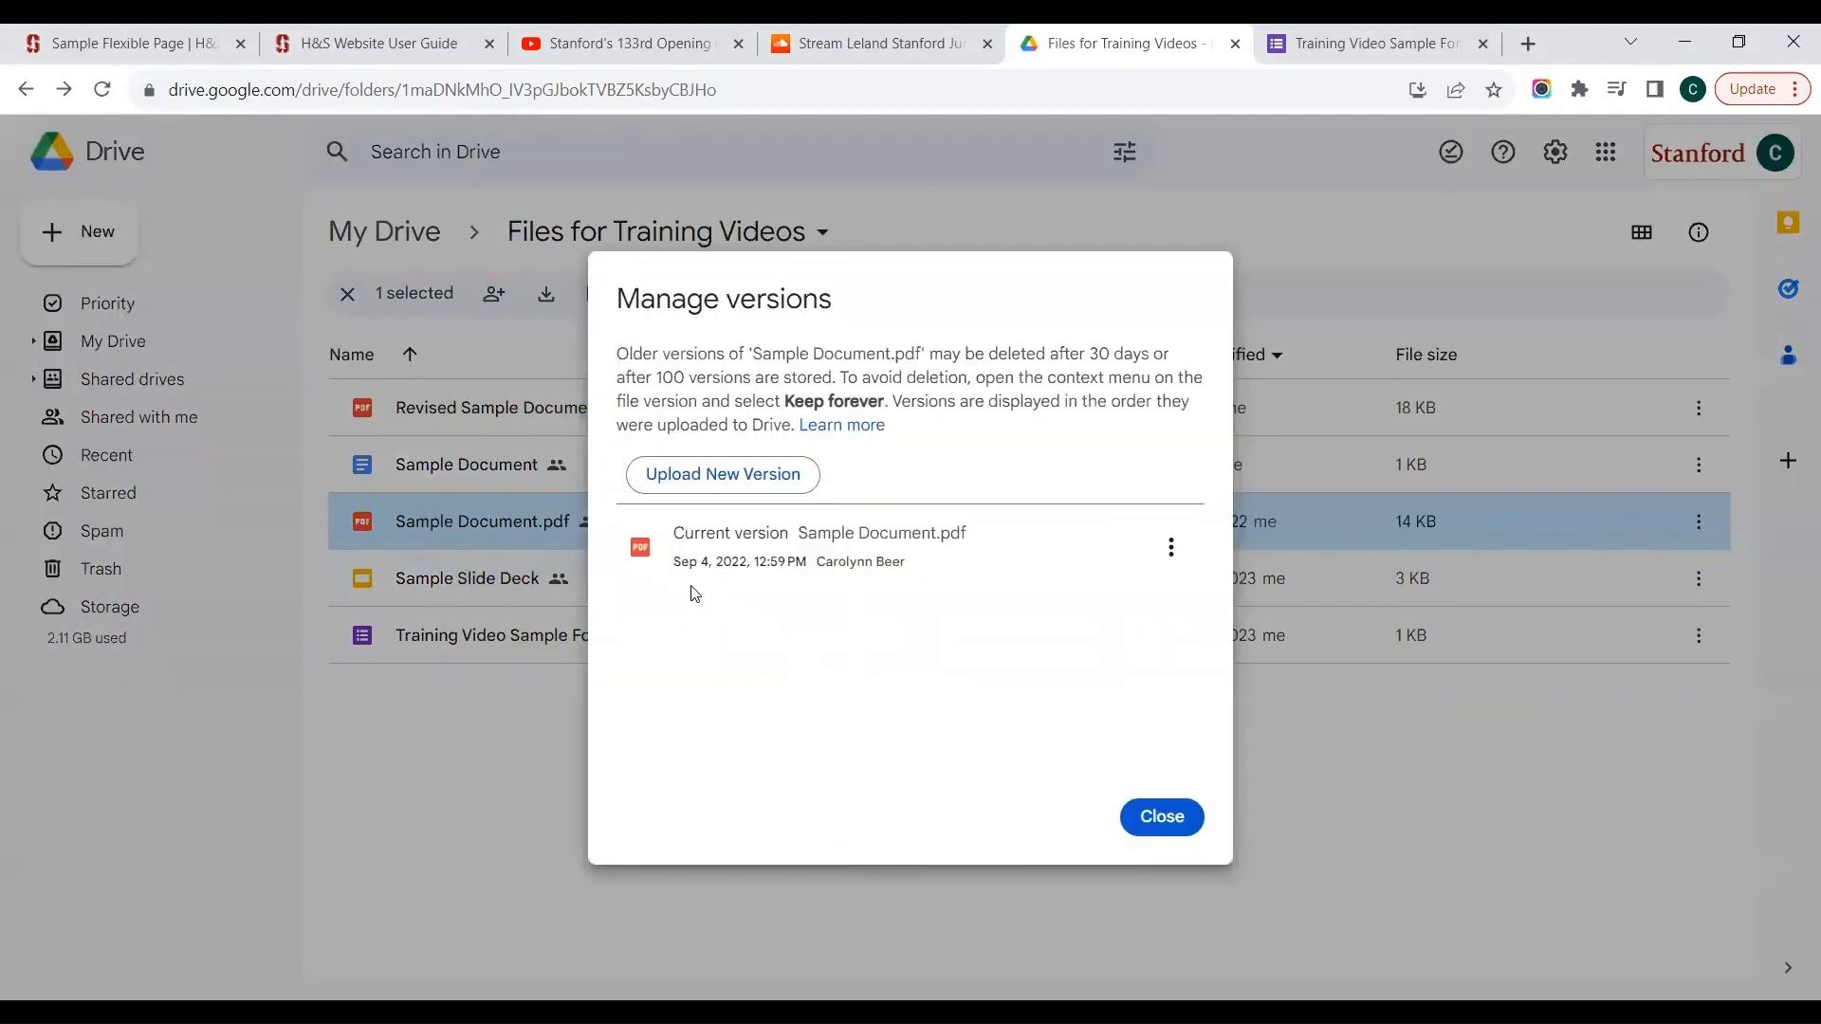
Upload Revised Sample Document.pdf from My Drive's Files for Training Videos folder as the new version of Sample Document.pdf
{"action": "left_click", "coordinate": [764, 476]}
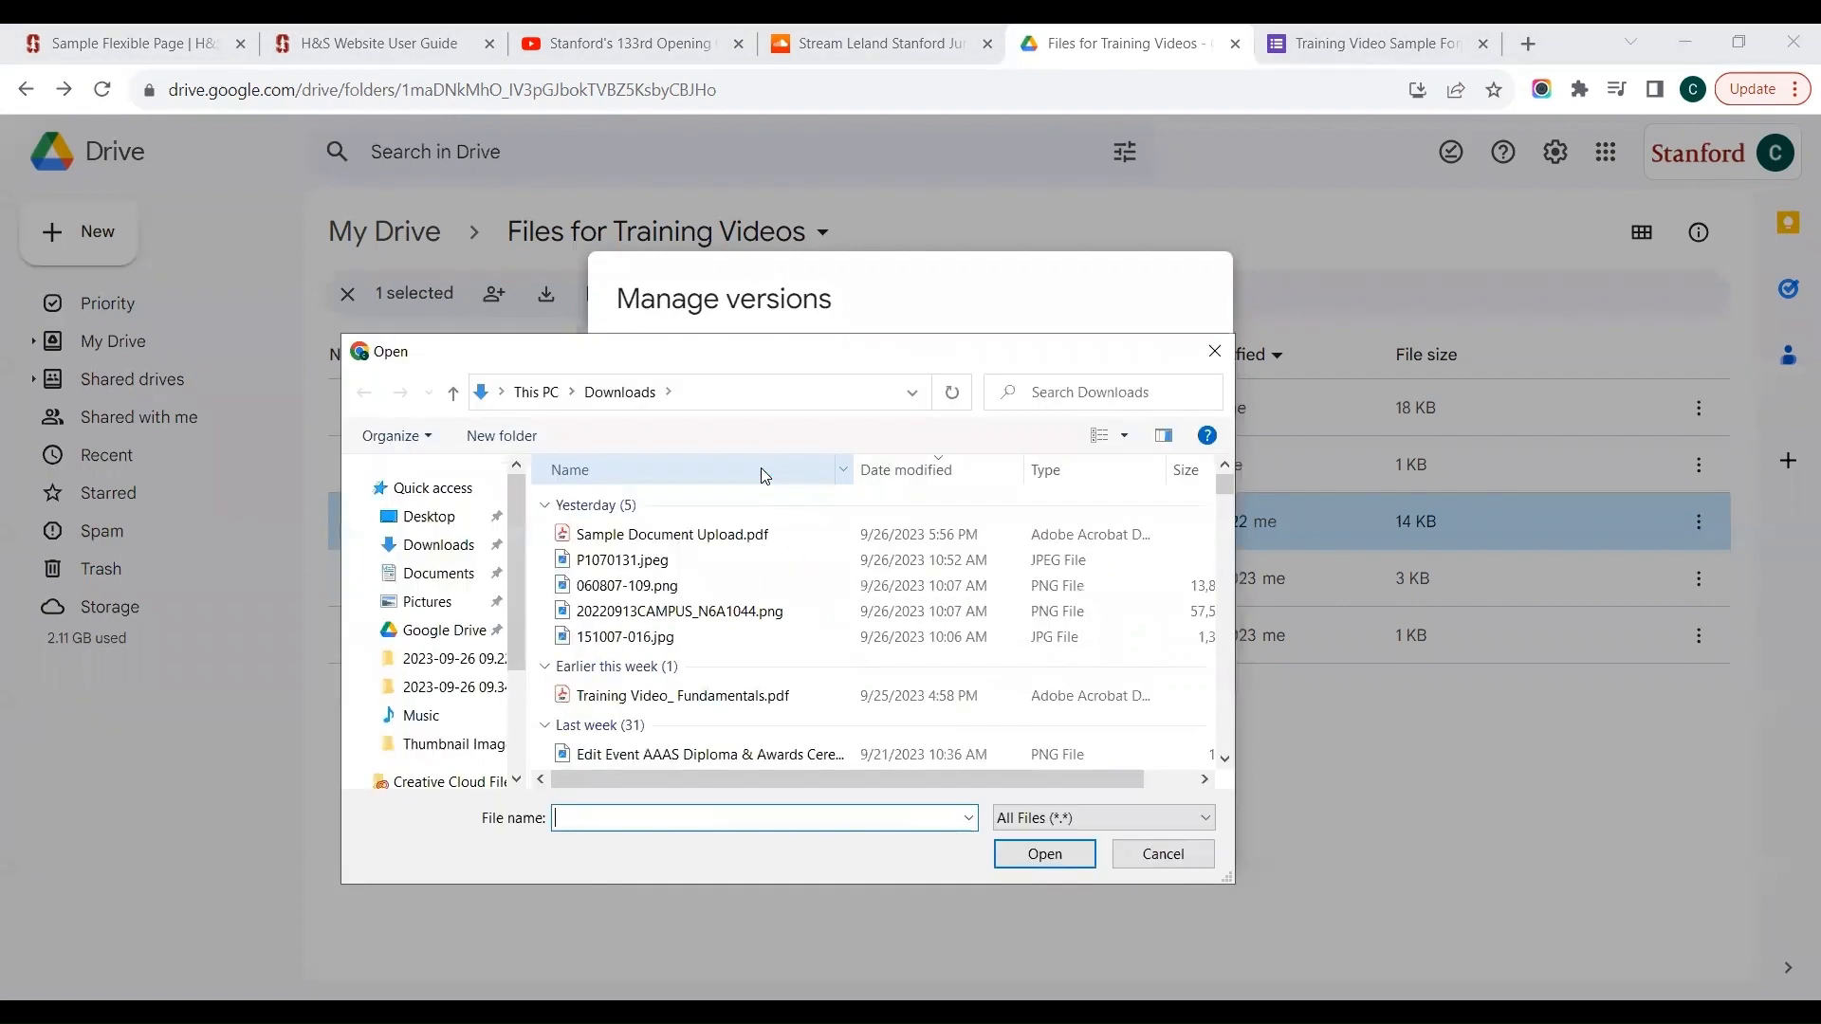
{"action": "left_click", "coordinate": [436, 631]}
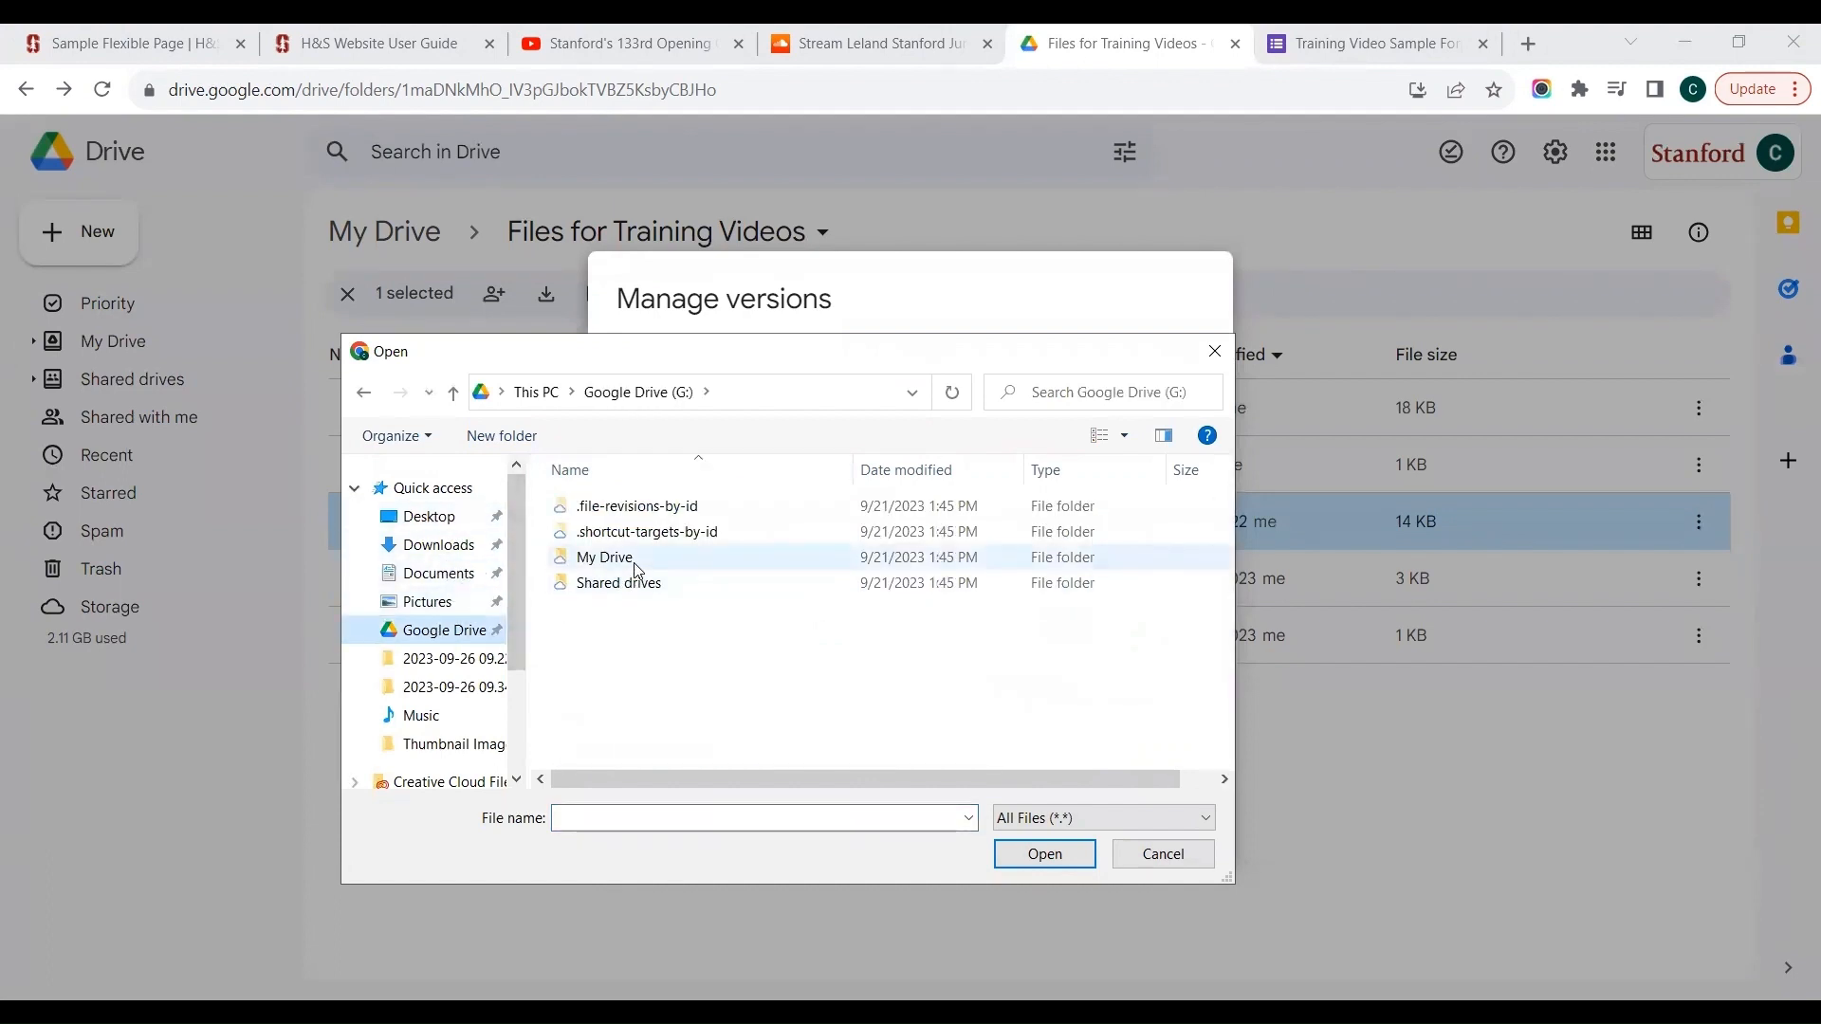
{"action": "double_click", "coordinate": [637, 569]}
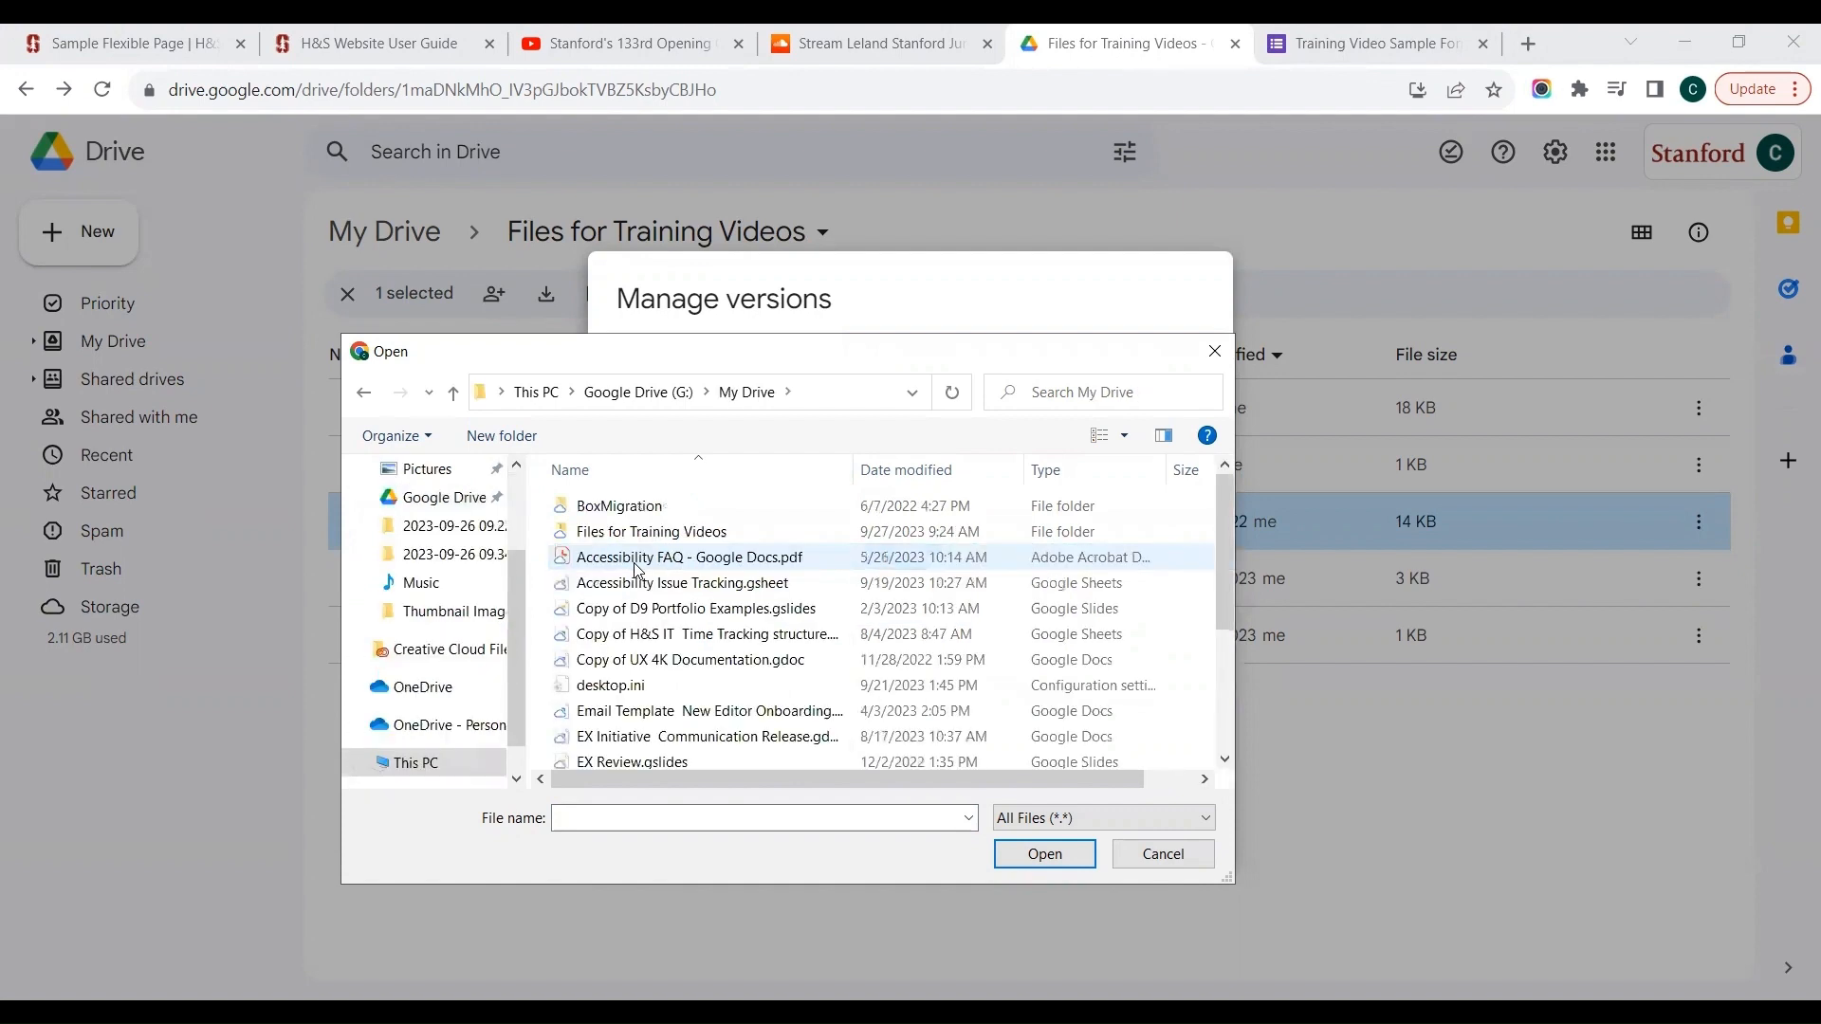
{"action": "left_click", "coordinate": [637, 560]}
{"action": "double_click", "coordinate": [641, 531]}
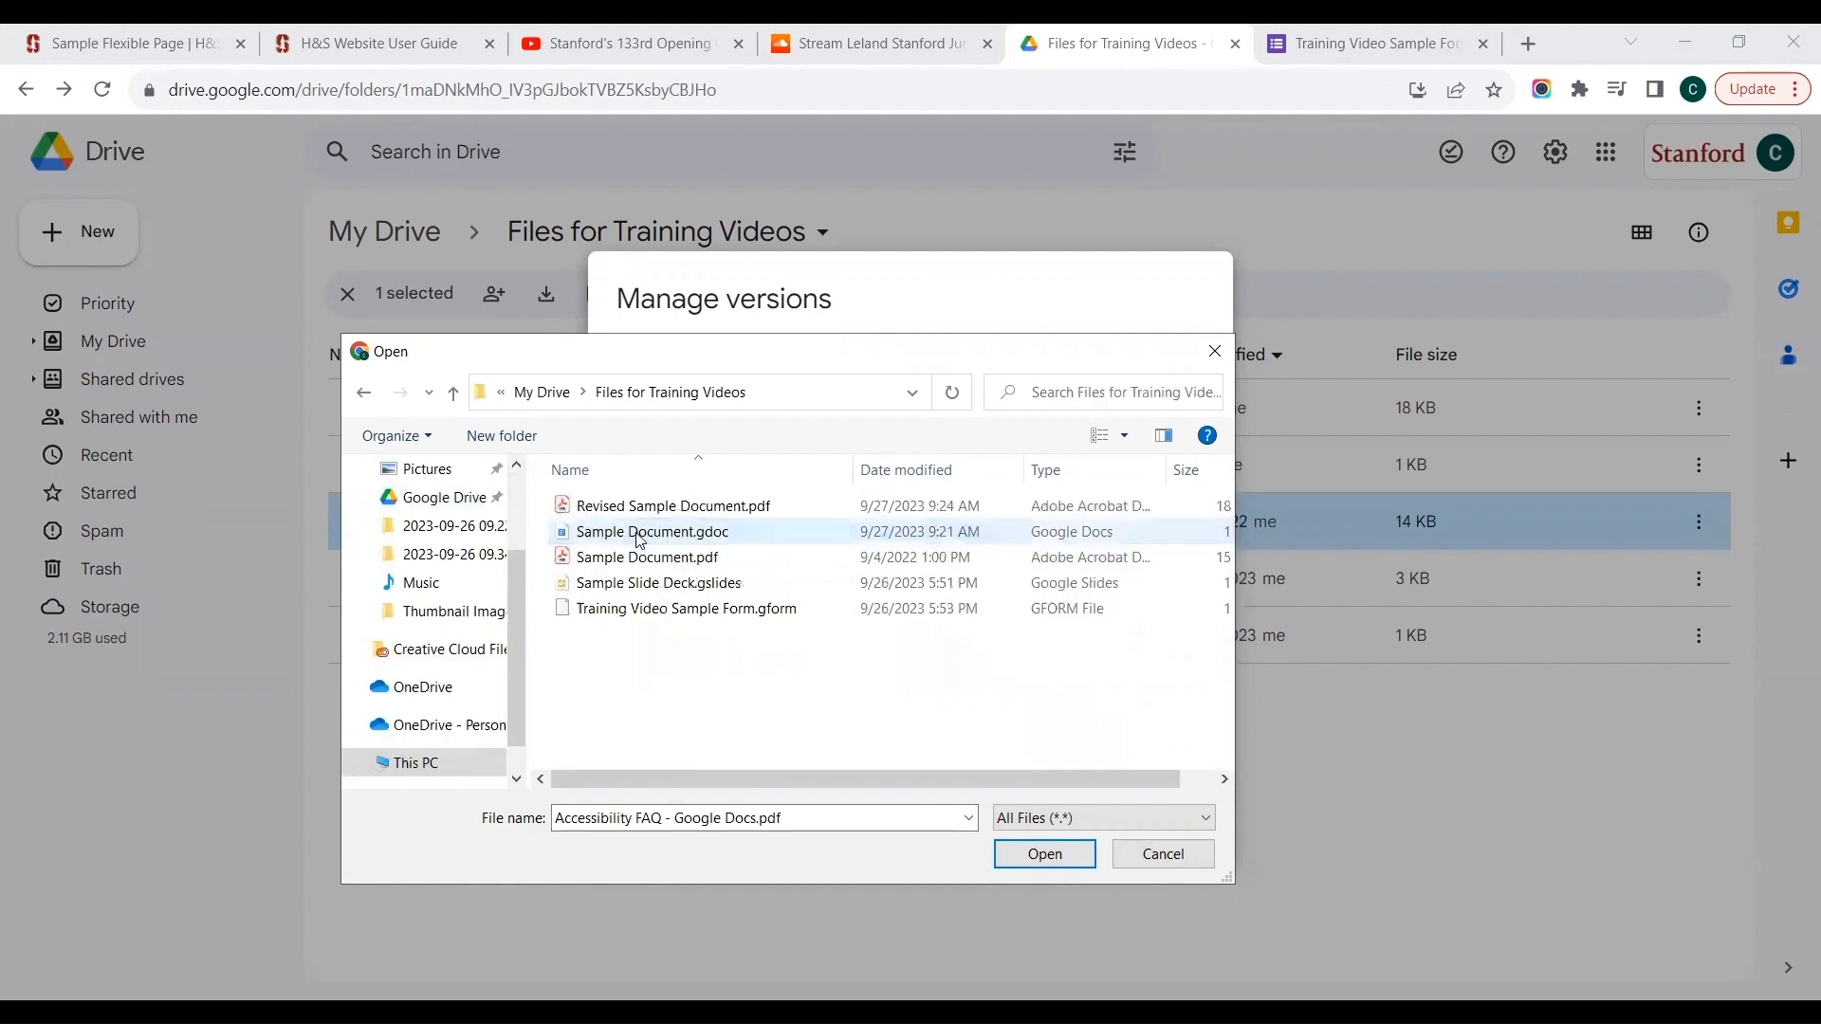
{"action": "left_click", "coordinate": [648, 516]}
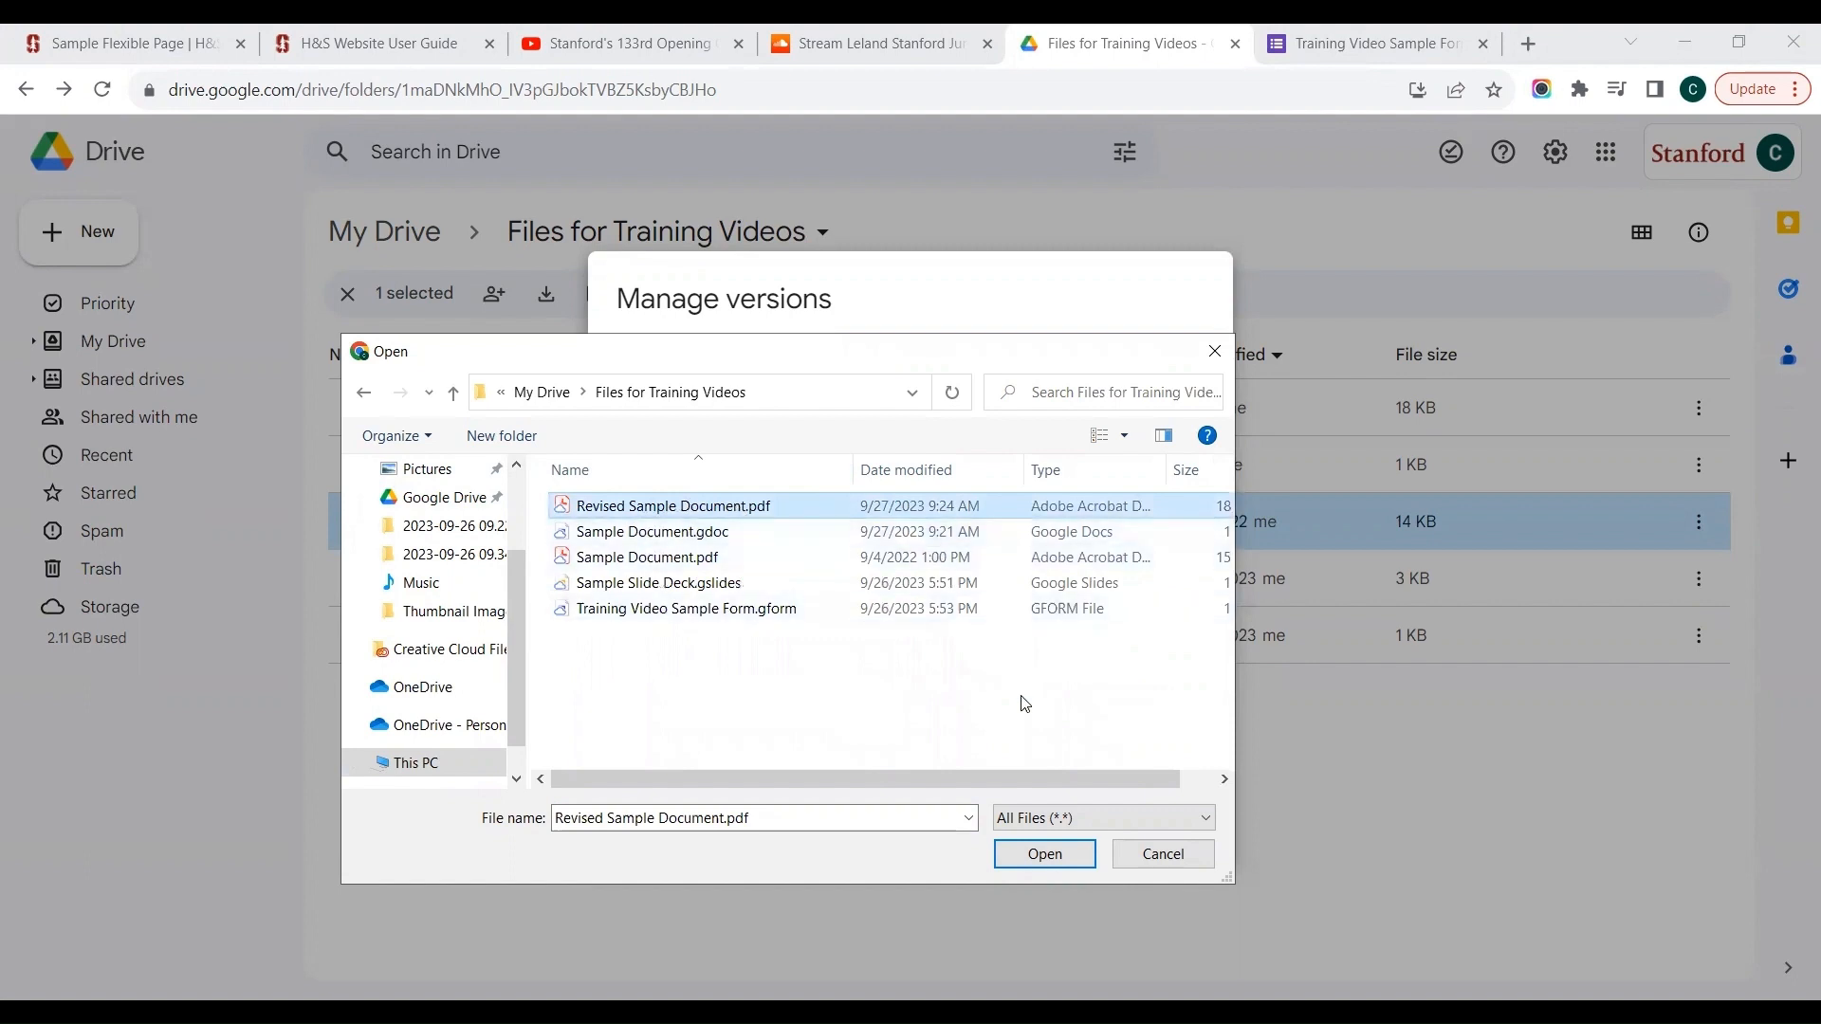
{"action": "left_click", "coordinate": [1020, 866]}
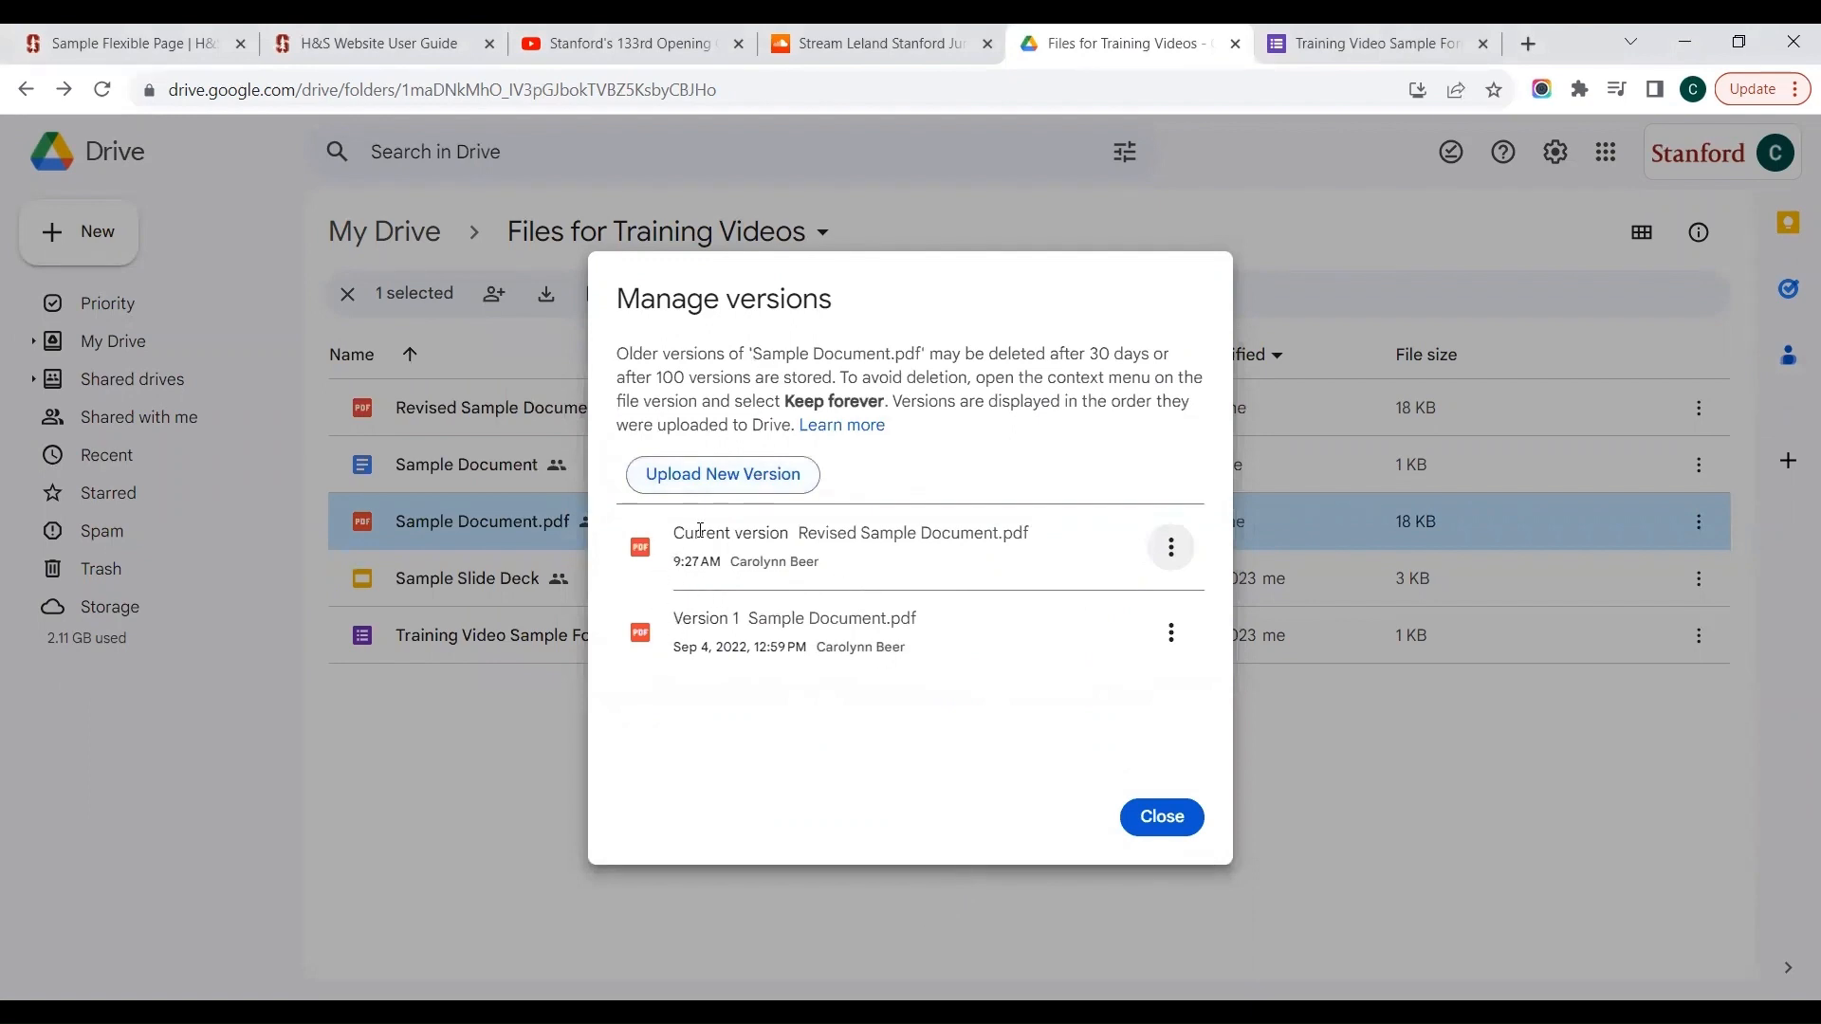
{"action": "left_click_drag", "start_coordinate": [800, 536], "coordinate": [1016, 528]}
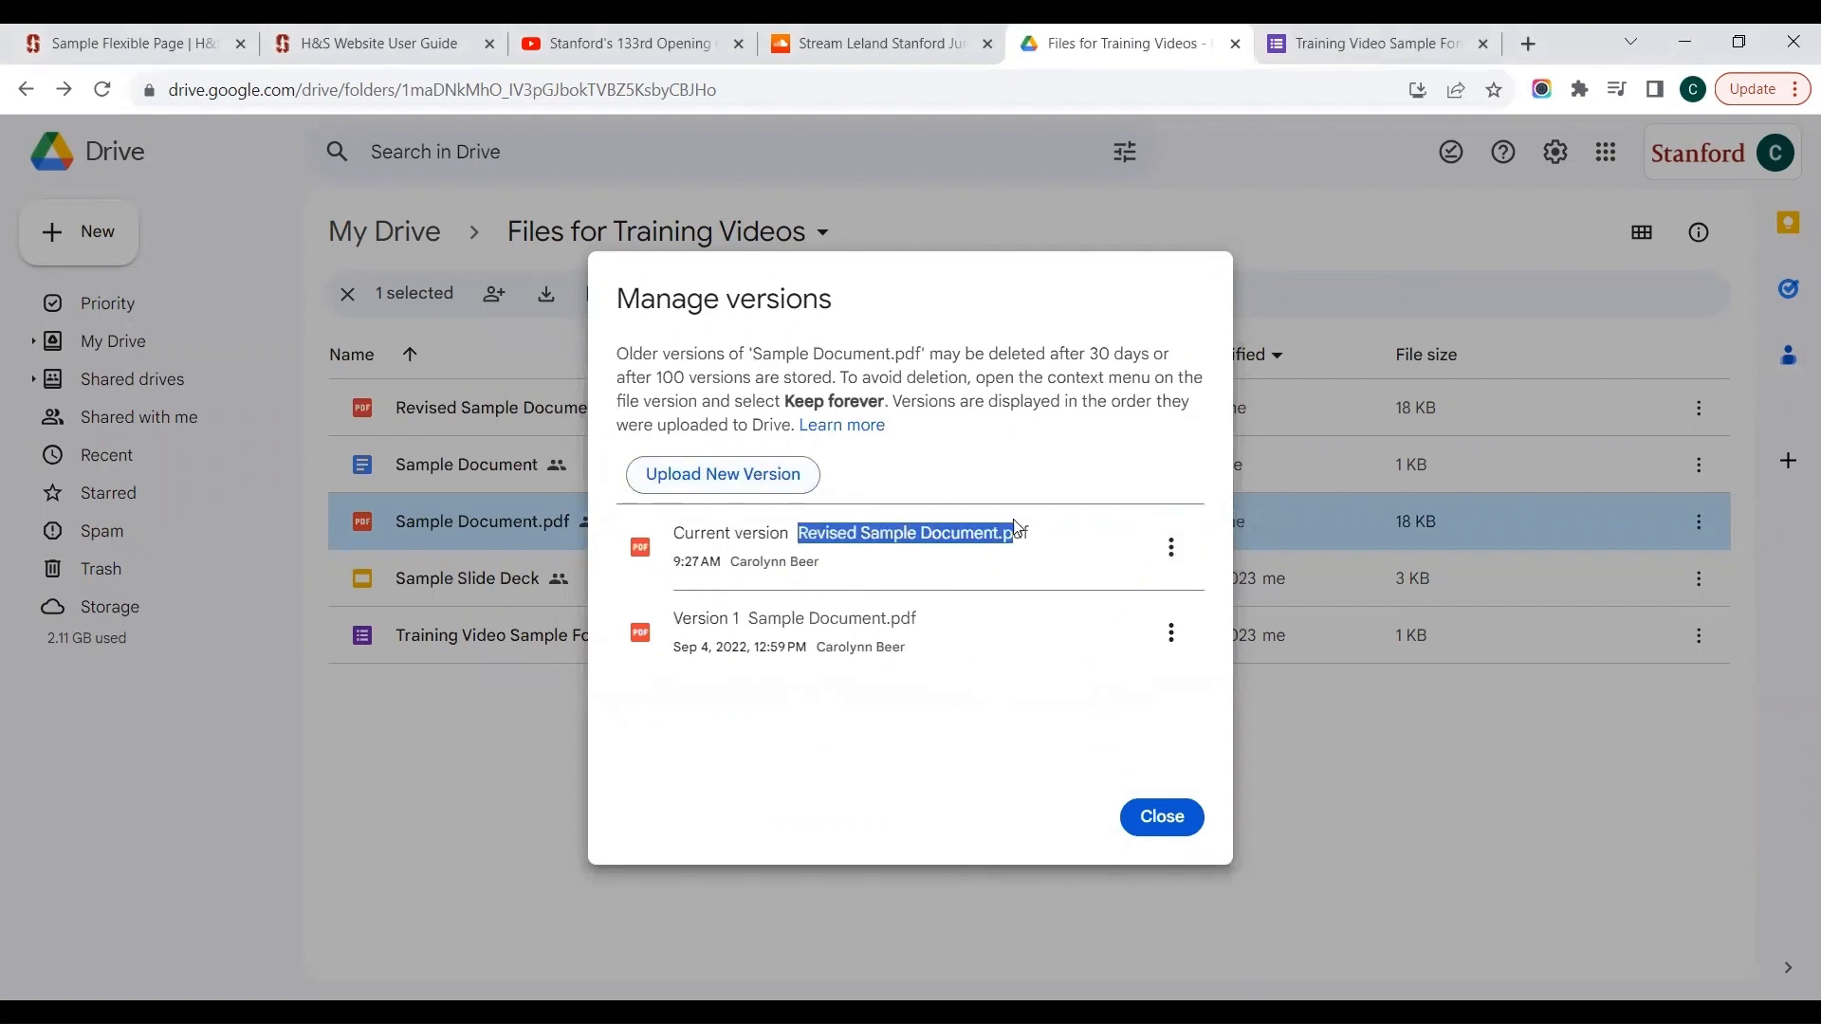
{"action": "left_click", "coordinate": [1154, 815]}
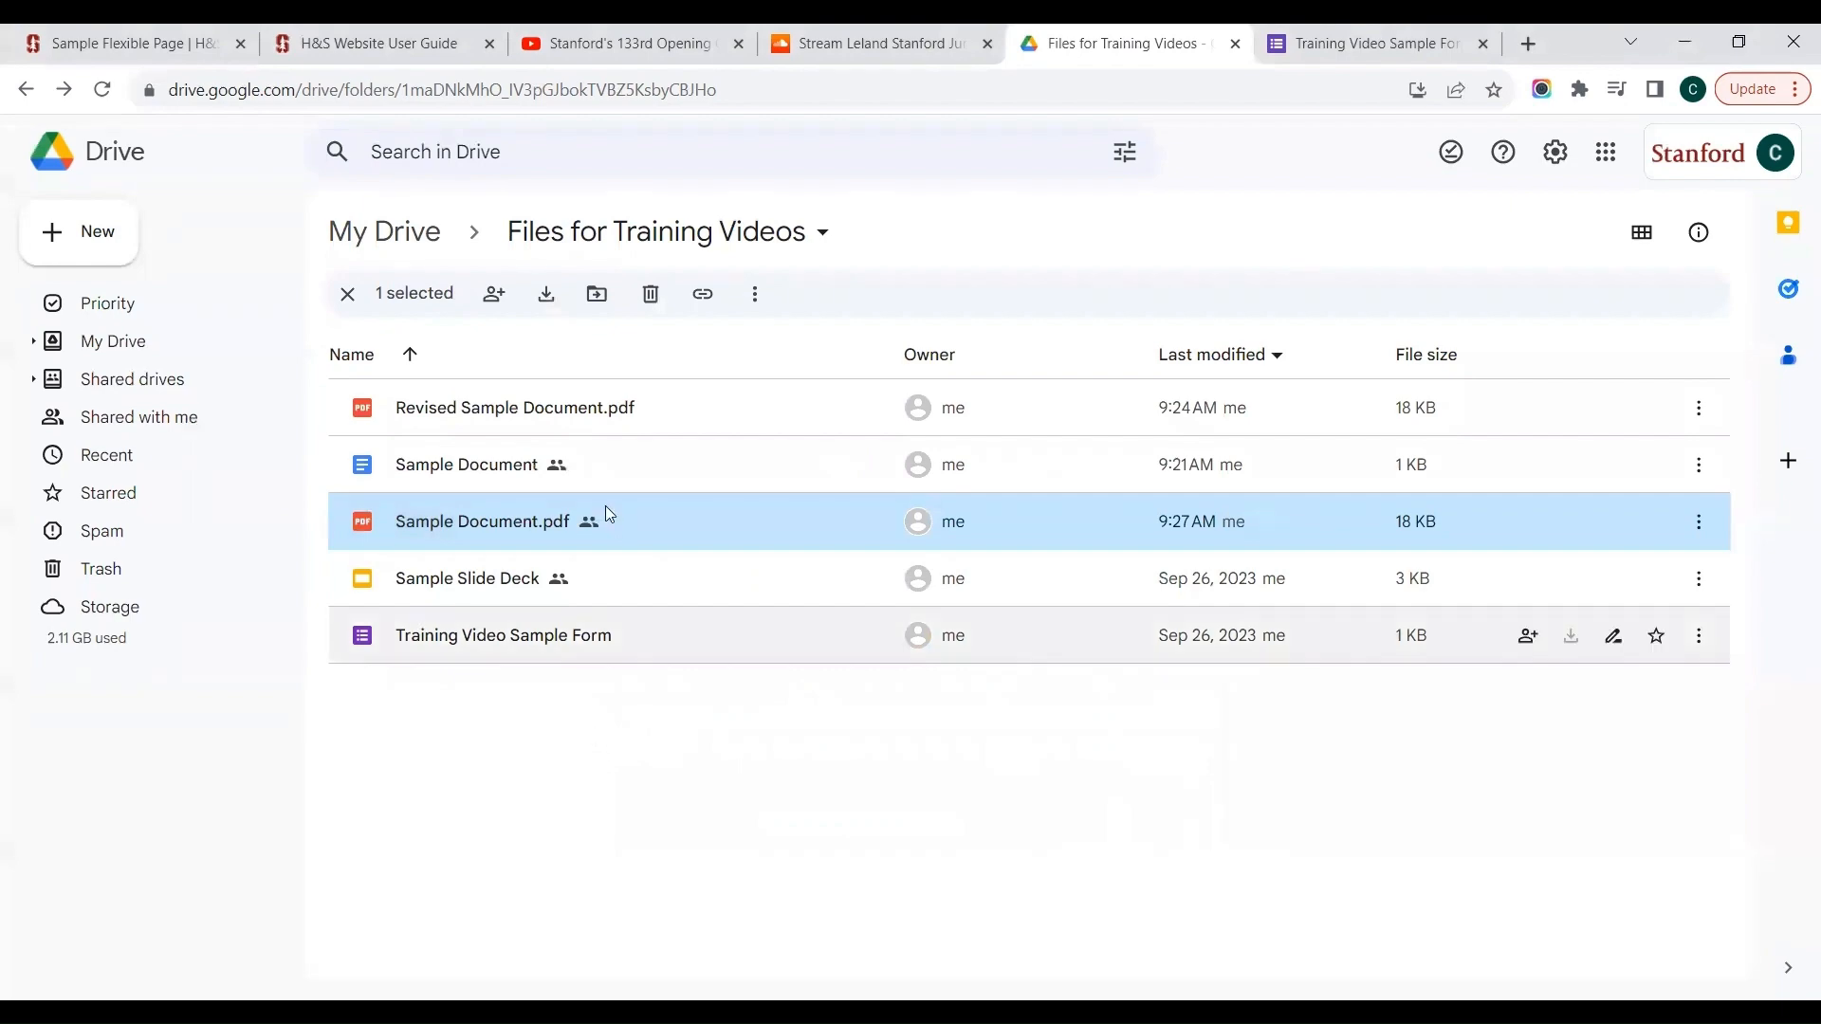
Refresh the Sample Flexible Page and check the PDF behind its "Document on Google Drive" link, returning to the page
{"action": "left_click", "coordinate": [130, 61]}
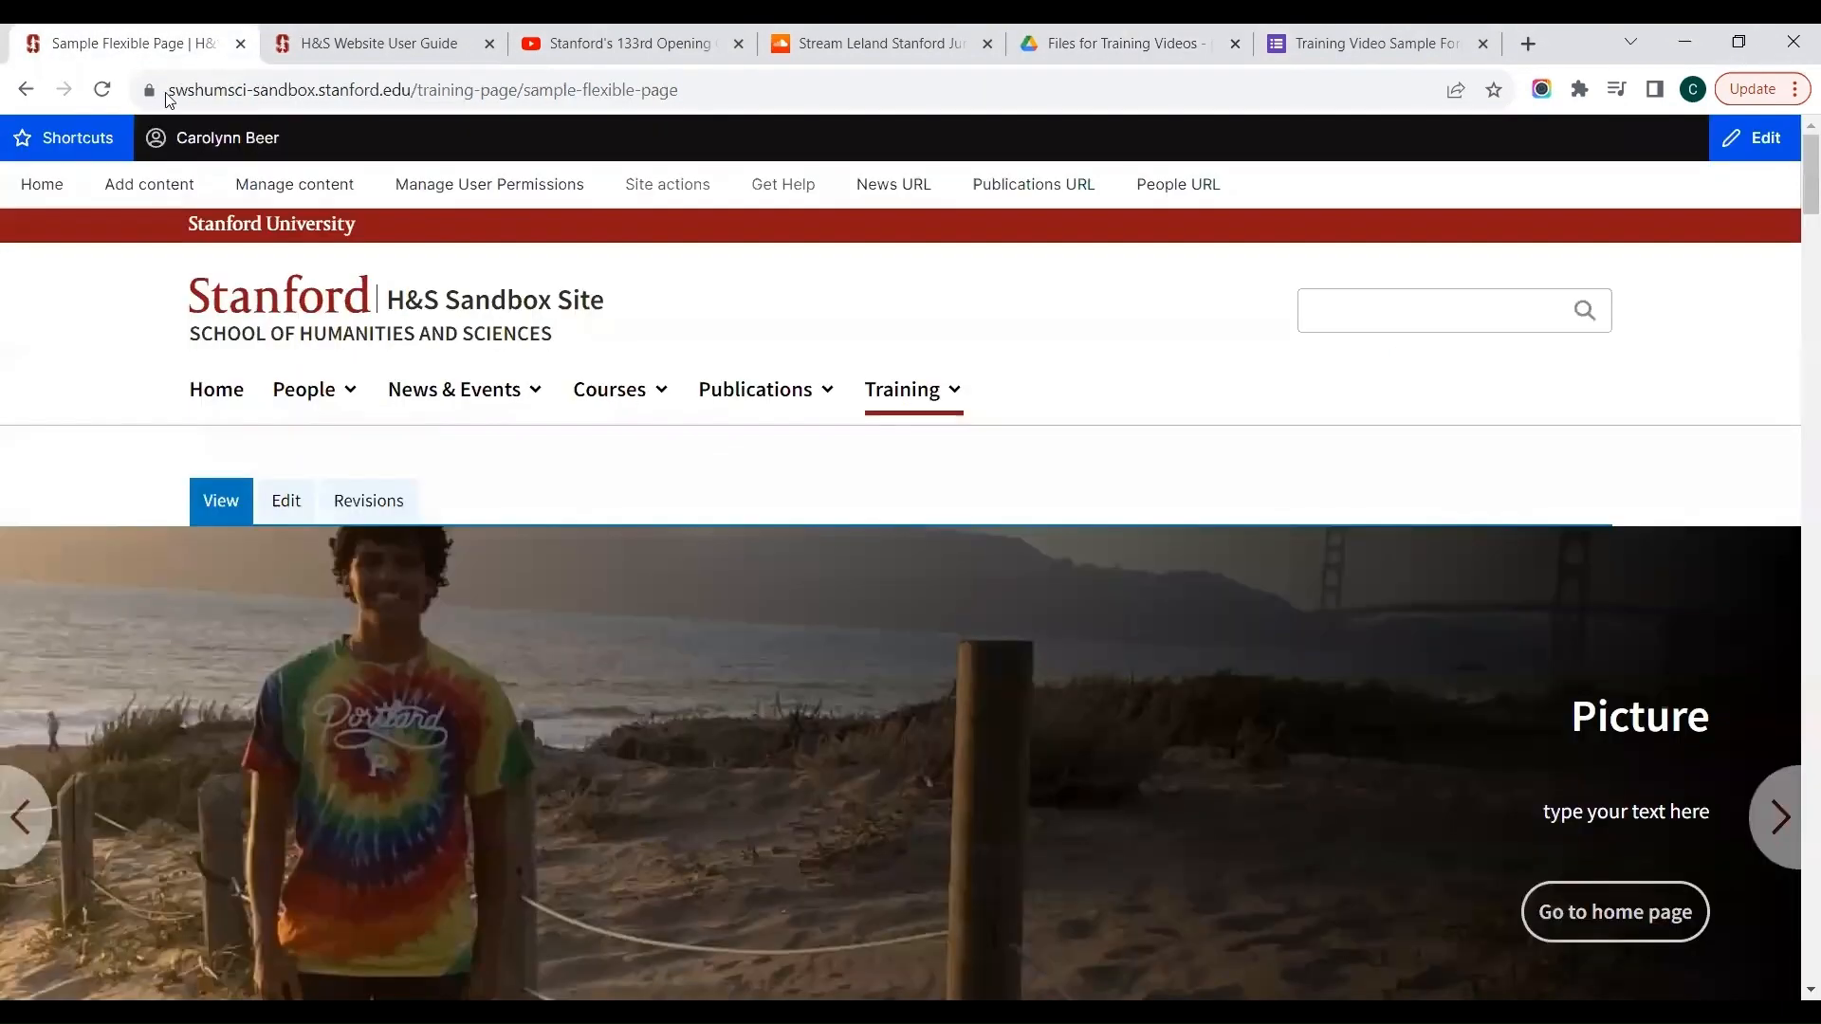
{"action": "left_click", "coordinate": [113, 92]}
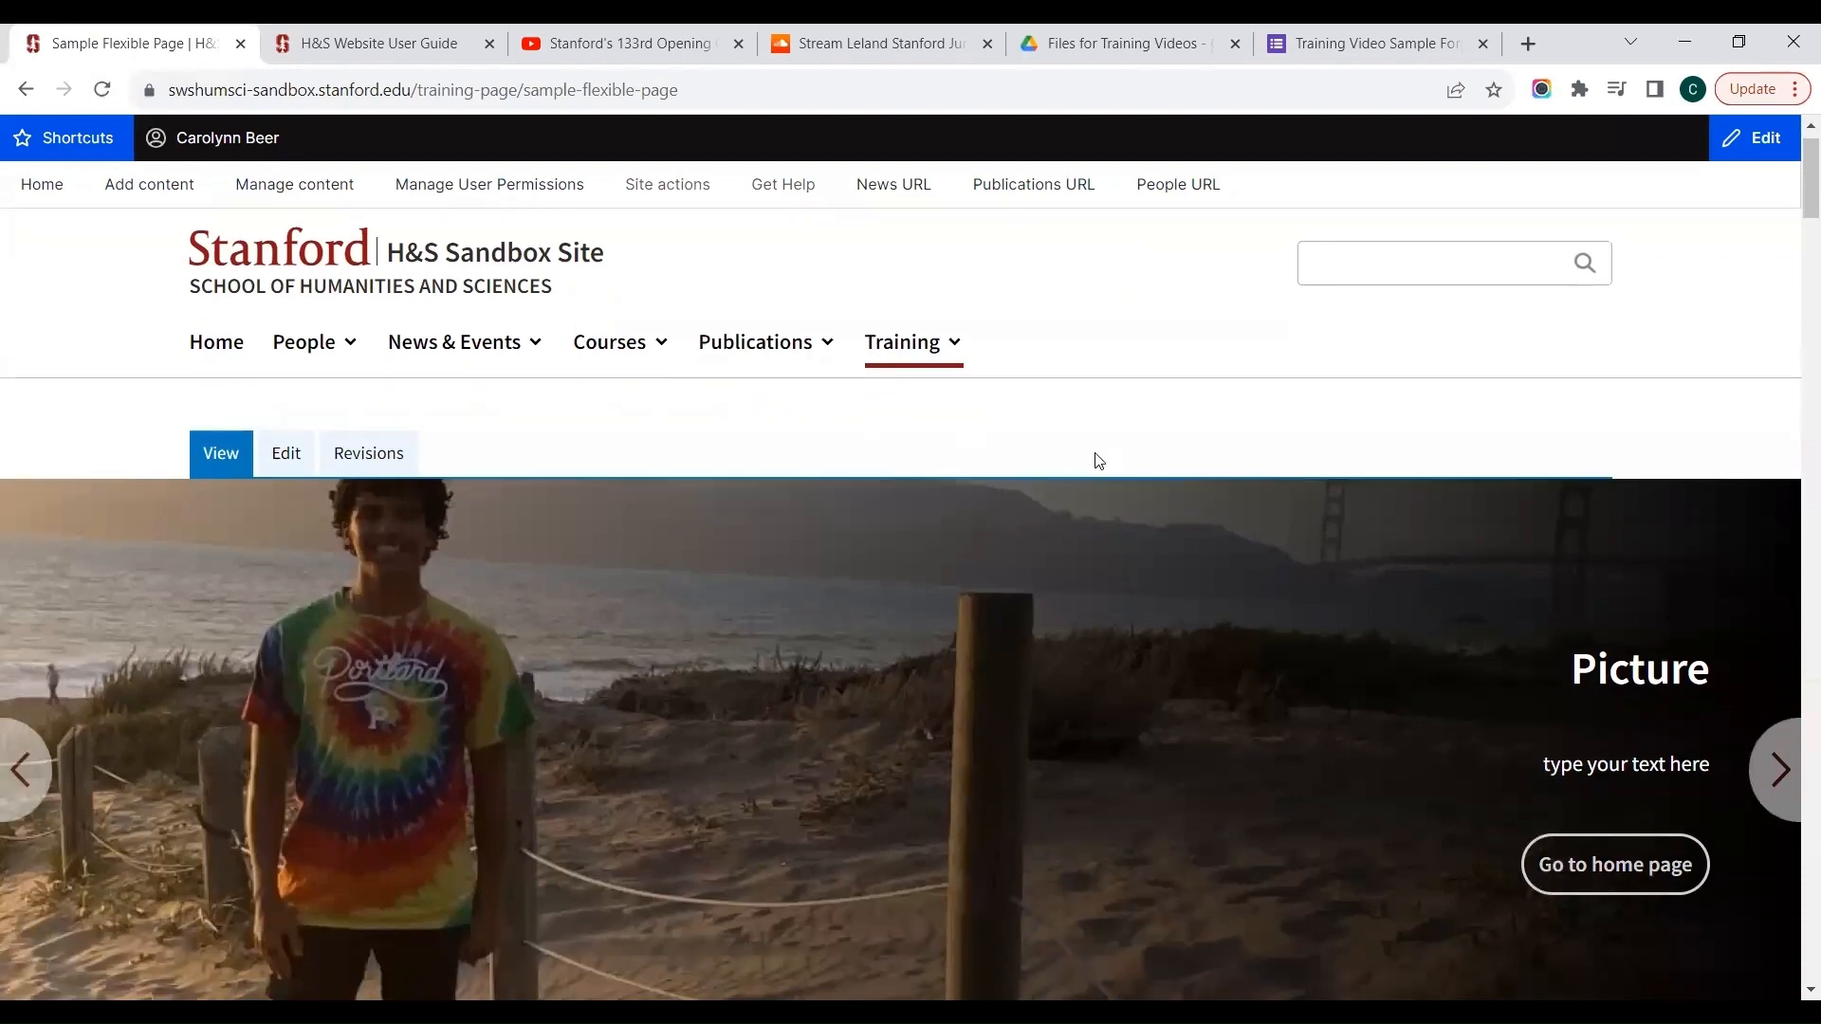
{"action": "scroll", "coordinate": [1094, 460], "scroll_direction": "down", "scroll_amount": 12}
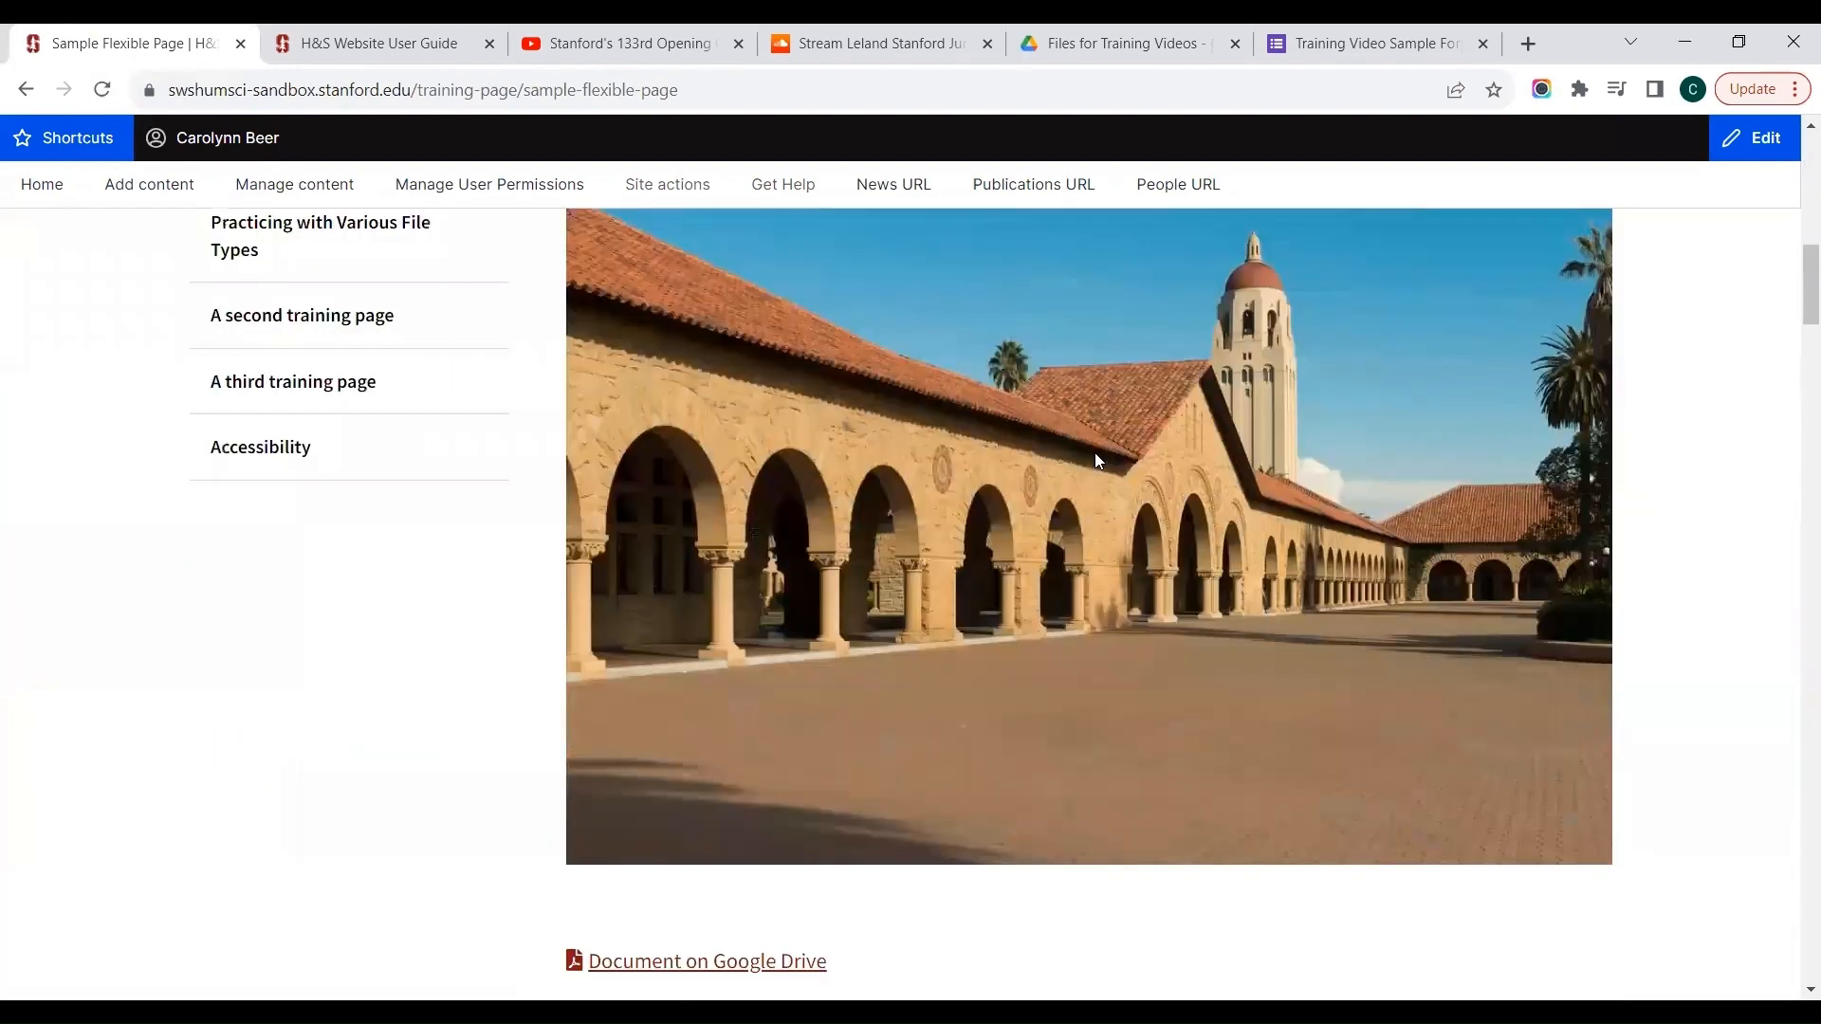
{"action": "scroll", "coordinate": [1094, 460], "scroll_direction": "down", "scroll_amount": 1}
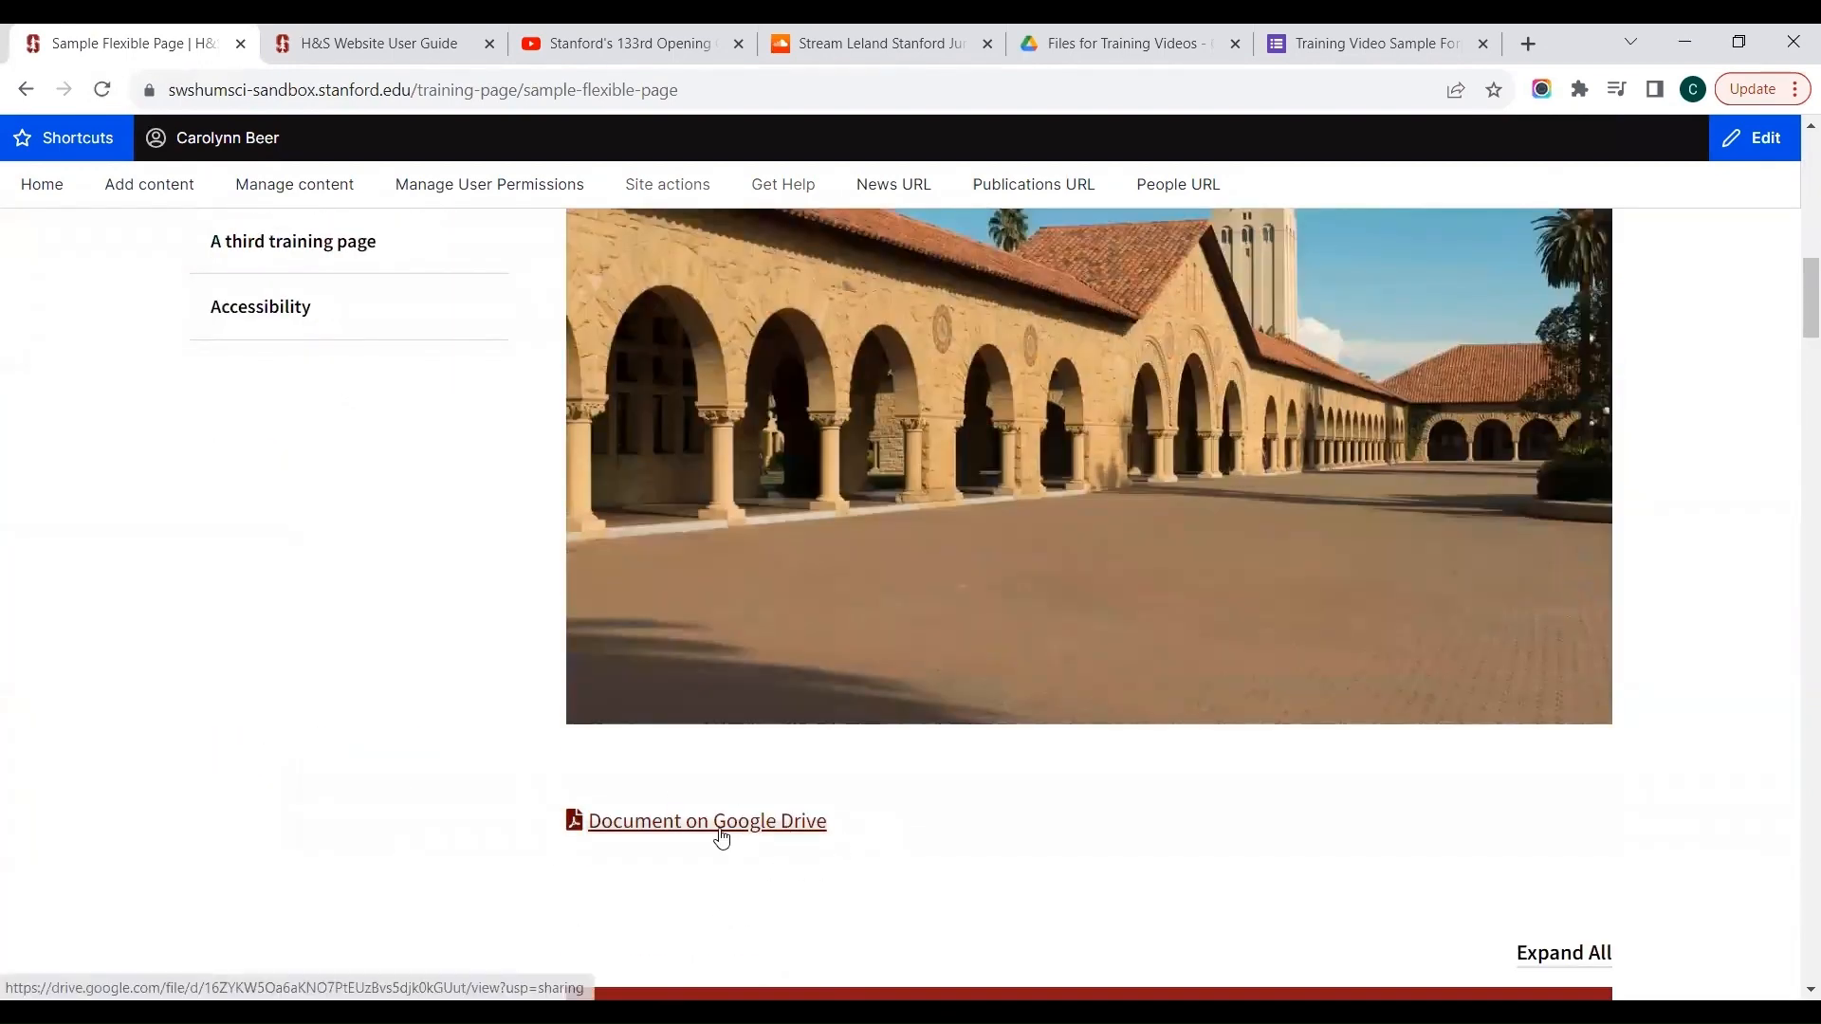
{"action": "left_click", "coordinate": [720, 831]}
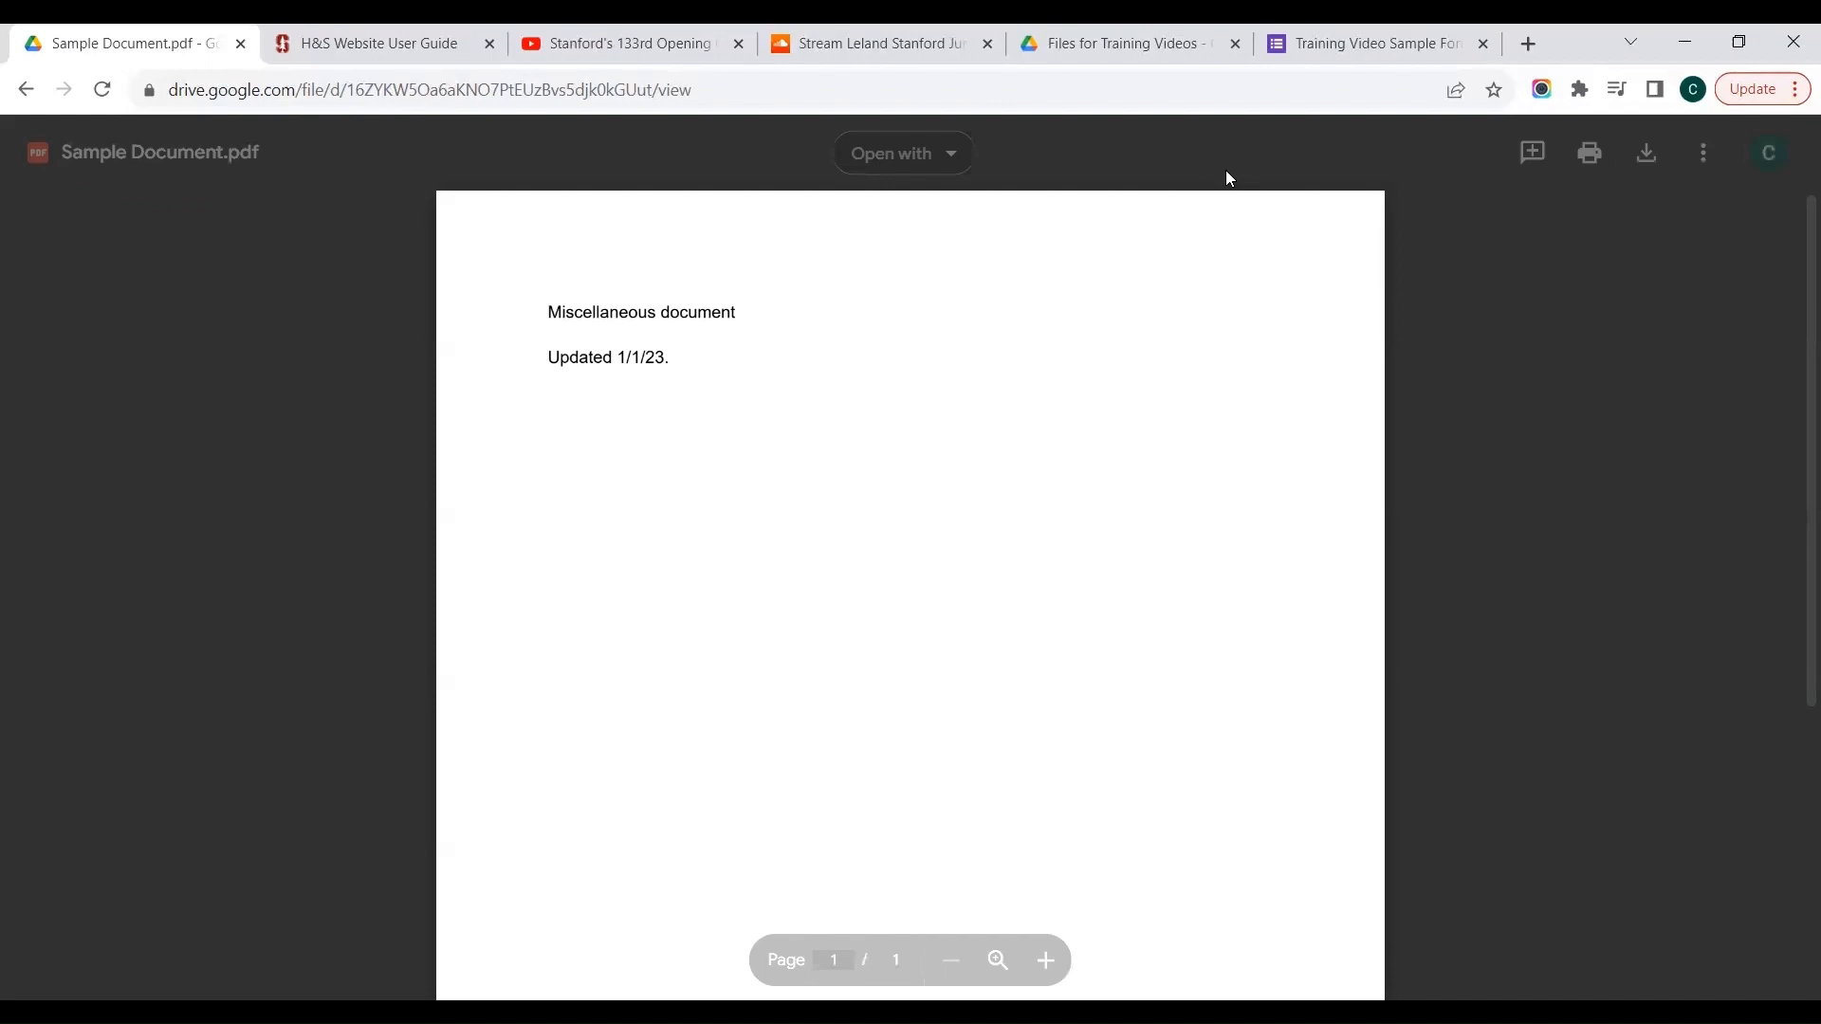
{"action": "left_click", "coordinate": [25, 89]}
View the pages listed under Training and open the site's main navigation menu editor to examine its link order
{"action": "scroll", "coordinate": [85, 510], "scroll_direction": "up", "scroll_amount": 10}
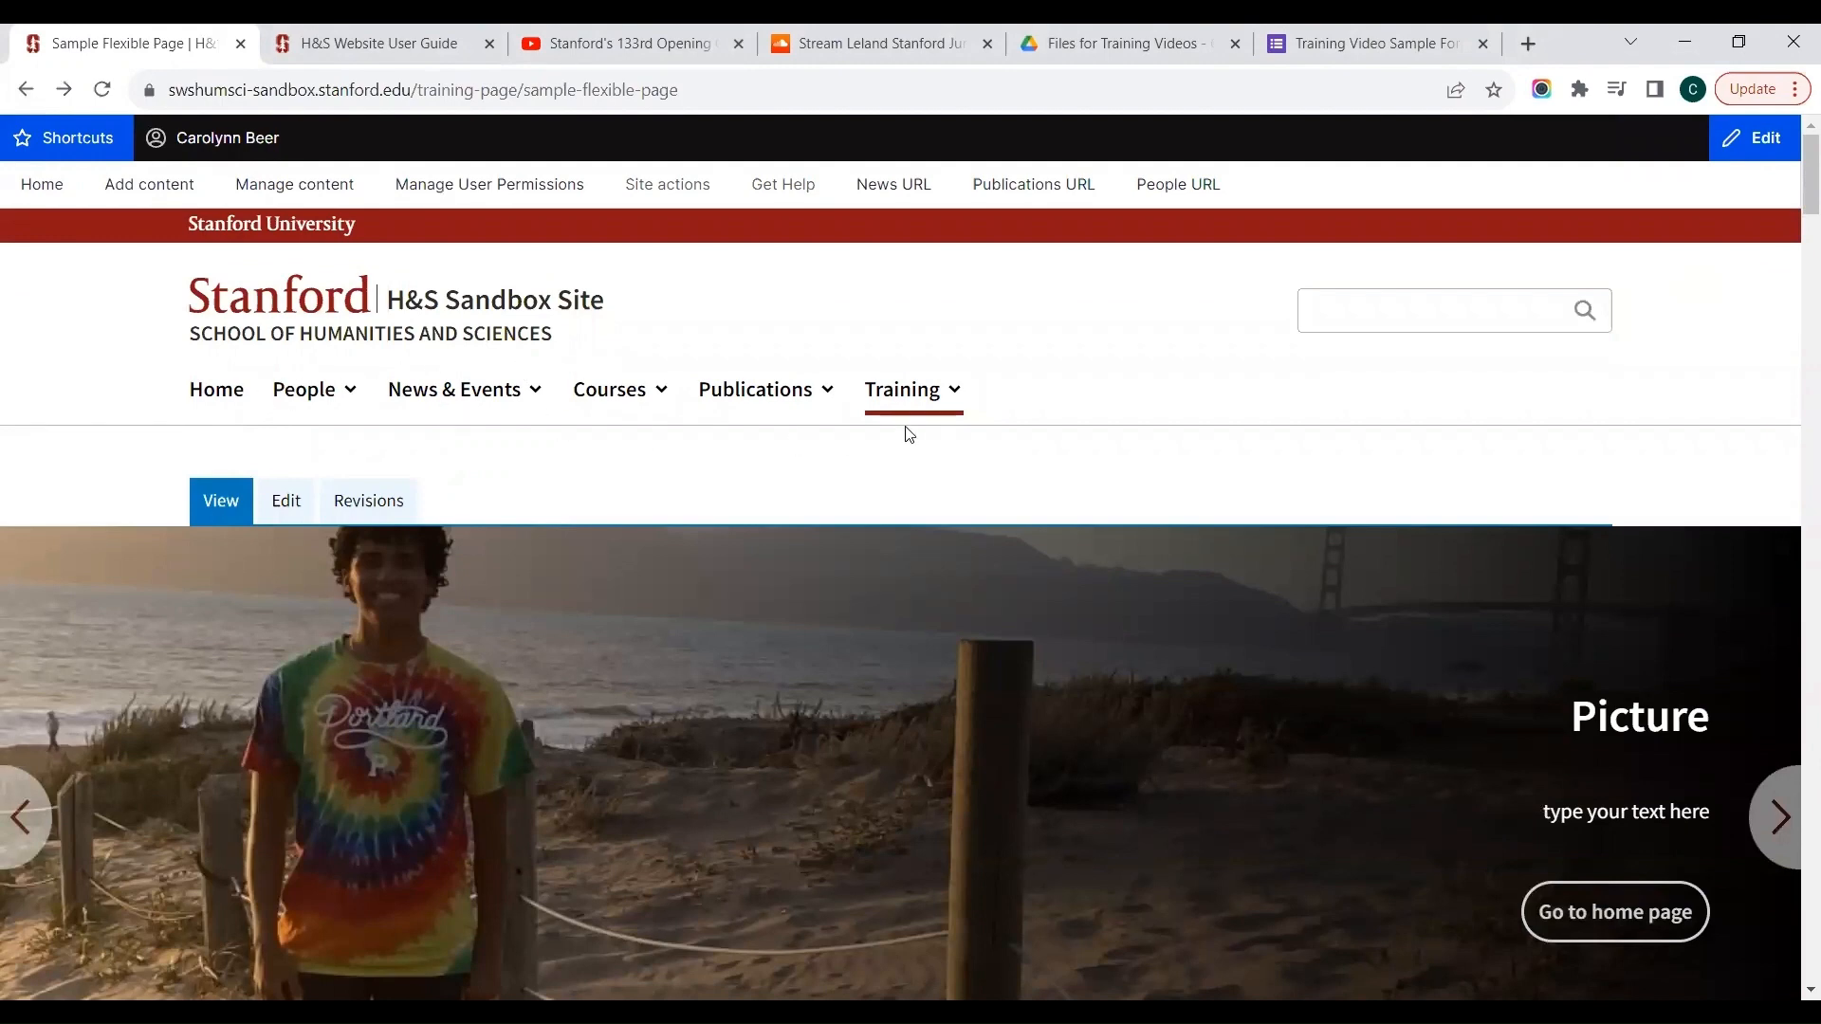
{"action": "left_click", "coordinate": [955, 391]}
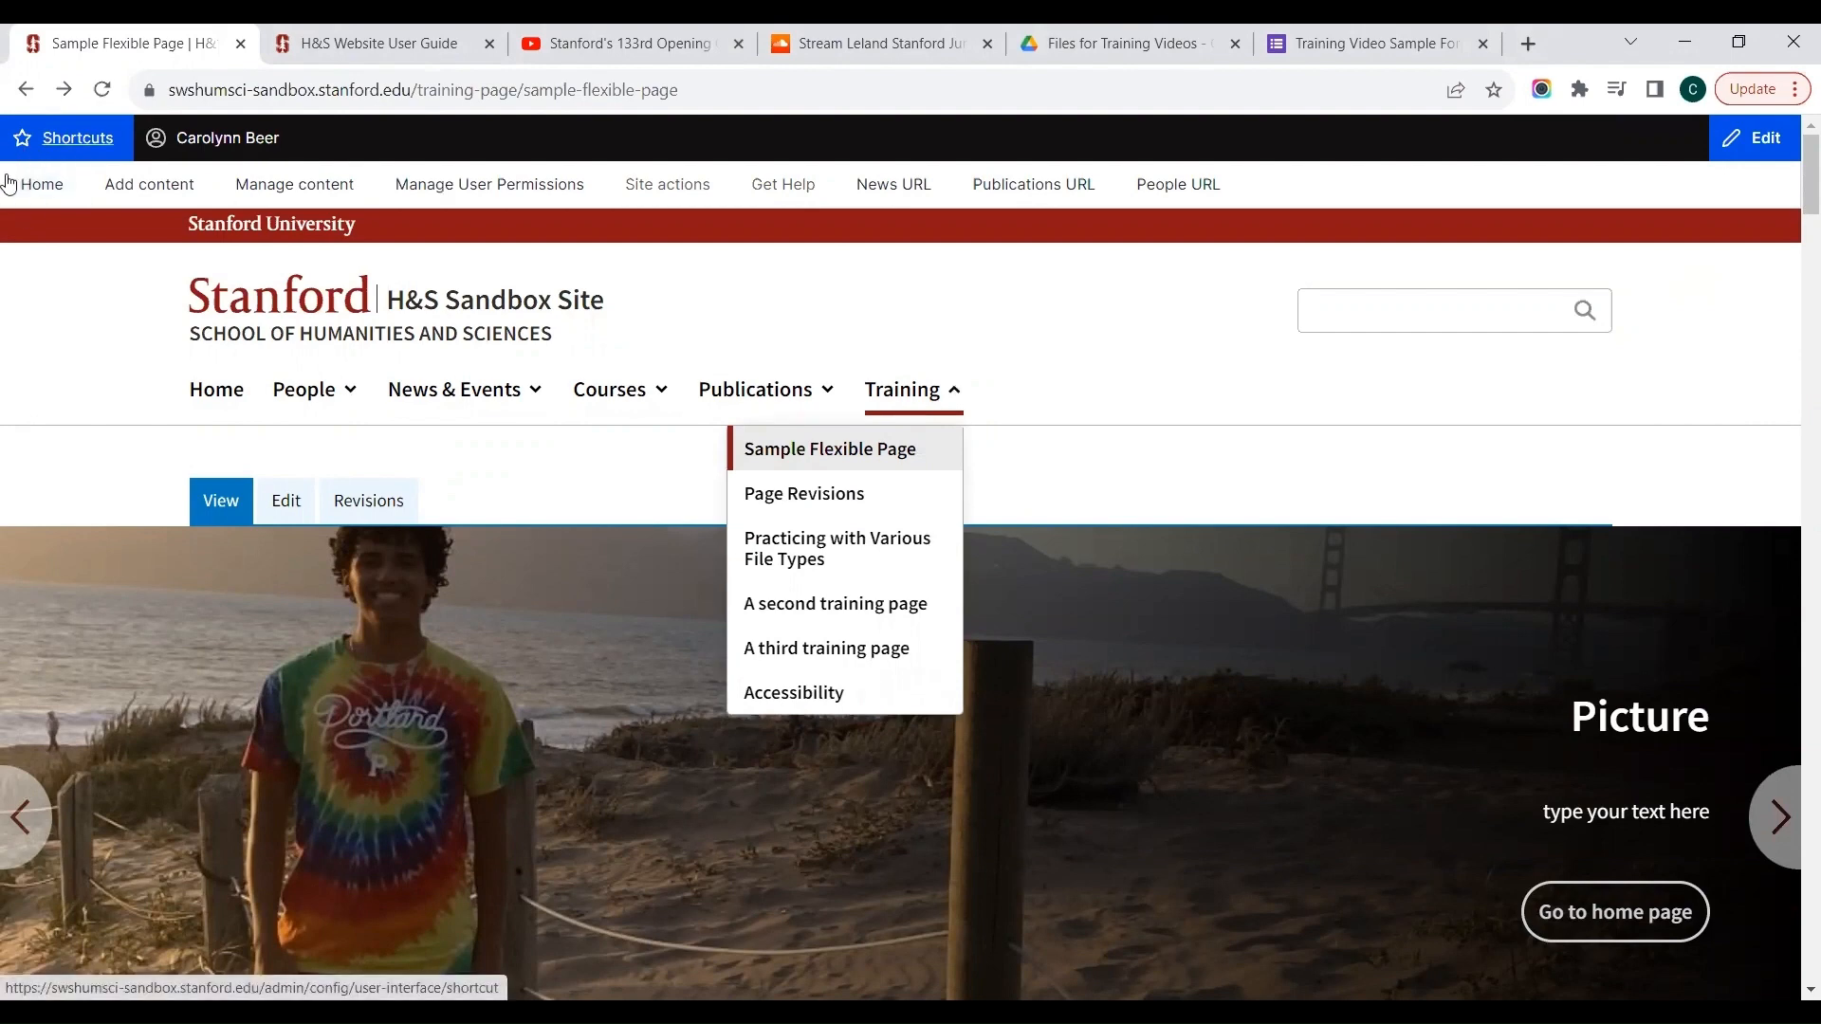
{"action": "mouse_move", "coordinate": [654, 192]}
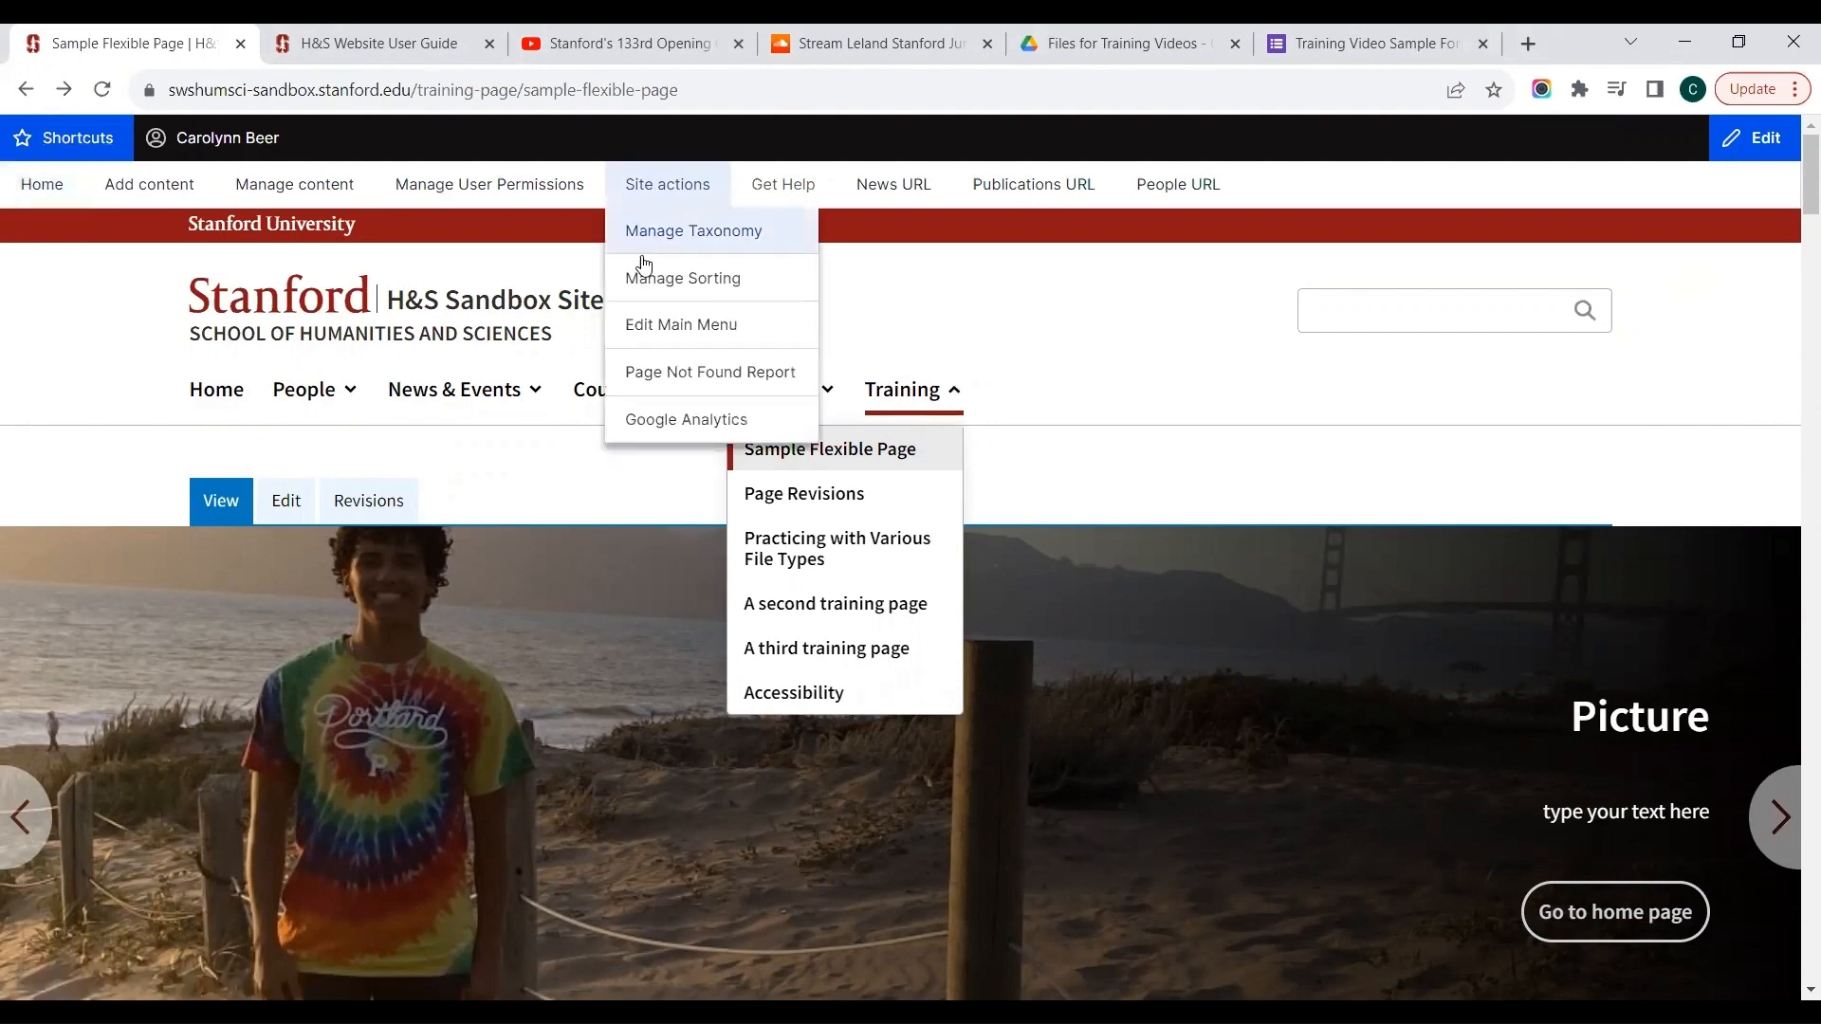
{"action": "left_click", "coordinate": [641, 324]}
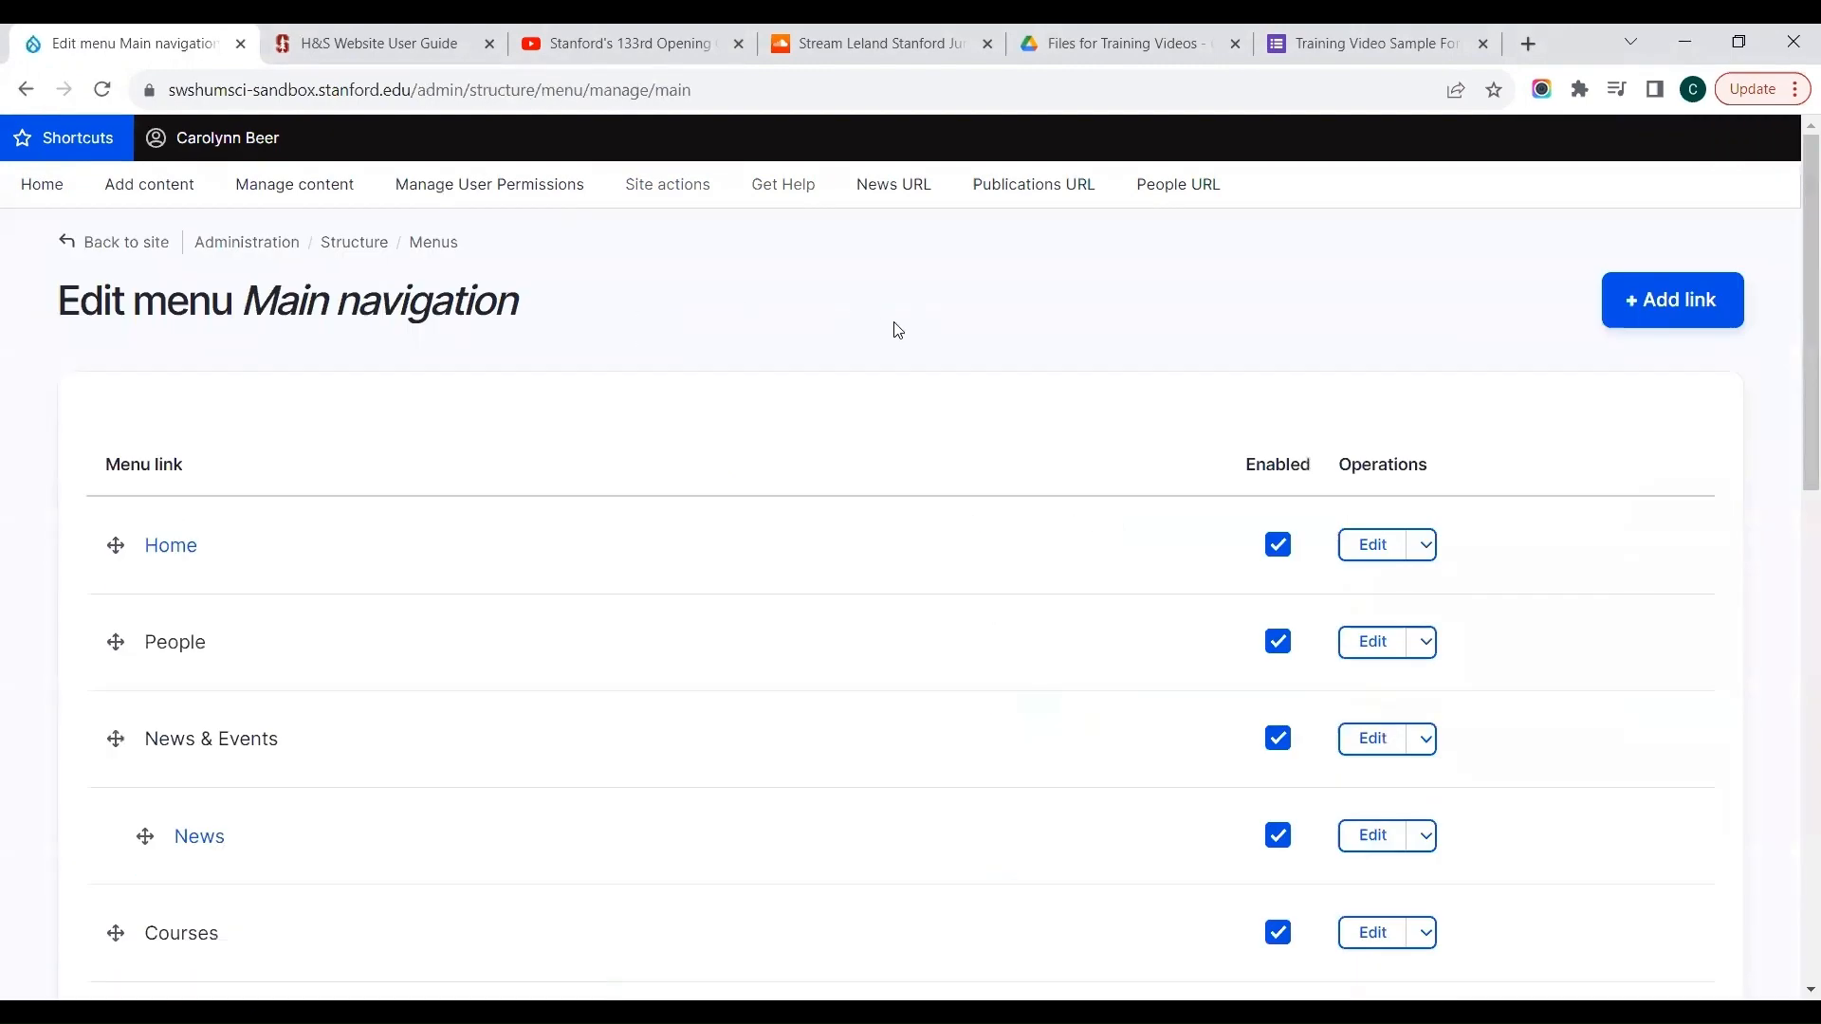
{"action": "scroll", "coordinate": [897, 329], "scroll_direction": "down", "scroll_amount": 1}
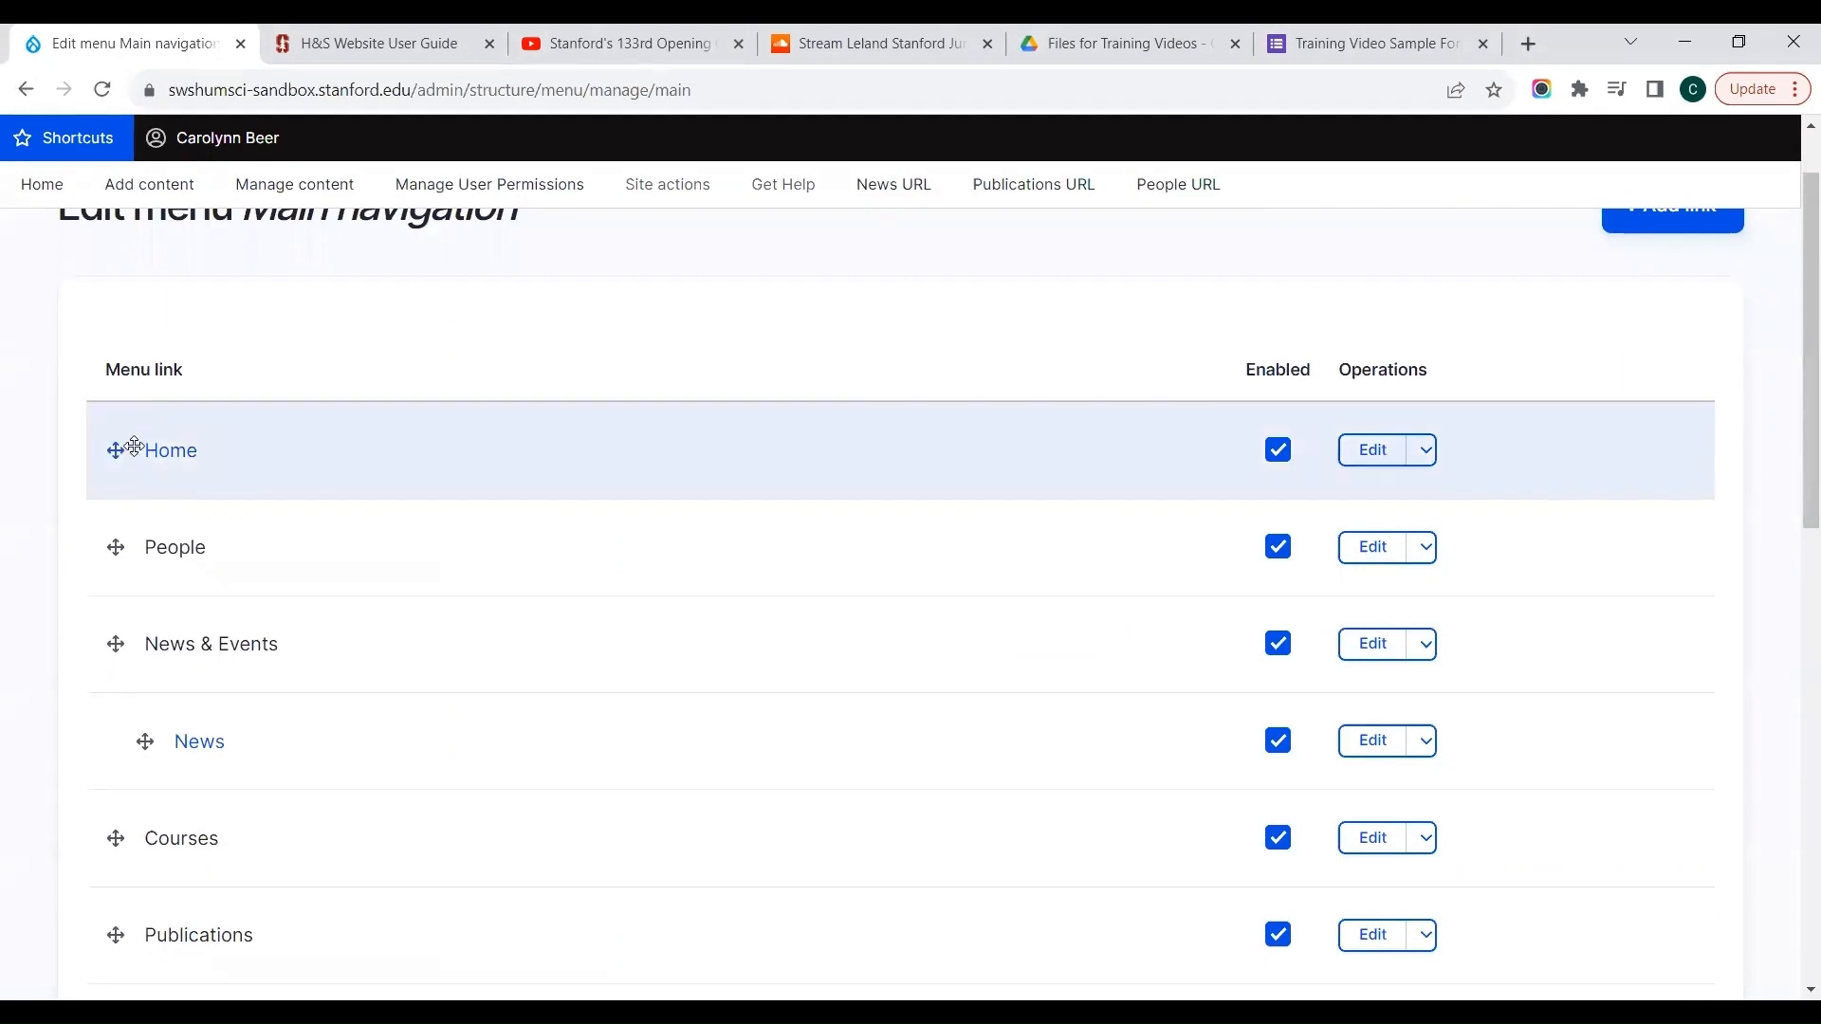
{"action": "scroll", "coordinate": [109, 465], "scroll_direction": "up", "scroll_amount": 1}
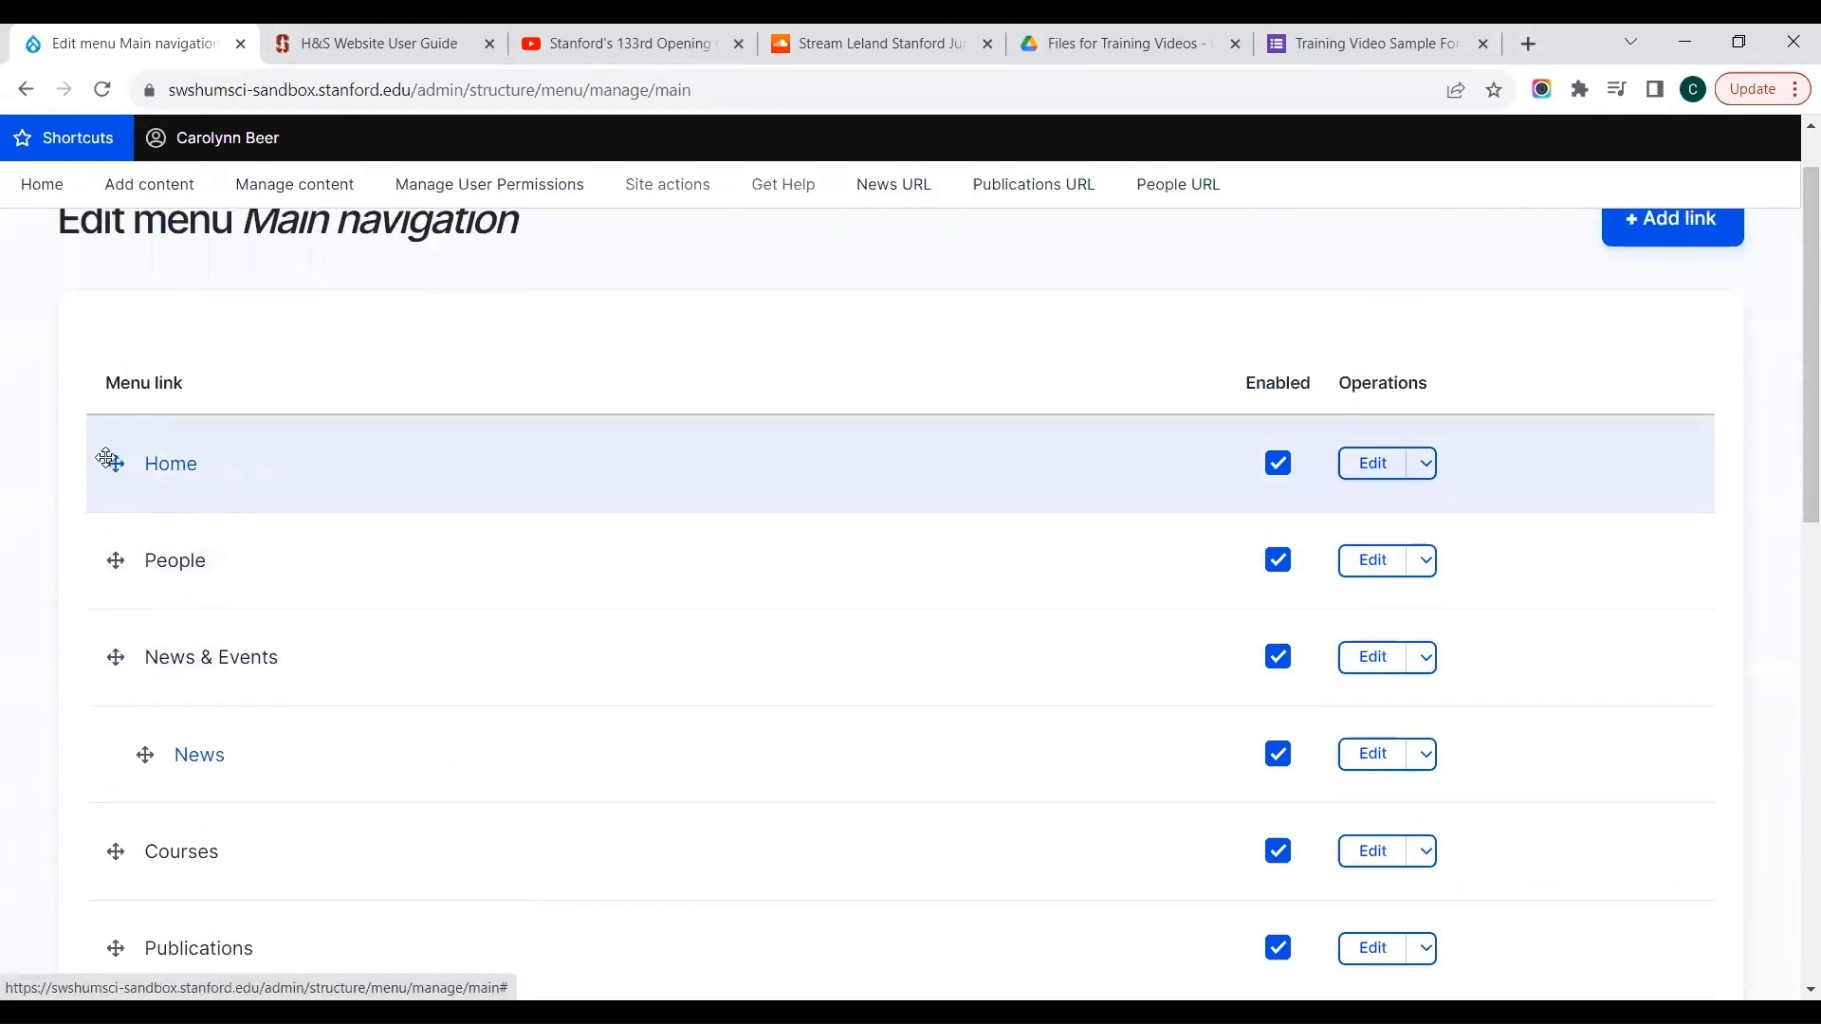
Return to the Sample Flexible Page to view the pages under News & Events and Training, reopening the main menu editor for comparison
{"action": "left_click", "coordinate": [24, 89]}
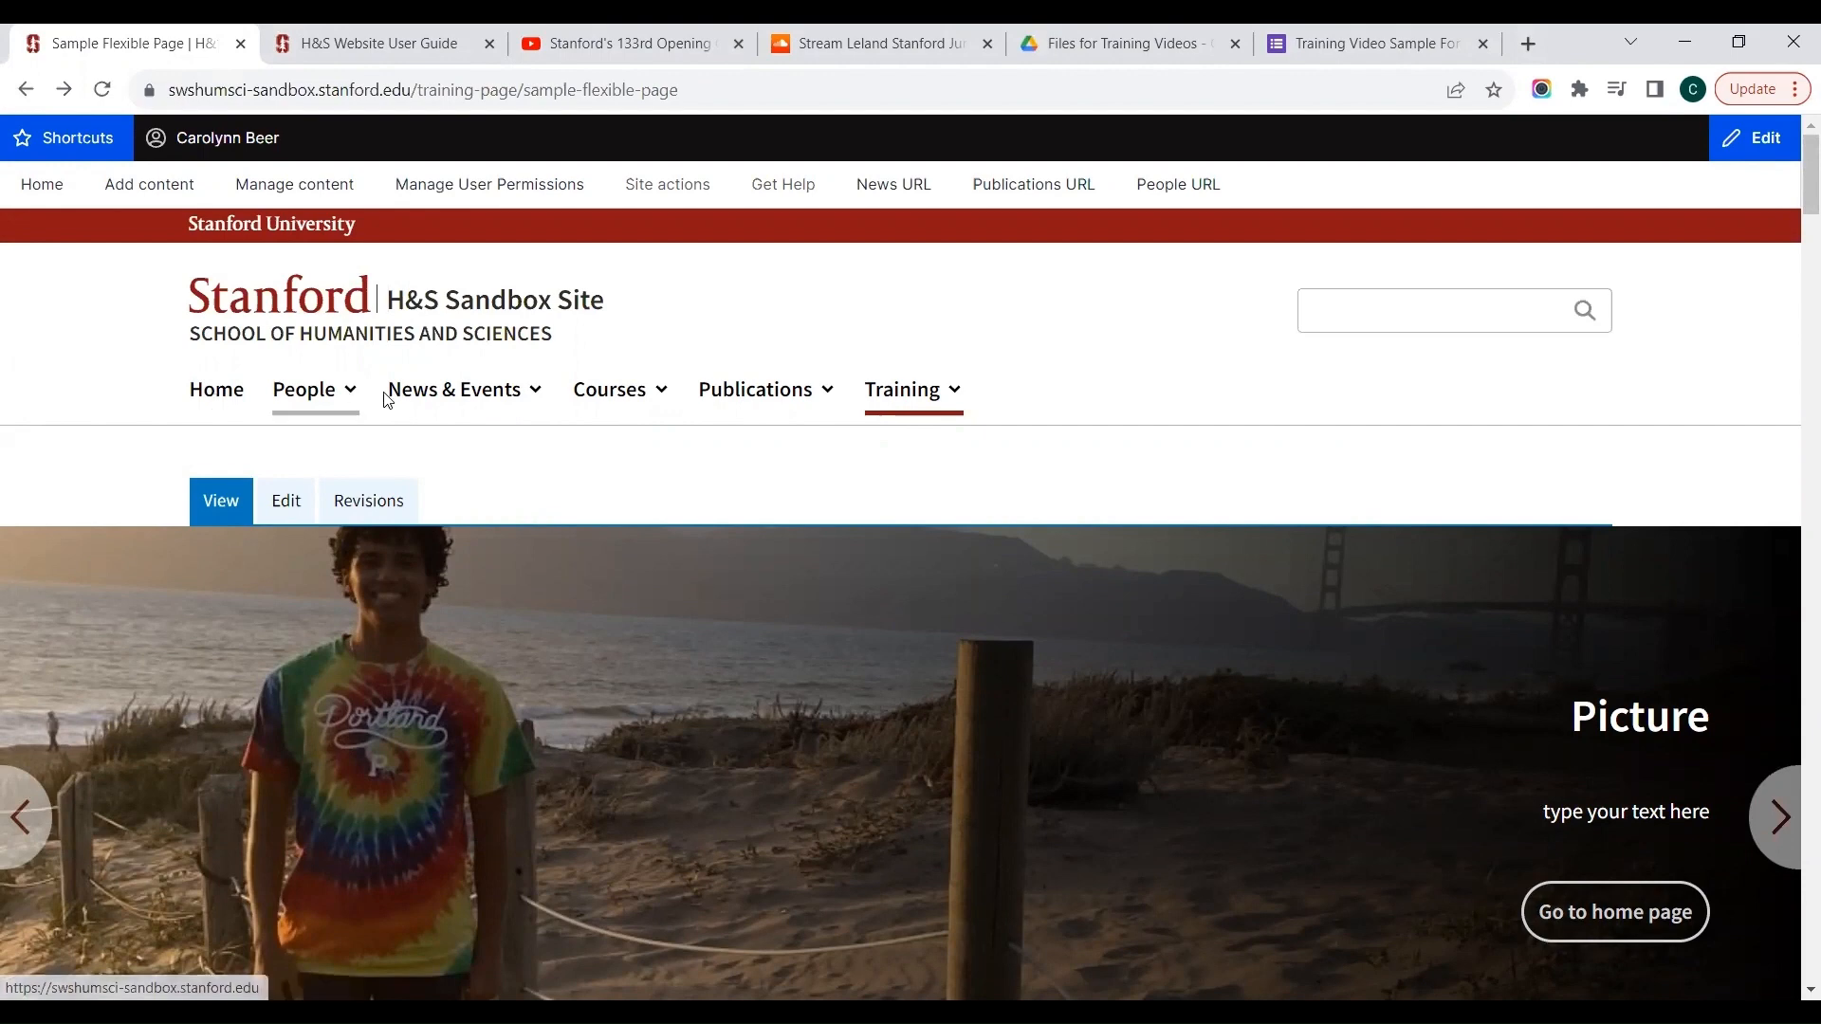
{"action": "left_click", "coordinate": [538, 399]}
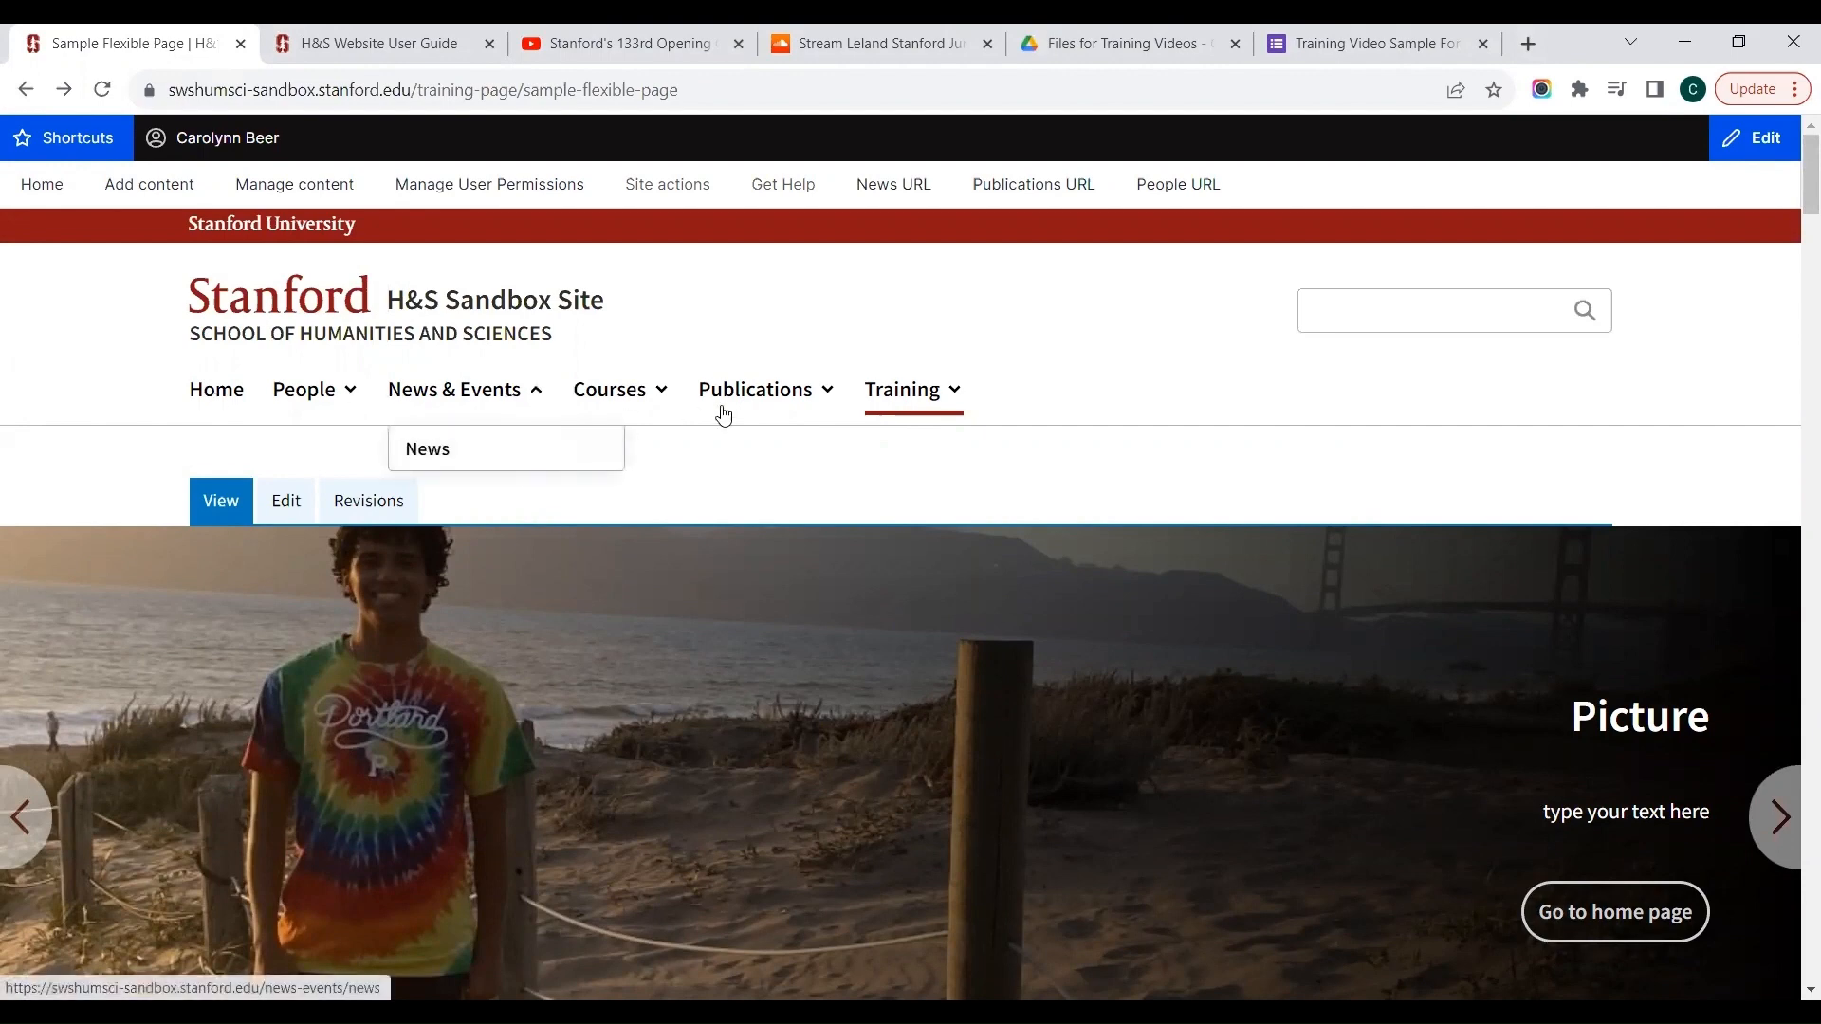
{"action": "left_click", "coordinate": [960, 389]}
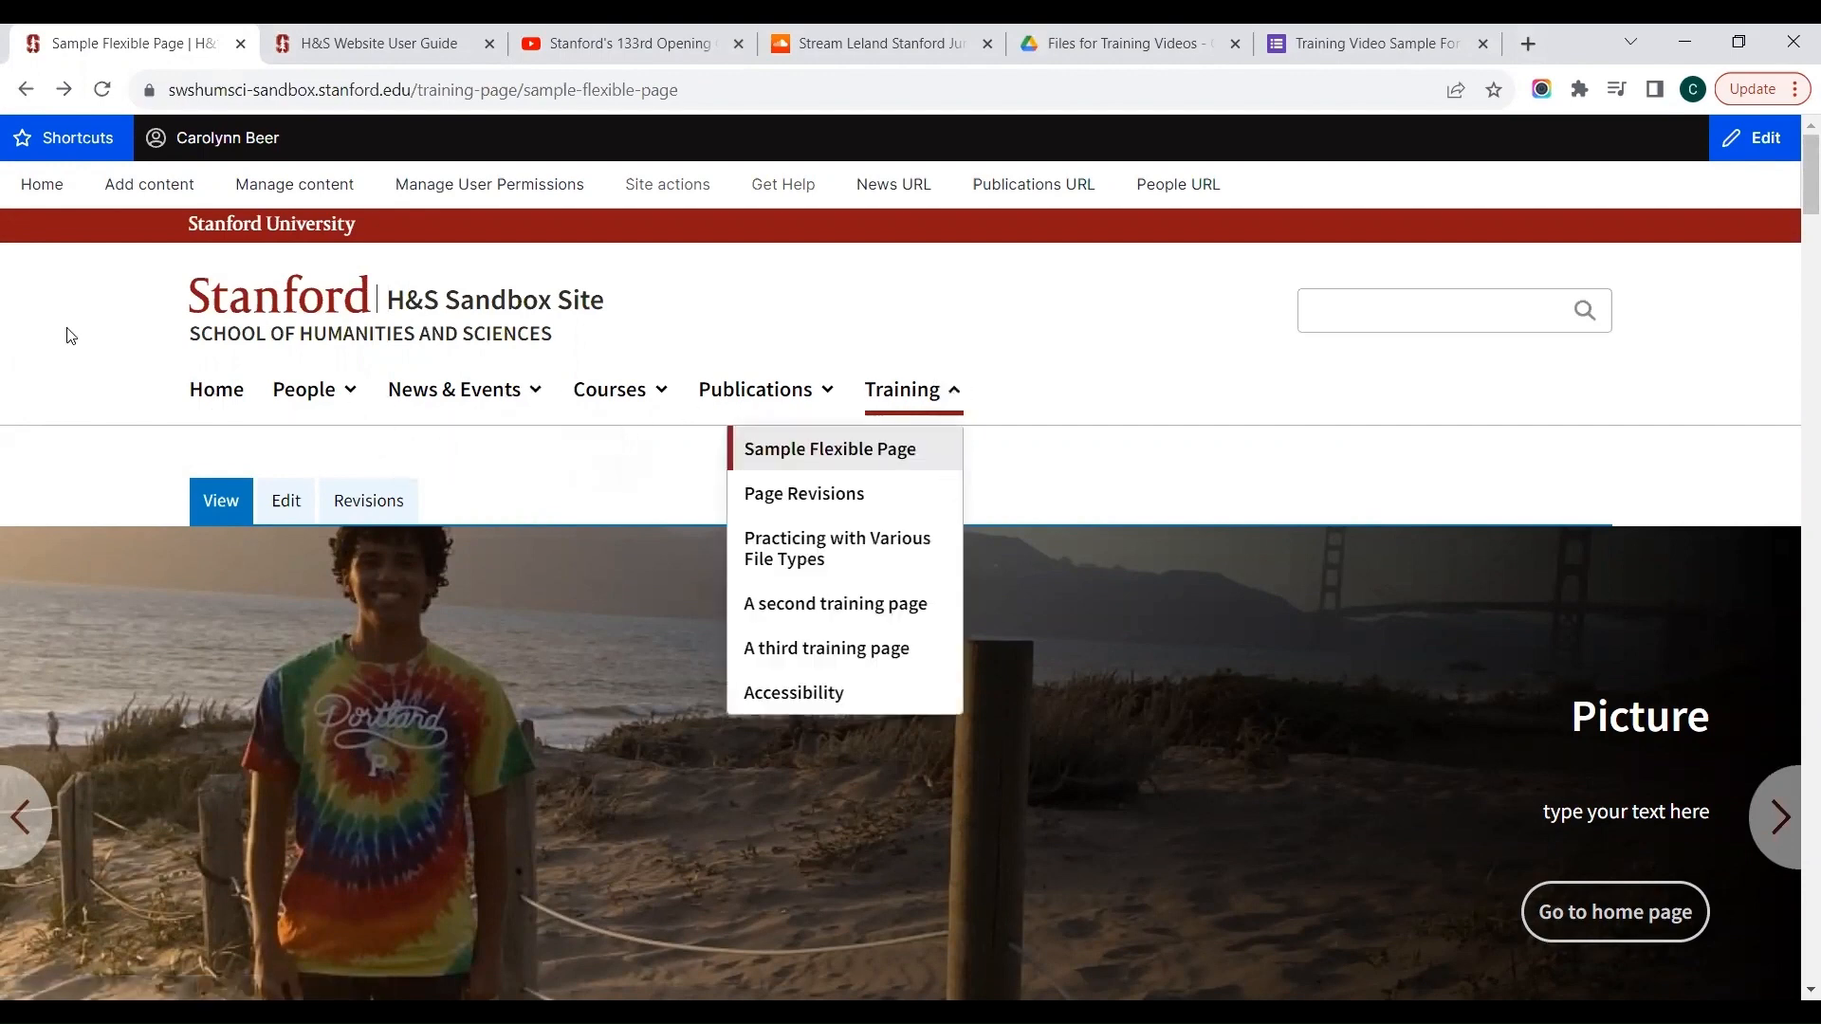
{"action": "mouse_move", "coordinate": [654, 188]}
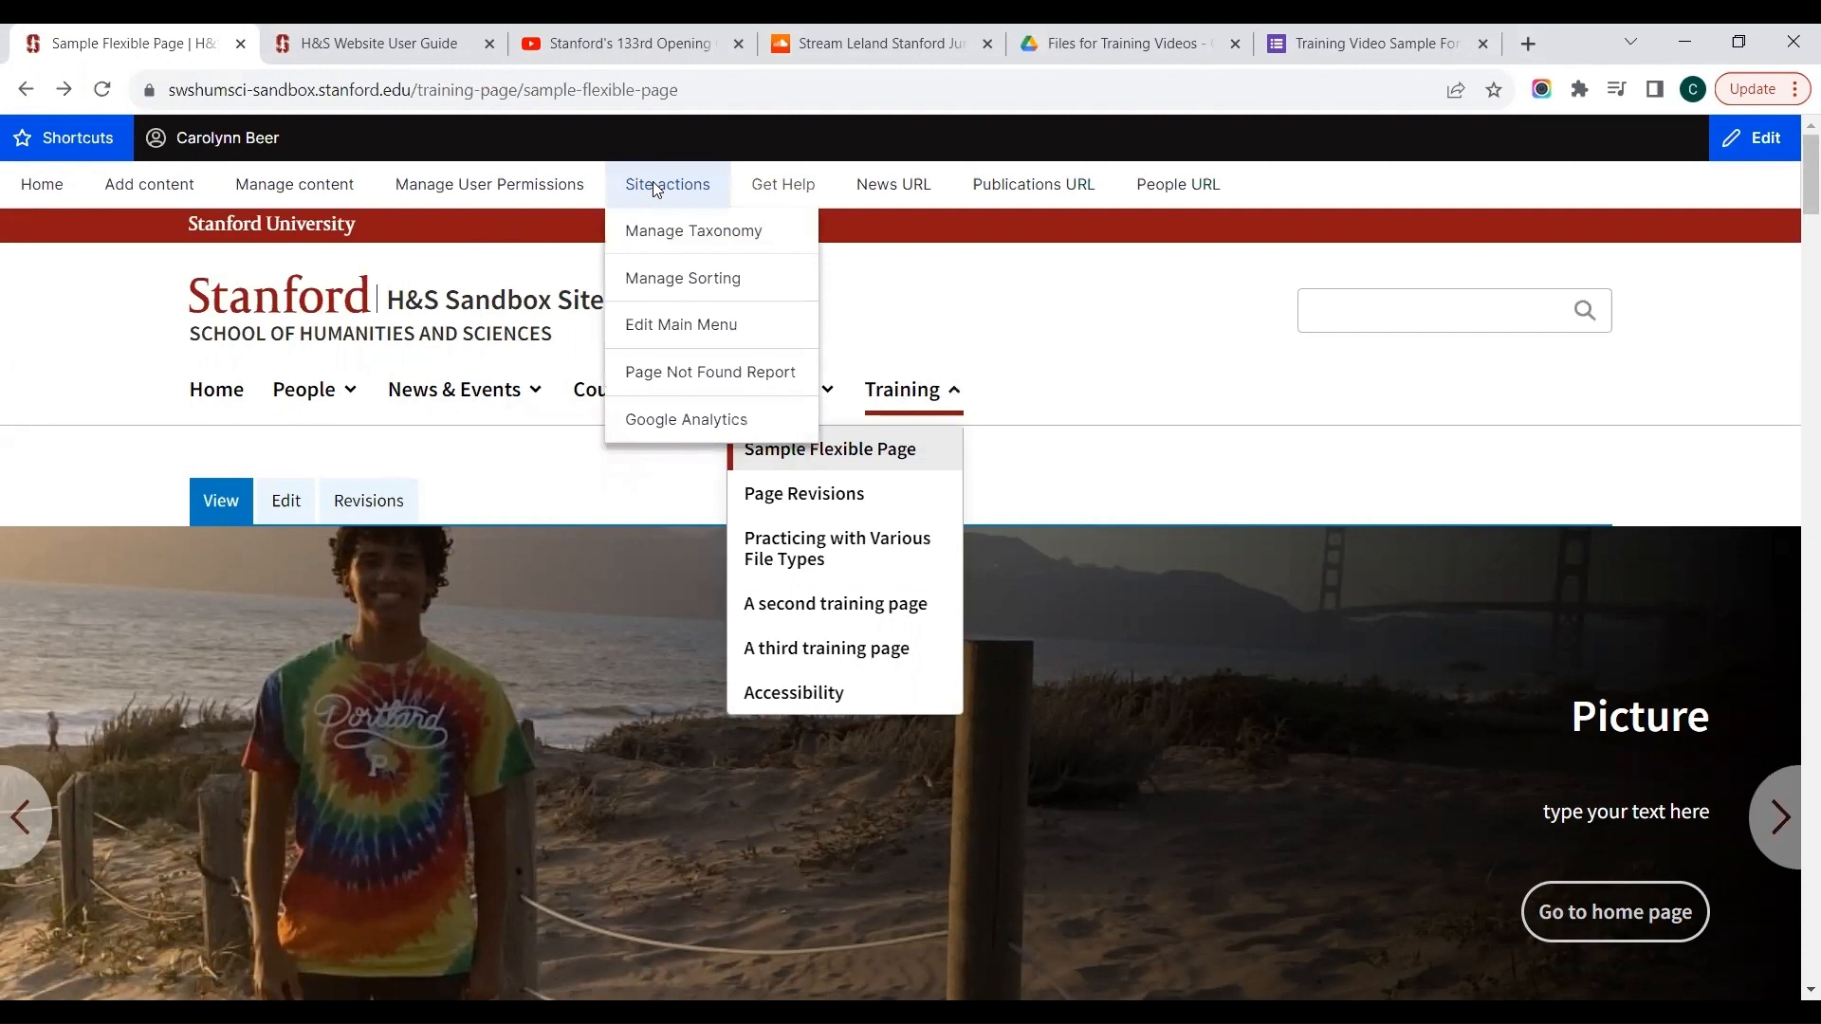
{"action": "left_click", "coordinate": [665, 324]}
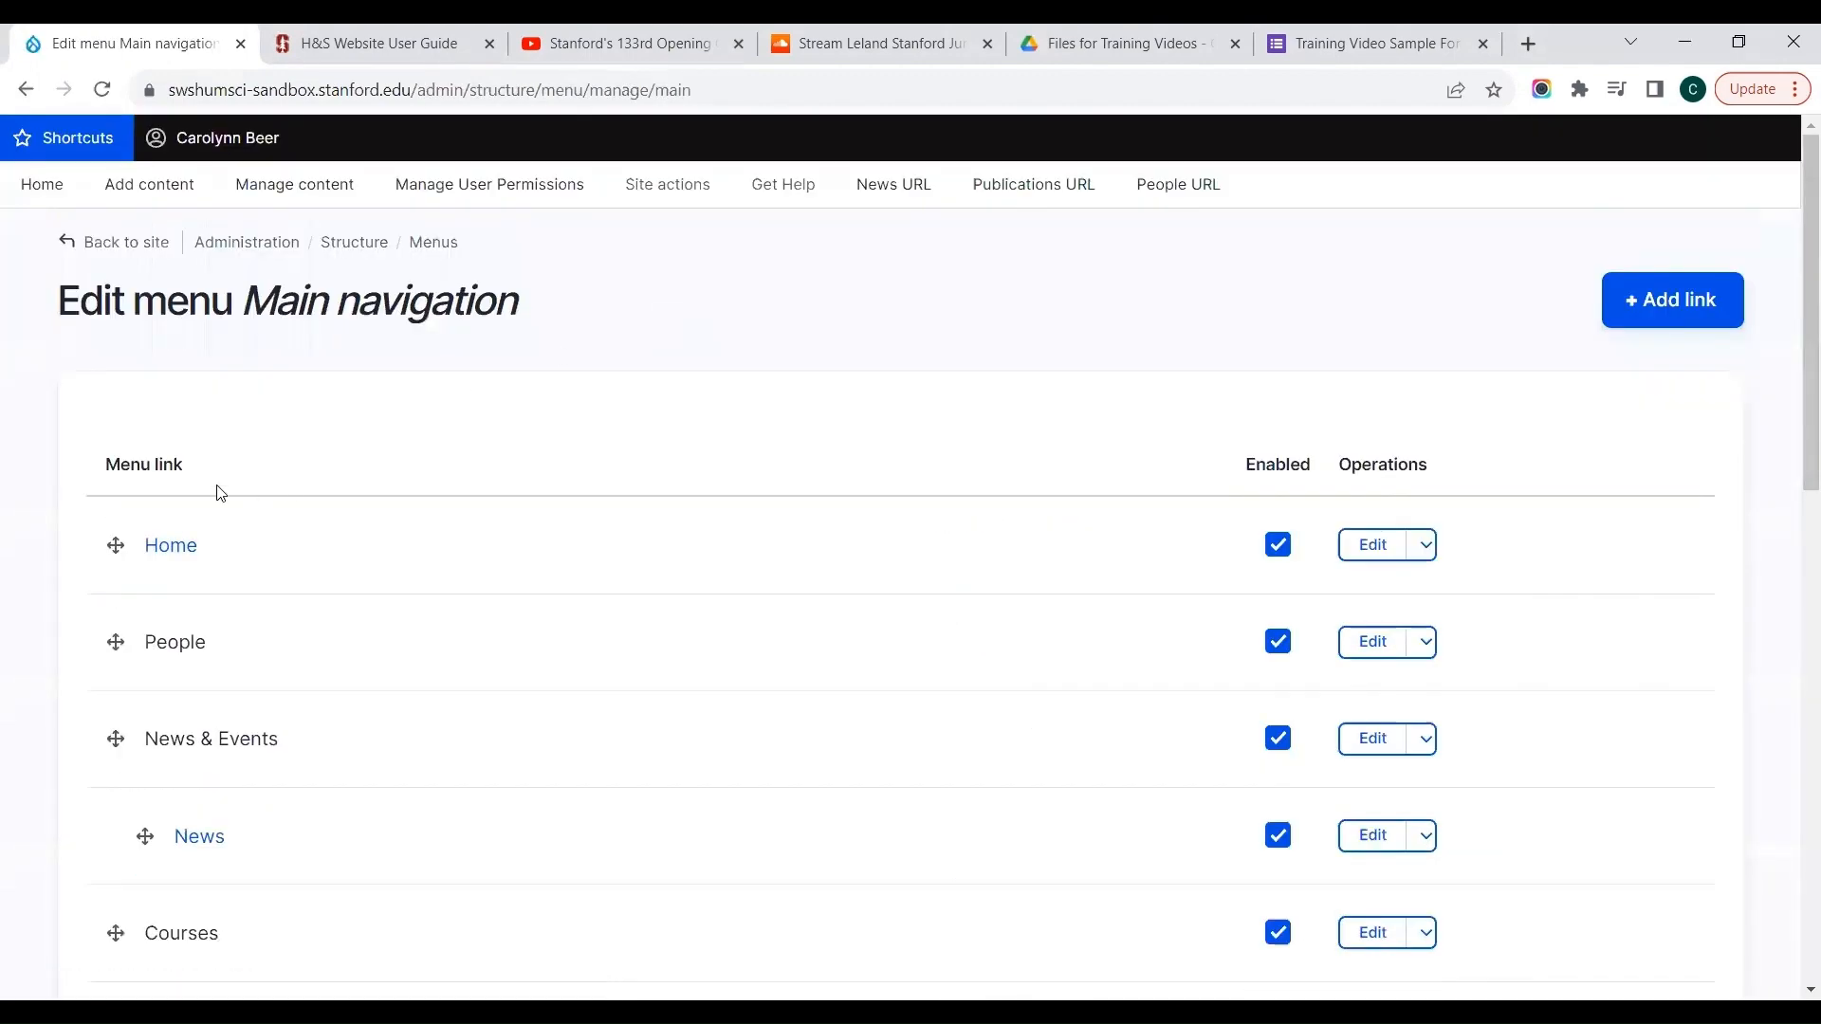
Move the Courses link below Publications in the main navigation menu
{"action": "scroll", "coordinate": [169, 432], "scroll_direction": "down", "scroll_amount": 2}
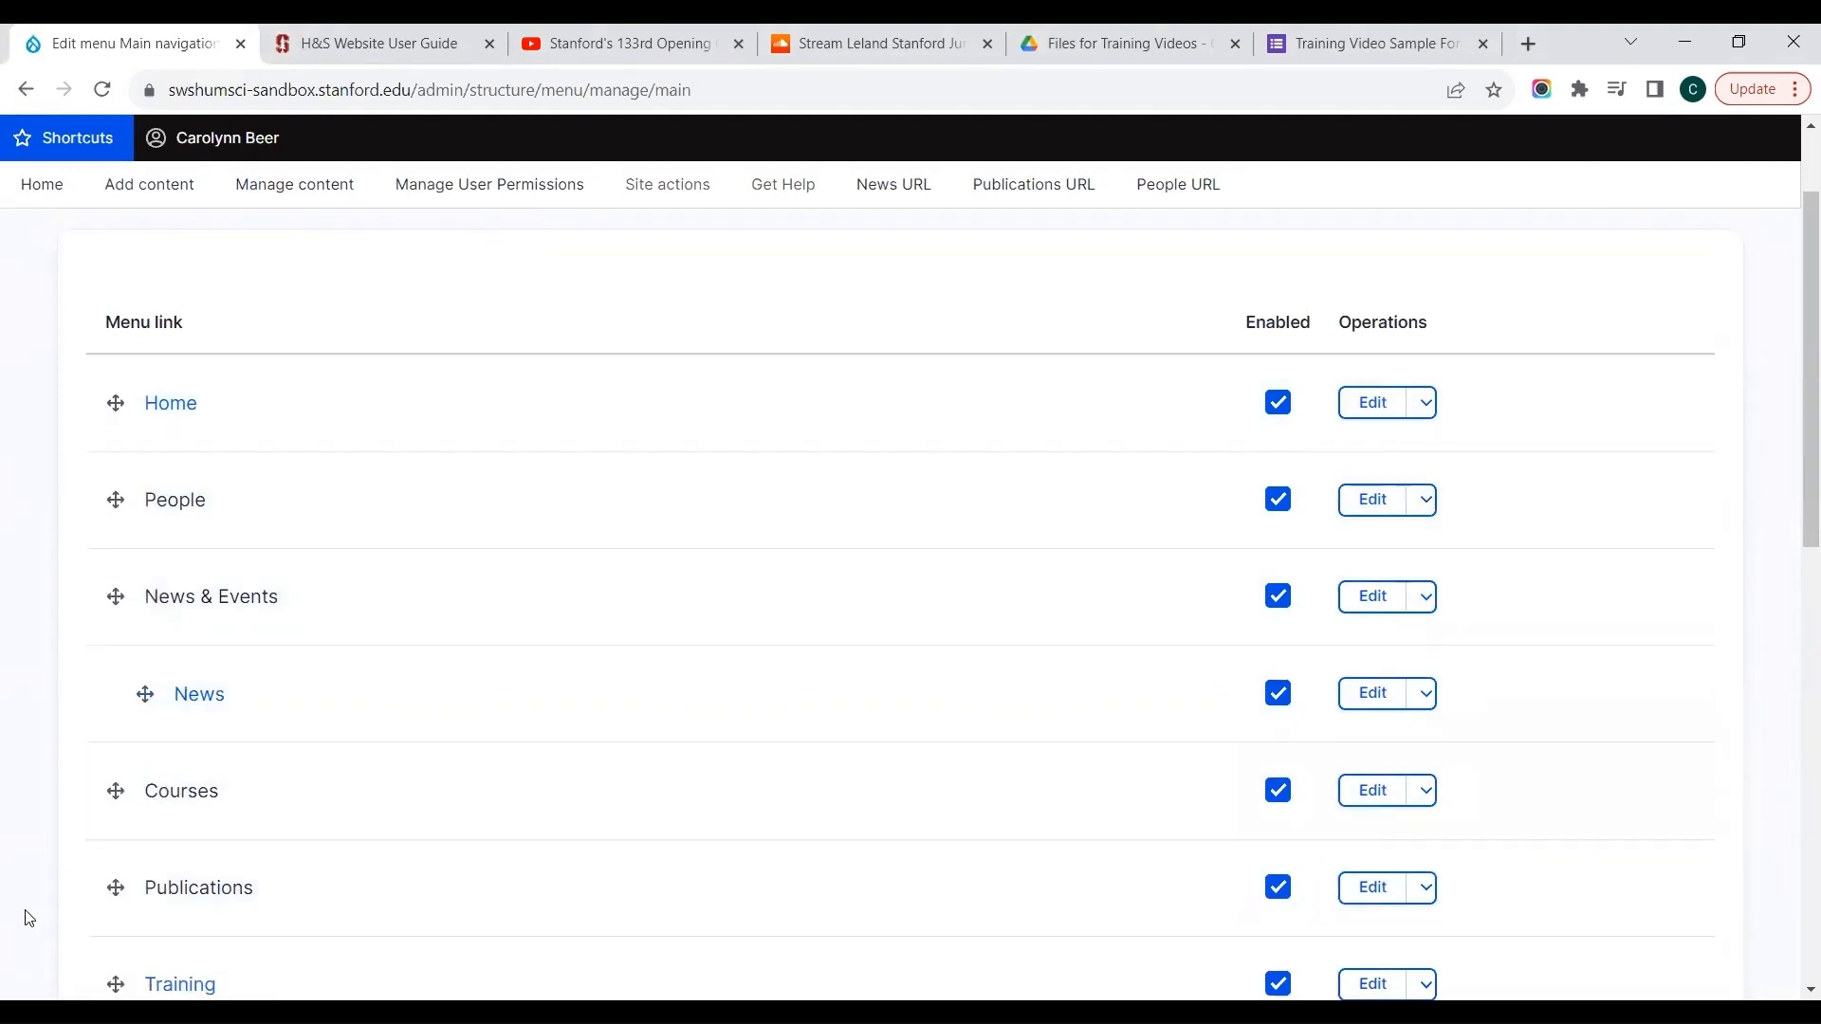
{"action": "scroll", "coordinate": [8, 769], "scroll_direction": "down", "scroll_amount": 2}
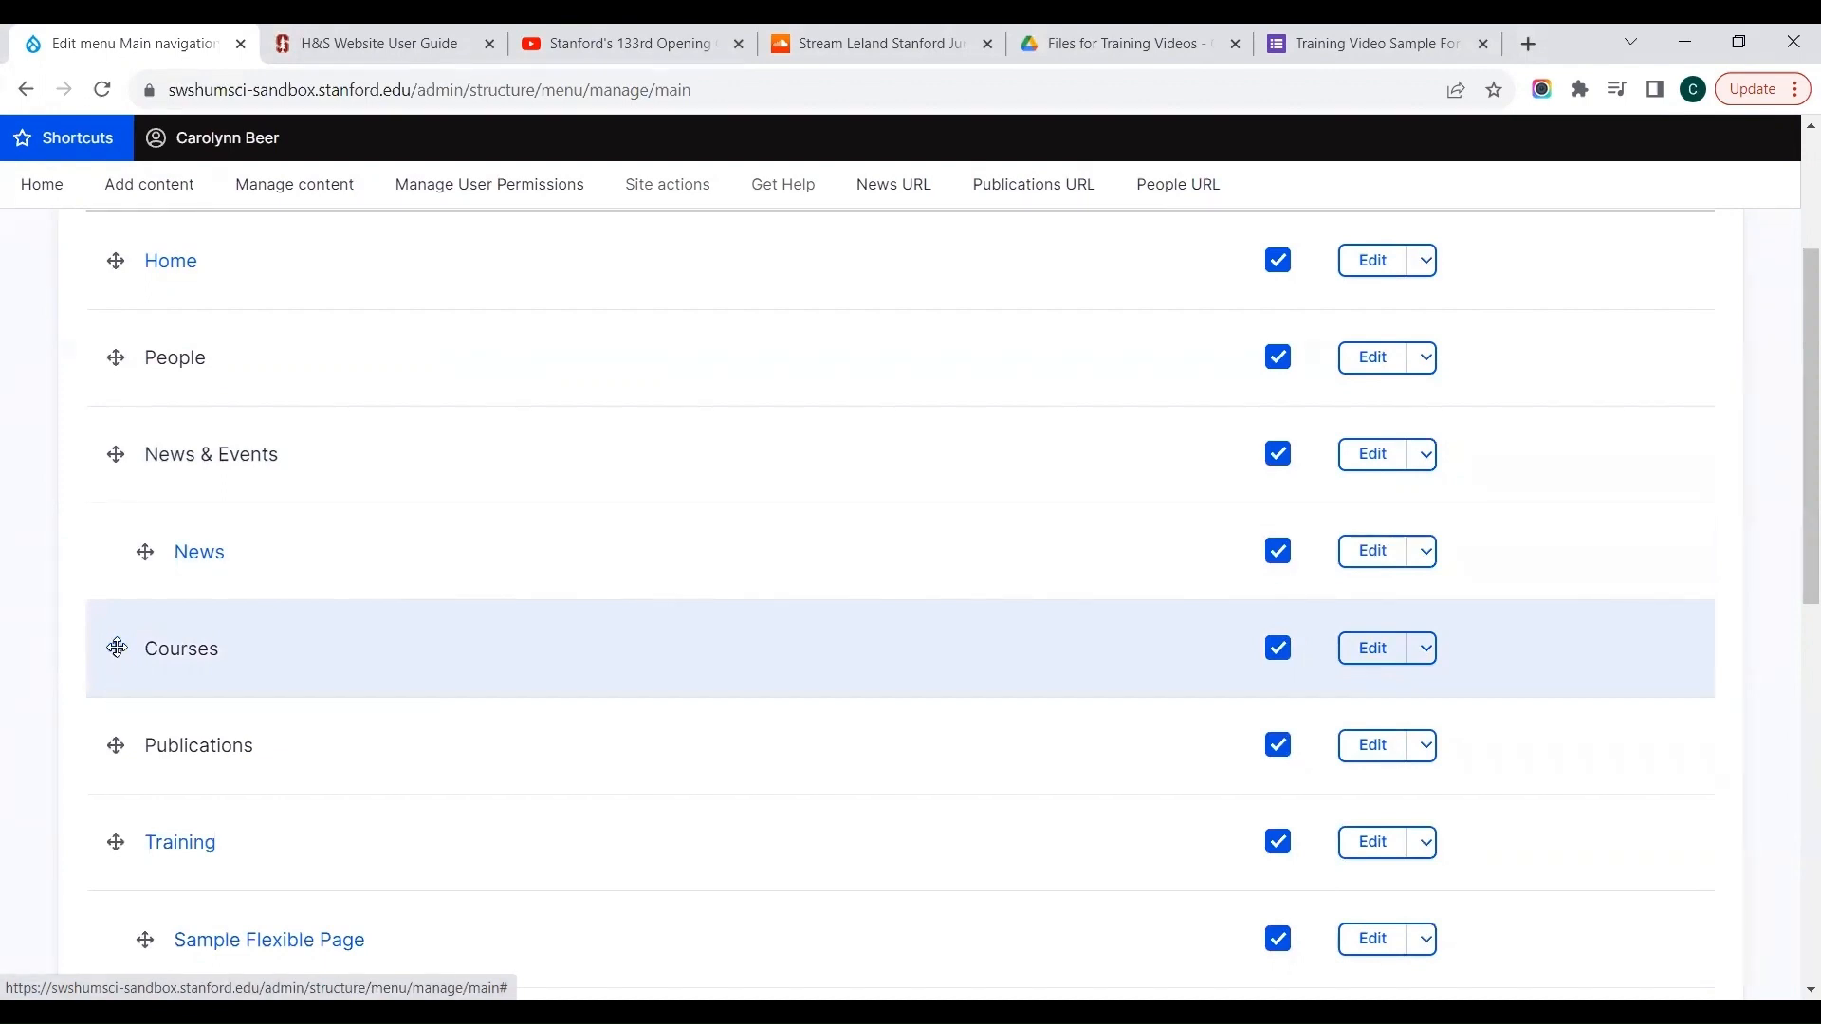
{"action": "left_click_drag", "start_coordinate": [117, 648], "coordinate": [101, 784]}
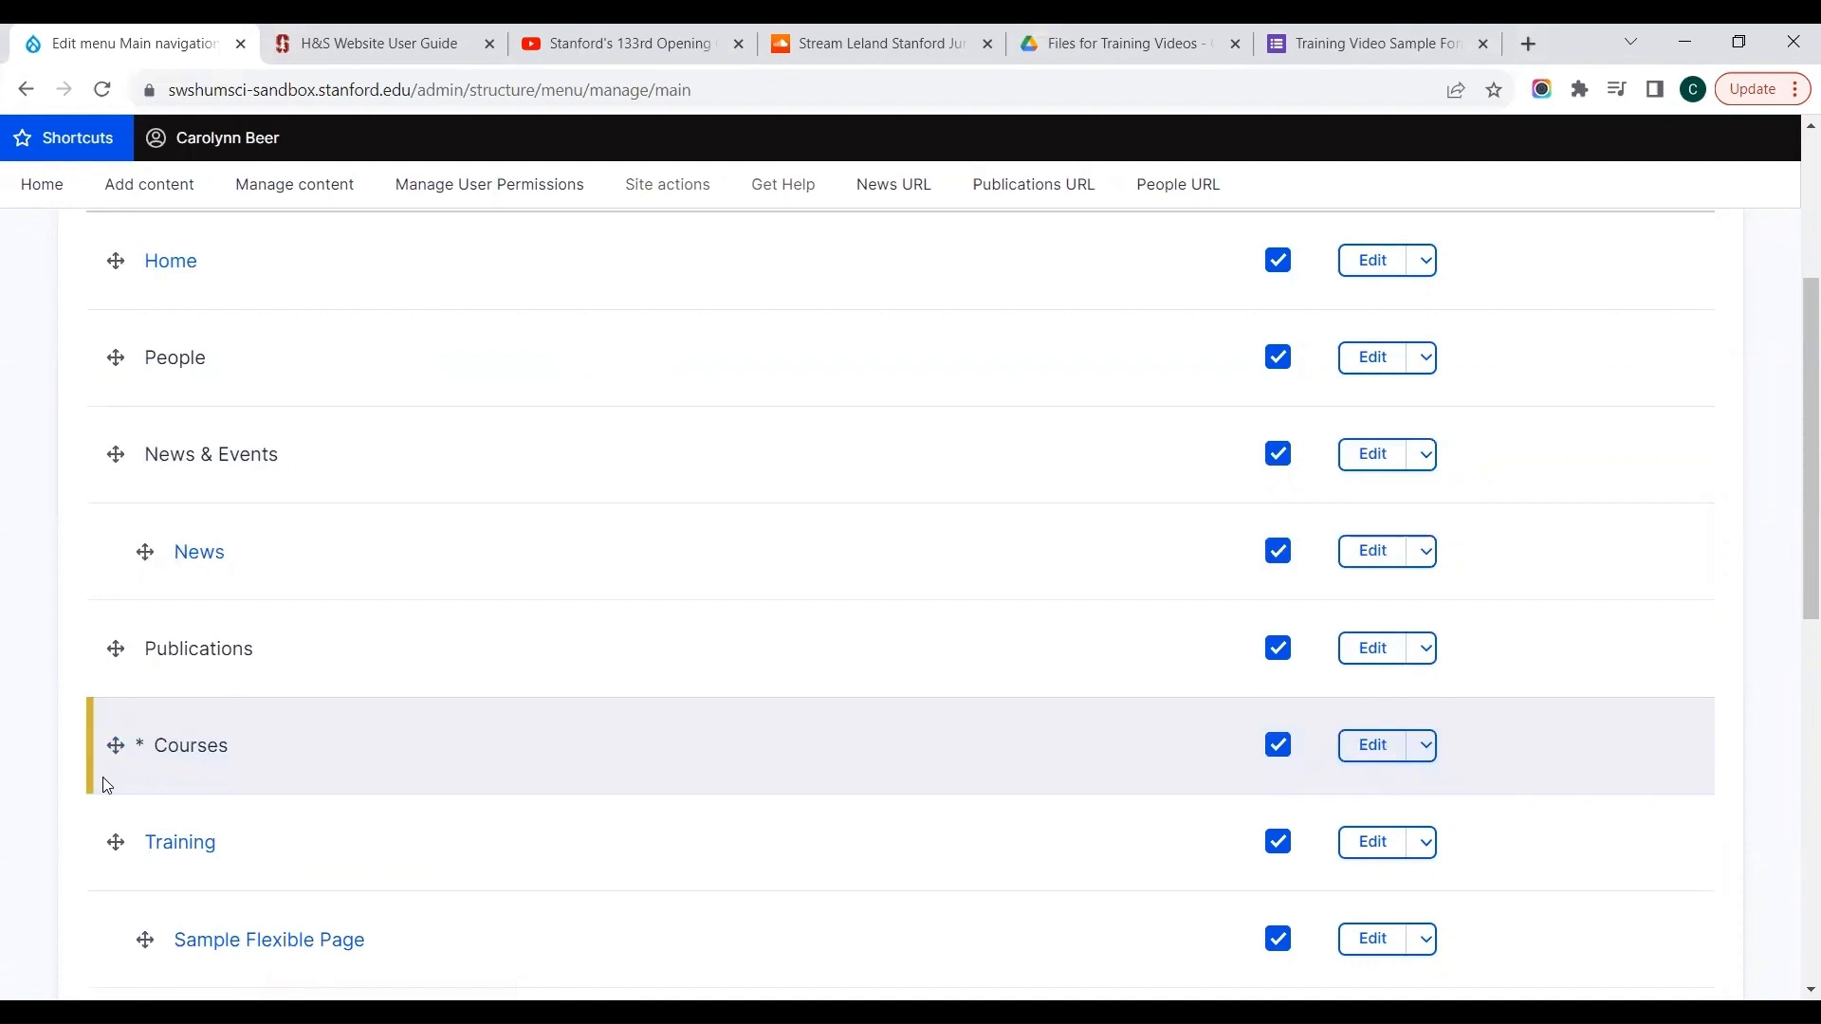
Reorder the Training submenu so that "A second training page" follows "A third training page"
{"action": "scroll", "coordinate": [59, 886], "scroll_direction": "down", "scroll_amount": 1}
{"action": "scroll", "coordinate": [57, 896], "scroll_direction": "down", "scroll_amount": 4}
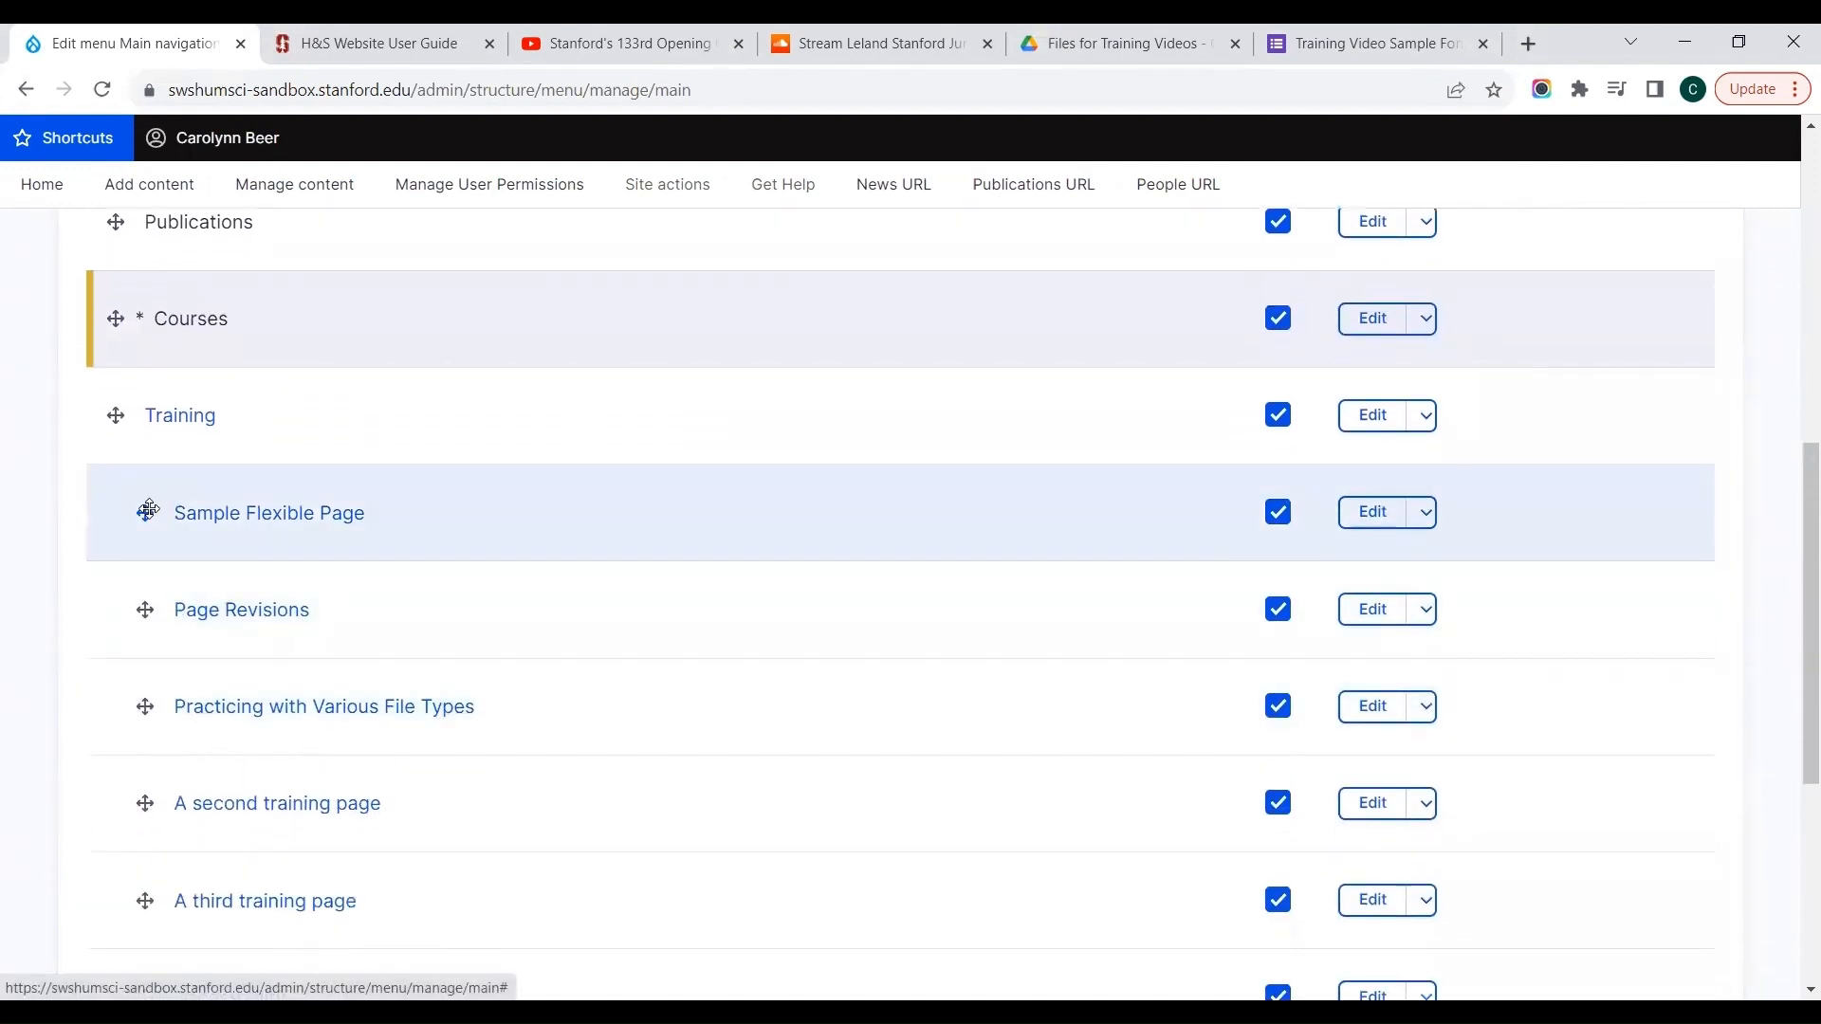
{"action": "left_click_drag", "start_coordinate": [148, 511], "coordinate": [144, 516]}
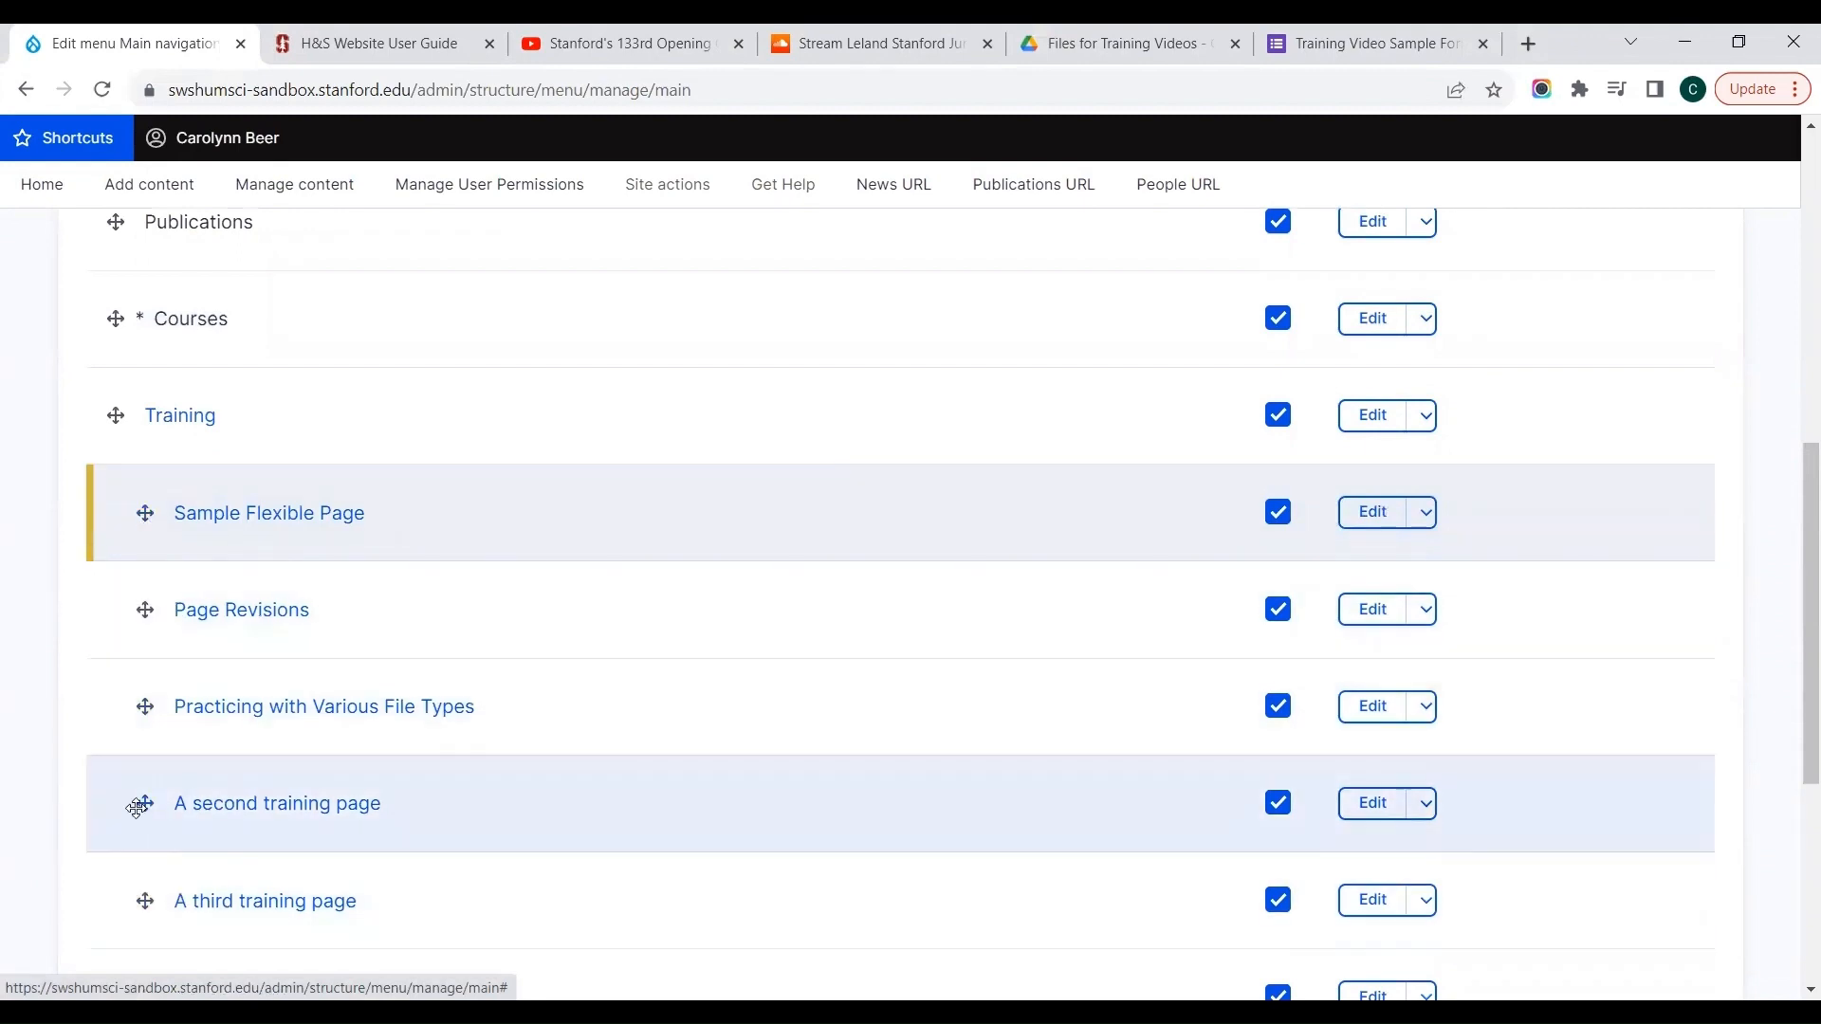
{"action": "left_click_drag", "start_coordinate": [137, 807], "coordinate": [147, 880]}
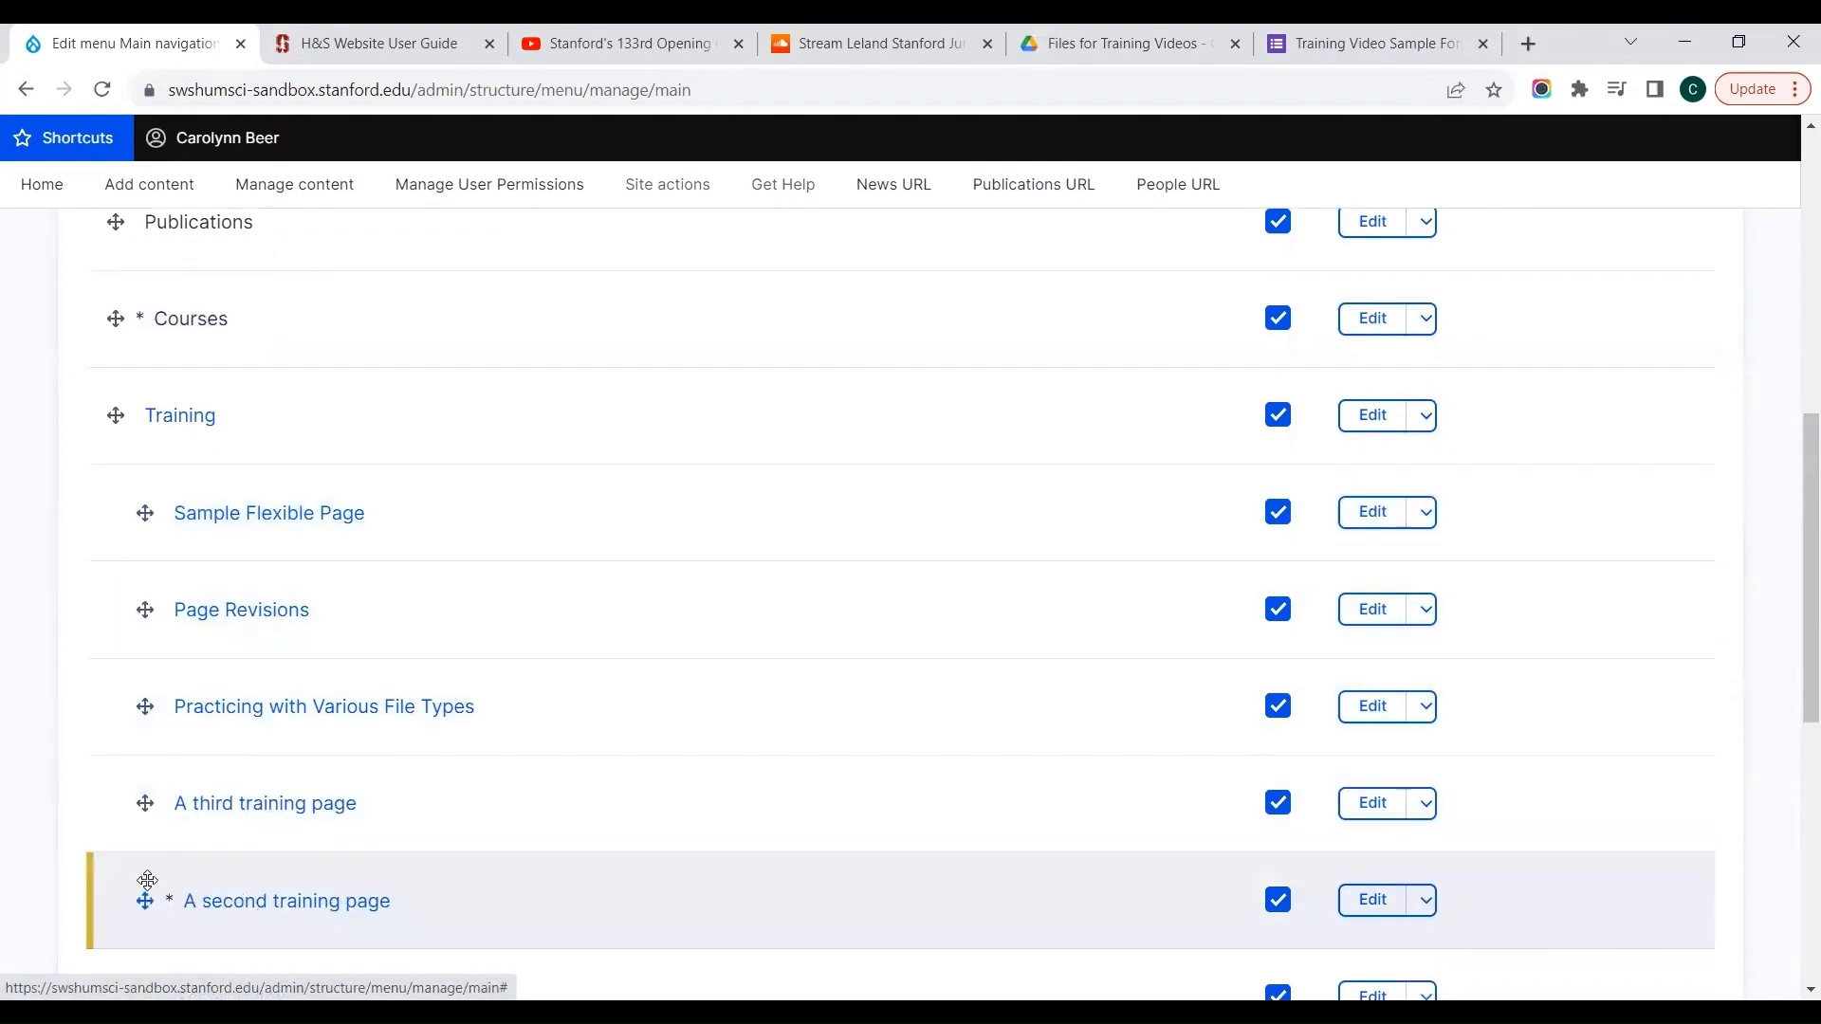
Disable the Publications link in the main navigation and save the menu changes
{"action": "scroll", "coordinate": [47, 857], "scroll_direction": "down", "scroll_amount": 3}
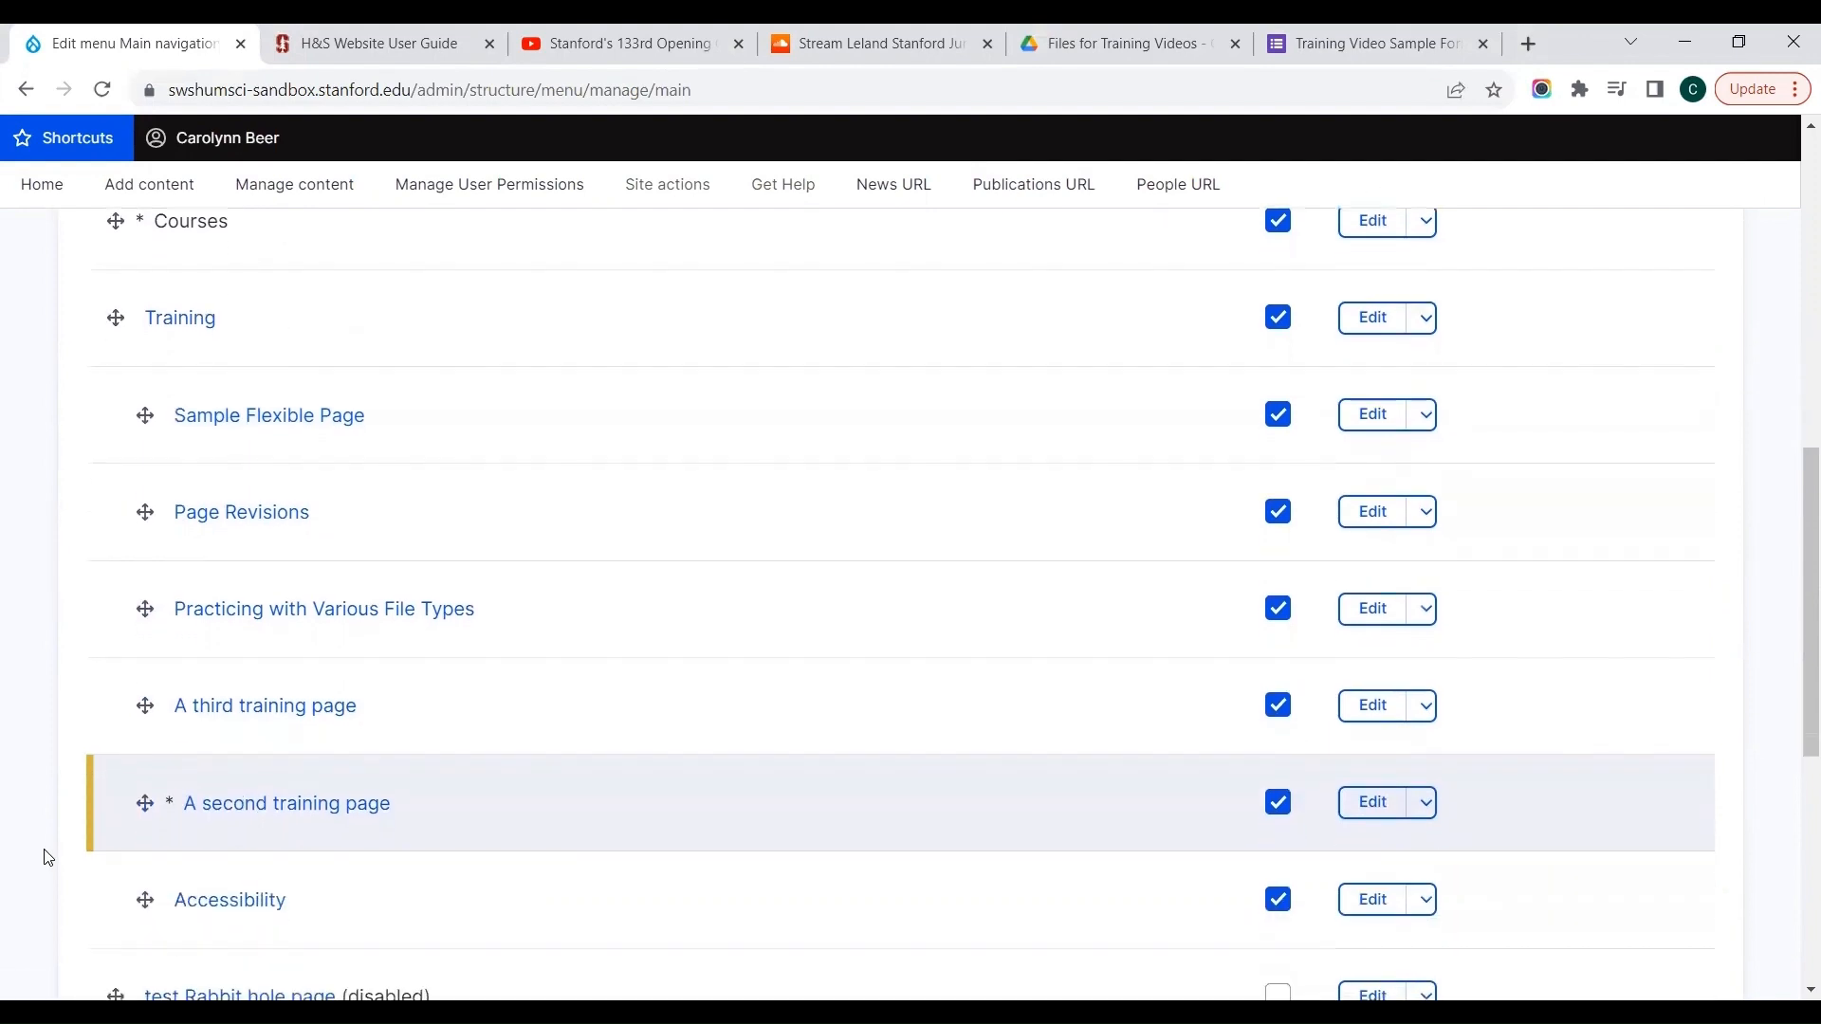
{"action": "scroll", "coordinate": [47, 858], "scroll_direction": "down", "scroll_amount": 2}
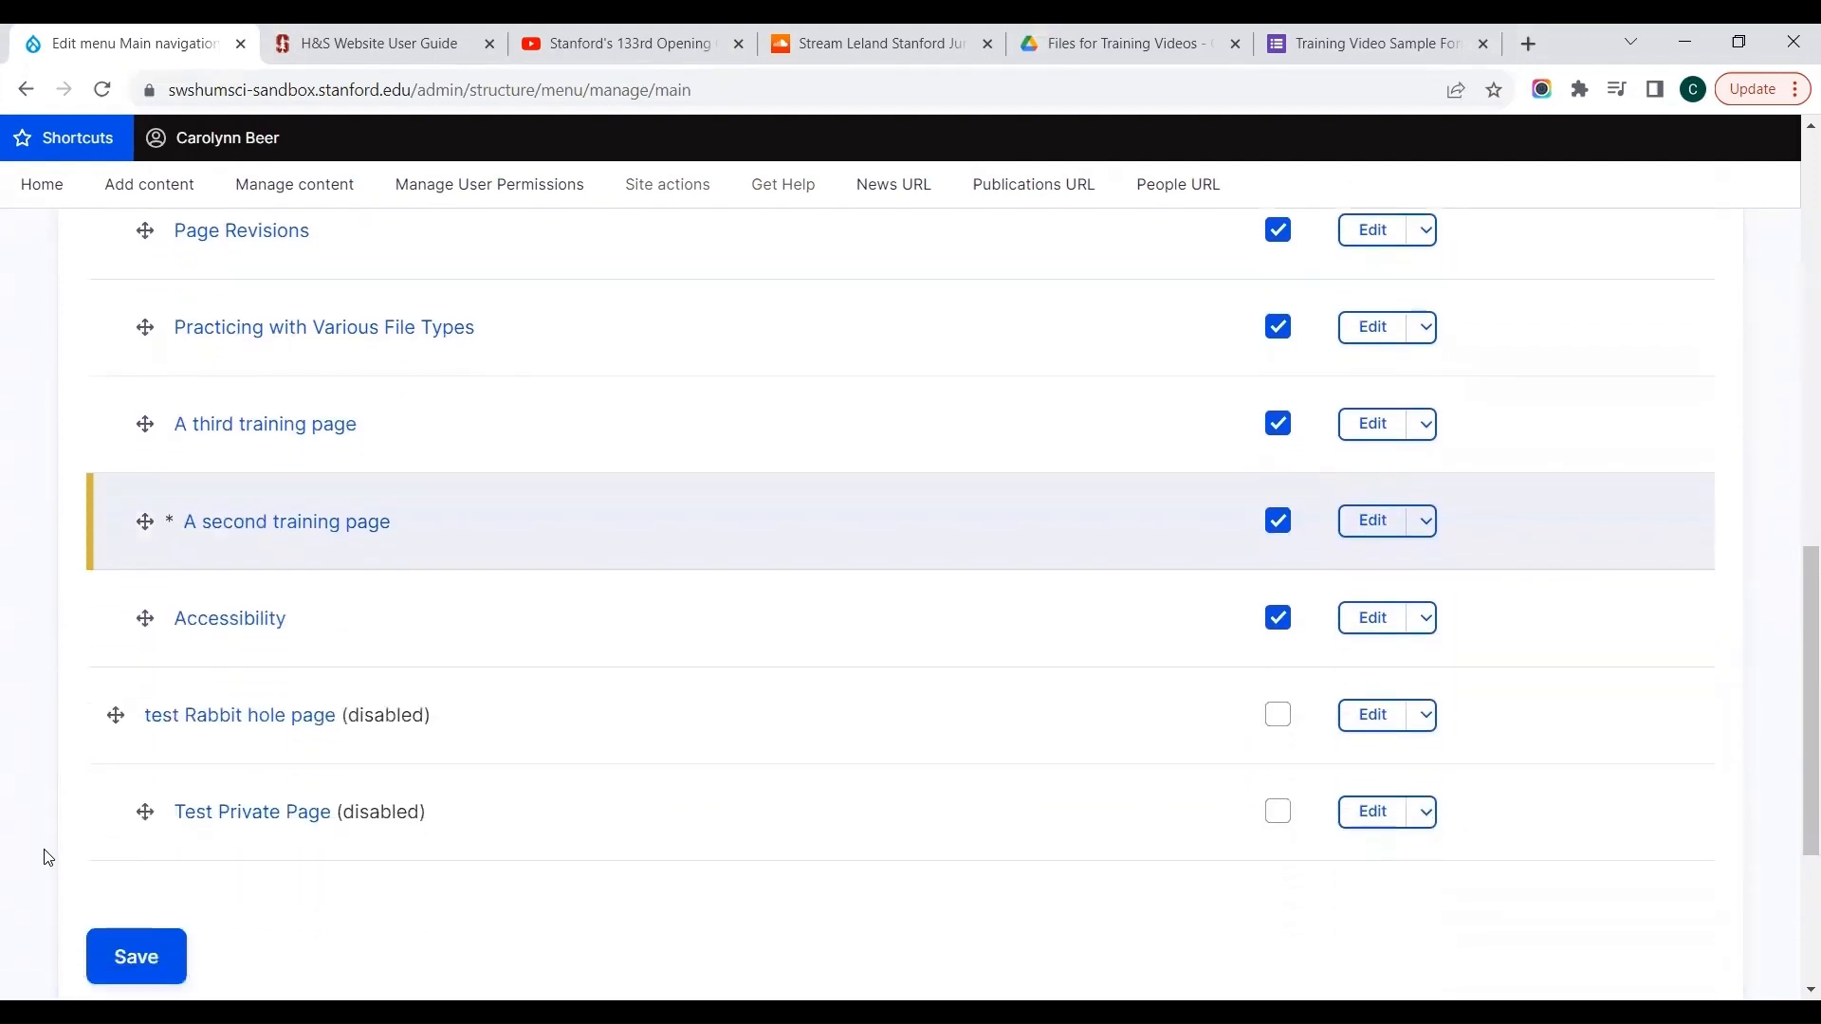
{"action": "scroll", "coordinate": [48, 857], "scroll_direction": "up", "scroll_amount": 5}
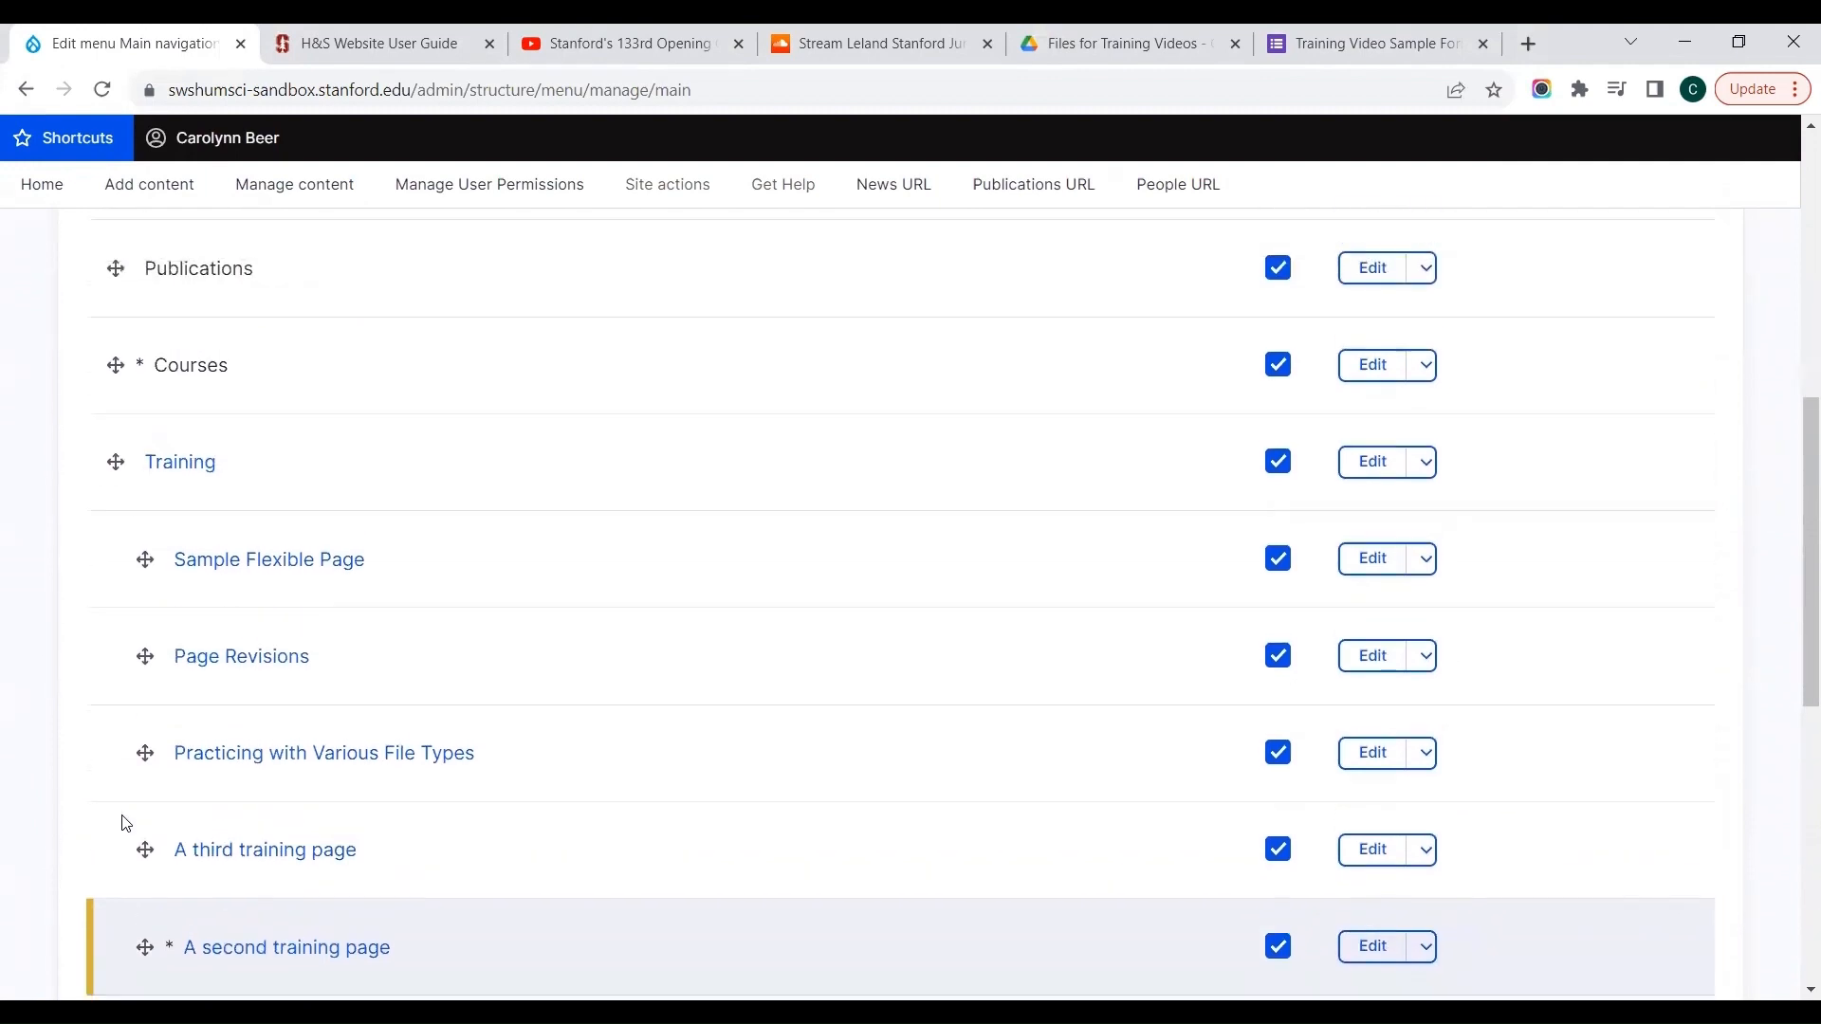
{"action": "scroll", "coordinate": [740, 637], "scroll_direction": "up", "scroll_amount": 2}
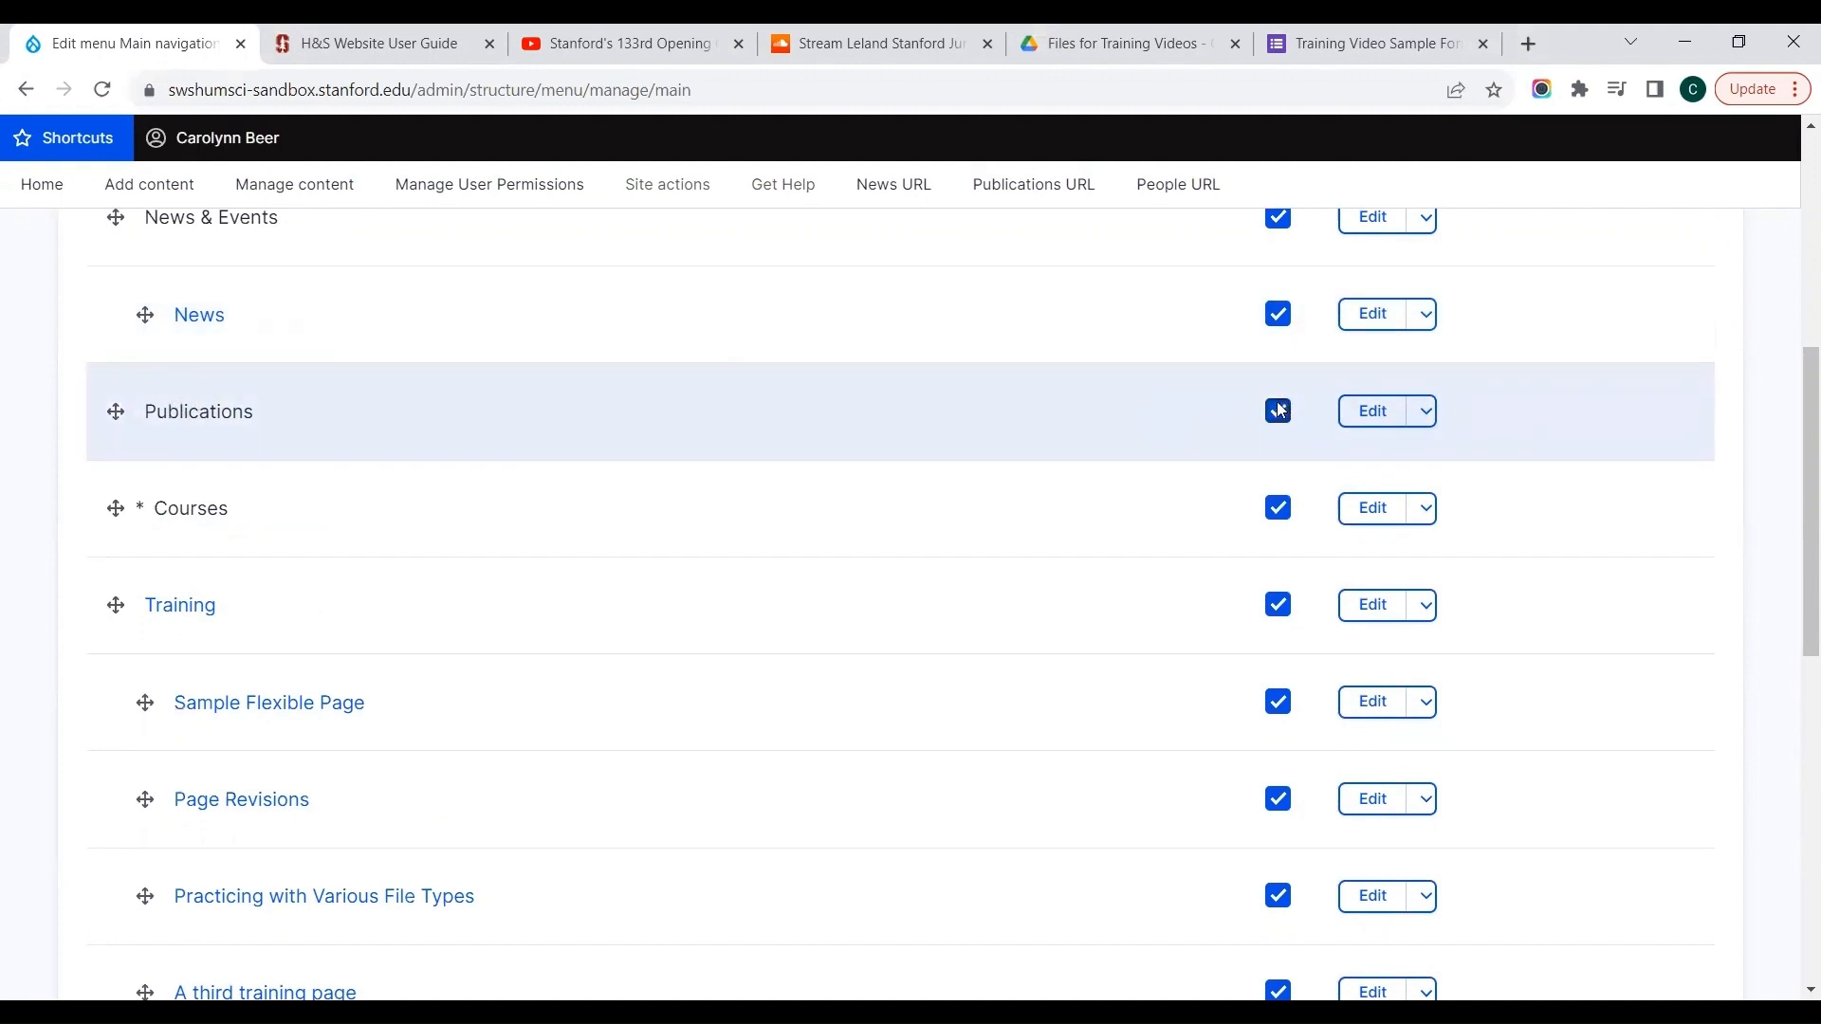
{"action": "left_click", "coordinate": [1280, 411]}
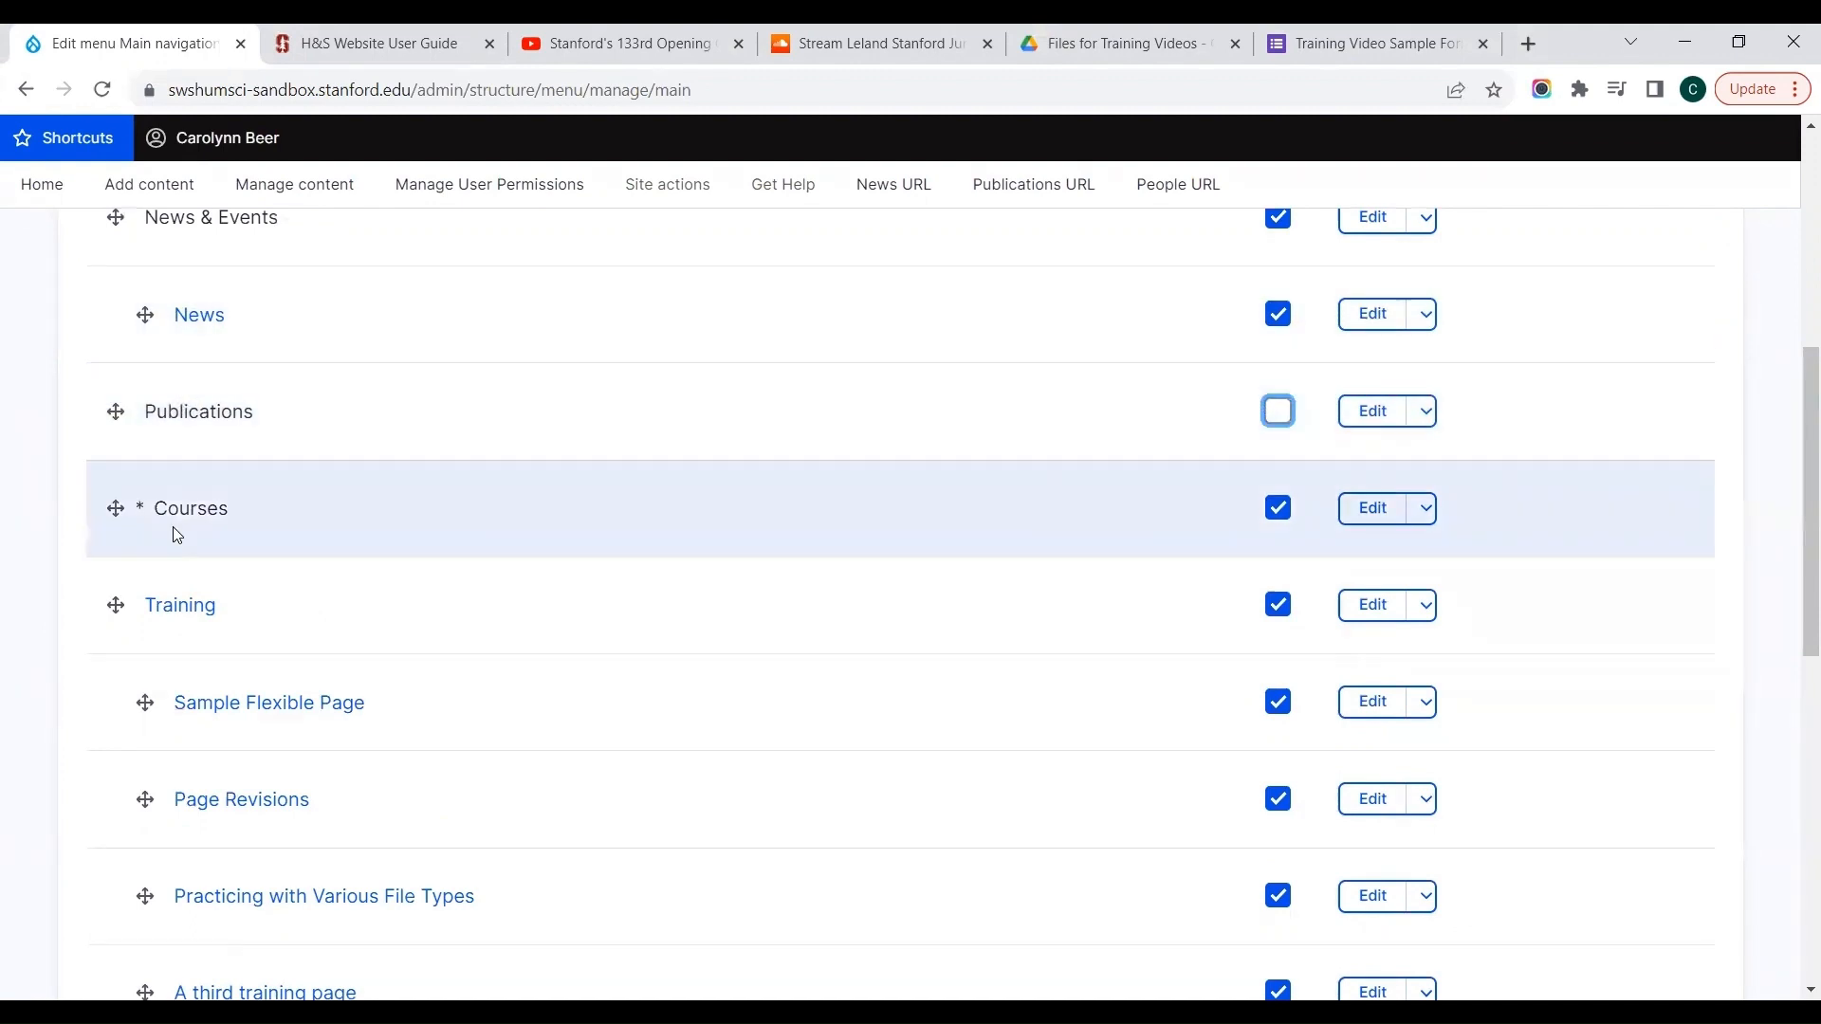
{"action": "scroll", "coordinate": [67, 698], "scroll_direction": "down", "scroll_amount": 3}
{"action": "scroll", "coordinate": [68, 699], "scroll_direction": "down", "scroll_amount": 5}
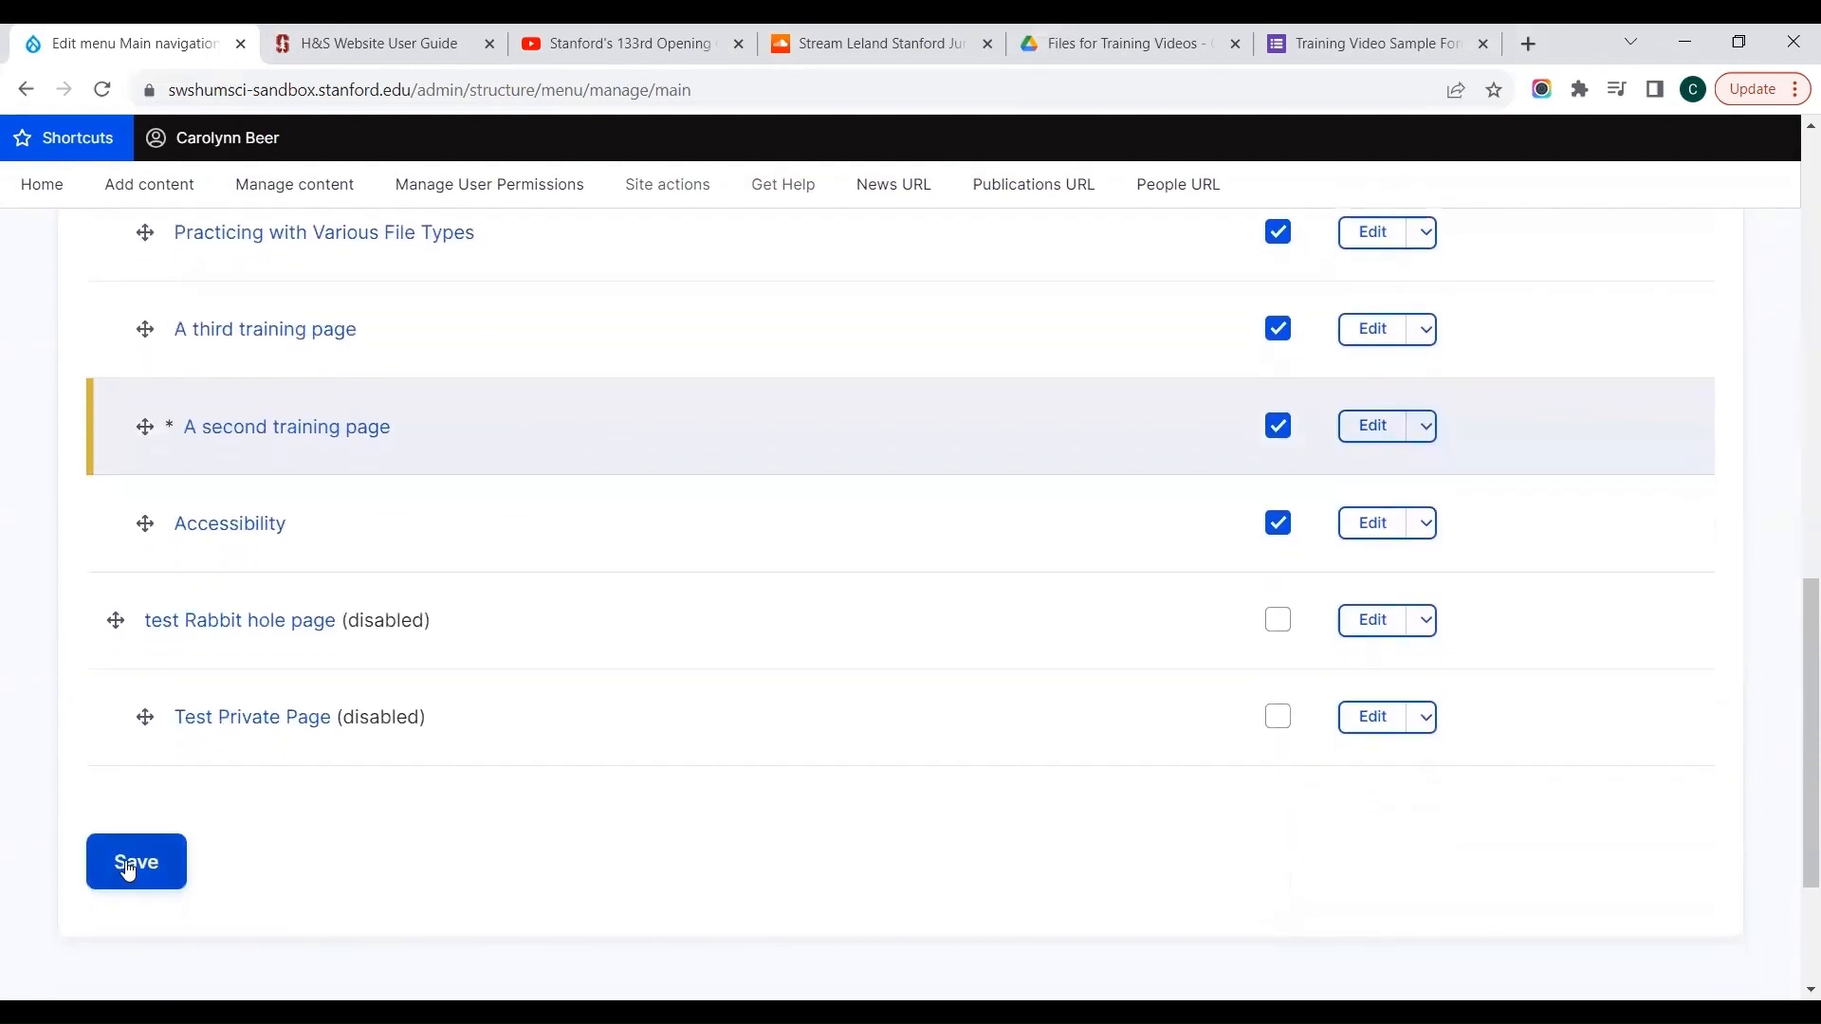
{"action": "left_click", "coordinate": [130, 872]}
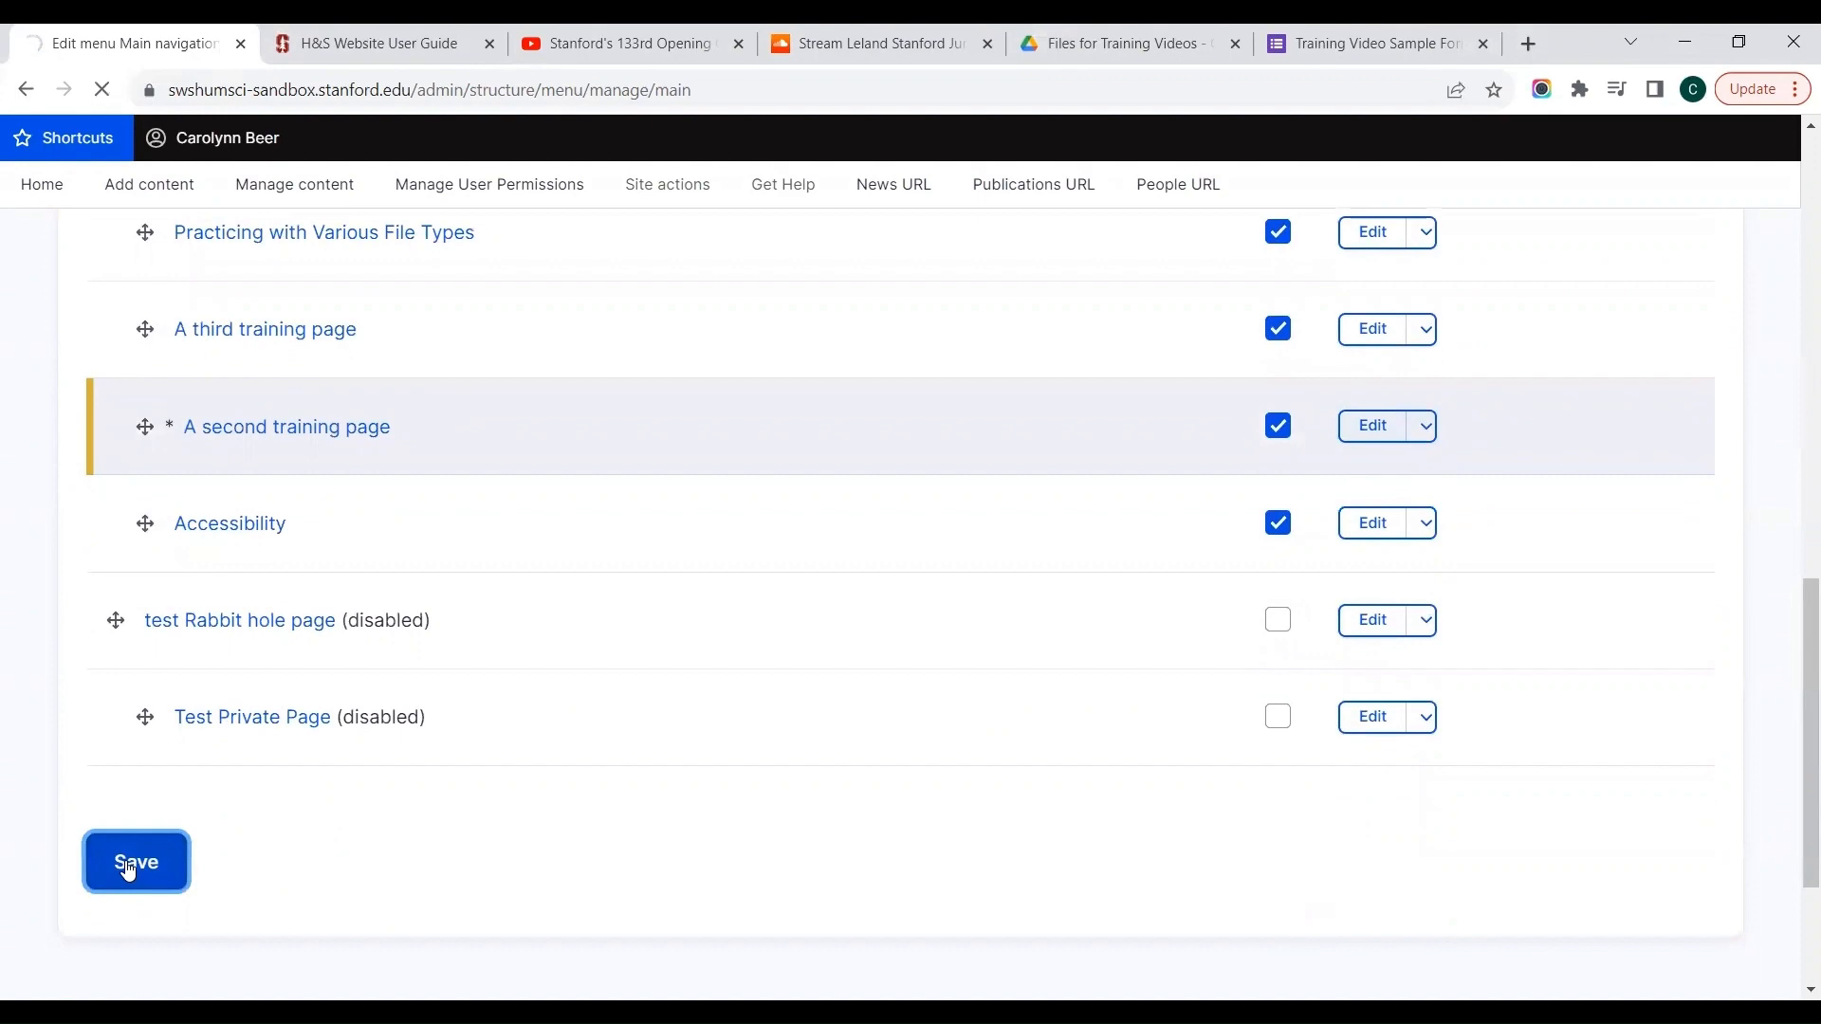
Open the site's home page and check the main menu and the order of pages under Training
{"action": "left_click", "coordinate": [33, 198]}
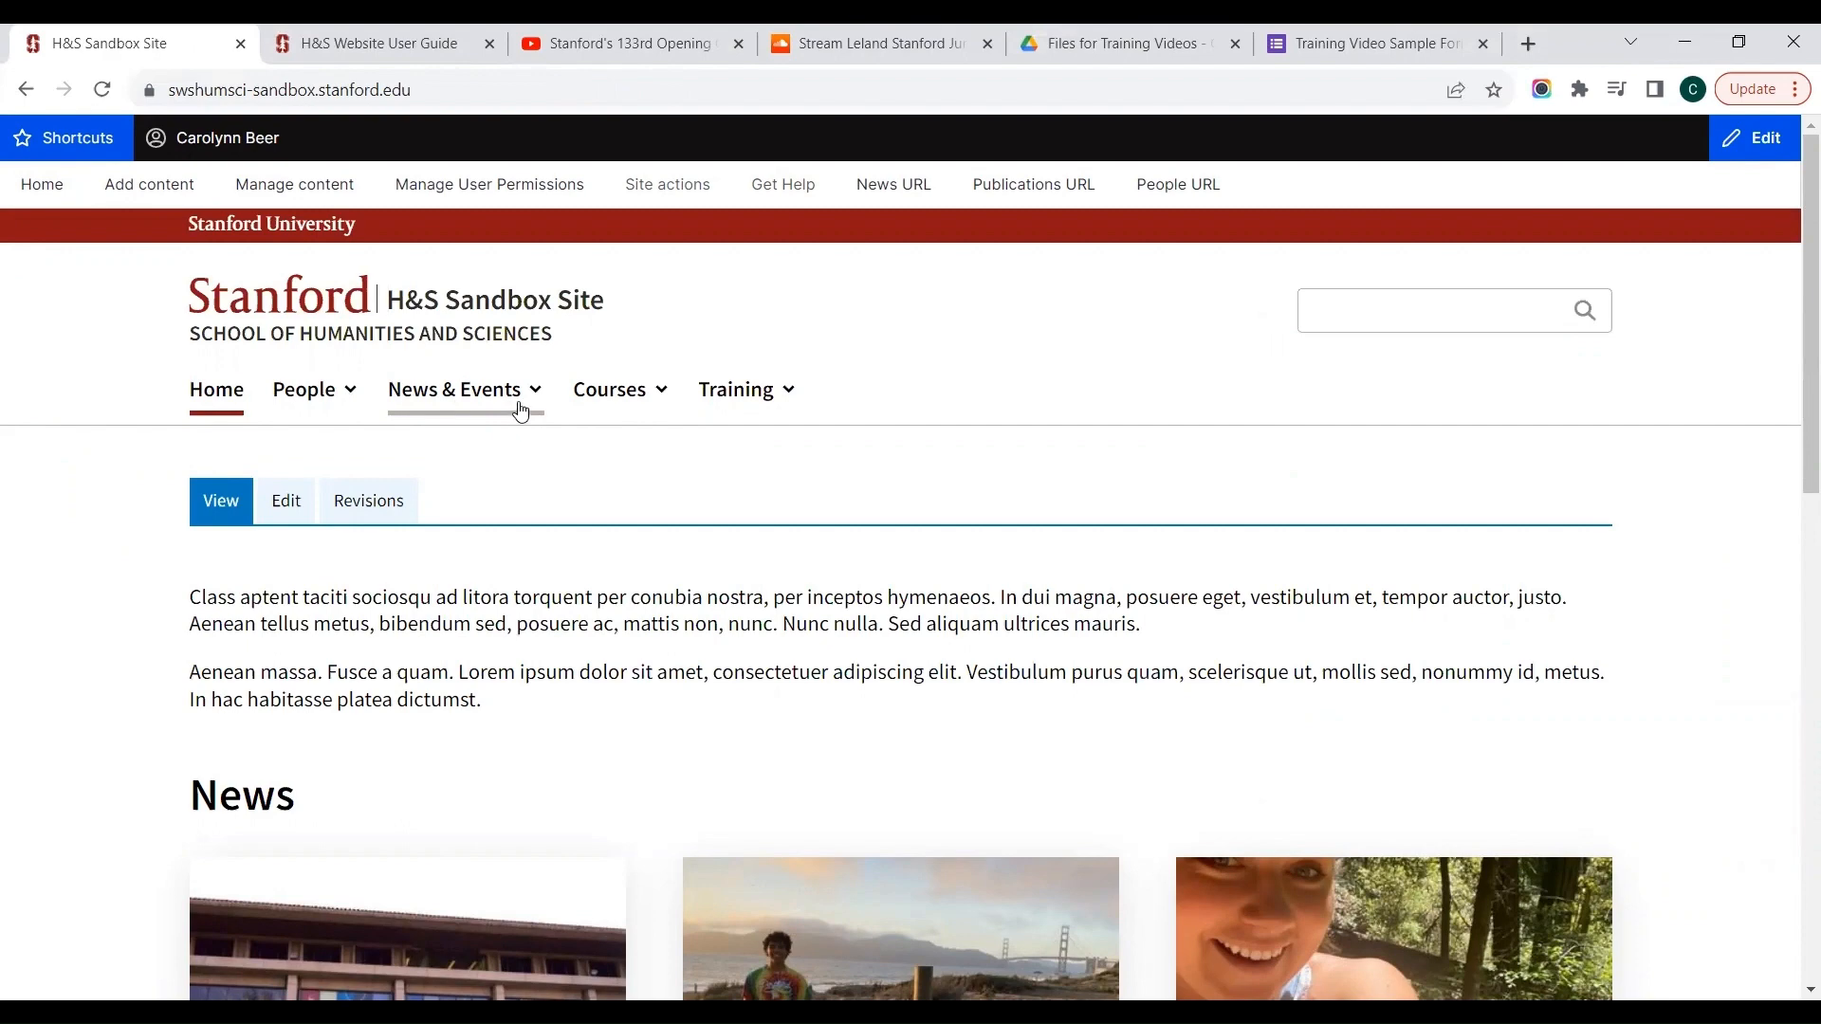
{"action": "left_click", "coordinate": [788, 394]}
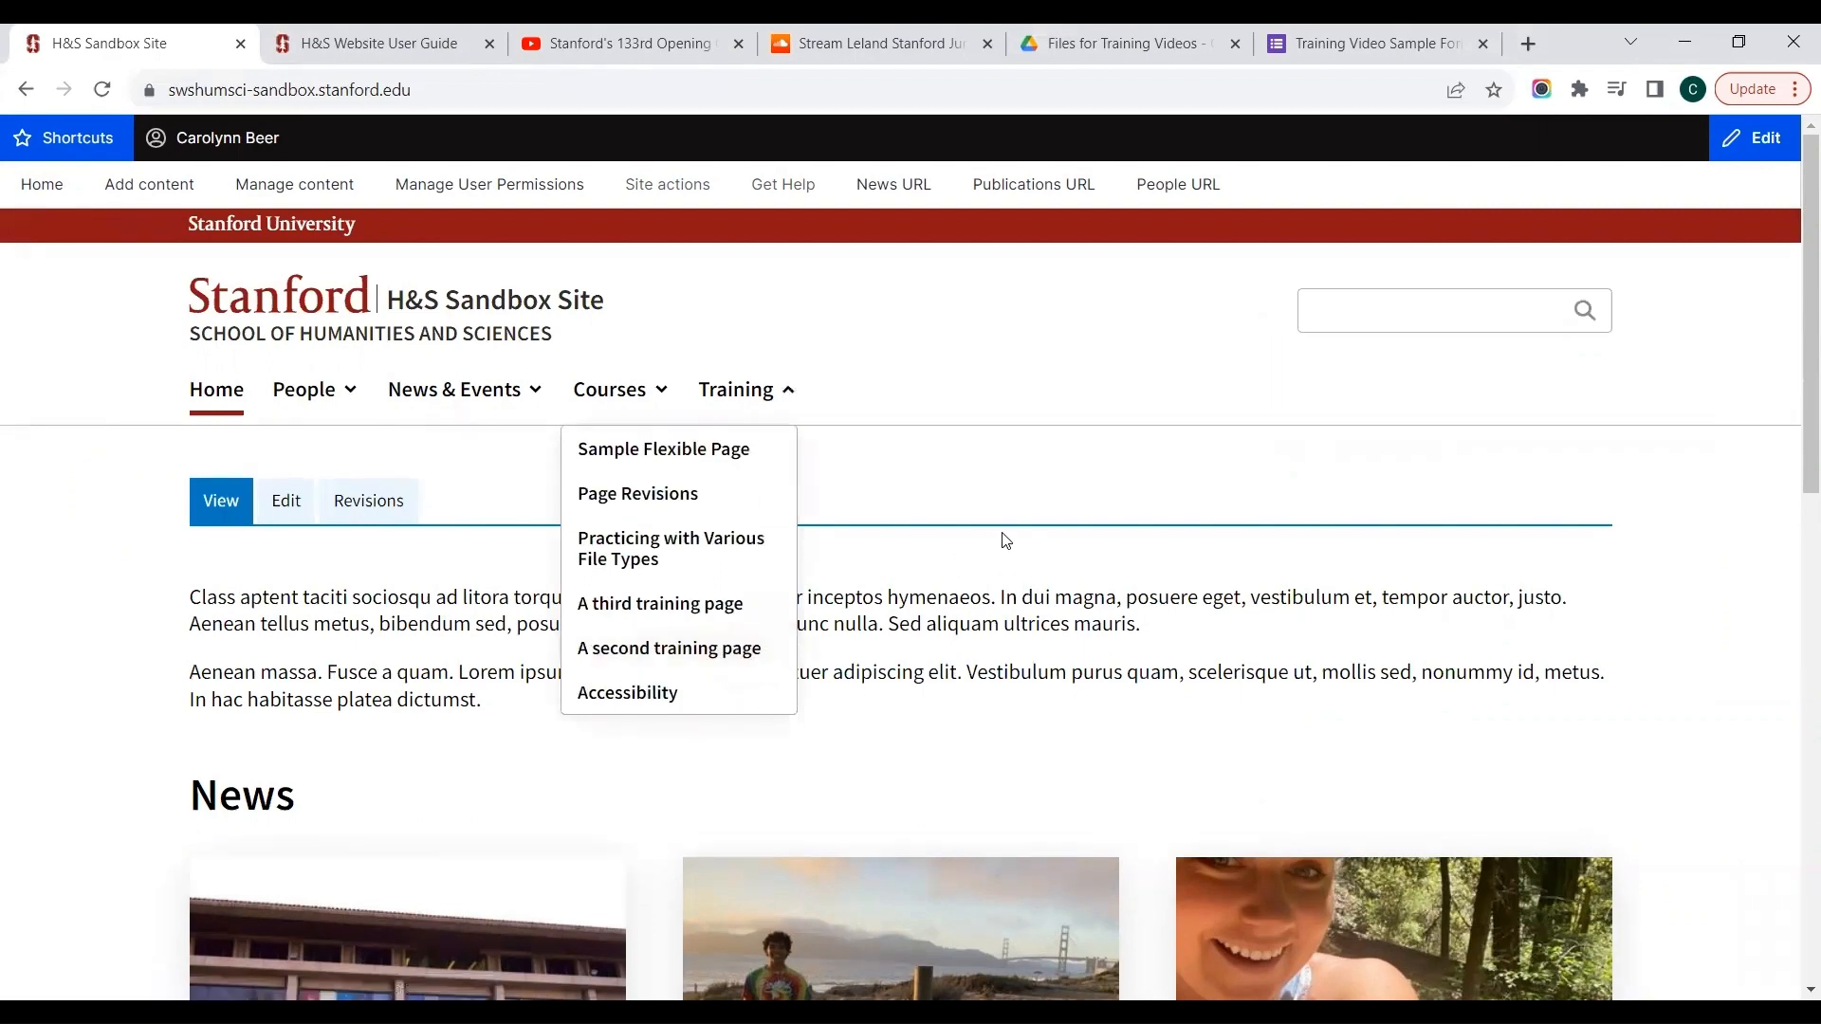
{"action": "left_click", "coordinate": [1091, 352]}
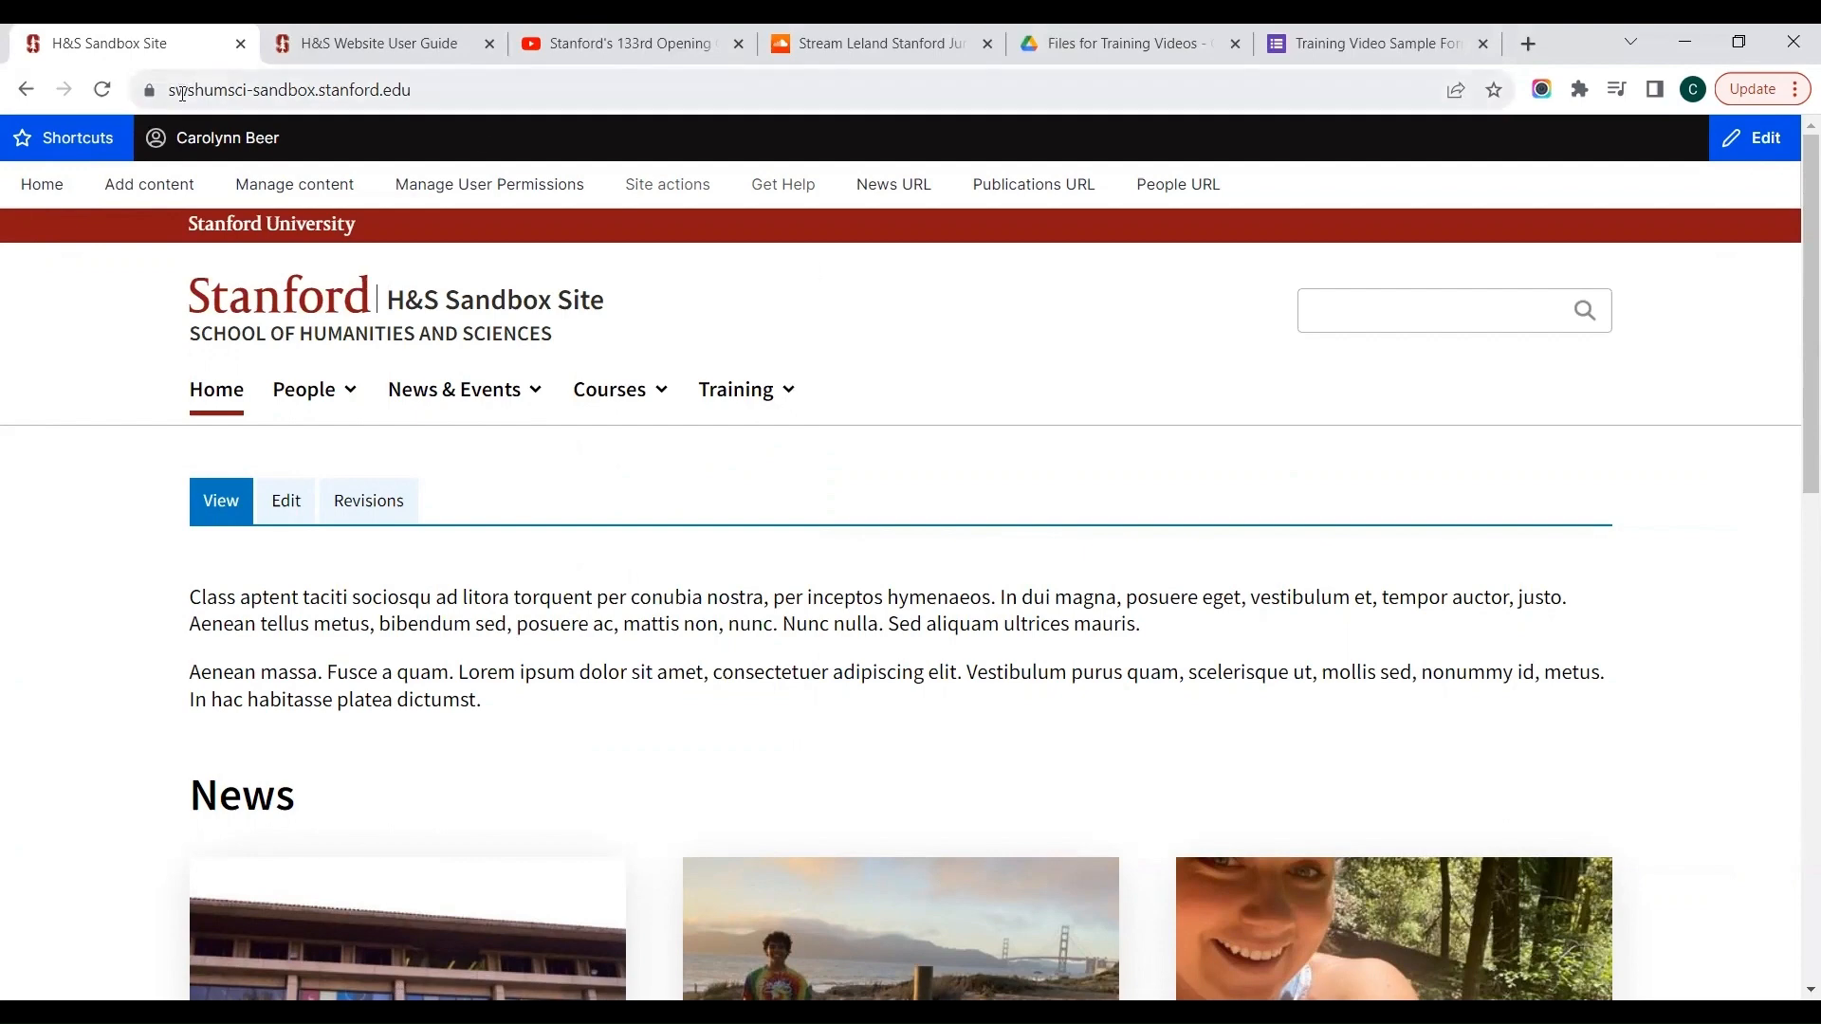
Open the site's full content management list and deselect all the listed items
{"action": "mouse_move", "coordinate": [274, 193]}
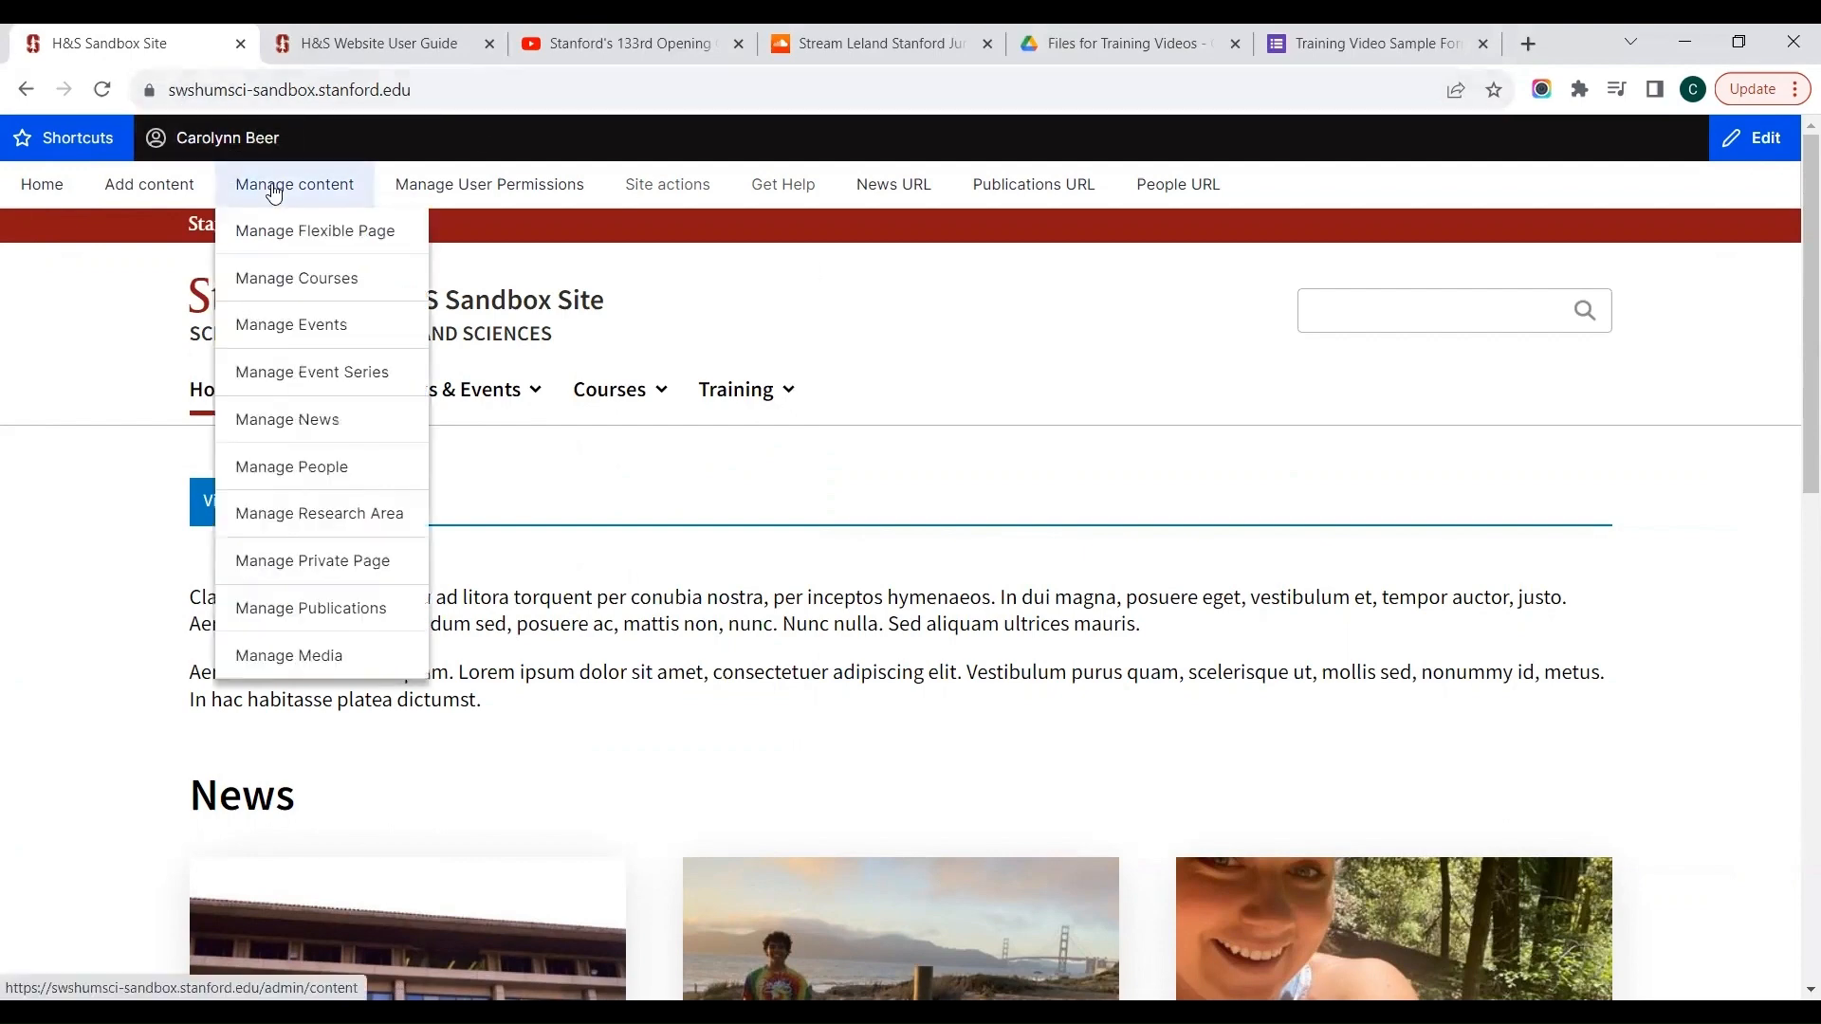
{"action": "left_click", "coordinate": [274, 187]}
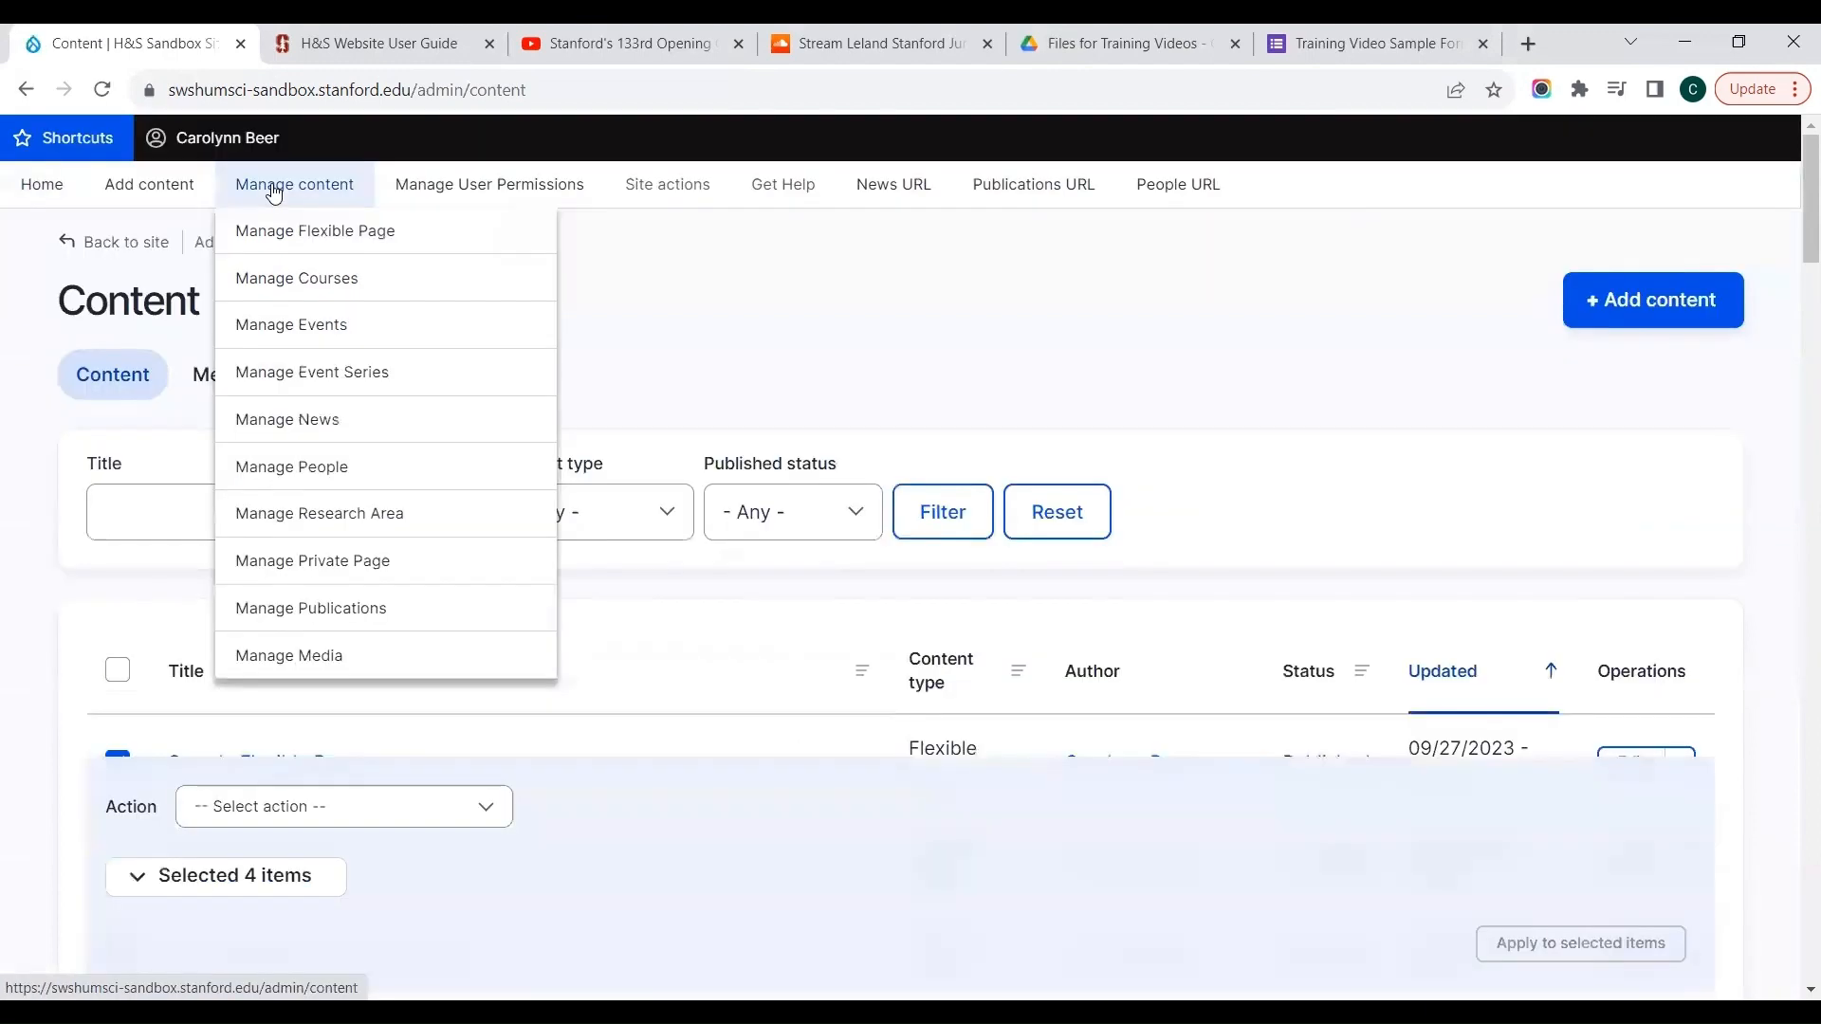
{"action": "left_click", "coordinate": [117, 675]}
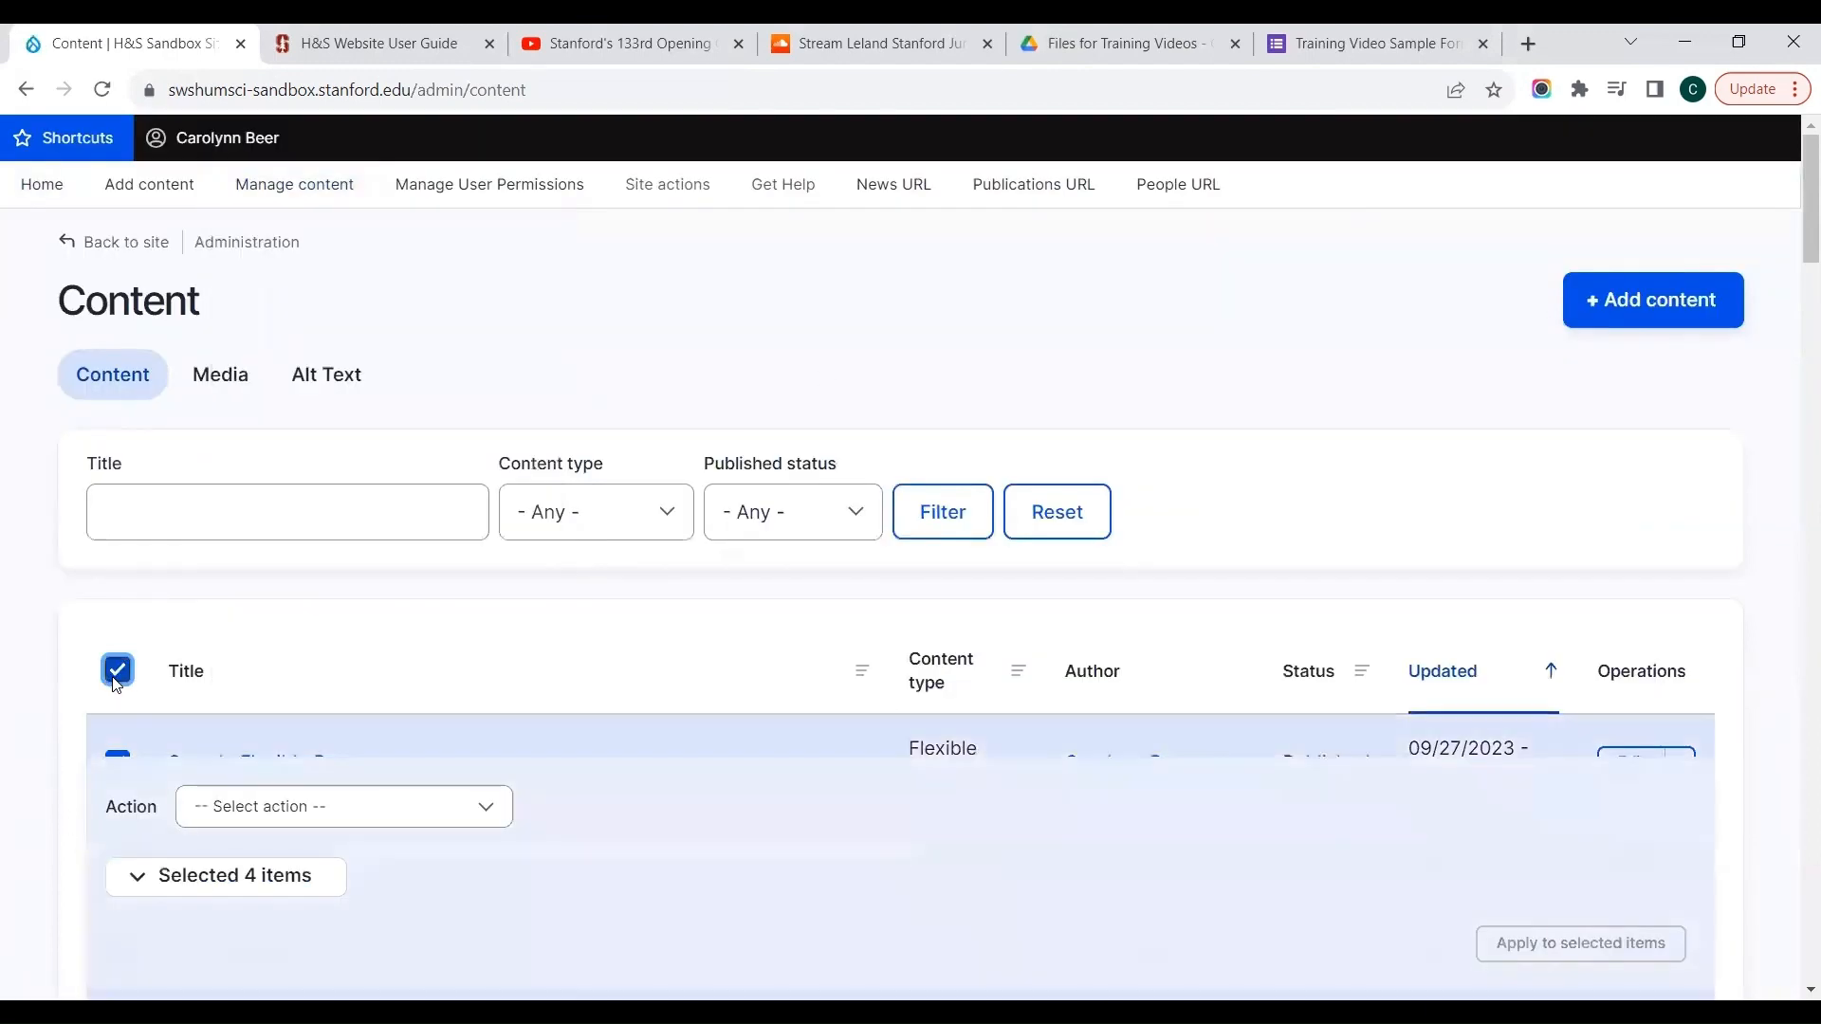
{"action": "left_click", "coordinate": [117, 676]}
Select Sample Flexible Page, Page Revisions and Practicing with Various File Types, and apply the Change Field Values action to the selection
{"action": "scroll", "coordinate": [27, 756], "scroll_direction": "down", "scroll_amount": 2}
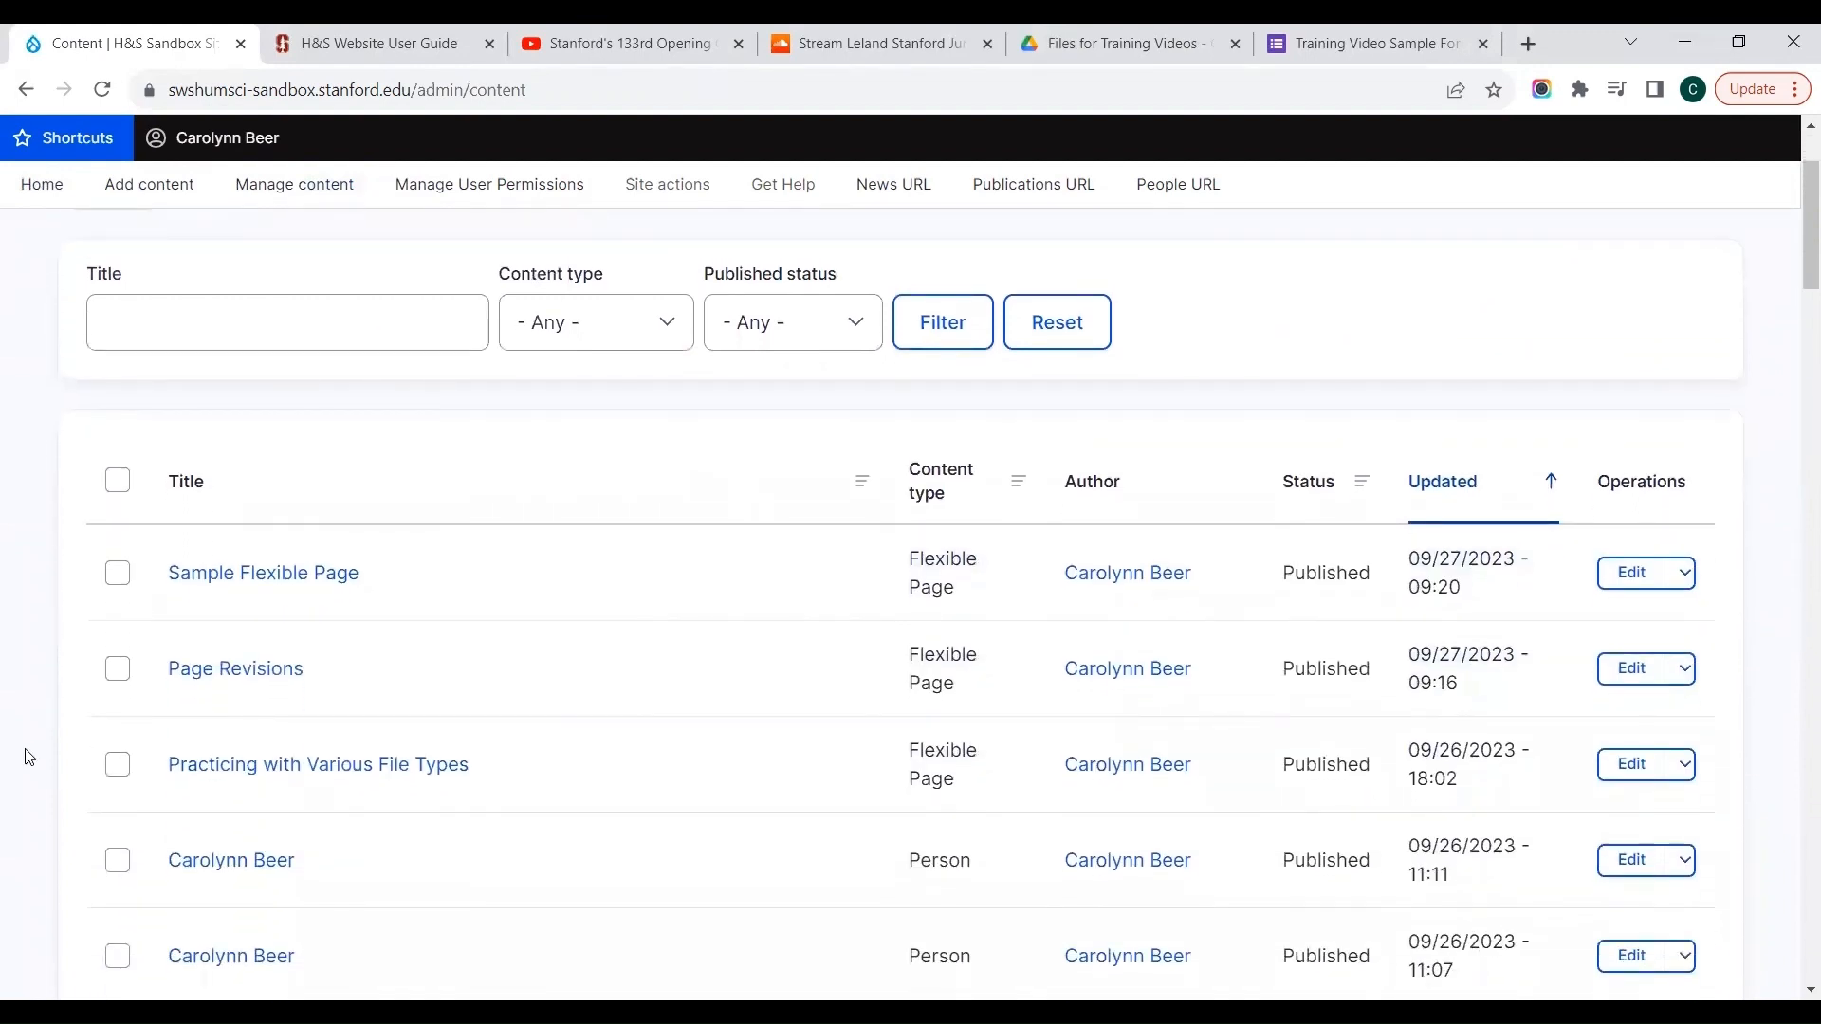
{"action": "scroll", "coordinate": [27, 756], "scroll_direction": "down", "scroll_amount": 1}
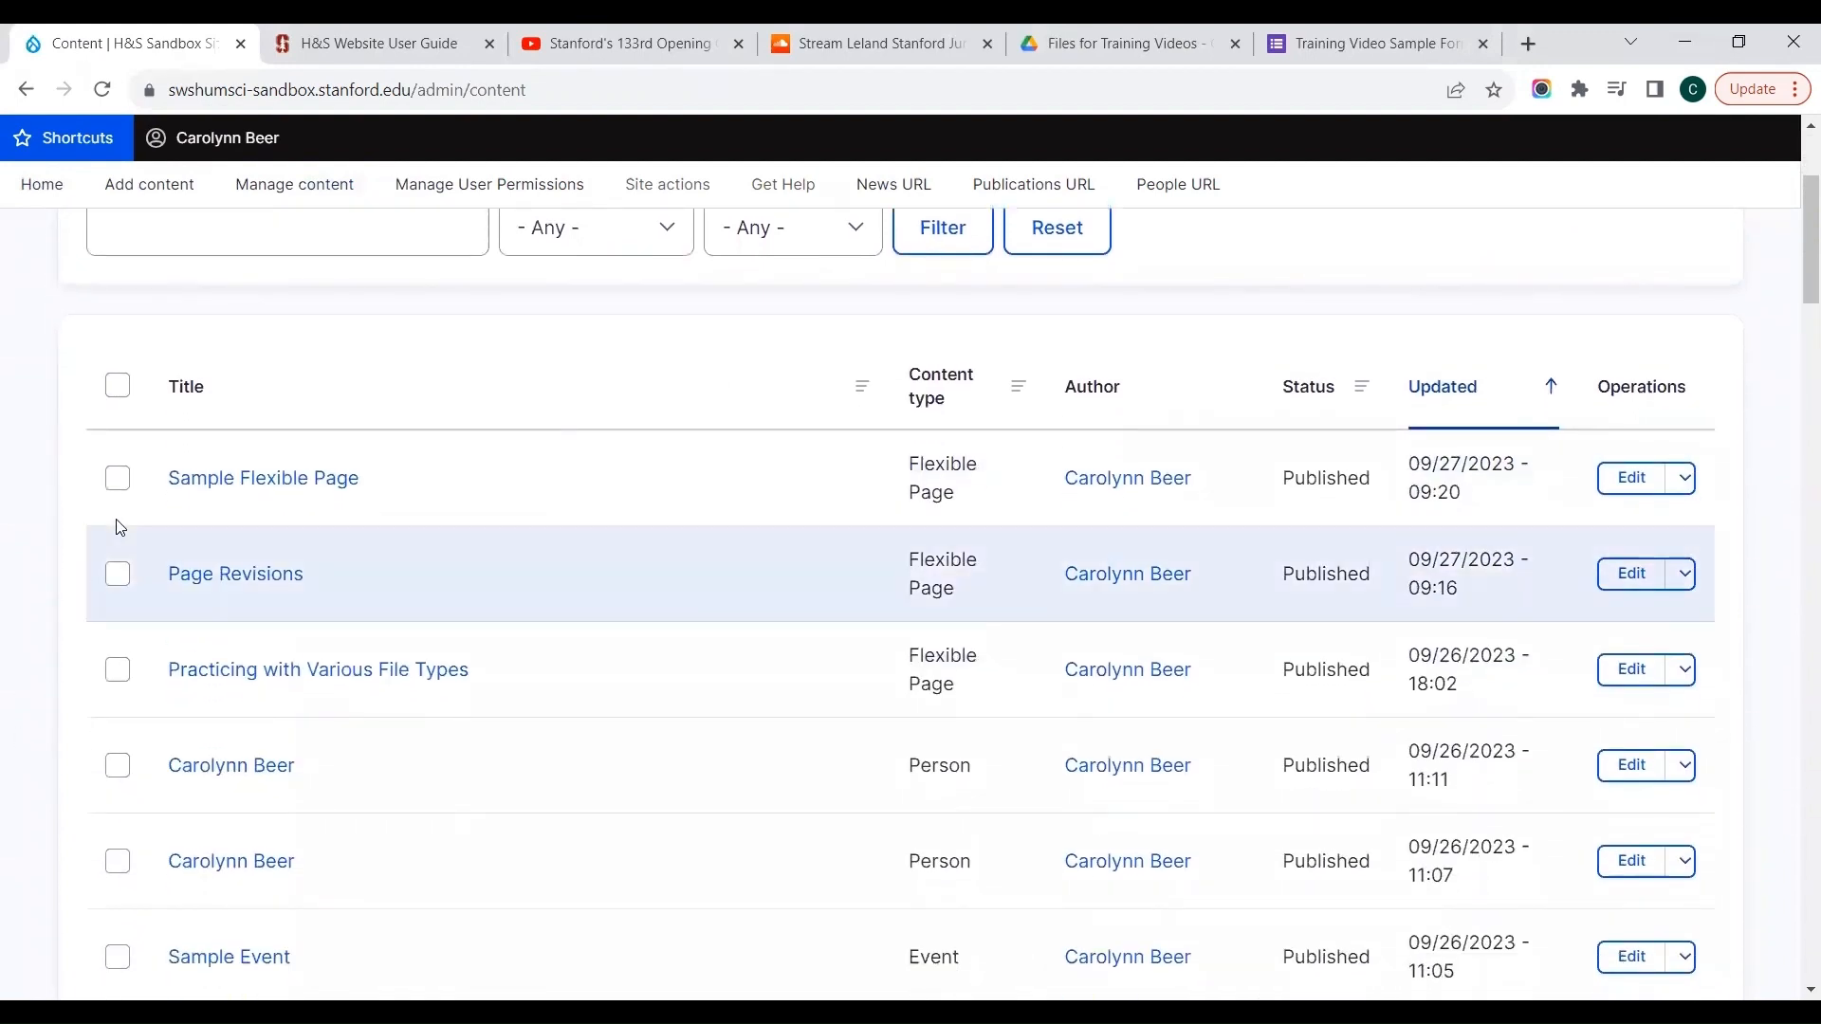
{"action": "left_click", "coordinate": [119, 479]}
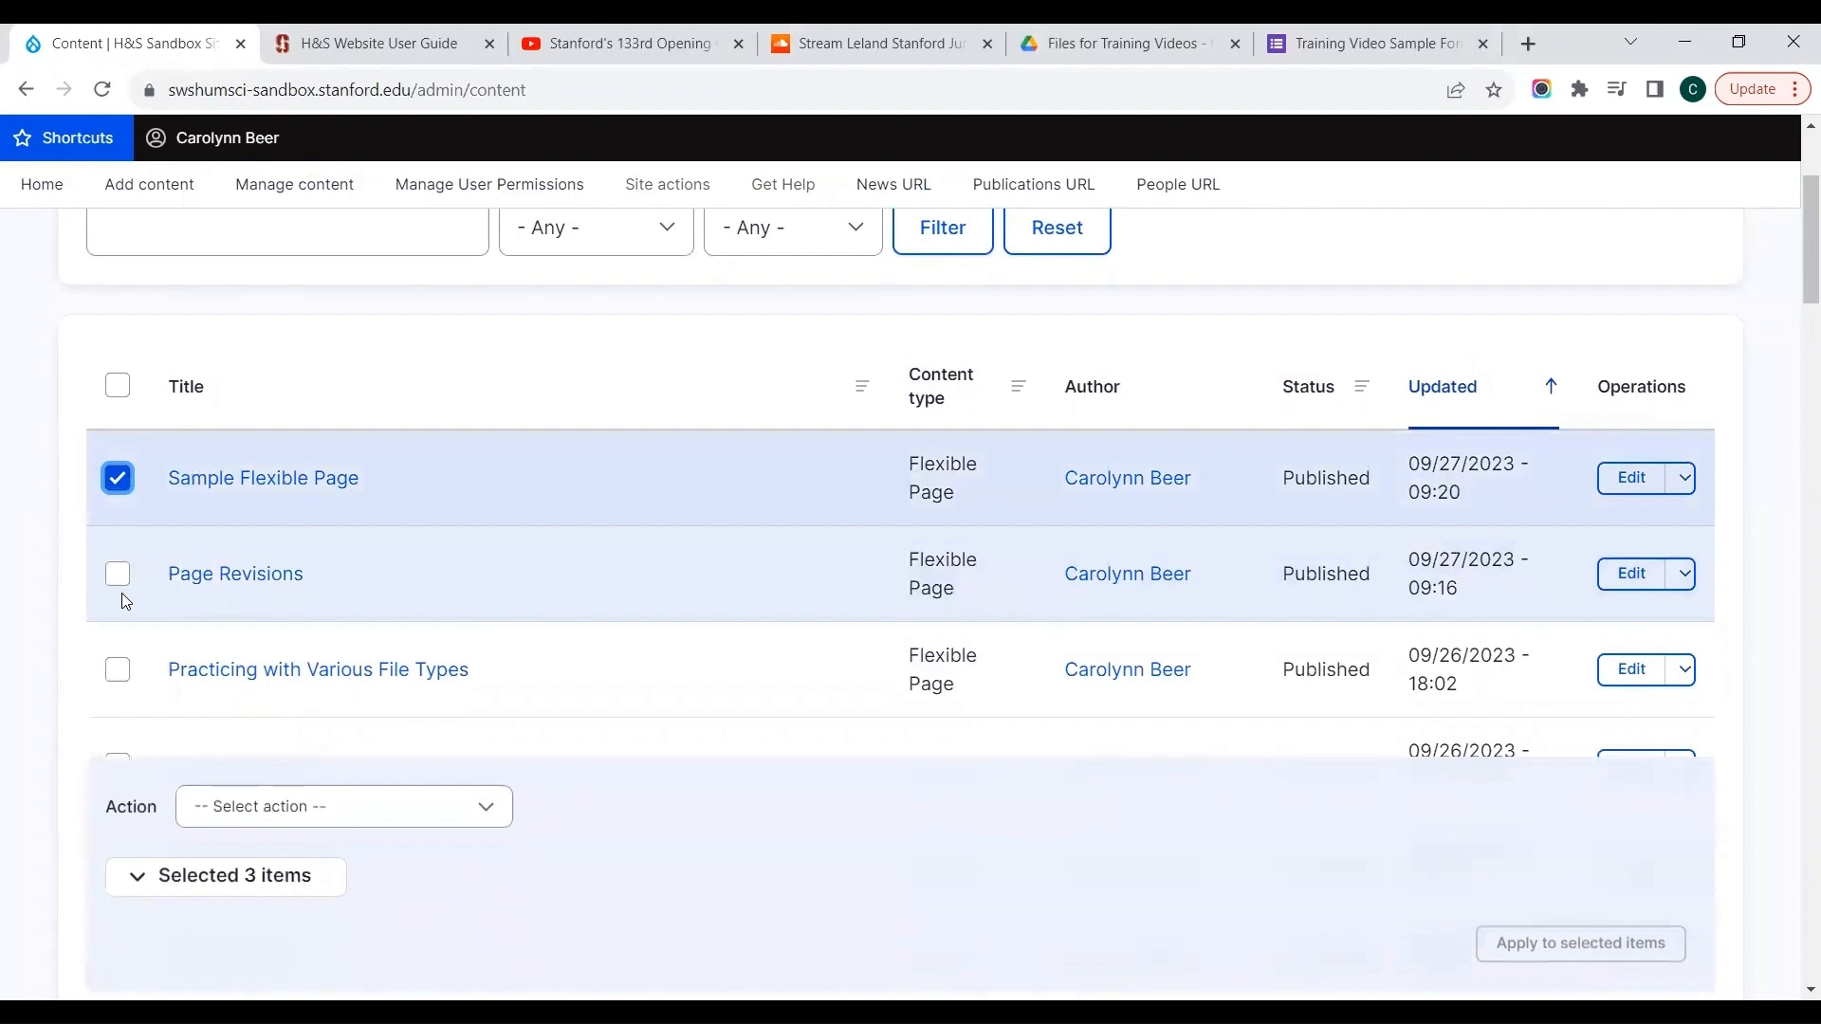
{"action": "left_click", "coordinate": [117, 575]}
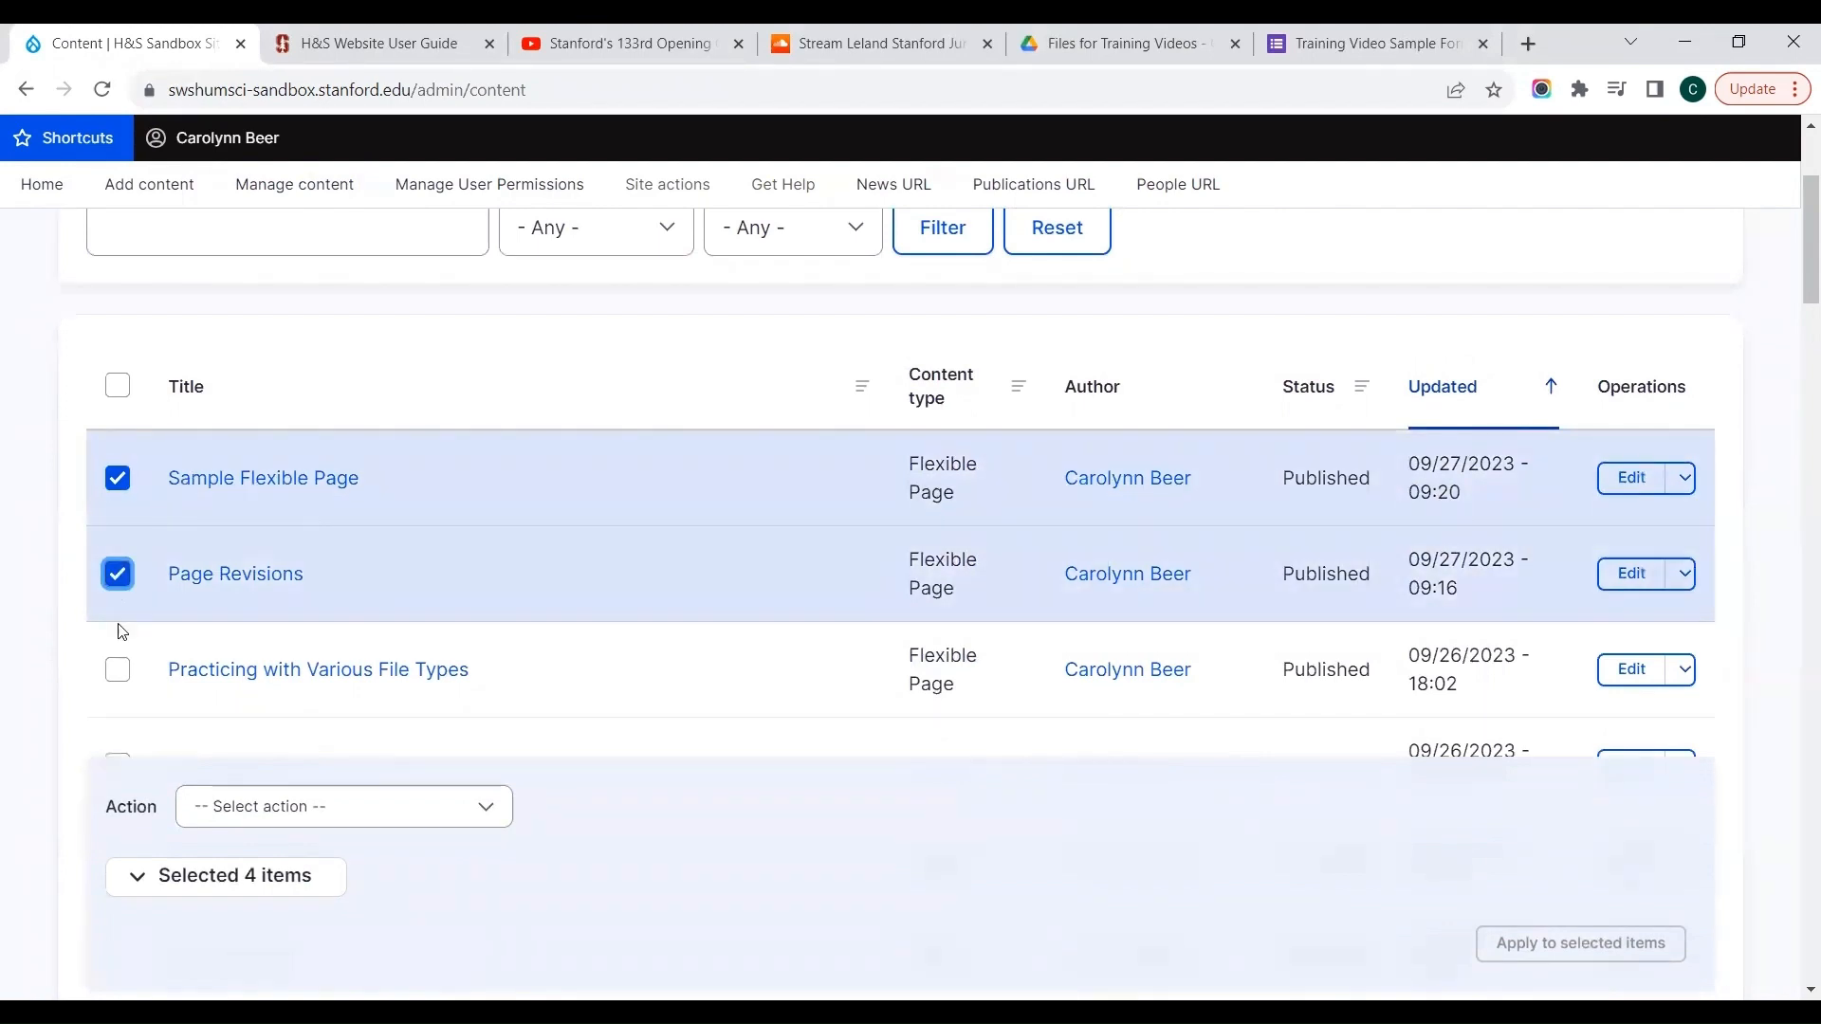
{"action": "left_click", "coordinate": [117, 669]}
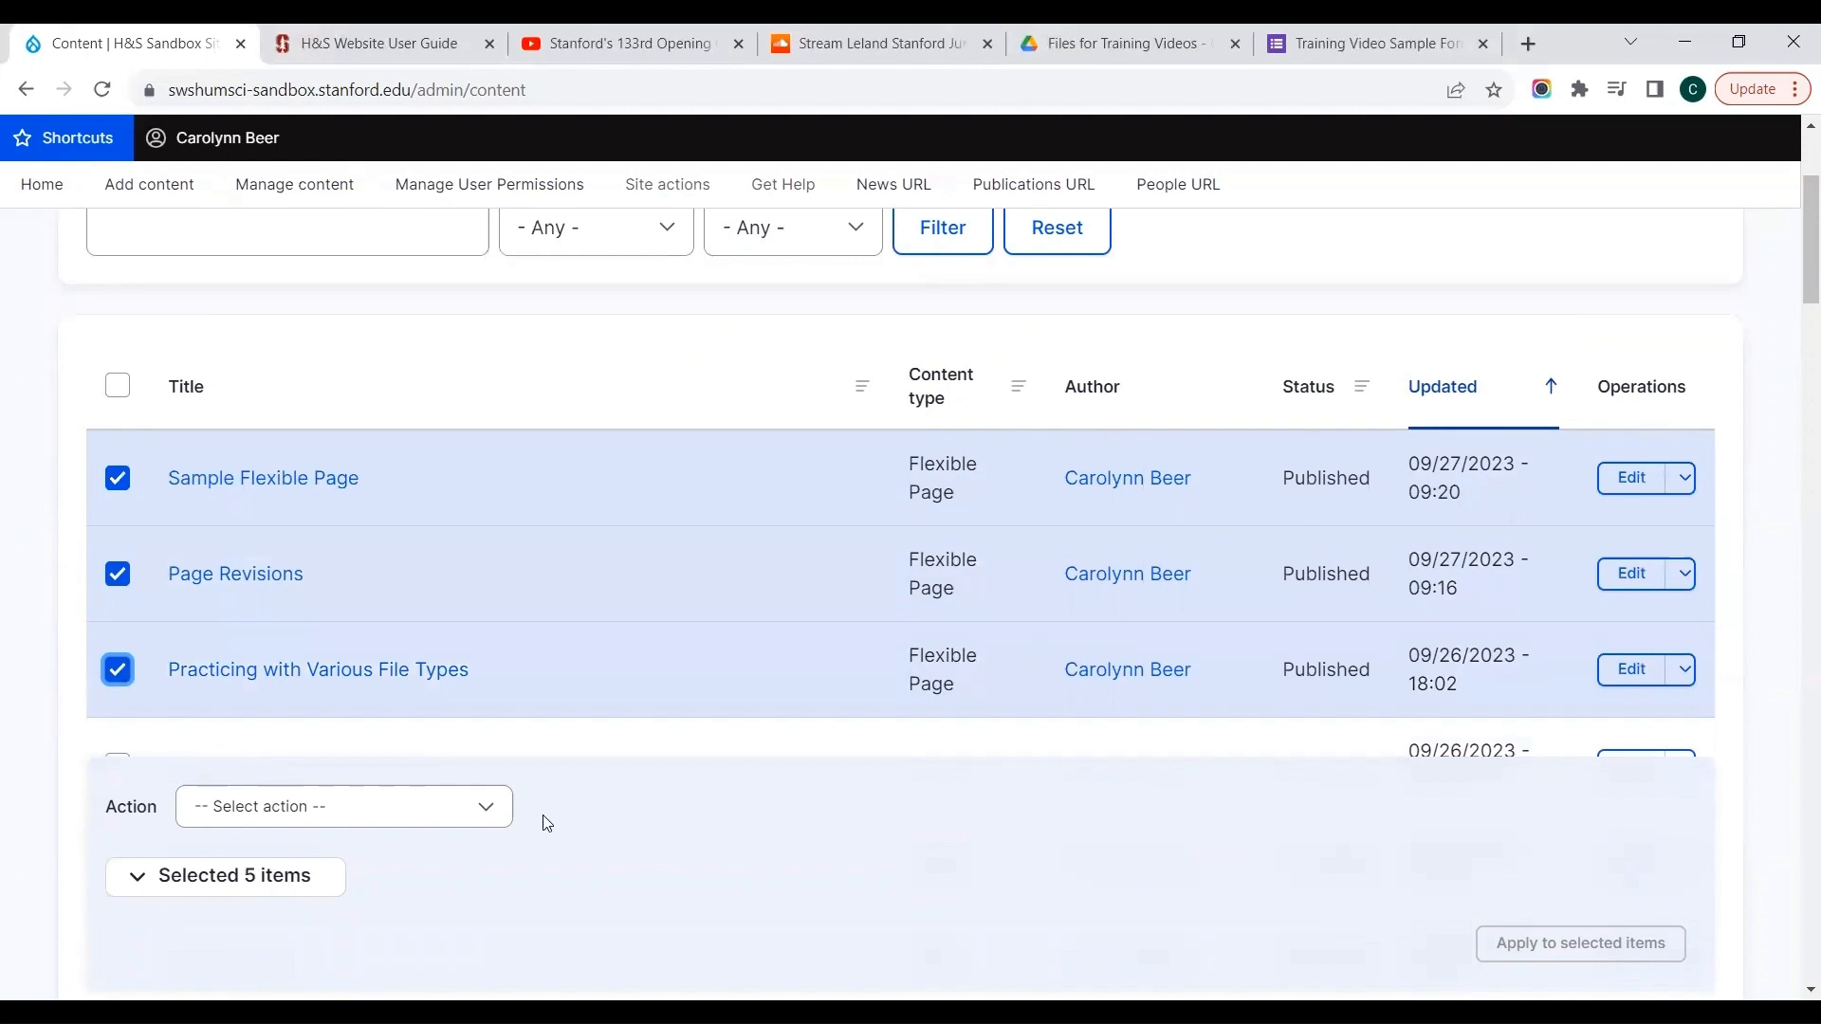
{"action": "left_click", "coordinate": [503, 814]}
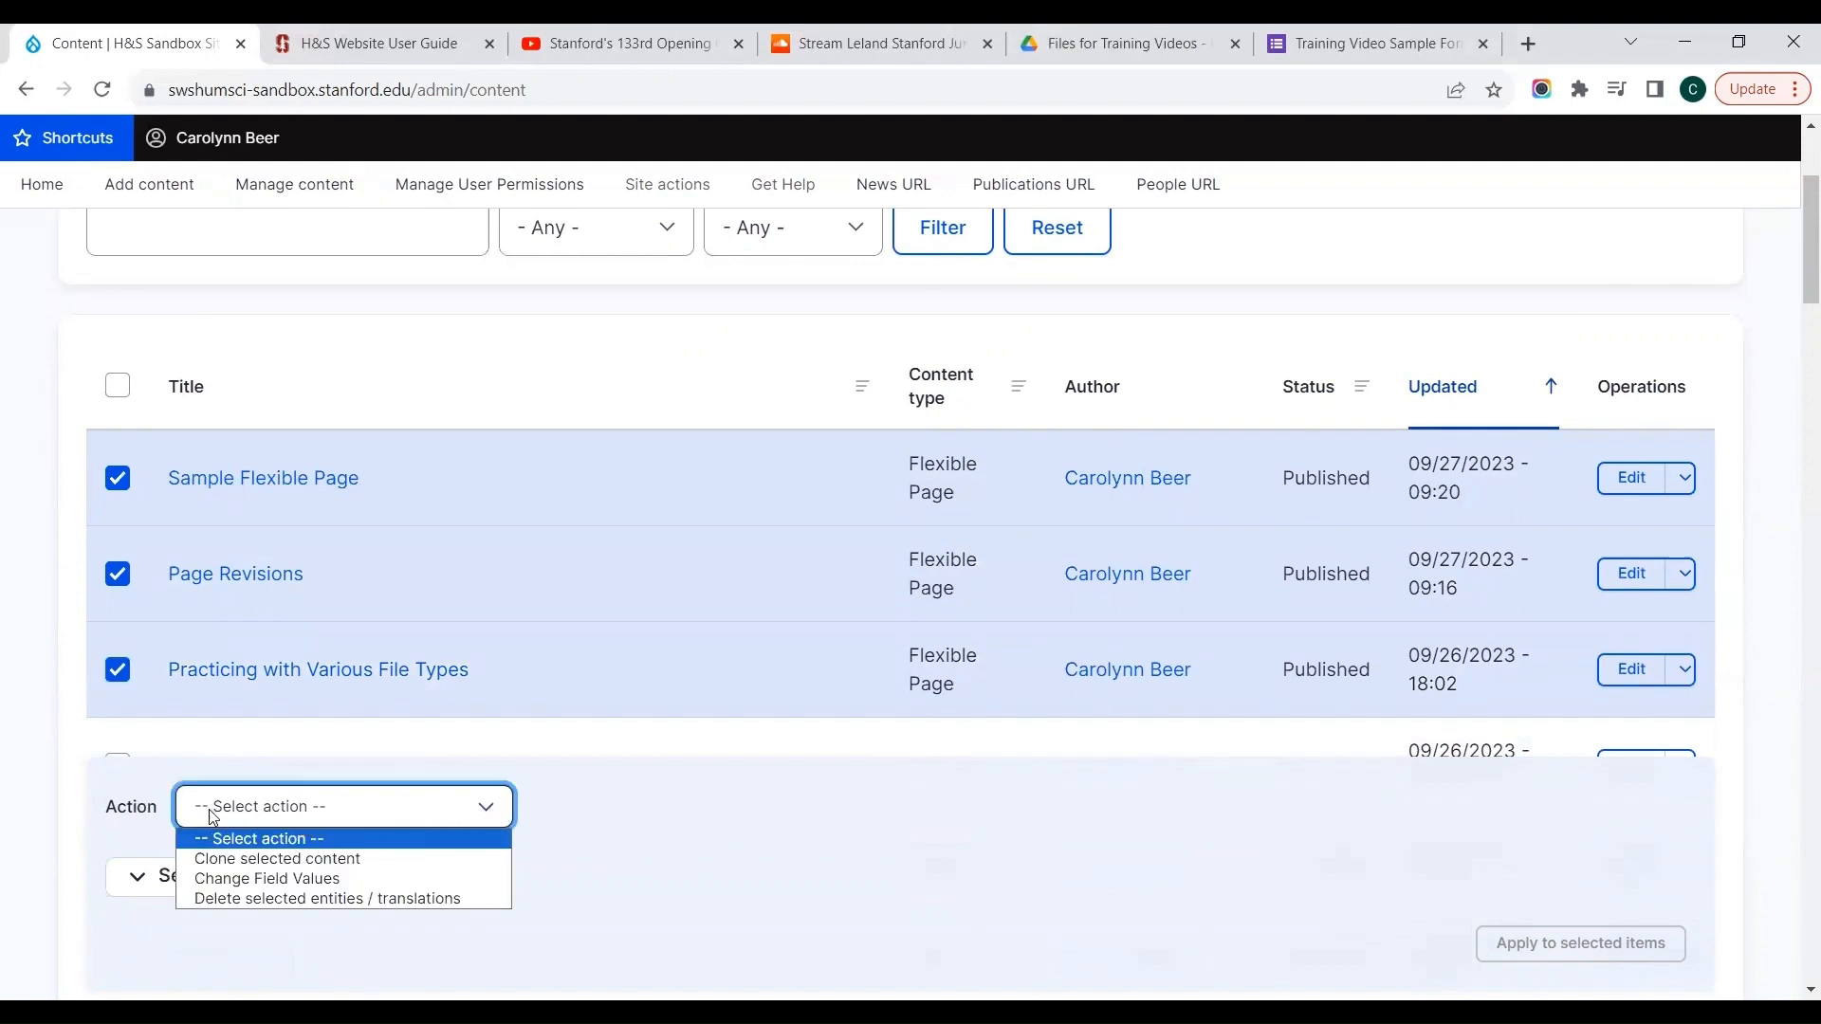
{"action": "left_click", "coordinate": [192, 881]}
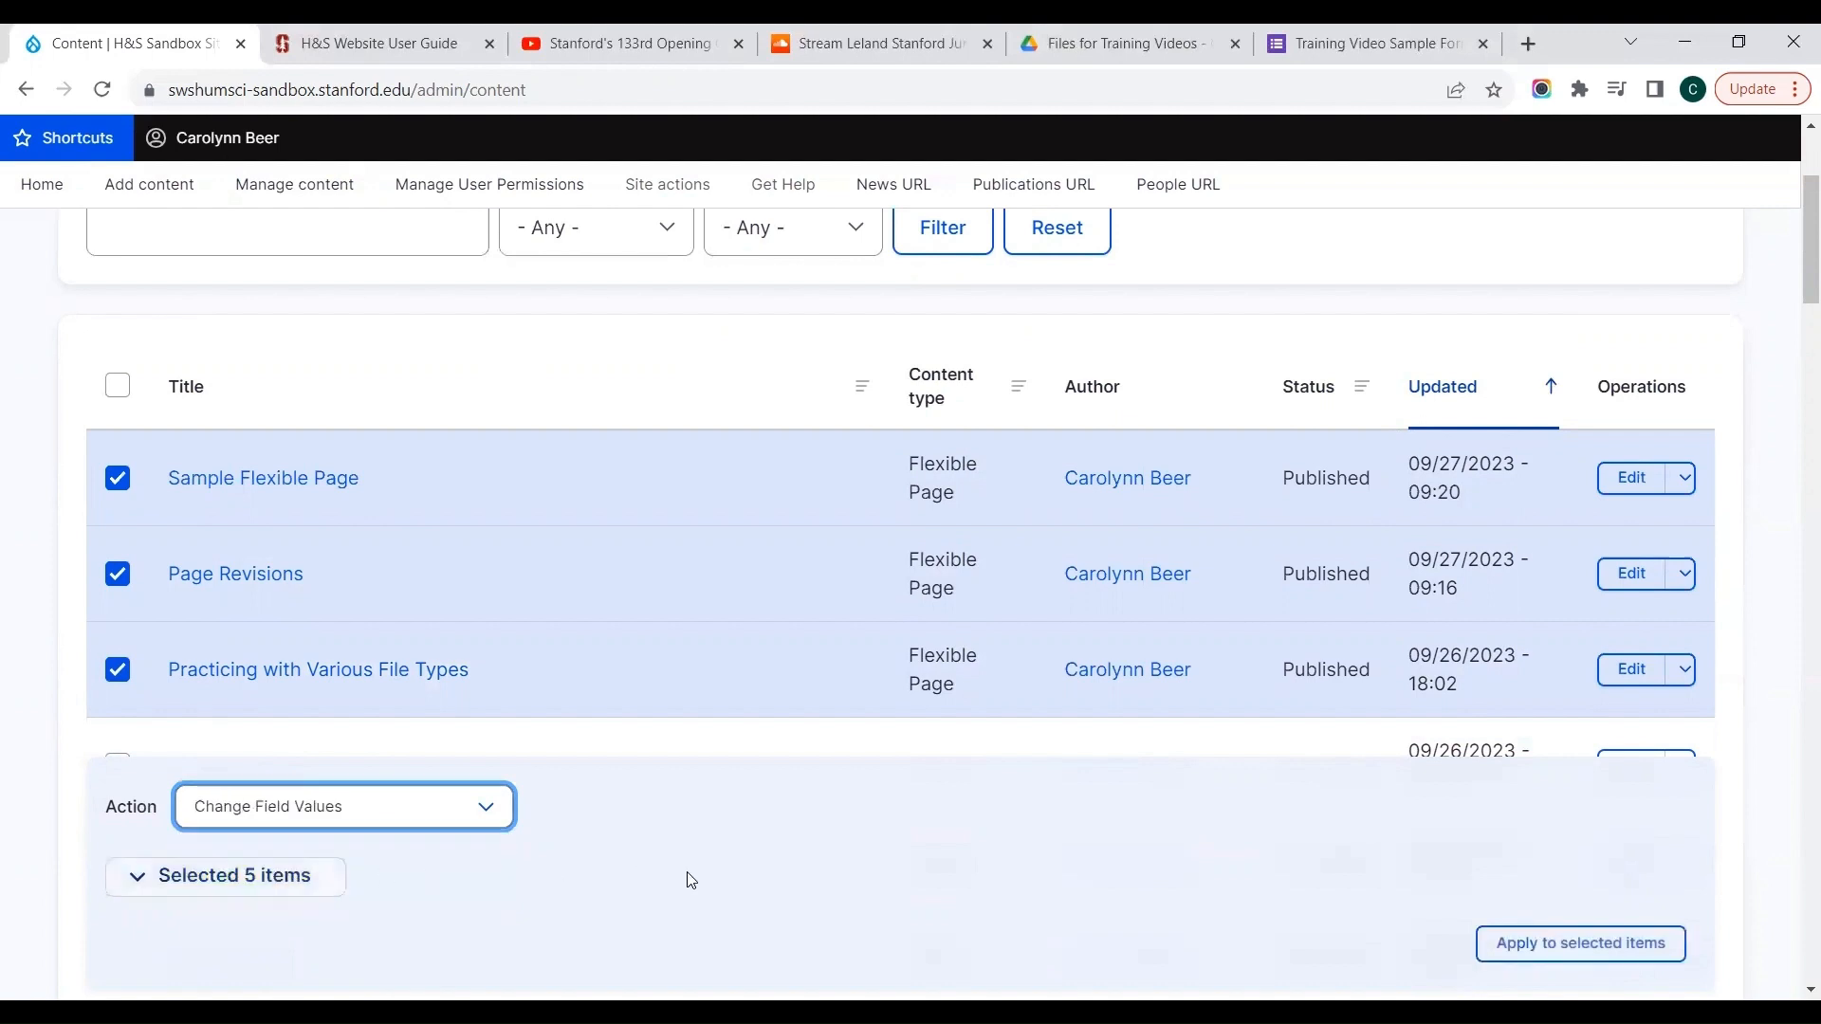
{"action": "left_click", "coordinate": [1536, 945]}
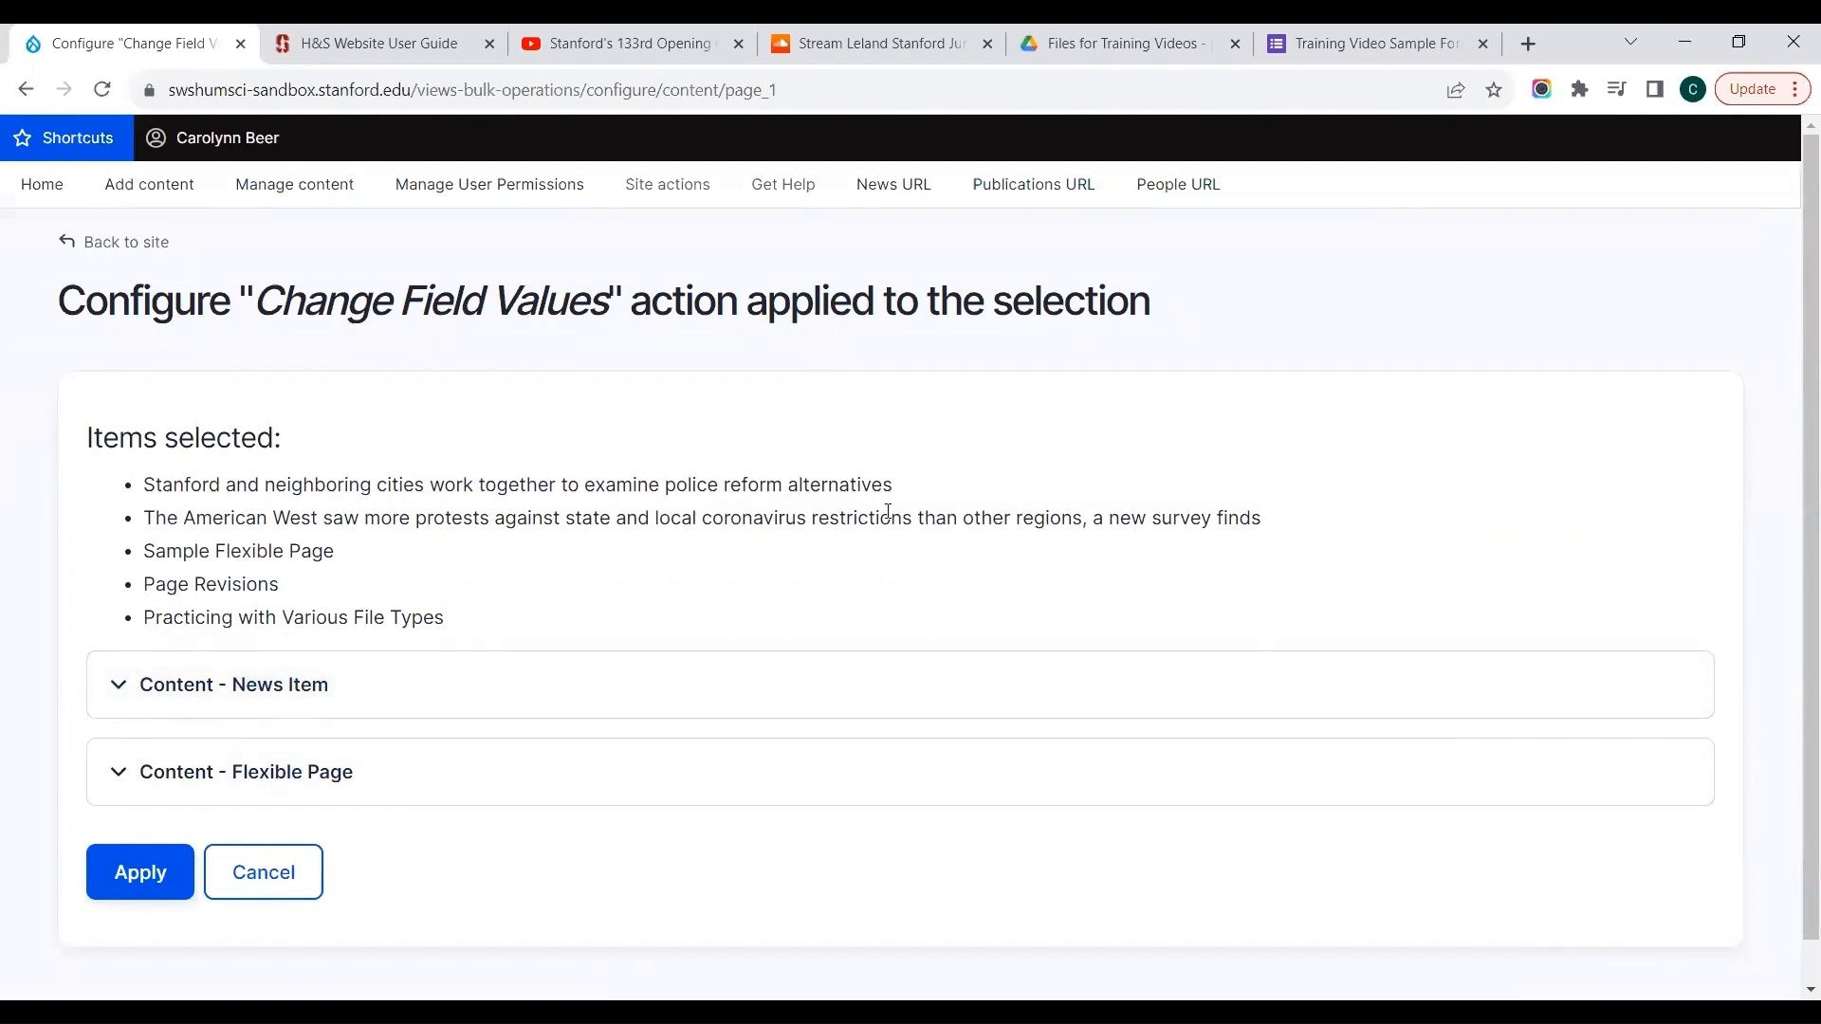
Expand the Content - News Item section and examine which fields can be changed in bulk
{"action": "scroll", "coordinate": [888, 512], "scroll_direction": "down", "scroll_amount": 1}
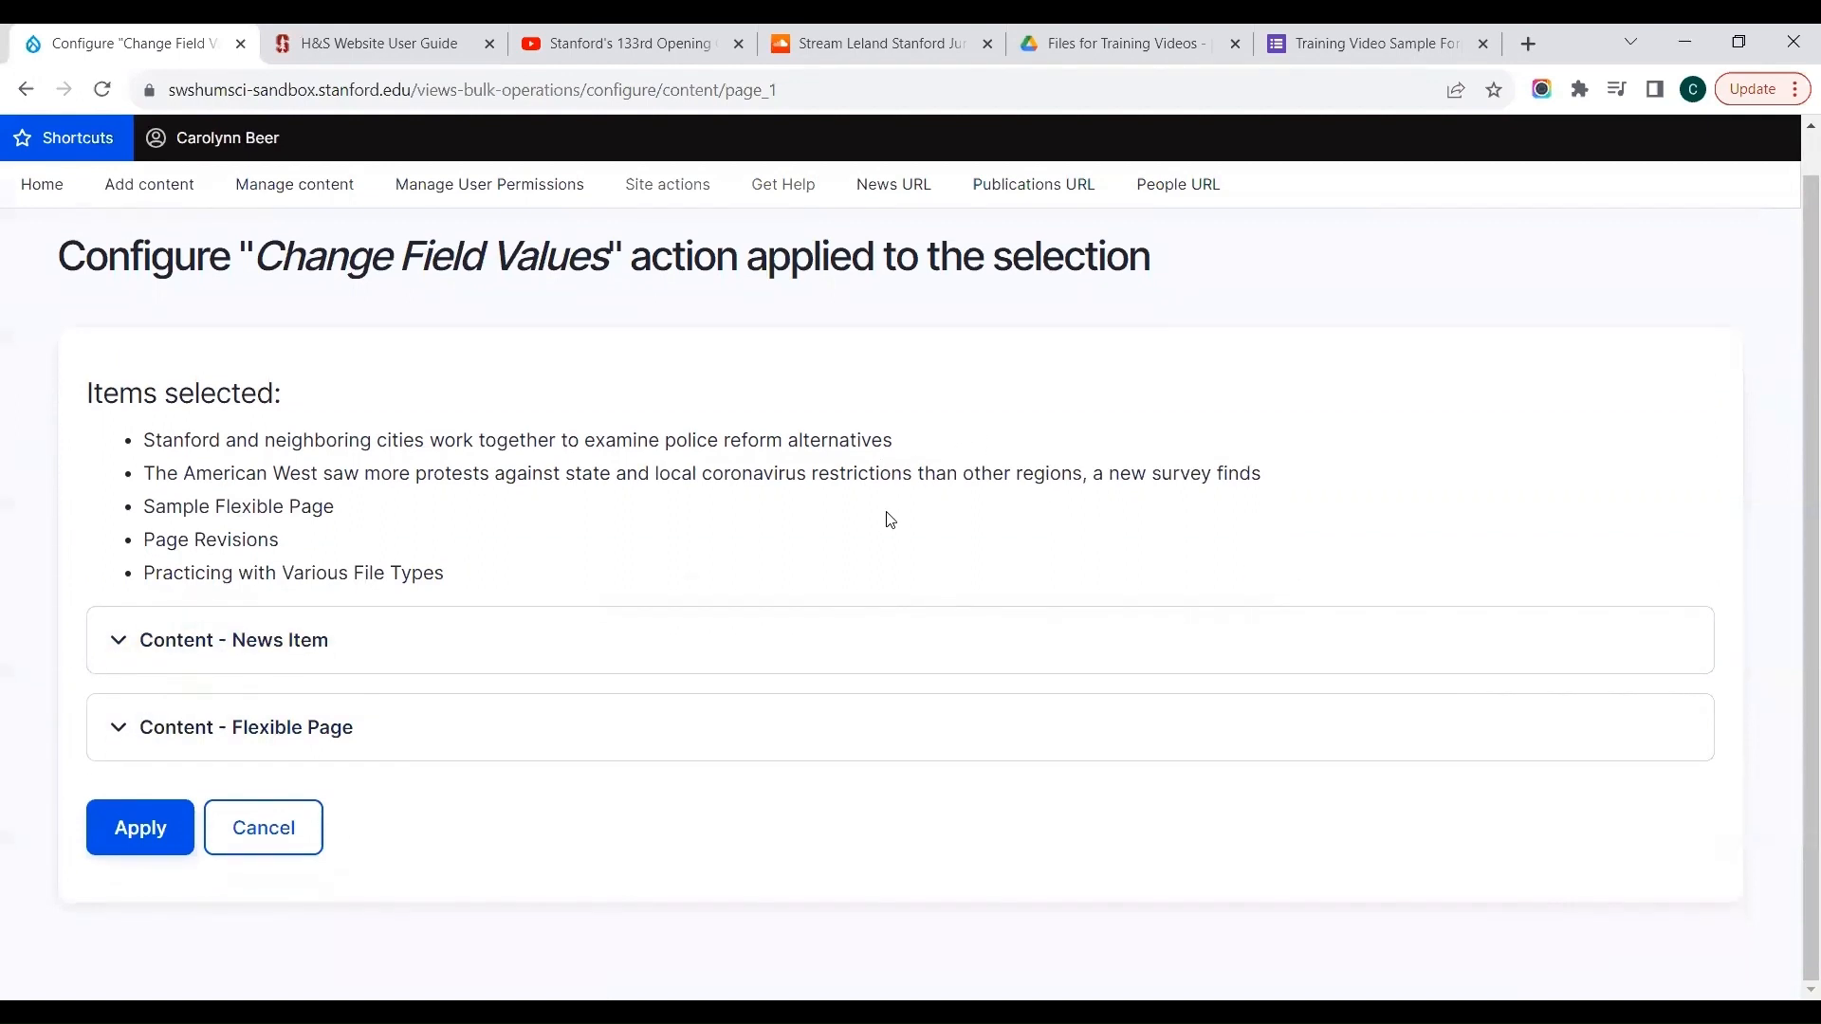
{"action": "left_click", "coordinate": [117, 652]}
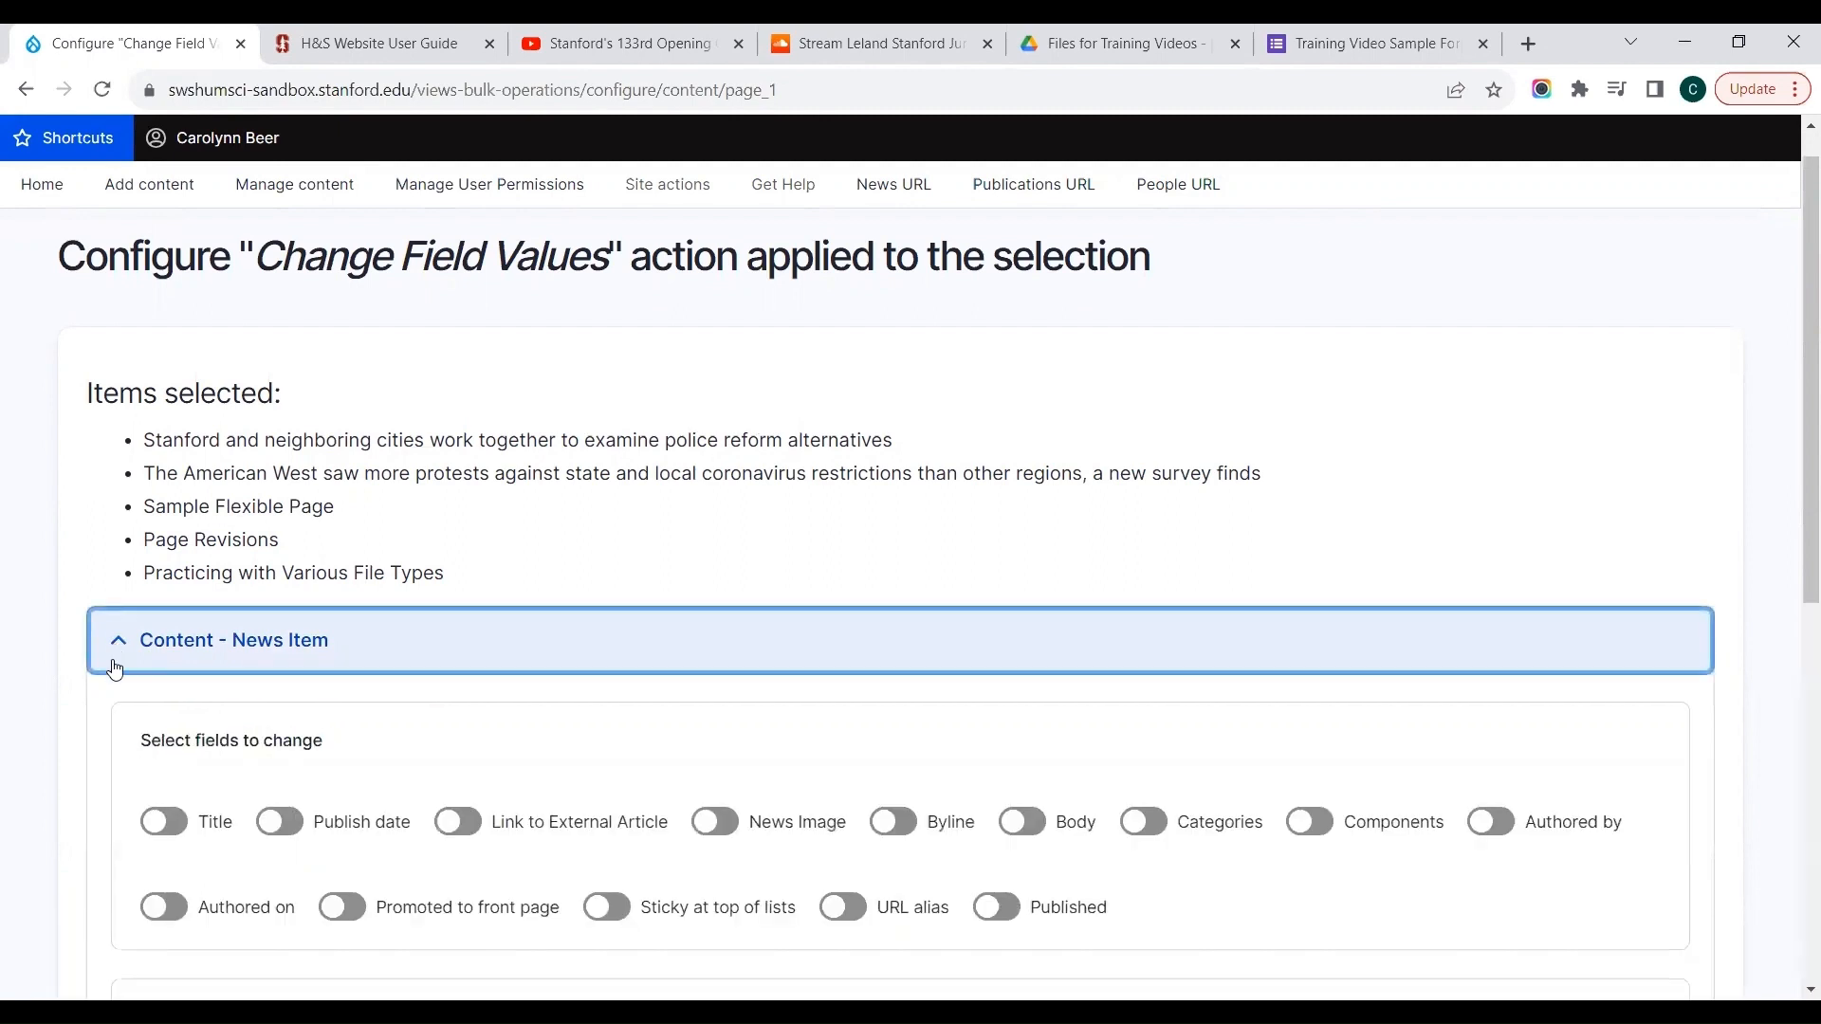
{"action": "left_click", "coordinate": [101, 771]}
{"action": "scroll", "coordinate": [103, 774], "scroll_direction": "down", "scroll_amount": 2}
{"action": "scroll", "coordinate": [102, 774], "scroll_direction": "down", "scroll_amount": 1}
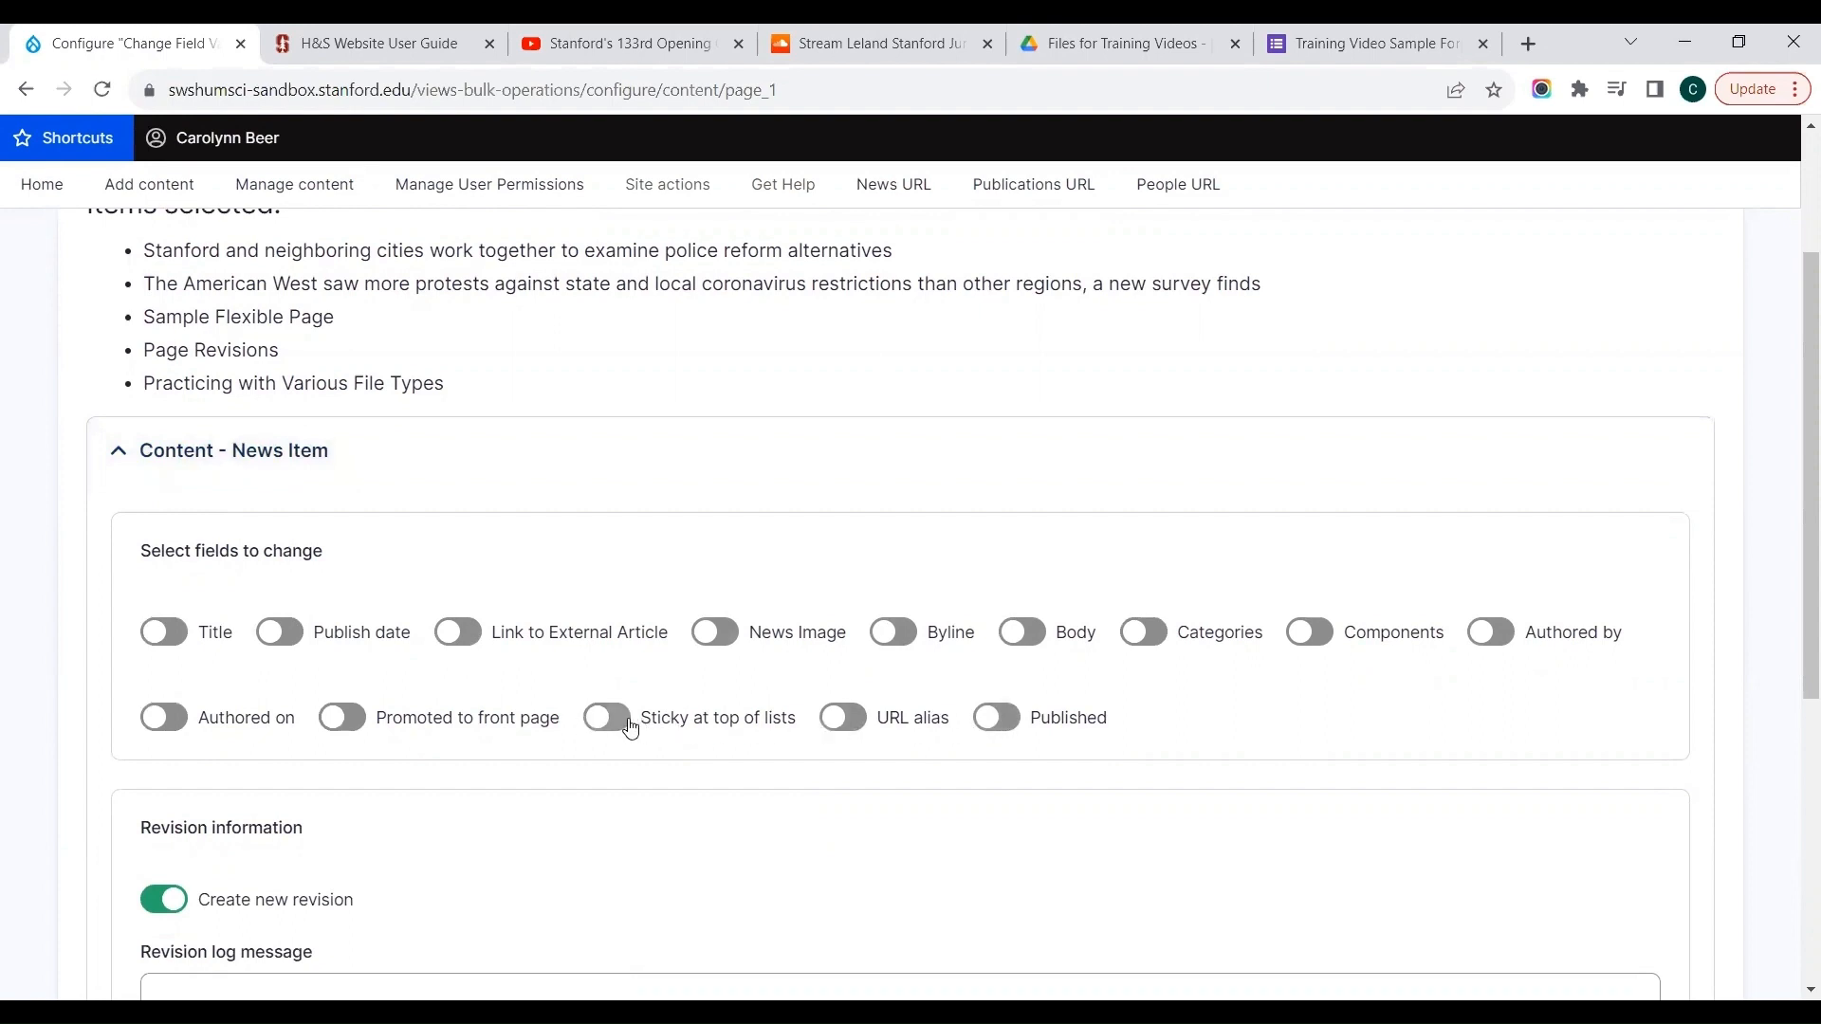
For the Content - Flexible Page items, choose Published as the field to change, keep its value switched on, and apply the bulk change
{"action": "left_click", "coordinate": [117, 463]}
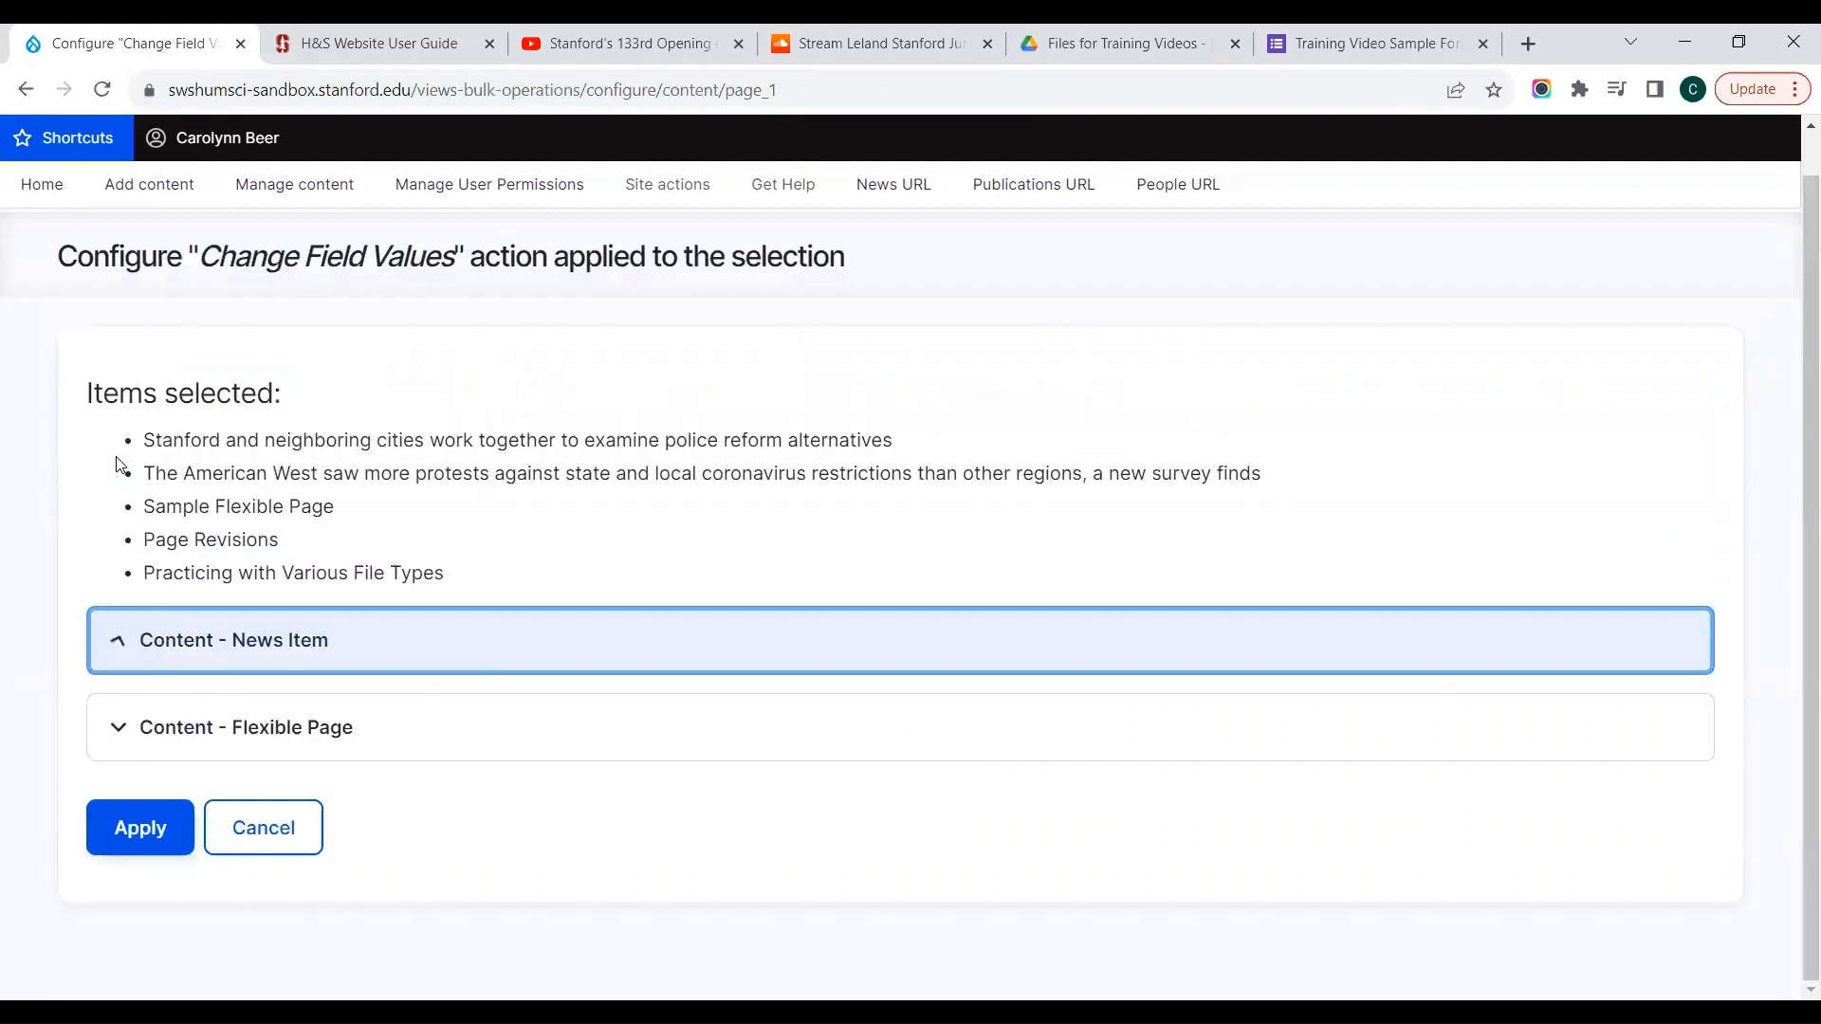
{"action": "left_click", "coordinate": [116, 732]}
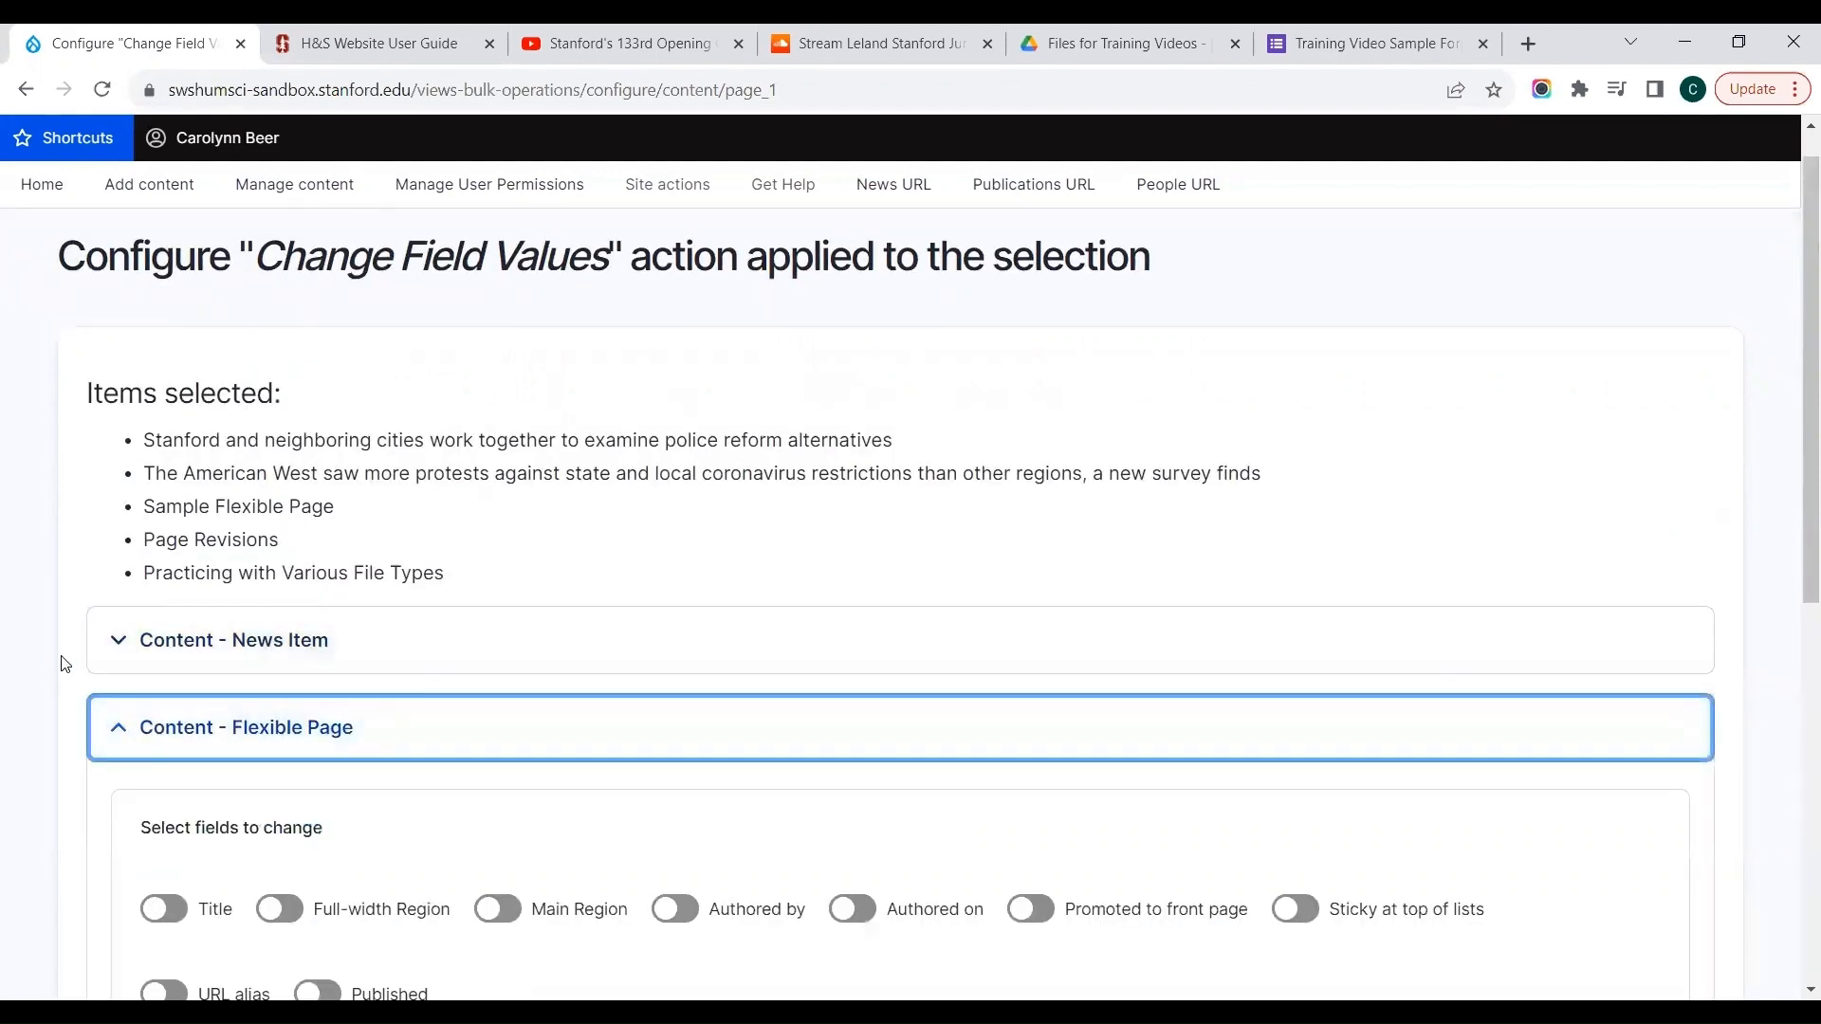
{"action": "scroll", "coordinate": [66, 663], "scroll_direction": "down", "scroll_amount": 3}
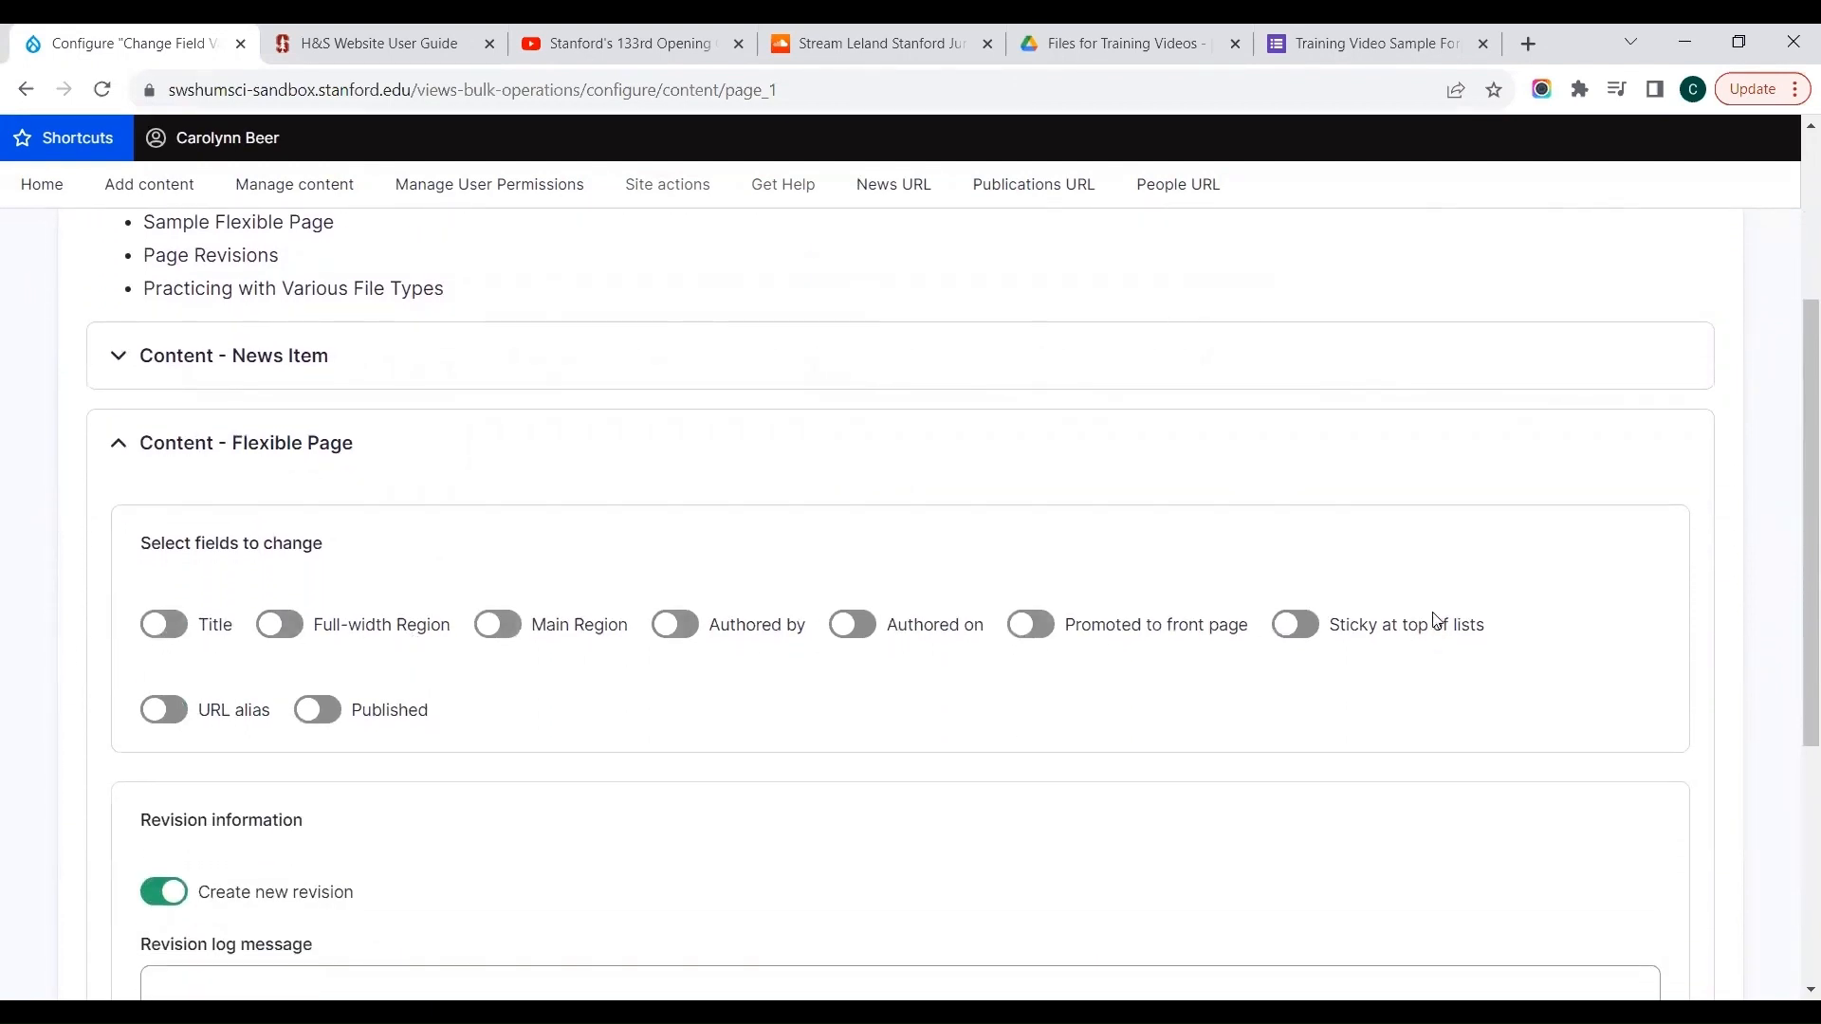
{"action": "left_click", "coordinate": [313, 721]}
{"action": "scroll", "coordinate": [510, 758], "scroll_direction": "down", "scroll_amount": 1}
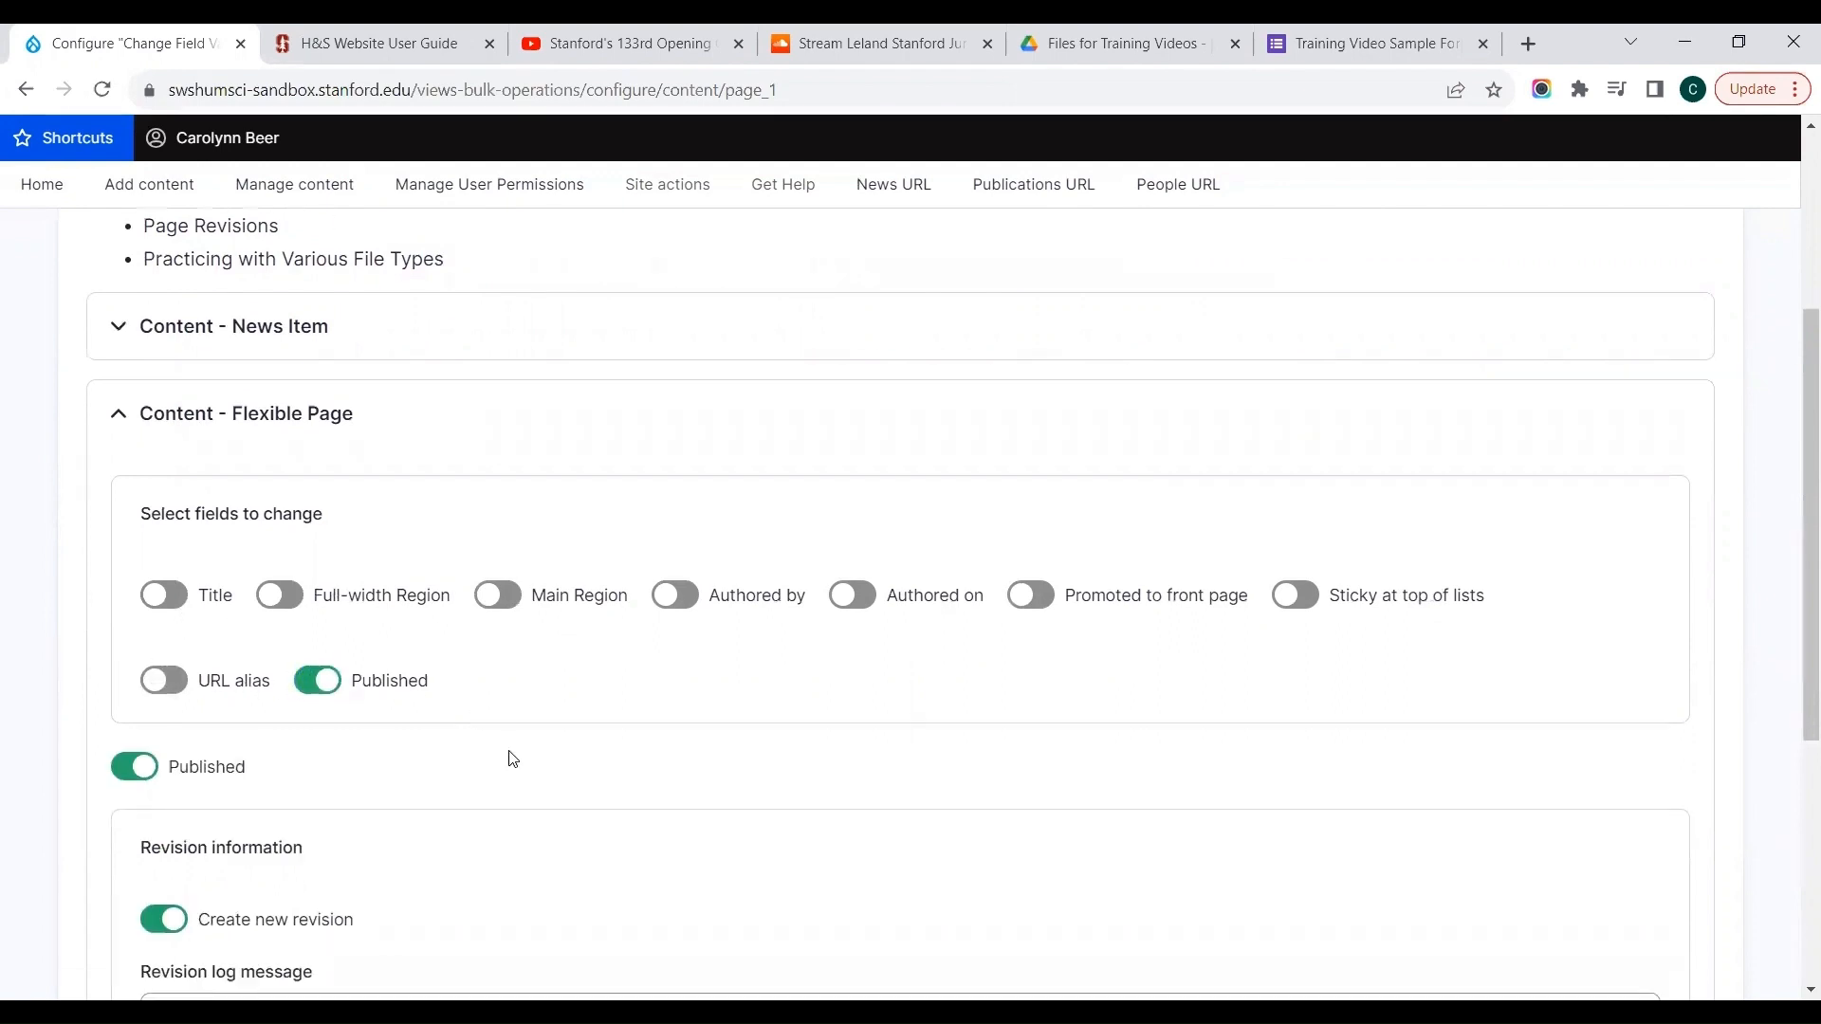
{"action": "scroll", "coordinate": [512, 759], "scroll_direction": "down", "scroll_amount": 3}
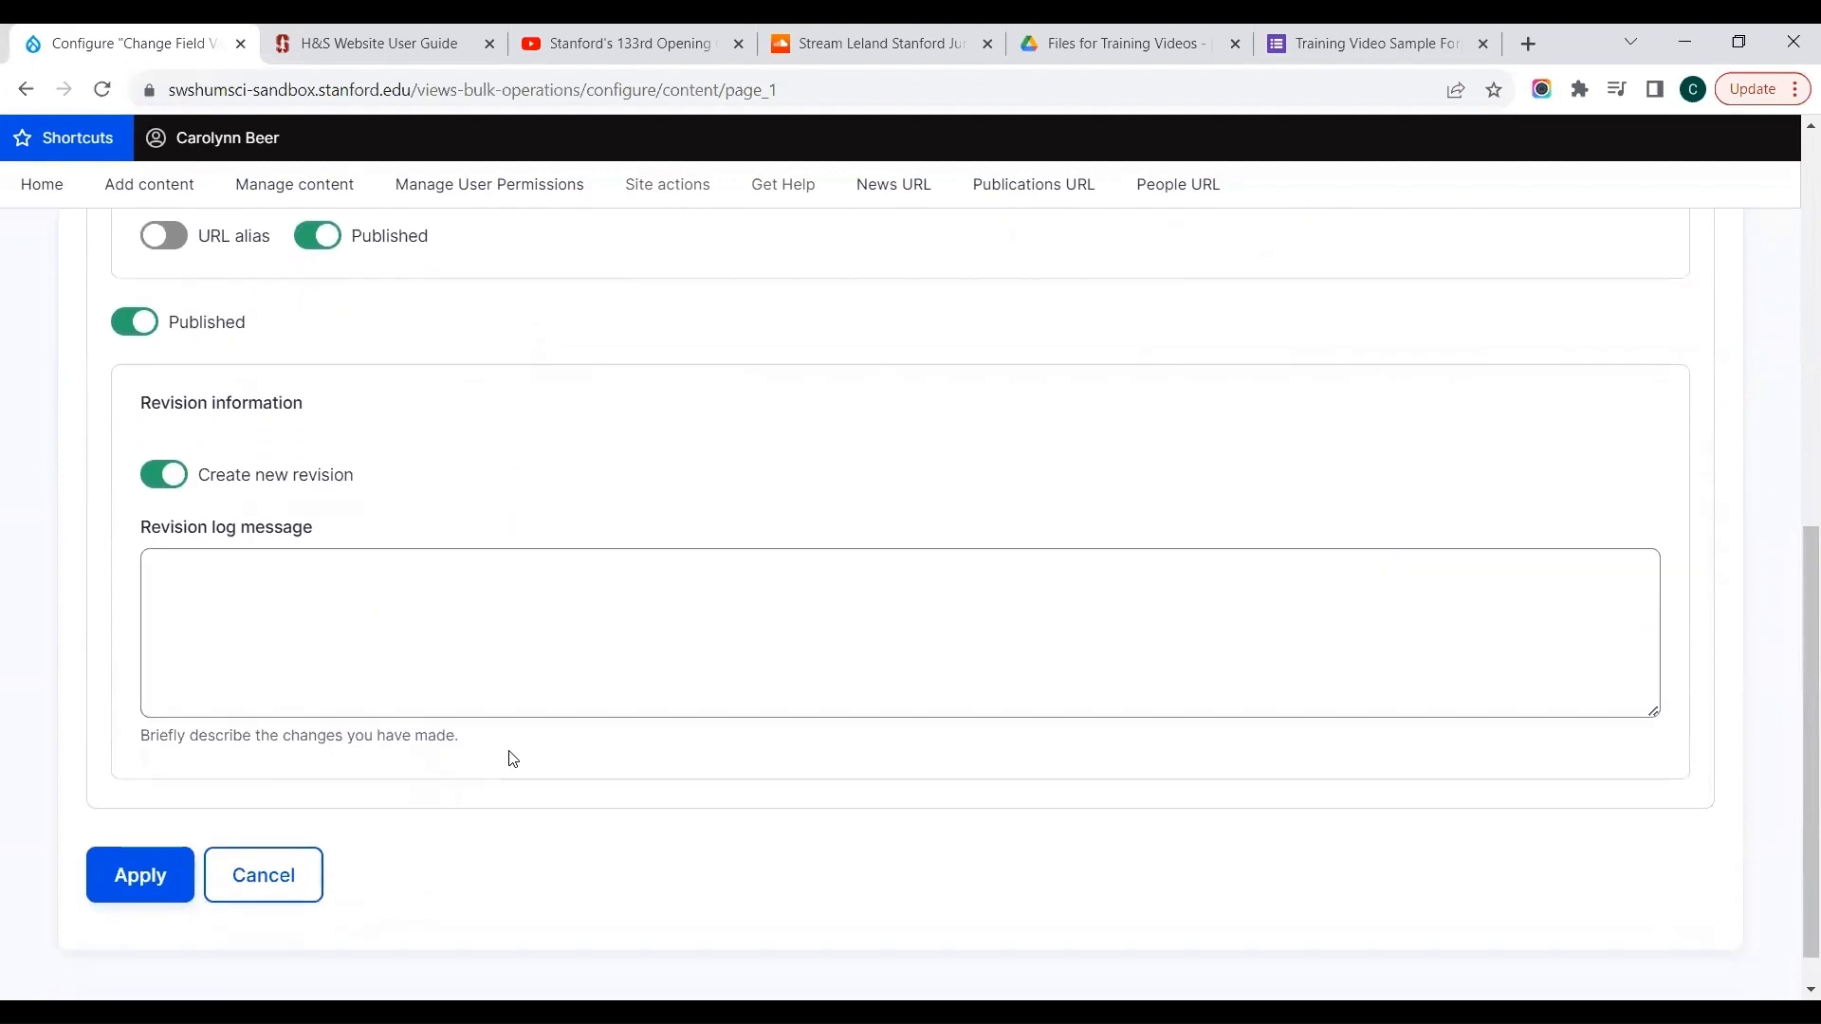
{"action": "left_click", "coordinate": [129, 877]}
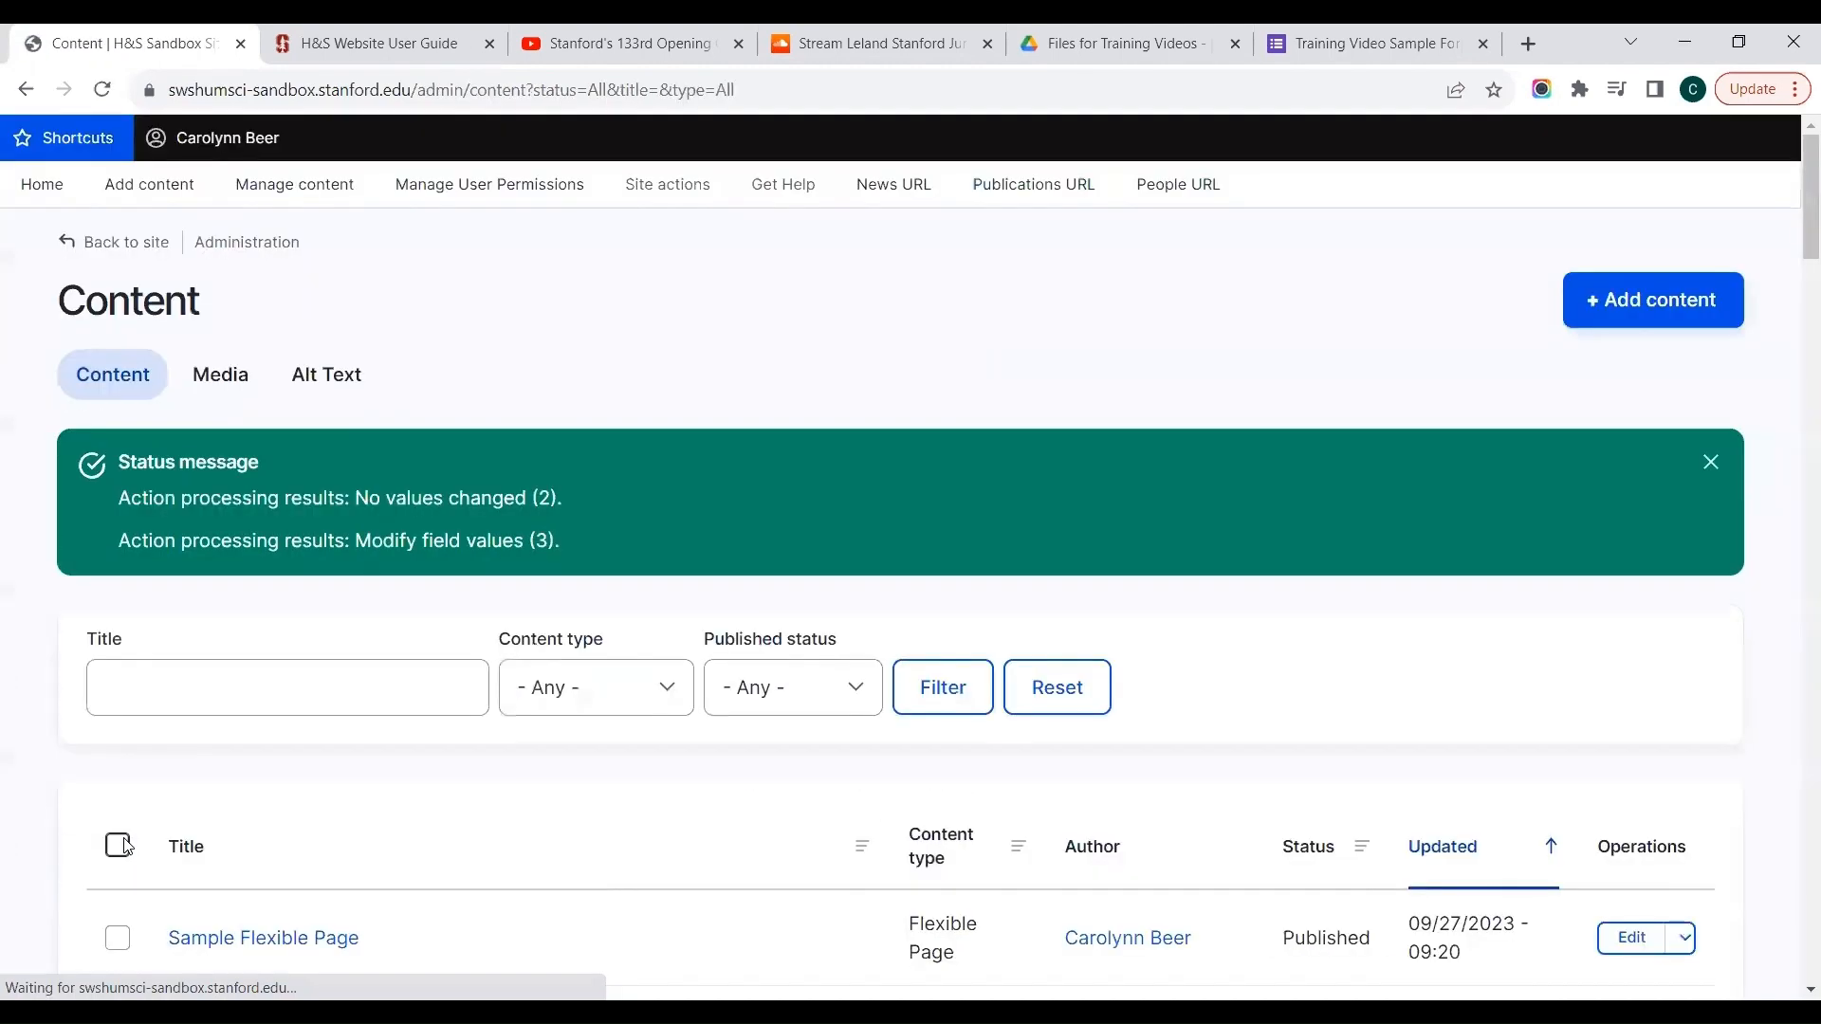
Select Sample Flexible Page and Page Revisions in the content list and apply the Change Field Values action to them
{"action": "scroll", "coordinate": [59, 801], "scroll_direction": "down", "scroll_amount": 3}
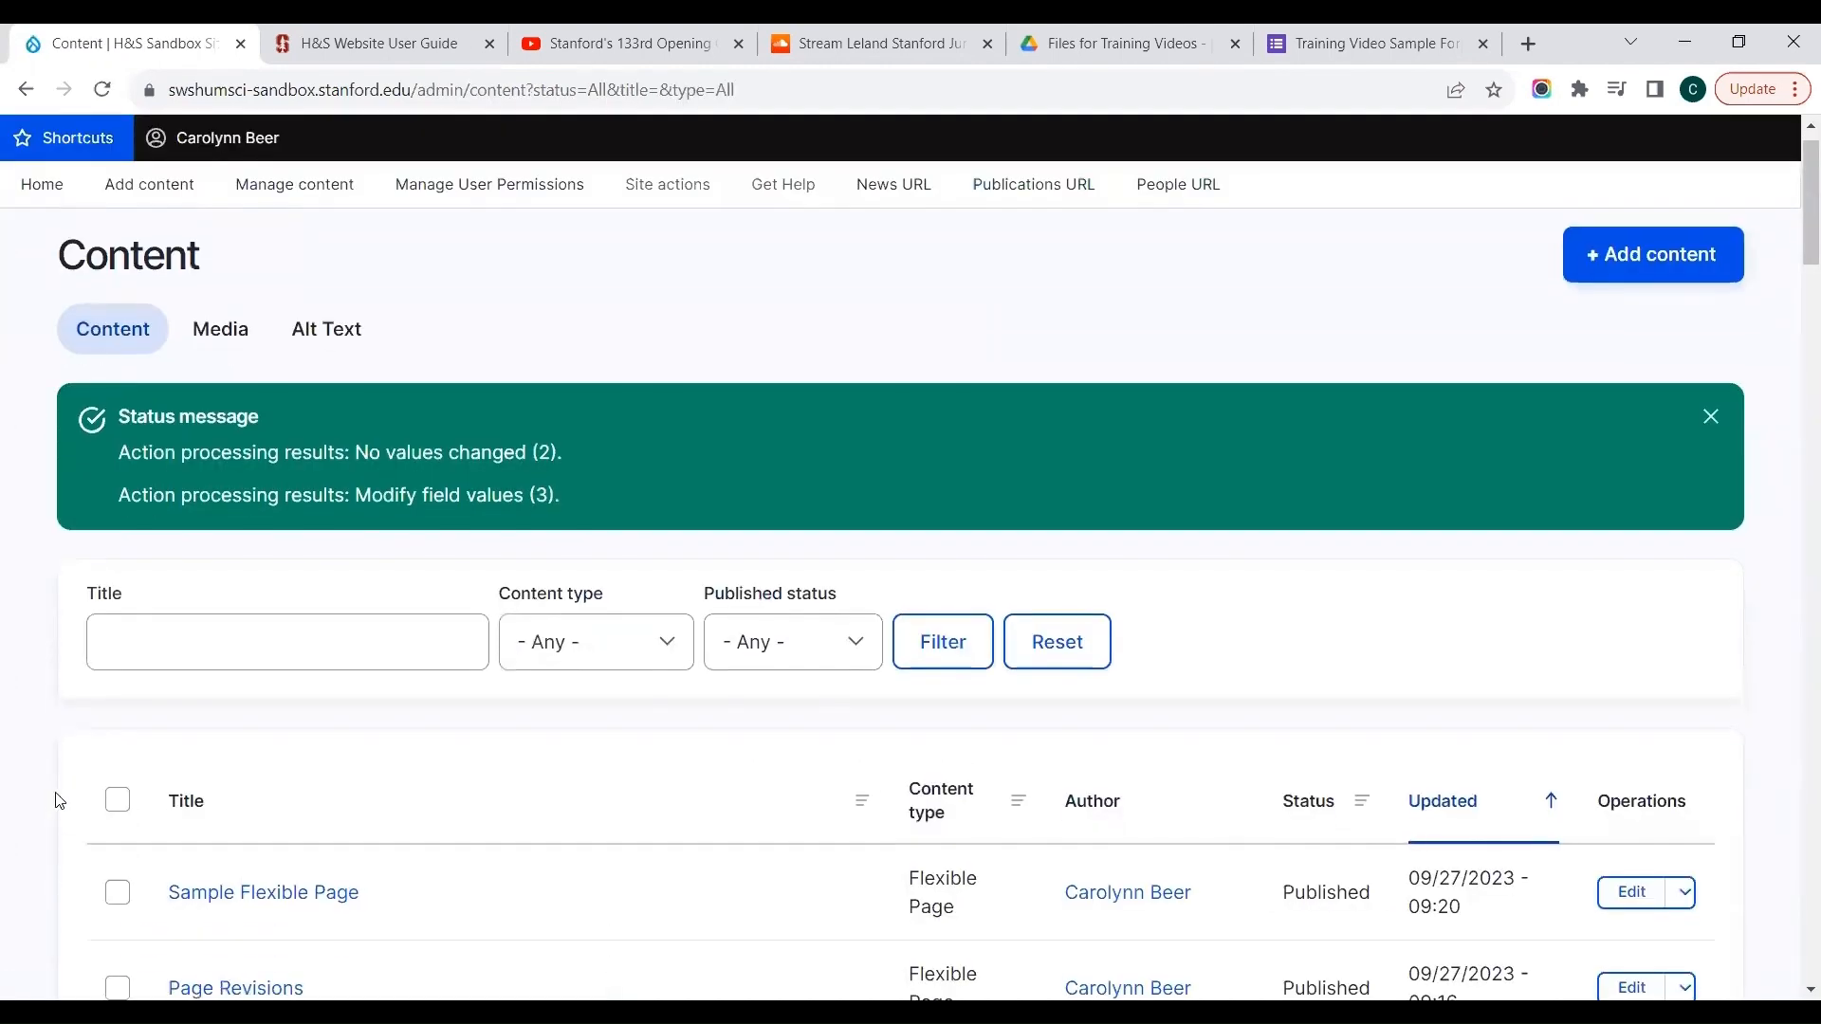
{"action": "scroll", "coordinate": [58, 801], "scroll_direction": "down", "scroll_amount": 1}
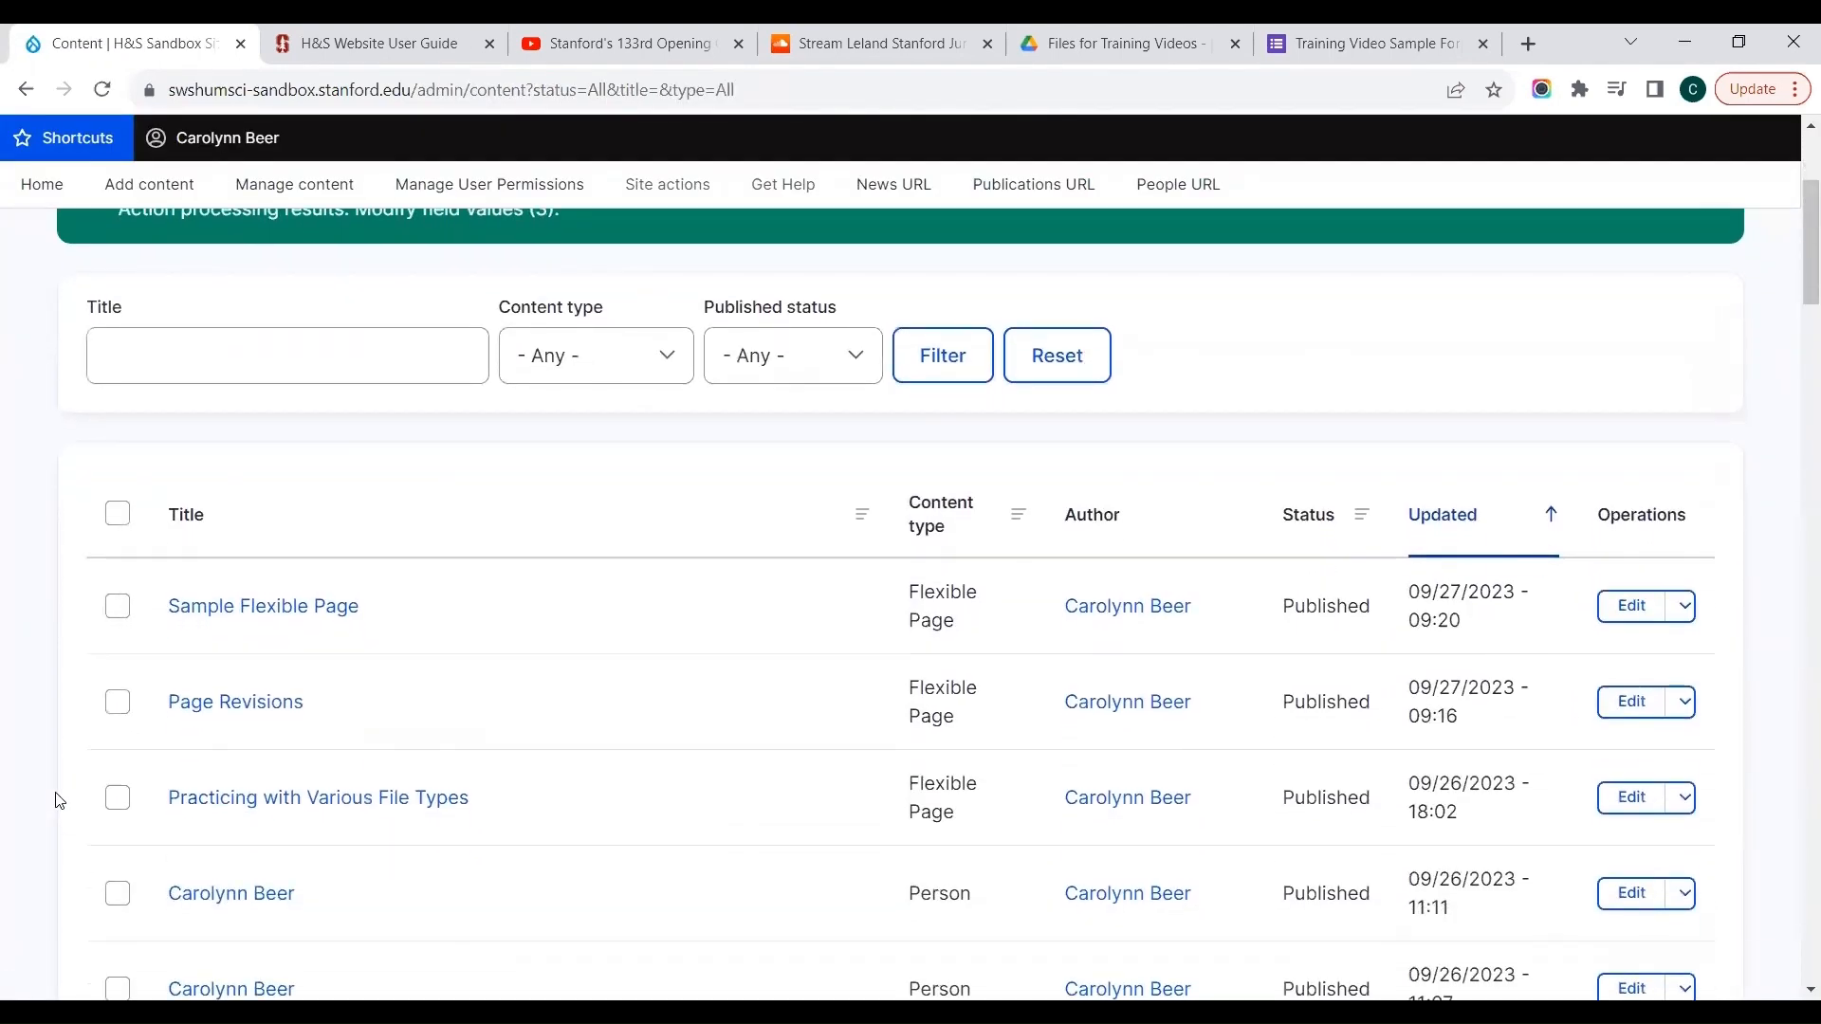
{"action": "left_click", "coordinate": [118, 606]}
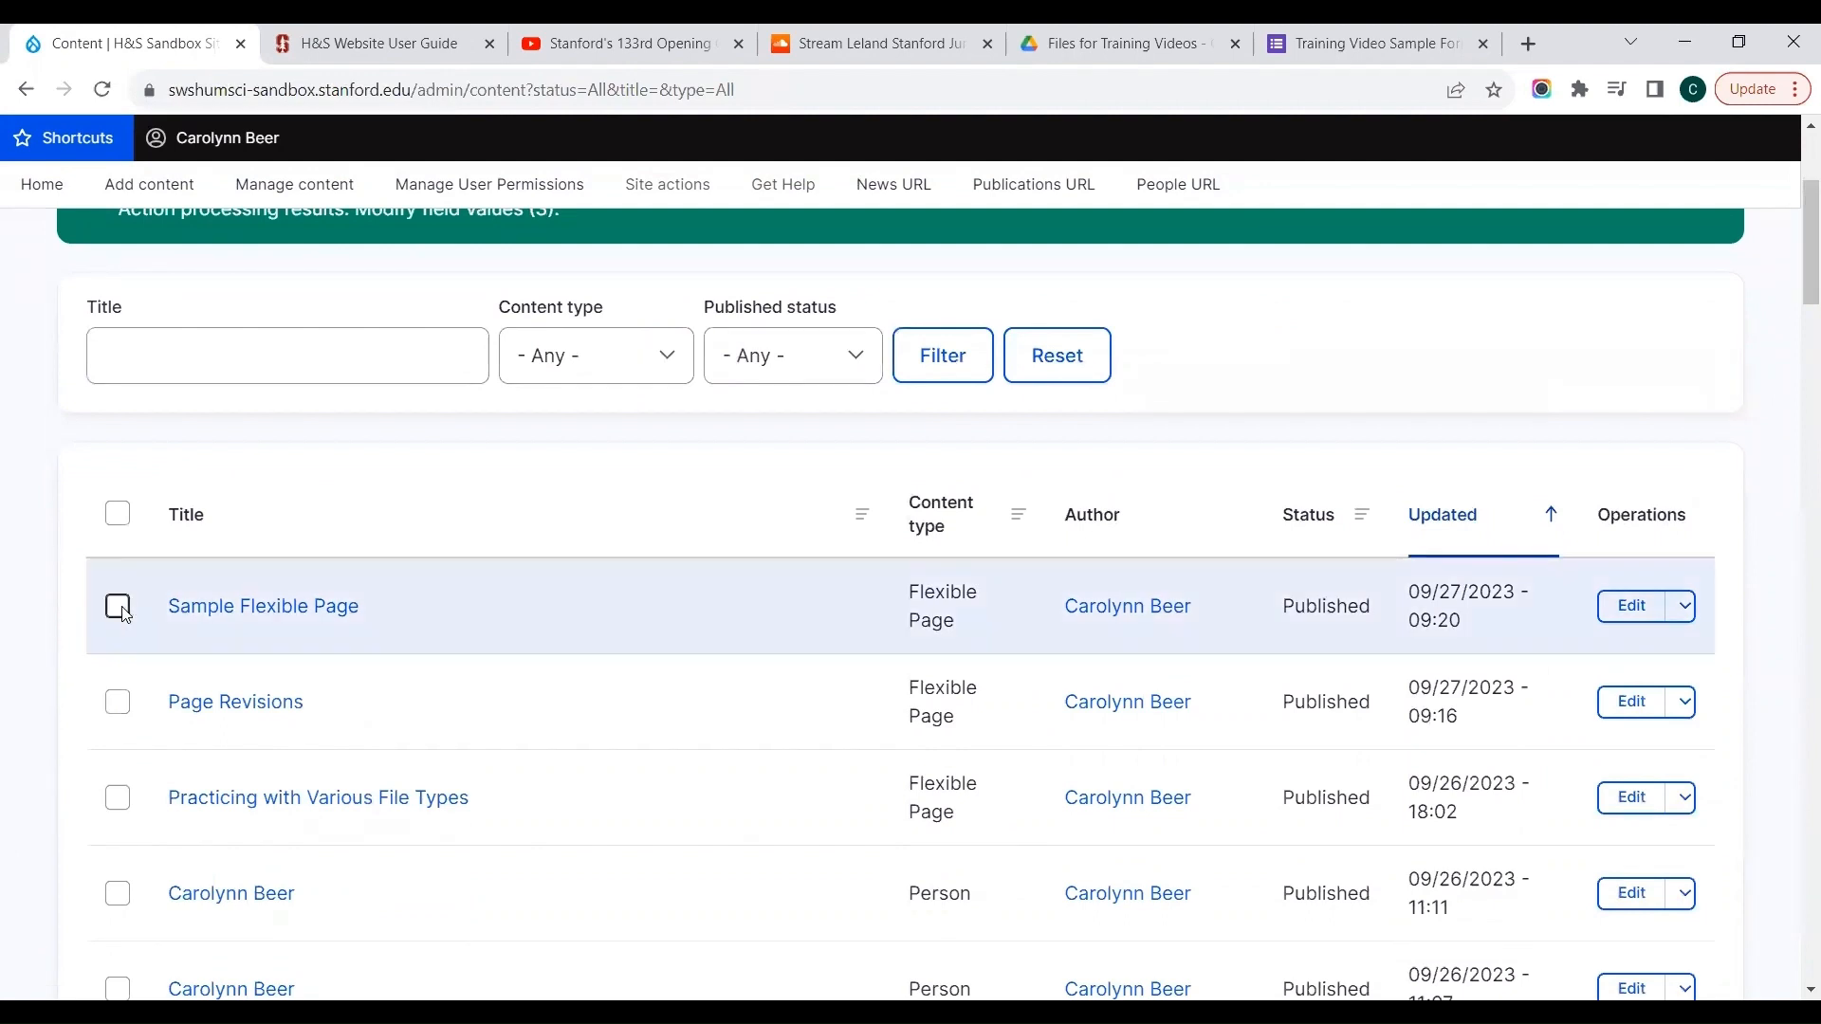
{"action": "left_click", "coordinate": [123, 702]}
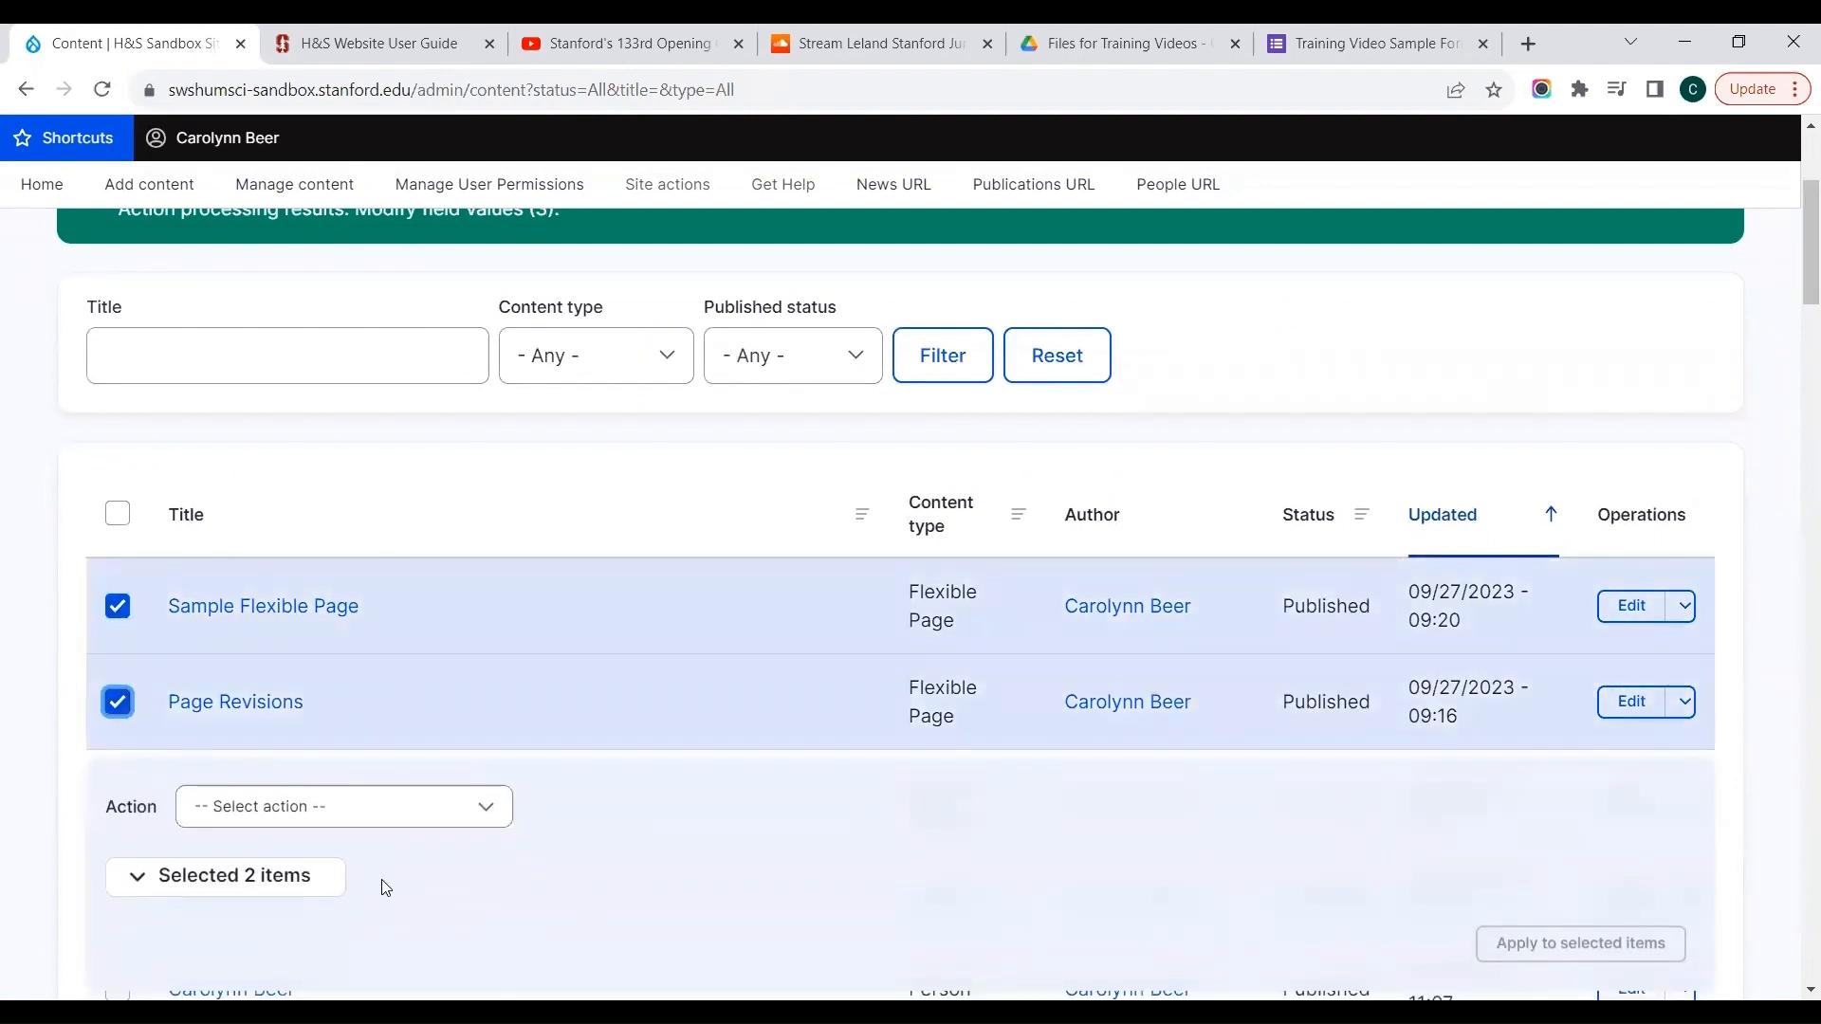
{"action": "left_click", "coordinate": [375, 822]}
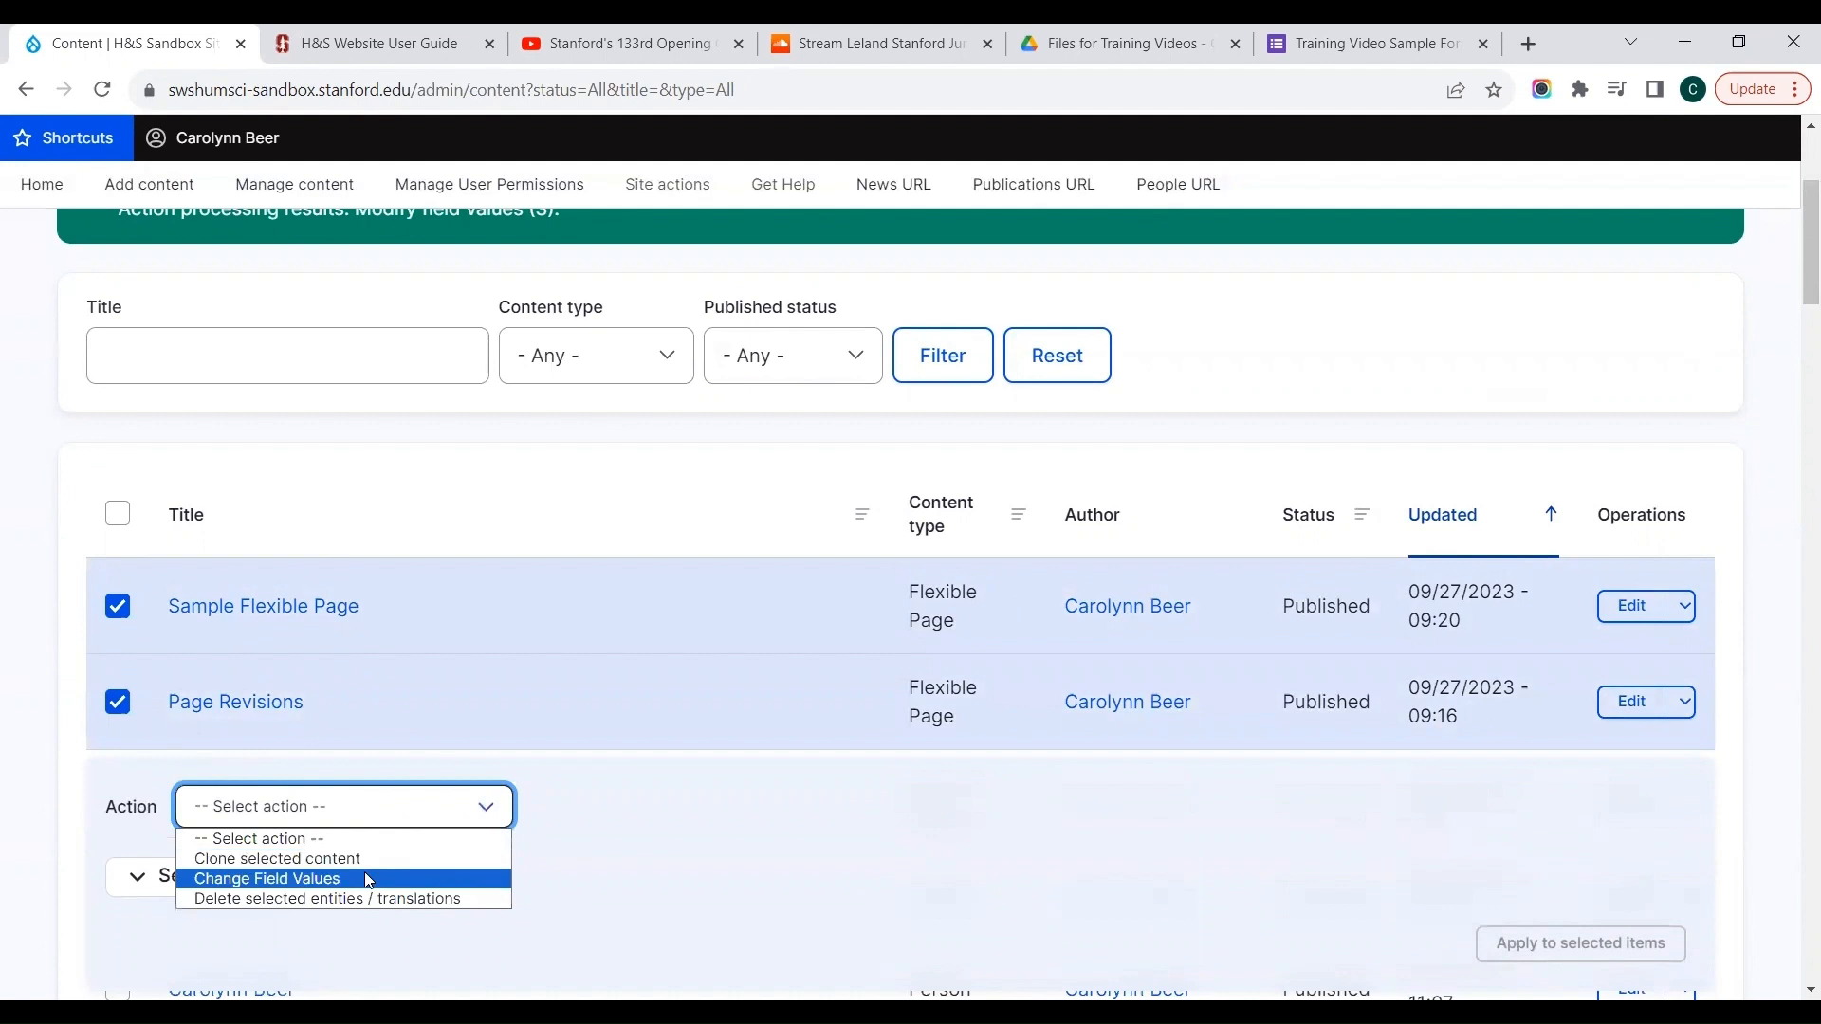
{"action": "left_click", "coordinate": [369, 880]}
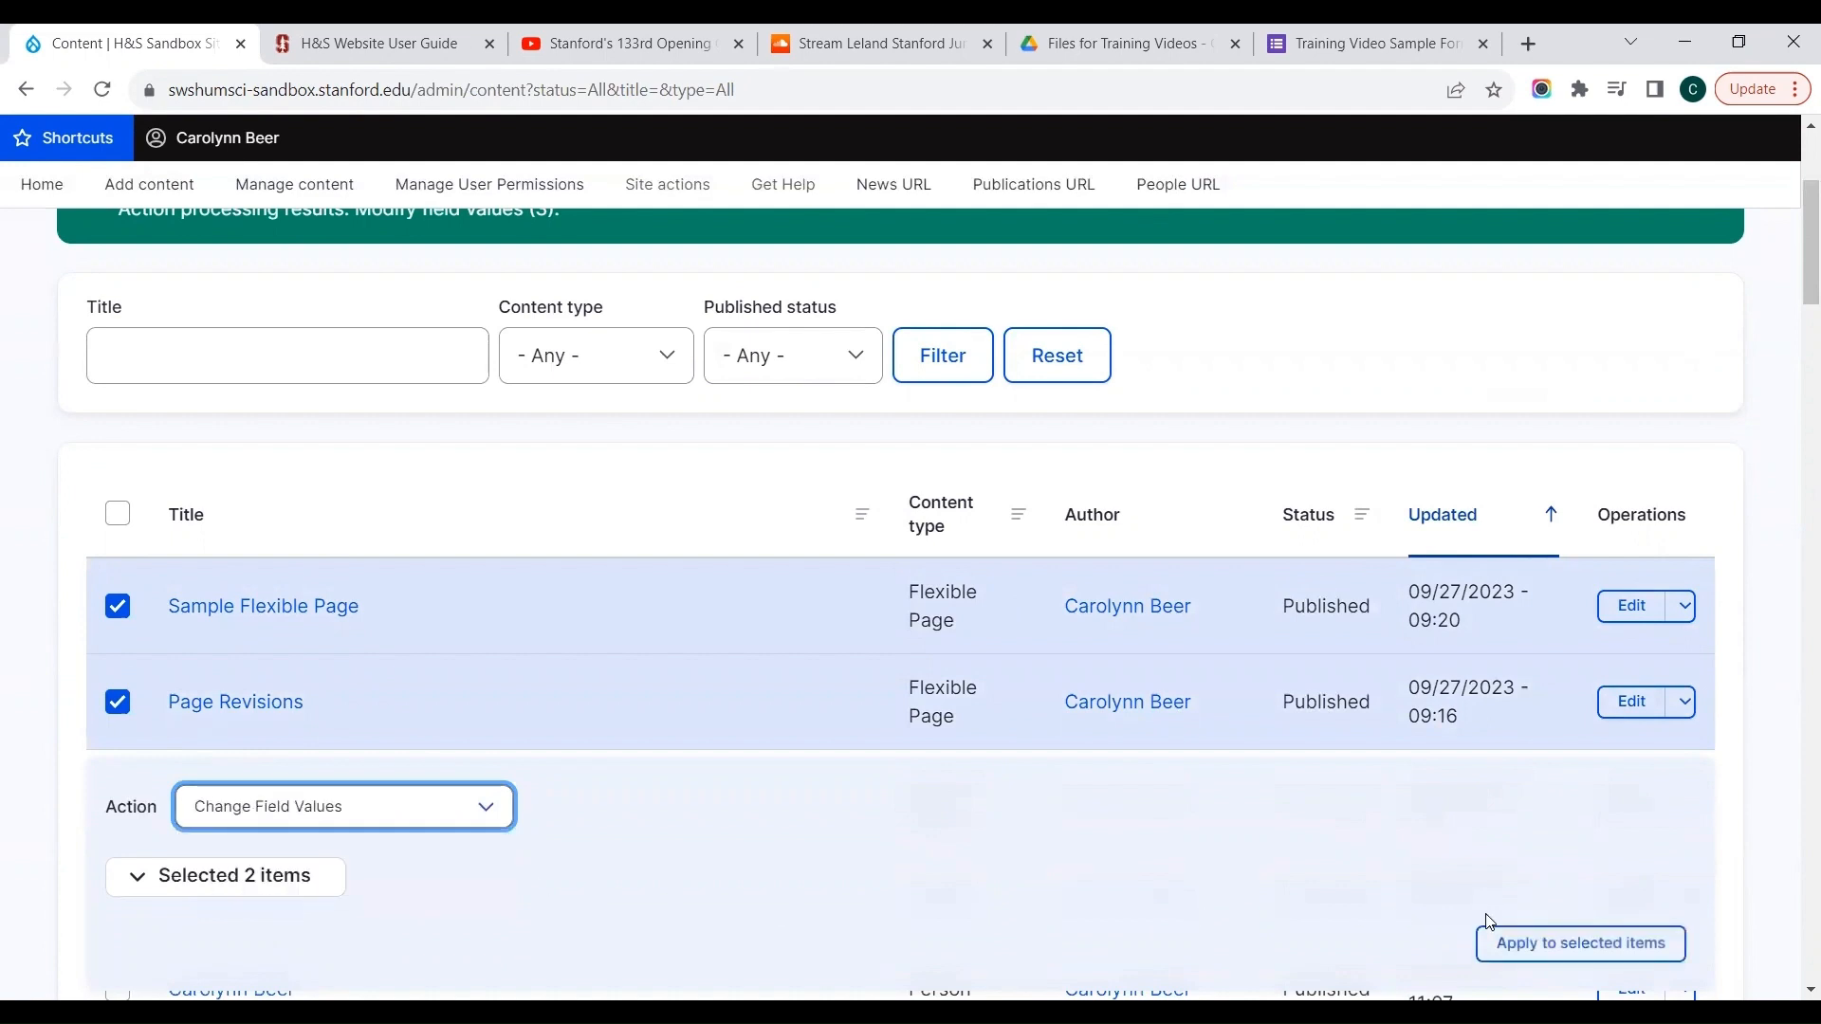
{"action": "left_click", "coordinate": [1506, 936]}
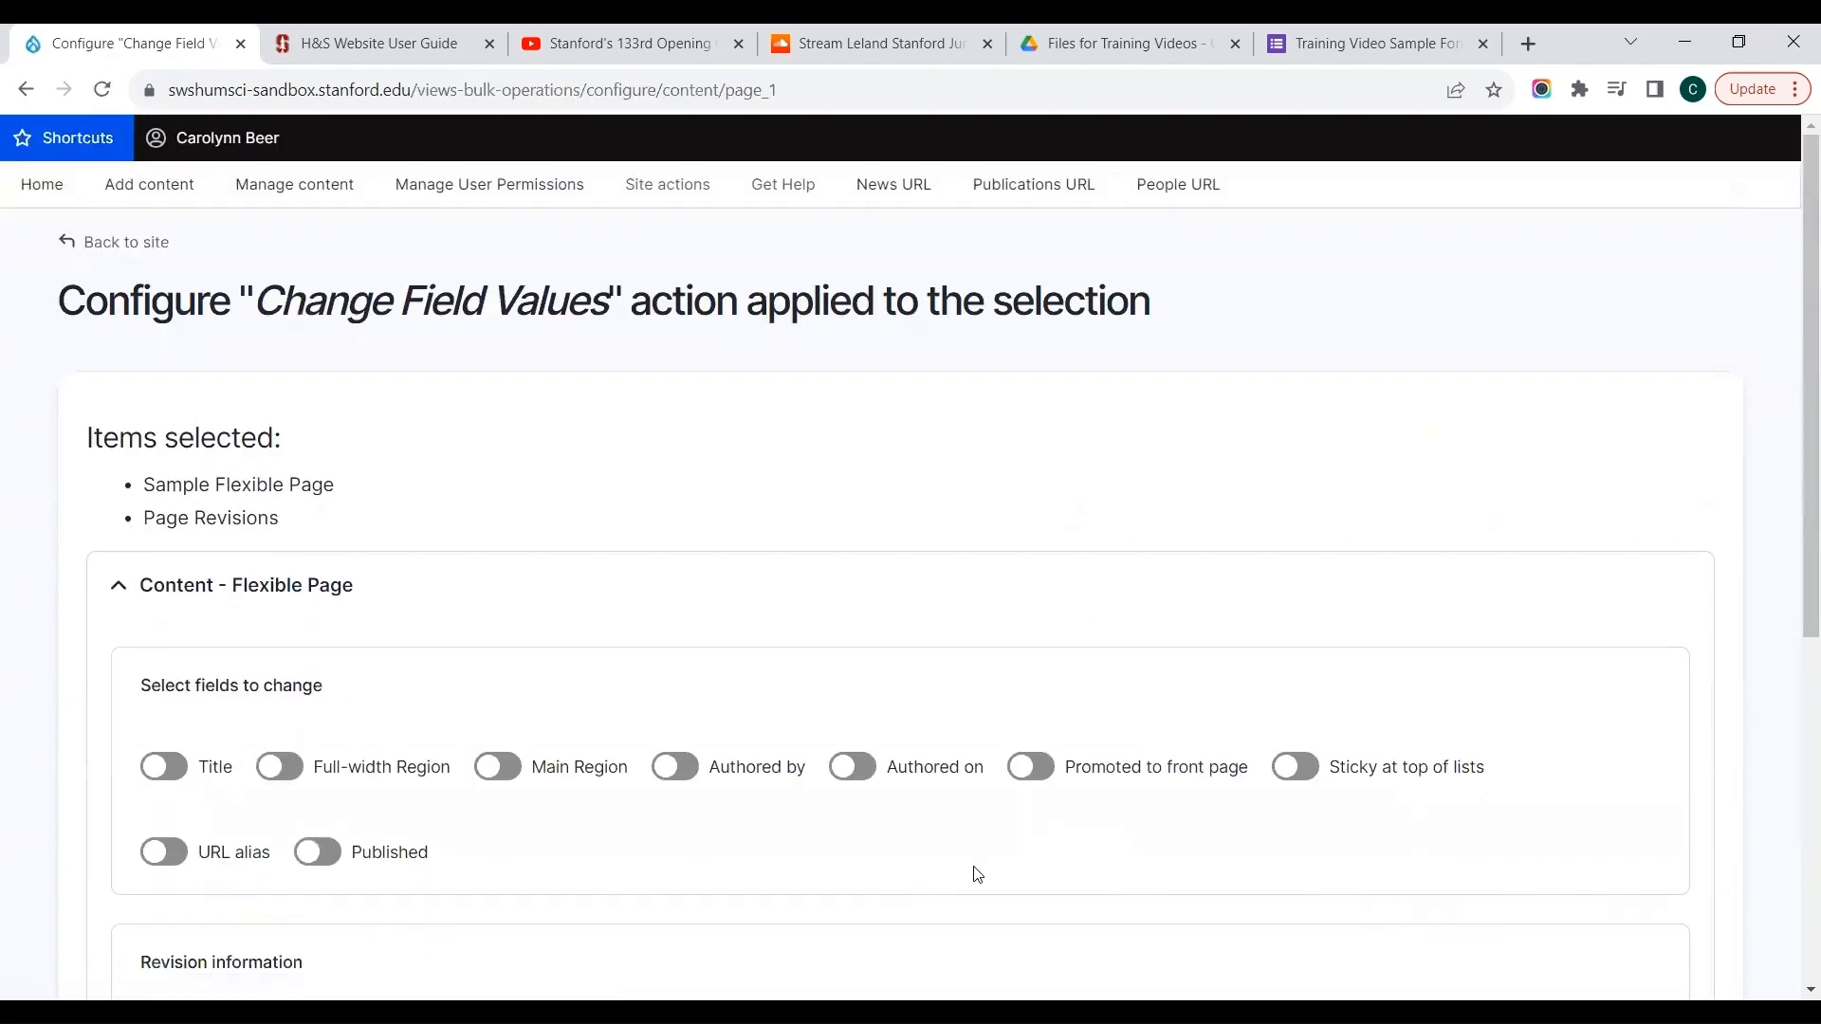
Choose Published as the field to change for the two flexible pages, switch its value off, and apply the change
{"action": "scroll", "coordinate": [976, 871], "scroll_direction": "down", "scroll_amount": 3}
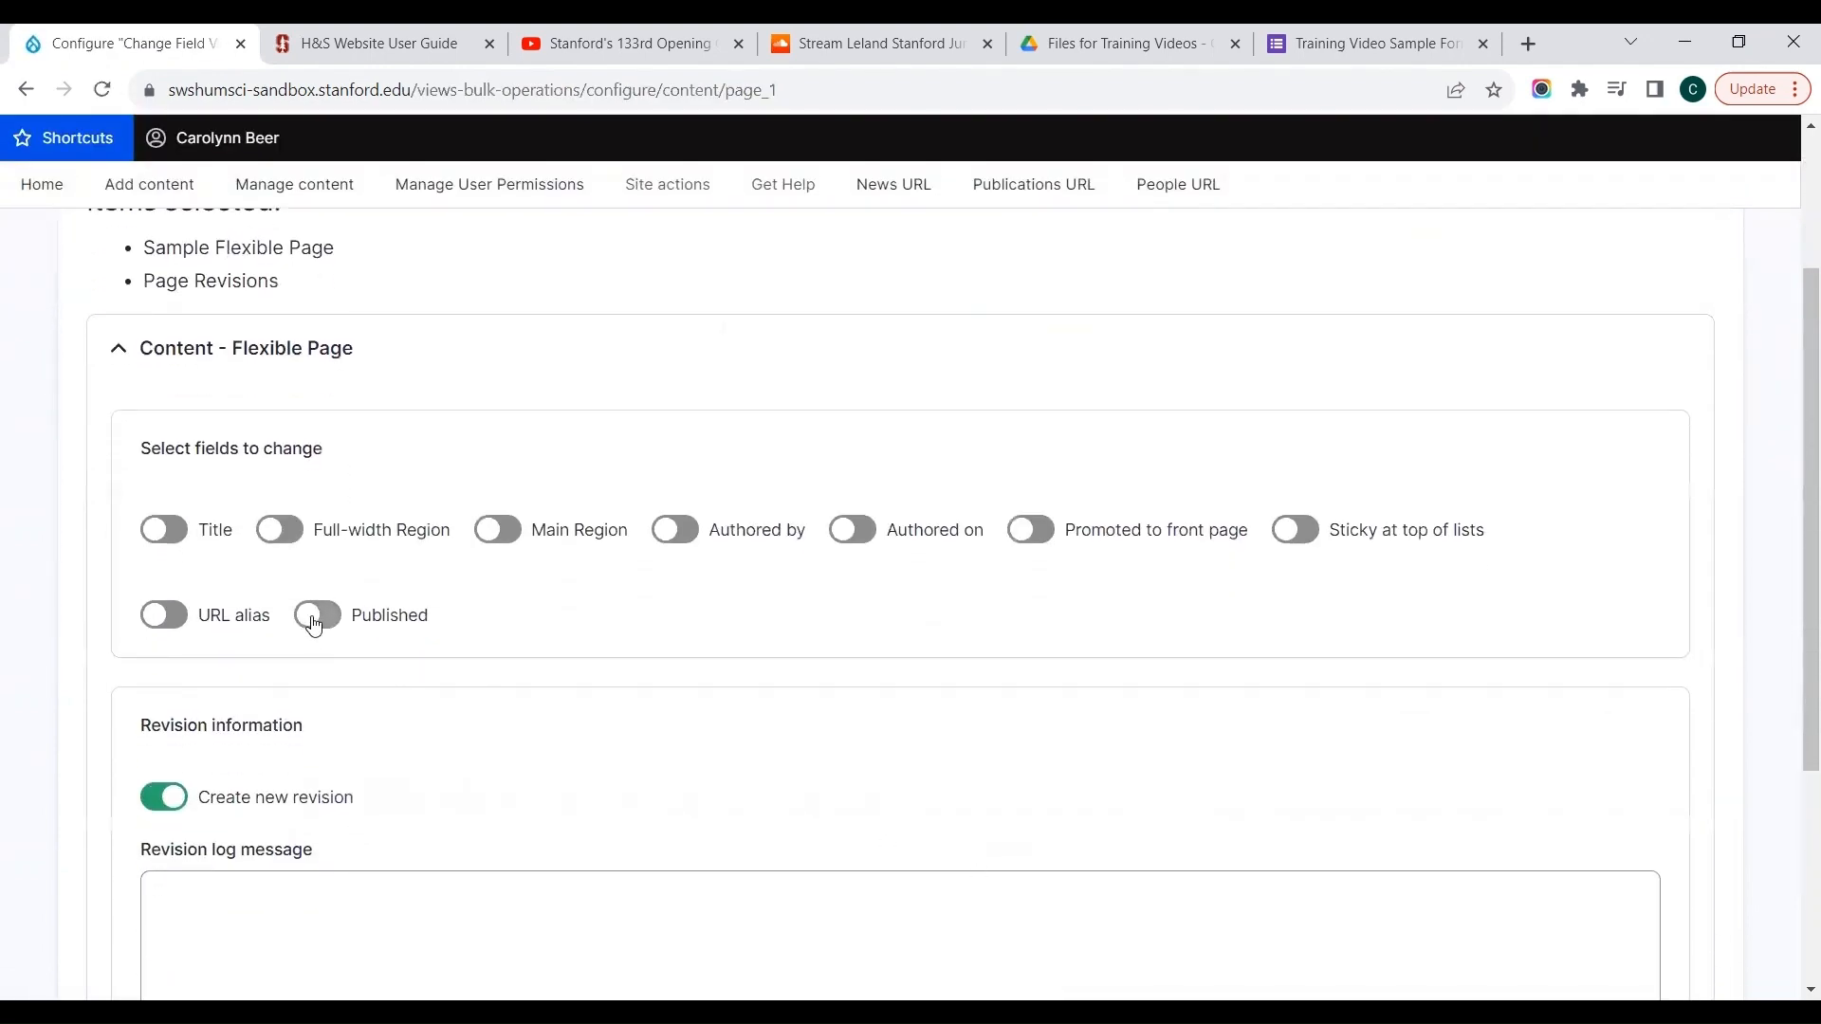
{"action": "left_click", "coordinate": [312, 629]}
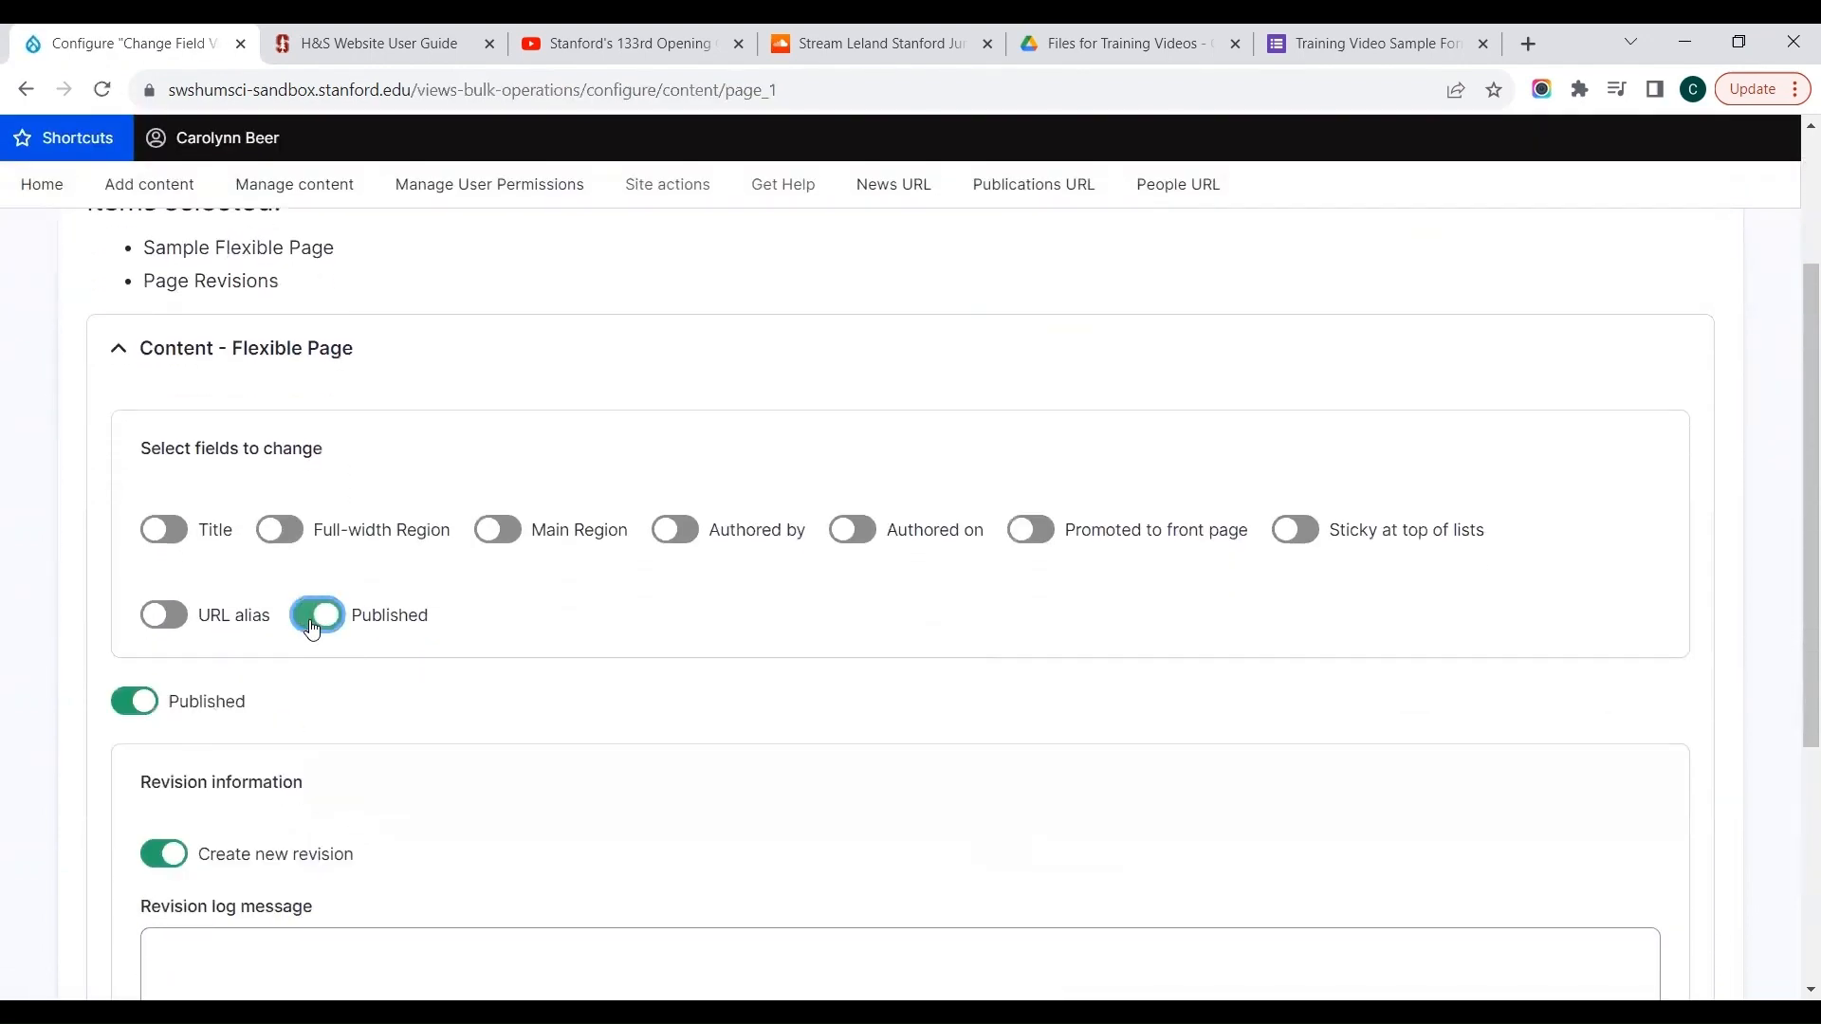
{"action": "left_click", "coordinate": [147, 711]}
{"action": "scroll", "coordinate": [99, 746], "scroll_direction": "down", "scroll_amount": 5}
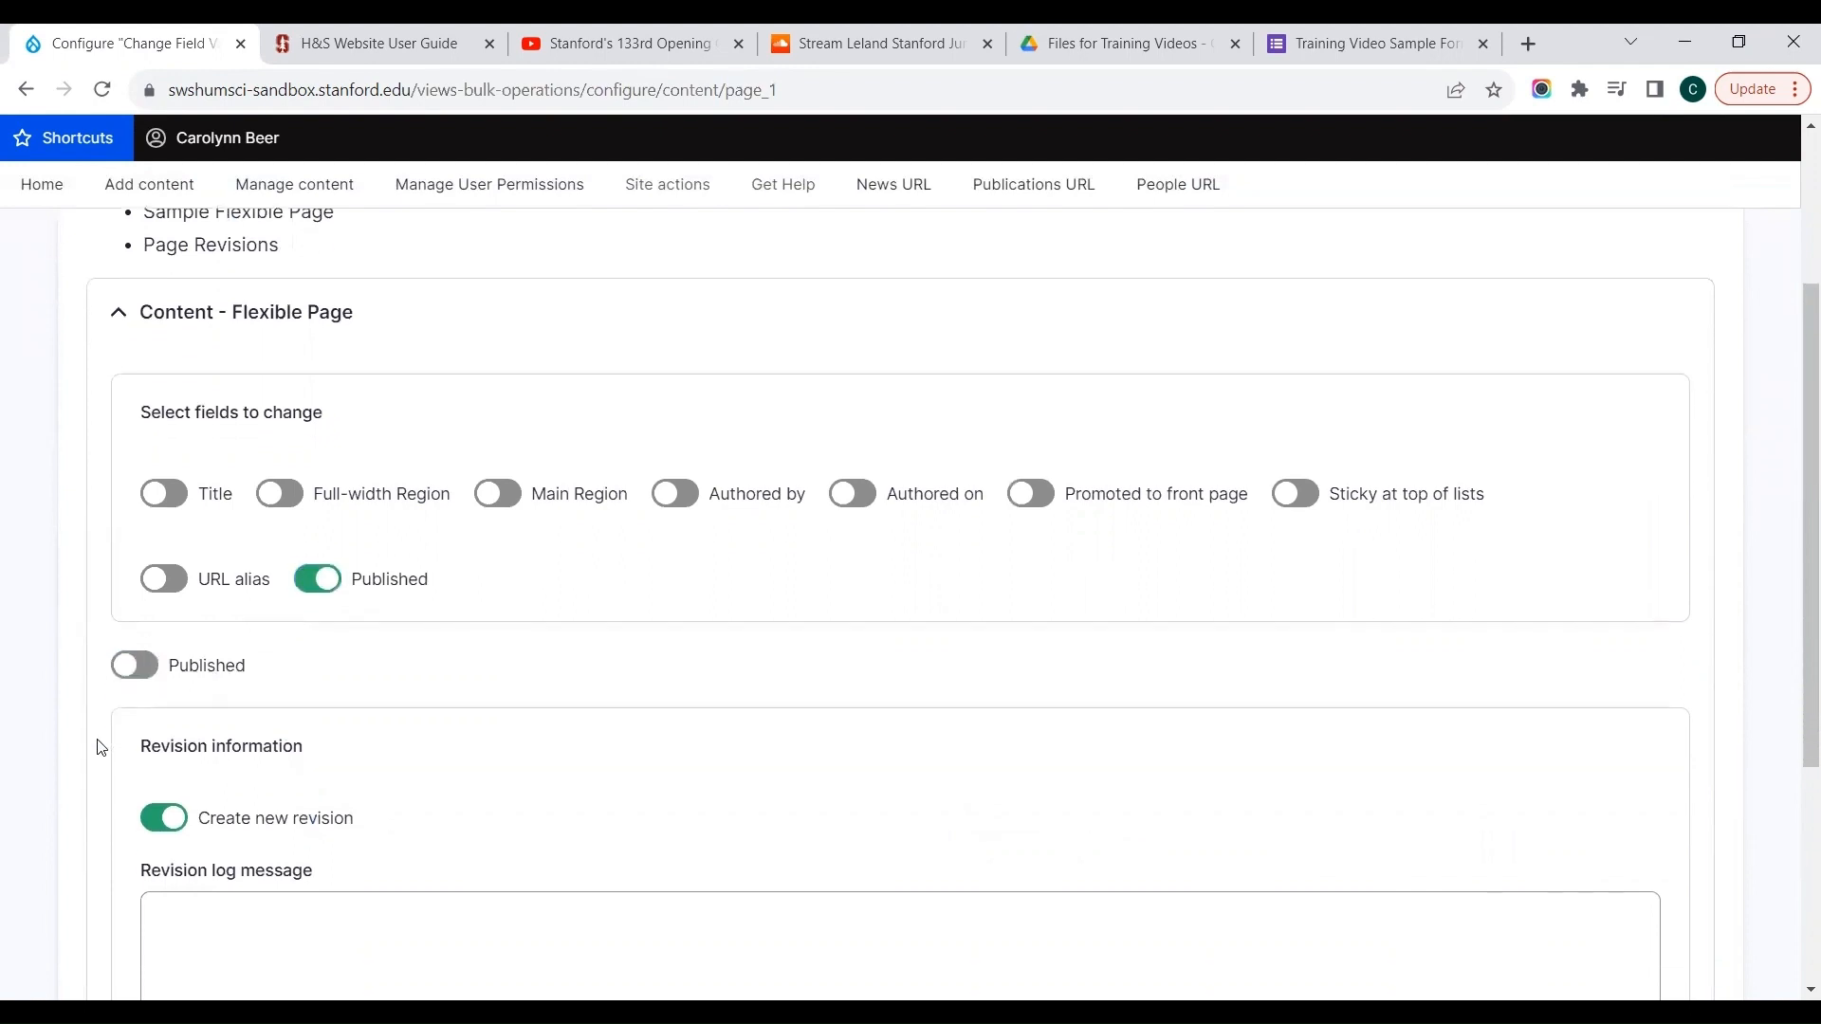
{"action": "left_click", "coordinate": [131, 832]}
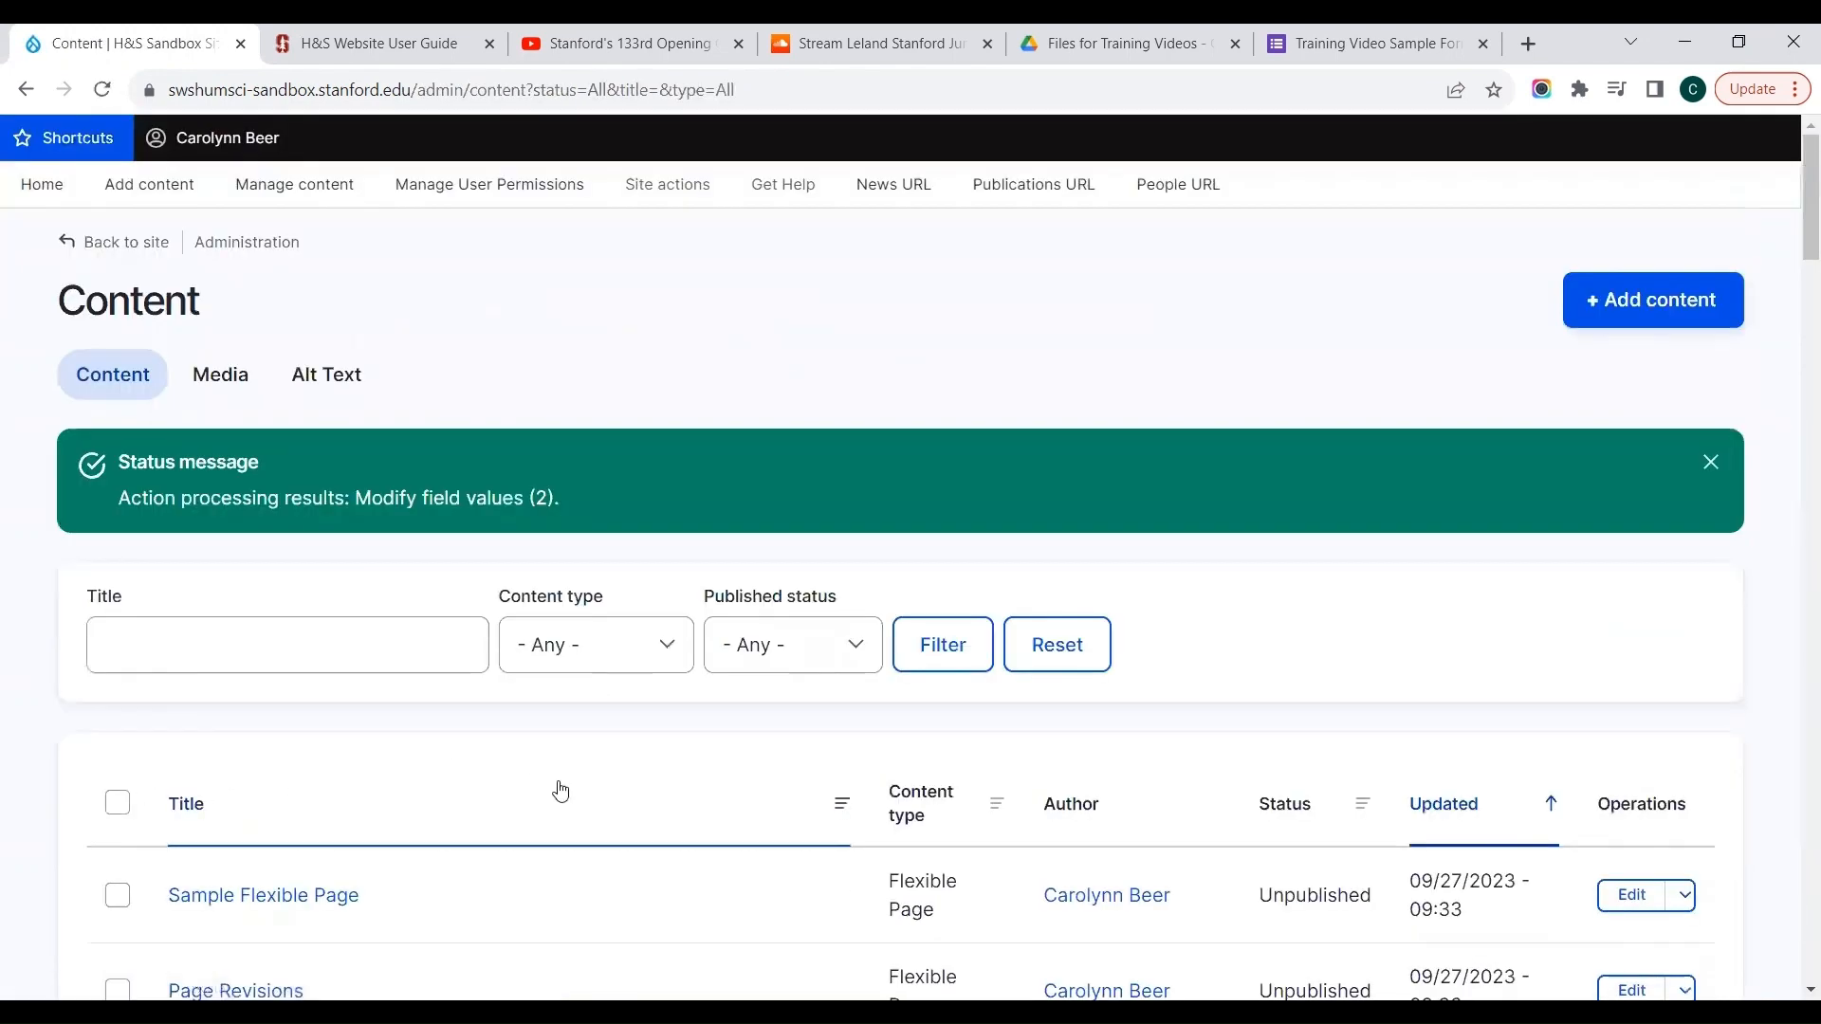
{"action": "scroll", "coordinate": [1116, 861], "scroll_direction": "down", "scroll_amount": 1}
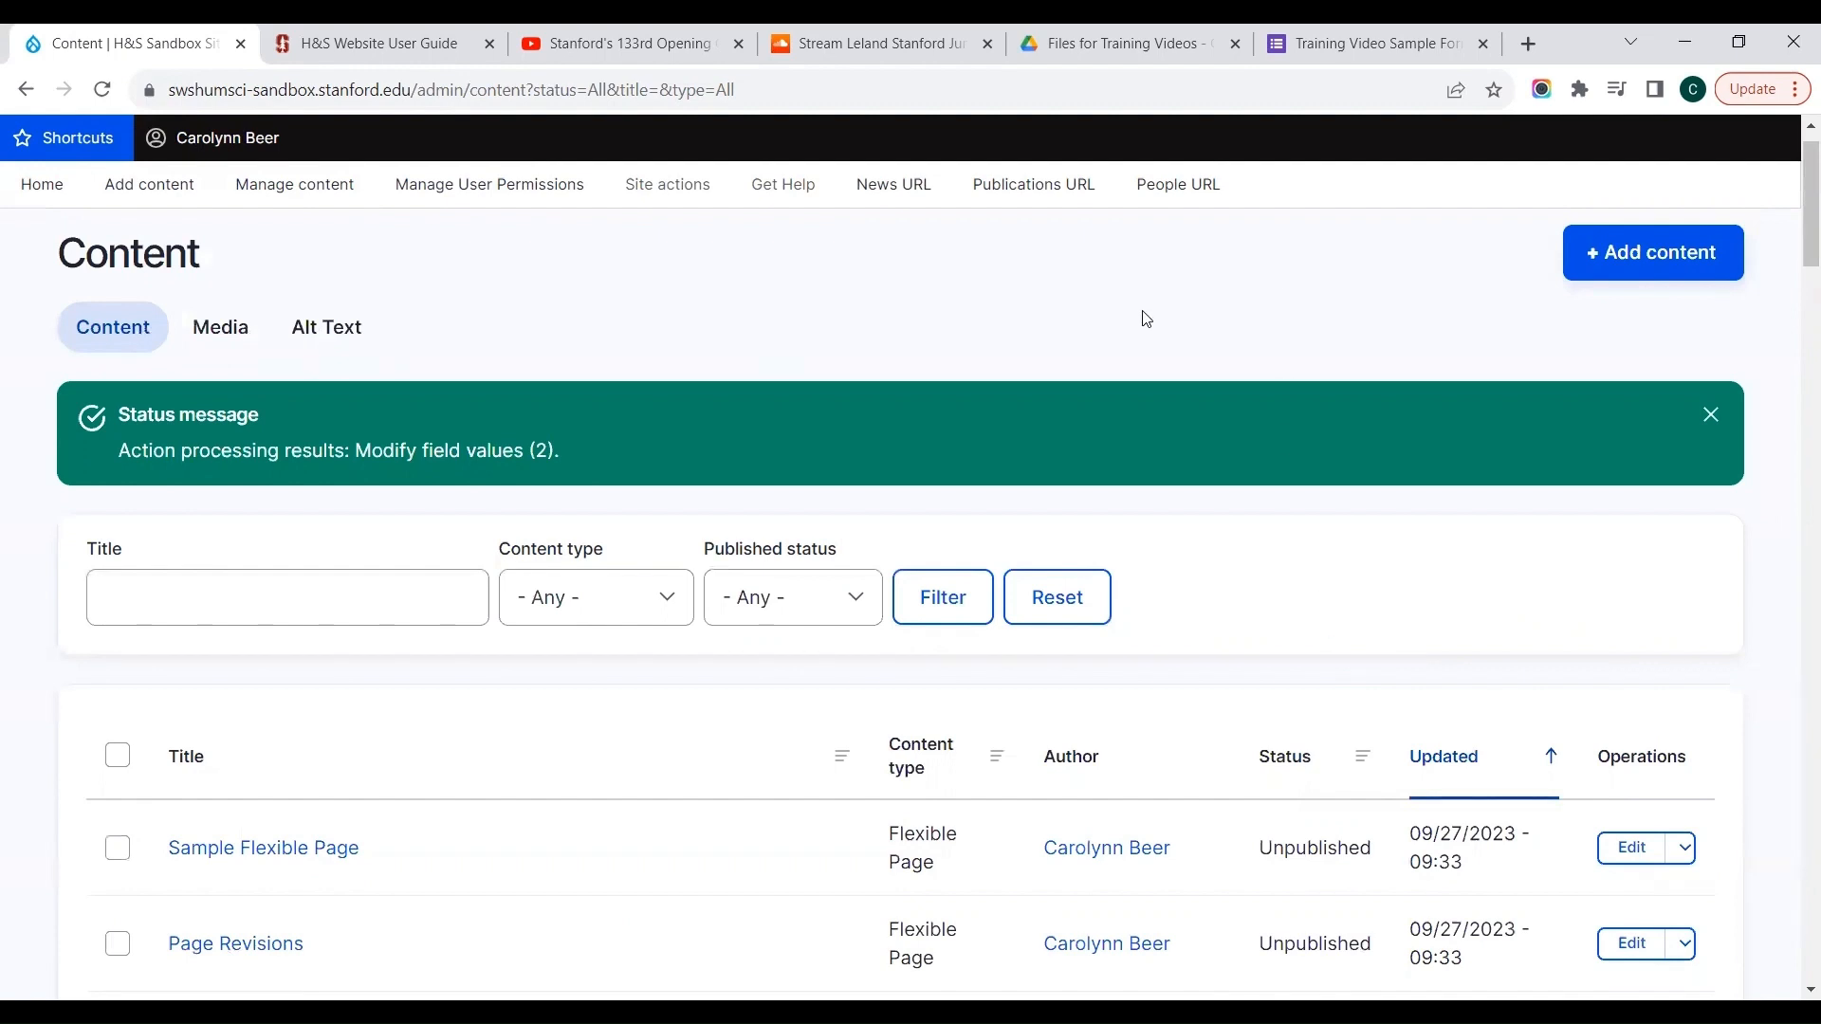
Open the site's media list and examine the listed files and their types
{"action": "mouse_move", "coordinate": [276, 191]}
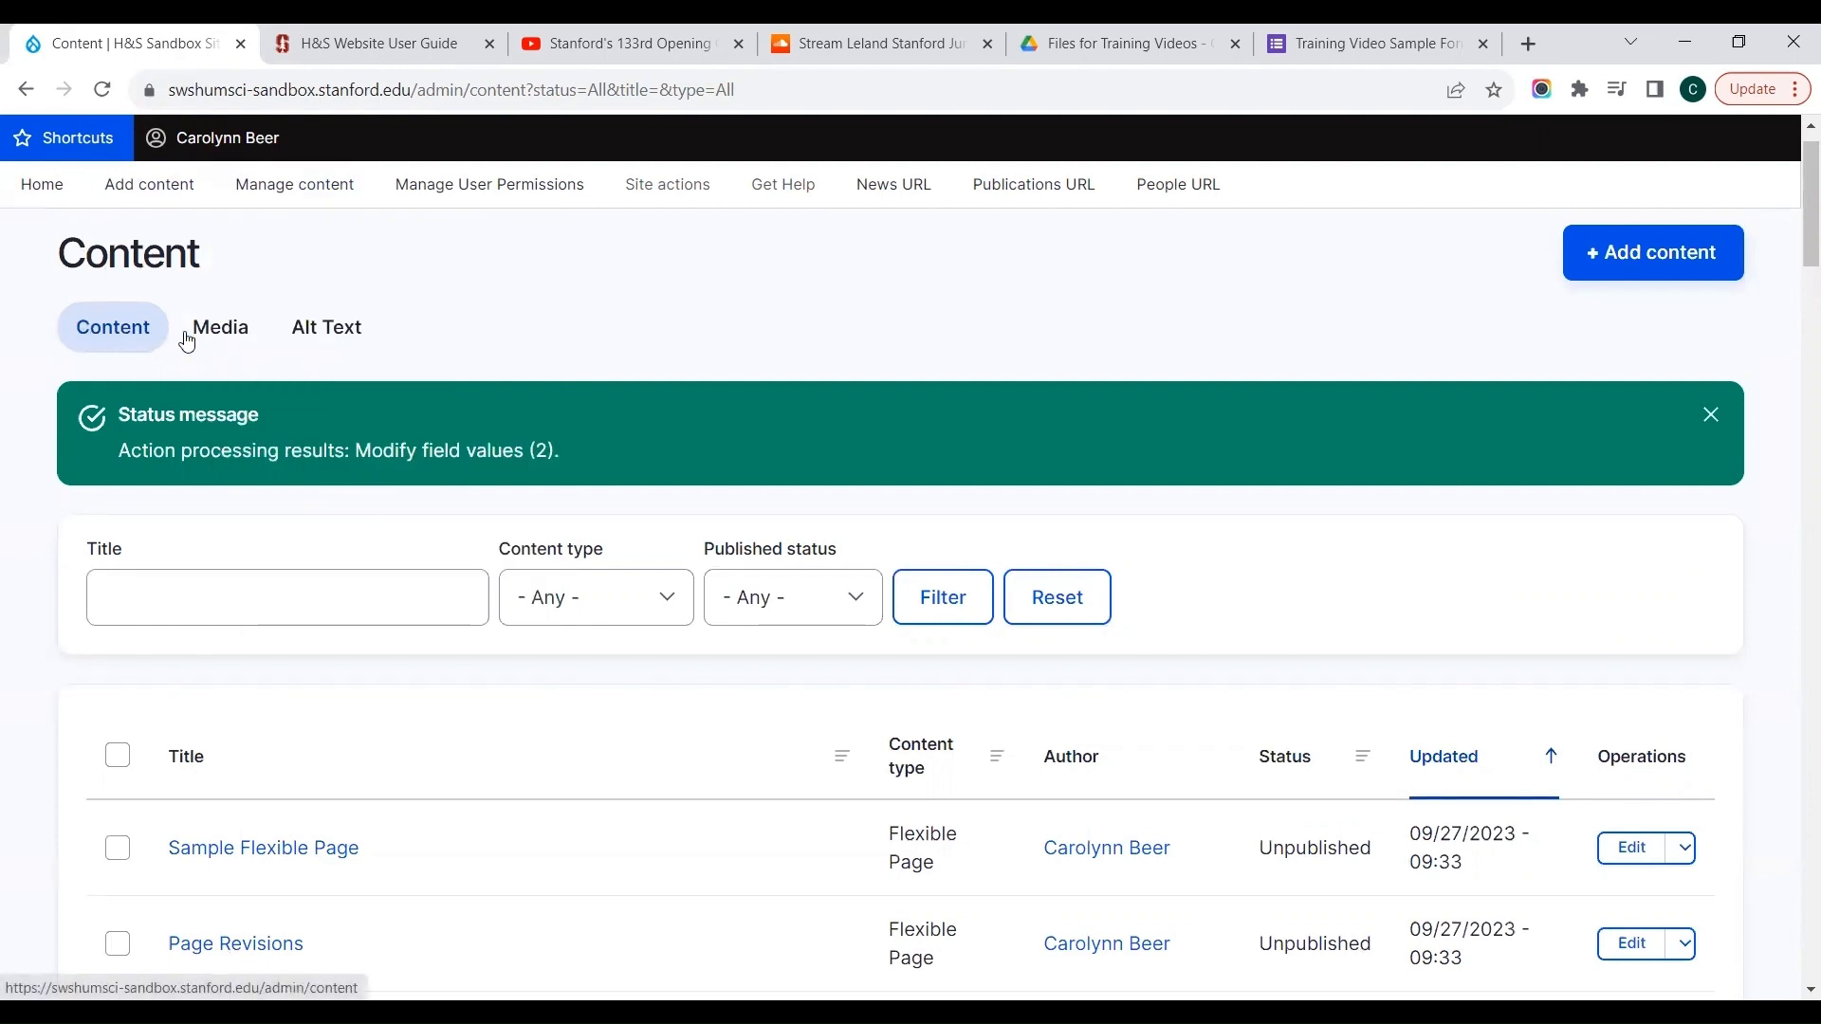
{"action": "left_click", "coordinate": [226, 337]}
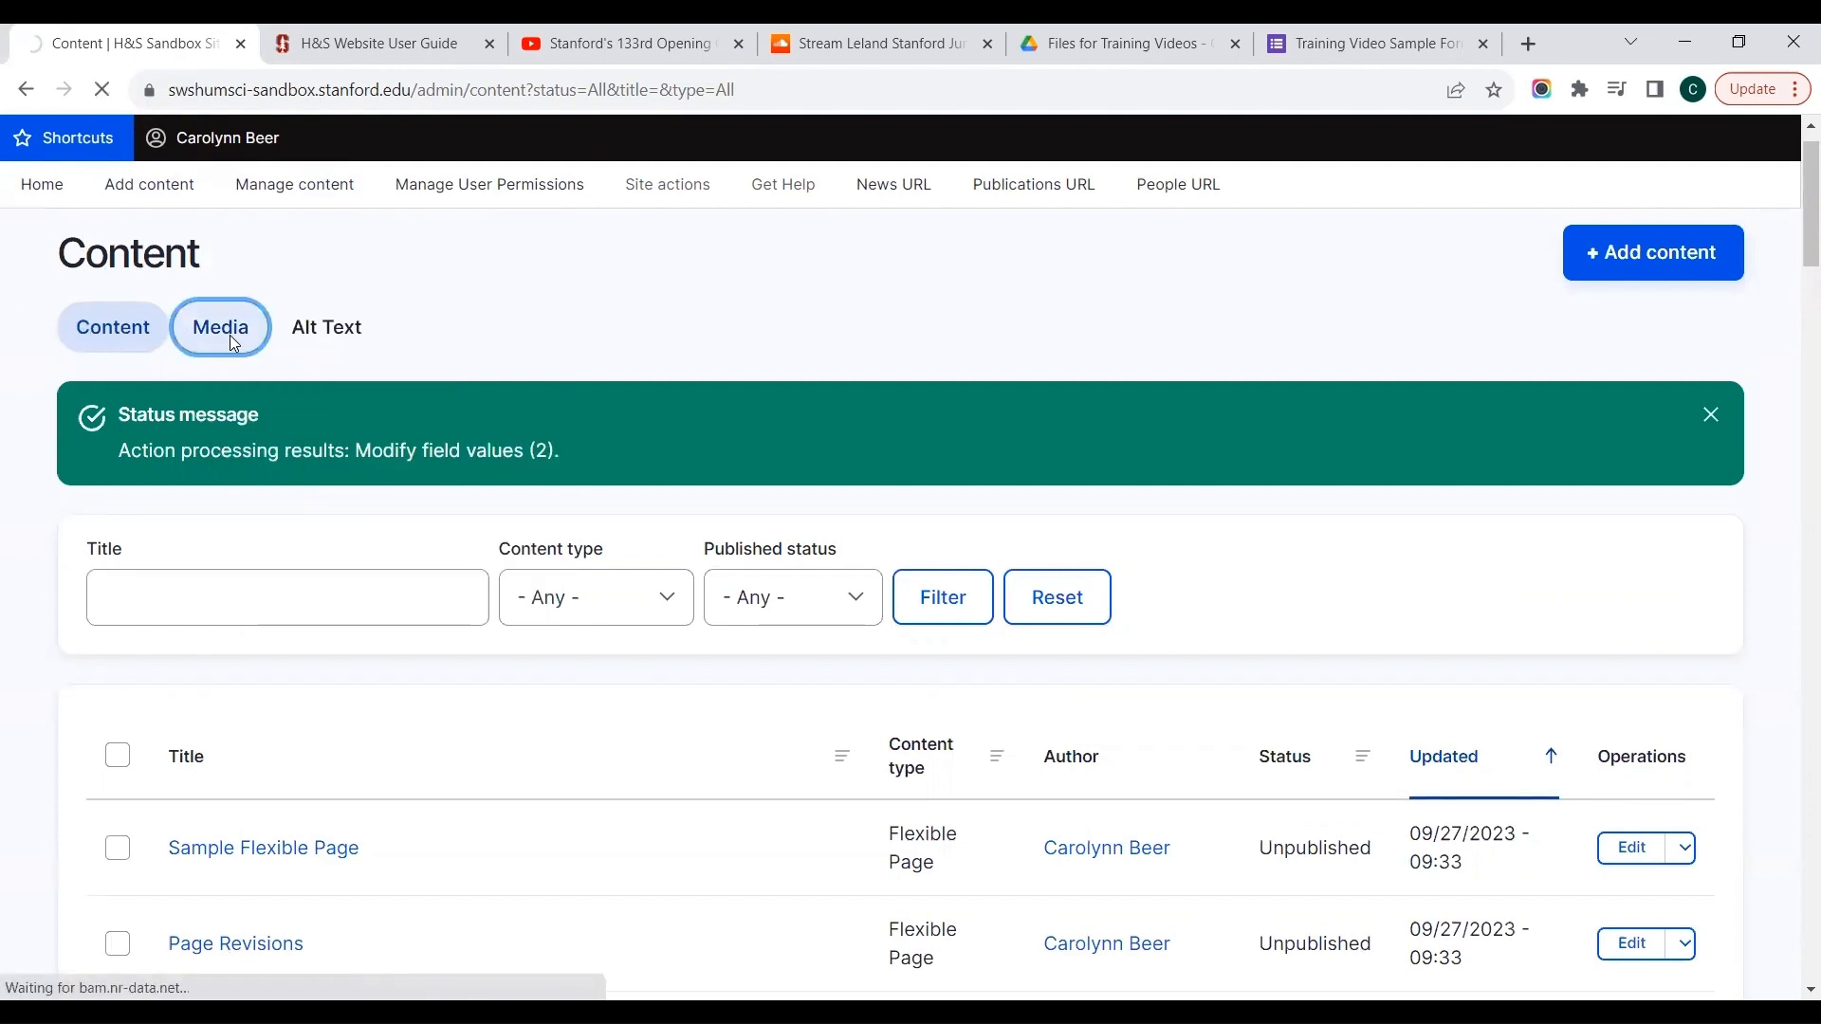
{"action": "scroll", "coordinate": [521, 368], "scroll_direction": "down", "scroll_amount": 2}
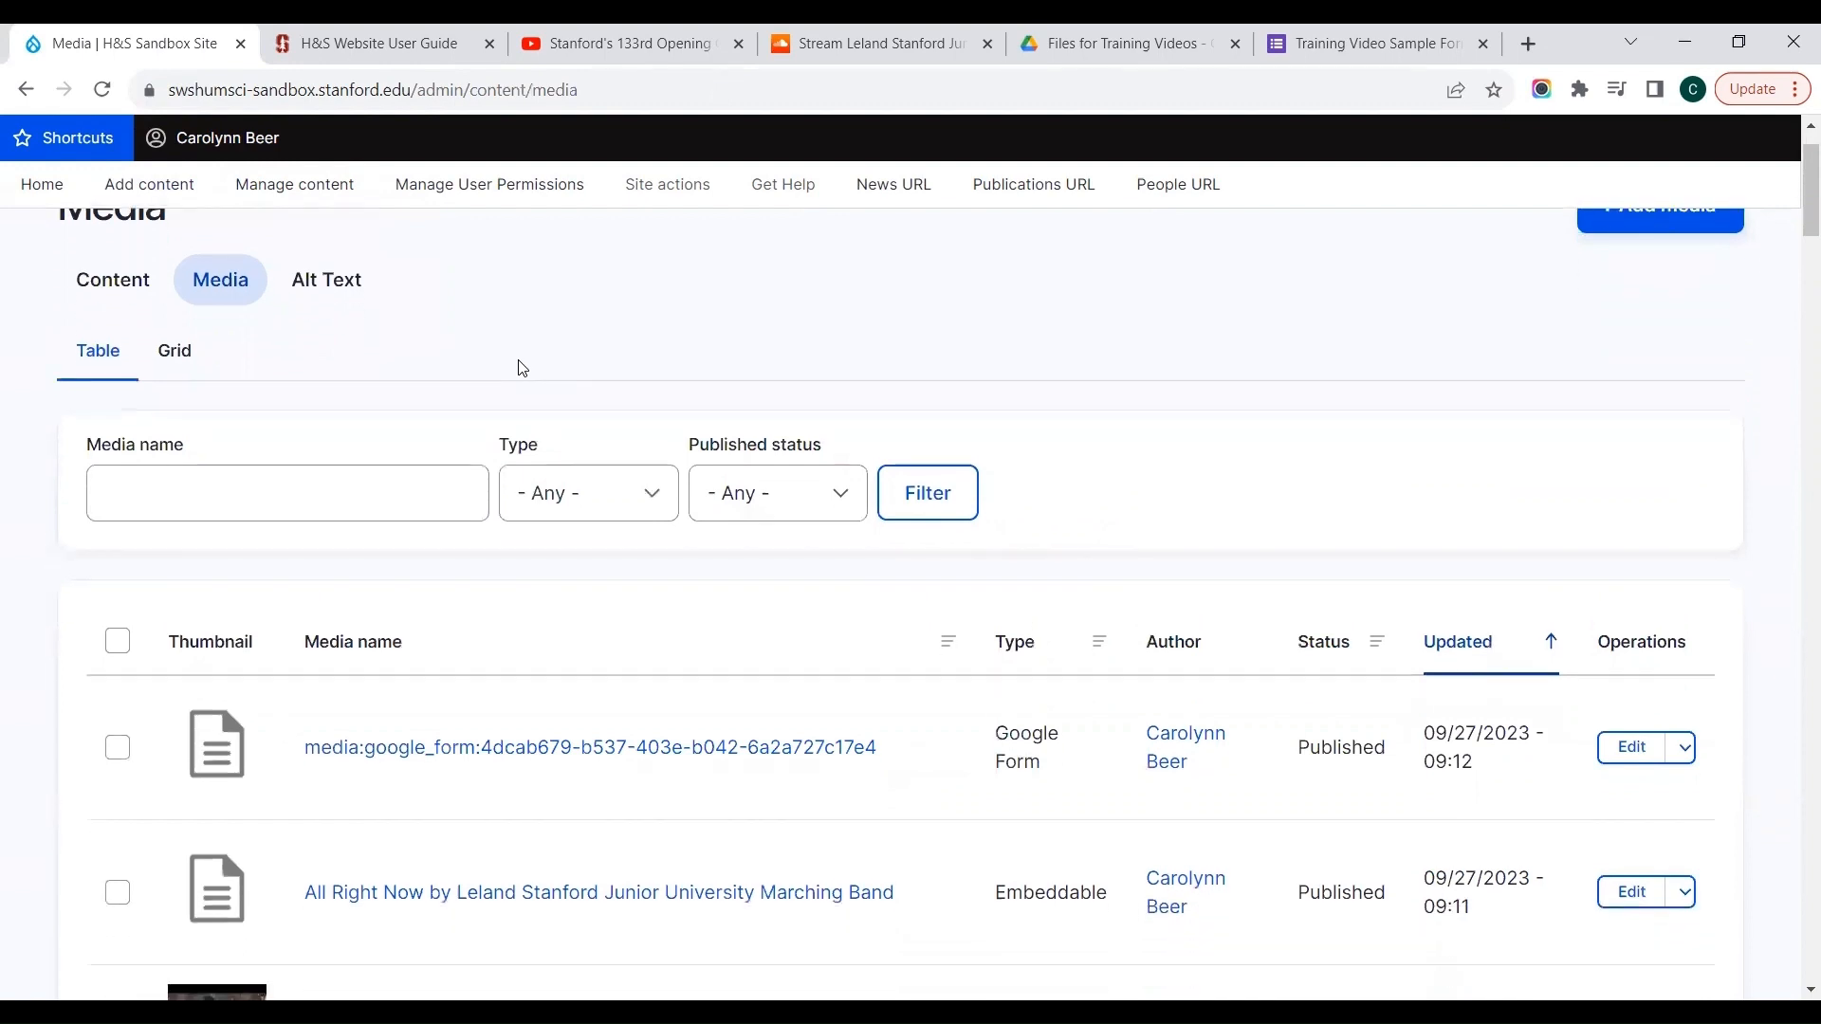
{"action": "scroll", "coordinate": [520, 368], "scroll_direction": "down", "scroll_amount": 1}
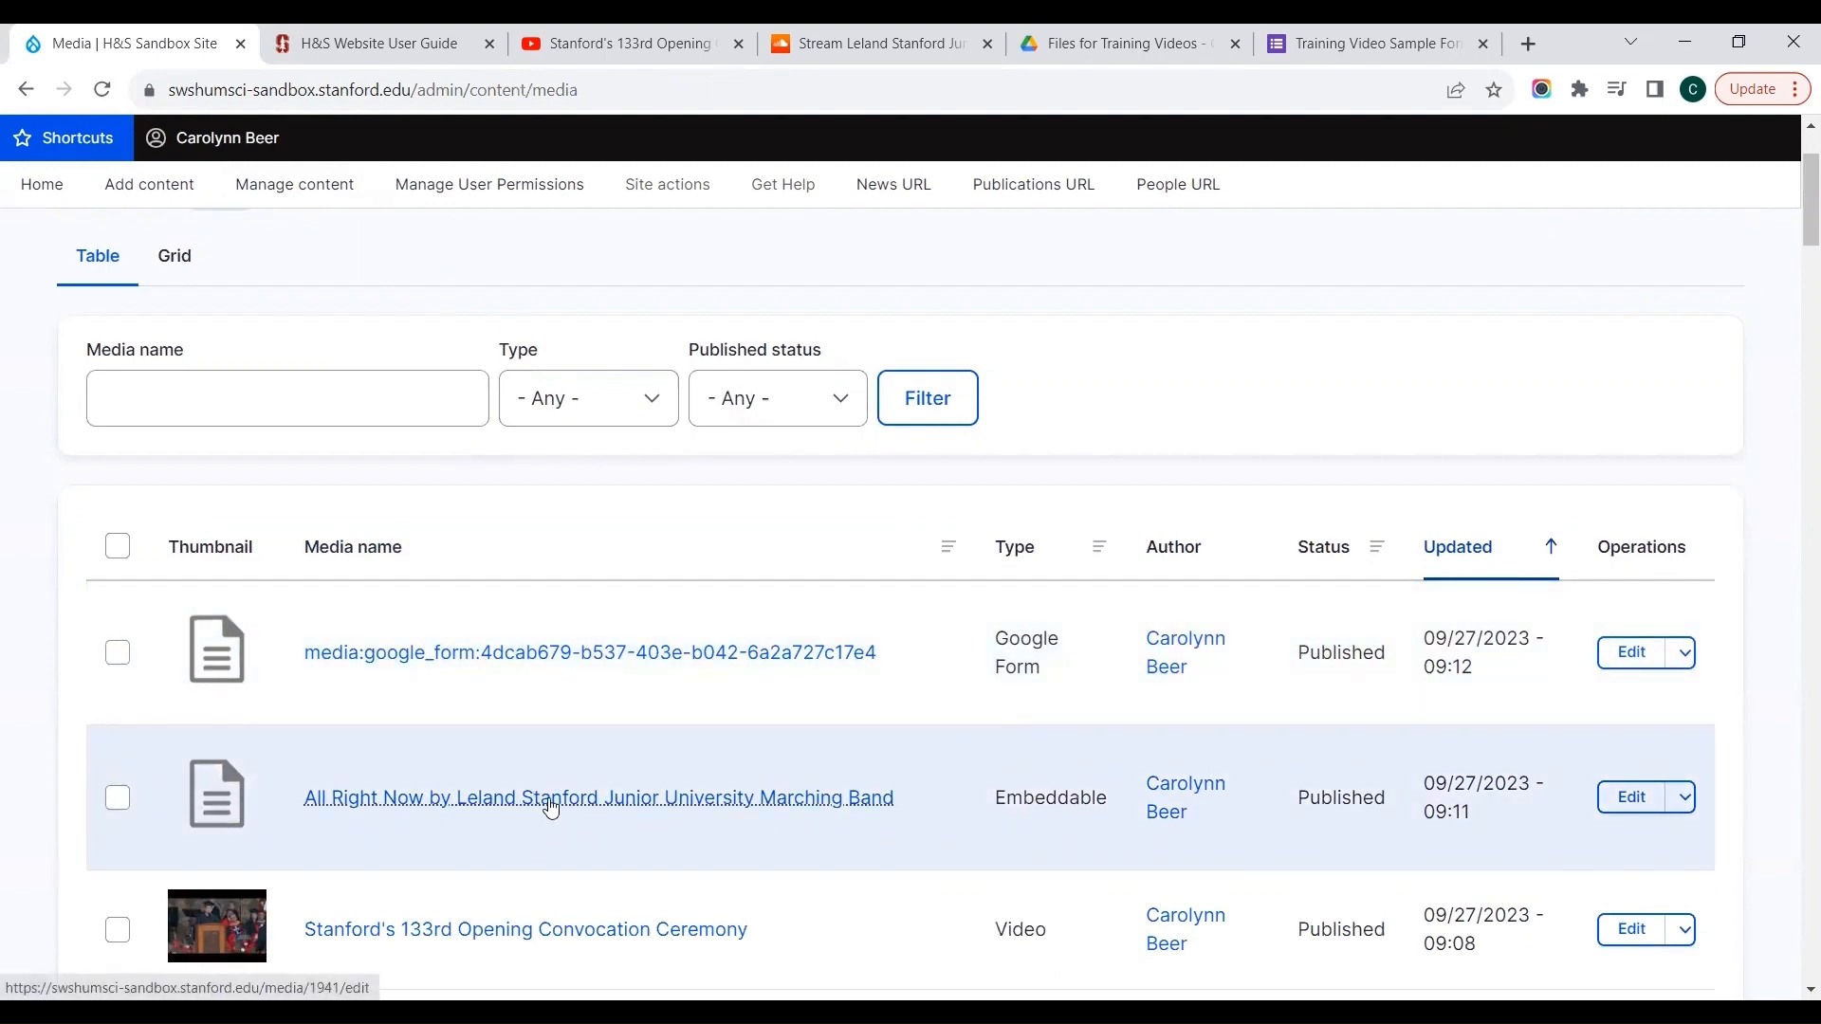
{"action": "scroll", "coordinate": [1013, 936], "scroll_direction": "down", "scroll_amount": 3}
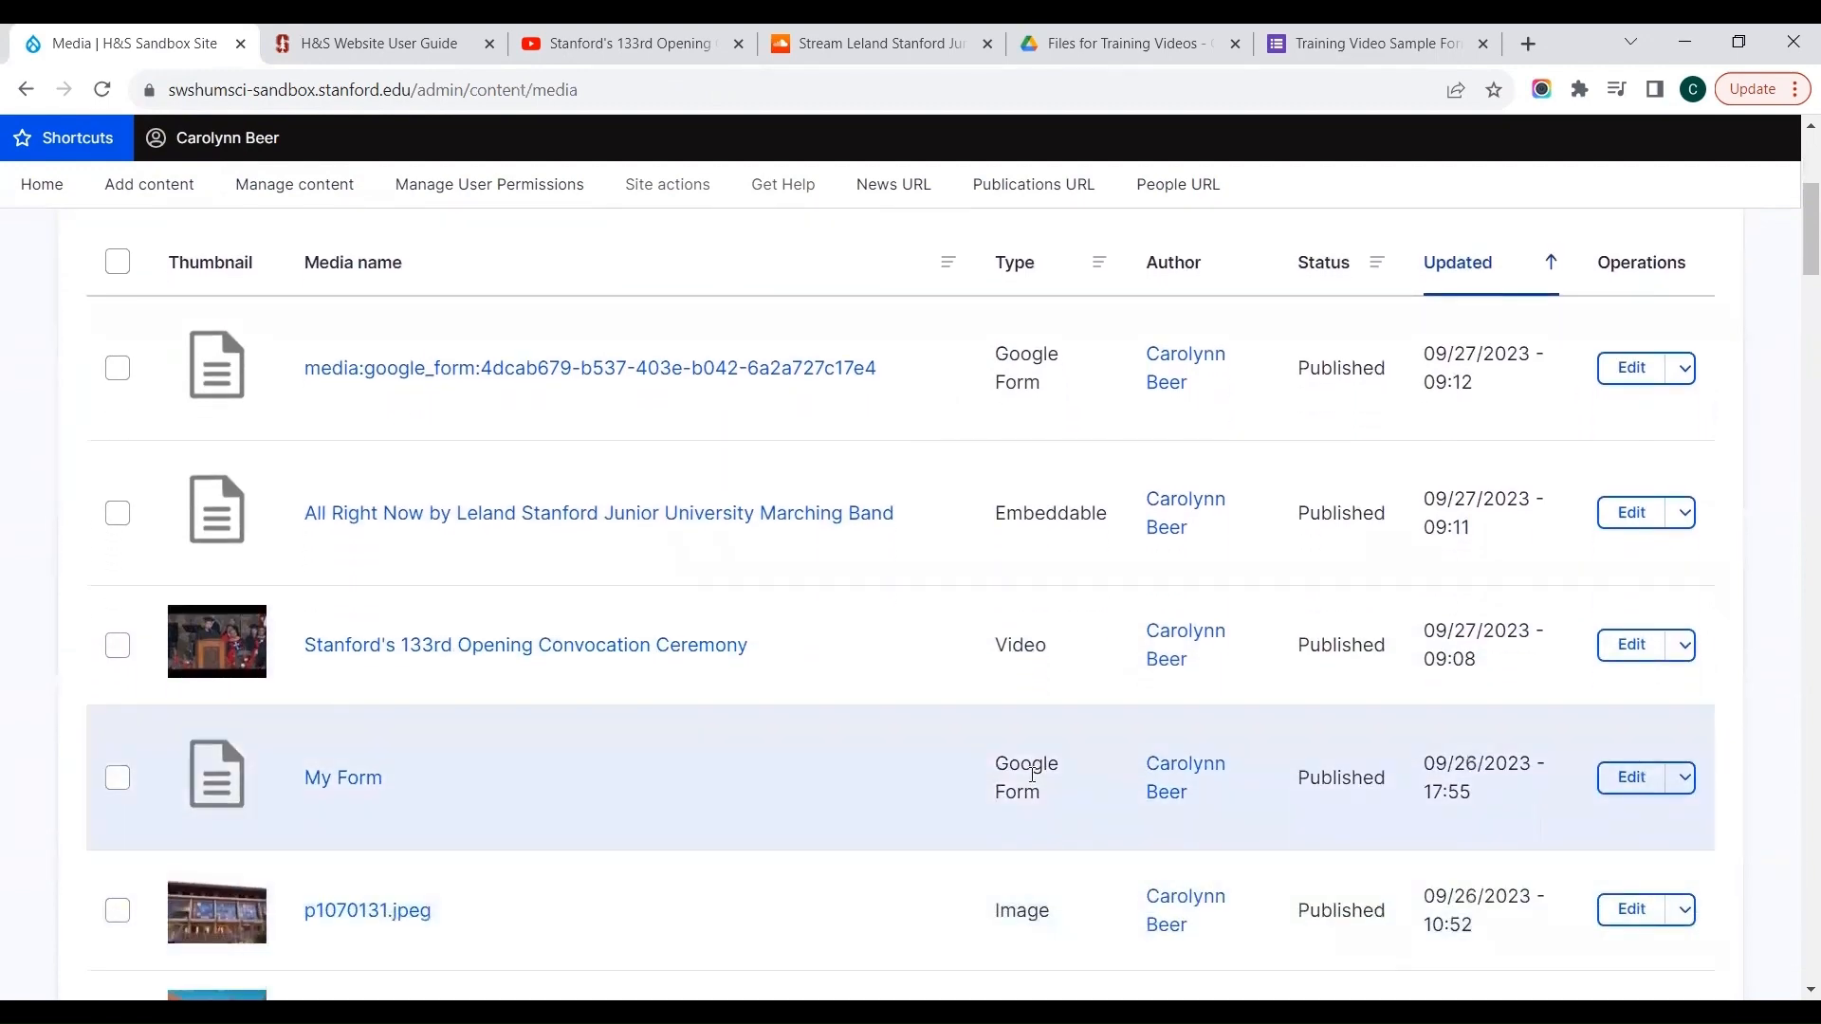
{"action": "scroll", "coordinate": [1043, 958], "scroll_direction": "down", "scroll_amount": 4}
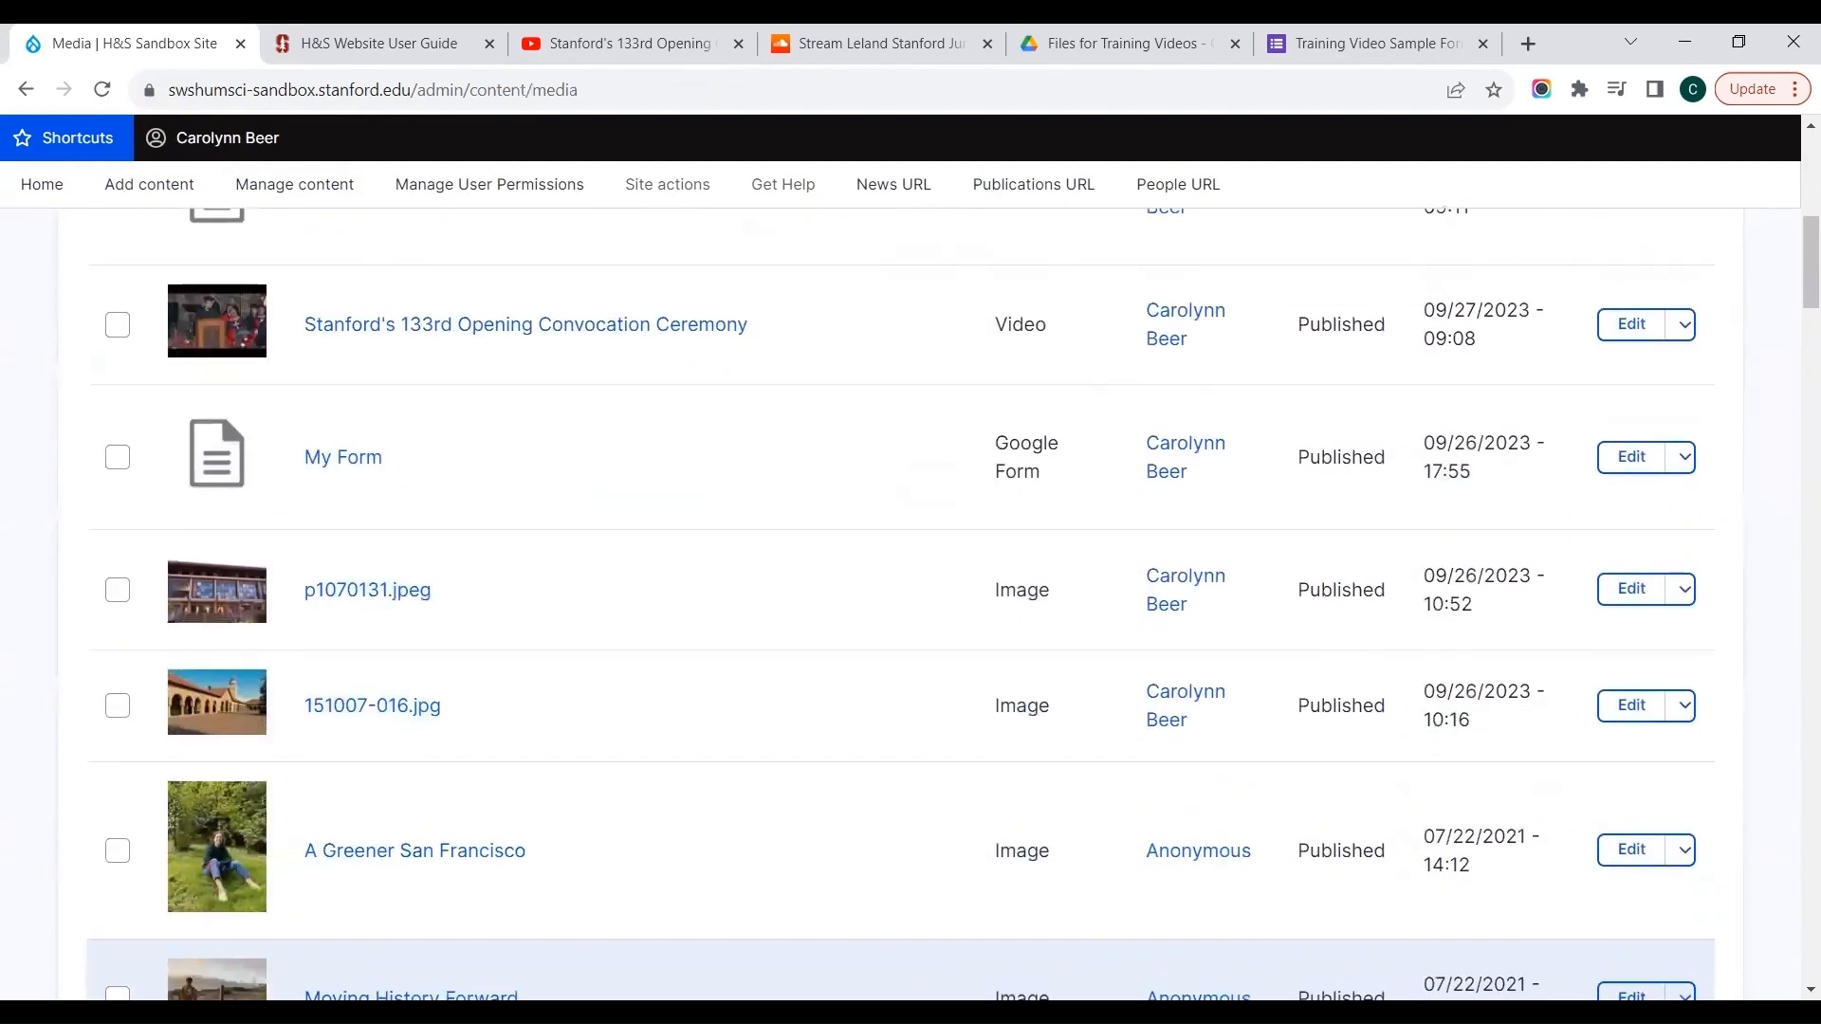
{"action": "scroll", "coordinate": [1044, 958], "scroll_direction": "up", "scroll_amount": 5}
{"action": "scroll", "coordinate": [948, 924], "scroll_direction": "up", "scroll_amount": 3}
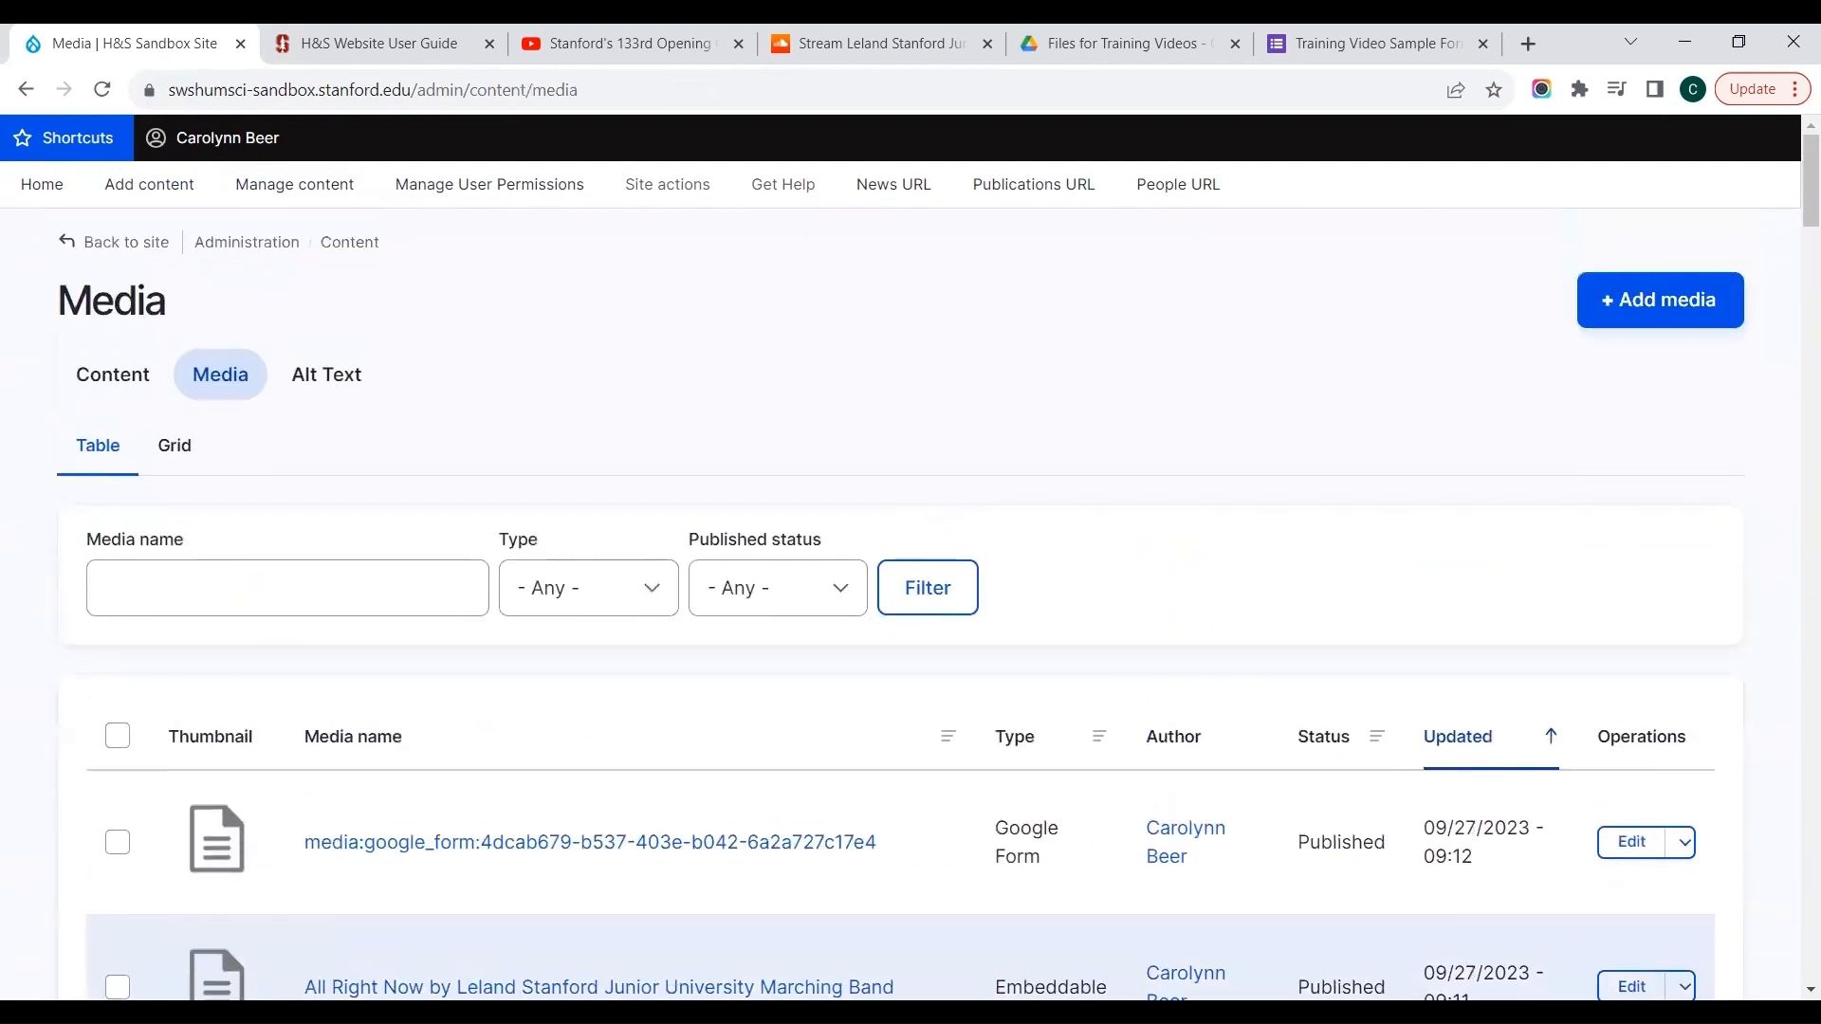
Open the image alternative text list and open the image 151007-016.jpg for editing
{"action": "left_click", "coordinate": [337, 394]}
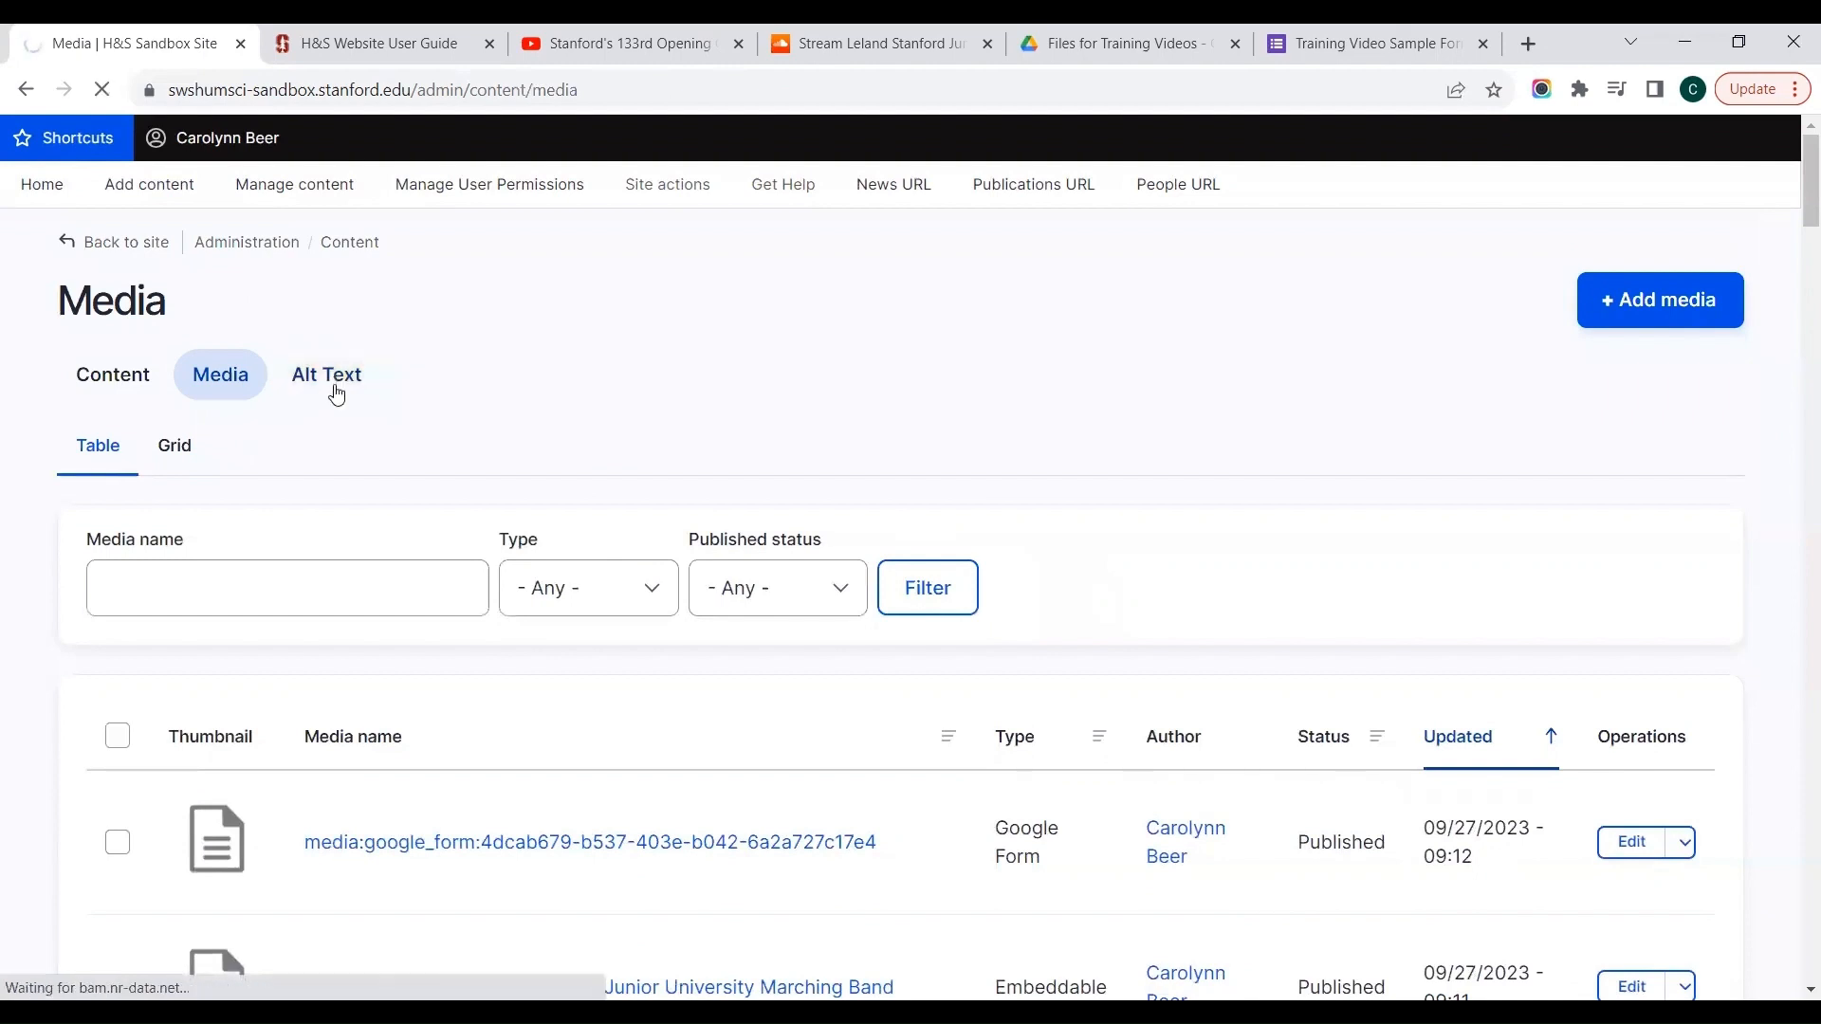
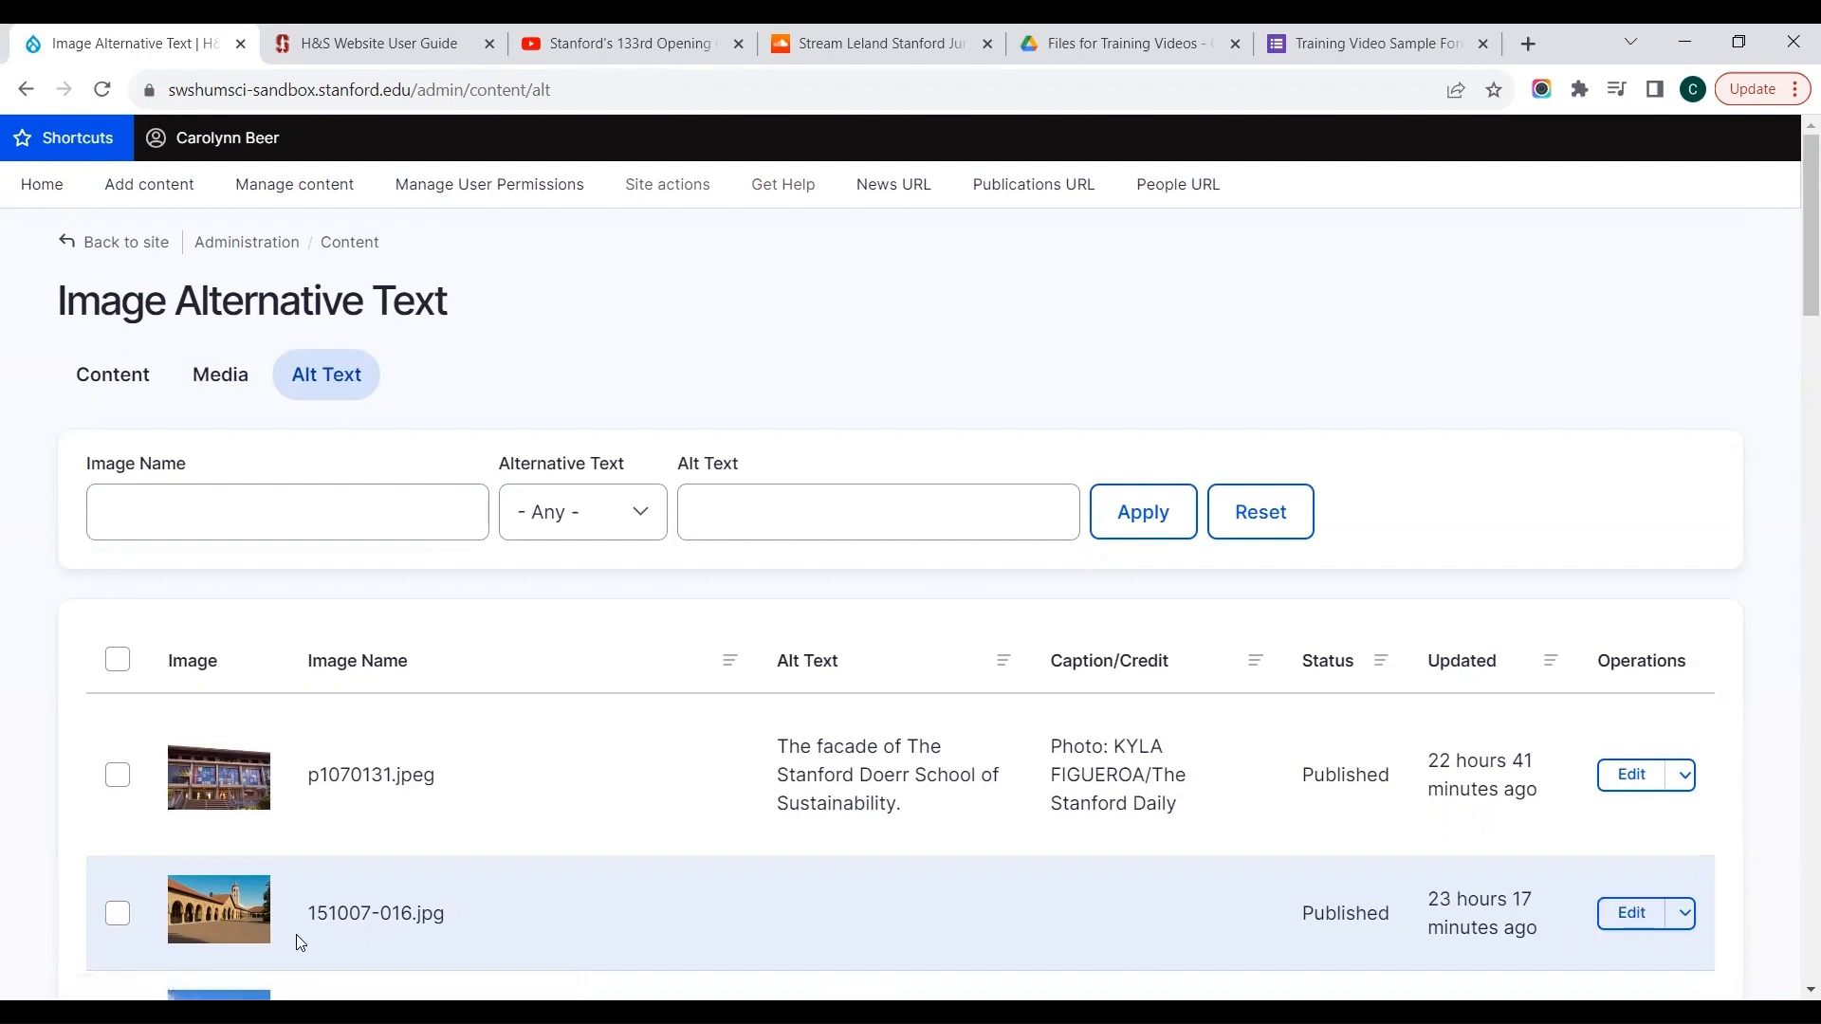
{"action": "left_click", "coordinate": [1631, 913]}
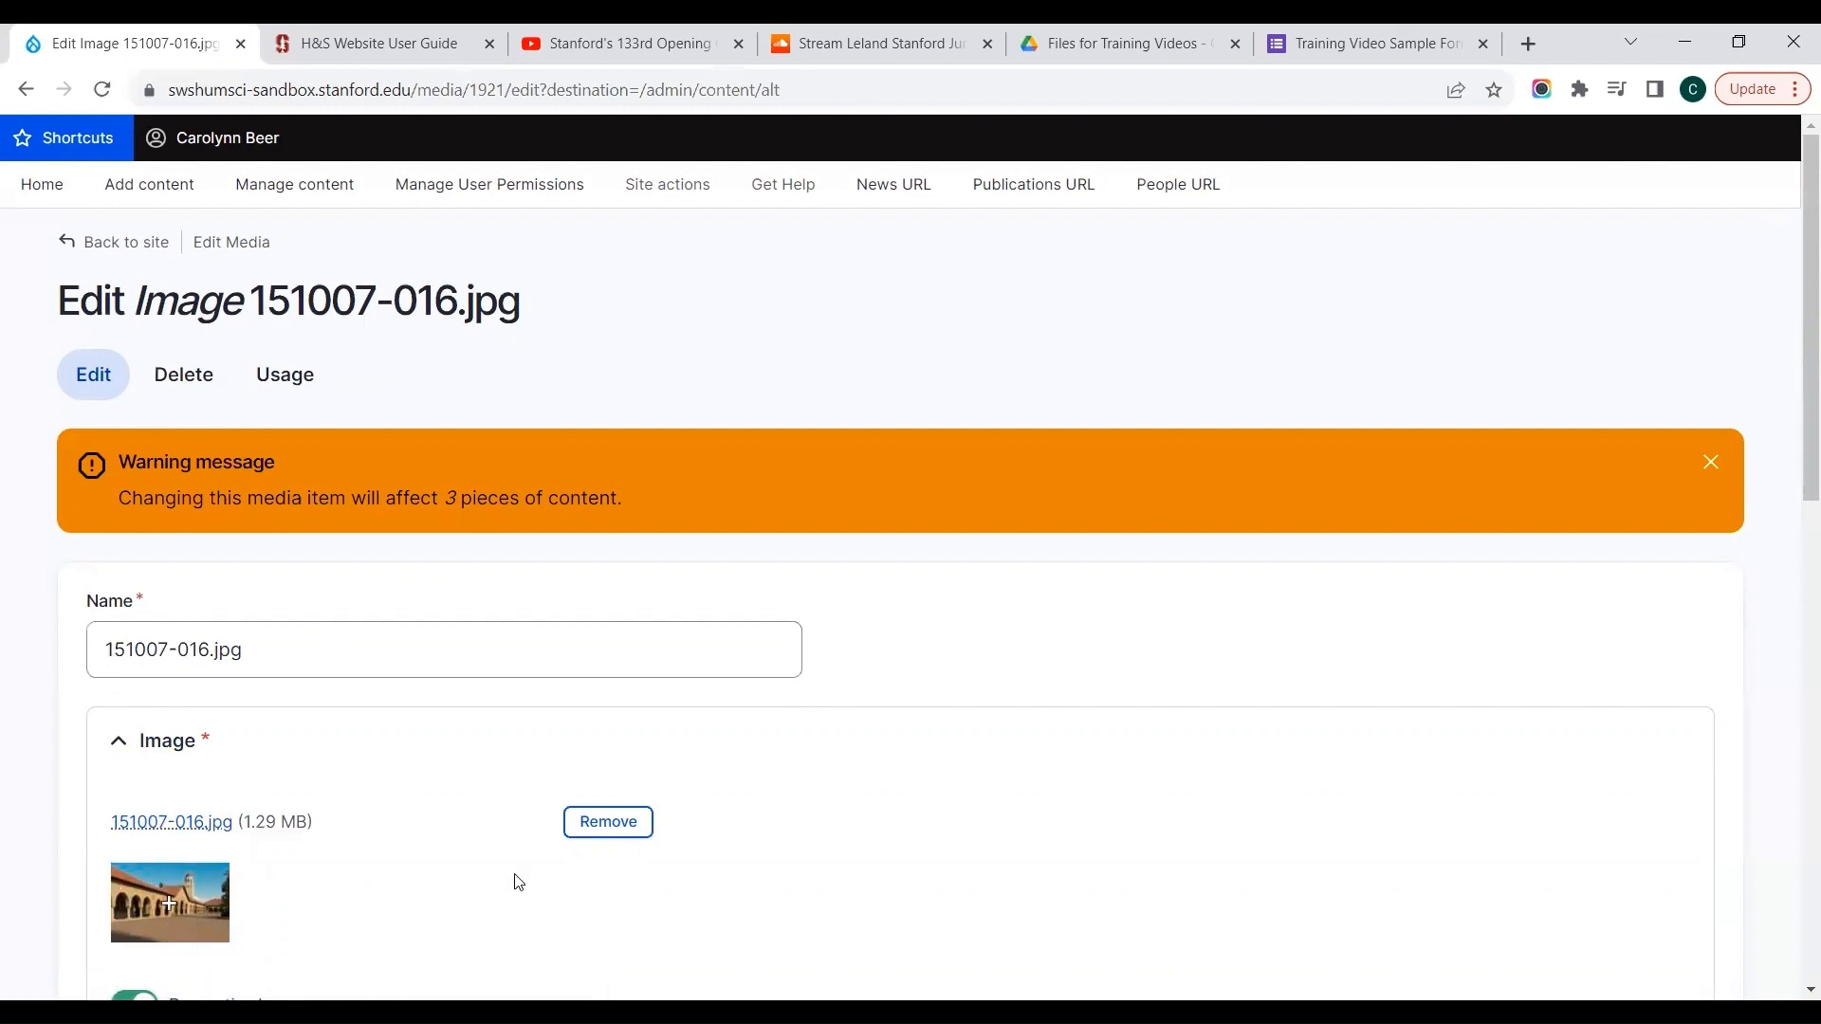
{"action": "scroll", "coordinate": [963, 674], "scroll_direction": "down", "scroll_amount": 2}
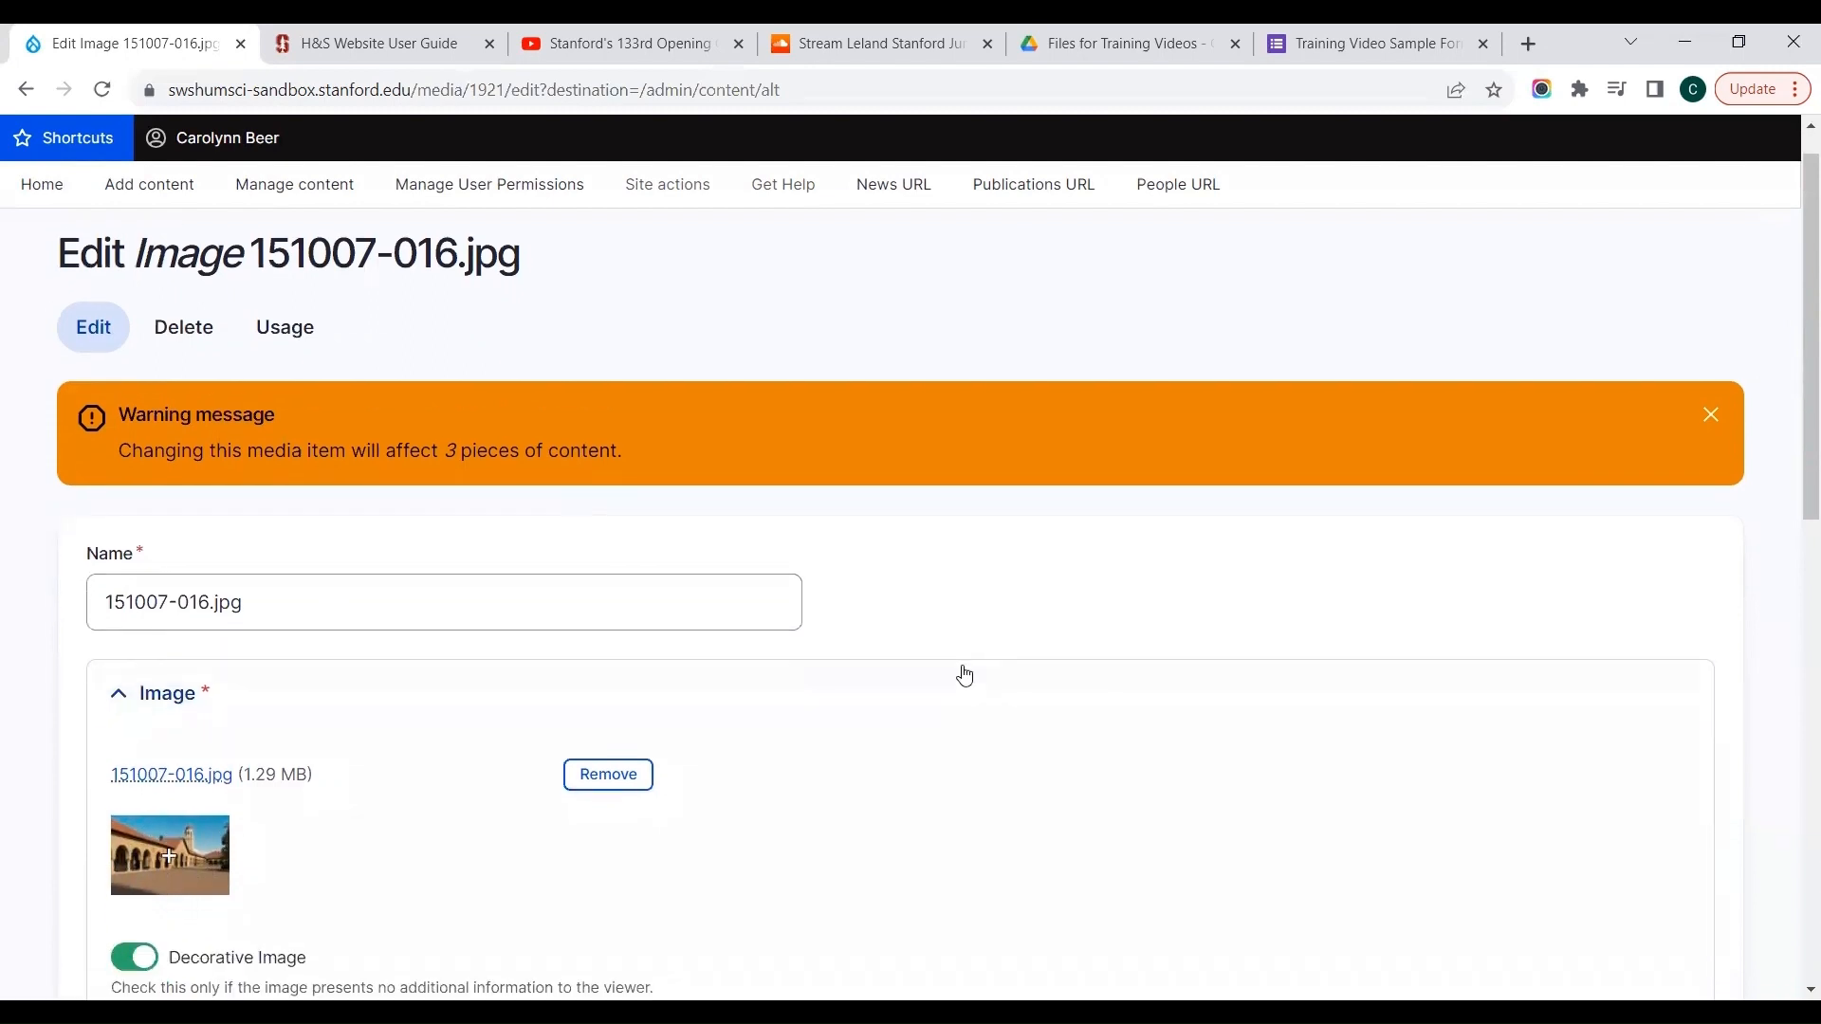
{"action": "scroll", "coordinate": [965, 673], "scroll_direction": "down", "scroll_amount": 1}
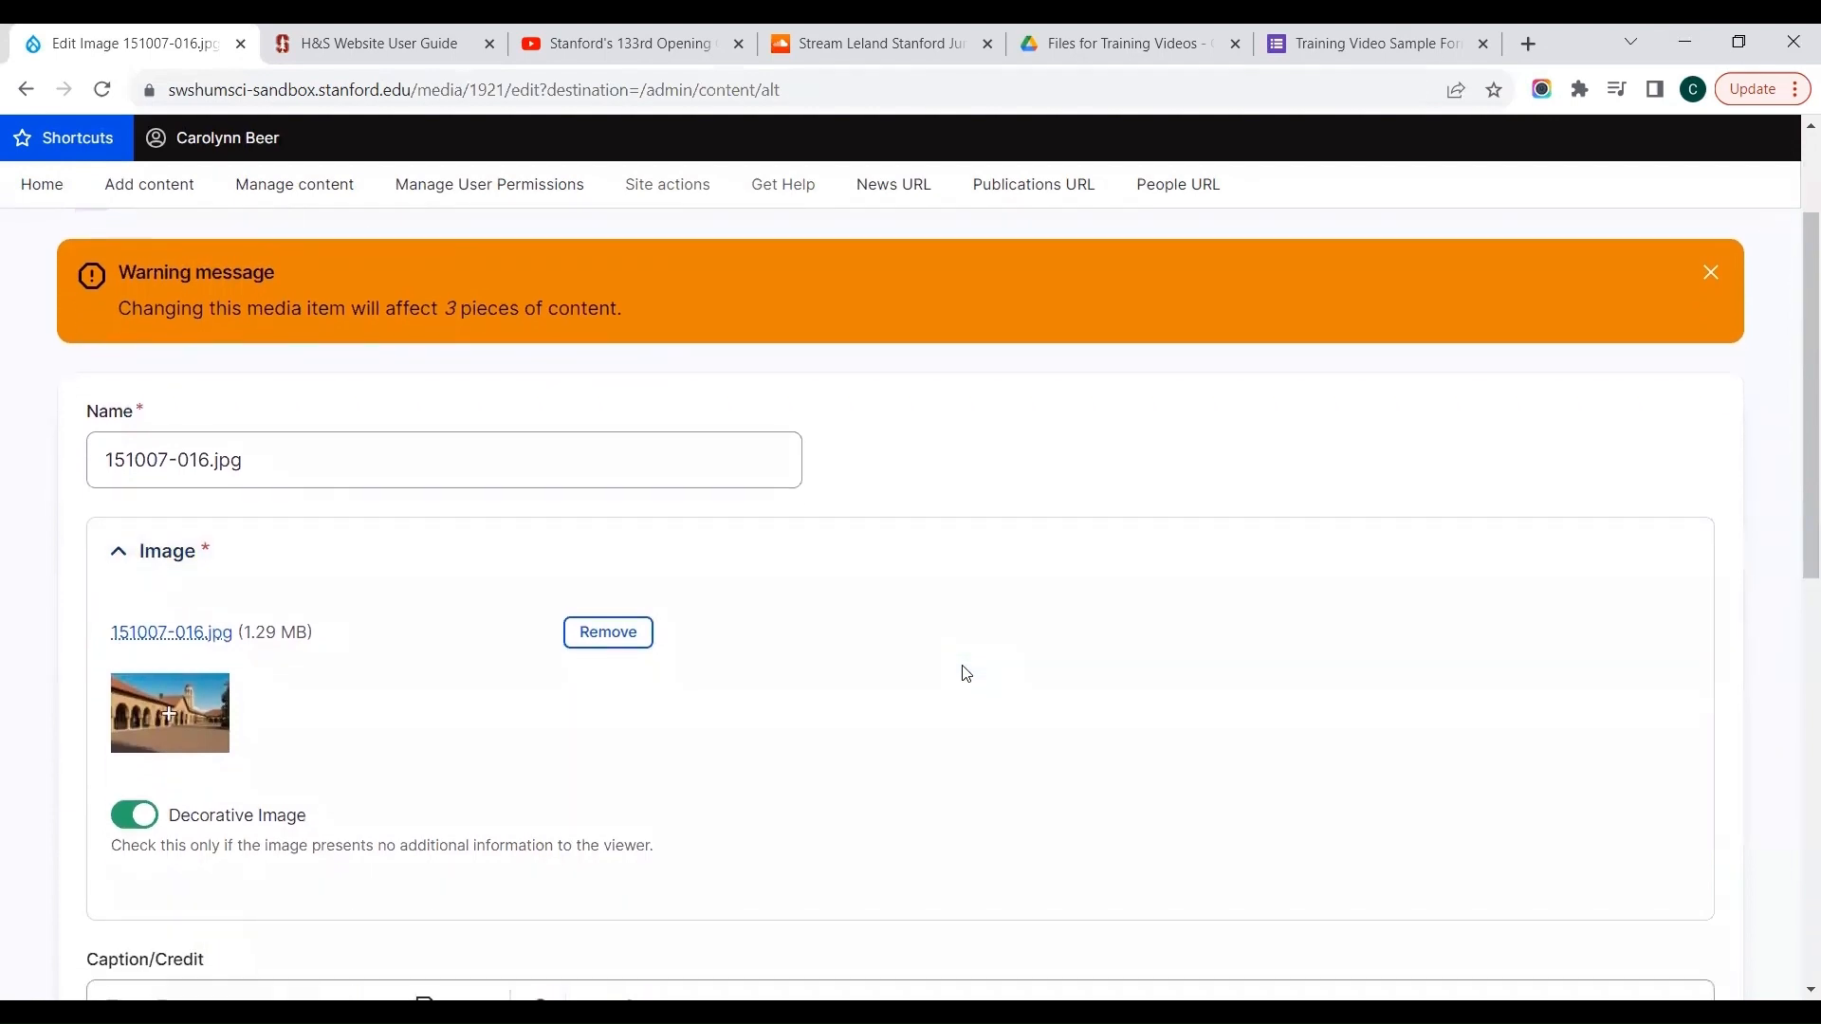
{"action": "scroll", "coordinate": [964, 673], "scroll_direction": "down", "scroll_amount": 4}
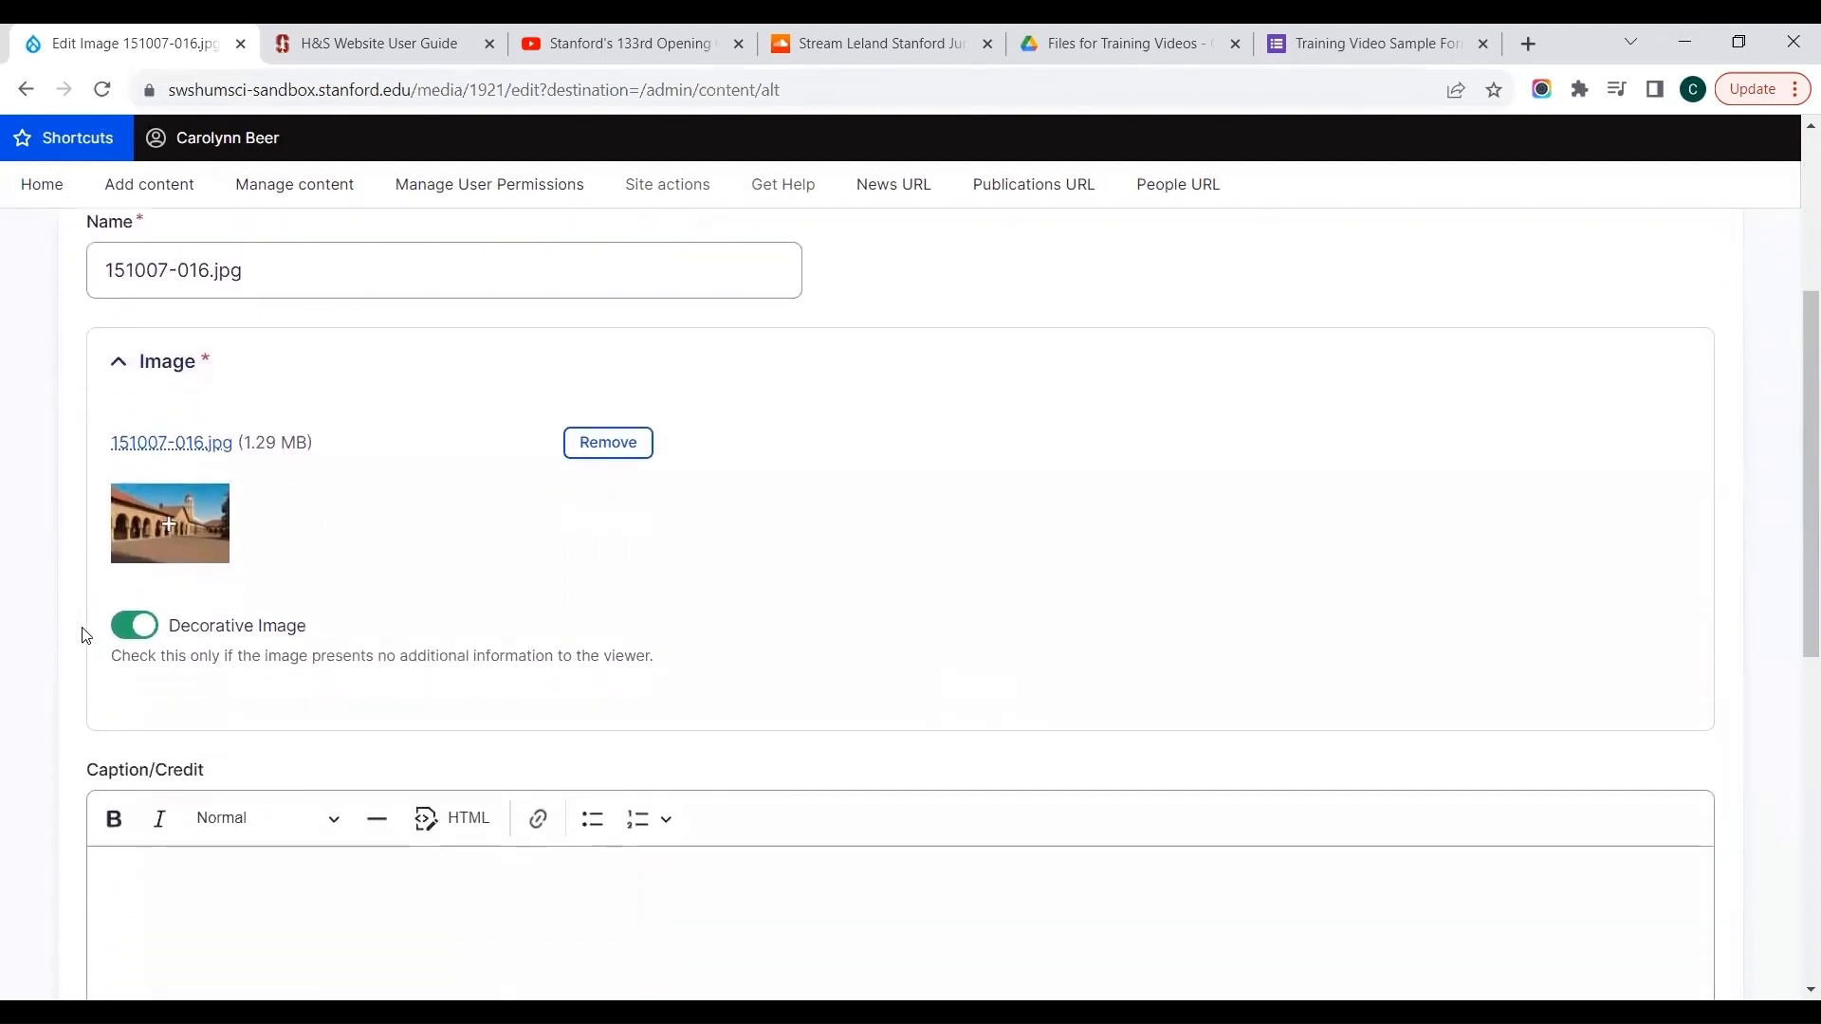
Switch off Decorative Image for 151007-016.jpg and enter the alternative text "Stanford main quad with Hoover Tower in the background."
{"action": "left_click", "coordinate": [133, 627]}
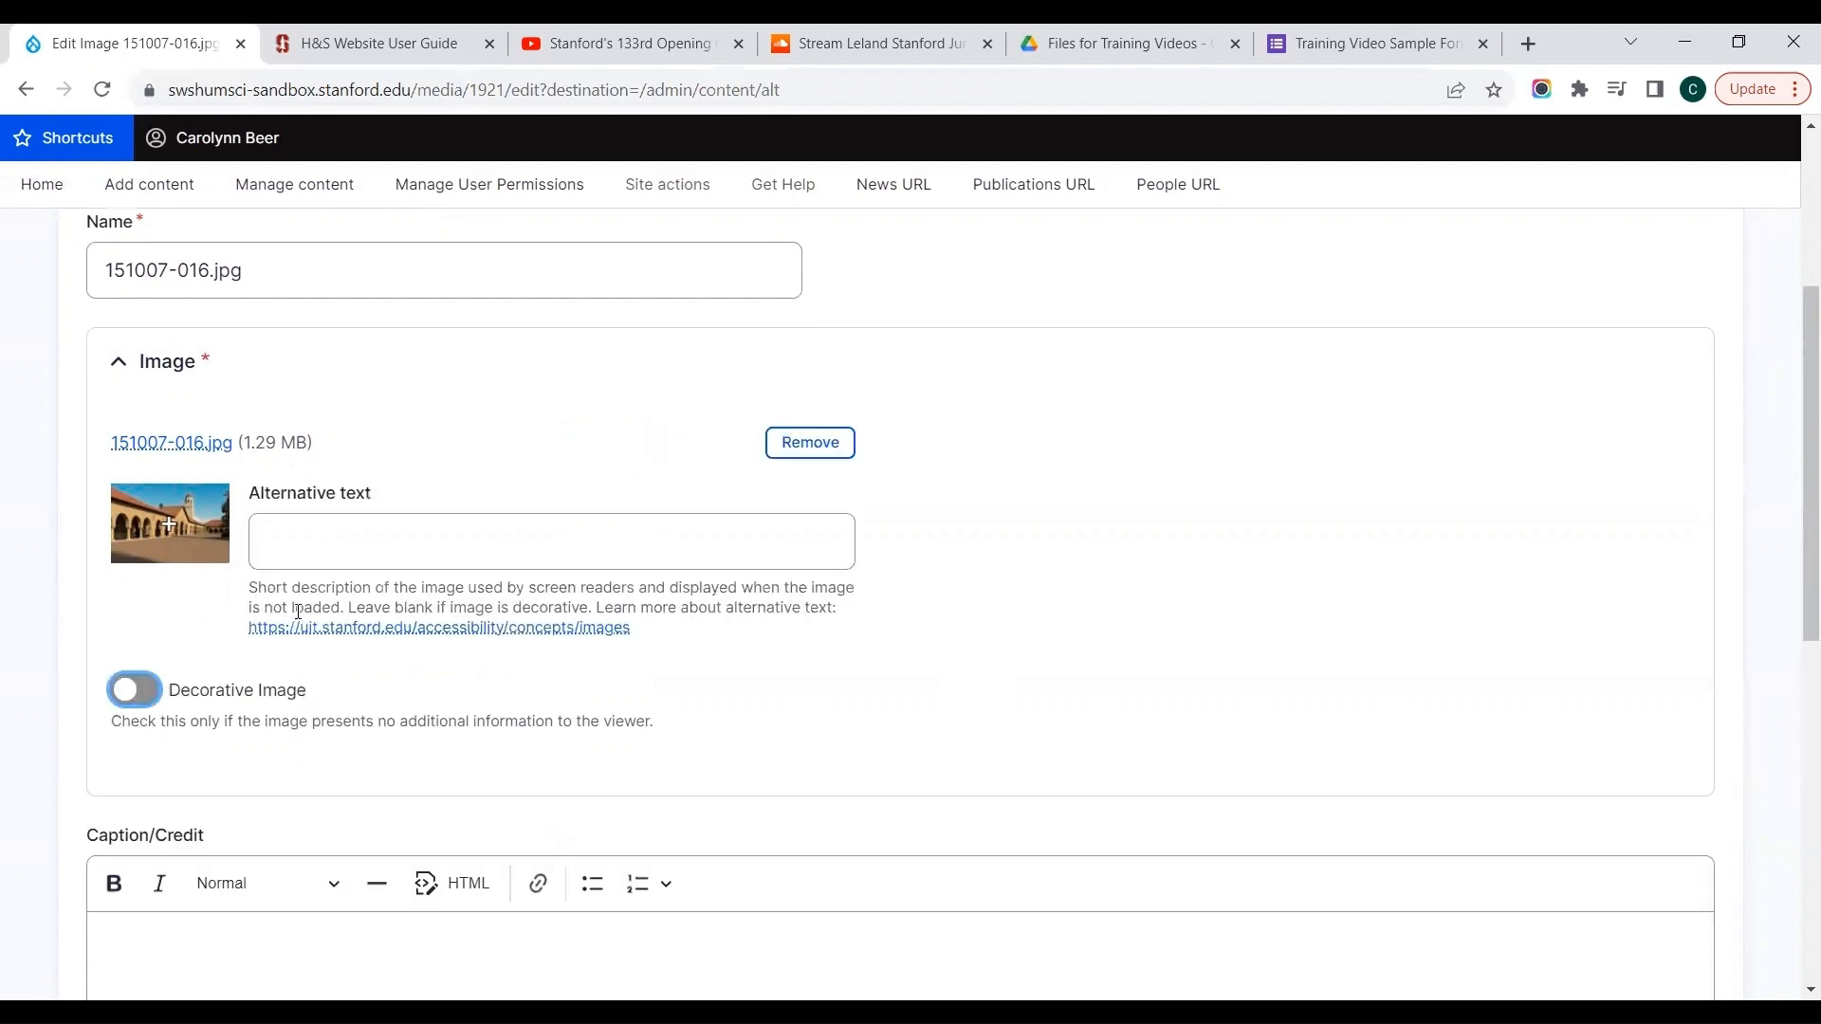
{"action": "left_click", "coordinate": [358, 545]}
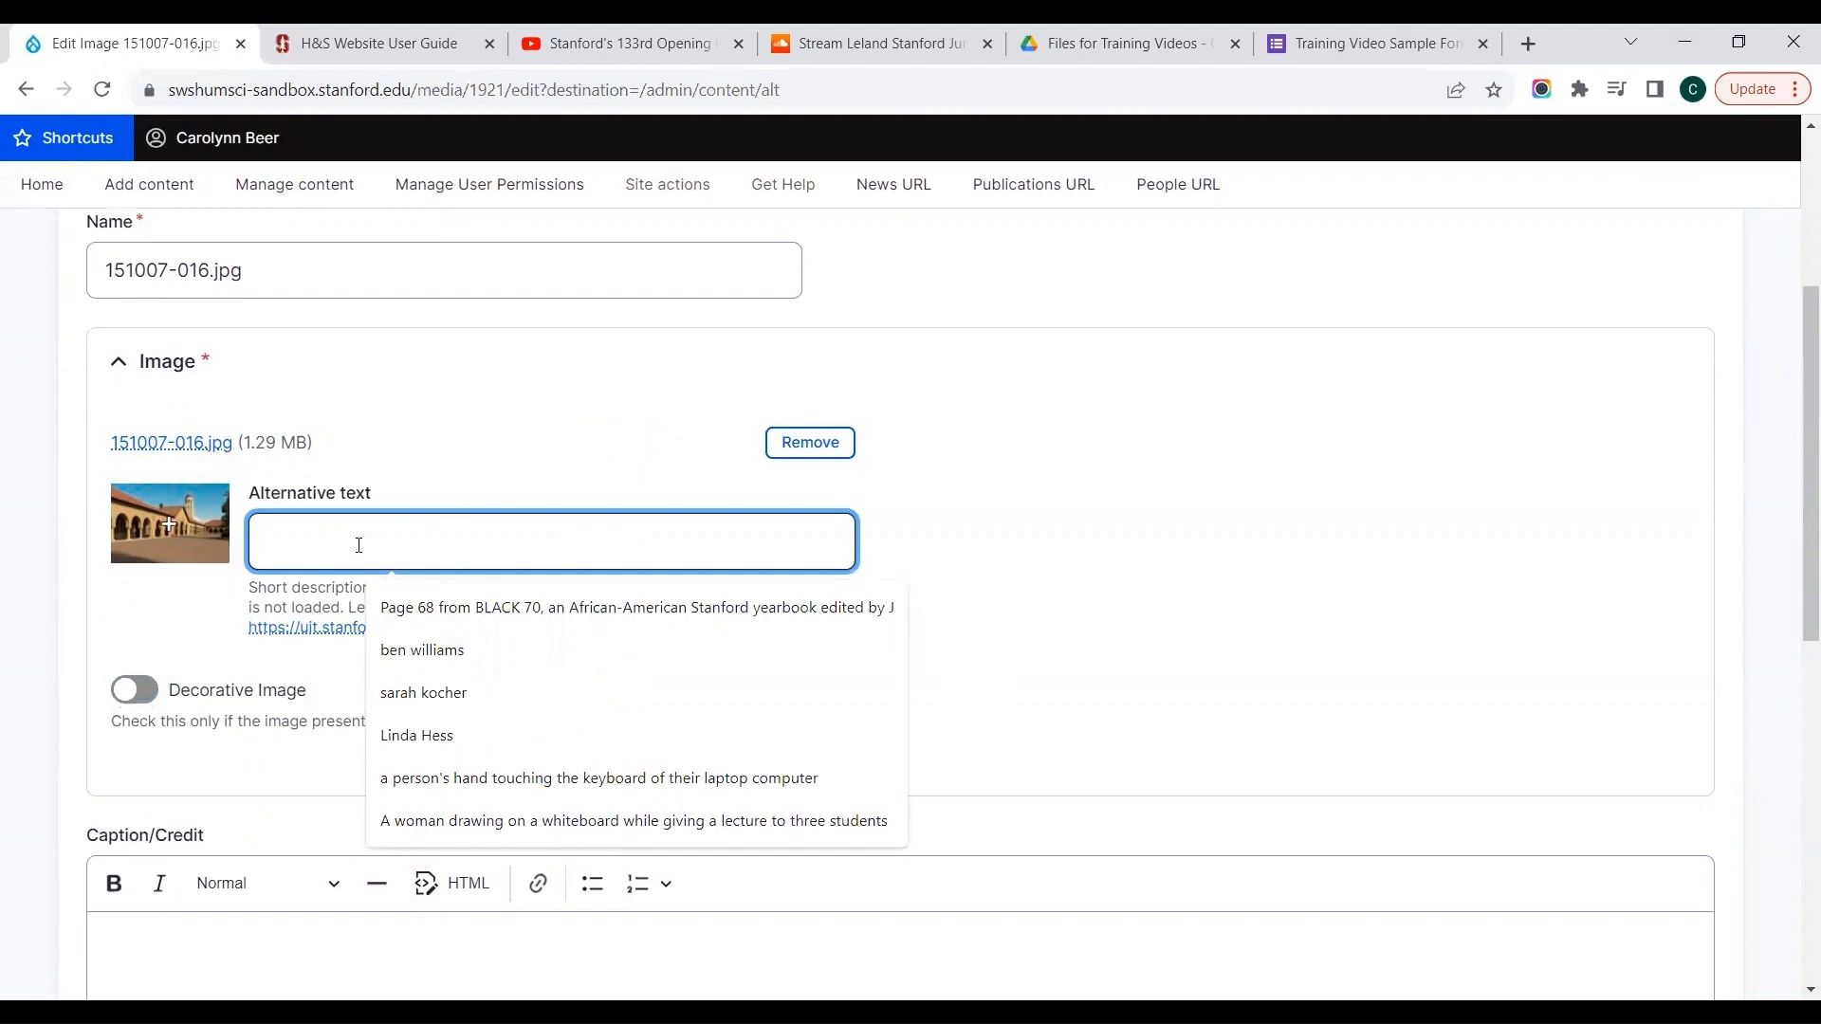
{"action": "type", "text": "Stanford mai"}
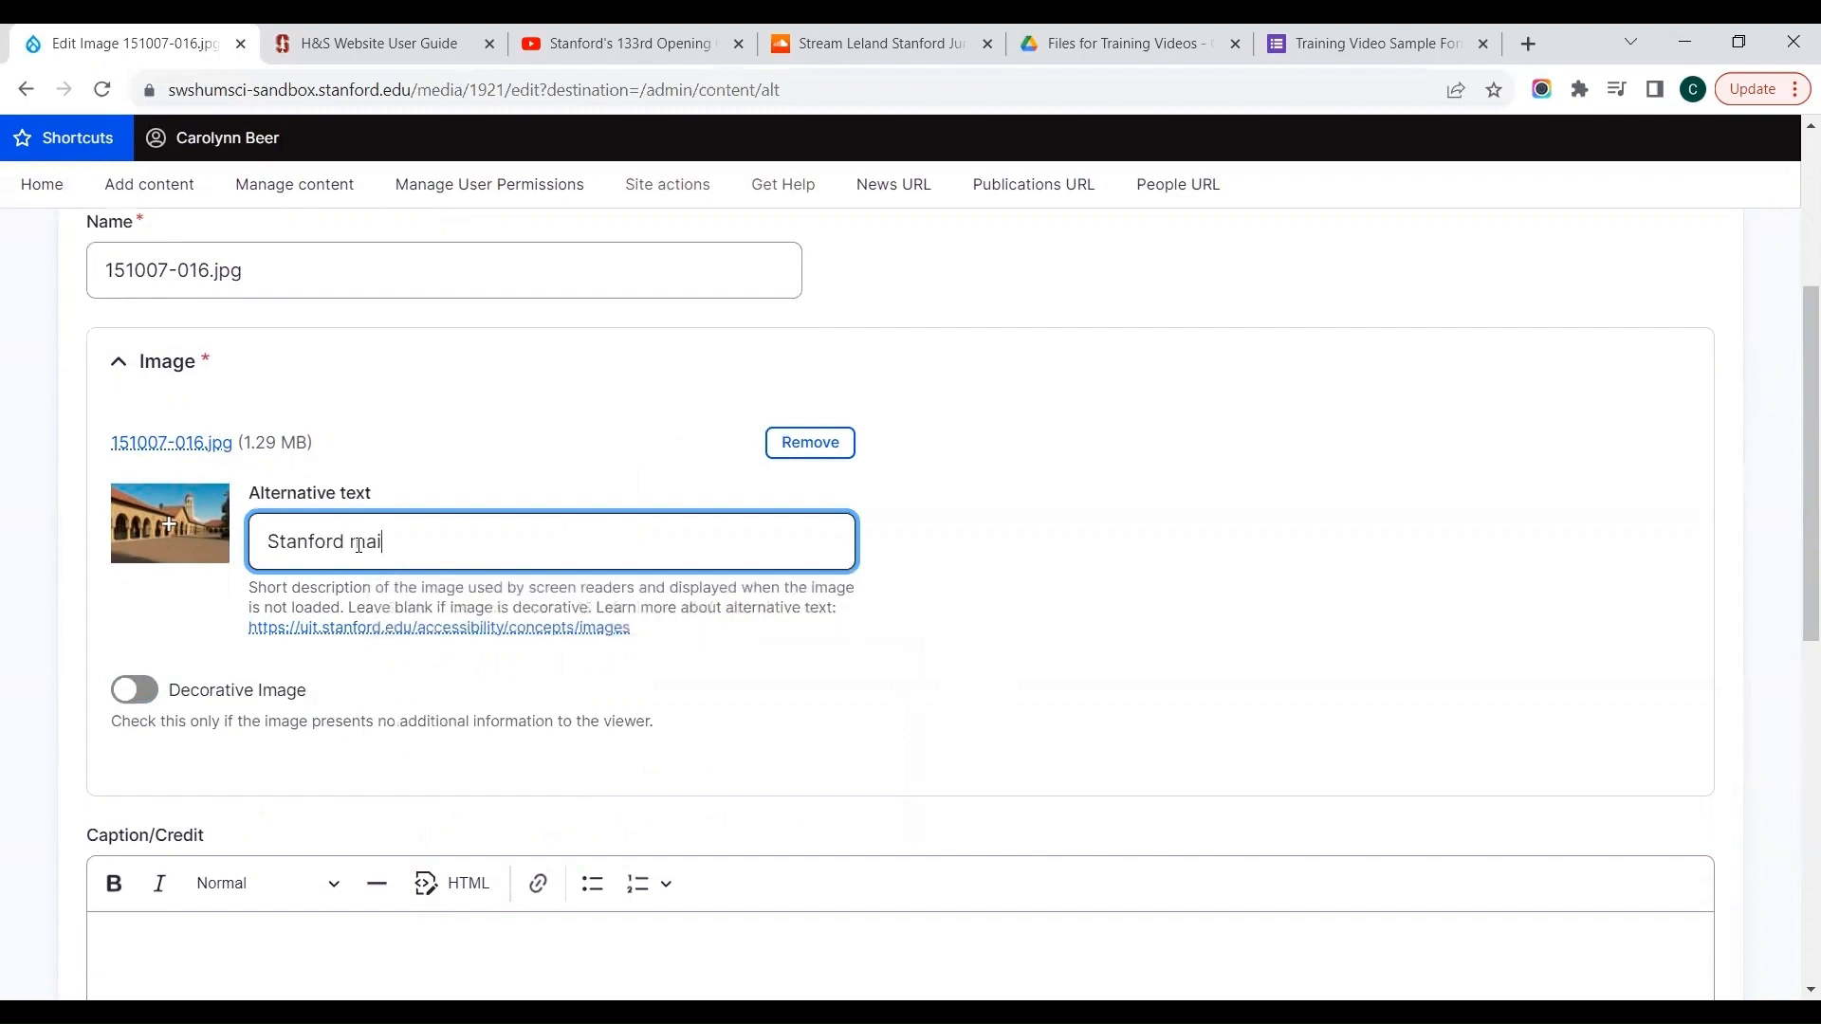
{"action": "type", "text": "n quad with Hoover T"}
{"action": "type", "text": "owd"}
{"action": "type", "text": "r in "}
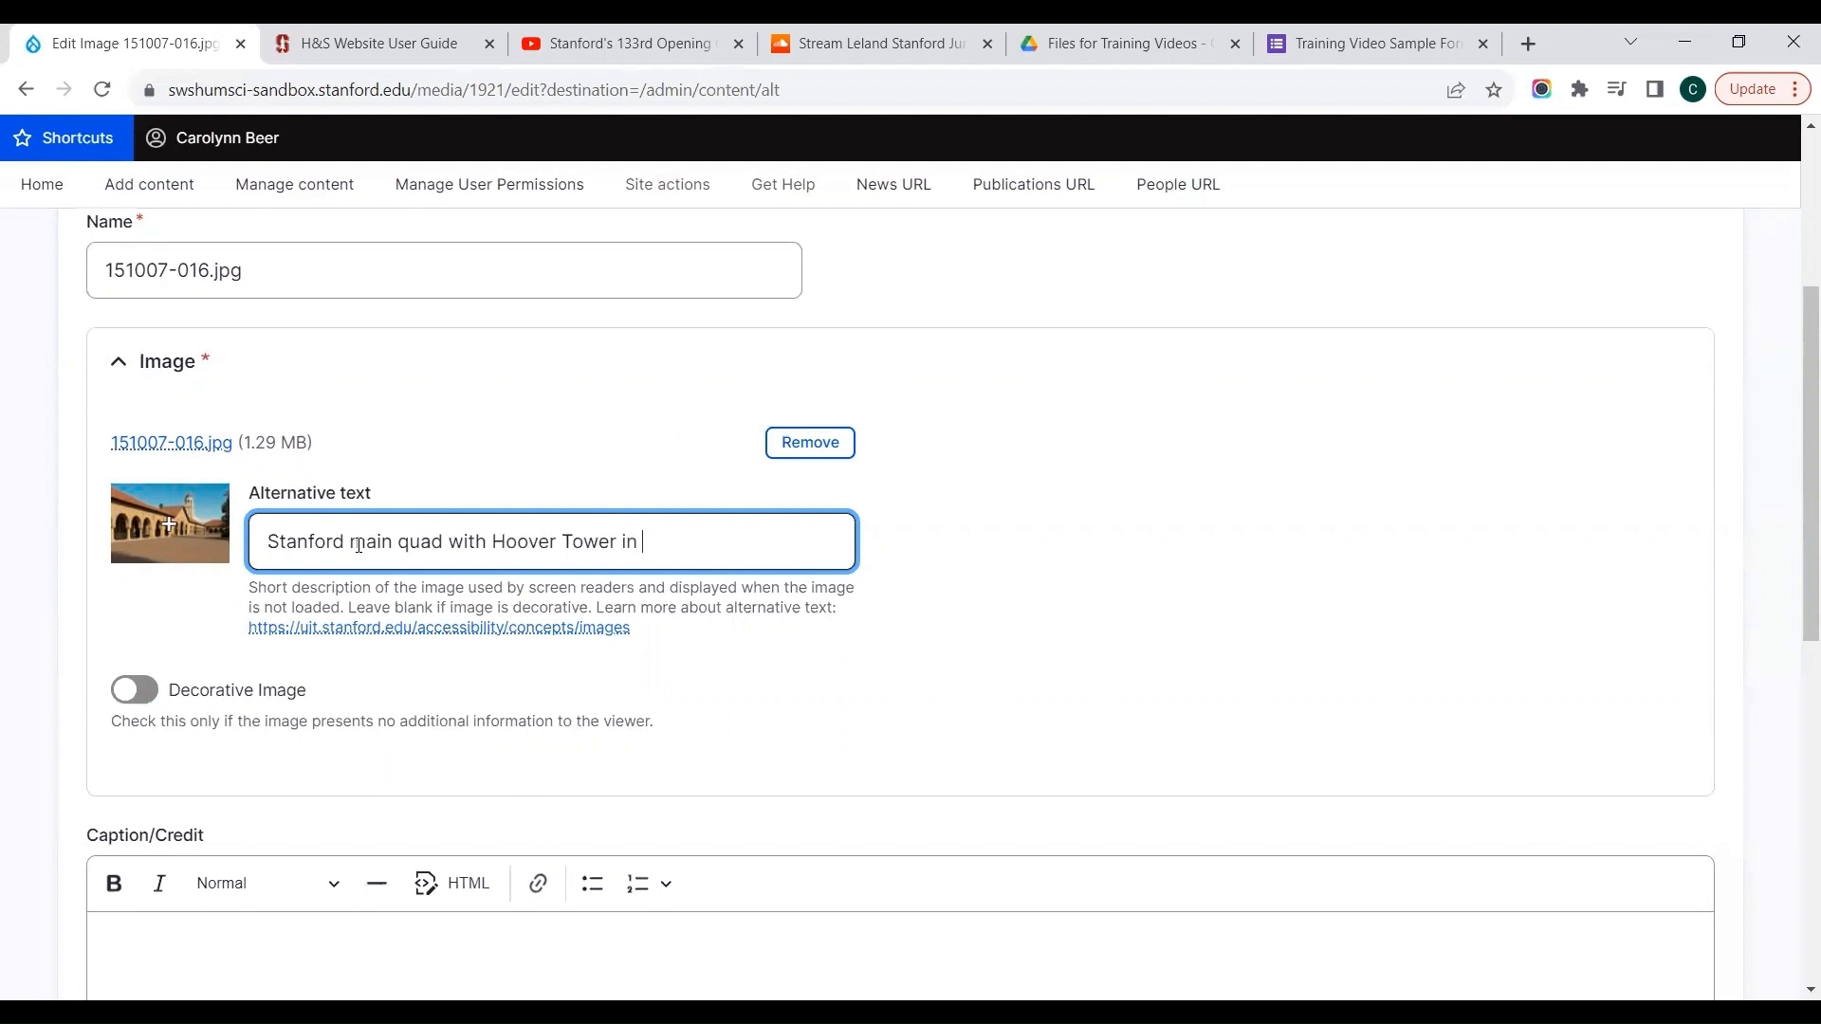
{"action": "type", "text": "the background."}
{"action": "left_click", "coordinate": [23, 642]}
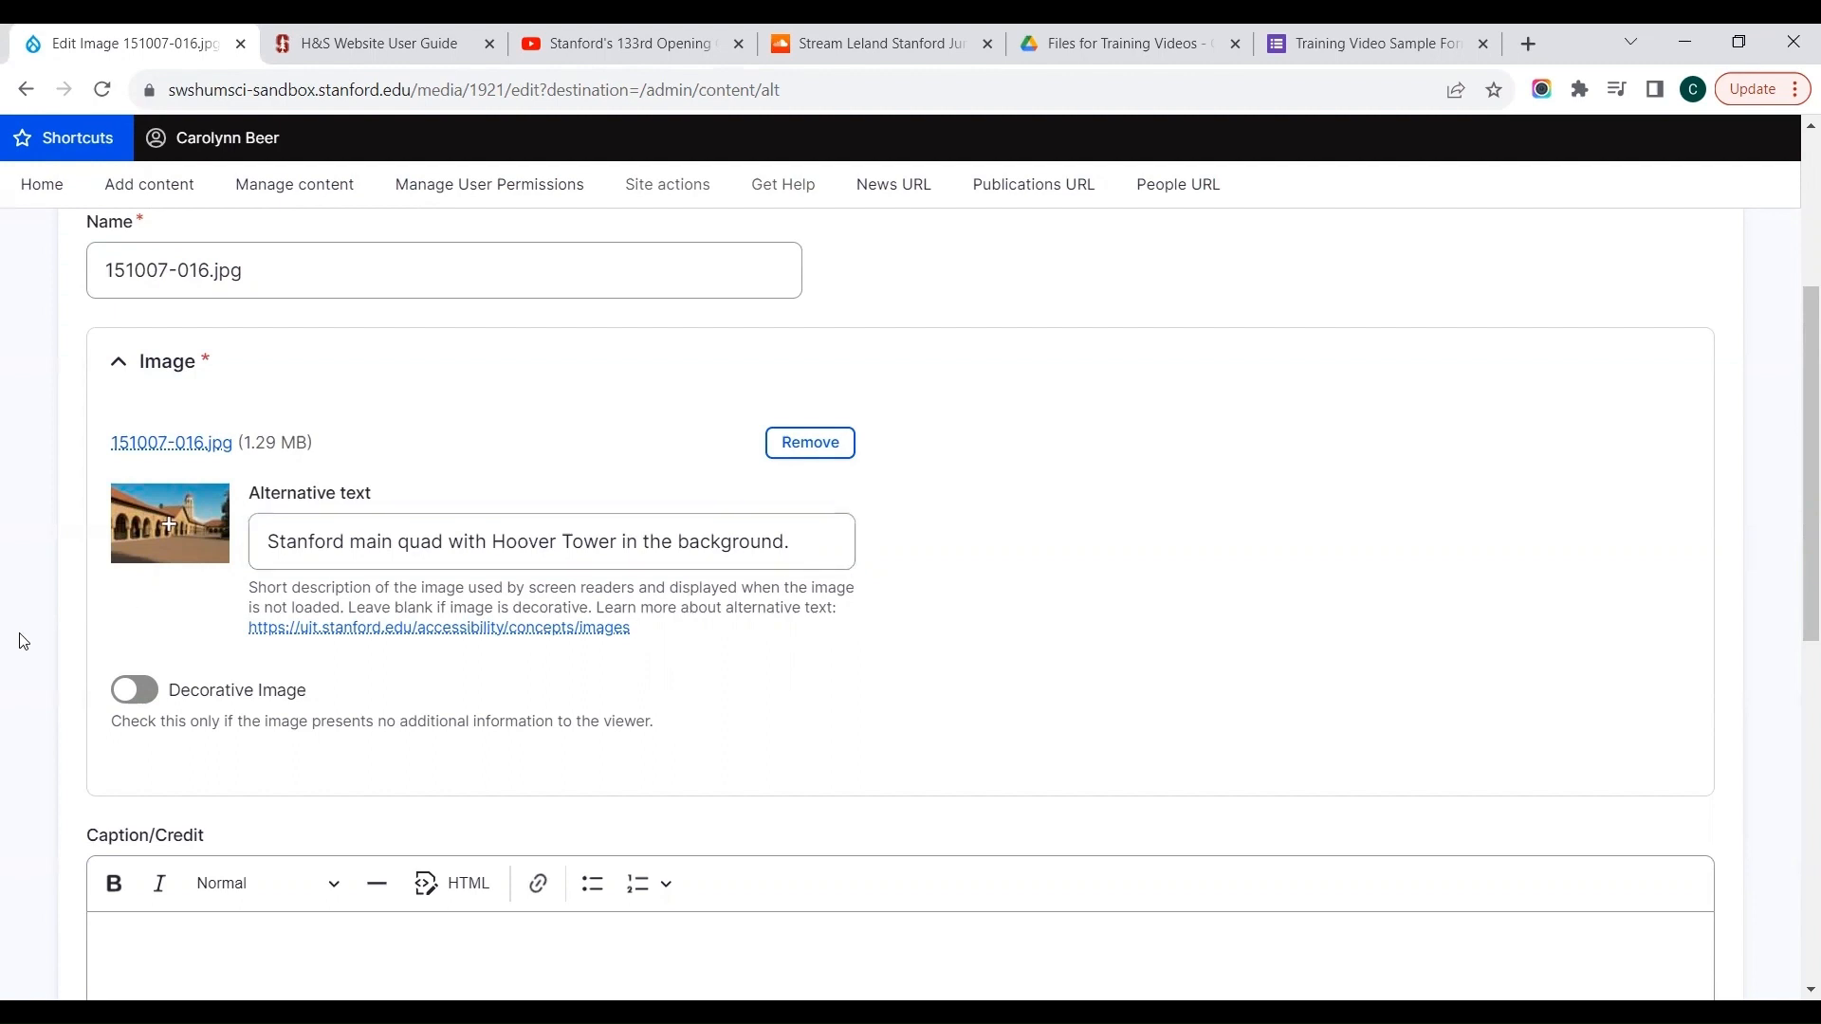
Enter "Stanford SALLIE images" as the image's caption/credit
{"action": "scroll", "coordinate": [23, 641], "scroll_direction": "down", "scroll_amount": 2}
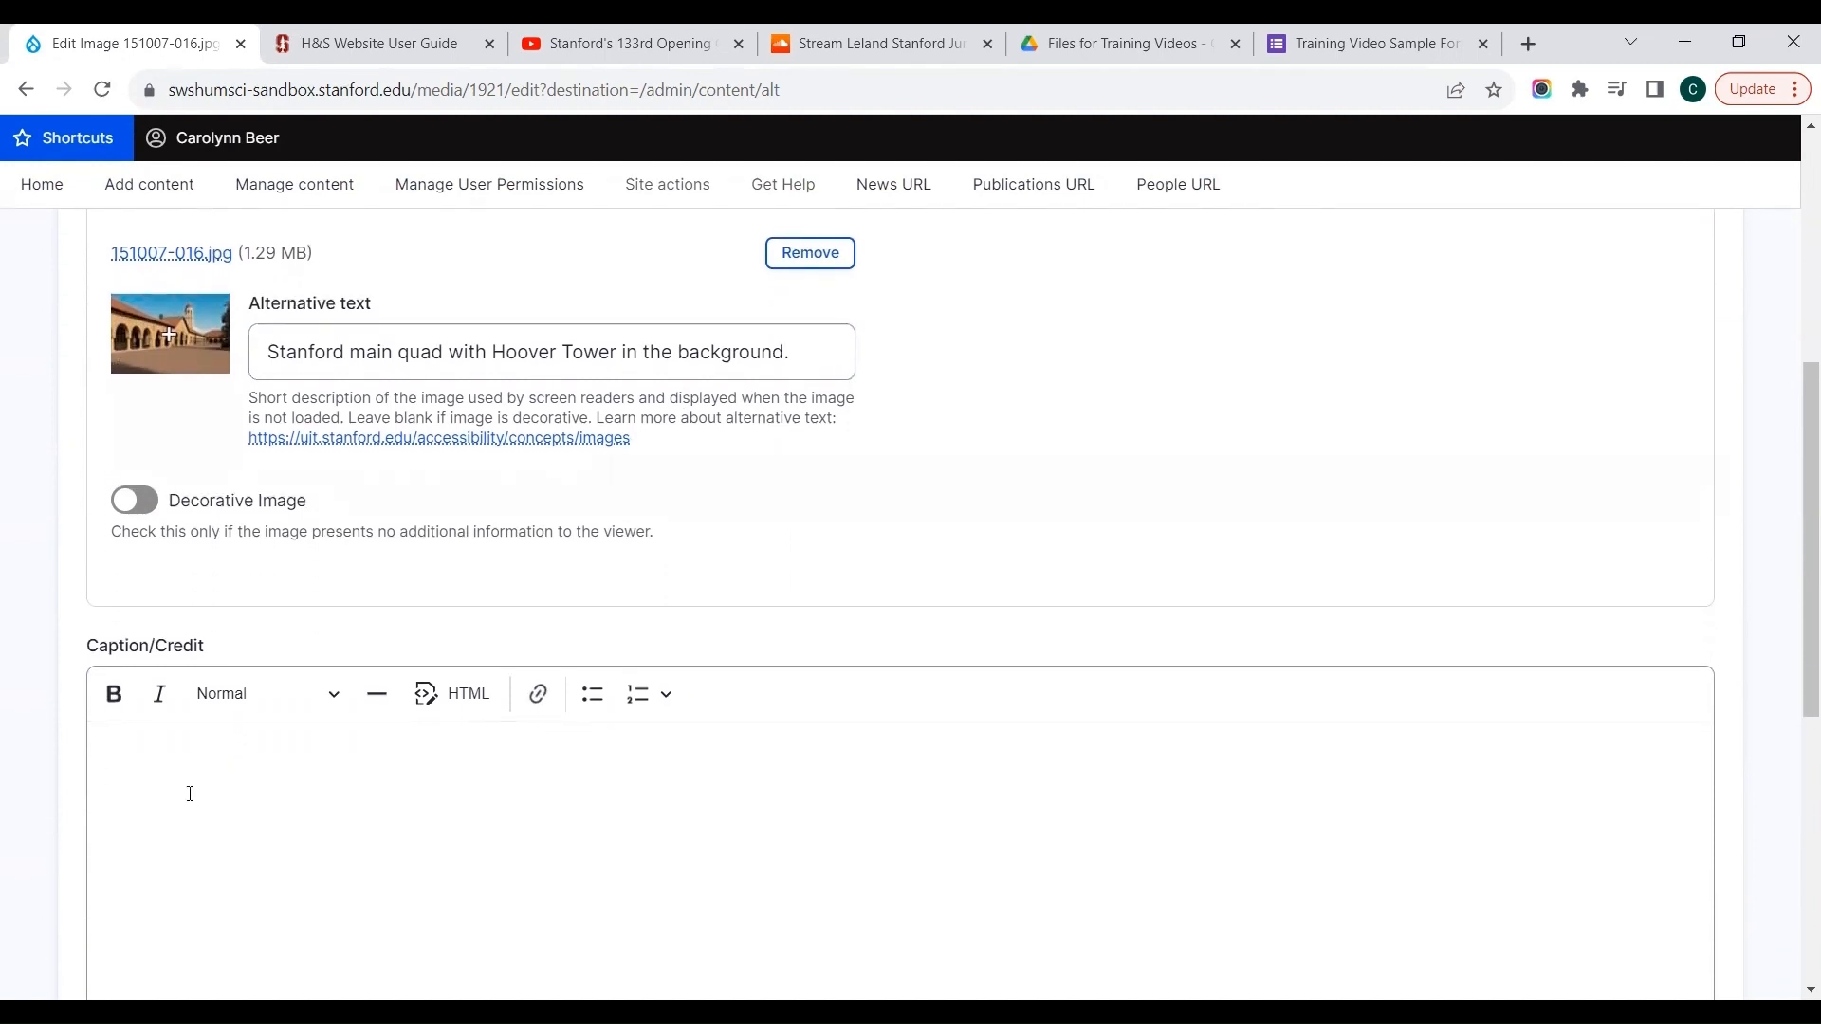
{"action": "left_click", "coordinate": [201, 797]}
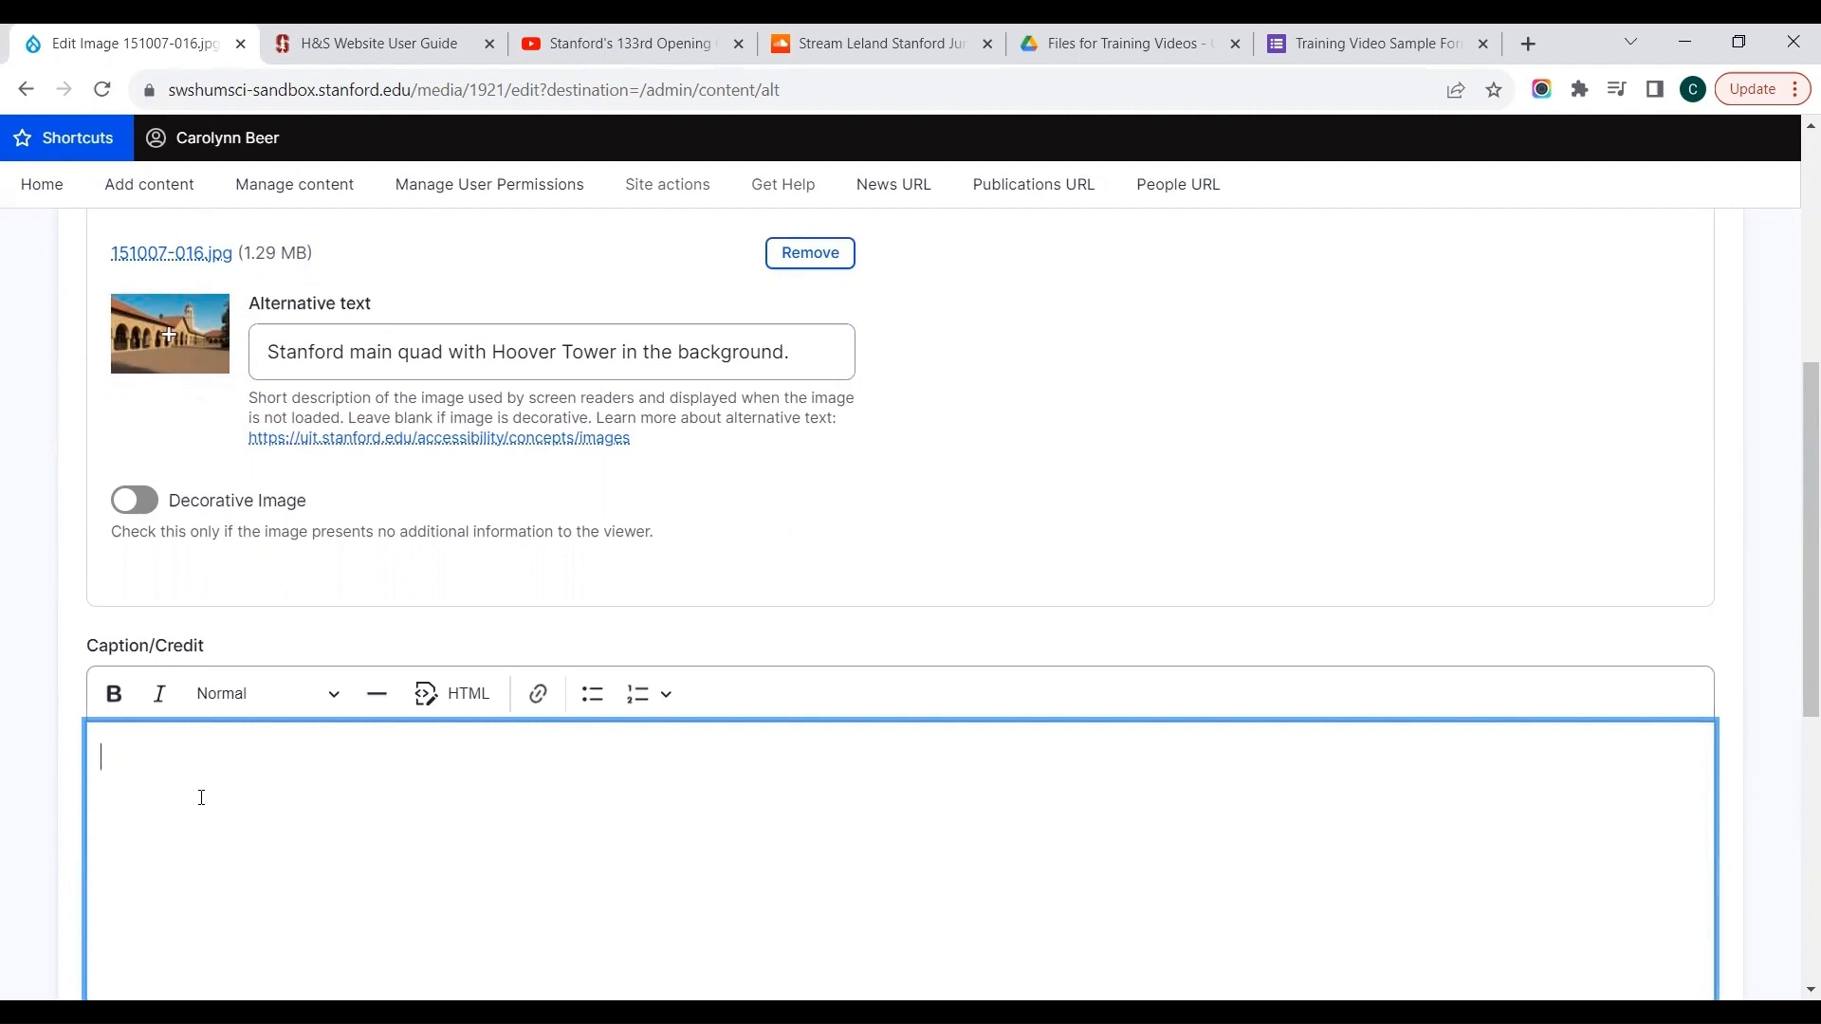
{"action": "type", "text": "Stanford SALLIE images"}
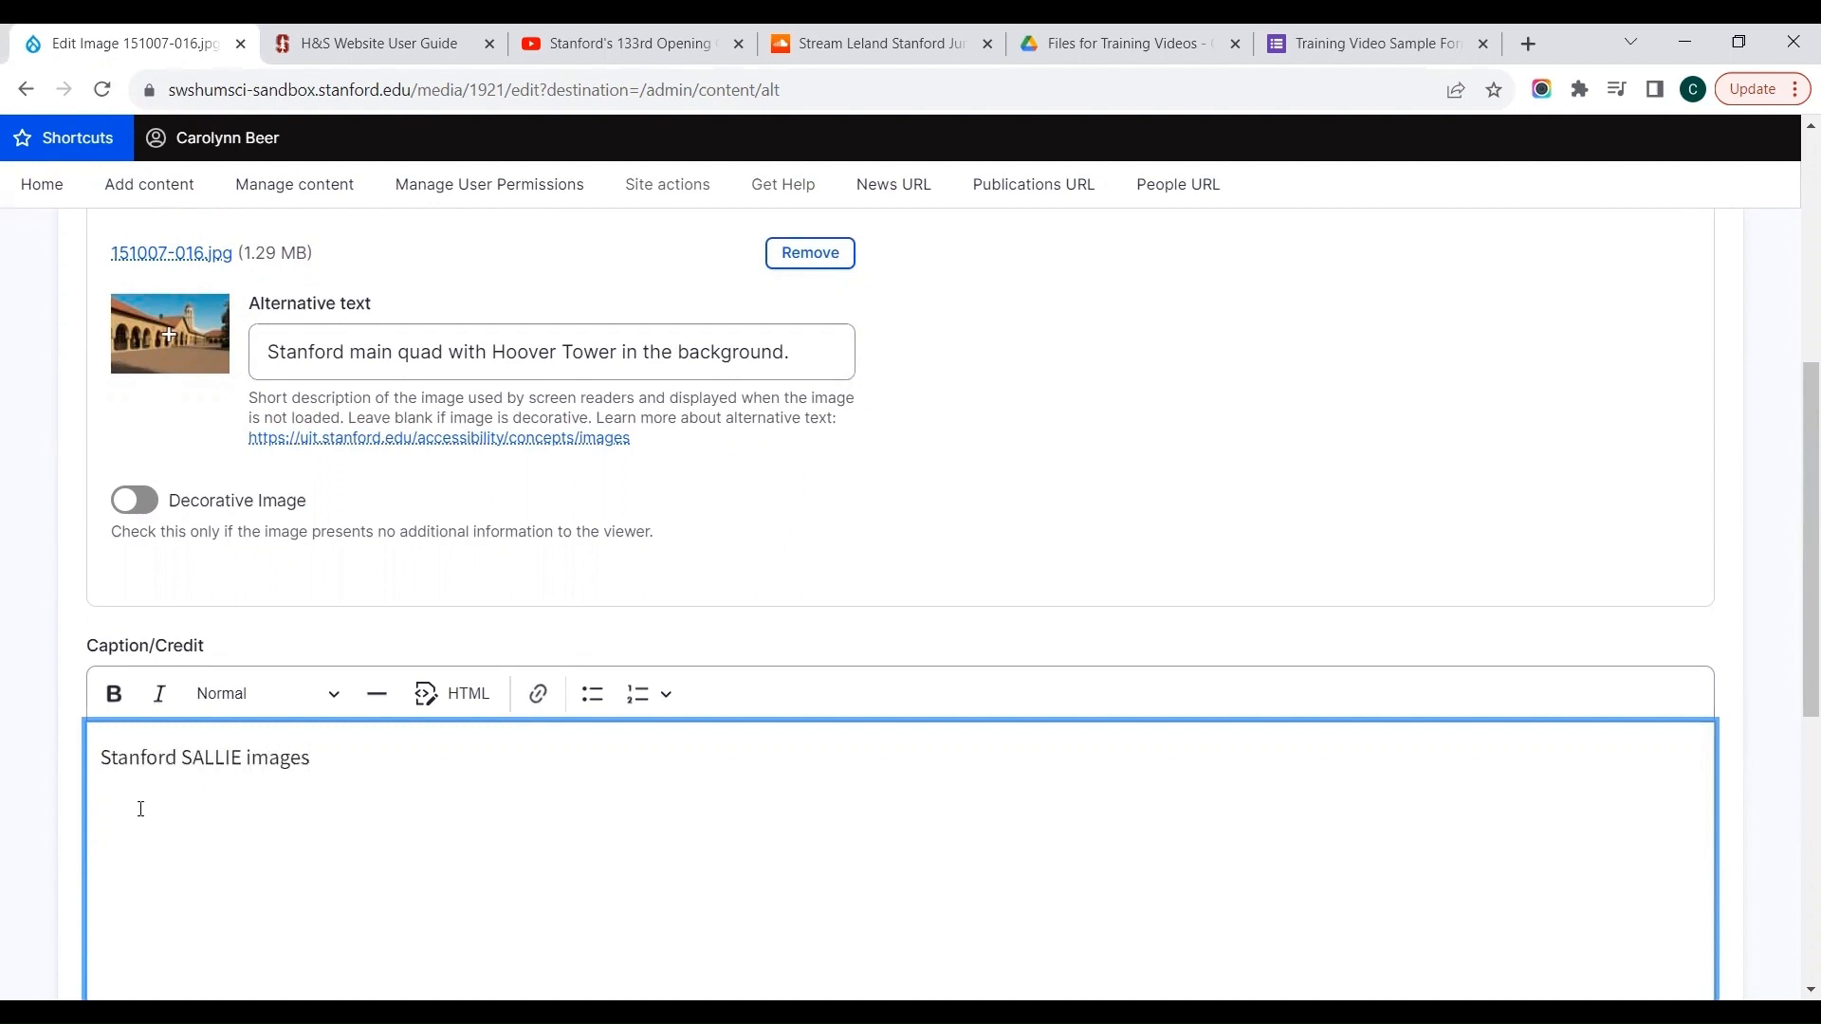
{"action": "left_click", "coordinate": [66, 838]}
Record "added alt text and credit" as the revision log message and save the image
{"action": "scroll", "coordinate": [68, 838], "scroll_direction": "down", "scroll_amount": 3}
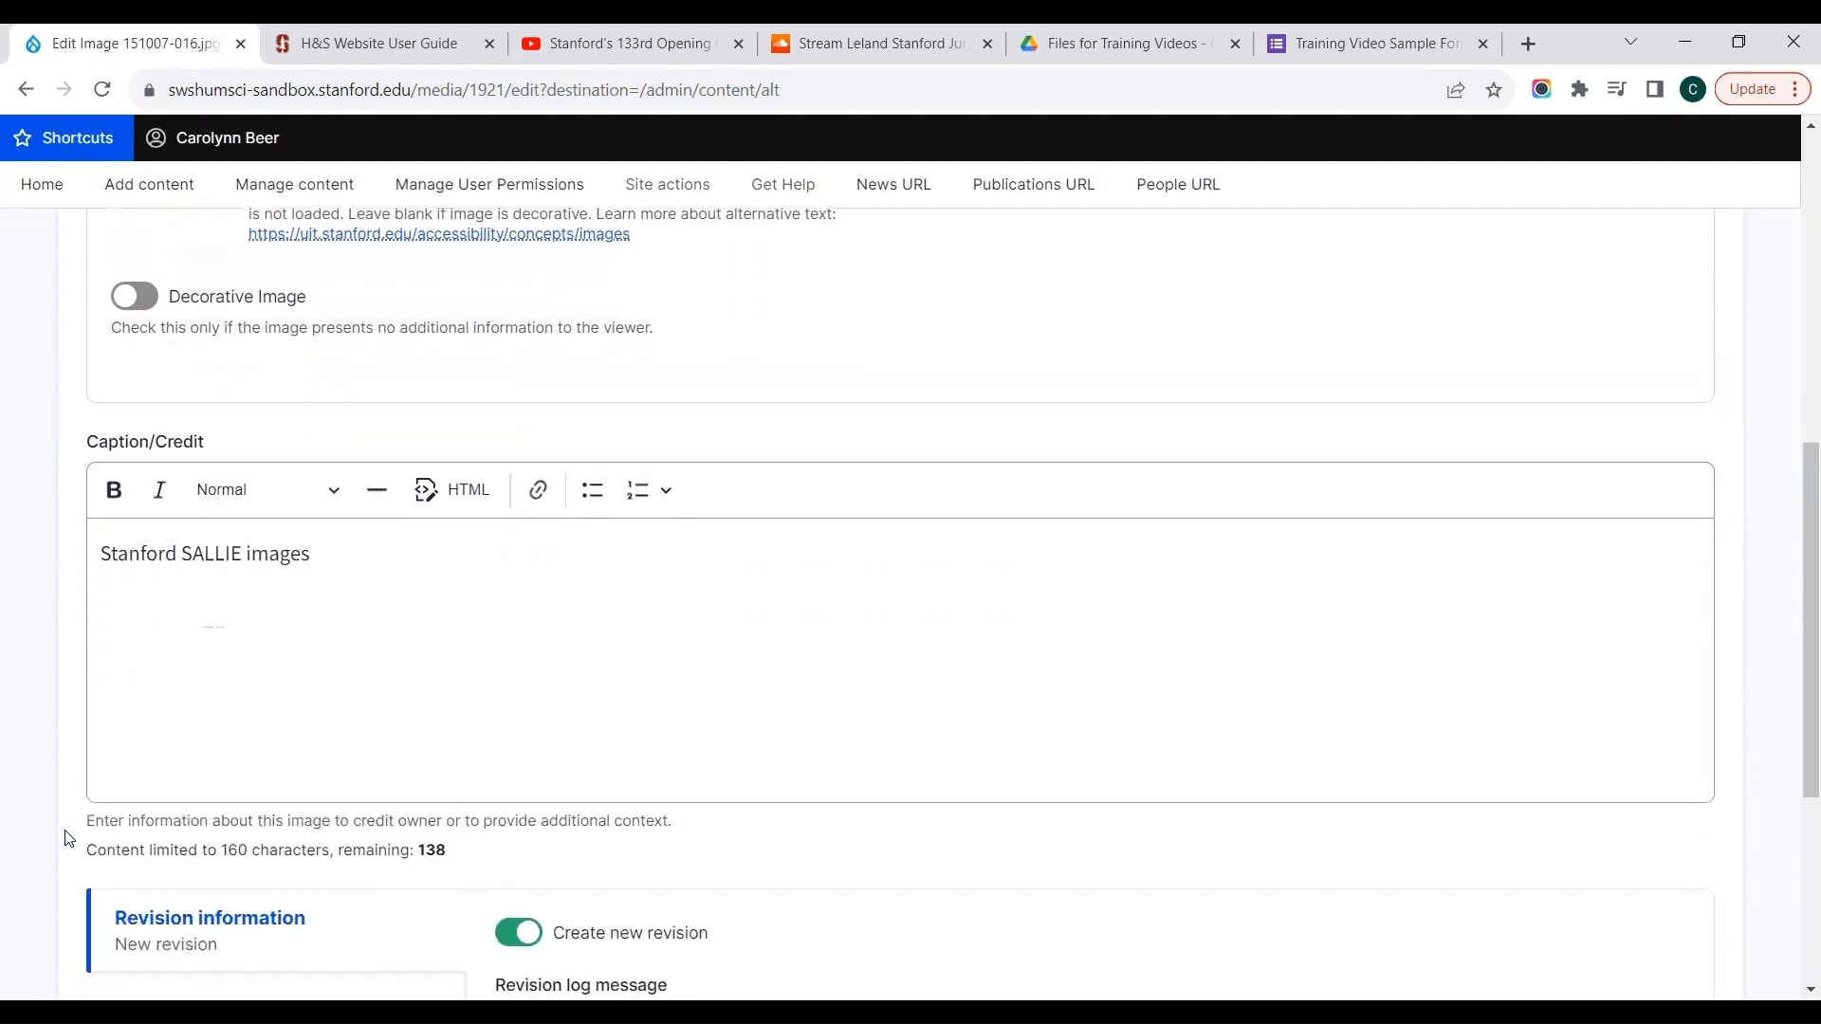
{"action": "scroll", "coordinate": [69, 838], "scroll_direction": "down", "scroll_amount": 3}
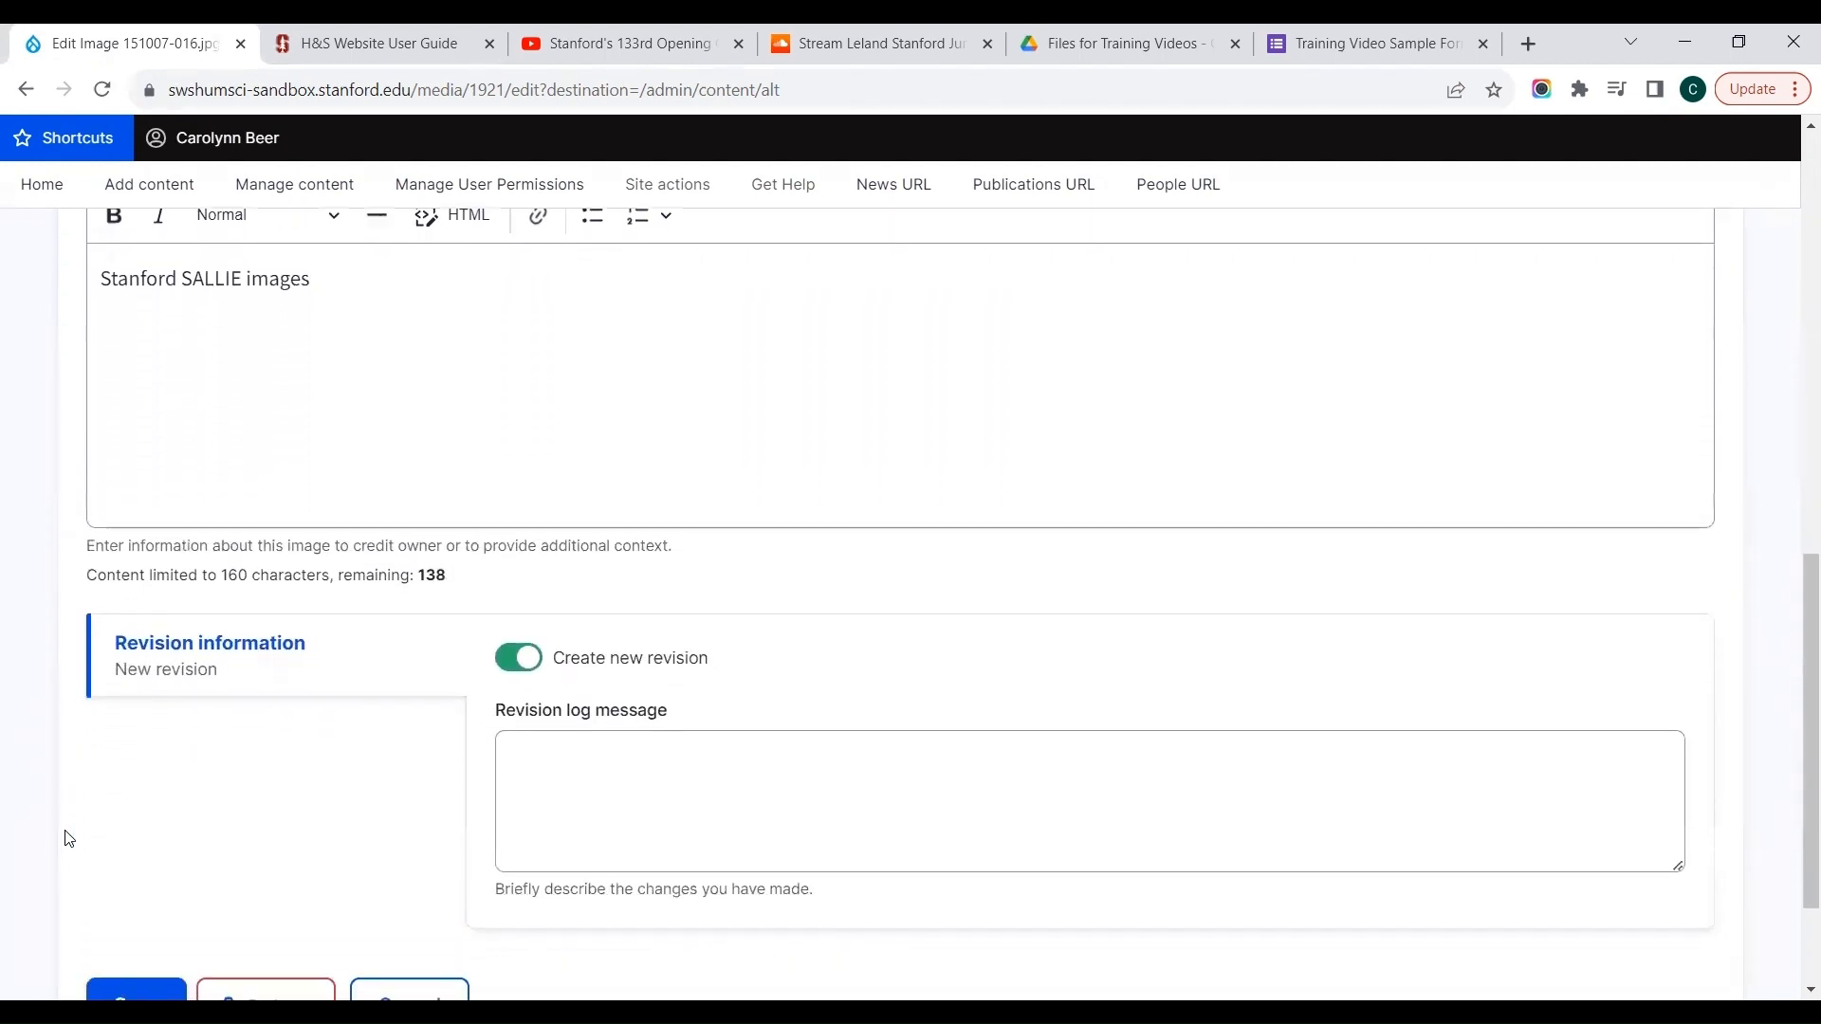
{"action": "scroll", "coordinate": [67, 839], "scroll_direction": "down", "scroll_amount": 2}
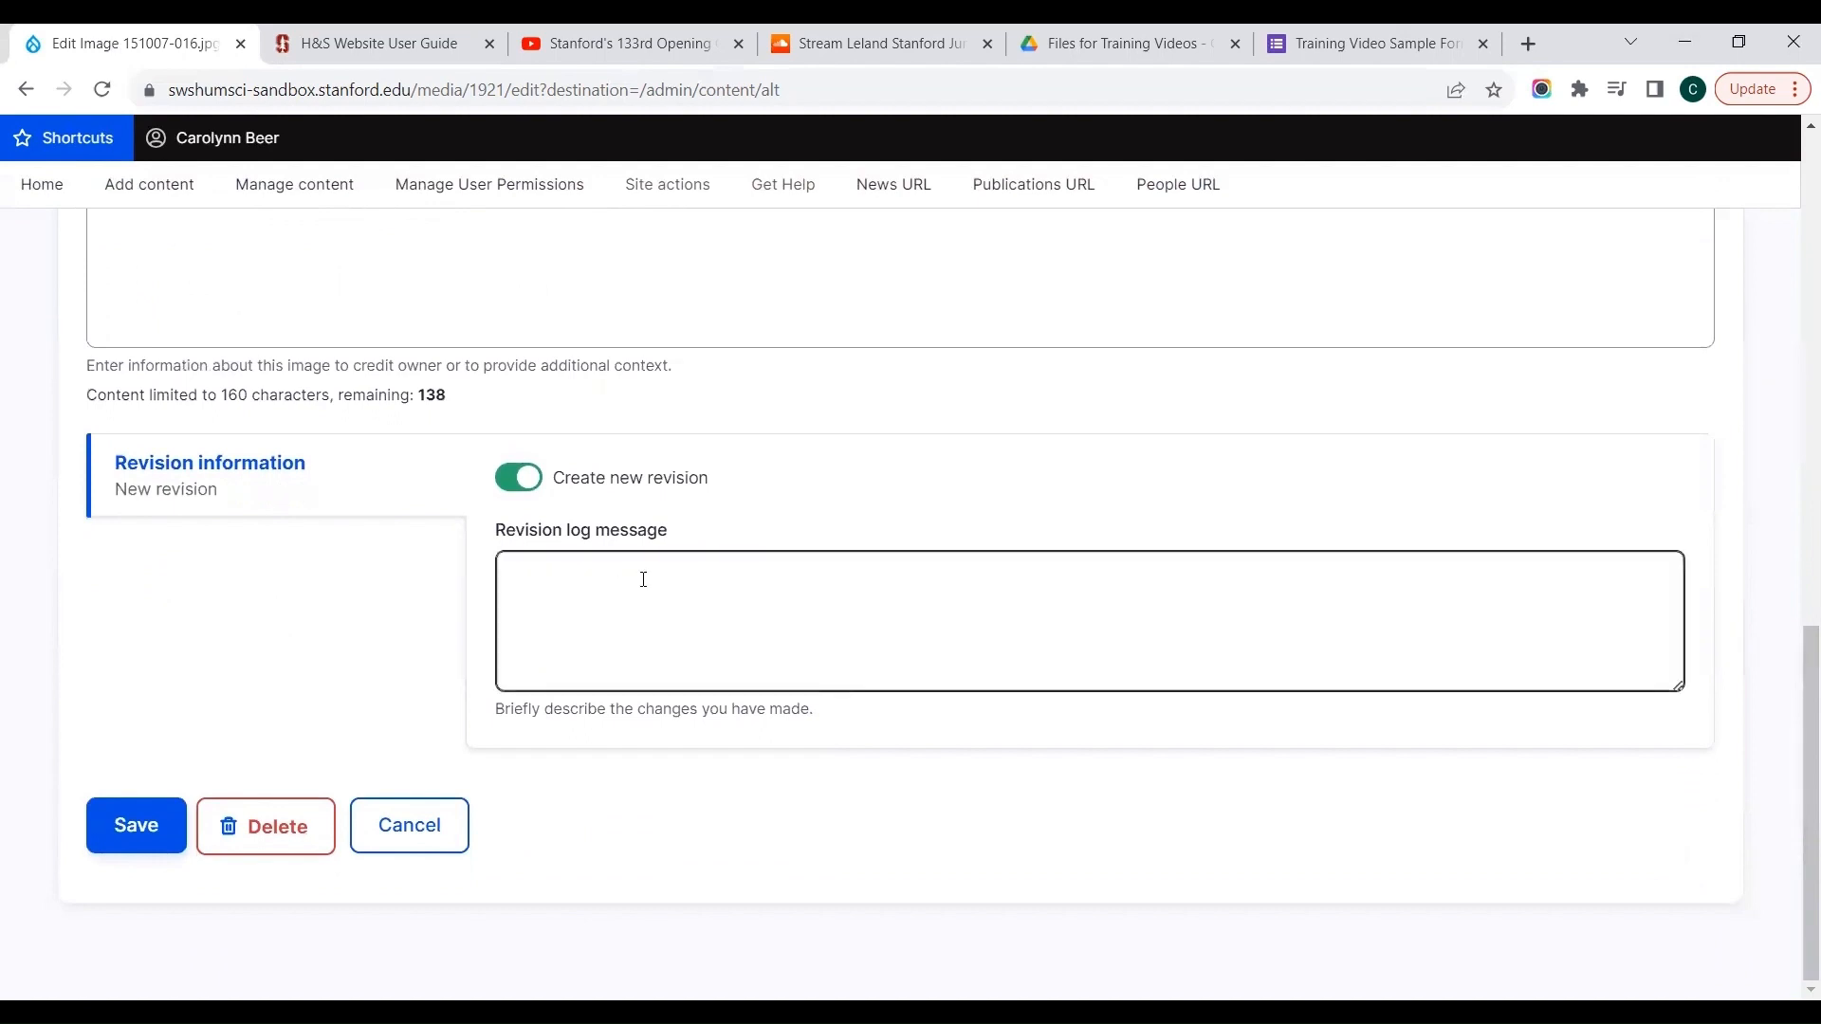
{"action": "left_click", "coordinate": [681, 644]}
{"action": "type", "text": "ad"}
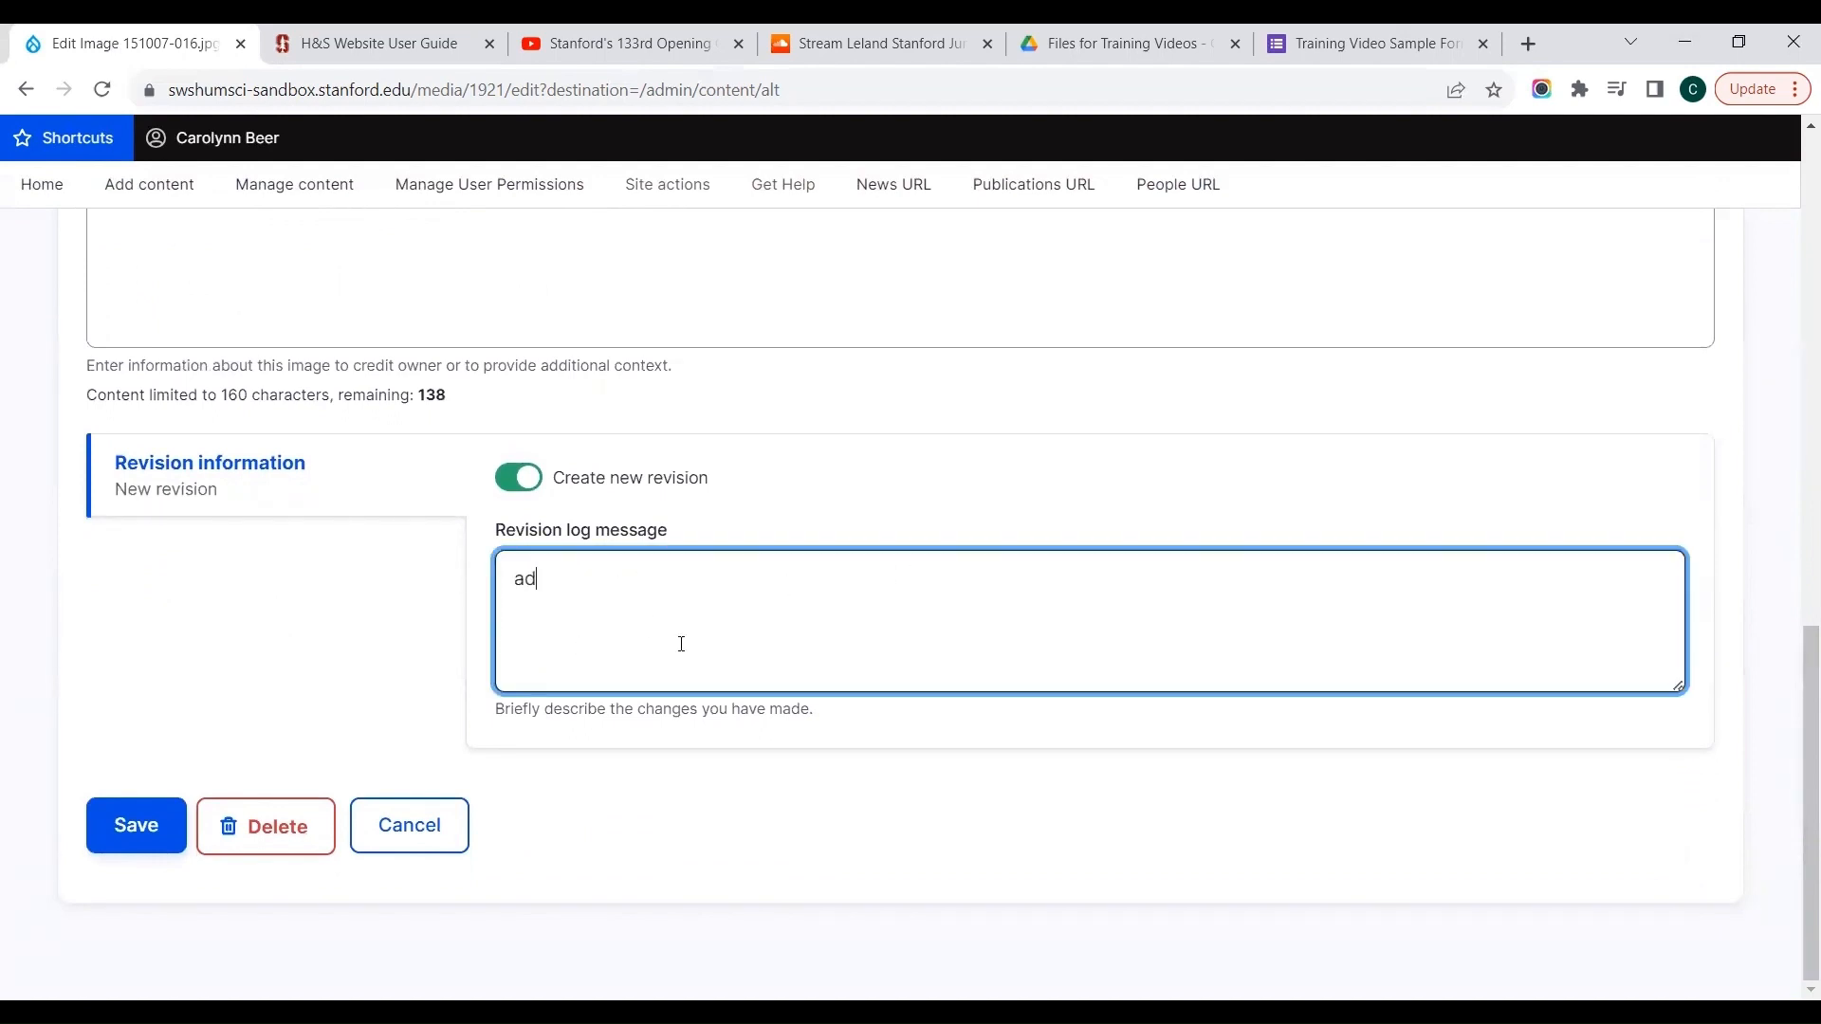
{"action": "type", "text": "ded alt text and credit"}
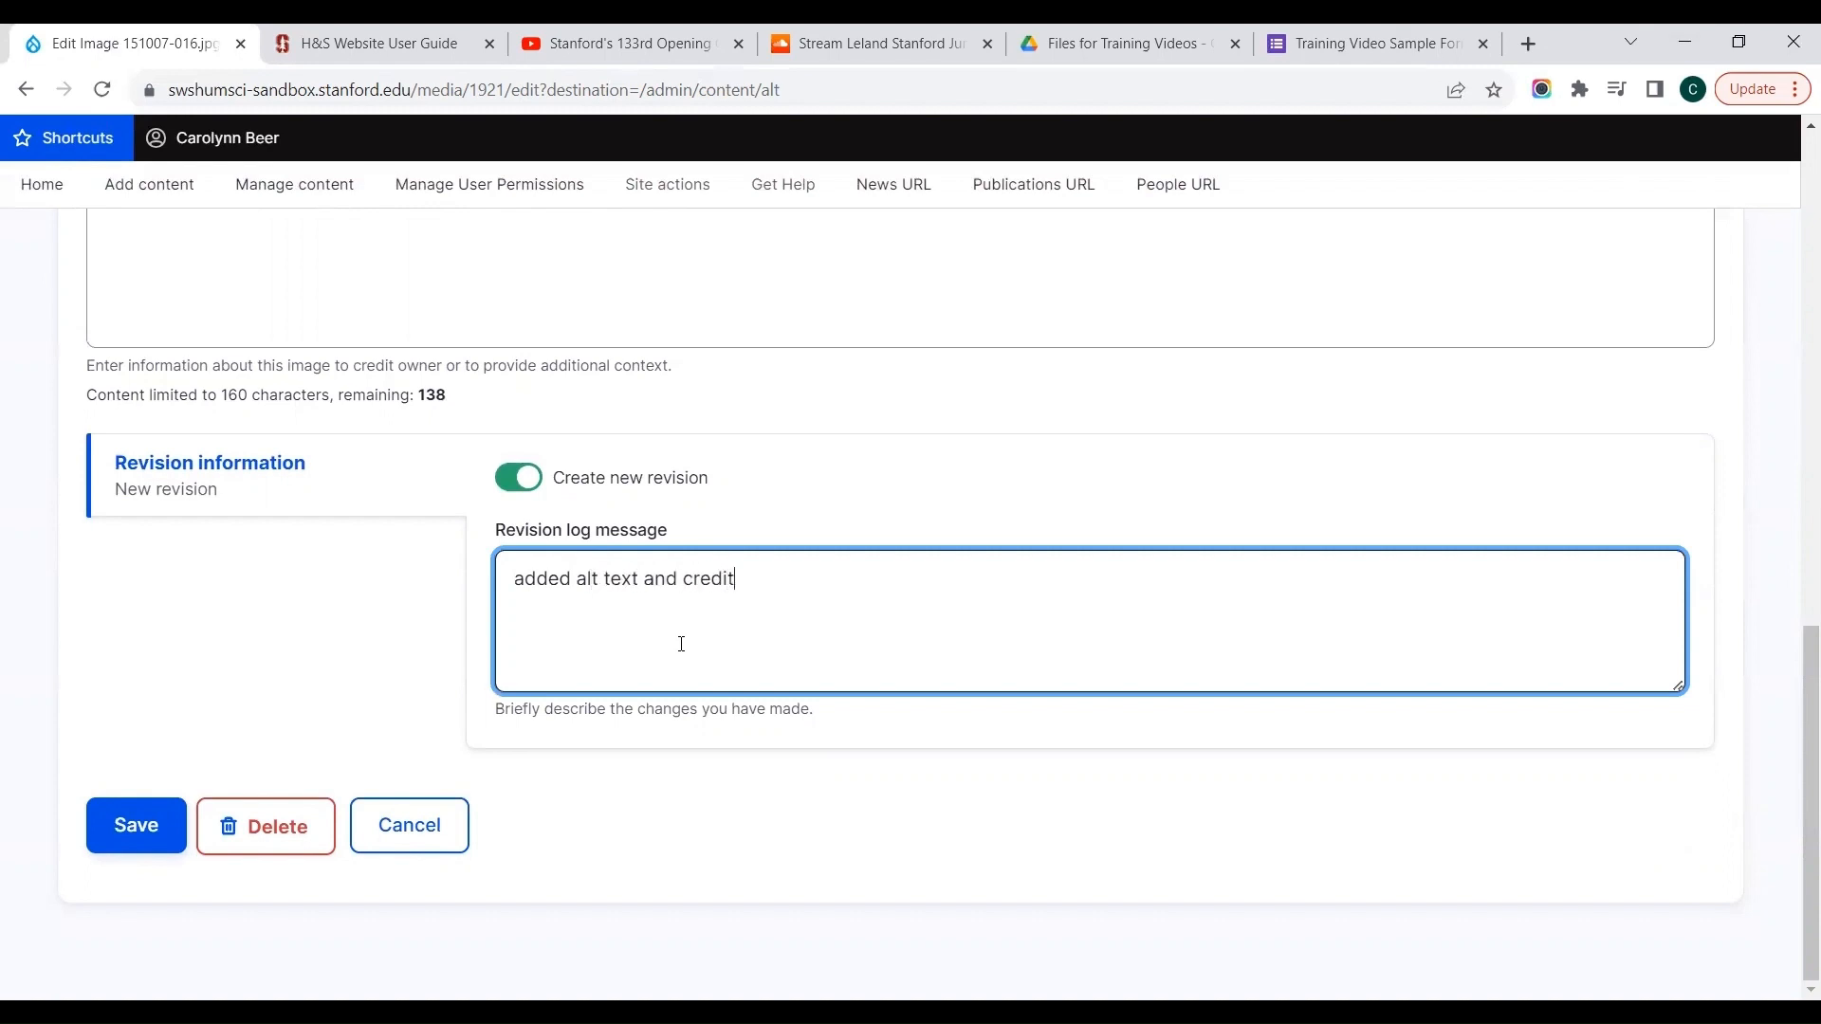
{"action": "left_click", "coordinate": [137, 829]}
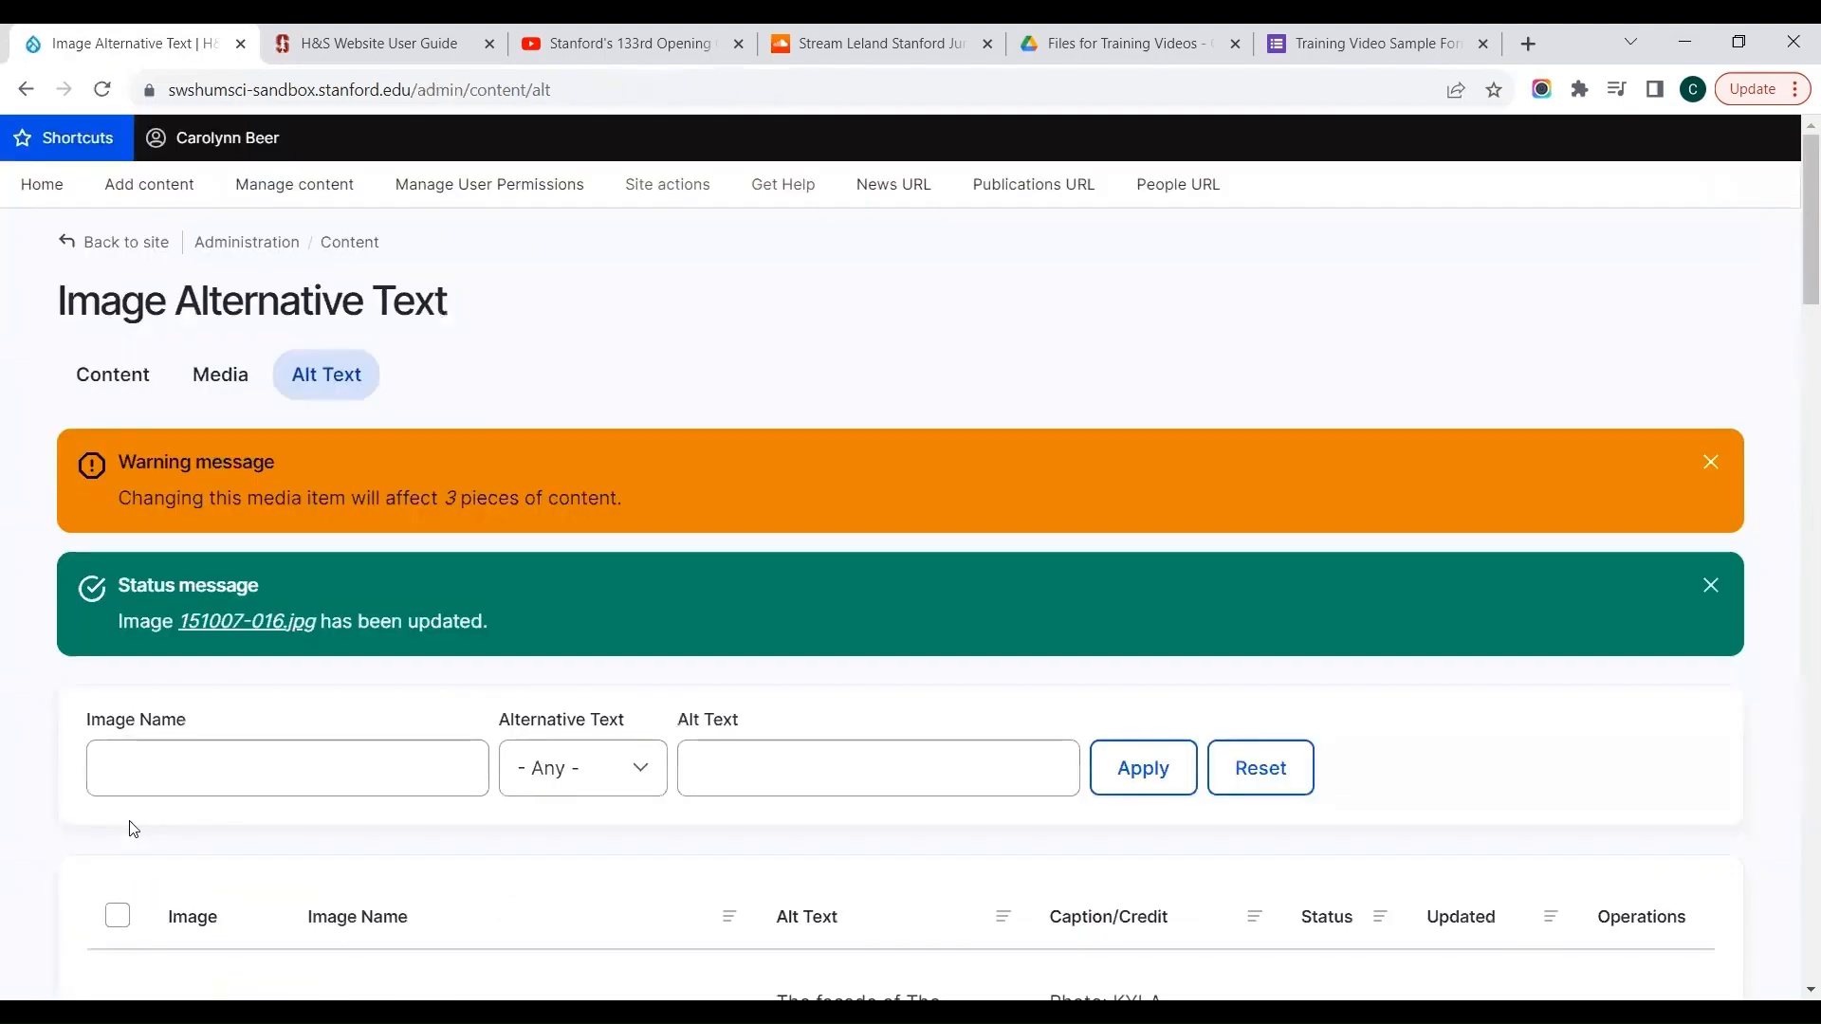
Check the alt text and caption of 151007-016.jpg in the image alternative text list
{"action": "scroll", "coordinate": [721, 294], "scroll_direction": "down", "scroll_amount": 1}
{"action": "scroll", "coordinate": [721, 294], "scroll_direction": "down", "scroll_amount": 3}
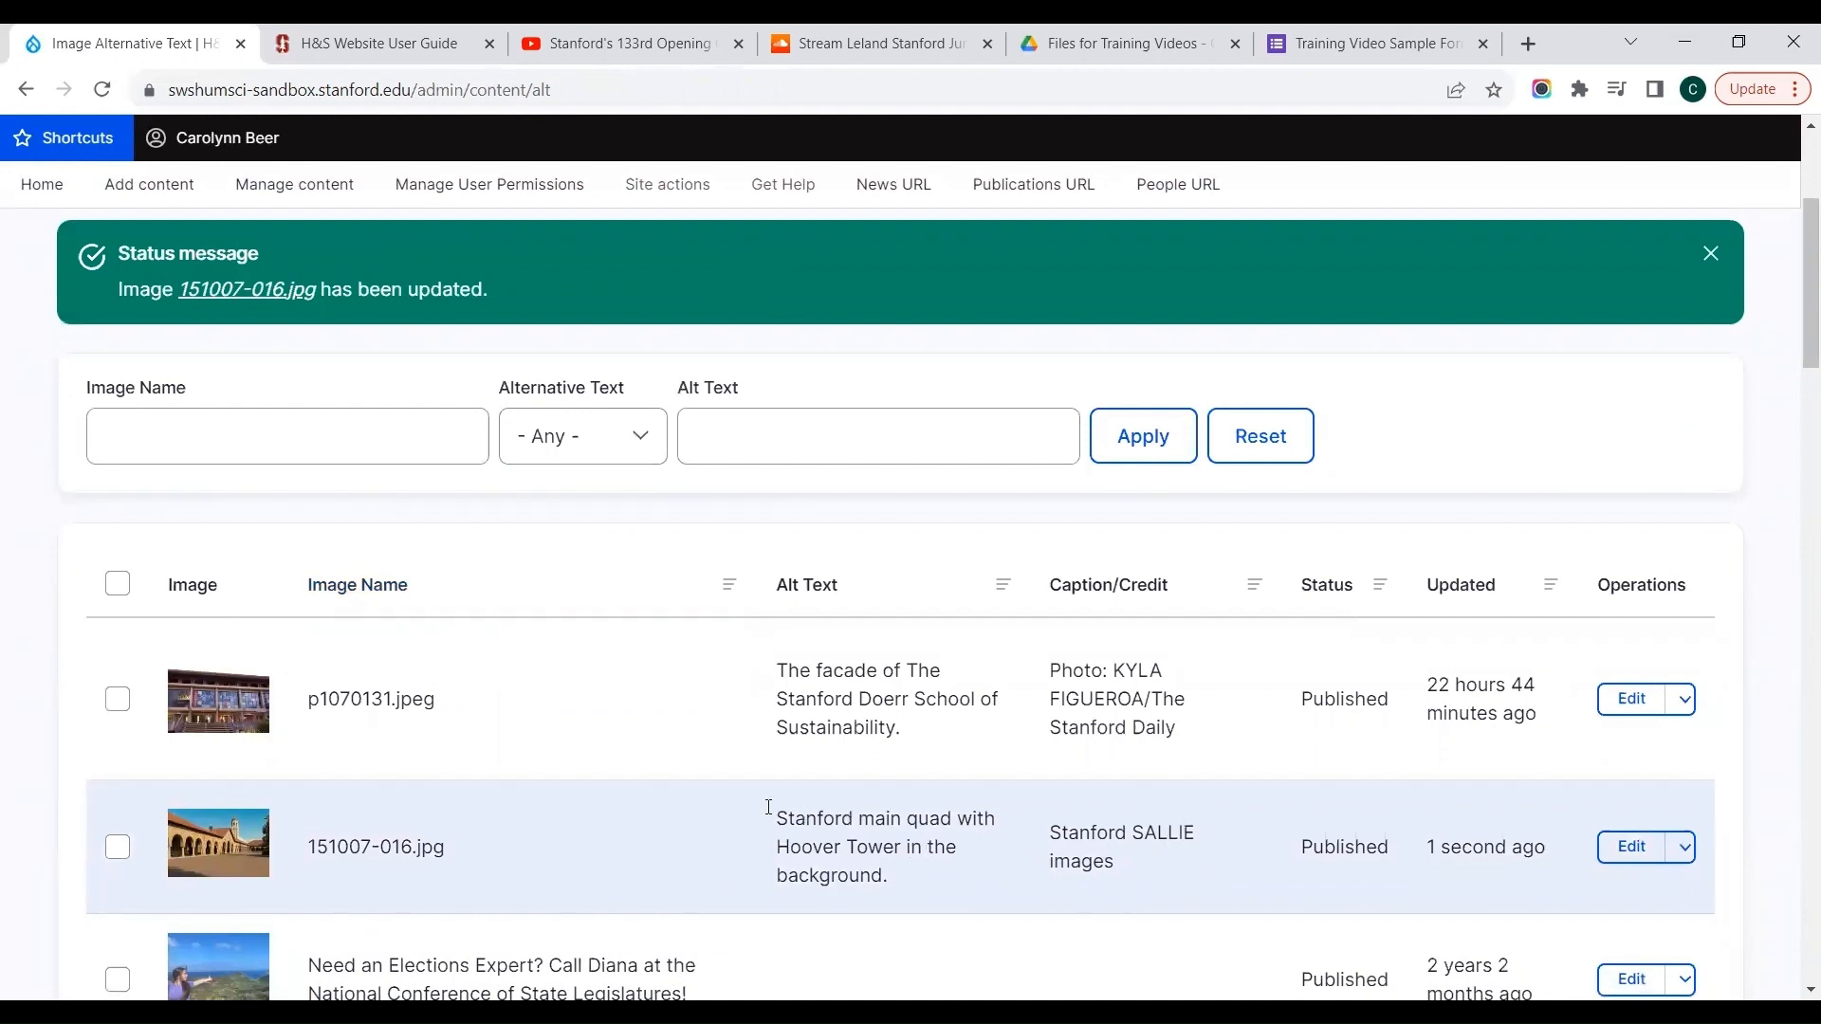
{"action": "scroll", "coordinate": [29, 738], "scroll_direction": "up", "scroll_amount": 3}
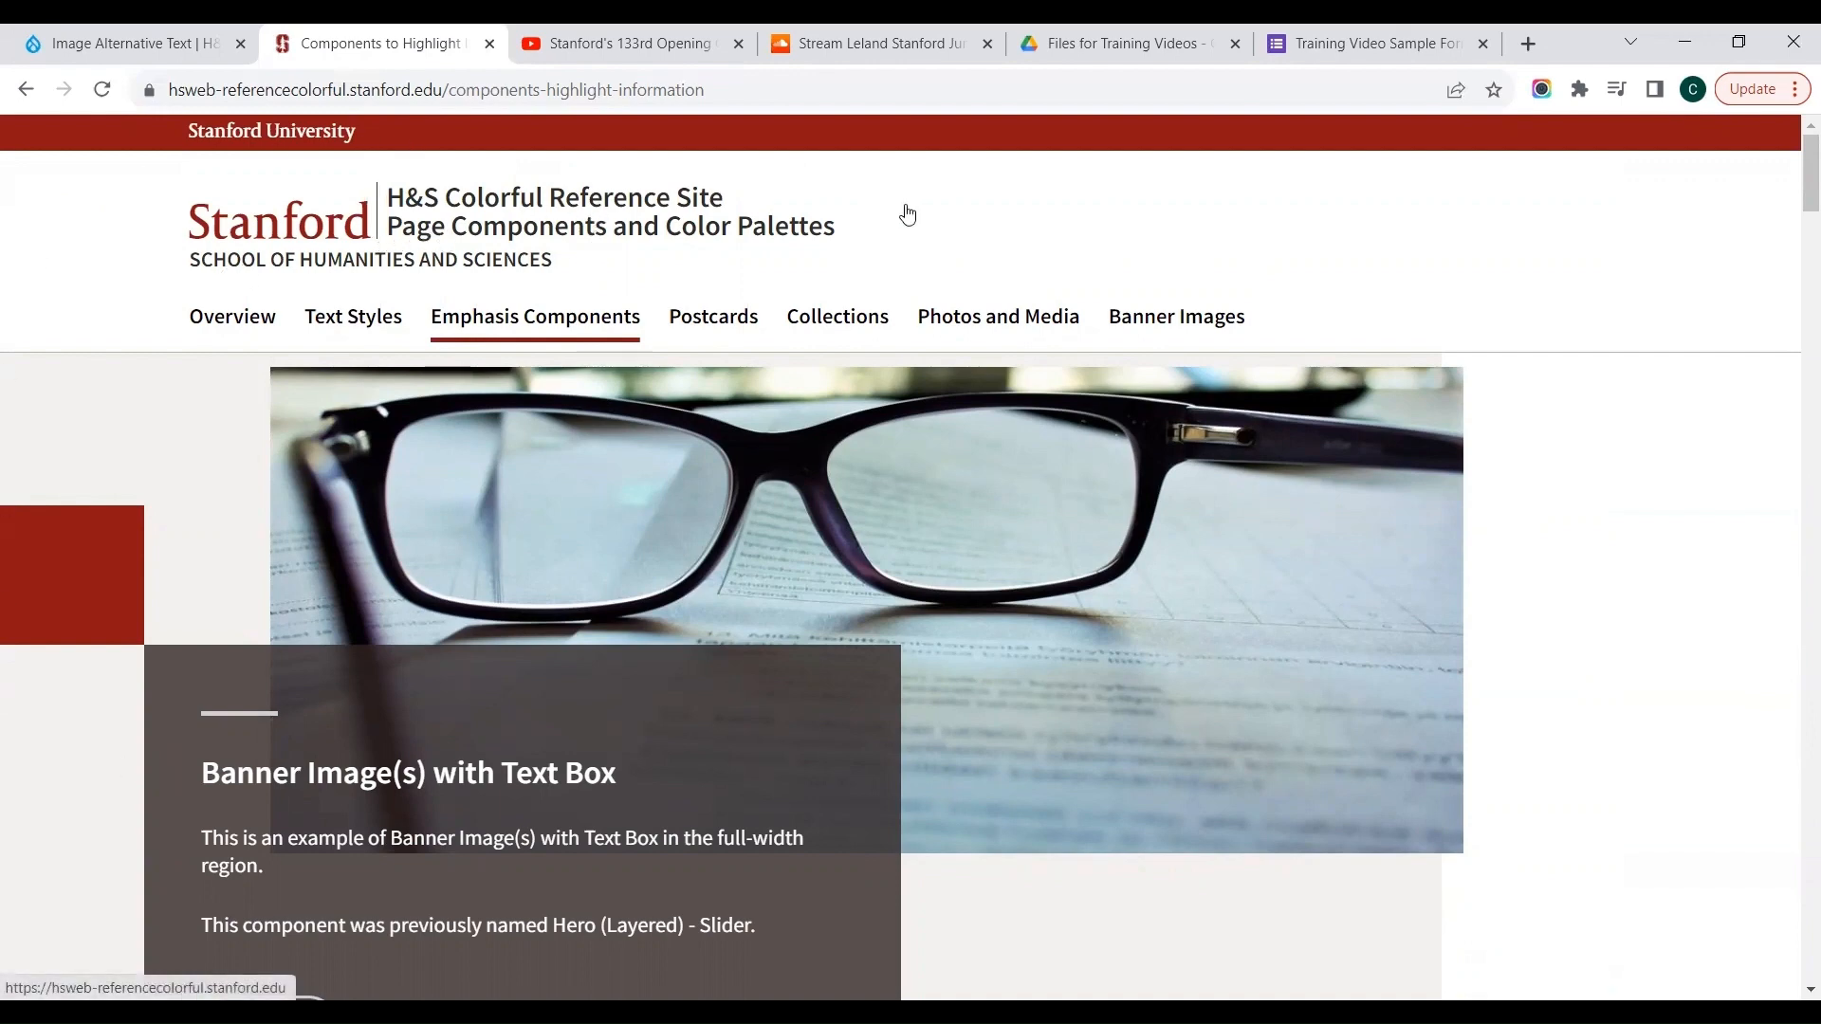
Go to the H&S Colorful Reference Site's home page, open its User Guide Wiki on Slite, and try to open the Flexible Page topic
{"action": "left_click", "coordinate": [251, 260]}
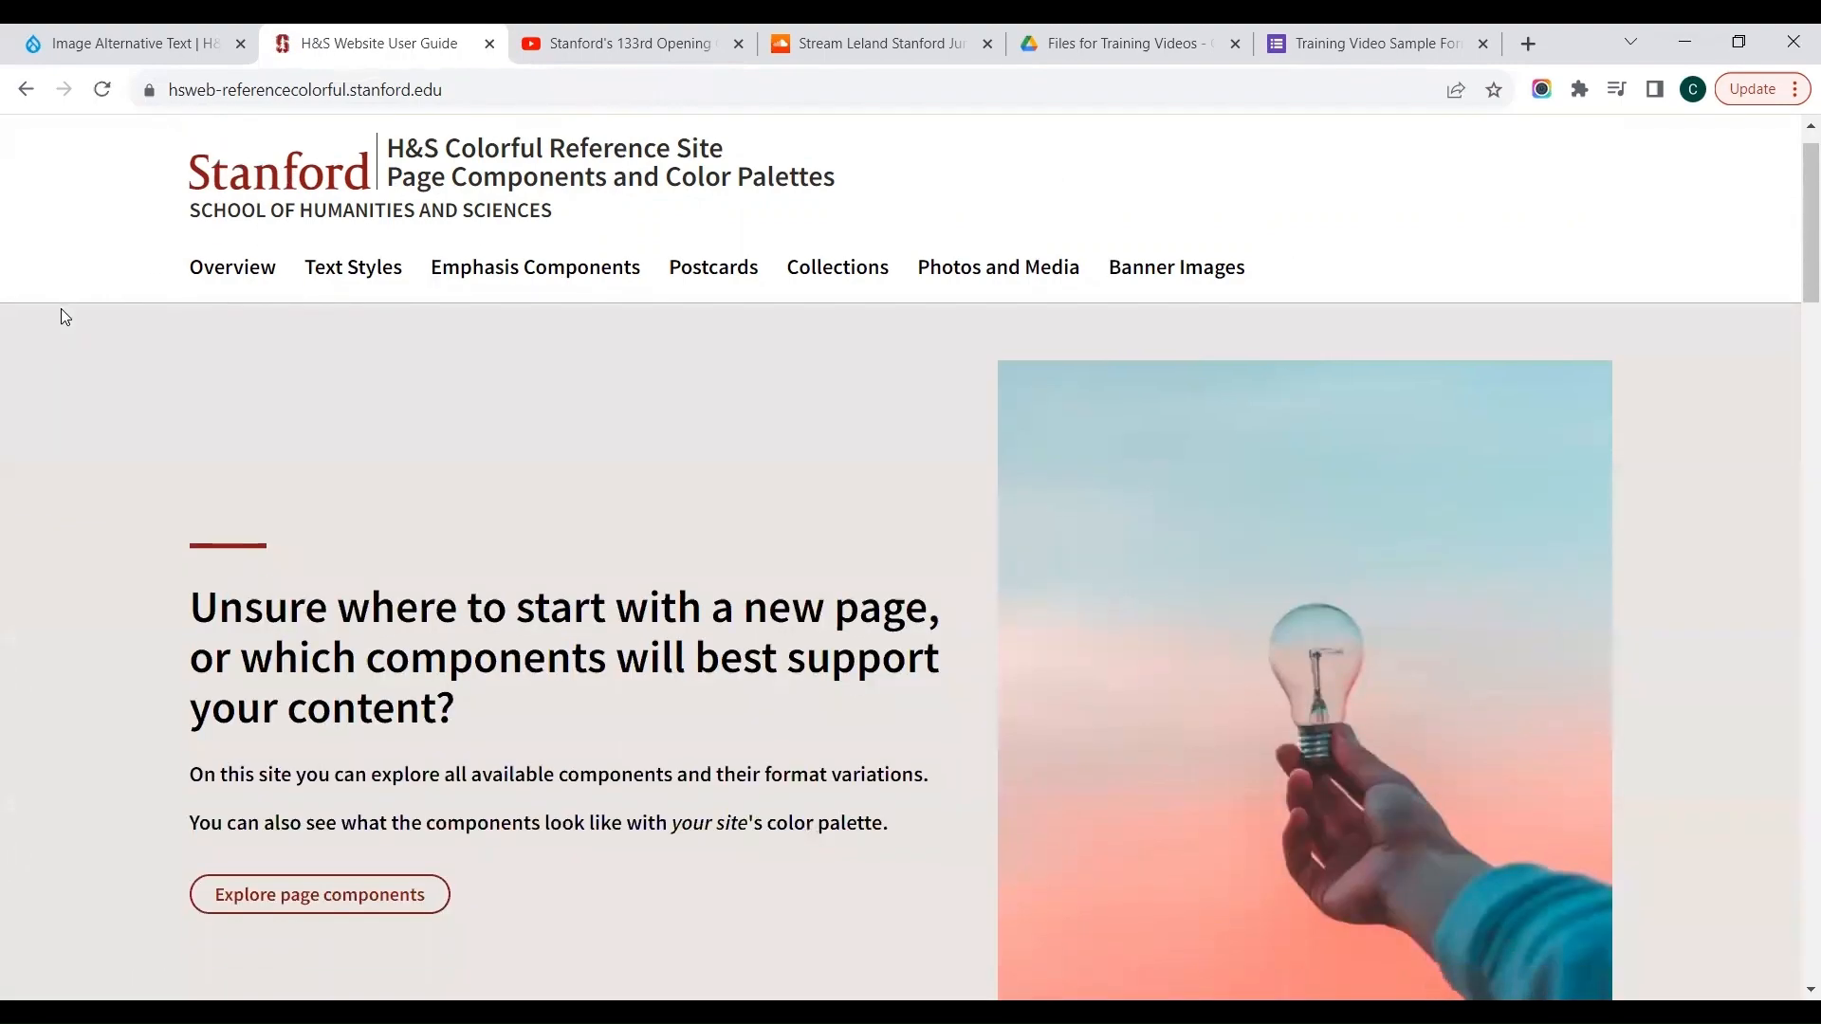
{"action": "scroll", "coordinate": [61, 309], "scroll_direction": "down", "scroll_amount": 14}
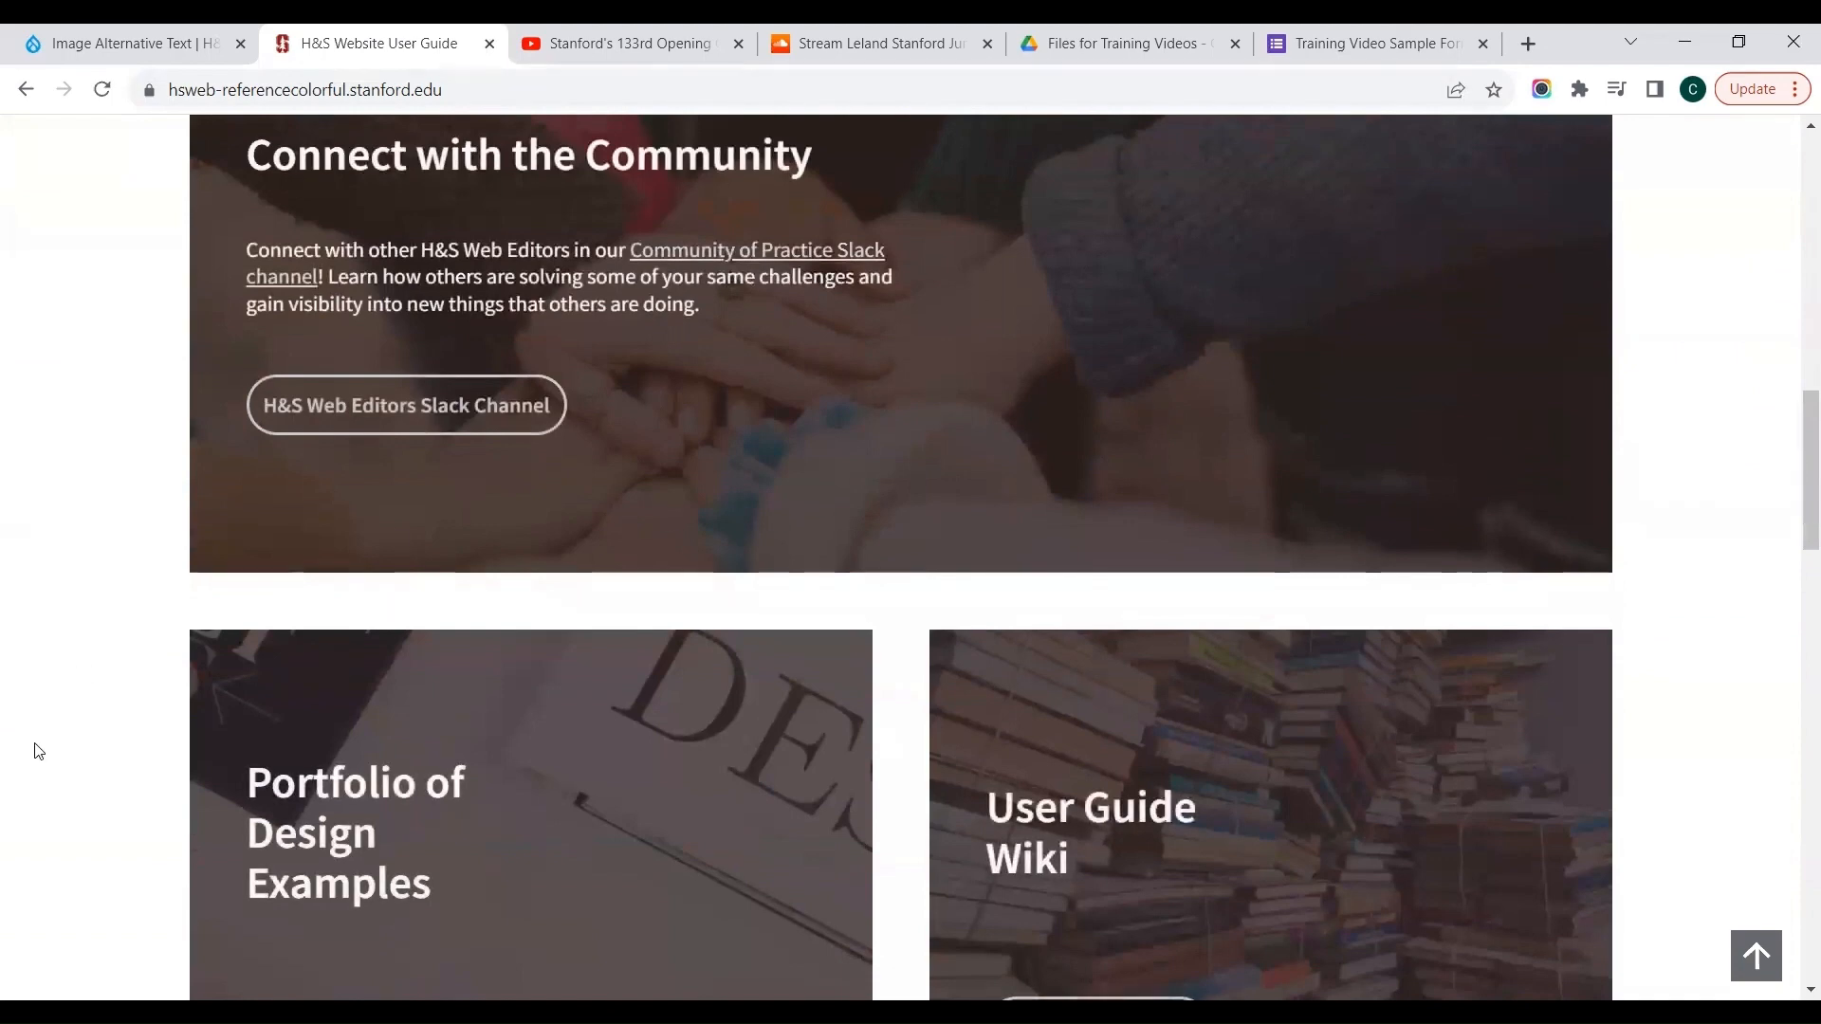
{"action": "scroll", "coordinate": [36, 756], "scroll_direction": "down", "scroll_amount": 4}
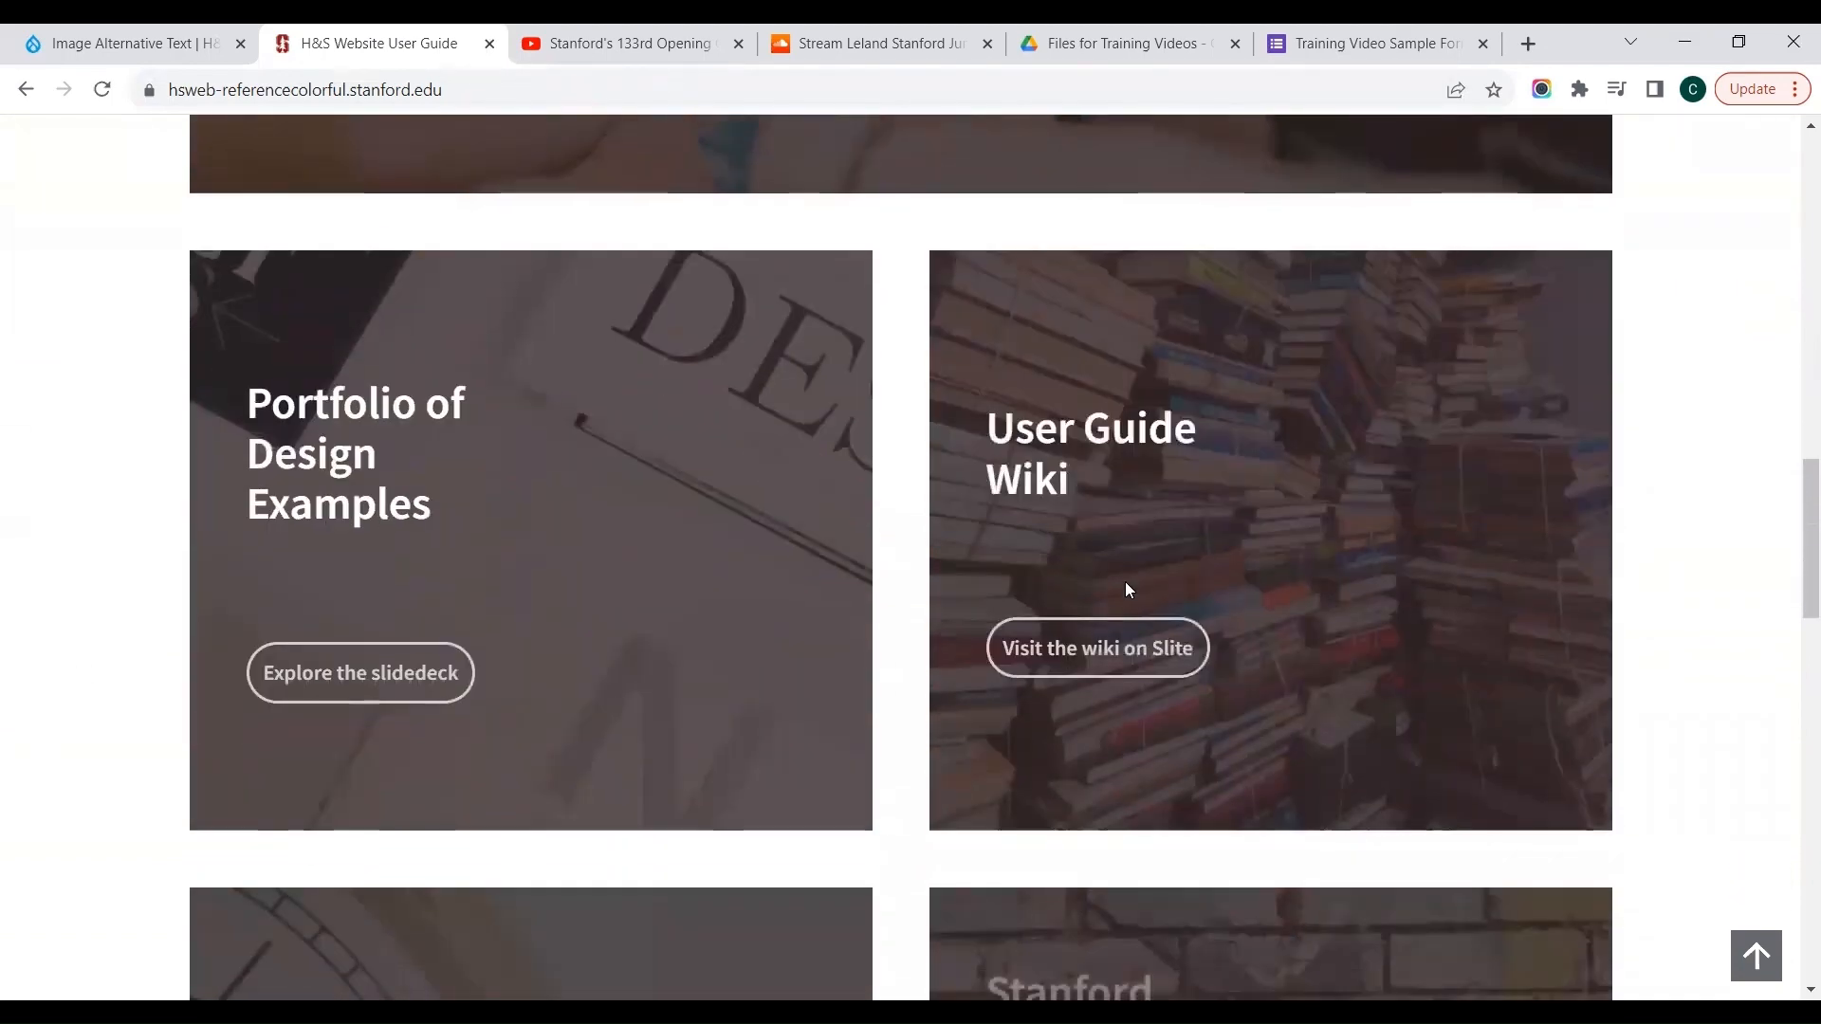
{"action": "left_click", "coordinate": [1080, 681]}
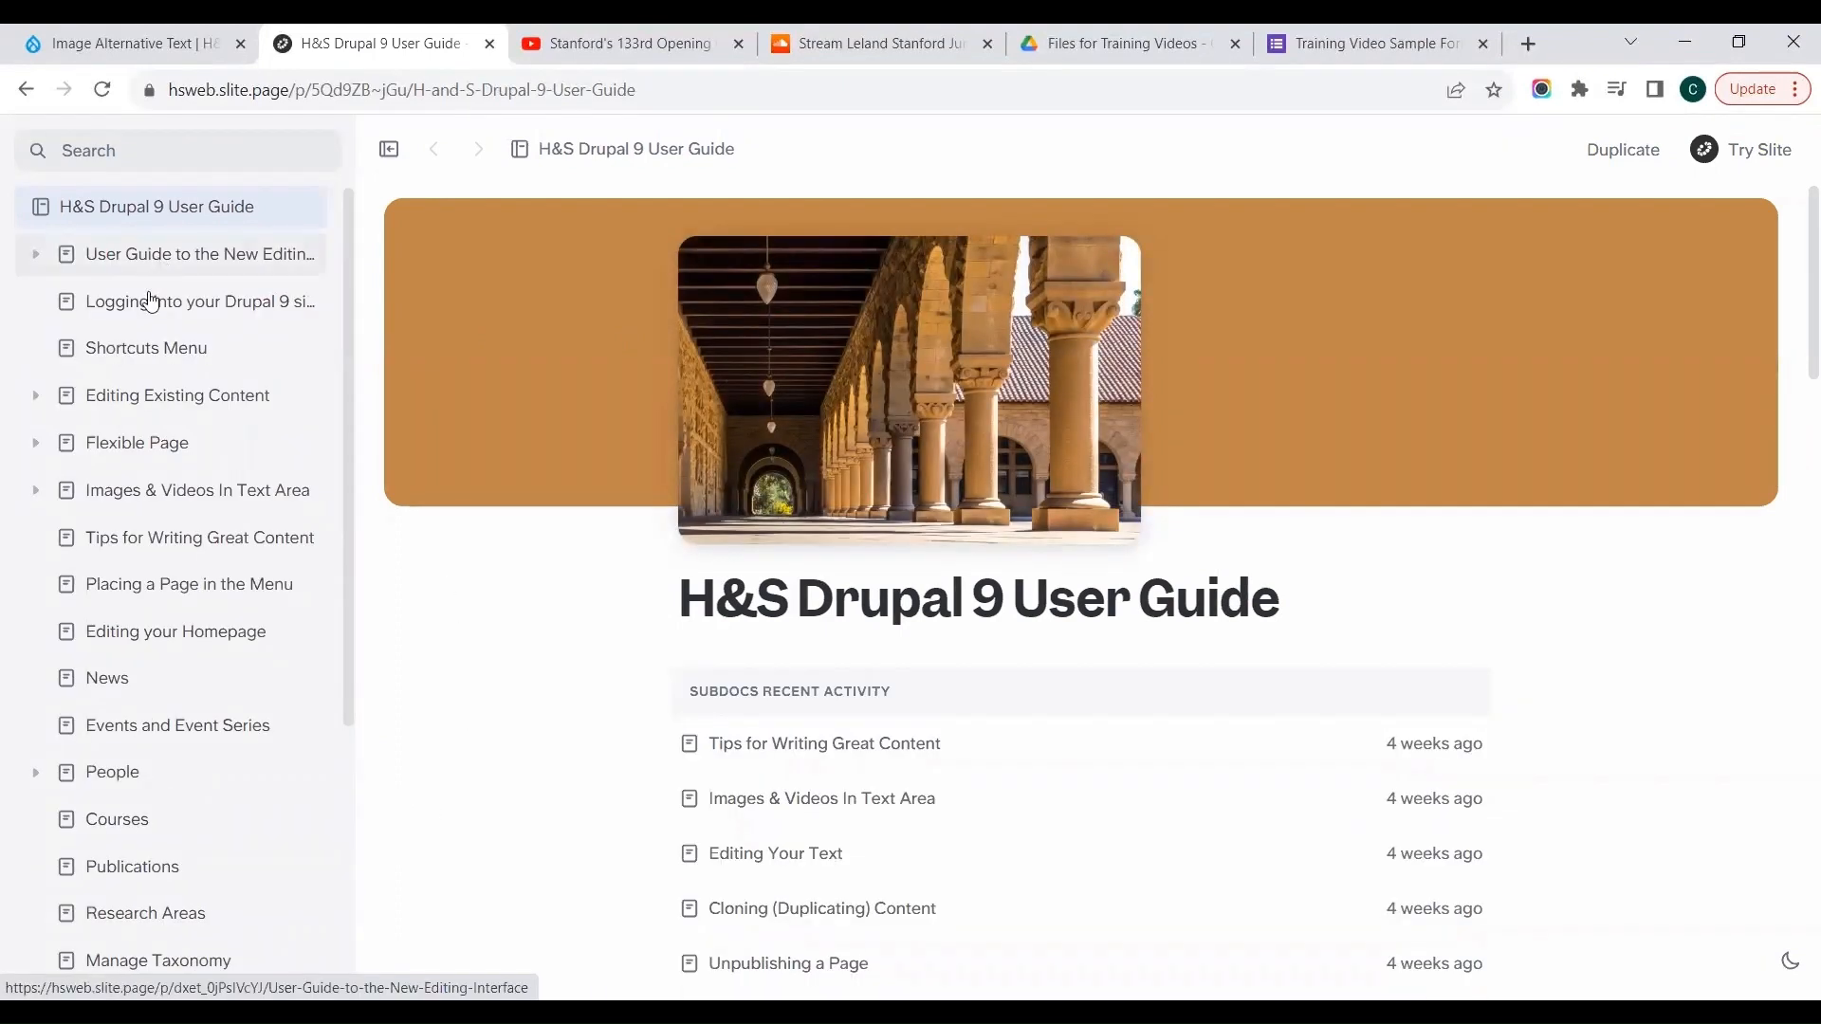
{"action": "left_click", "coordinate": [140, 452]}
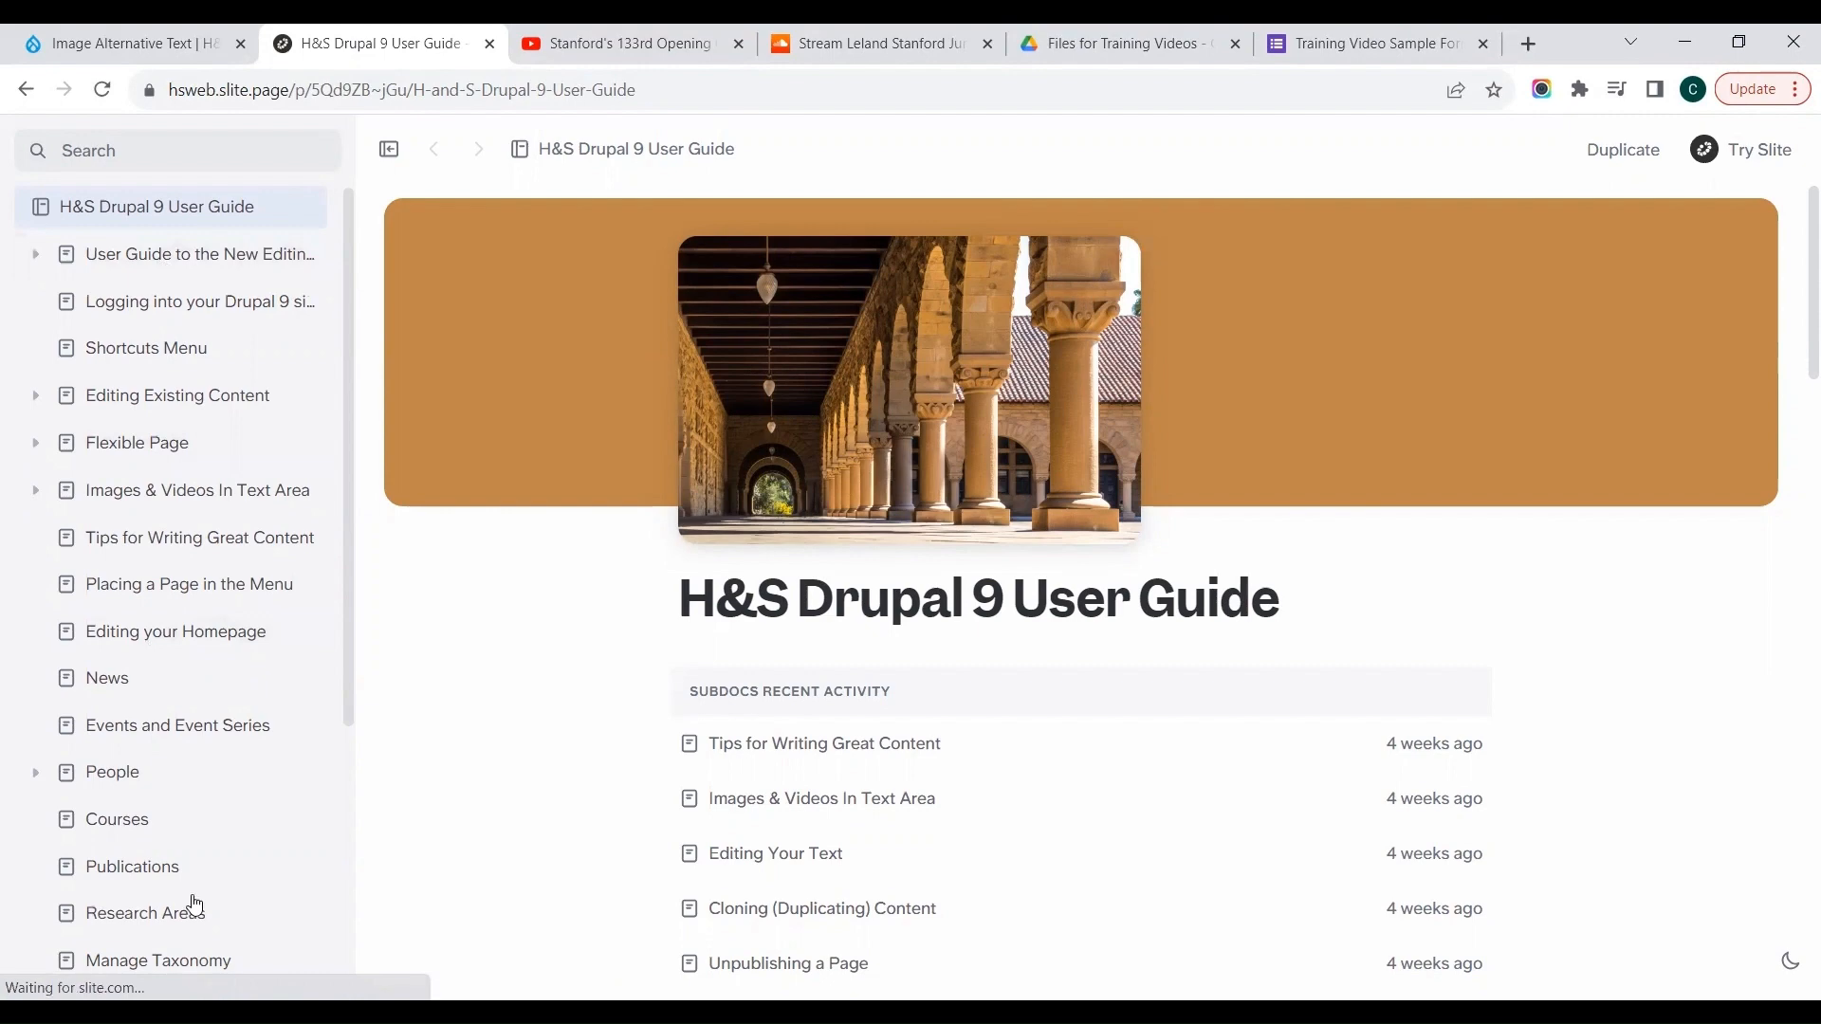
Return to the reference site's home page, open the key accessibility concepts from the SODA section, and look over the listed topics
{"action": "left_click", "coordinate": [26, 90]}
{"action": "scroll", "coordinate": [17, 494], "scroll_direction": "down", "scroll_amount": 3}
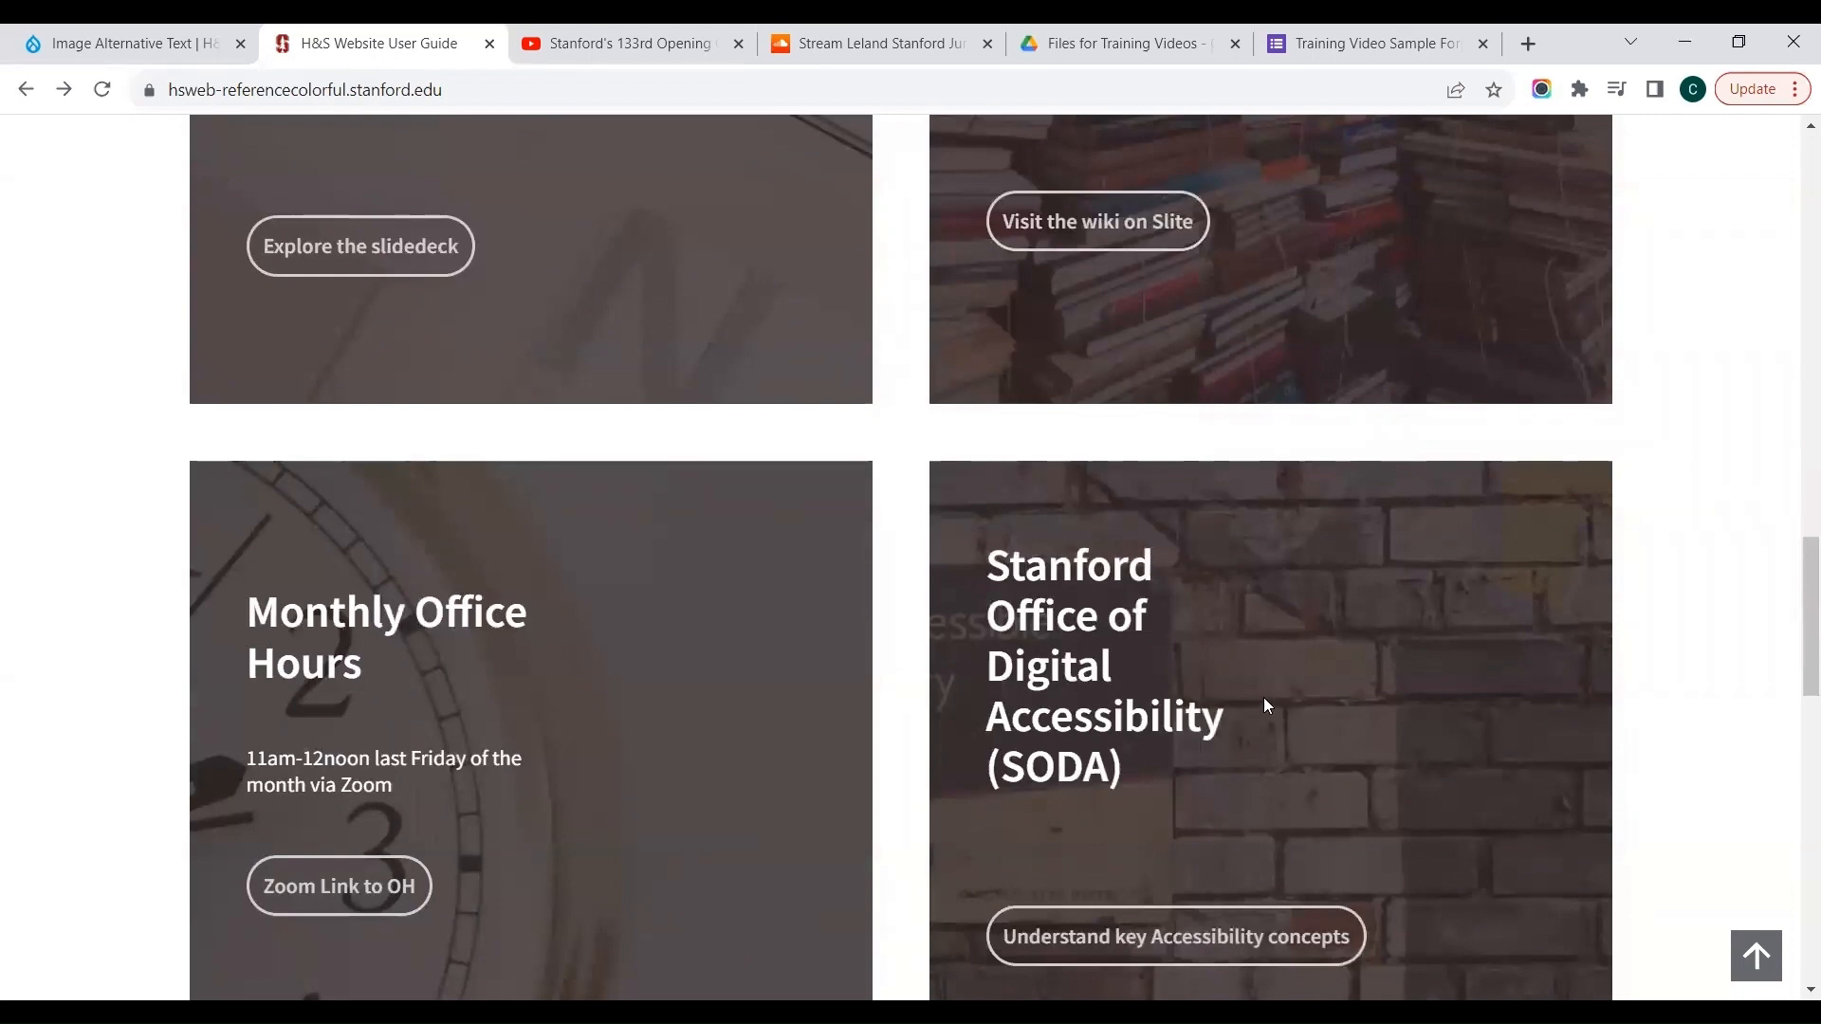
{"action": "left_click", "coordinate": [1171, 926]}
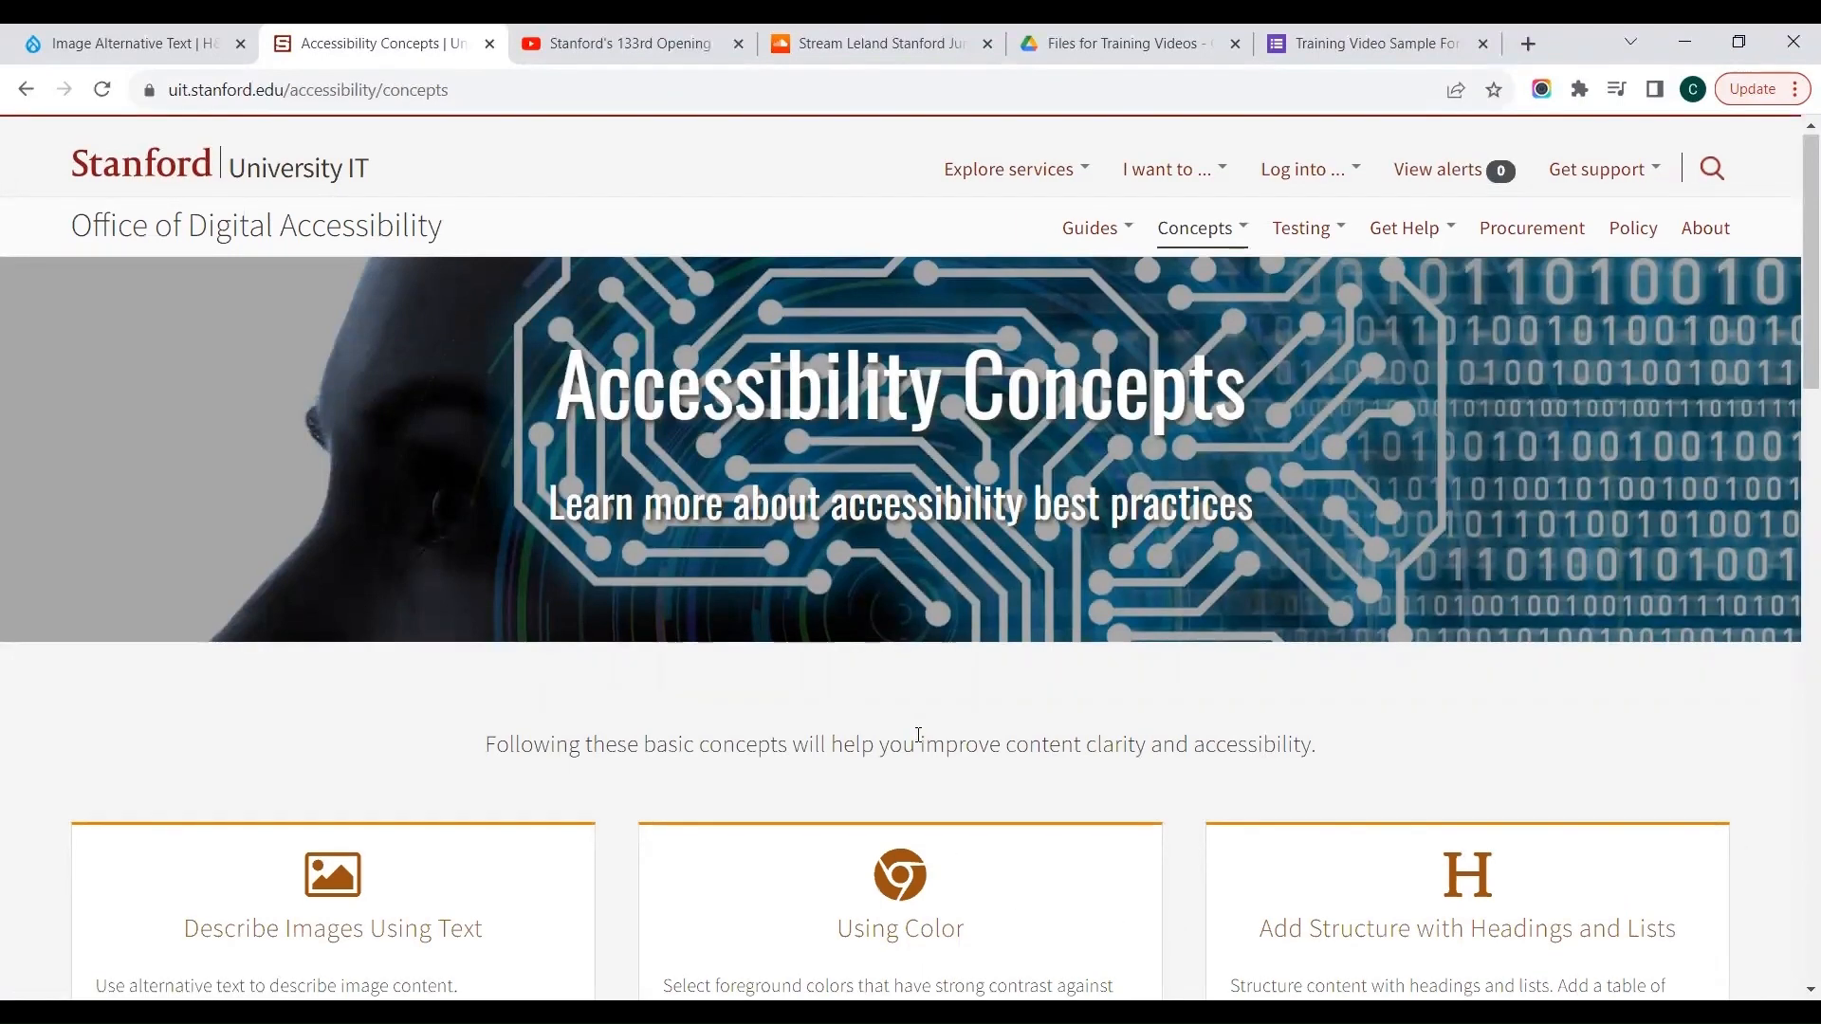
{"action": "scroll", "coordinate": [919, 735], "scroll_direction": "down", "scroll_amount": 4}
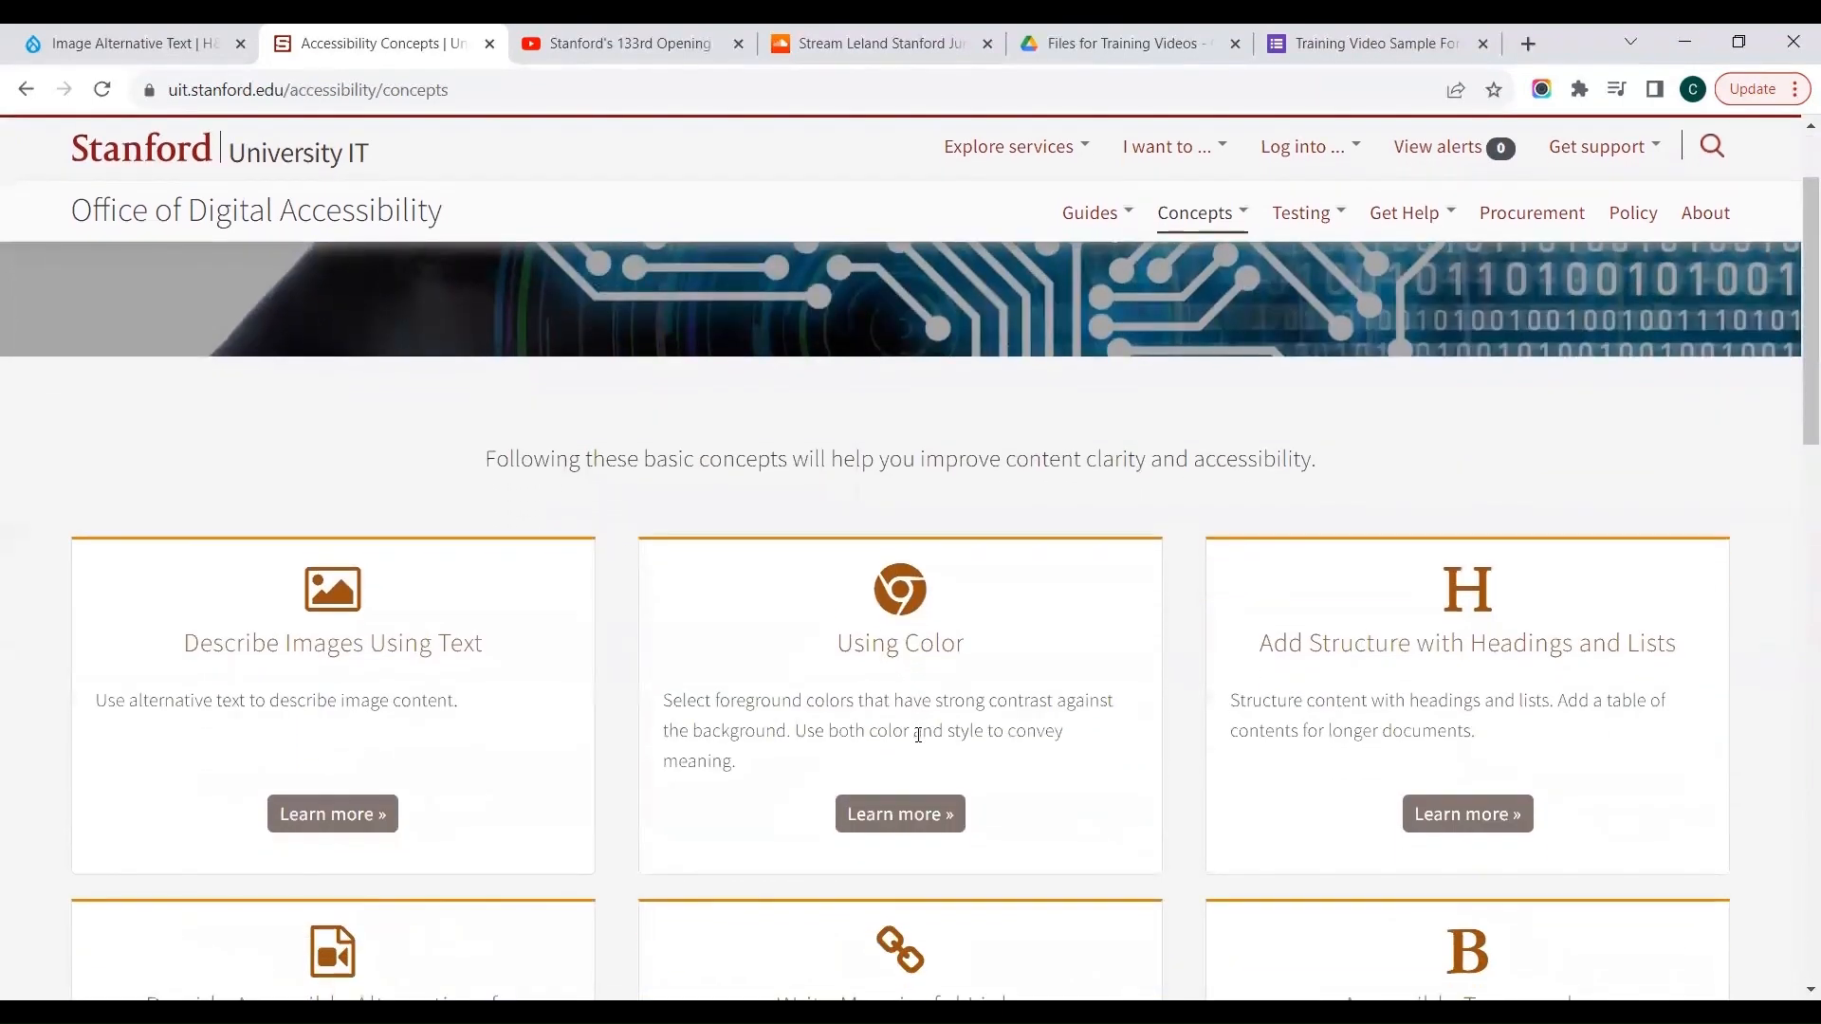
{"action": "scroll", "coordinate": [919, 742], "scroll_direction": "down", "scroll_amount": 2}
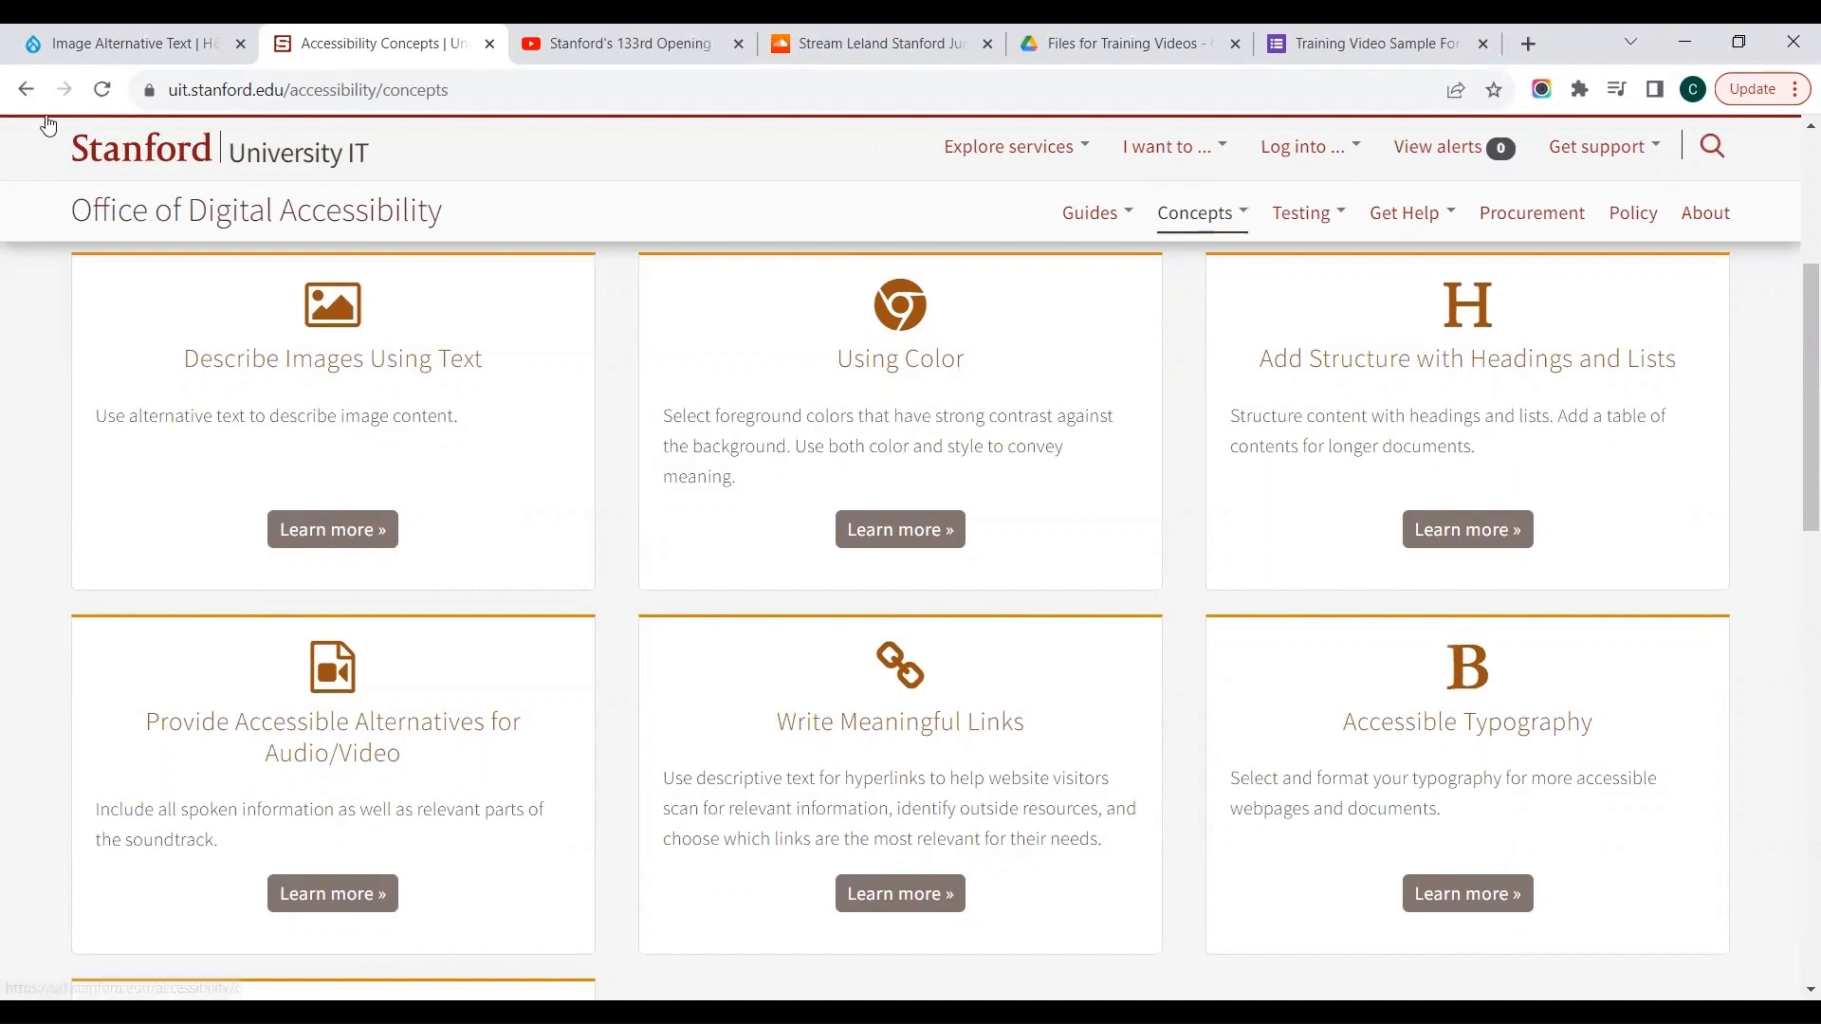
Return to the sandbox site's Image Alternative Text page and display the Get Help options
{"action": "left_click", "coordinate": [80, 47]}
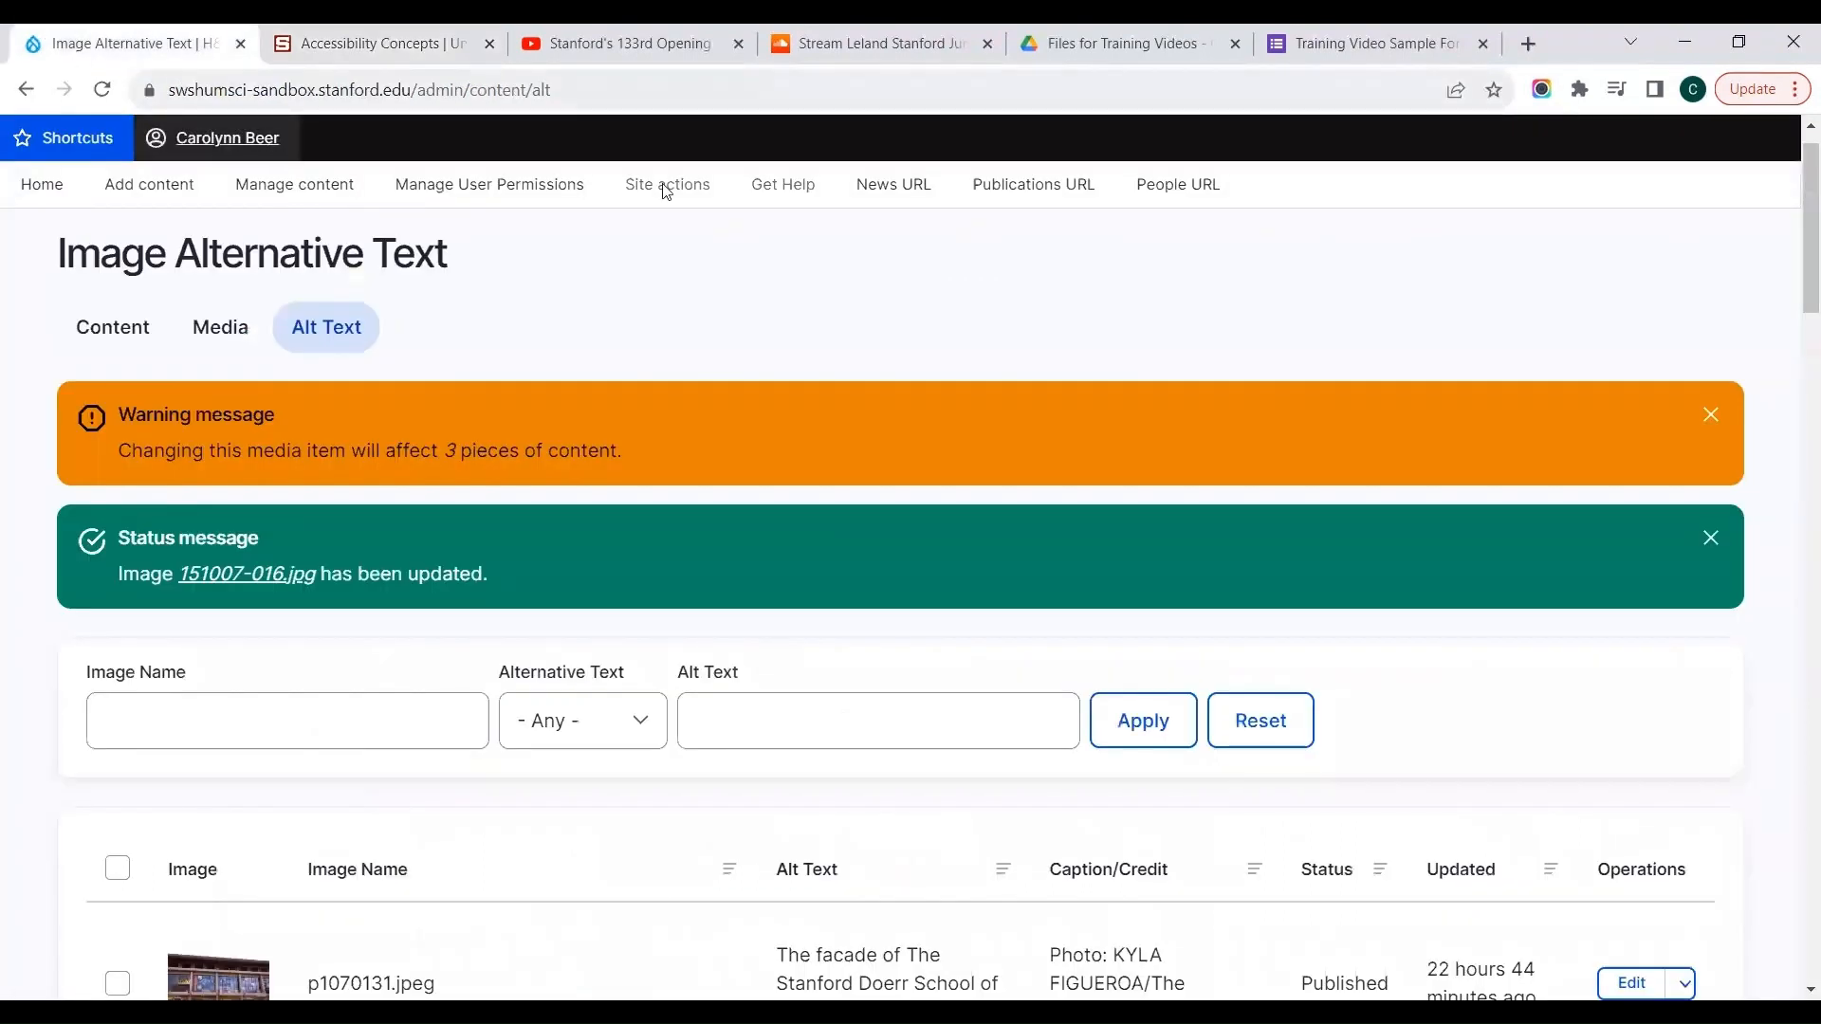
{"action": "left_click", "coordinate": [782, 187]}
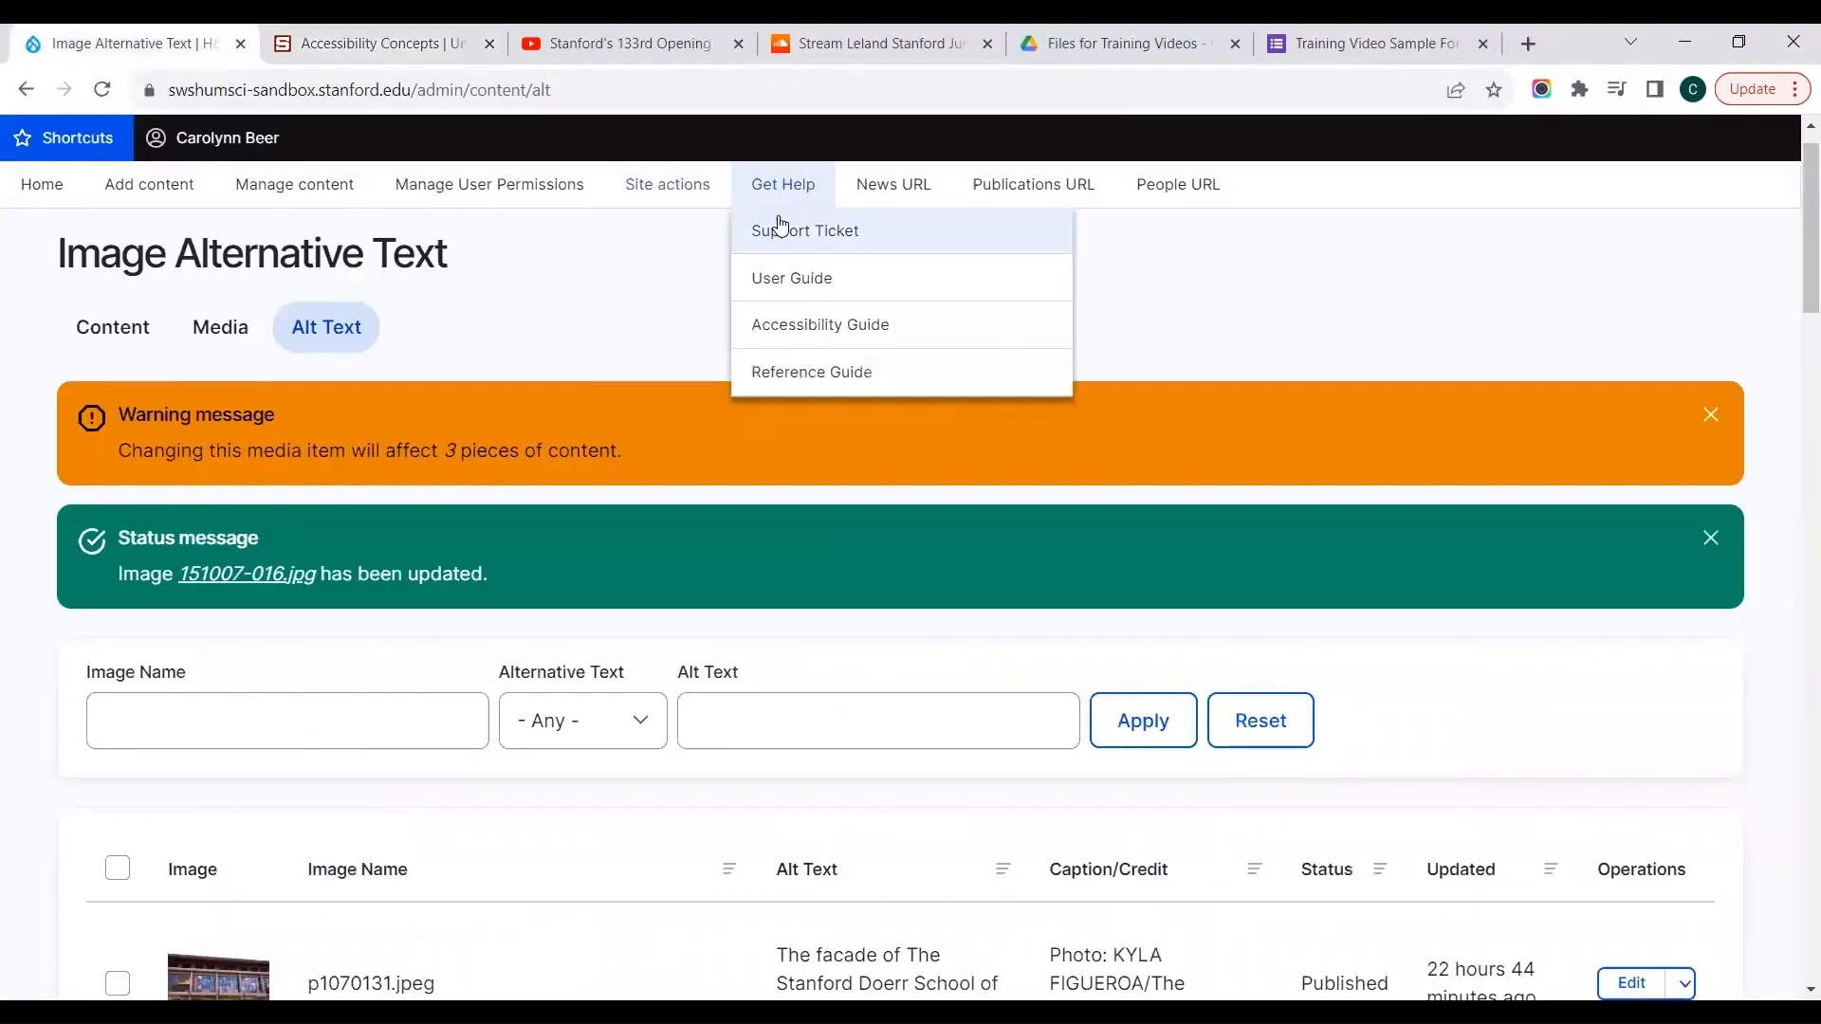